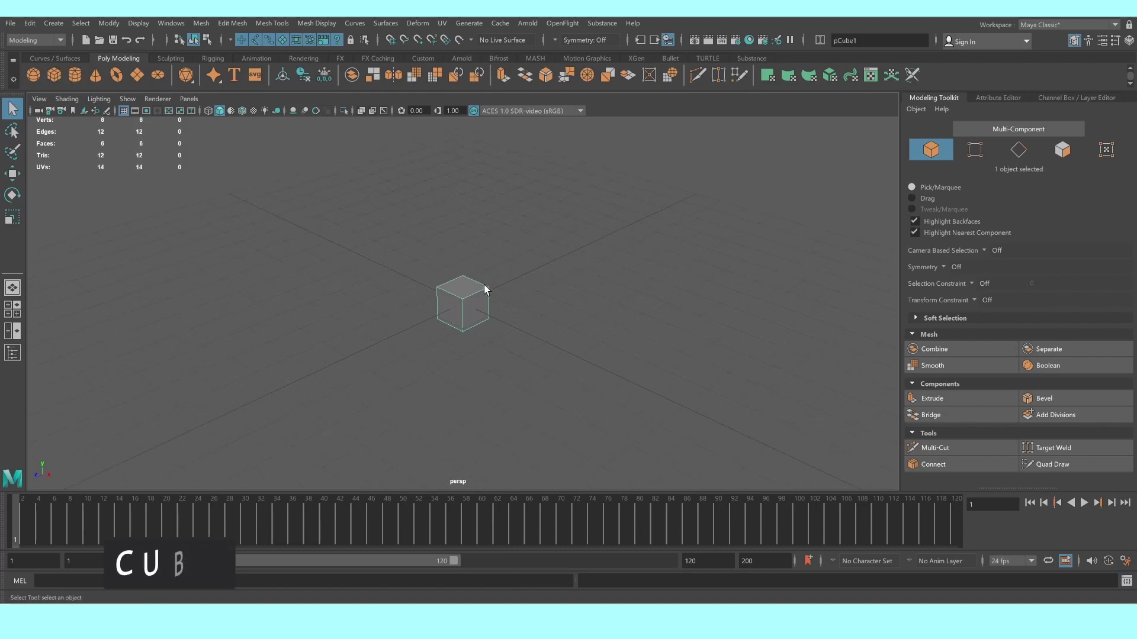
# Scale the cube uniformly up to 11.647
pyautogui.press('r')
pyautogui.keyDown('alt'); pyautogui.moveTo(444, 274); pyautogui.dragTo(477, 304); pyautogui.keyUp('alt')
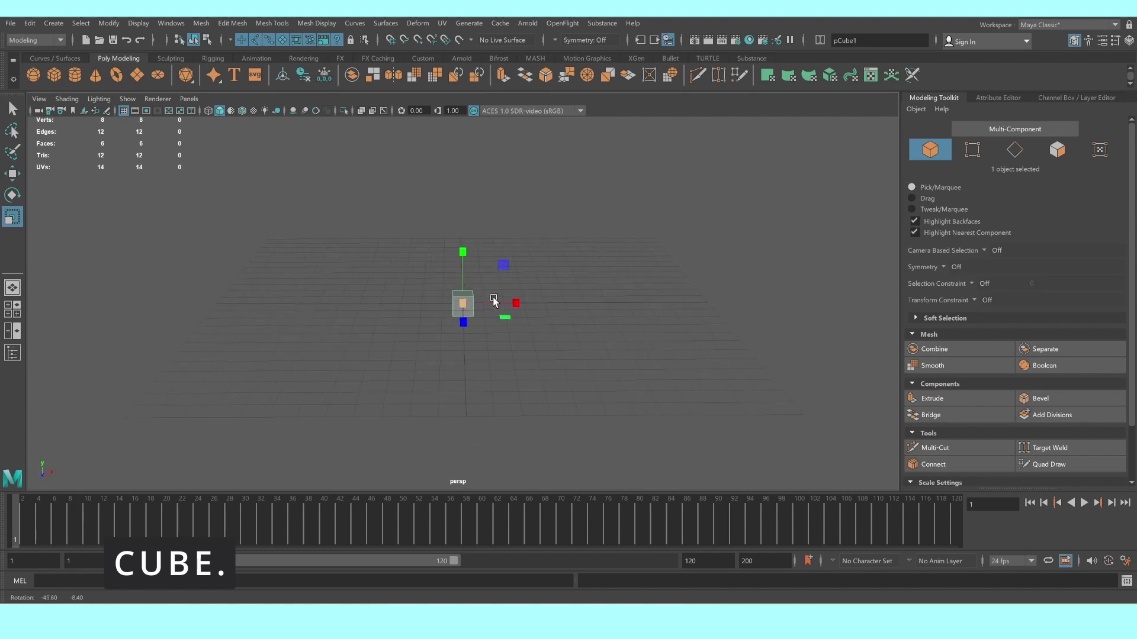
pyautogui.moveTo(493, 301); pyautogui.dragTo(569, 287, button='middle')
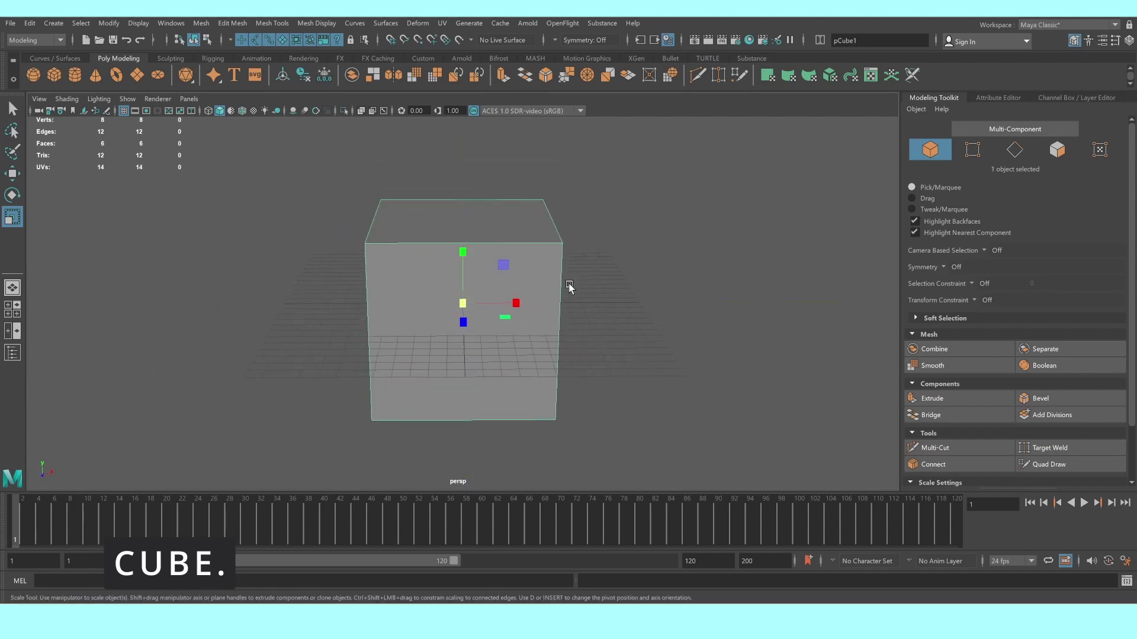
pyautogui.moveTo(569, 287)
pyautogui.keyDown('alt'); pyautogui.mouseDown()
pyautogui.moveTo(482, 299)
pyautogui.moveTo(463, 255)
pyautogui.mouseUp(); pyautogui.keyUp('alt')
pyautogui.scroll(3, 462, 255)
pyautogui.scroll(3, 462, 256)
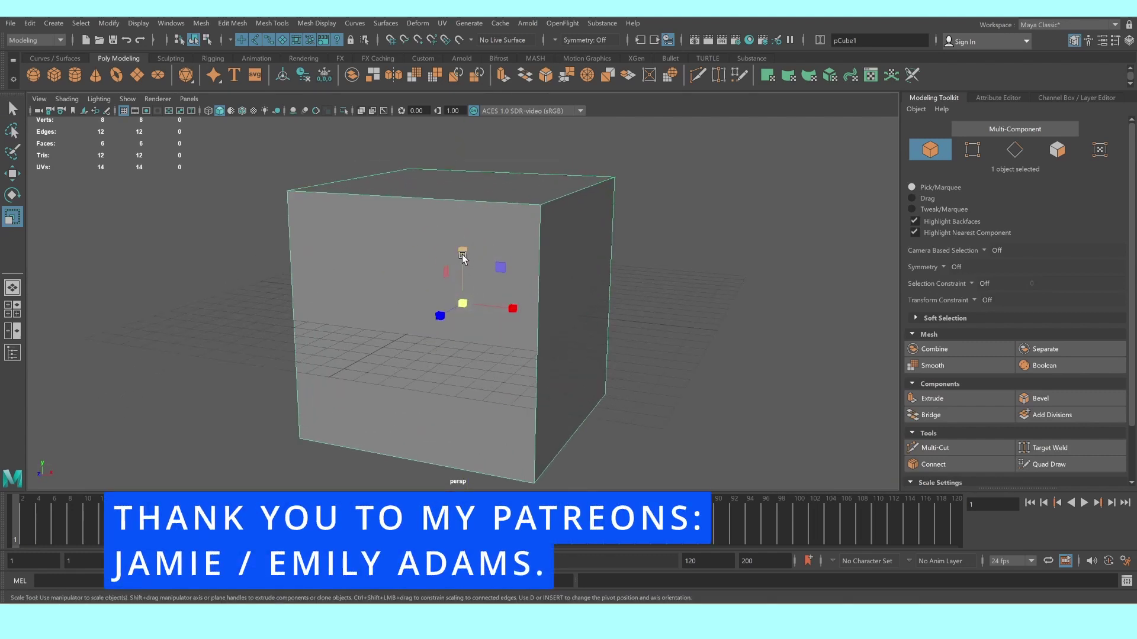
# Raise the cube to Translate Y 6 so it sits on the grid, then reselect it
pyautogui.press('w')
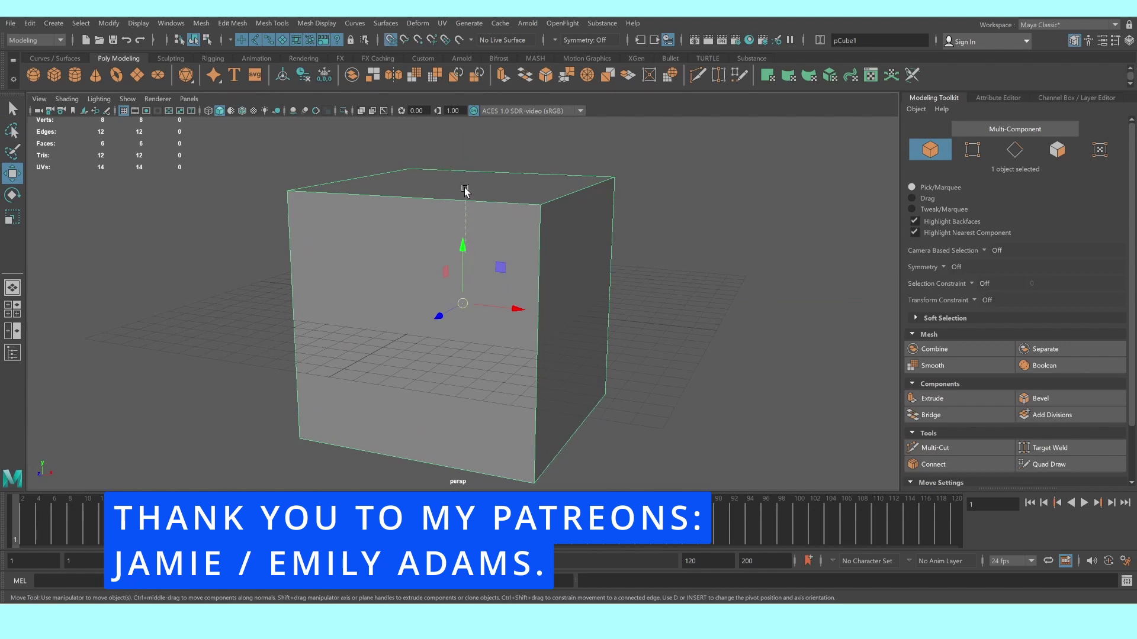
pyautogui.moveTo(463, 251); pyautogui.dragTo(463, 182)
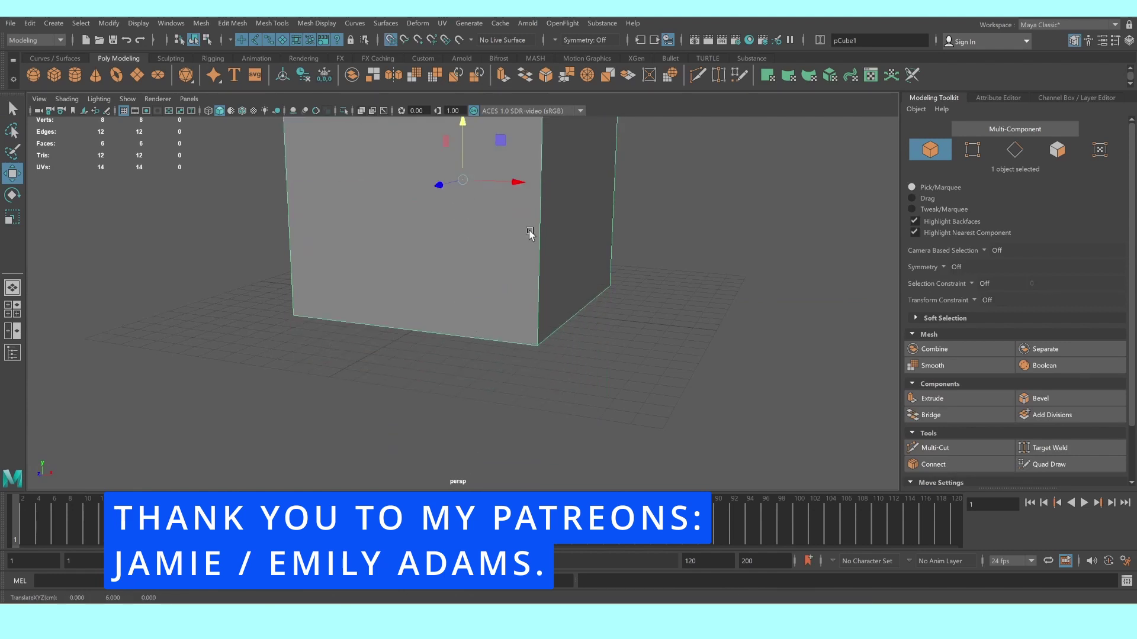
pyautogui.moveTo(529, 233)
pyautogui.keyDown('alt'); pyautogui.mouseDown()
pyautogui.moveTo(563, 314)
pyautogui.moveTo(578, 295)
pyautogui.moveTo(604, 307)
pyautogui.moveTo(521, 252)
pyautogui.moveTo(483, 246)
pyautogui.moveTo(472, 264)
pyautogui.moveTo(452, 262)
pyautogui.mouseUp(); pyautogui.keyUp('alt')
pyautogui.click(604, 307)
pyautogui.click(521, 252)
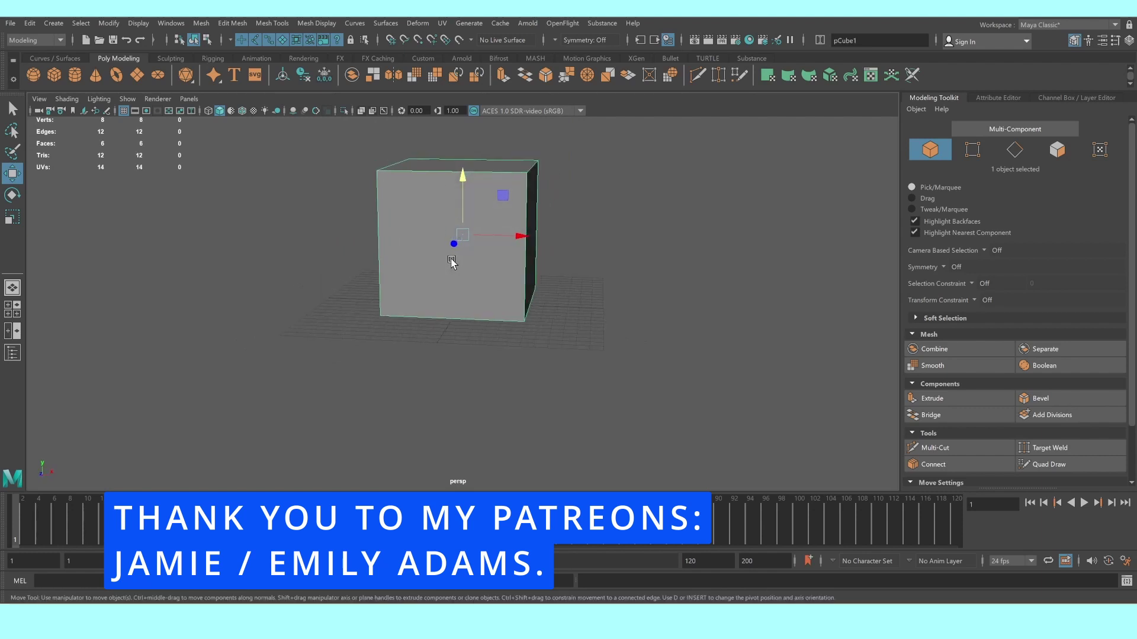
# Select the cube's four top vertices, return to object mode and show its channels
pyautogui.moveTo(422, 236); pyautogui.dragTo(398, 233, button='right')
pyautogui.keyDown('alt'); pyautogui.moveTo(396, 215); pyautogui.dragTo(427, 332); pyautogui.keyUp('alt')
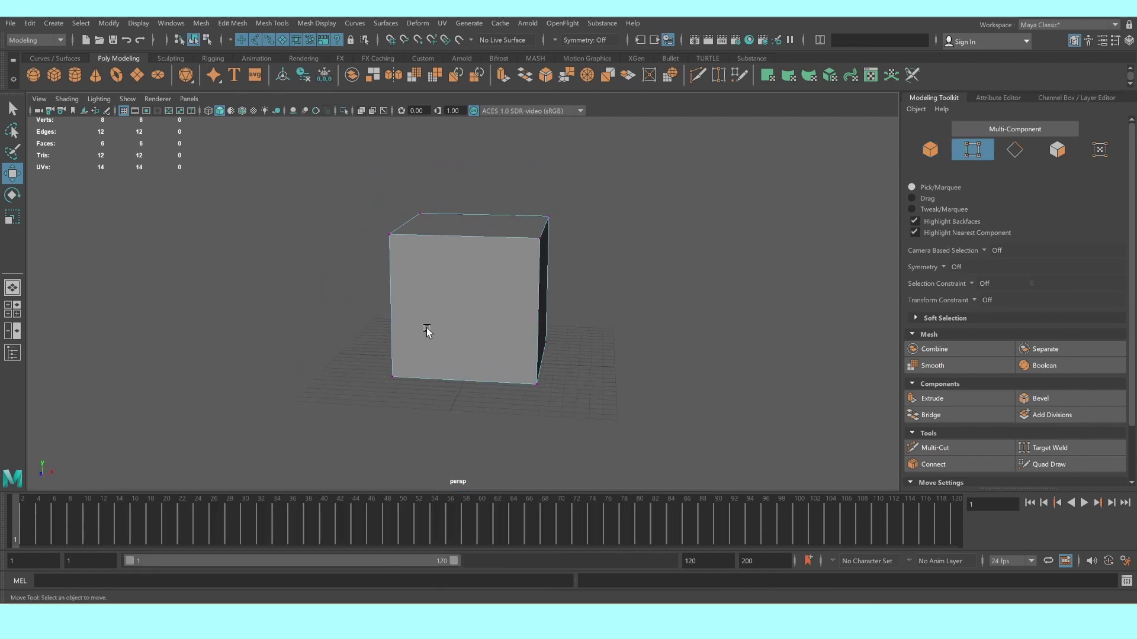
pyautogui.moveTo(359, 200); pyautogui.dragTo(592, 260)
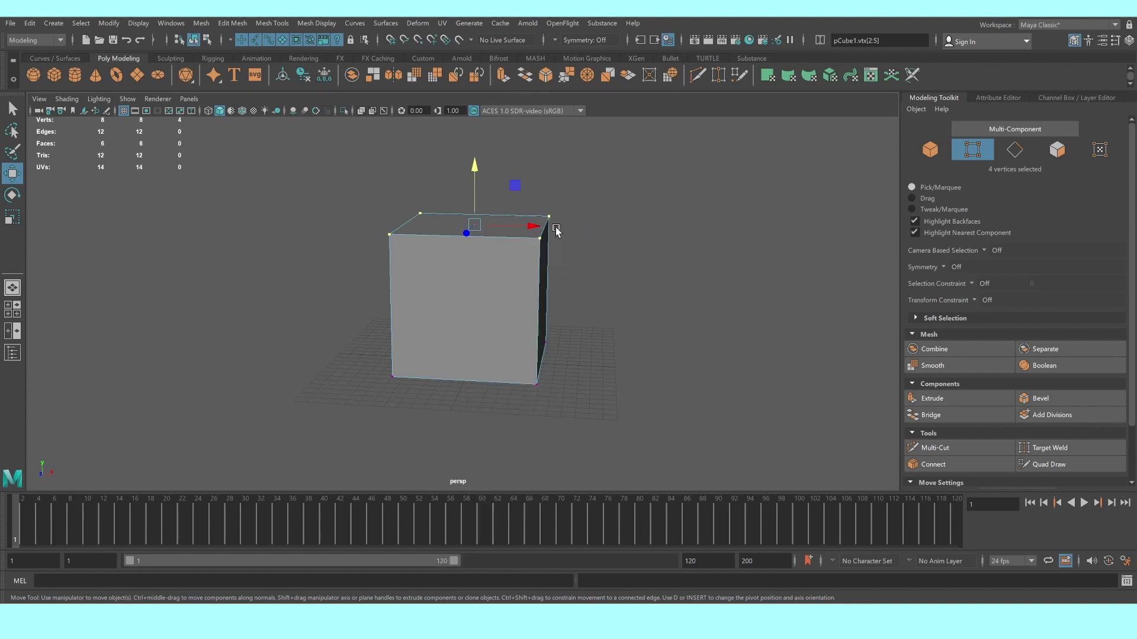
pyautogui.moveTo(494, 246); pyautogui.dragTo(556, 226, button='right')
pyautogui.click(508, 264)
pyautogui.click(1042, 99)
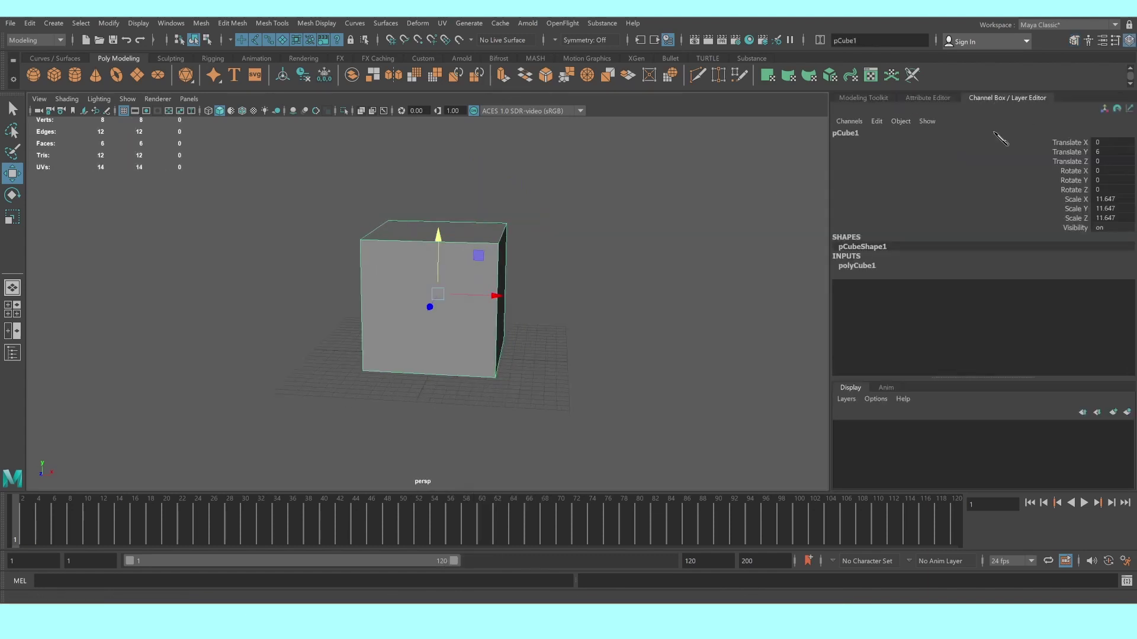
# Set the polyCube1 subdivisions to 2 in each direction
pyautogui.click(875, 263)
pyautogui.write('2')
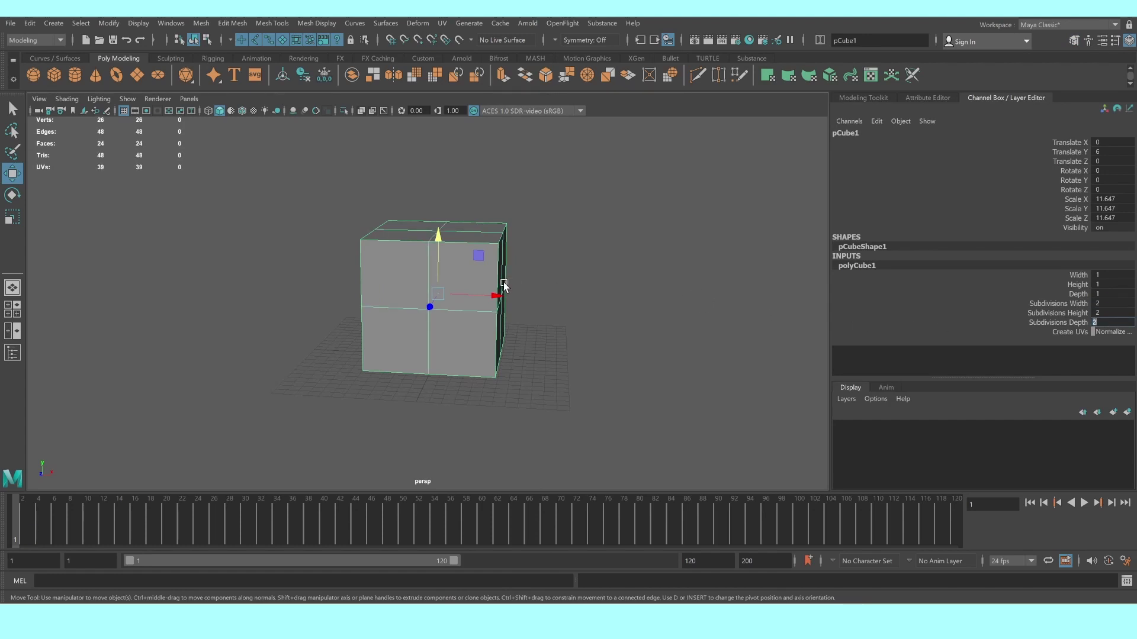
pyautogui.click(386, 265)
pyautogui.keyDown('alt'); pyautogui.moveTo(397, 263); pyautogui.dragTo(322, 254); pyautogui.keyUp('alt')
pyautogui.click(322, 254)
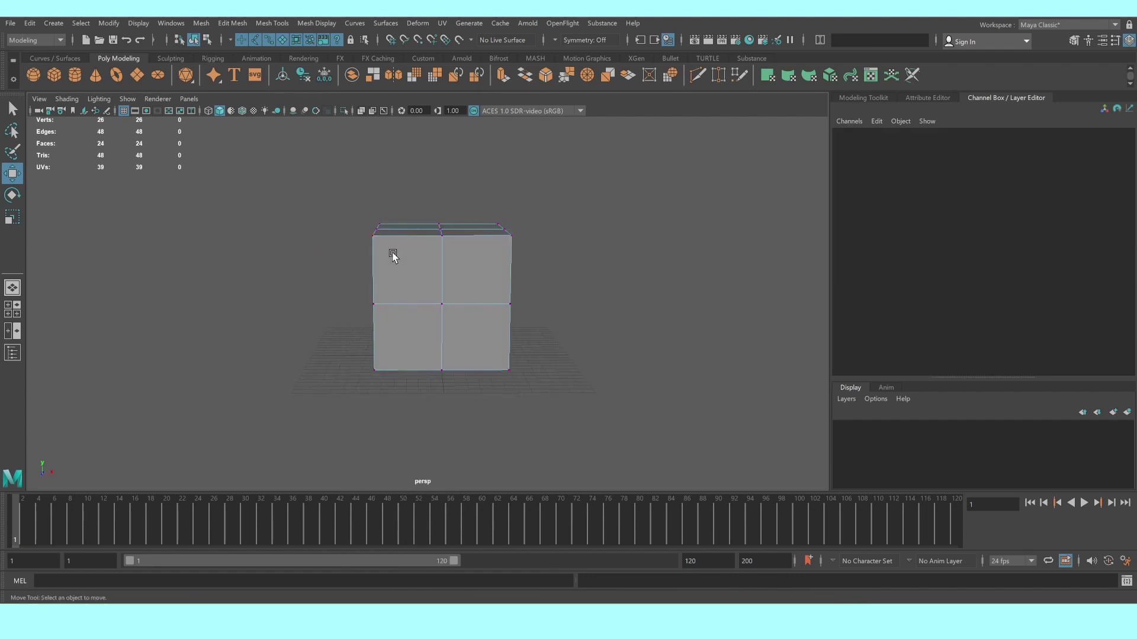
# Pull the top middle vertices up along Y to form a peaked gable roof
pyautogui.moveTo(465, 266); pyautogui.dragTo(465, 265)
pyautogui.moveTo(442, 164); pyautogui.dragTo(444, 97)
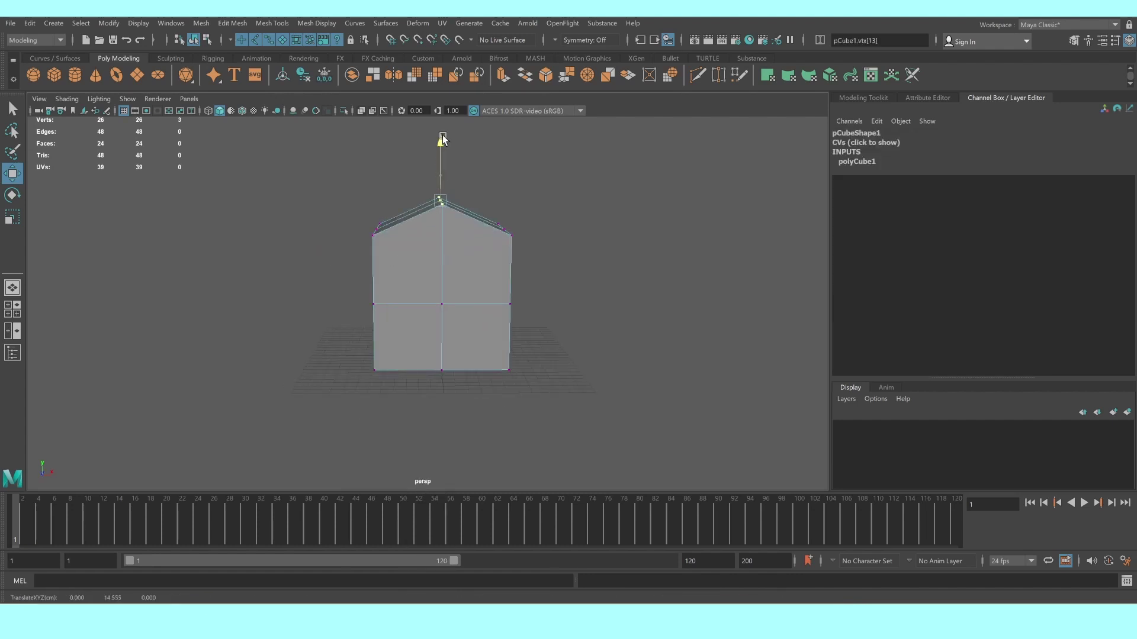
pyautogui.scroll(-3, 450, 251)
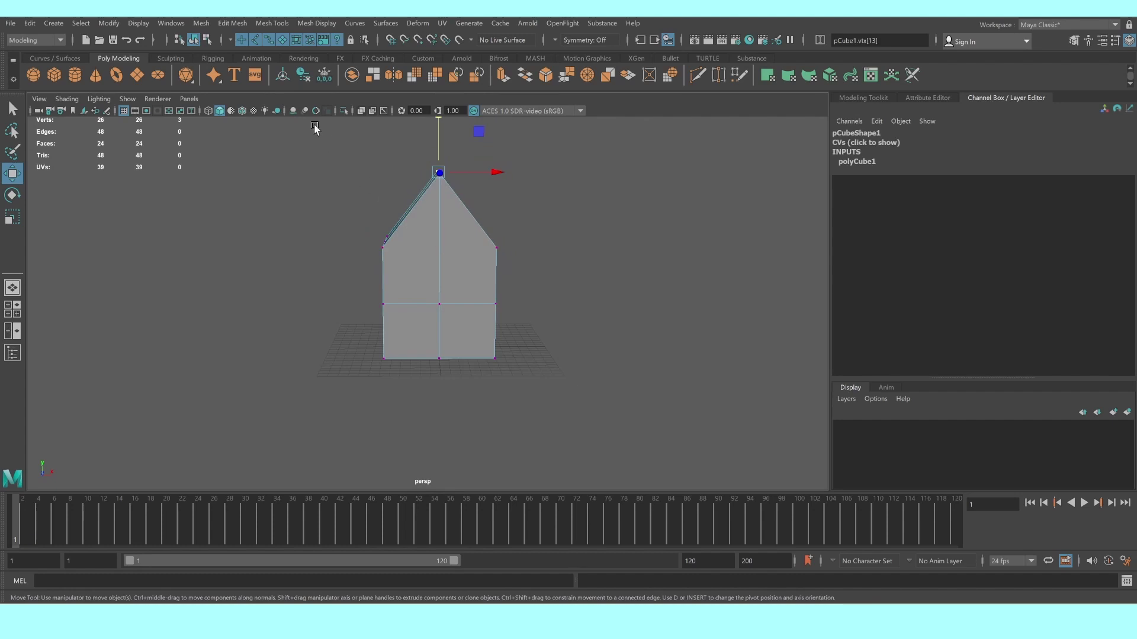
pyautogui.moveTo(547, 251); pyautogui.dragTo(548, 251)
pyautogui.keyDown('alt'); pyautogui.moveTo(464, 246); pyautogui.dragTo(462, 318, button='middle'); pyautogui.keyUp('alt')
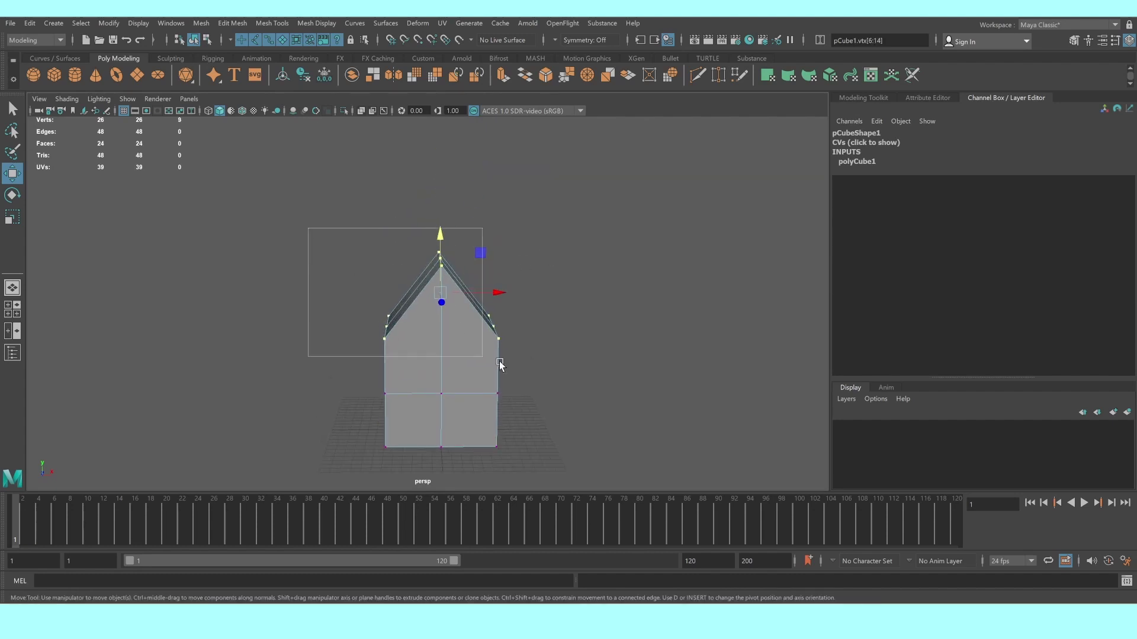
pyautogui.moveTo(500, 364); pyautogui.dragTo(500, 364)
pyautogui.moveTo(441, 239); pyautogui.dragTo(445, 214)
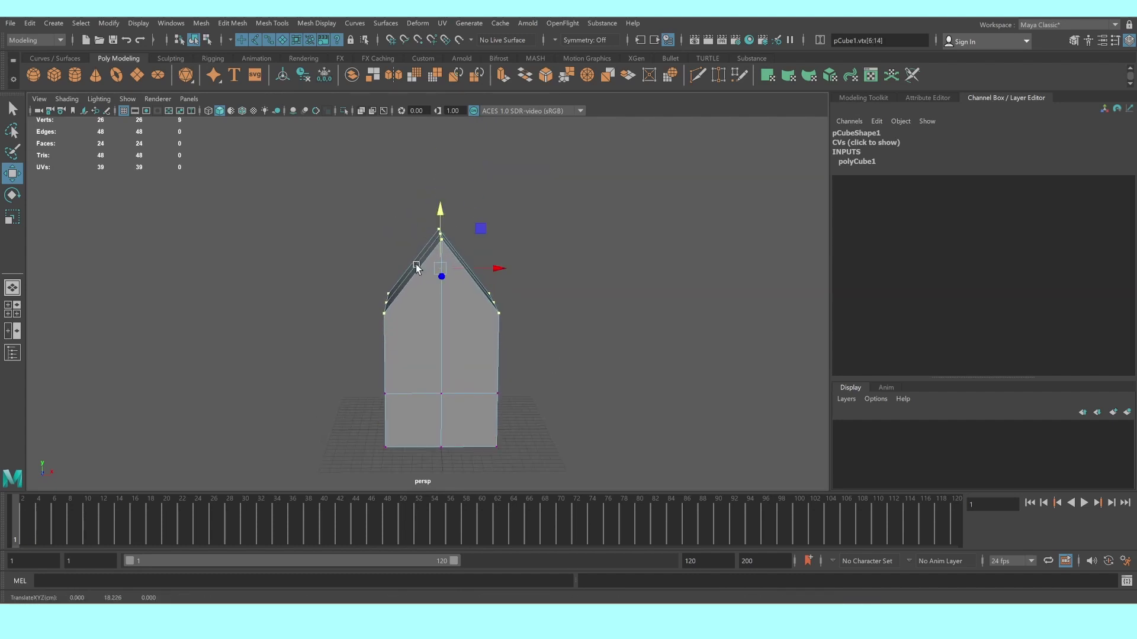
pyautogui.scroll(-1, 417, 268)
pyautogui.moveTo(429, 450); pyautogui.dragTo(430, 450)
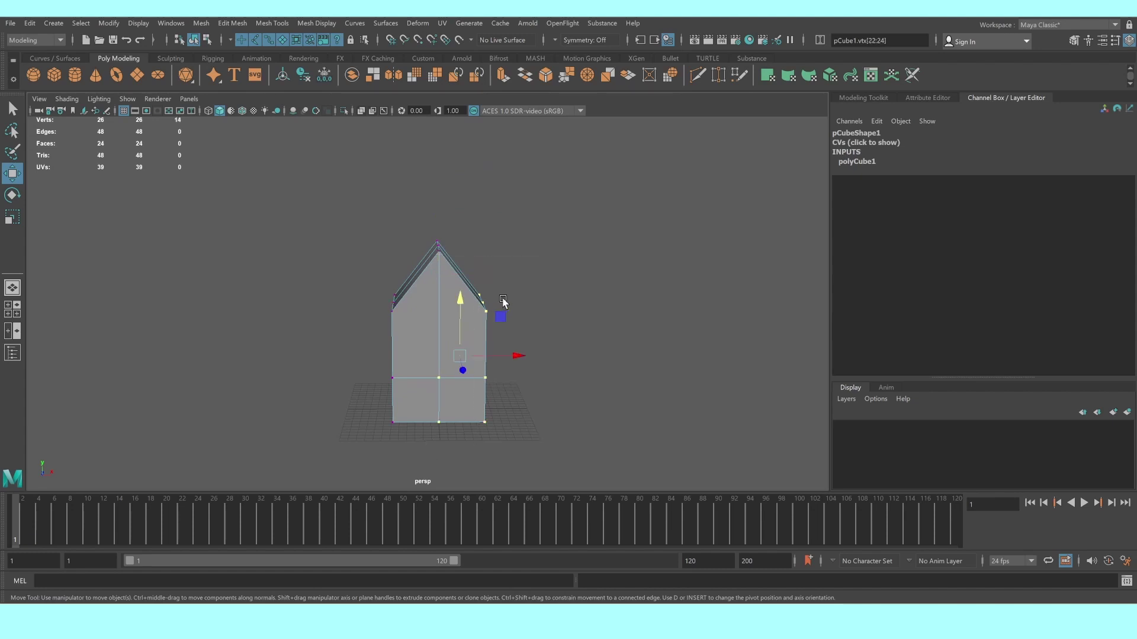
pyautogui.moveTo(415, 307); pyautogui.dragTo(467, 286, button='right')
# Scale the house to Scale X 16.827 and Scale Z 23.848
pyautogui.press('r')
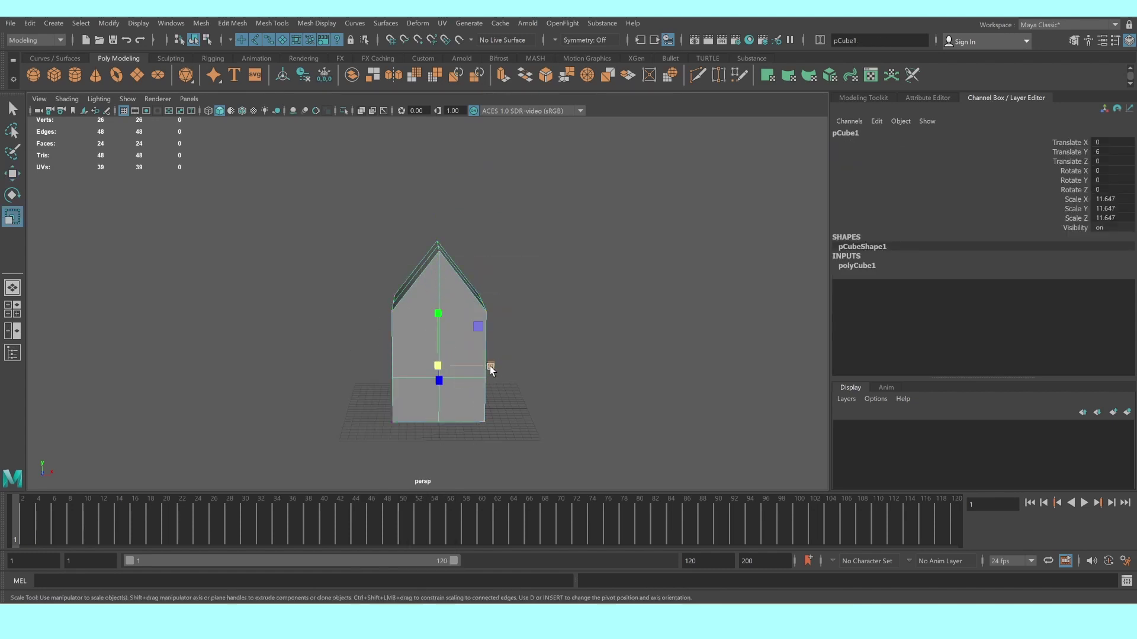
pyautogui.moveTo(489, 368)
pyautogui.mouseDown()
pyautogui.moveTo(509, 368)
pyautogui.moveTo(436, 339)
pyautogui.moveTo(431, 284)
pyautogui.mouseUp()
pyautogui.click(520, 370)
pyautogui.click(431, 284)
pyautogui.moveTo(386, 367); pyautogui.dragTo(324, 371)
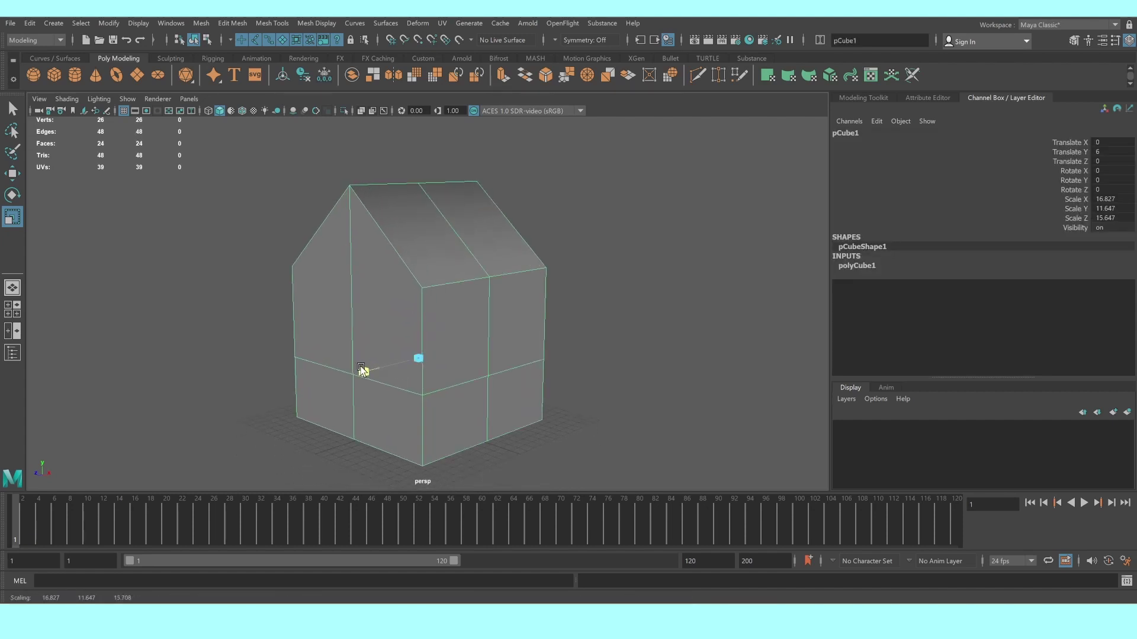
pyautogui.click(634, 337)
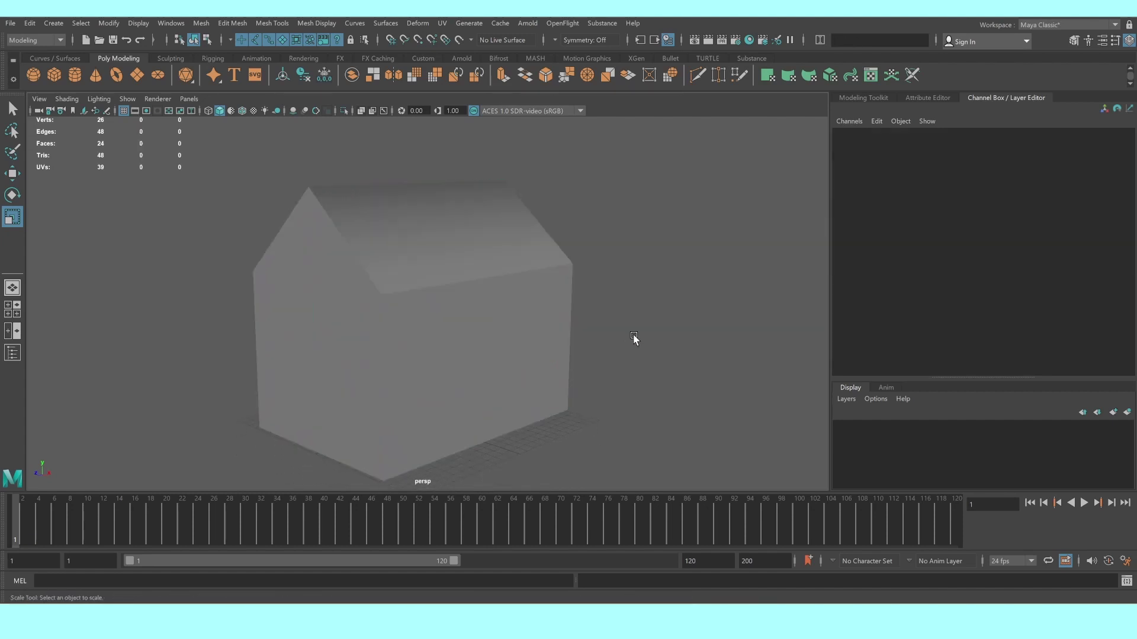
pyautogui.keyDown('alt'); pyautogui.moveTo(634, 337); pyautogui.dragTo(325, 350); pyautogui.keyUp('alt')
# Delete the three front wall faces of the house in face mode
pyautogui.click(421, 341)
pyautogui.rightClick(430, 309)
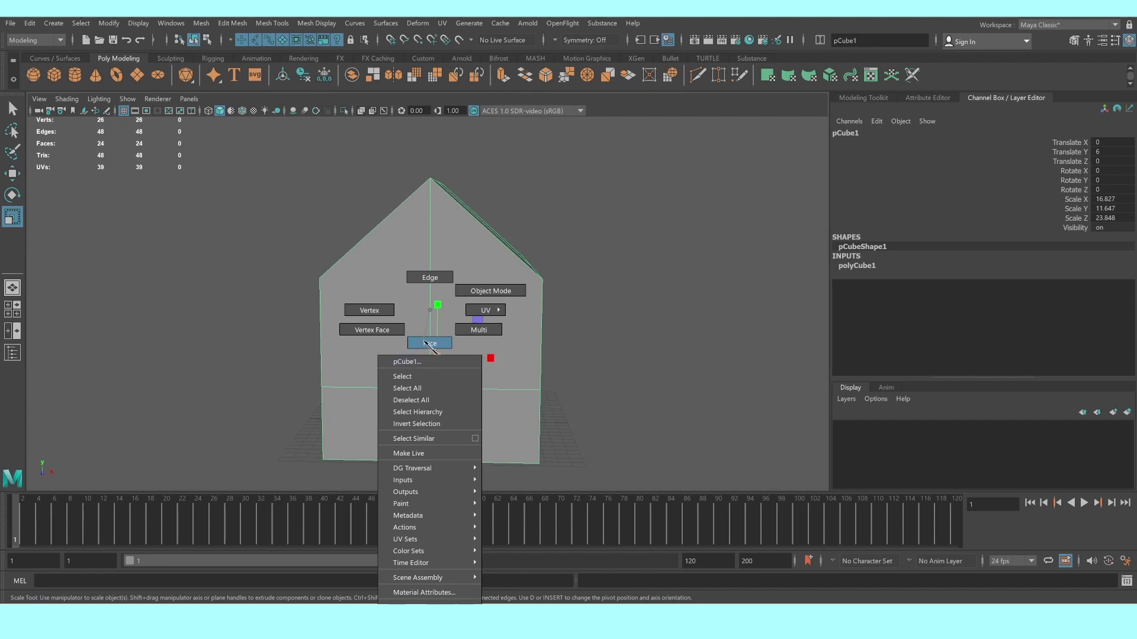
pyautogui.click(427, 343)
pyautogui.click(452, 325)
pyautogui.press('Delete')
pyautogui.click(471, 335)
pyautogui.press('Delete')
pyautogui.click(463, 427)
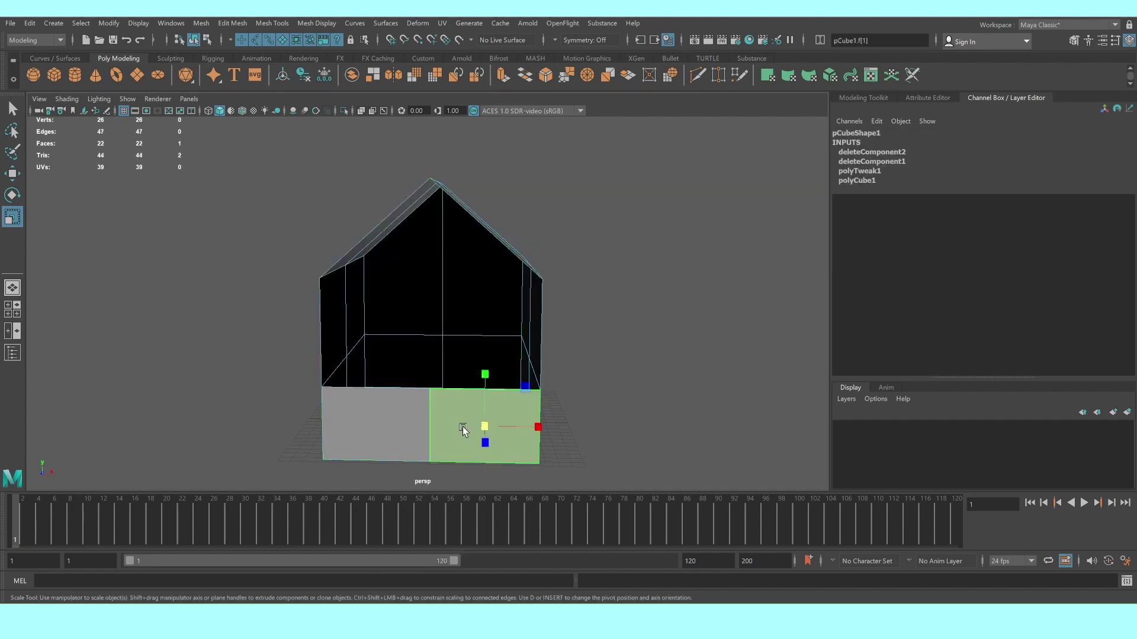
pyautogui.press('Delete')
pyautogui.press('Delete')
# Widen the open-fronted house to Scale X 19.526
pyautogui.moveTo(454, 351); pyautogui.dragTo(457, 276, button='right')
pyautogui.click(677, 315)
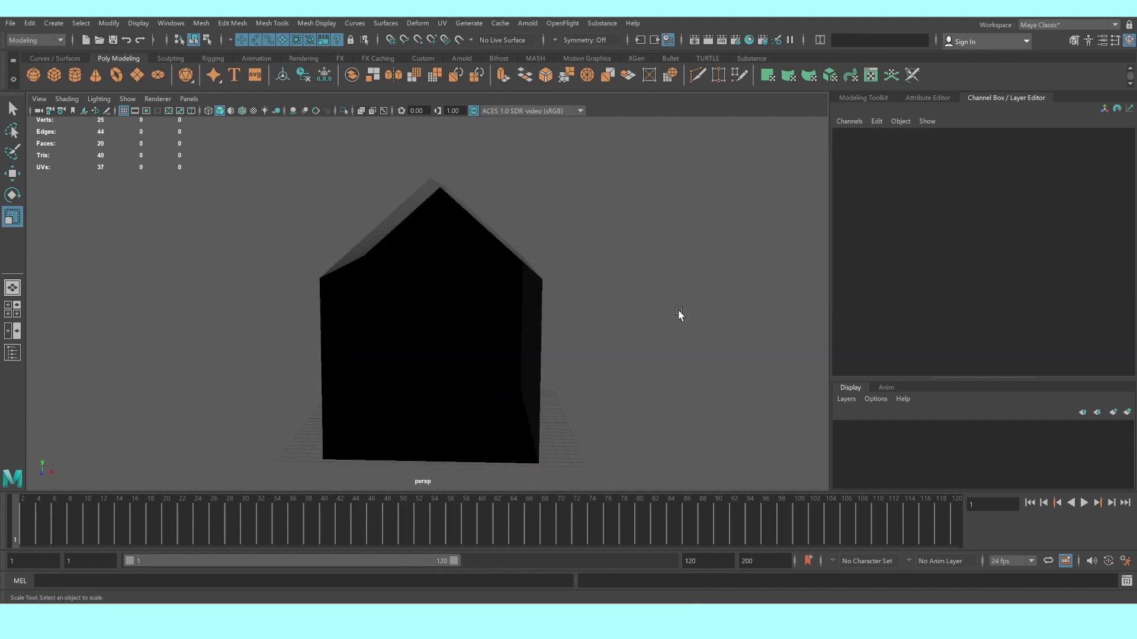
pyautogui.moveTo(677, 315)
pyautogui.keyDown('alt'); pyautogui.mouseDown(button='right')
pyautogui.moveTo(383, 340)
pyautogui.moveTo(394, 289)
pyautogui.mouseUp(button='right'); pyautogui.keyUp('alt')
pyautogui.click(422, 289)
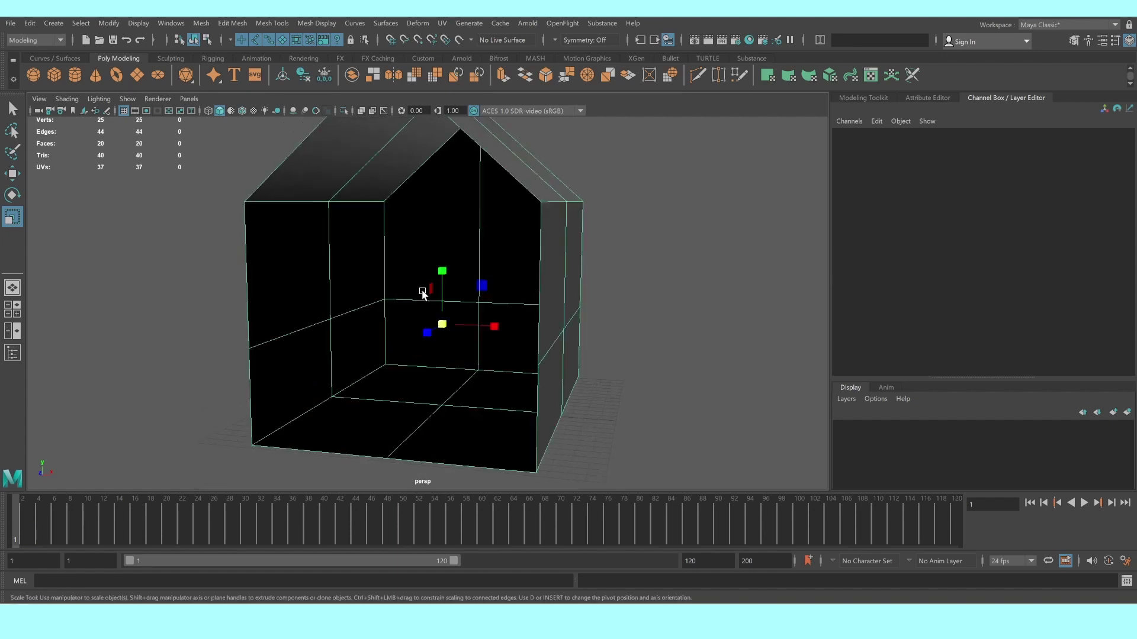
pyautogui.moveTo(421, 289)
pyautogui.keyDown('alt'); pyautogui.mouseDown()
pyautogui.moveTo(444, 296)
pyautogui.moveTo(434, 292)
pyautogui.mouseUp(); pyautogui.keyUp('alt')
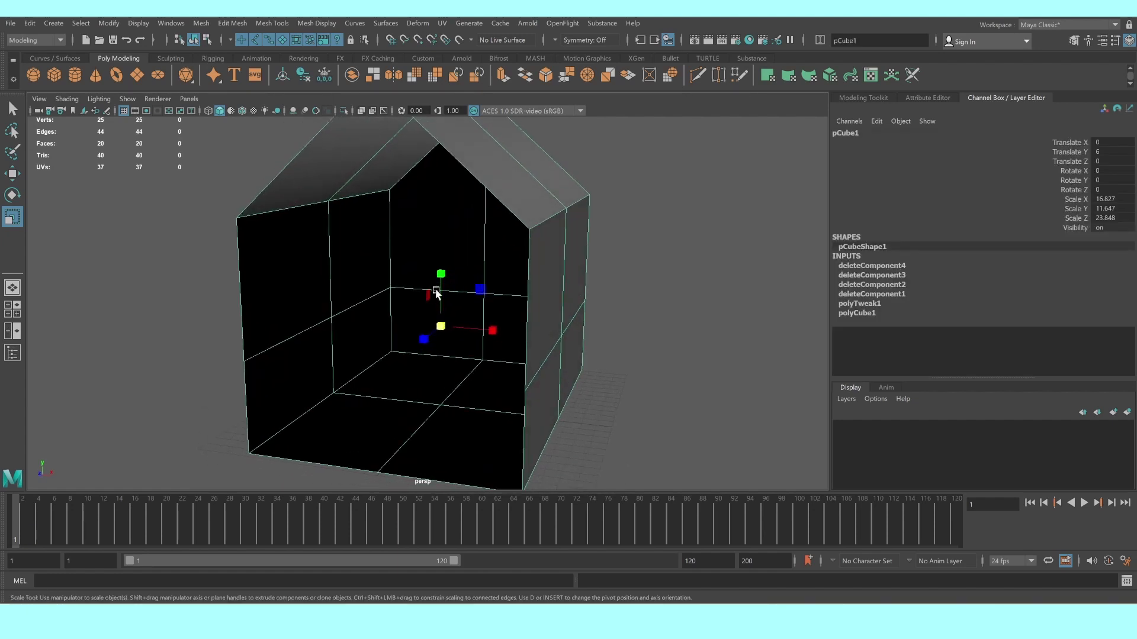
pyautogui.keyDown('alt'); pyautogui.moveTo(487, 331); pyautogui.dragTo(492, 330); pyautogui.keyUp('alt')
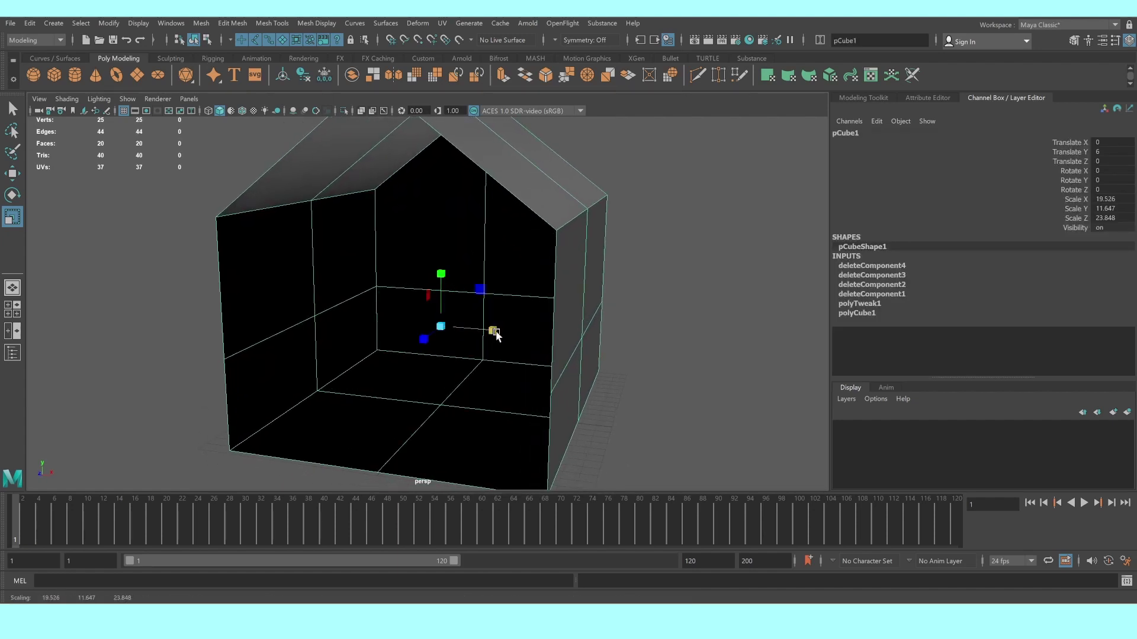
pyautogui.click(704, 336)
pyautogui.keyDown('alt'); pyautogui.moveTo(703, 336); pyautogui.dragTo(489, 299); pyautogui.keyUp('alt')
pyautogui.scroll(5, 514, 302)
pyautogui.scroll(-5, 514, 301)
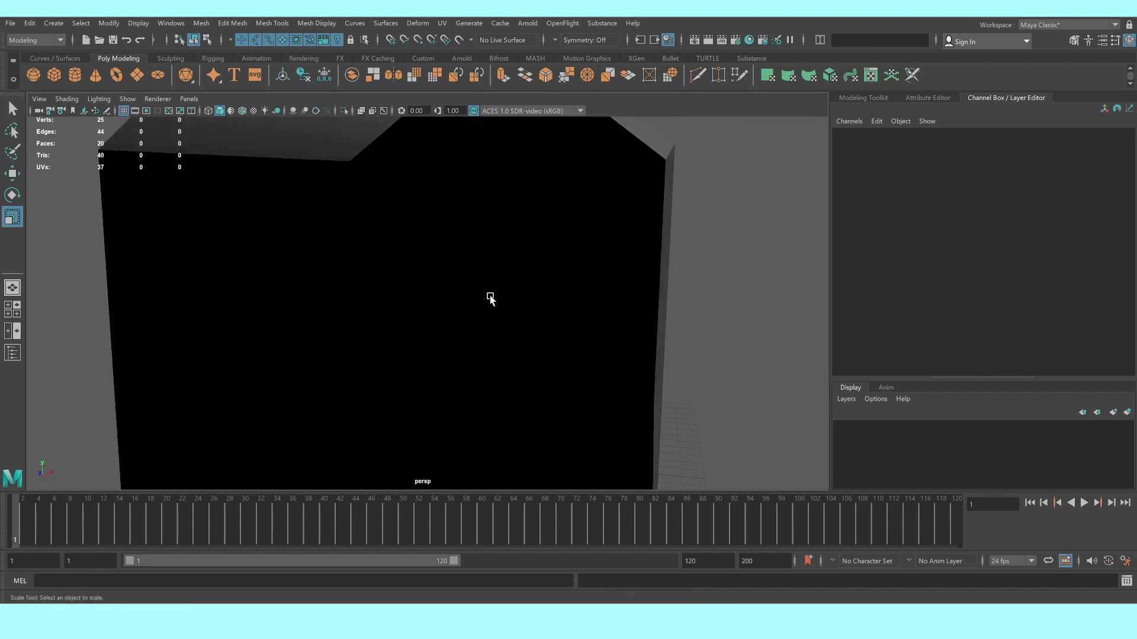
pyautogui.click(490, 299)
pyautogui.scroll(-2, 407, 184)
pyautogui.scroll(-1, 407, 184)
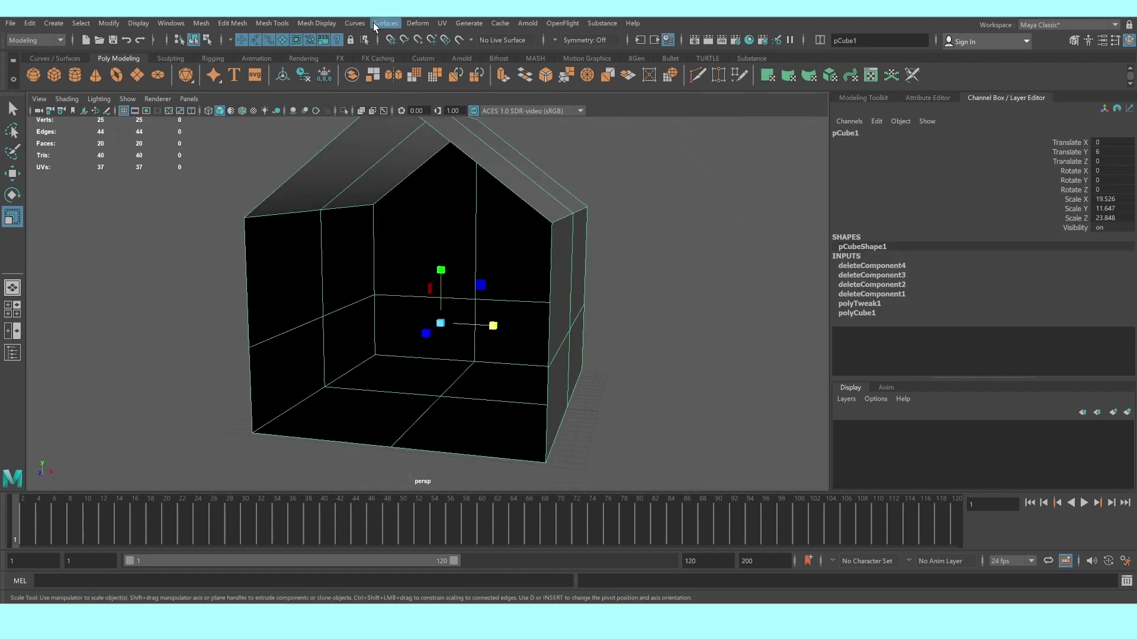
# Reverse the house's normals so the walls face inward
pyautogui.click(316, 23)
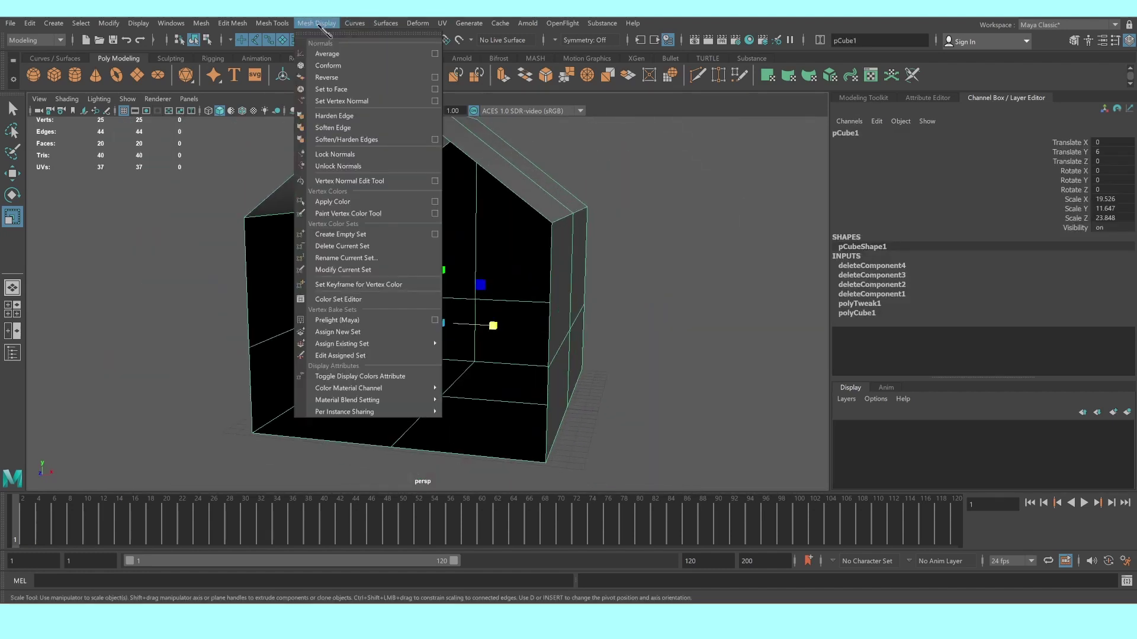
pyautogui.click(349, 86)
pyautogui.click(599, 224)
pyautogui.moveTo(510, 224); pyautogui.dragTo(597, 260, button='right')
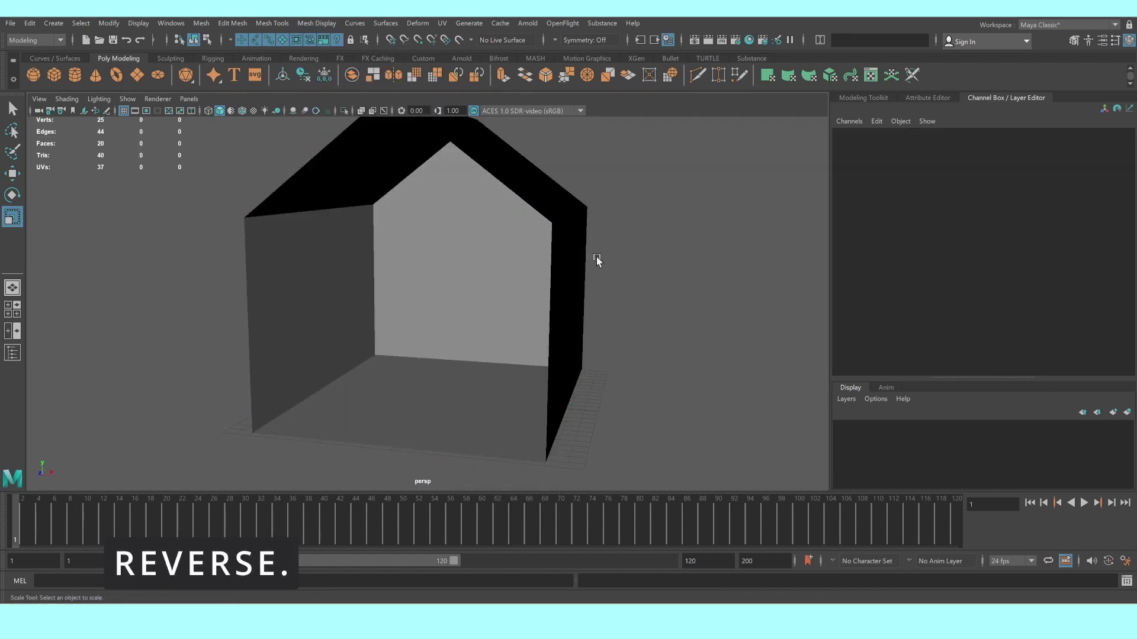
pyautogui.moveTo(597, 260)
pyautogui.keyDown('alt'); pyautogui.mouseDown()
pyautogui.moveTo(616, 254)
pyautogui.moveTo(576, 263)
pyautogui.mouseUp(); pyautogui.keyUp('alt')
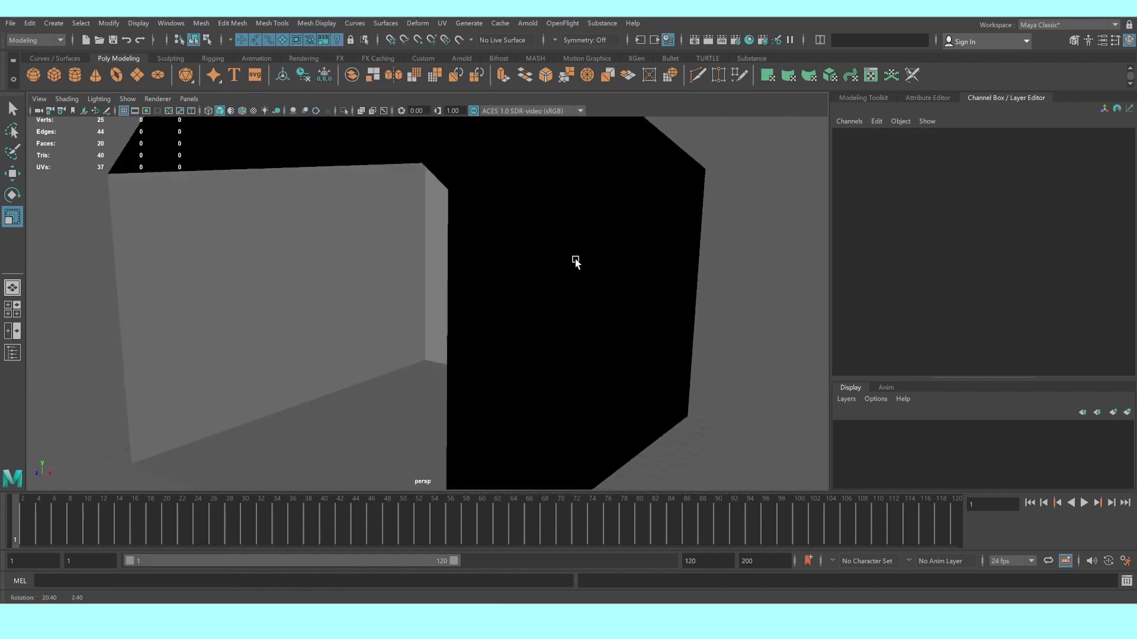
pyautogui.keyDown('alt'); pyautogui.moveTo(576, 262); pyautogui.dragTo(524, 251, button='right'); pyautogui.keyUp('alt')
# Uncheck Double Sided under Render Stats on the house's pCubeShape1
pyautogui.click(524, 251)
pyautogui.click(925, 98)
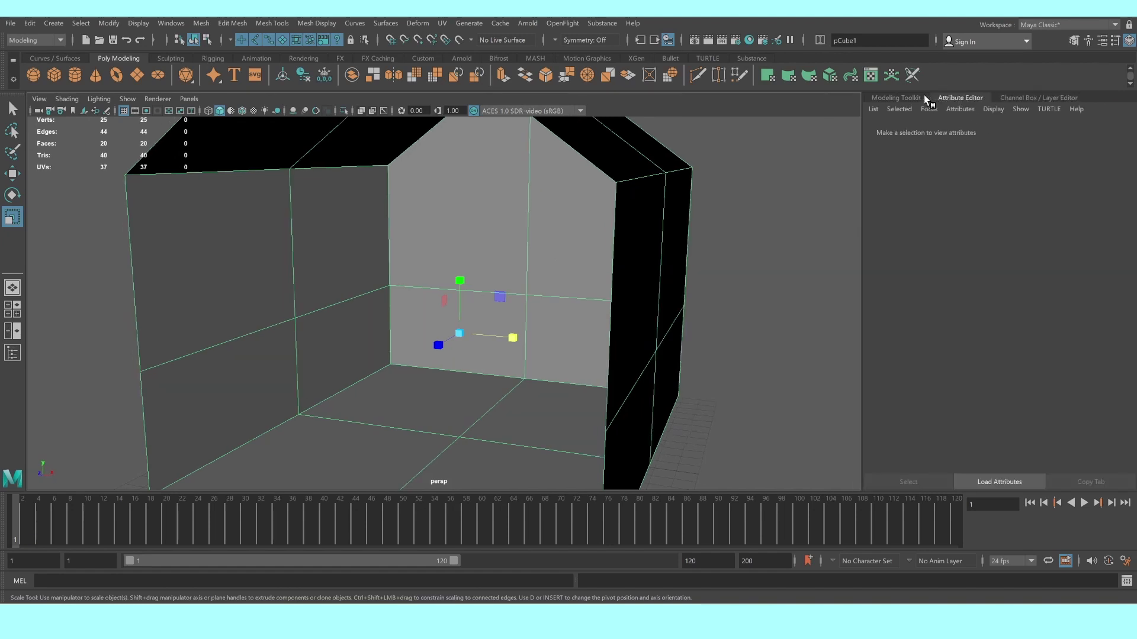
pyautogui.click(905, 191)
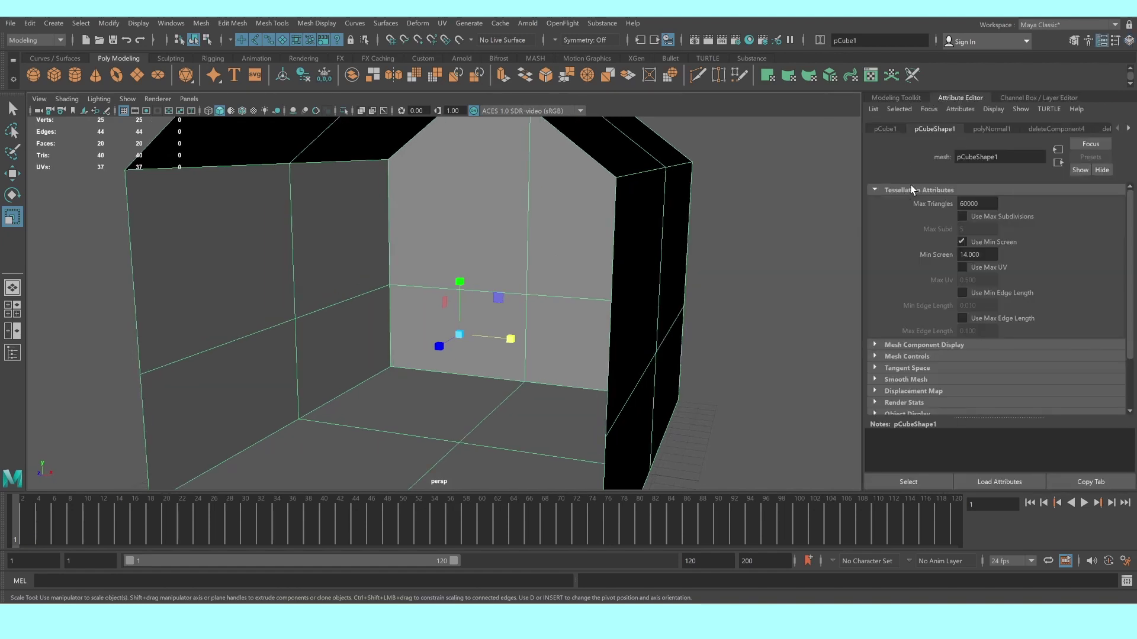
pyautogui.scroll(-2, 901, 311)
pyautogui.scroll(-1, 901, 307)
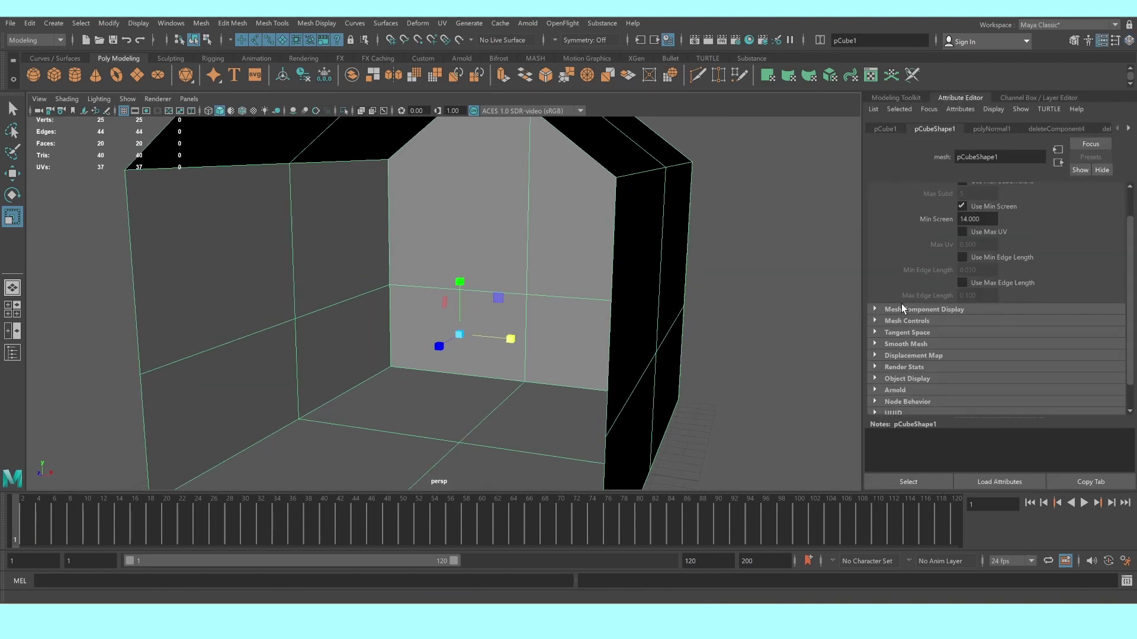
pyautogui.scroll(-1, 901, 304)
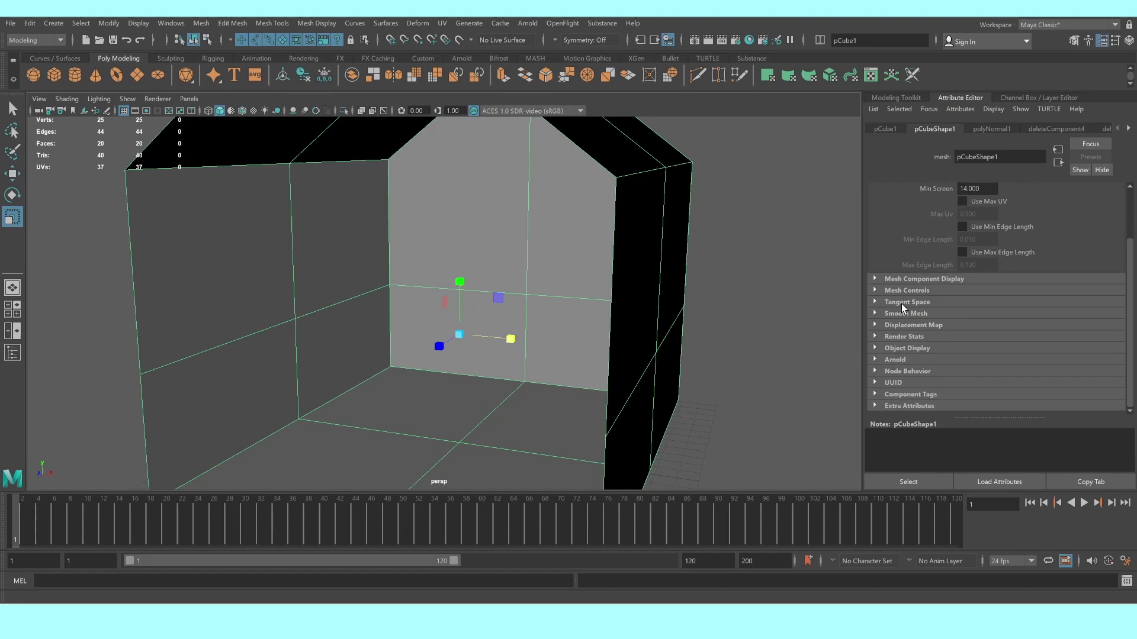
pyautogui.click(911, 336)
pyautogui.scroll(-3, 1031, 350)
pyautogui.scroll(-2, 1031, 349)
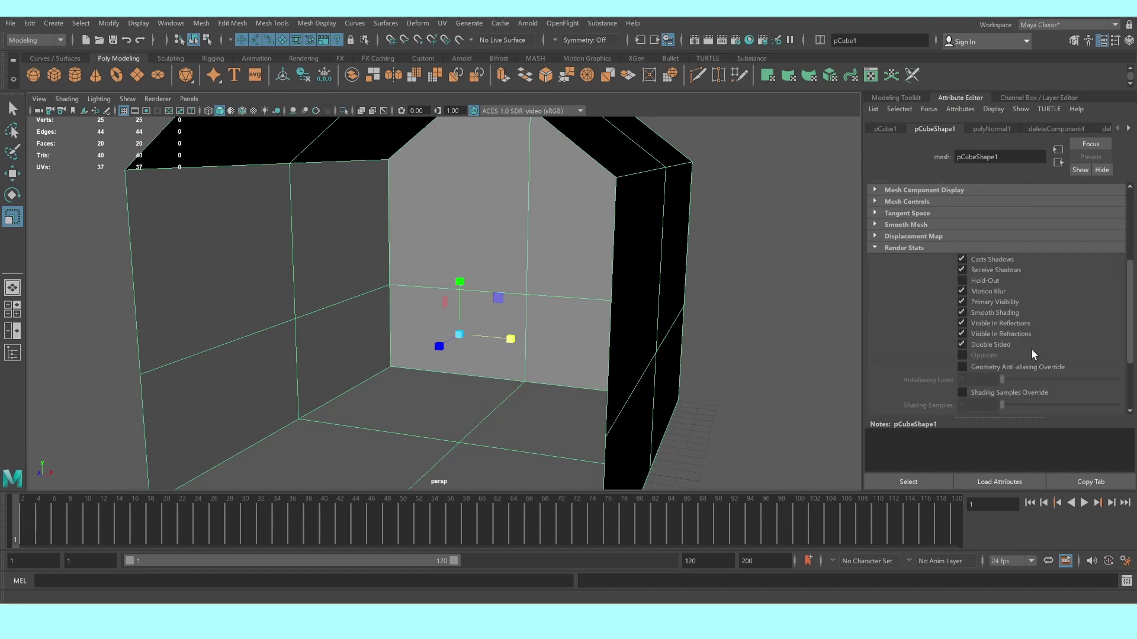
pyautogui.scroll(-1, 1031, 350)
pyautogui.scroll(-1, 1031, 350)
pyautogui.scroll(-1, 1031, 350)
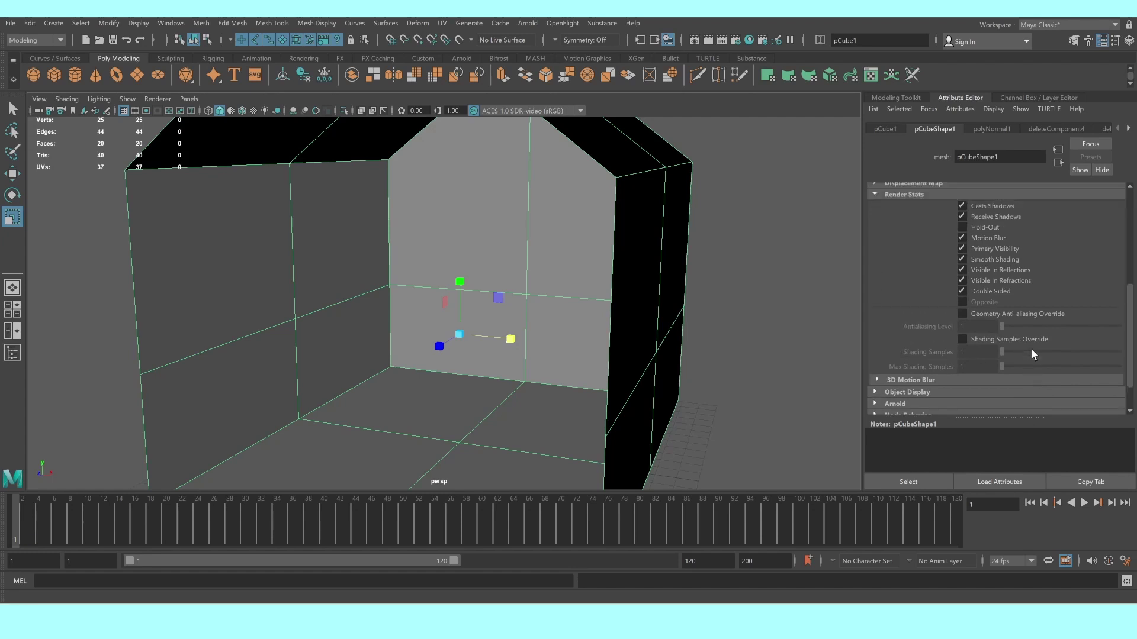
pyautogui.scroll(3, 1031, 350)
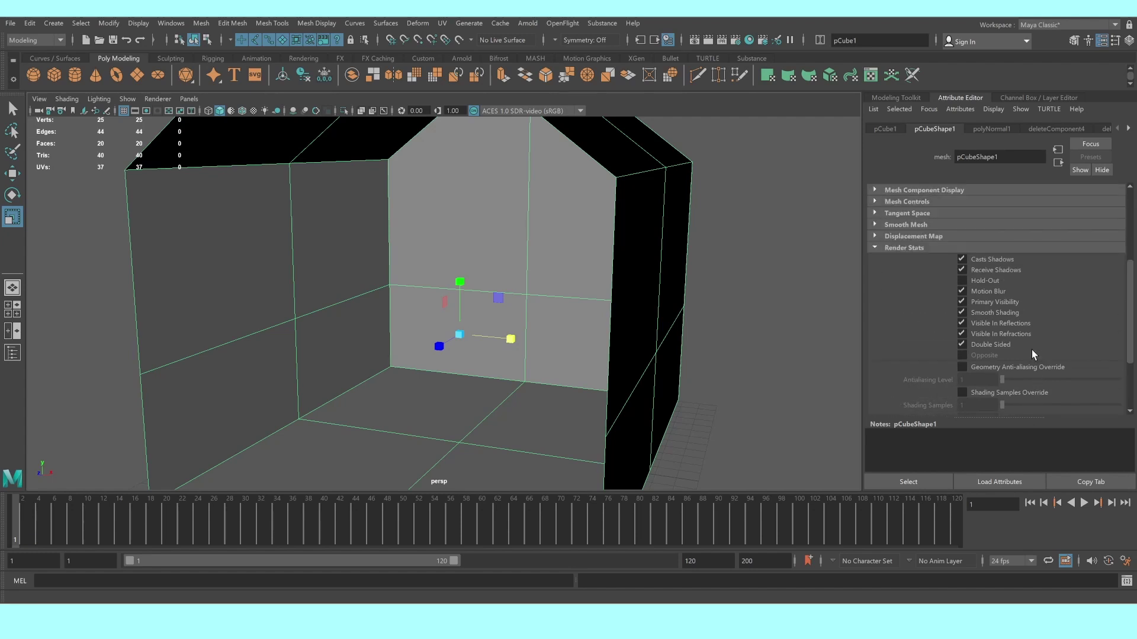
pyautogui.click(961, 344)
pyautogui.moveTo(733, 267)
pyautogui.keyDown('alt'); pyautogui.mouseDown()
pyautogui.moveTo(532, 286)
pyautogui.moveTo(589, 291)
pyautogui.moveTo(533, 286)
pyautogui.moveTo(568, 287)
pyautogui.moveTo(517, 321)
pyautogui.mouseUp(); pyautogui.keyUp('alt')
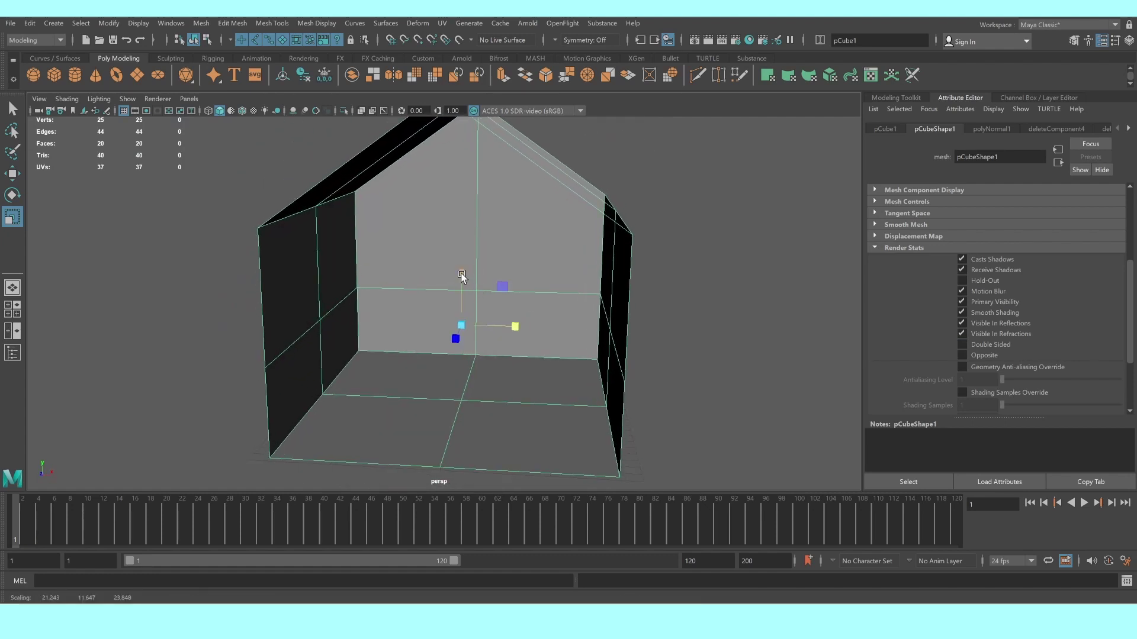
# Raise the house's top roof vertices to heighten the peak
pyautogui.keyDown('alt'); pyautogui.moveTo(461, 276); pyautogui.dragTo(421, 258); pyautogui.keyUp('alt')
pyautogui.rightClick(421, 257)
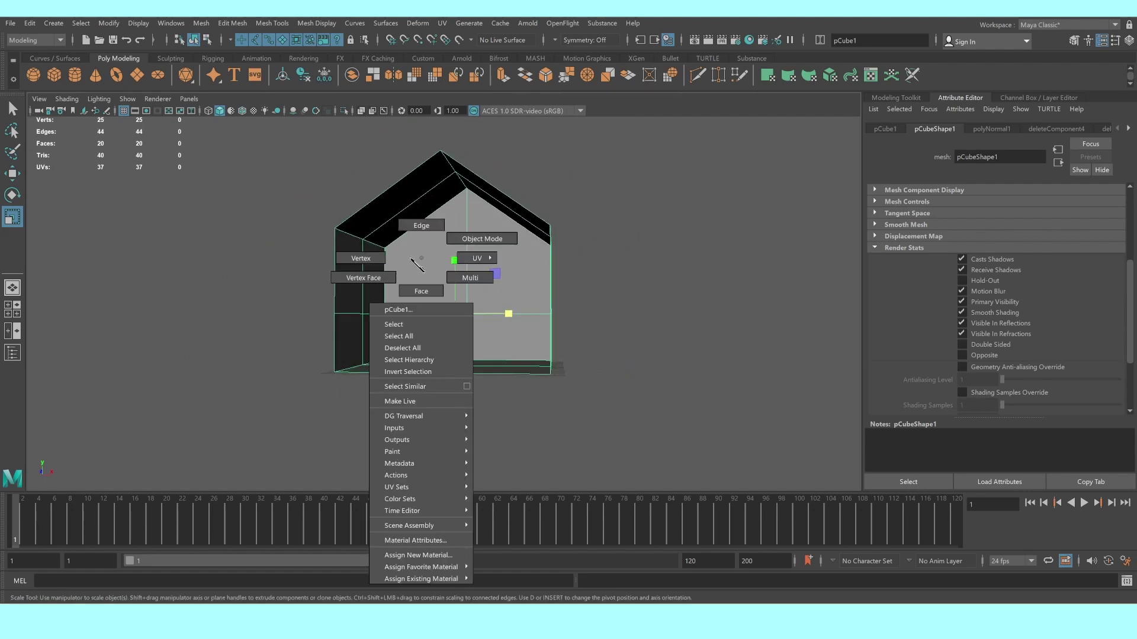
pyautogui.click(343, 198)
pyautogui.keyDown('alt'); pyautogui.moveTo(343, 198); pyautogui.dragTo(401, 225); pyautogui.keyUp('alt')
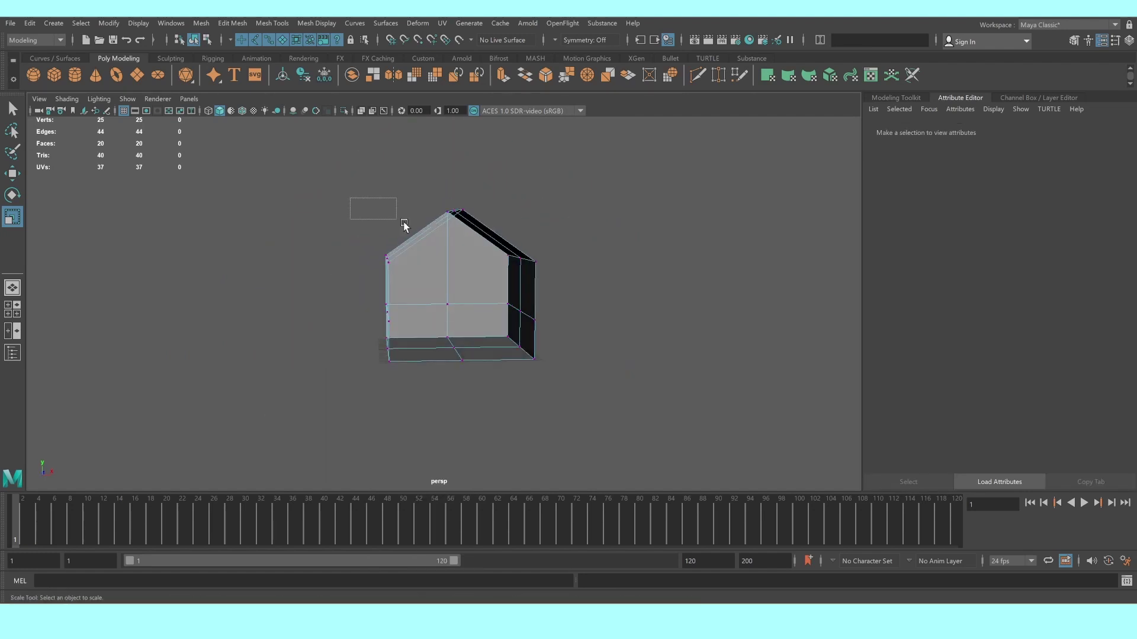
pyautogui.moveTo(576, 277); pyautogui.dragTo(576, 277)
pyautogui.press('w')
pyautogui.moveTo(451, 189); pyautogui.dragTo(452, 165)
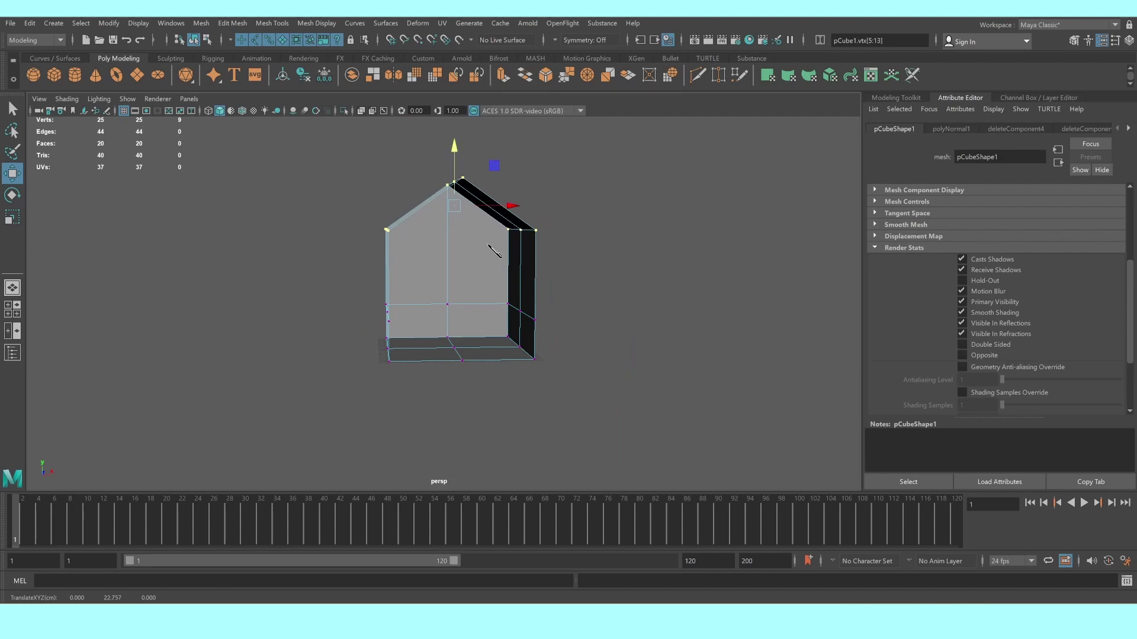
# Scale the whole house narrower across its width
pyautogui.press('F8')
pyautogui.press('r')
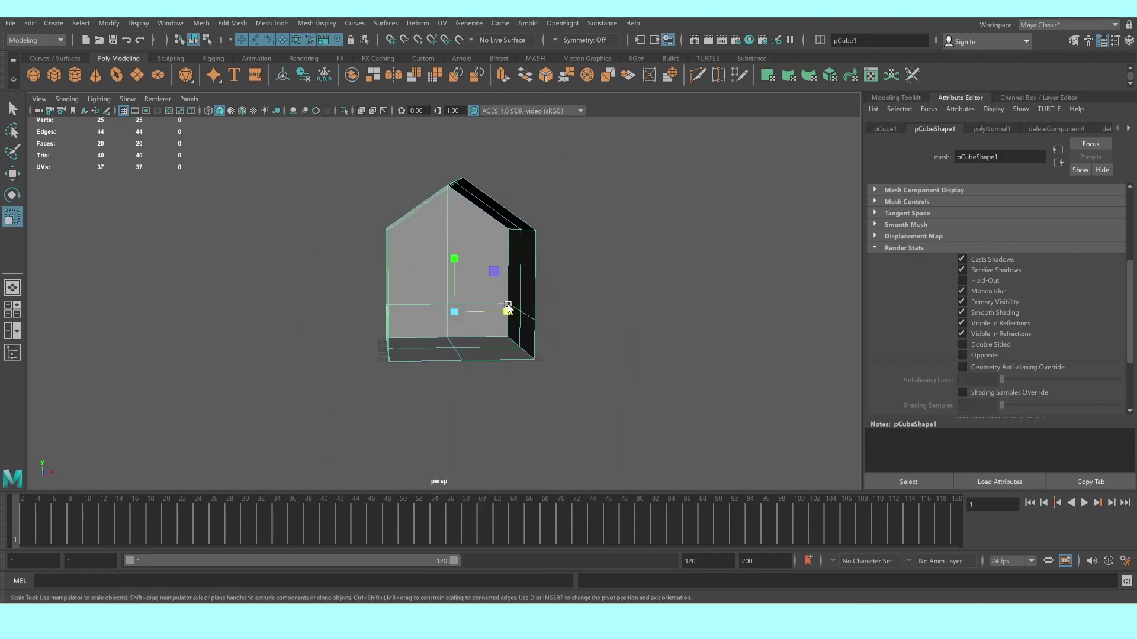
pyautogui.moveTo(508, 308); pyautogui.dragTo(500, 312)
pyautogui.click(600, 317)
pyautogui.moveTo(599, 317)
pyautogui.keyDown('alt'); pyautogui.mouseDown()
pyautogui.moveTo(485, 312)
pyautogui.moveTo(513, 334)
pyautogui.moveTo(482, 325)
pyautogui.moveTo(523, 332)
pyautogui.mouseUp(); pyautogui.keyUp('alt')
# Inspect the narrowed house from several angles and show the Modeling Toolkit
pyautogui.scroll(3, 485, 312)
pyautogui.scroll(2, 489, 337)
pyautogui.scroll(3, 491, 339)
pyautogui.scroll(-3, 514, 334)
pyautogui.scroll(-3, 514, 334)
pyautogui.scroll(-1, 516, 338)
pyautogui.click(471, 325)
pyautogui.click(675, 310)
pyautogui.scroll(3, 600, 308)
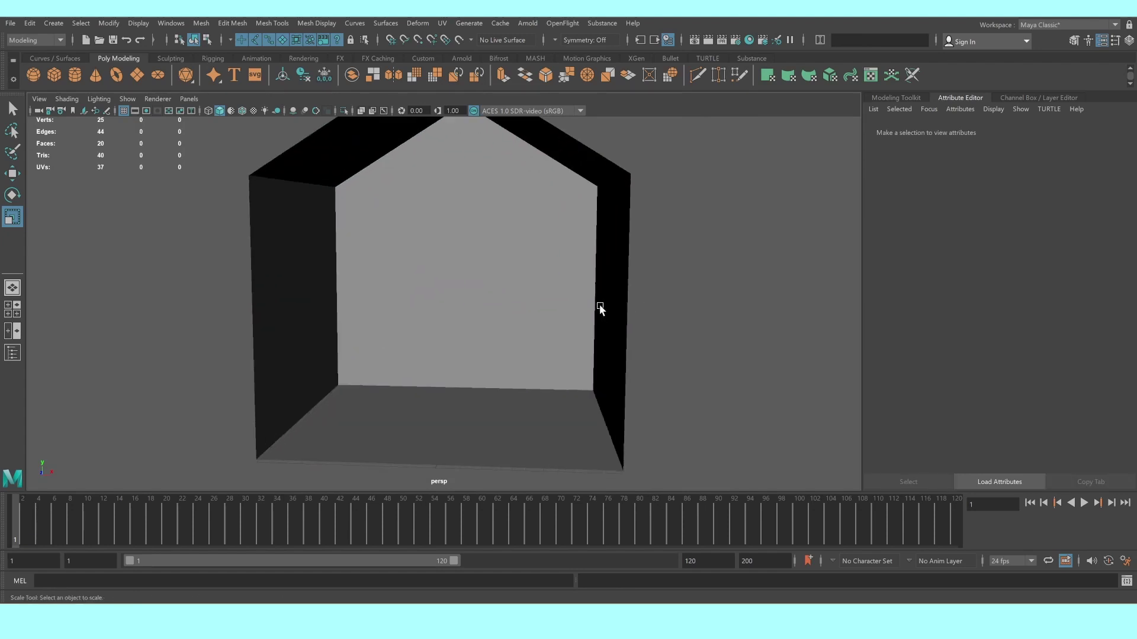
pyautogui.scroll(3, 599, 308)
pyautogui.scroll(2, 604, 310)
pyautogui.scroll(2, 610, 305)
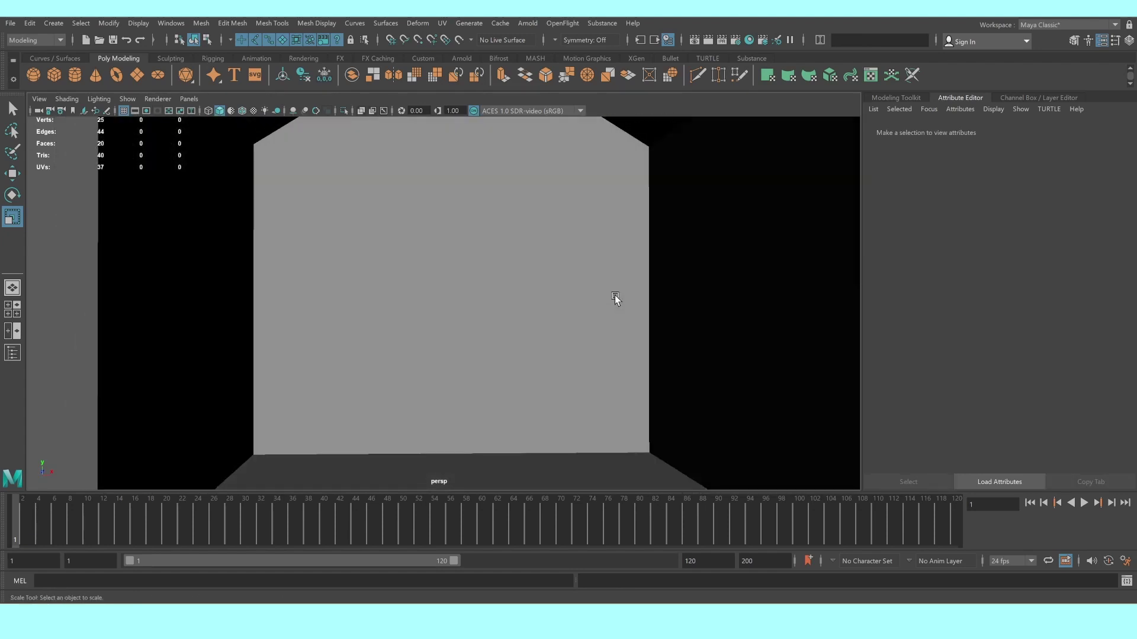
pyautogui.click(895, 98)
pyautogui.scroll(-3, 701, 243)
pyautogui.moveTo(692, 261)
pyautogui.keyDown('alt'); pyautogui.mouseDown()
pyautogui.moveTo(558, 278)
pyautogui.moveTo(626, 279)
pyautogui.moveTo(609, 275)
pyautogui.mouseUp(); pyautogui.keyUp('alt')
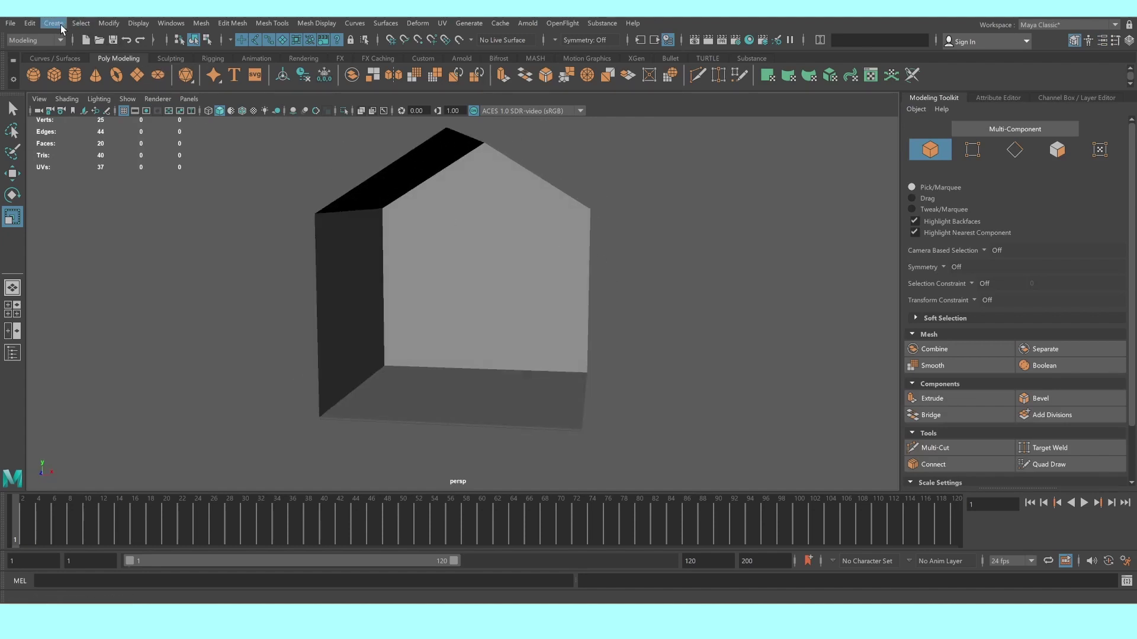
# Add camera1 via Create > Cameras > Camera and move it out in front of the house
pyautogui.click(61, 29)
pyautogui.moveTo(74, 101)
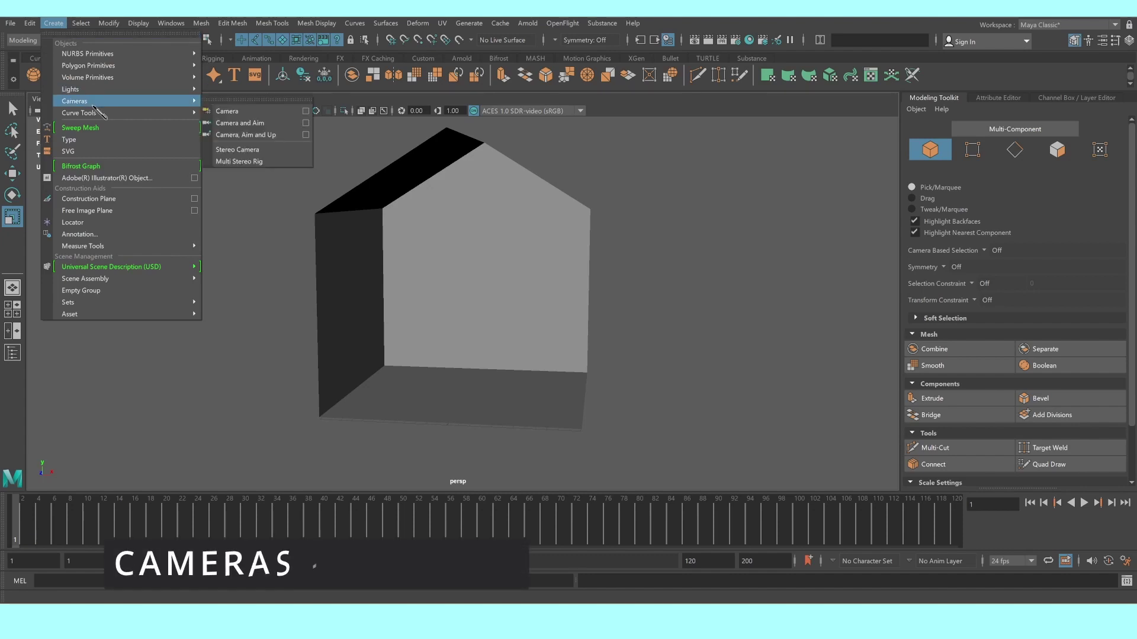
pyautogui.click(251, 113)
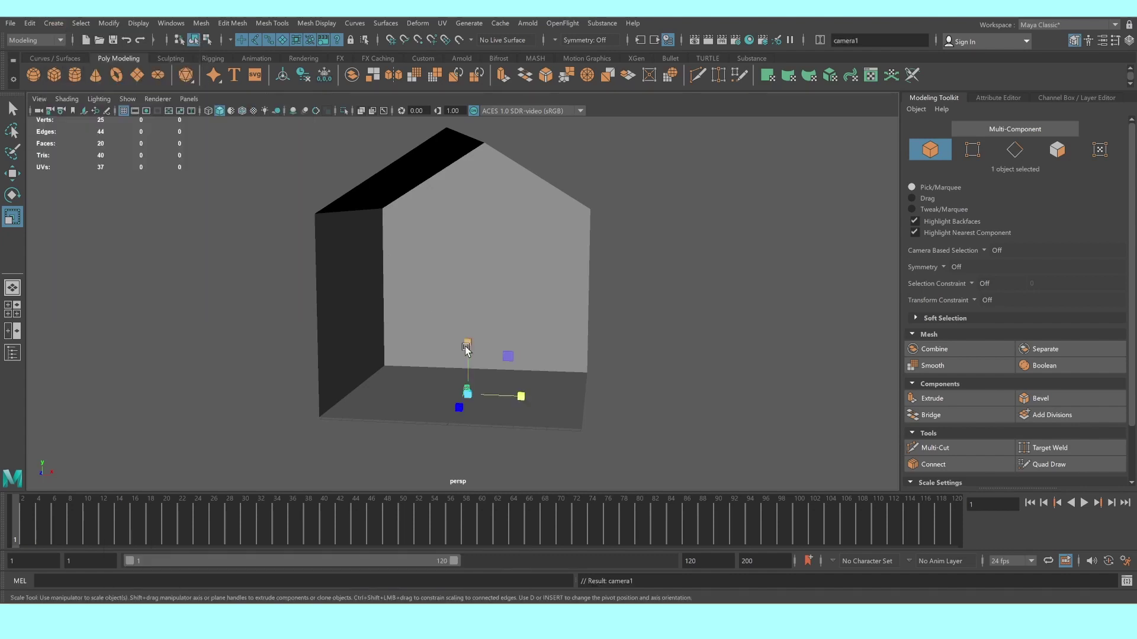
pyautogui.scroll(-3, 464, 355)
pyautogui.press('w')
pyautogui.keyDown('alt'); pyautogui.moveTo(473, 370); pyautogui.dragTo(186, 429); pyautogui.keyUp('alt')
pyautogui.keyDown('alt'); pyautogui.moveTo(256, 386); pyautogui.dragTo(301, 343, button='middle'); pyautogui.keyUp('alt')
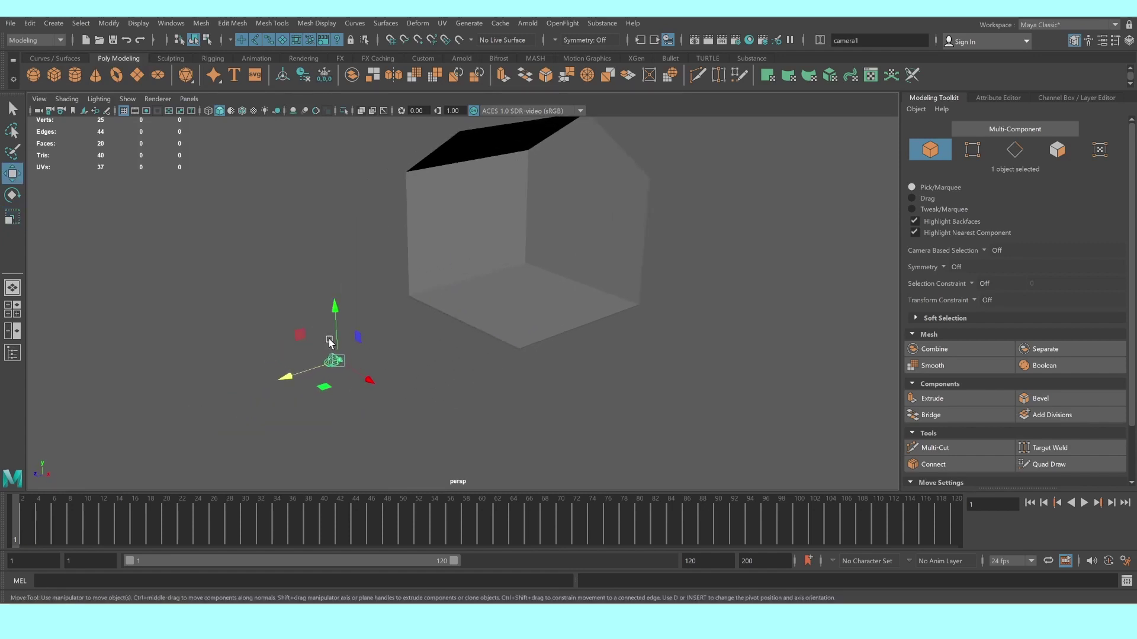
pyautogui.press('f')
pyautogui.scroll(-2, 452, 351)
pyautogui.scroll(-1, 451, 351)
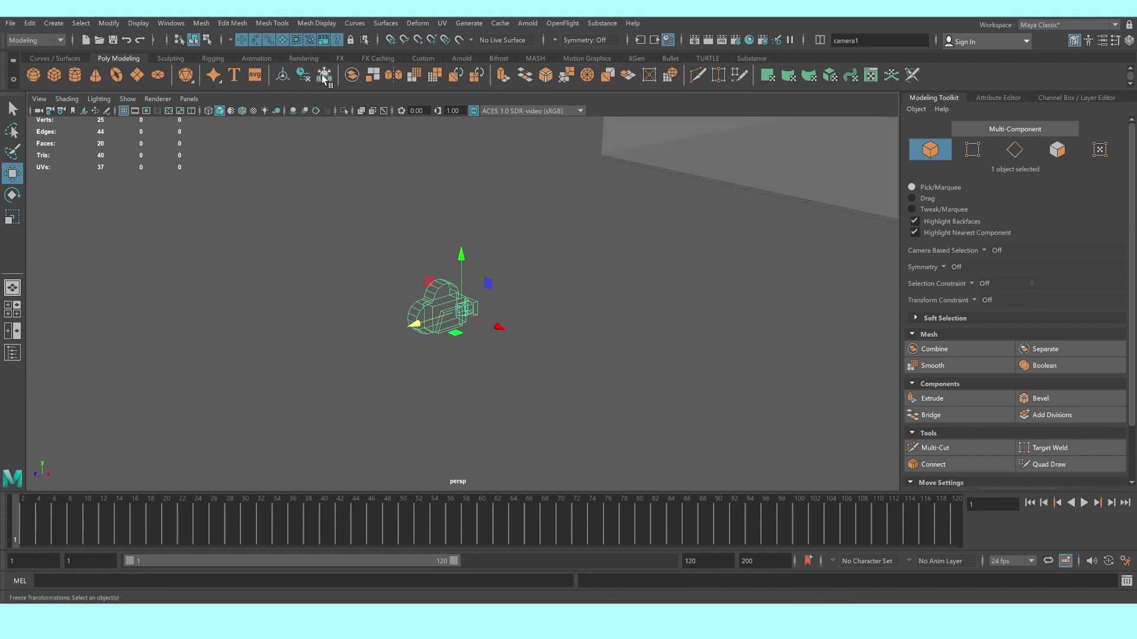
pyautogui.click(190, 99)
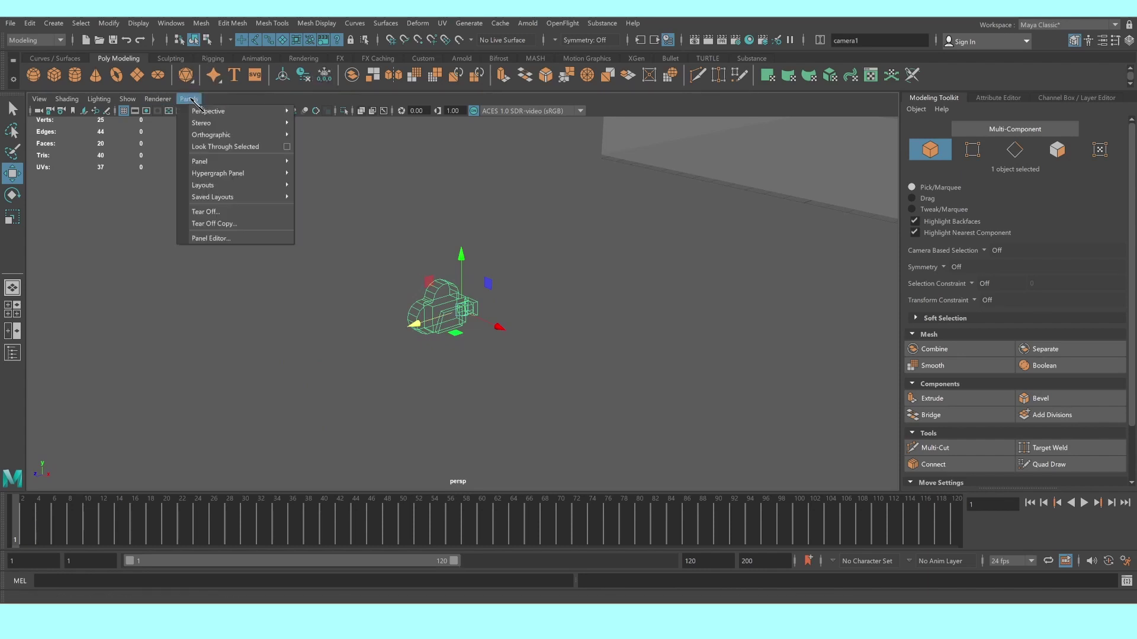
# Look through camera1 and frame the view on the room's inside wall
pyautogui.click(242, 148)
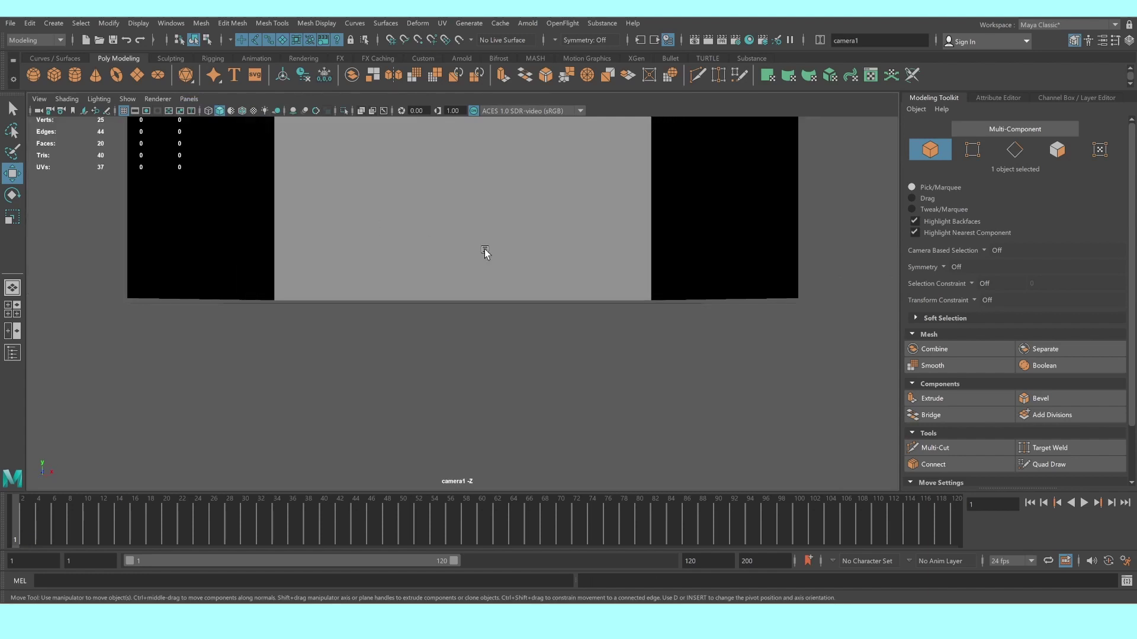
pyautogui.moveTo(487, 254)
pyautogui.keyDown('alt'); pyautogui.mouseDown()
pyautogui.moveTo(464, 398)
pyautogui.moveTo(477, 407)
pyautogui.moveTo(467, 386)
pyautogui.moveTo(584, 528)
pyautogui.moveTo(529, 416)
pyautogui.moveTo(621, 427)
pyautogui.moveTo(720, 418)
pyautogui.mouseUp(); pyautogui.keyUp('alt')
pyautogui.scroll(3, 467, 401)
pyautogui.scroll(3, 467, 401)
pyautogui.scroll(2, 467, 401)
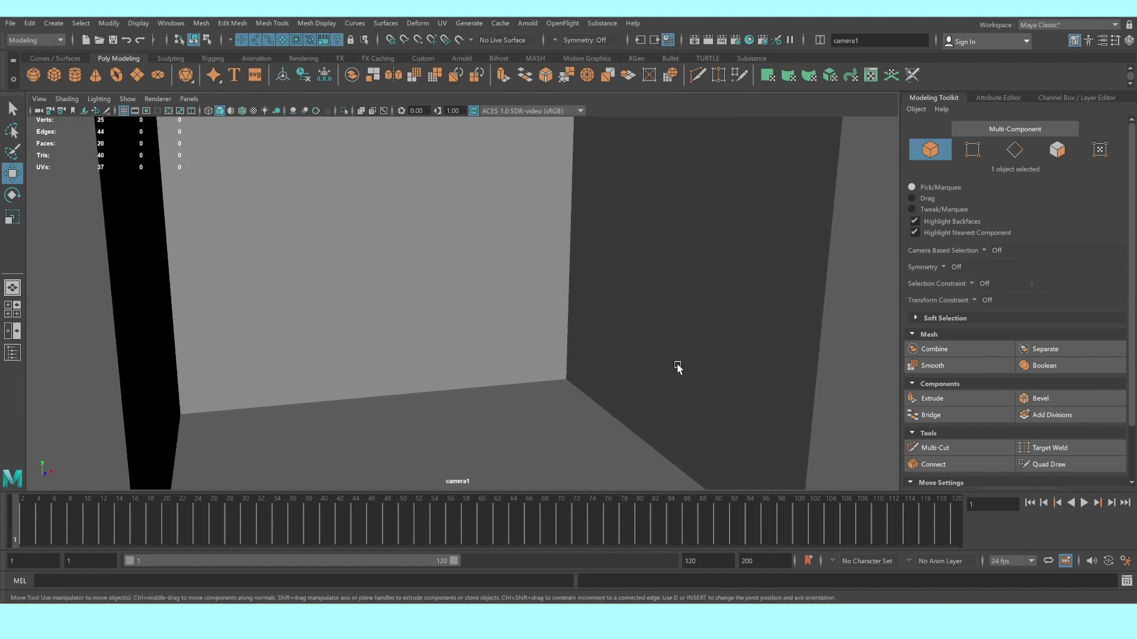
pyautogui.moveTo(678, 366)
pyautogui.keyDown('alt'); pyautogui.mouseDown()
pyautogui.moveTo(612, 289)
pyautogui.moveTo(599, 320)
pyautogui.moveTo(563, 316)
pyautogui.mouseUp(); pyautogui.keyUp('alt')
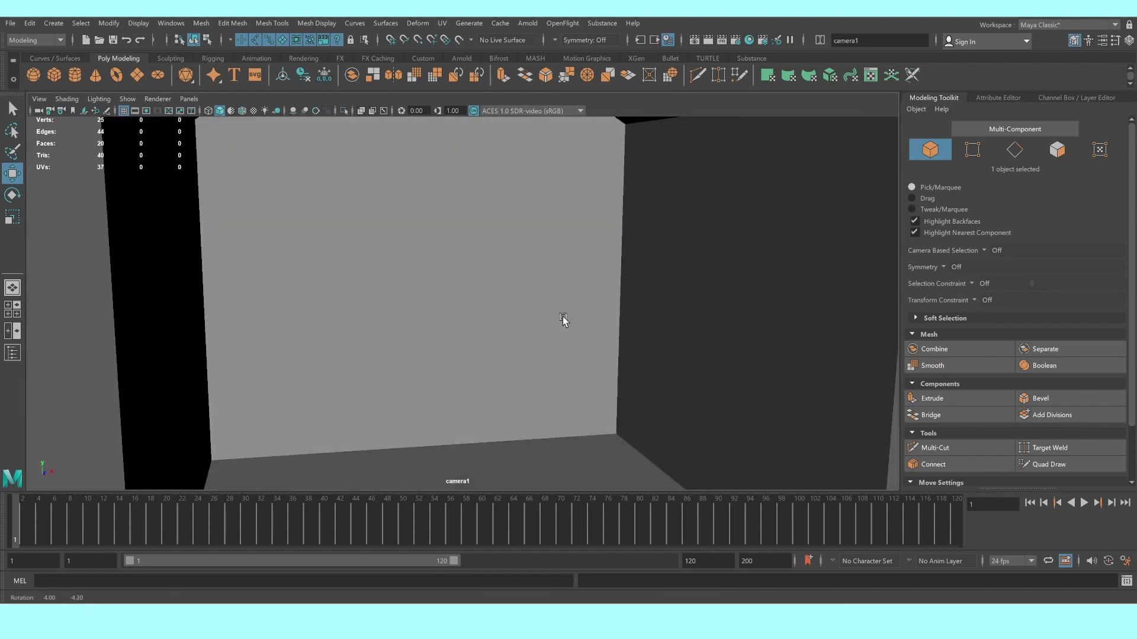
# Scale the house mesh wider along X
pyautogui.click(496, 283)
pyautogui.scroll(-3, 426, 299)
pyautogui.scroll(-4, 464, 356)
pyautogui.scroll(-1, 524, 372)
pyautogui.press('r')
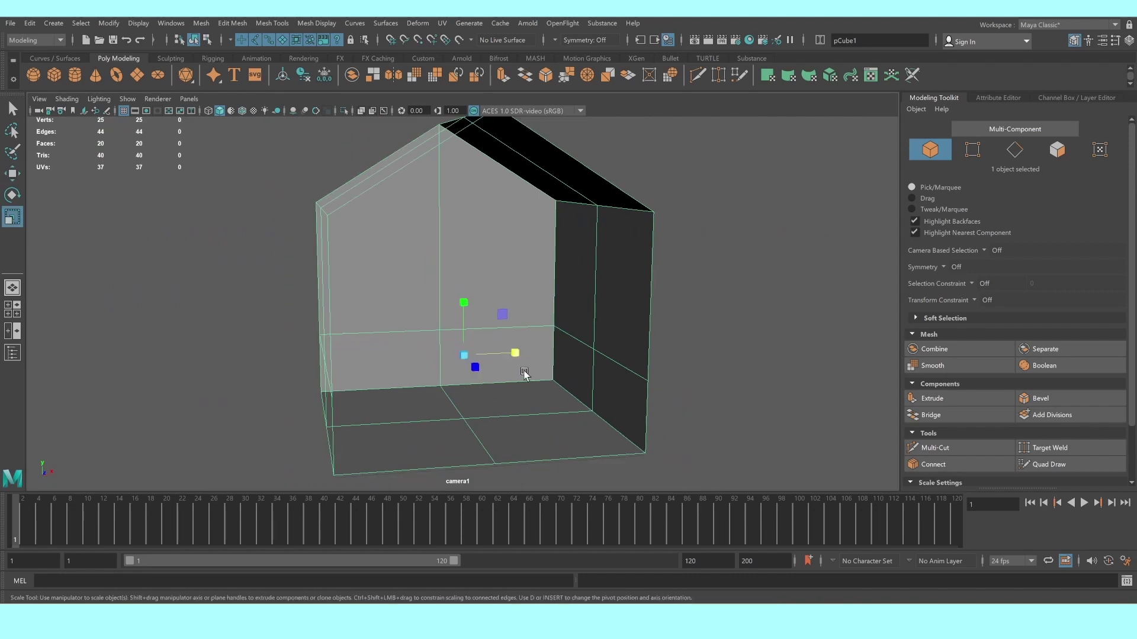
pyautogui.moveTo(524, 353); pyautogui.dragTo(533, 353)
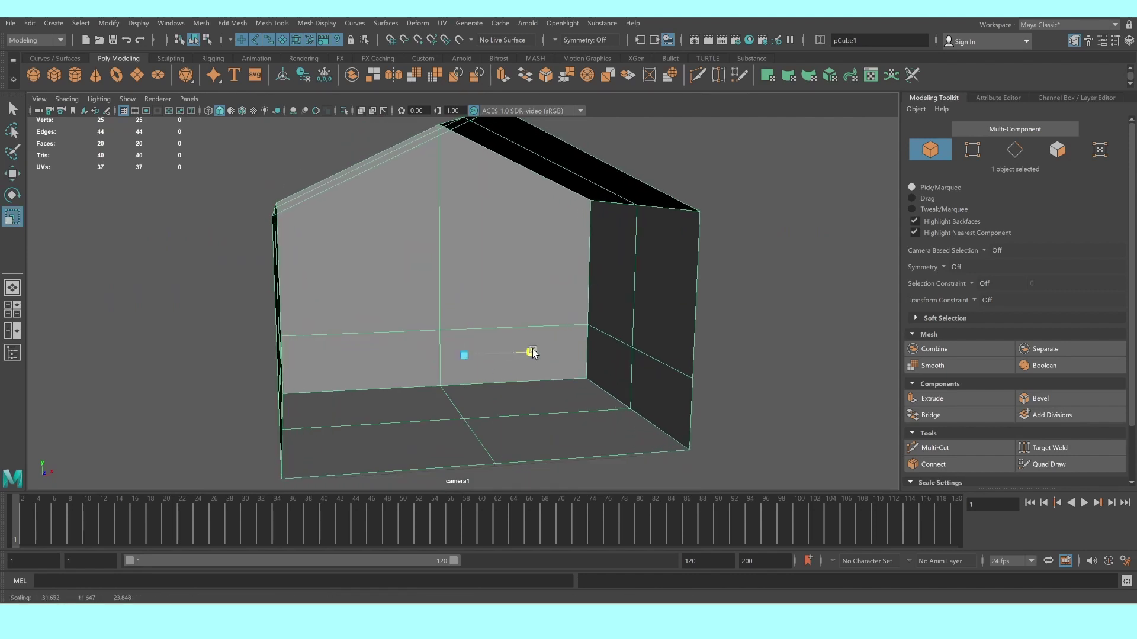
# Lower the house's roof vertices in vertex mode, then return to object mode
pyautogui.rightClick(447, 178)
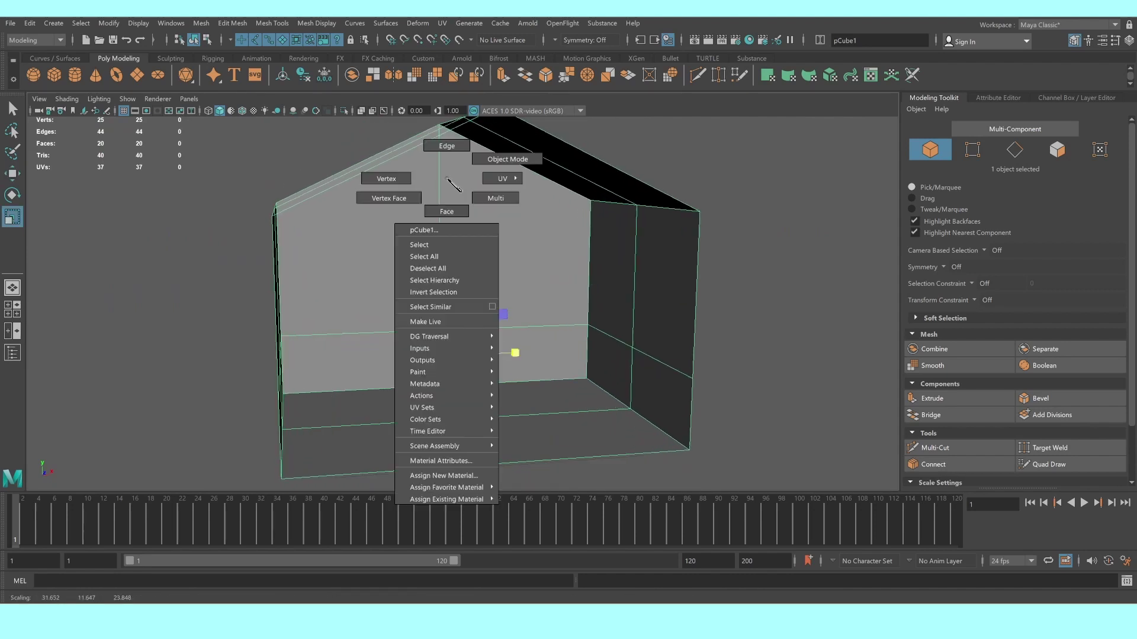
pyautogui.click(386, 179)
pyautogui.press('w')
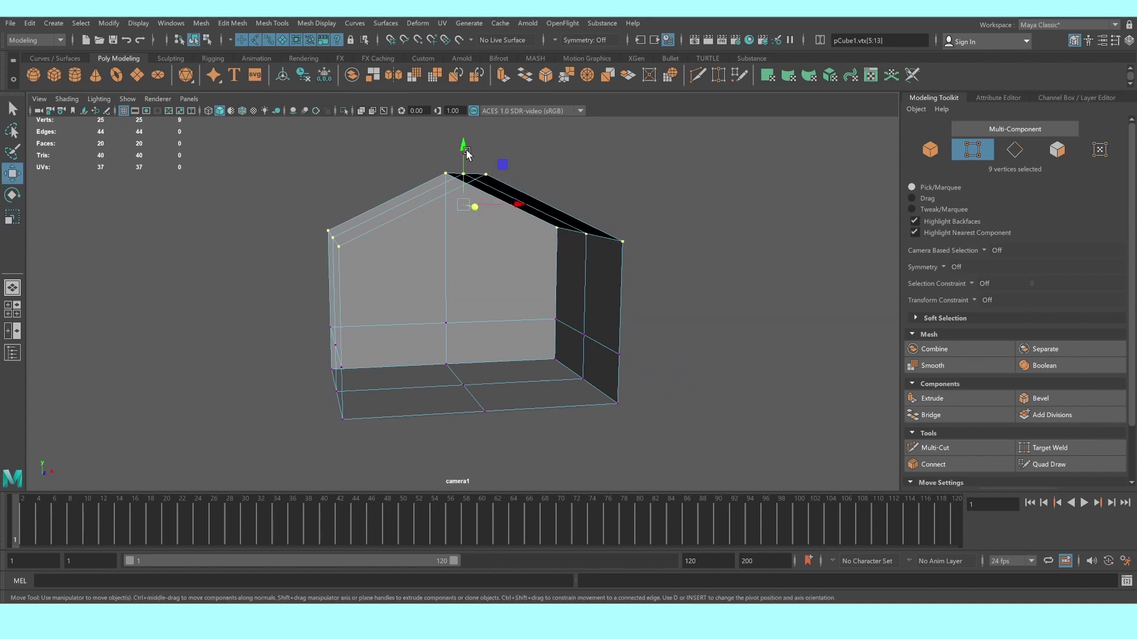
pyautogui.moveTo(463, 155); pyautogui.dragTo(469, 188)
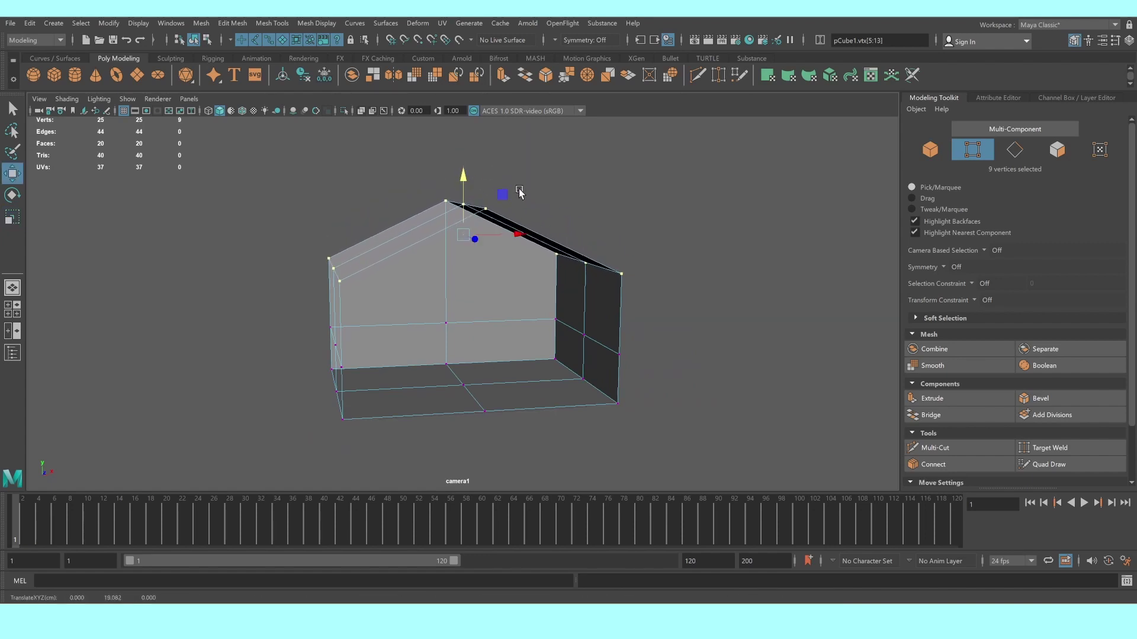
pyautogui.rightClick(524, 284)
pyautogui.click(584, 266)
# Reframe the view on the room wall and shrink the room mesh pCube1 horizontally
pyautogui.click(697, 272)
pyautogui.scroll(1, 600, 314)
pyautogui.scroll(2, 600, 313)
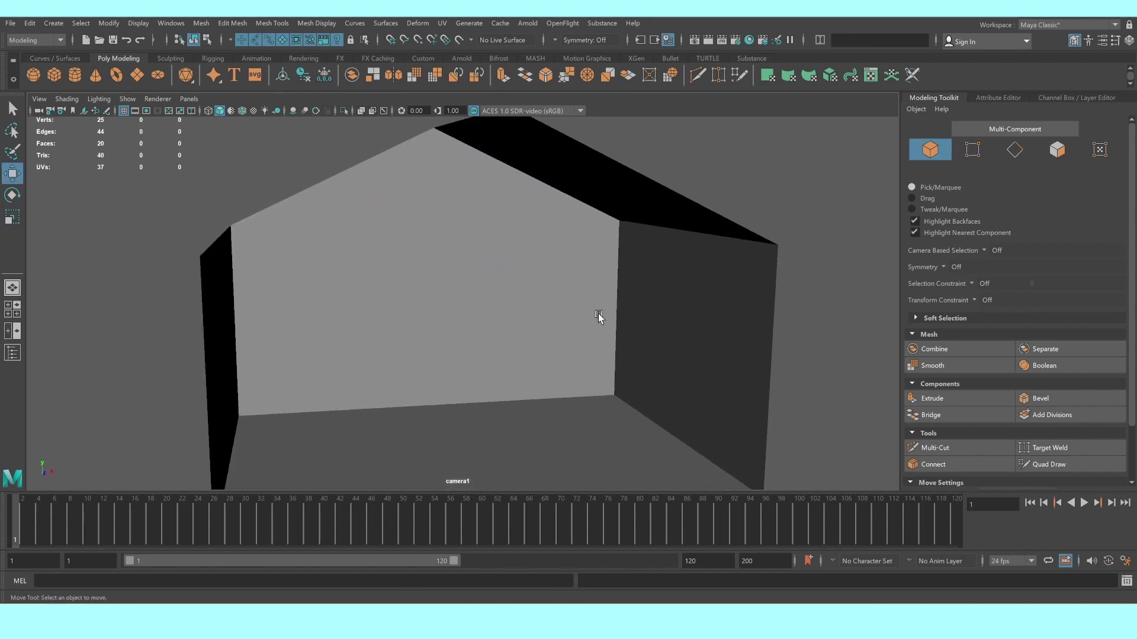
pyautogui.scroll(2, 598, 315)
pyautogui.scroll(1, 592, 330)
pyautogui.scroll(2, 584, 264)
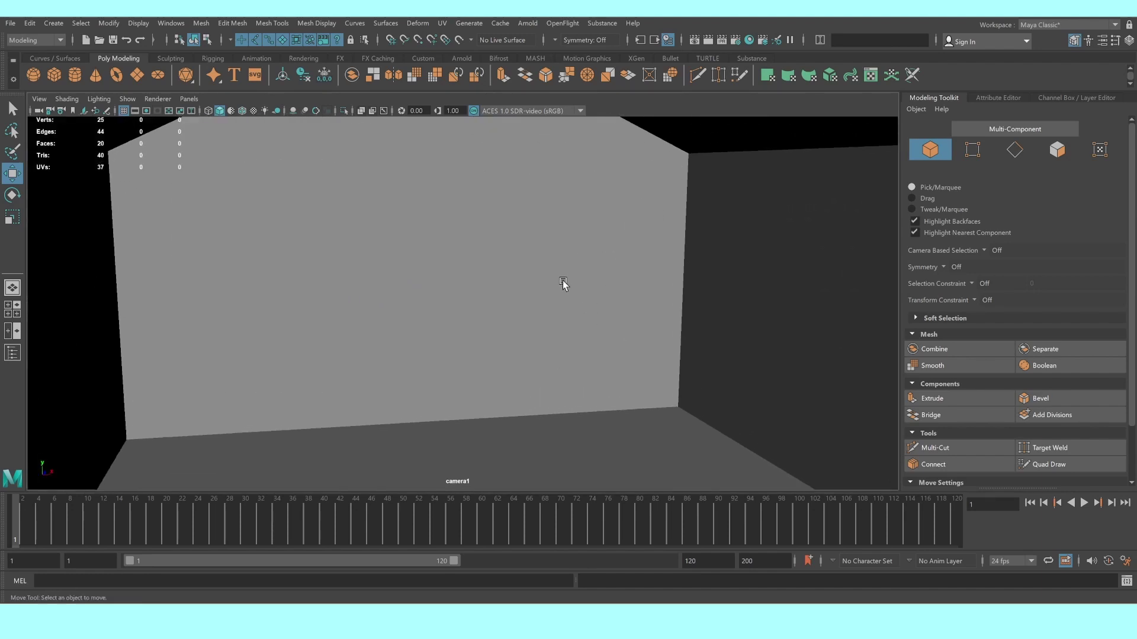
pyautogui.moveTo(573, 270)
pyautogui.keyDown('alt'); pyautogui.mouseDown()
pyautogui.moveTo(549, 277)
pyautogui.moveTo(532, 414)
pyautogui.moveTo(477, 427)
pyautogui.moveTo(487, 395)
pyautogui.mouseUp(); pyautogui.keyUp('alt')
pyautogui.keyDown('alt'); pyautogui.moveTo(492, 398); pyautogui.dragTo(584, 304, button='right'); pyautogui.keyUp('alt')
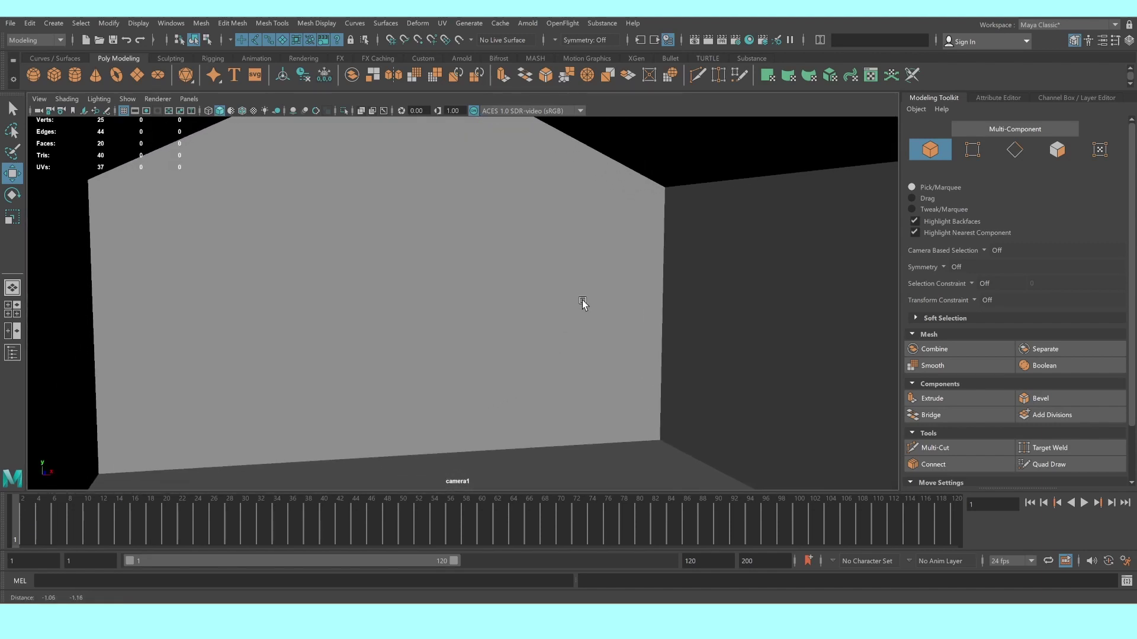
pyautogui.click(544, 316)
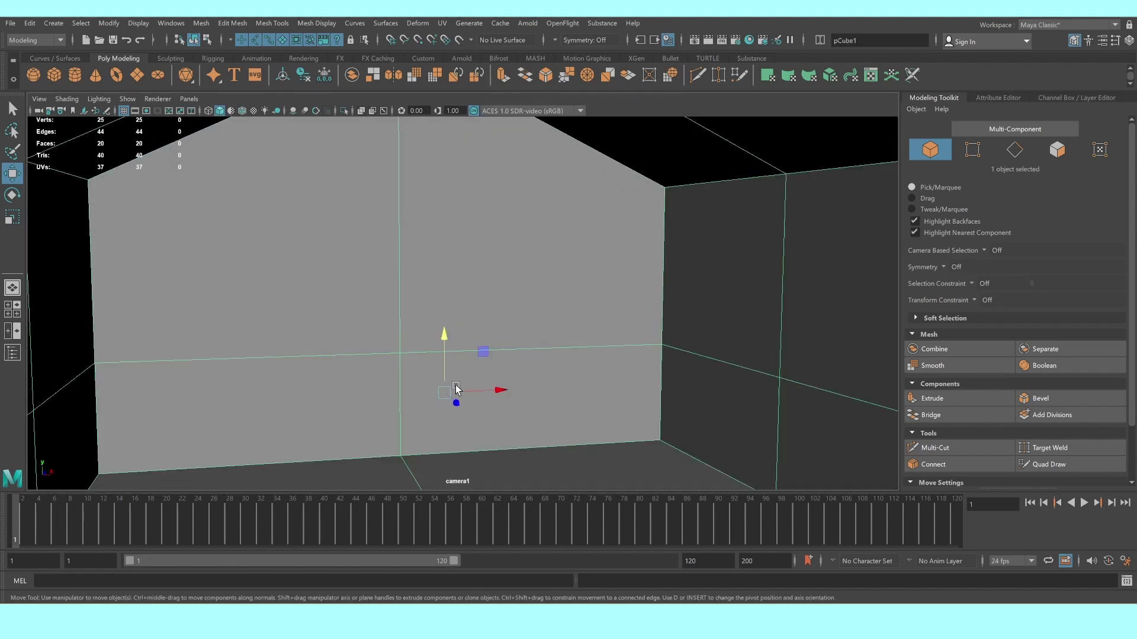
pyautogui.press('r')
pyautogui.moveTo(484, 394)
pyautogui.mouseDown()
pyautogui.moveTo(472, 312)
pyautogui.moveTo(508, 365)
pyautogui.mouseUp()
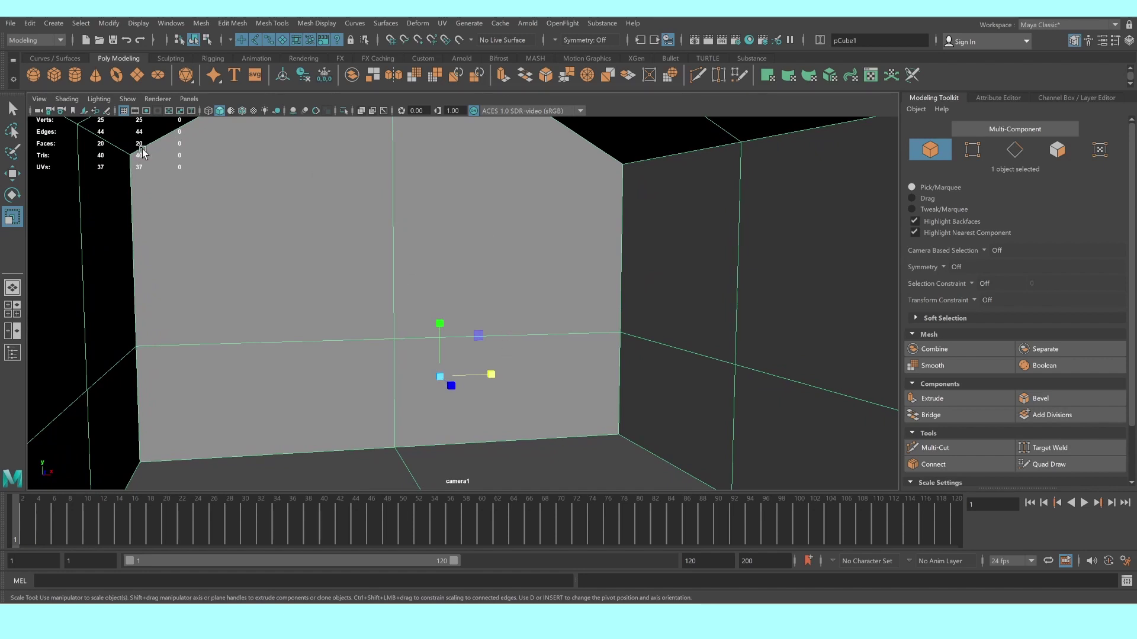
# Switch the viewport from camera1 back to the persp camera
pyautogui.press('q')
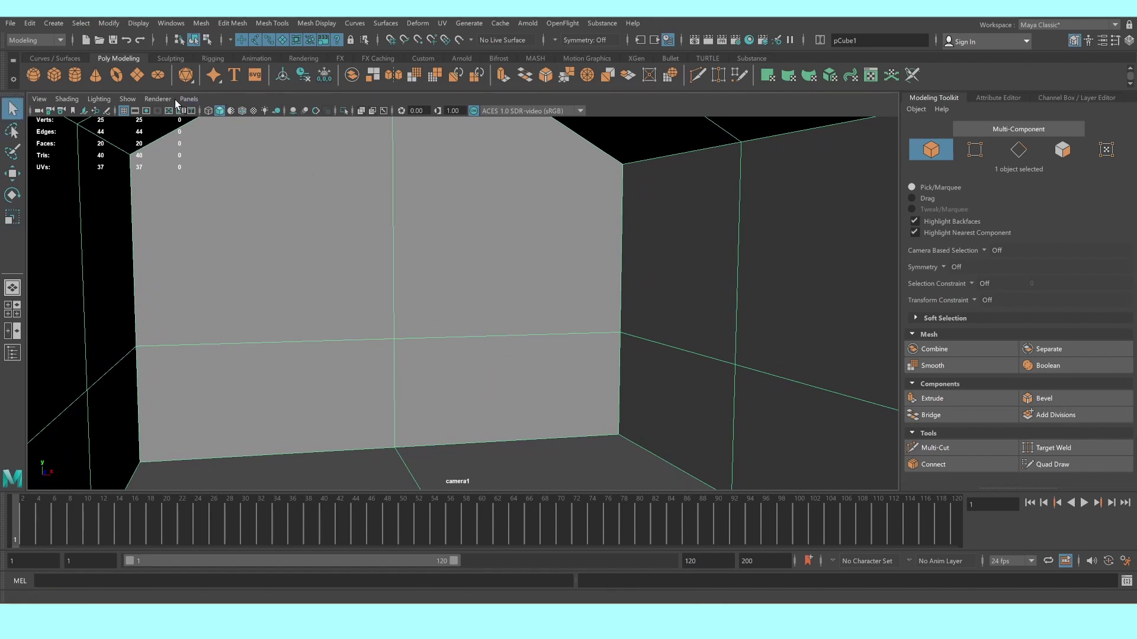
pyautogui.click(188, 100)
pyautogui.moveTo(238, 112)
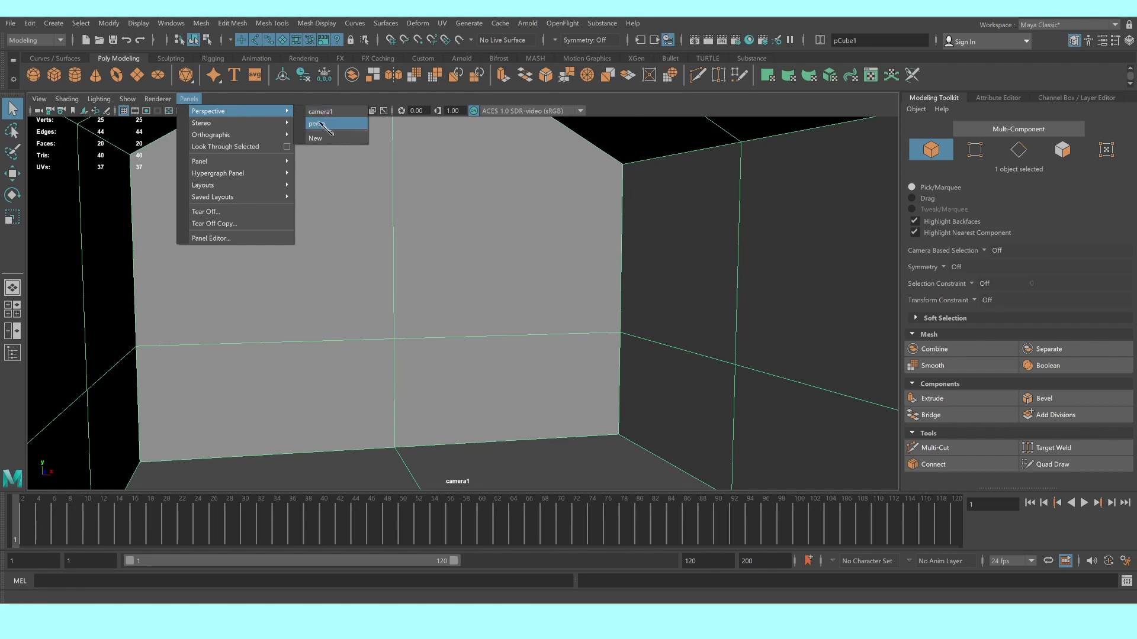
pyautogui.click(320, 124)
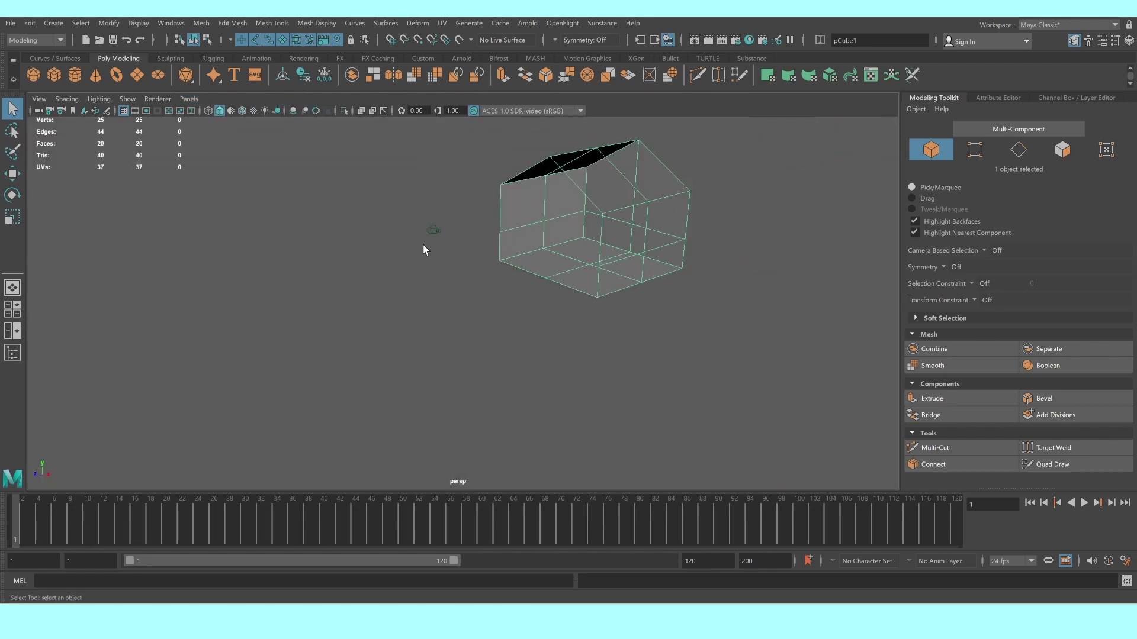
# Select camera1 and lock all its transform channels in the Channel Box
pyautogui.click(439, 228)
pyautogui.moveTo(441, 225)
pyautogui.keyDown('alt'); pyautogui.mouseDown(button='middle')
pyautogui.moveTo(437, 278)
pyautogui.moveTo(347, 243)
pyautogui.moveTo(379, 343)
pyautogui.mouseUp(button='middle'); pyautogui.keyUp('alt')
pyautogui.scroll(3, 437, 278)
pyautogui.keyDown('alt'); pyautogui.moveTo(380, 350); pyautogui.dragTo(414, 346); pyautogui.keyUp('alt')
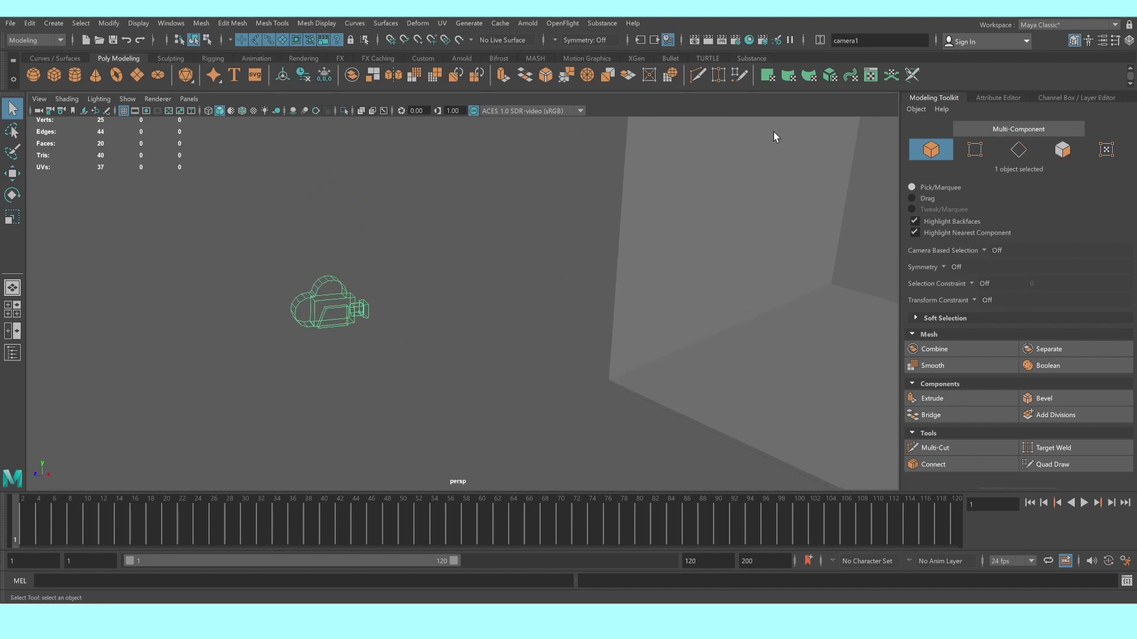
pyautogui.click(1018, 97)
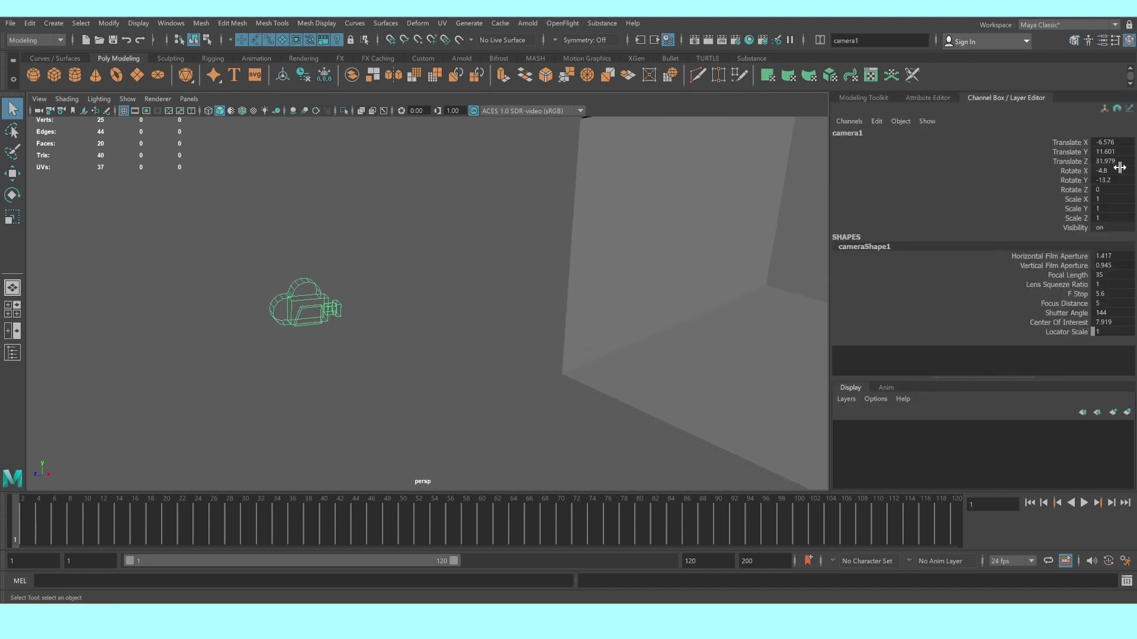
pyautogui.click(1069, 142)
pyautogui.keyDown('shift'); pyautogui.click(1073, 225); pyautogui.keyUp('shift')
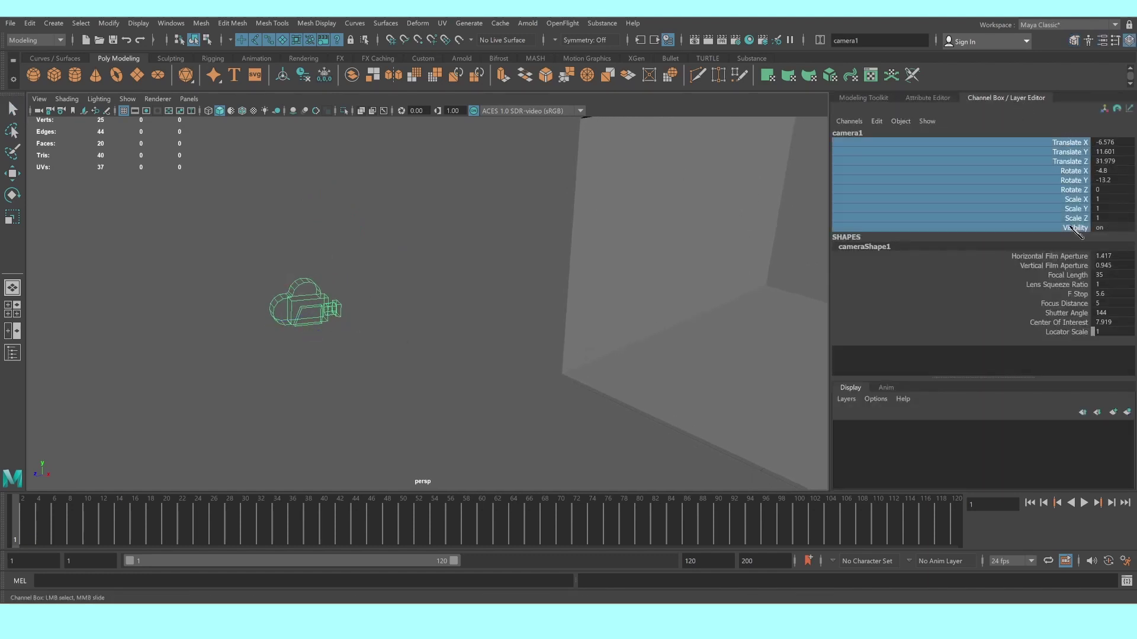
pyautogui.rightClick(1078, 224)
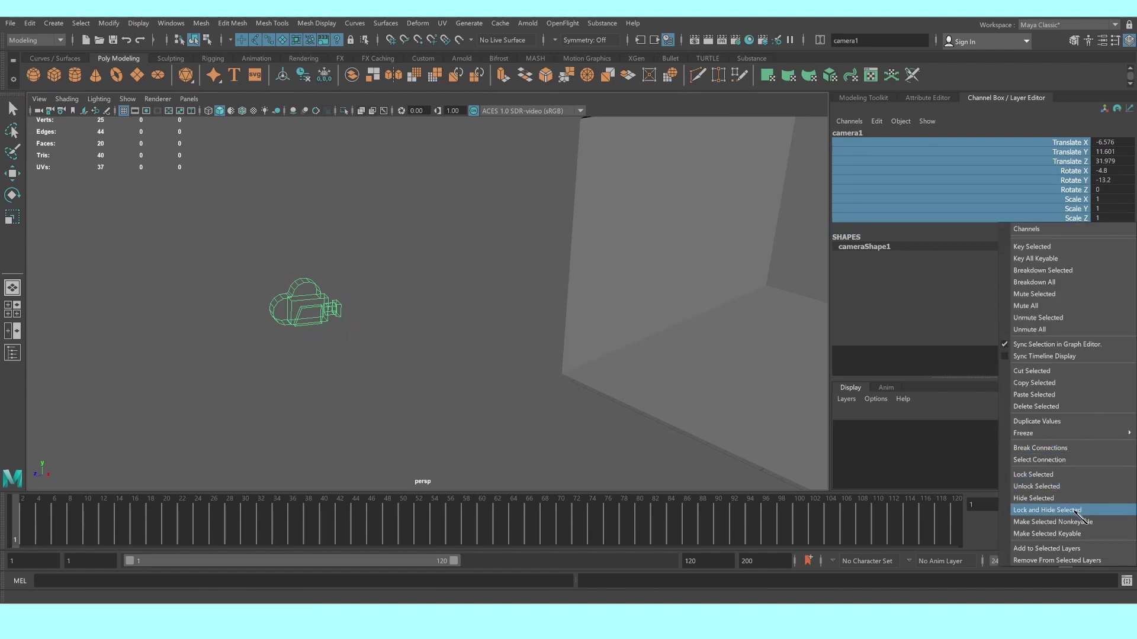
pyautogui.click(1059, 475)
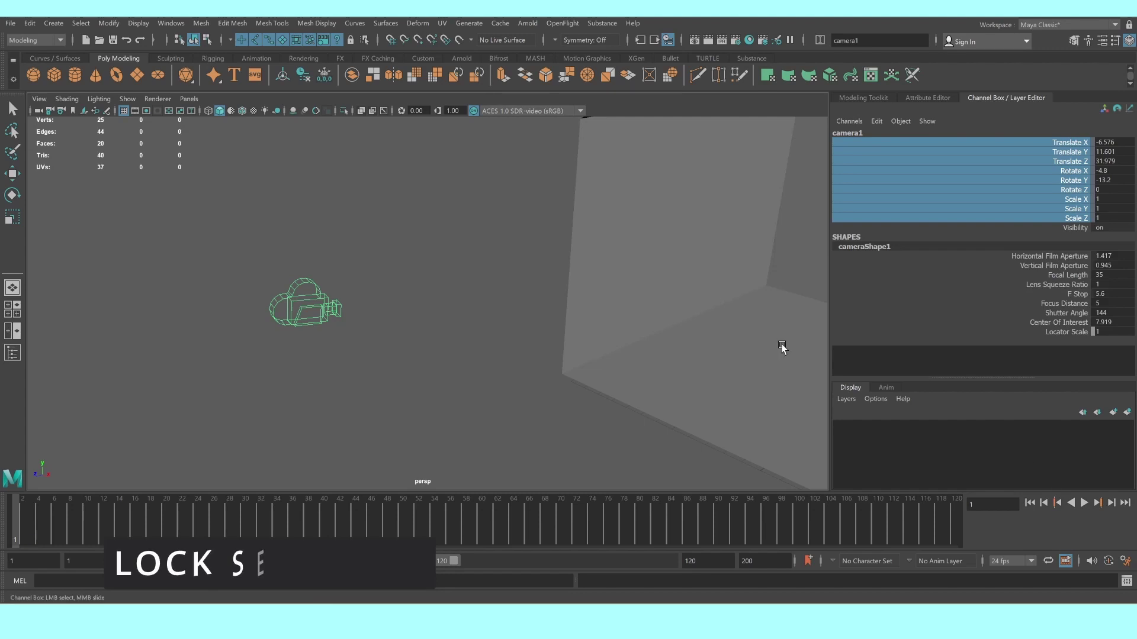
# Reselect camera1 to check the lock, then add a new default cube pCube2
pyautogui.click(455, 214)
pyautogui.moveTo(254, 256); pyautogui.dragTo(403, 391)
pyautogui.press('w')
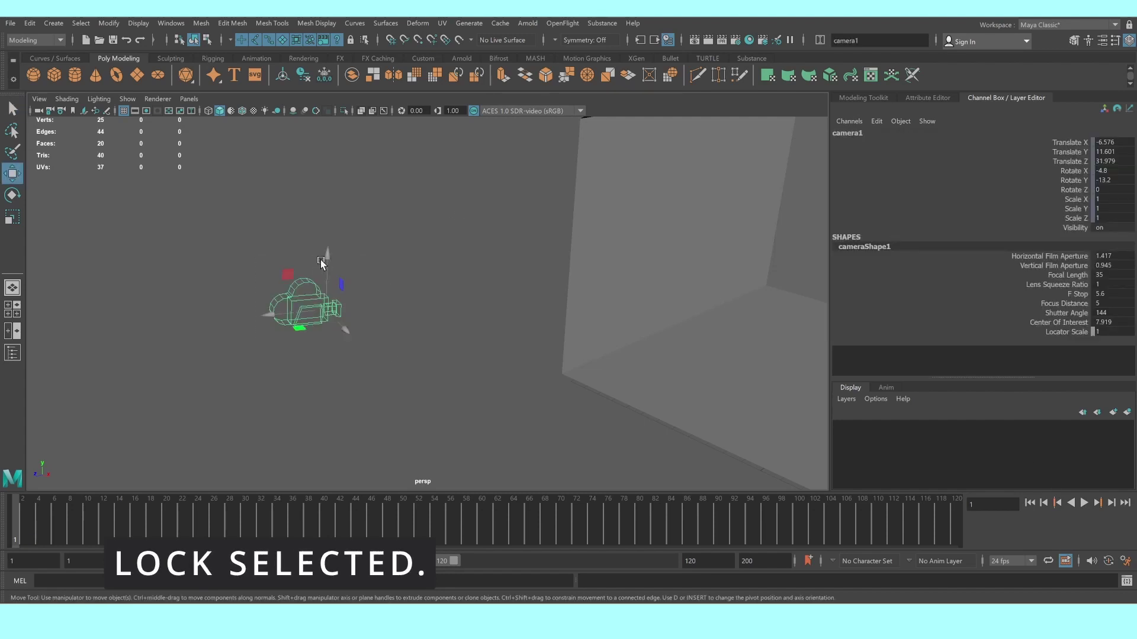
pyautogui.scroll(-3, 322, 245)
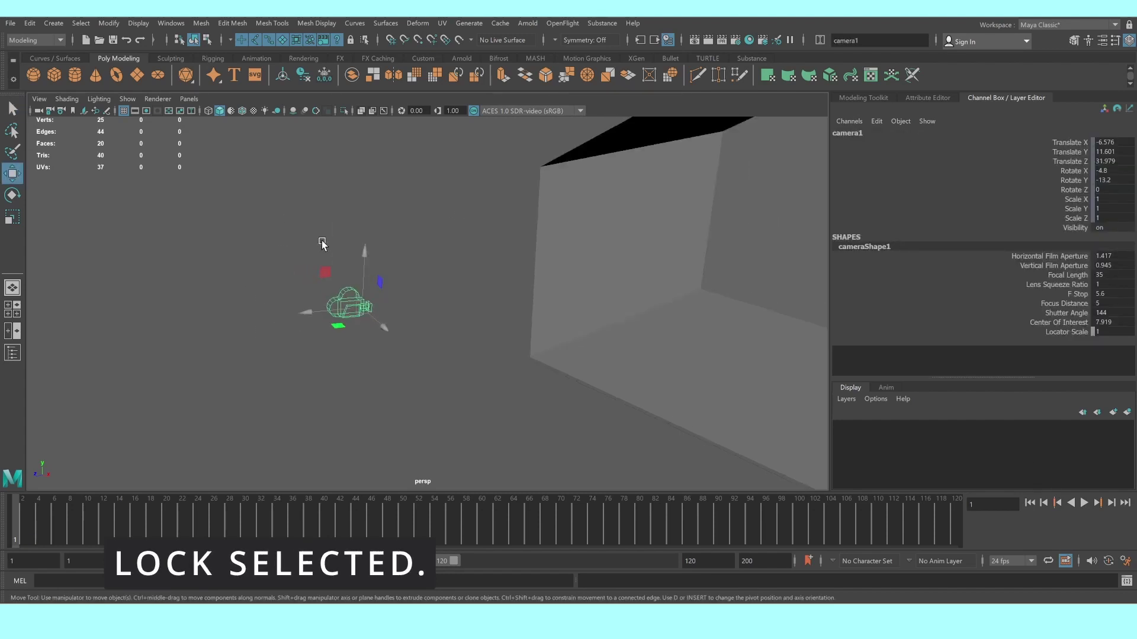
pyautogui.click(454, 271)
pyautogui.click(454, 315)
pyautogui.scroll(-3, 418, 346)
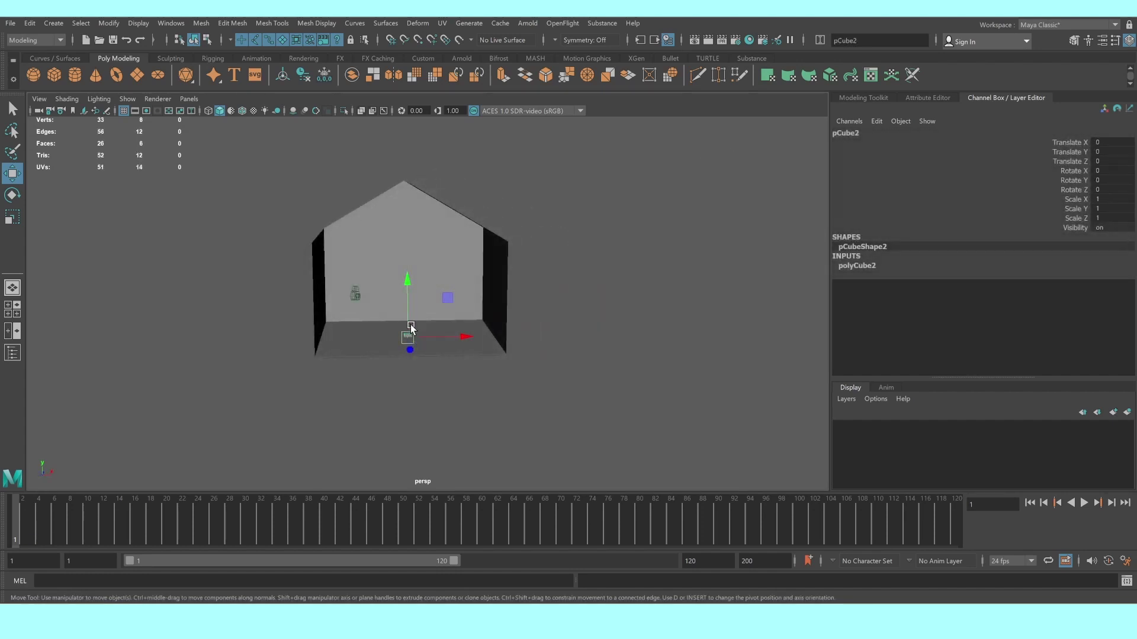
# Move pCube2 forward along Z and stretch it into a long flat plank along X
pyautogui.moveTo(408, 332); pyautogui.dragTo(381, 333)
pyautogui.moveTo(322, 381)
pyautogui.keyDown('alt'); pyautogui.mouseDown()
pyautogui.moveTo(329, 233)
pyautogui.moveTo(428, 346)
pyautogui.moveTo(451, 314)
pyautogui.moveTo(453, 355)
pyautogui.mouseUp(); pyautogui.keyUp('alt')
pyautogui.press('r')
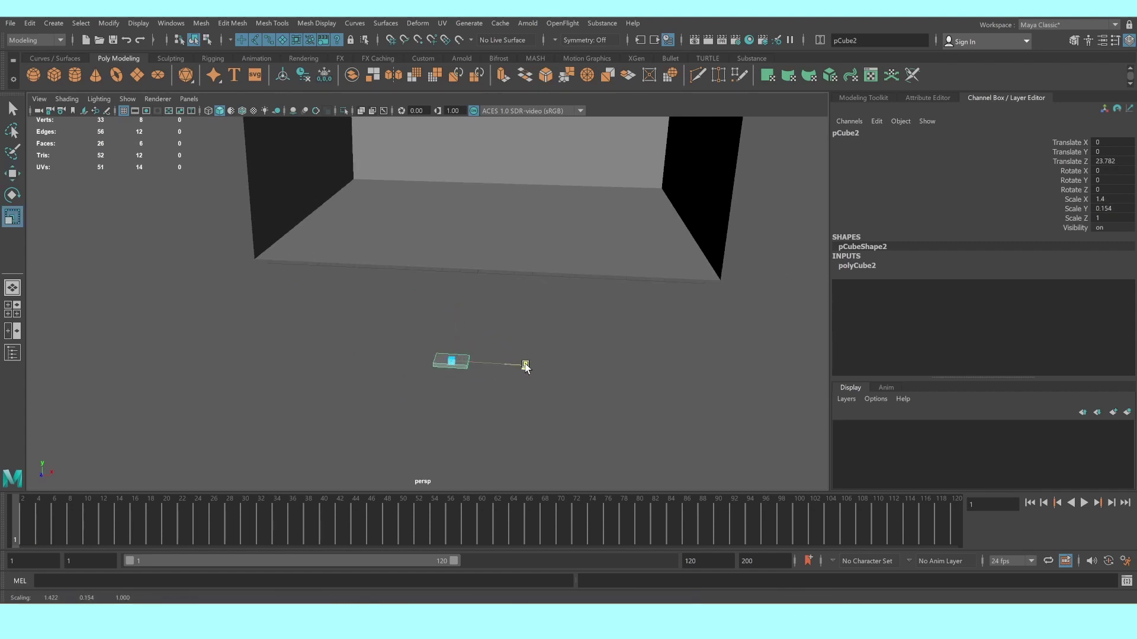
pyautogui.moveTo(526, 365); pyautogui.dragTo(601, 377)
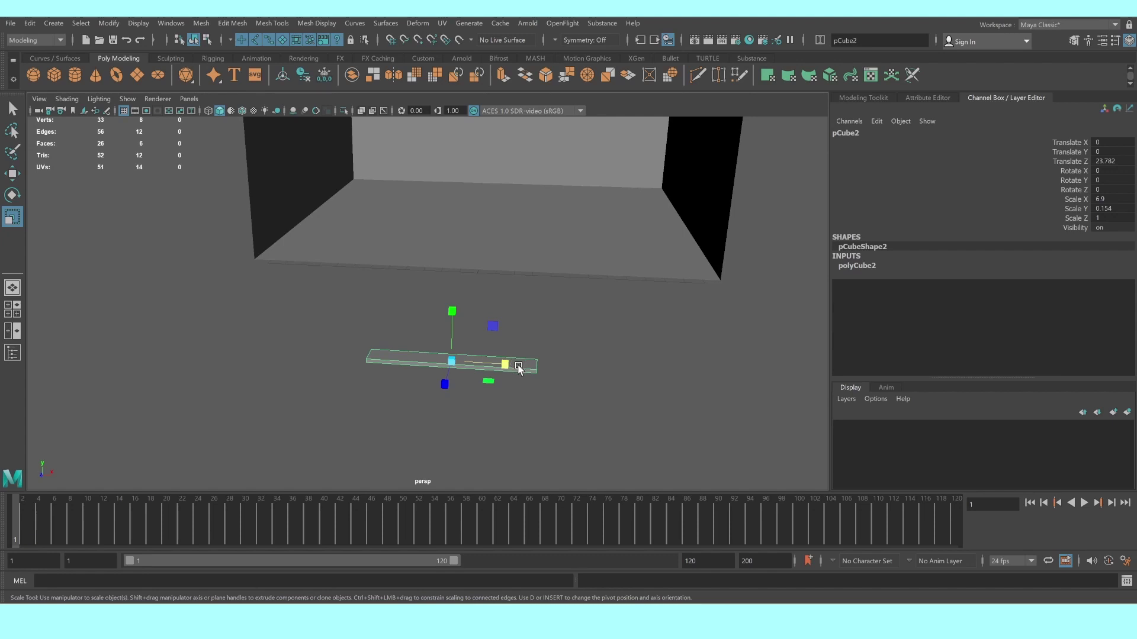
pyautogui.moveTo(489, 363); pyautogui.dragTo(506, 365)
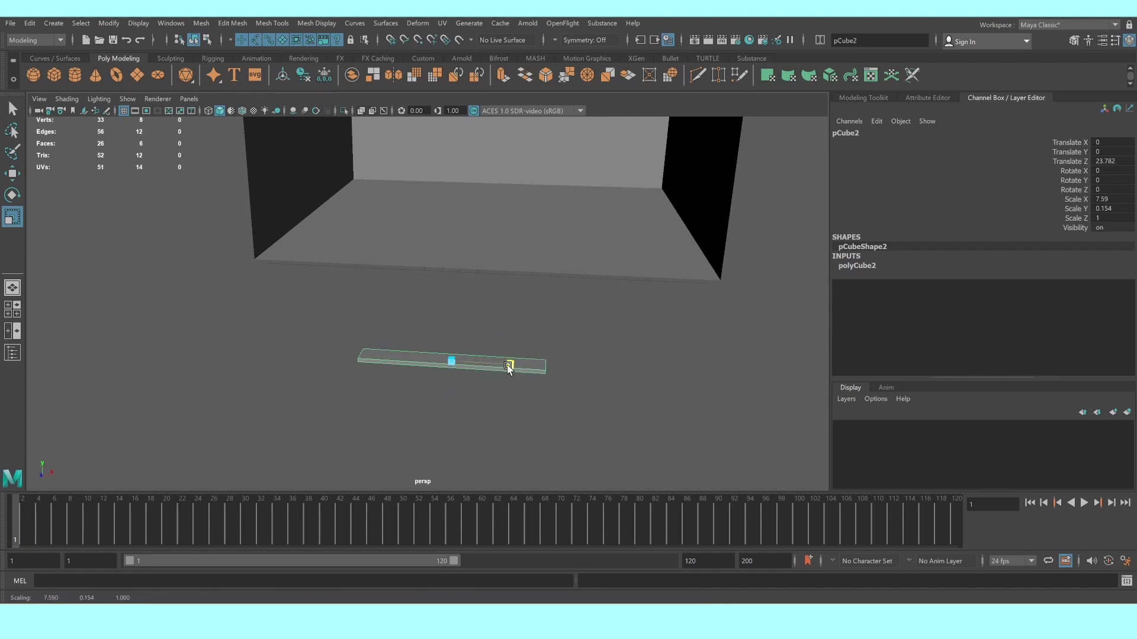
# Duplicate the plank as pCube3 and shorten the copy along X
pyautogui.click(464, 379)
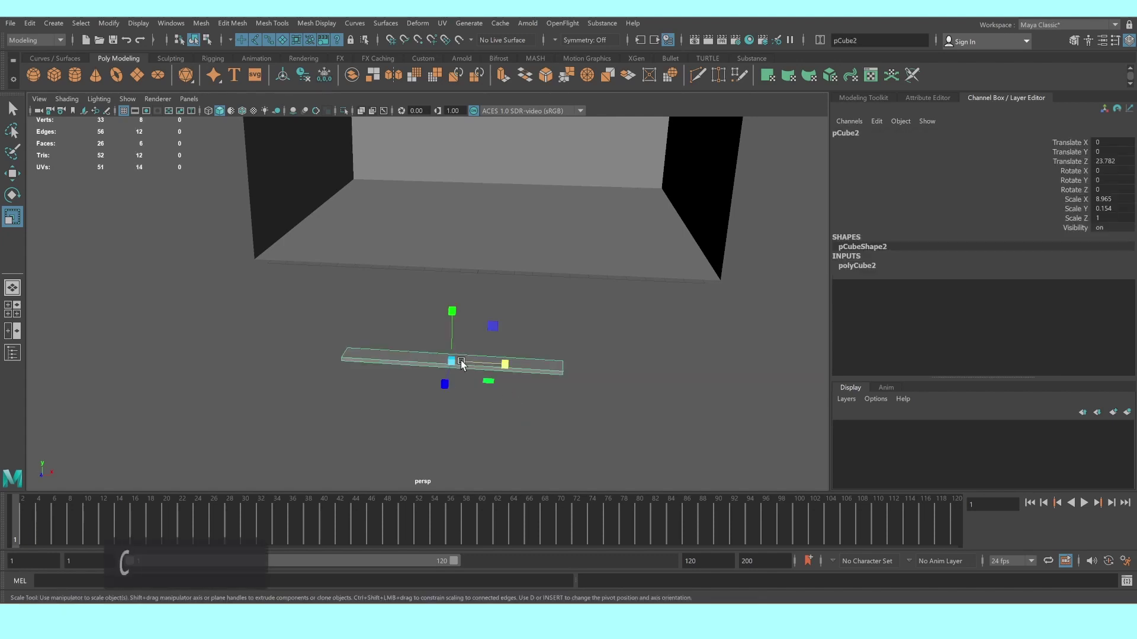
pyautogui.hotkey('ctrl', 'd')
pyautogui.moveTo(502, 365)
pyautogui.mouseDown()
pyautogui.moveTo(406, 373)
pyautogui.moveTo(334, 359)
pyautogui.moveTo(332, 371)
pyautogui.moveTo(372, 359)
pyautogui.mouseUp()
# Stretch pCube3 upward into a tall upright post
pyautogui.moveTo(378, 311)
pyautogui.mouseDown()
pyautogui.moveTo(420, 216)
pyautogui.moveTo(420, 282)
pyautogui.moveTo(410, 254)
pyautogui.mouseUp()
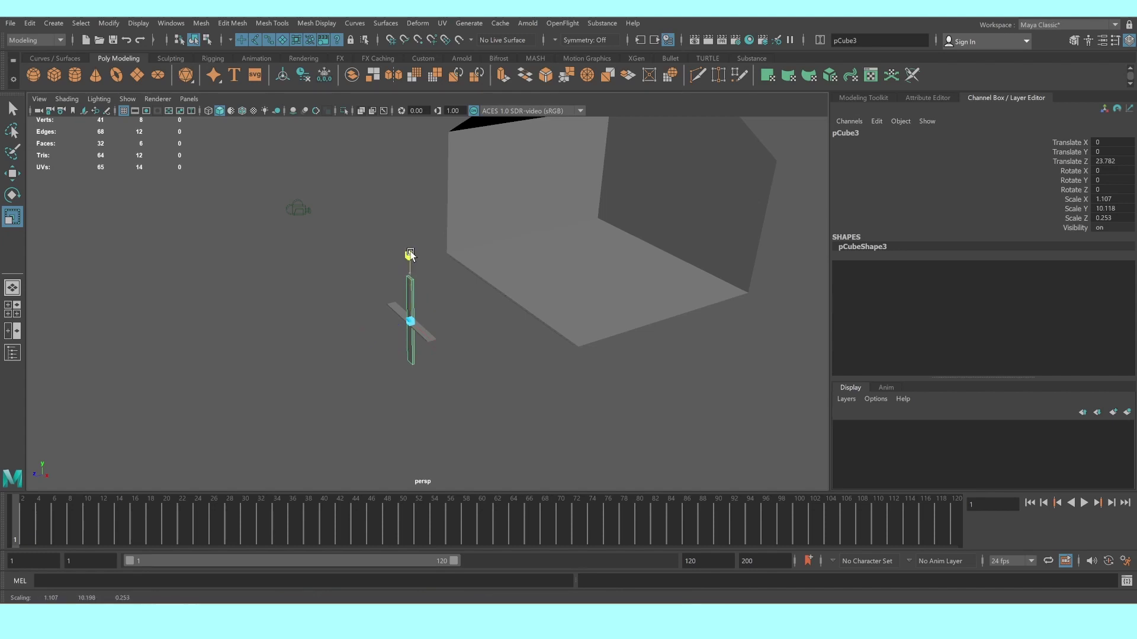
pyautogui.scroll(1, 432, 296)
pyautogui.scroll(1, 414, 309)
pyautogui.scroll(1, 391, 309)
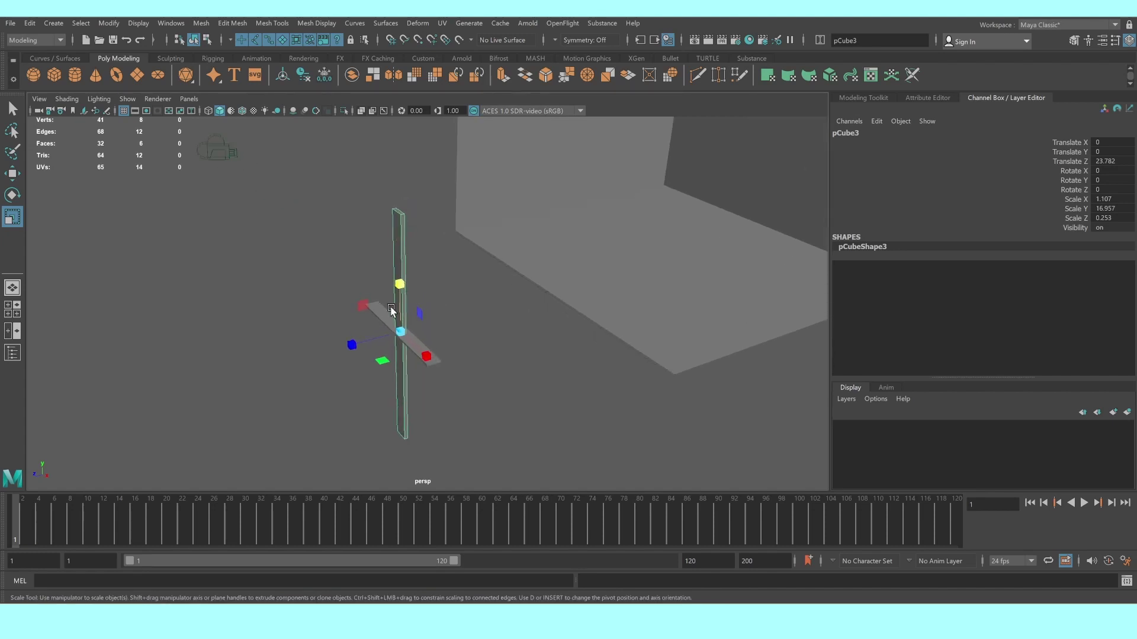
pyautogui.moveTo(402, 286); pyautogui.dragTo(402, 249)
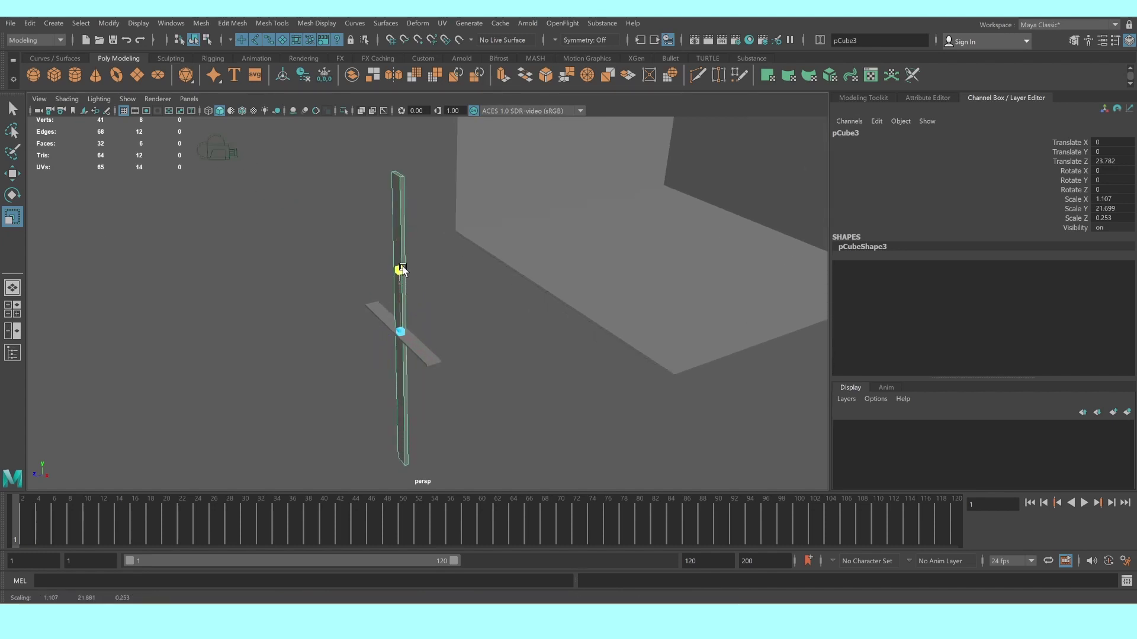
# Shift the post along Z and slide its top vertices right in front view to tilt it
pyautogui.press('w')
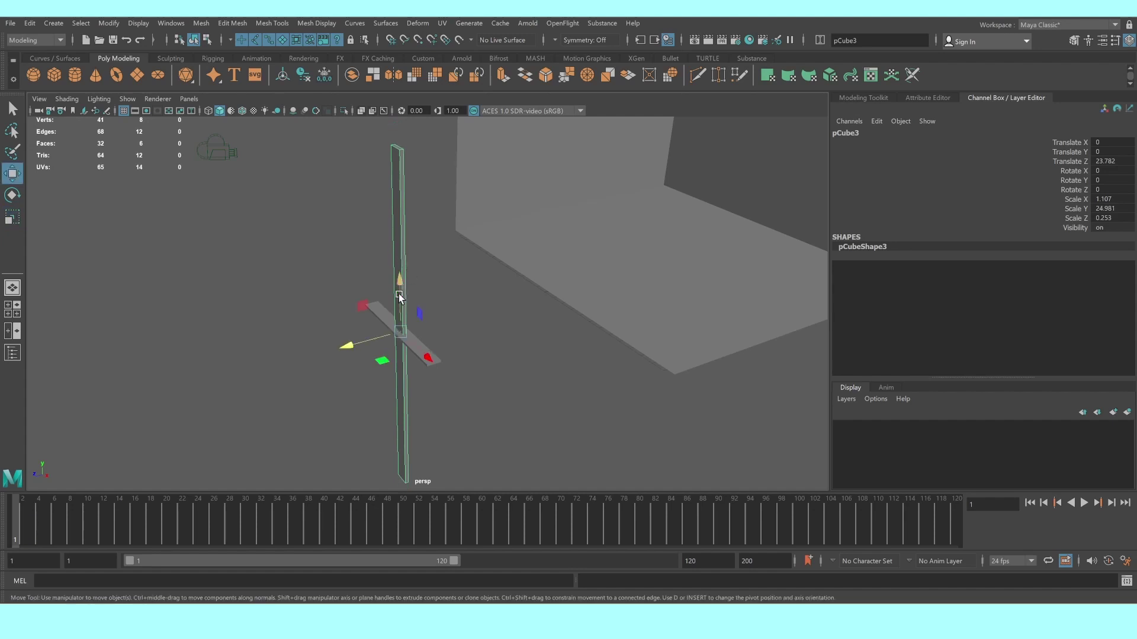
pyautogui.moveTo(353, 347)
pyautogui.mouseDown()
pyautogui.moveTo(426, 317)
pyautogui.moveTo(460, 321)
pyautogui.moveTo(497, 274)
pyautogui.moveTo(426, 268)
pyautogui.mouseUp()
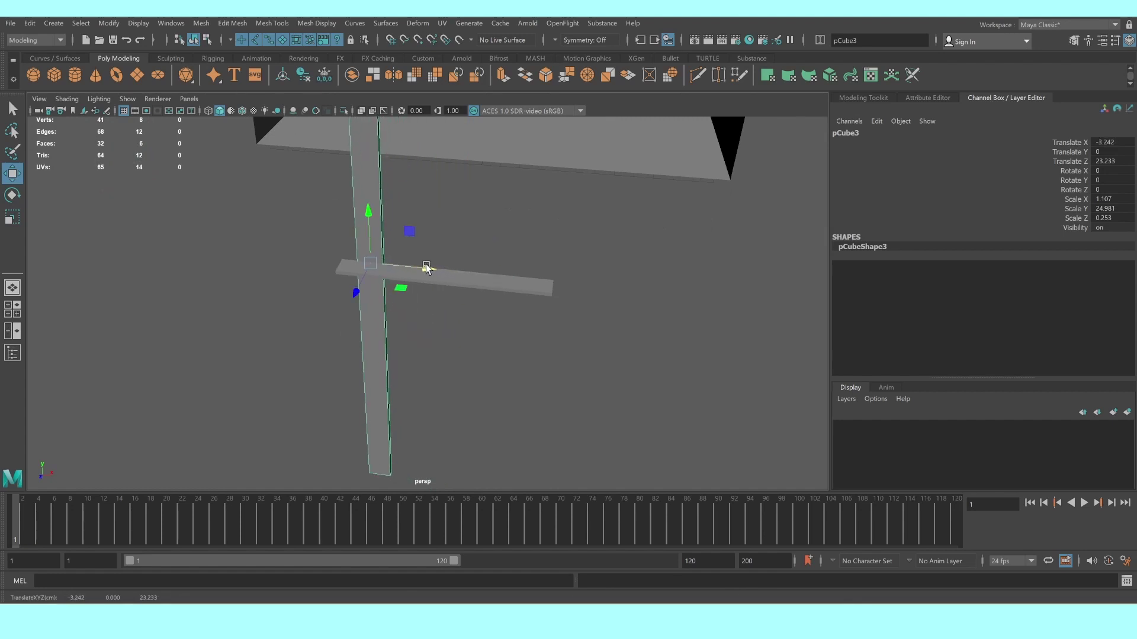
pyautogui.rightClick(379, 187)
pyautogui.moveTo(368, 191)
pyautogui.keyDown('alt'); pyautogui.mouseDown()
pyautogui.moveTo(331, 203)
pyautogui.moveTo(363, 216)
pyautogui.moveTo(371, 204)
pyautogui.moveTo(426, 204)
pyautogui.mouseUp(); pyautogui.keyUp('alt')
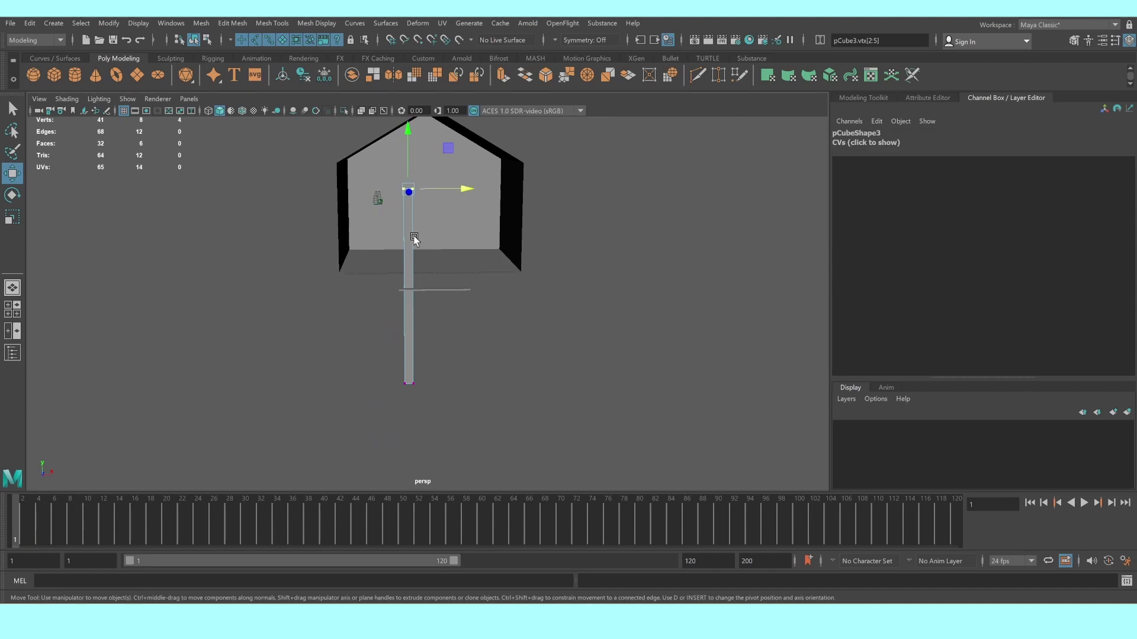
pyautogui.press('space')
pyautogui.press('space')
pyautogui.scroll(-2, 385, 243)
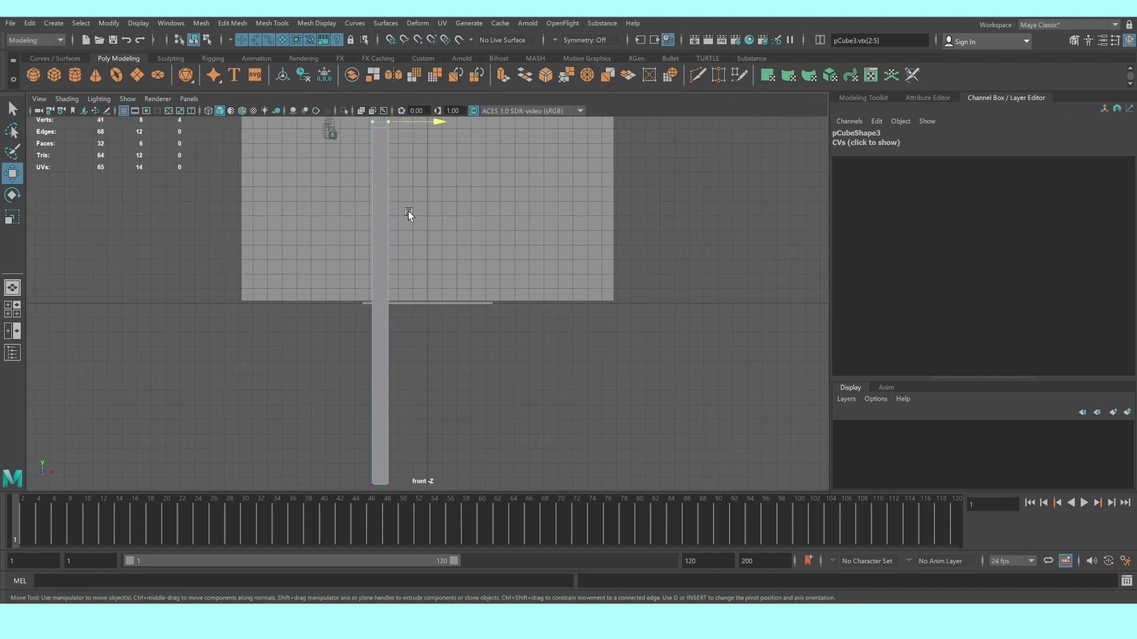
pyautogui.keyDown('alt'); pyautogui.moveTo(409, 213); pyautogui.dragTo(413, 234, button='middle'); pyautogui.keyUp('alt')
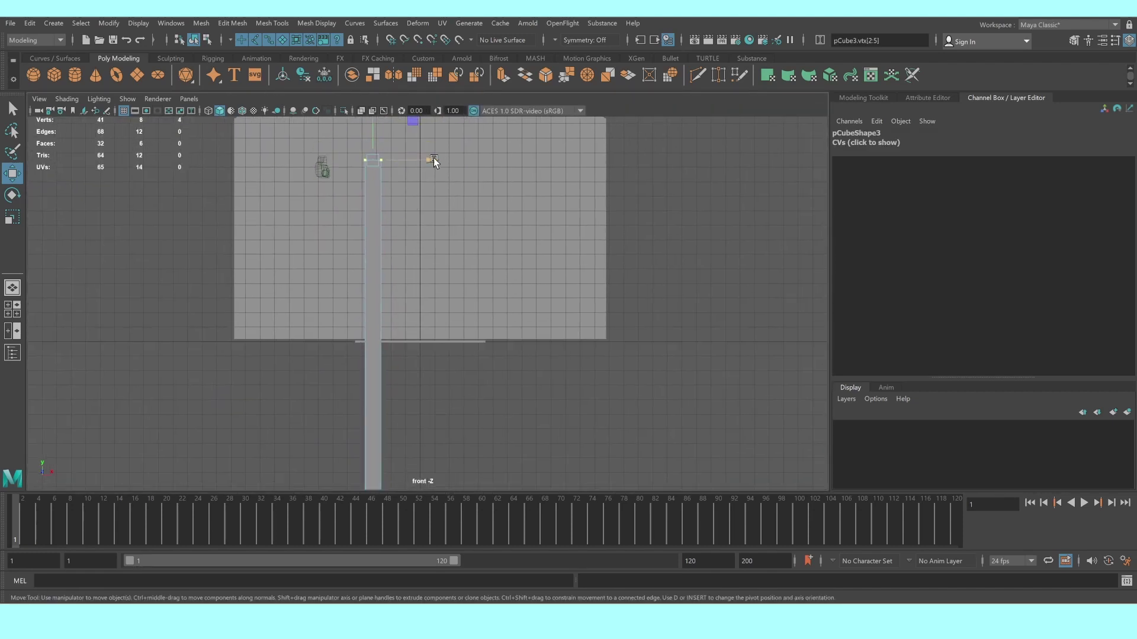
pyautogui.moveTo(436, 160); pyautogui.dragTo(471, 157)
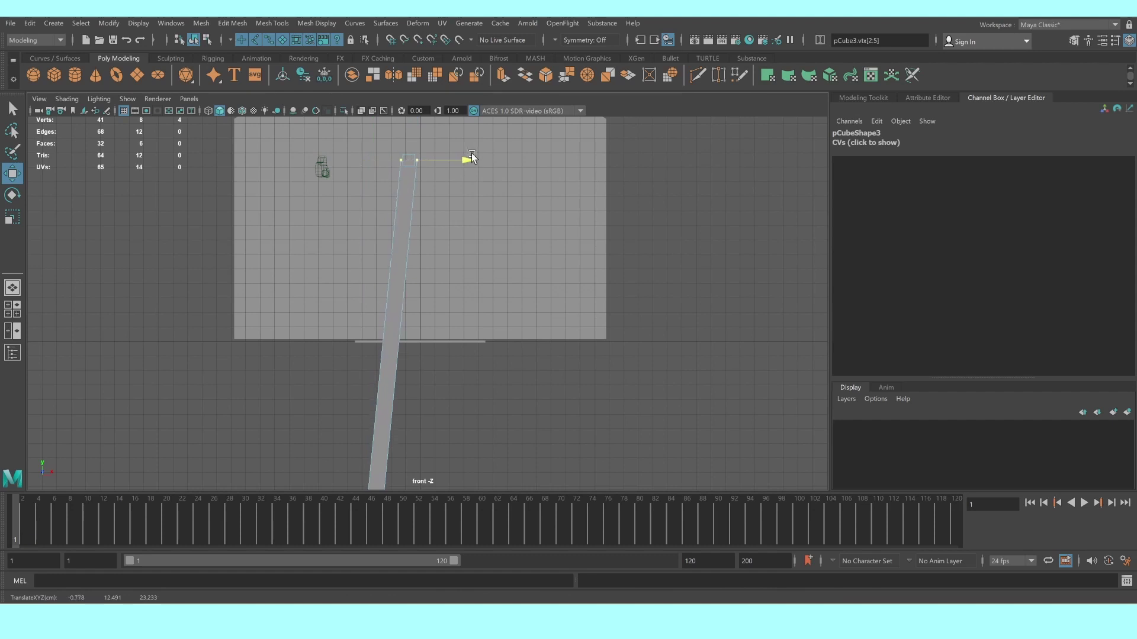
pyautogui.moveTo(405, 187); pyautogui.dragTo(467, 165, button='right')
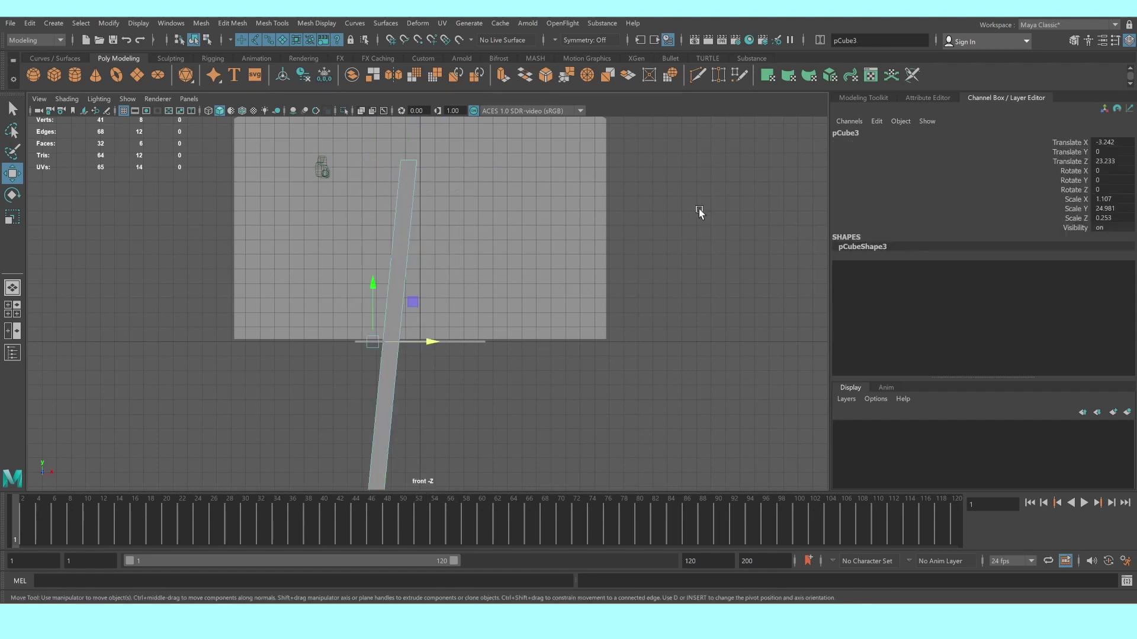
pyautogui.click(701, 208)
pyautogui.click(395, 246)
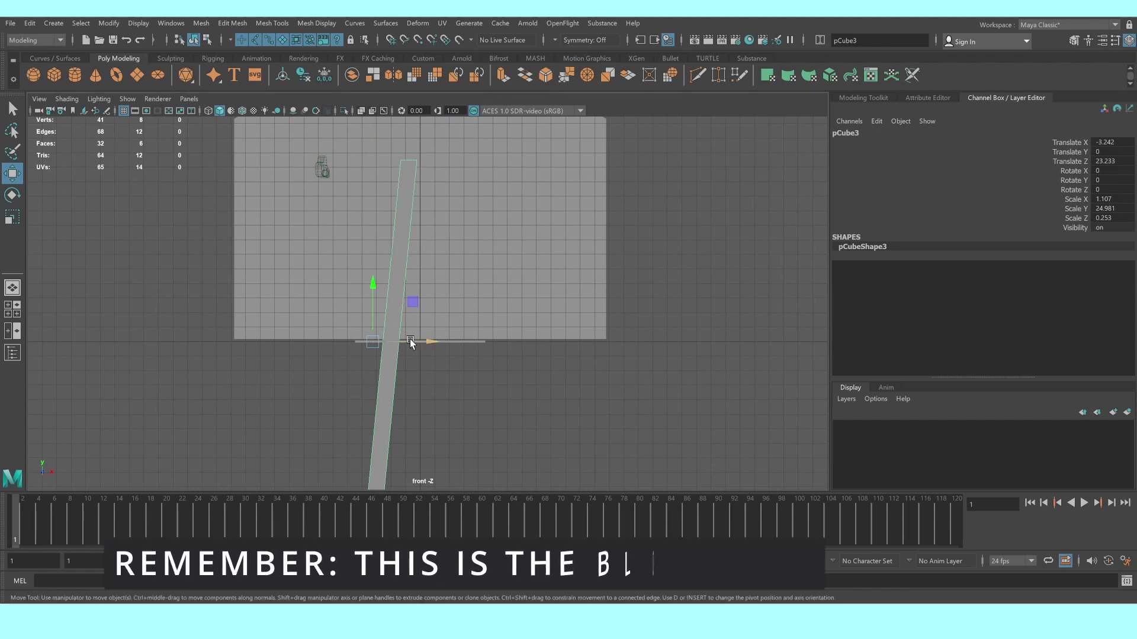
# Duplicate the pole as pCube4, lean its top left, and move it right as a second leg
pyautogui.hotkey('ctrl', 'd')
pyautogui.moveTo(427, 342); pyautogui.dragTo(499, 339)
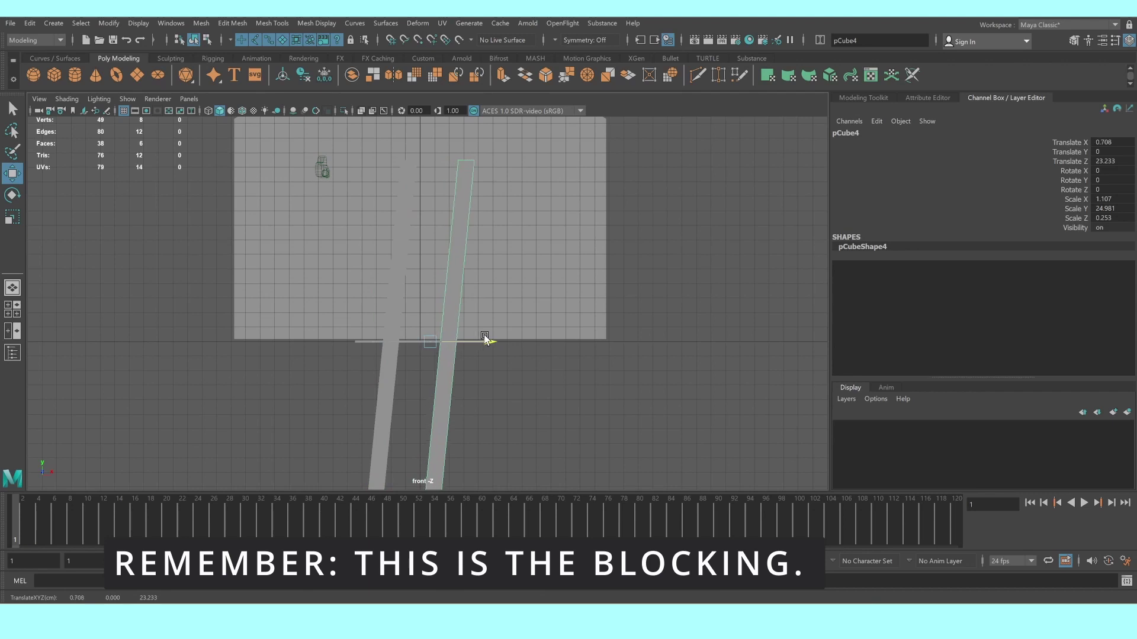
pyautogui.moveTo(474, 238); pyautogui.dragTo(415, 235, button='right')
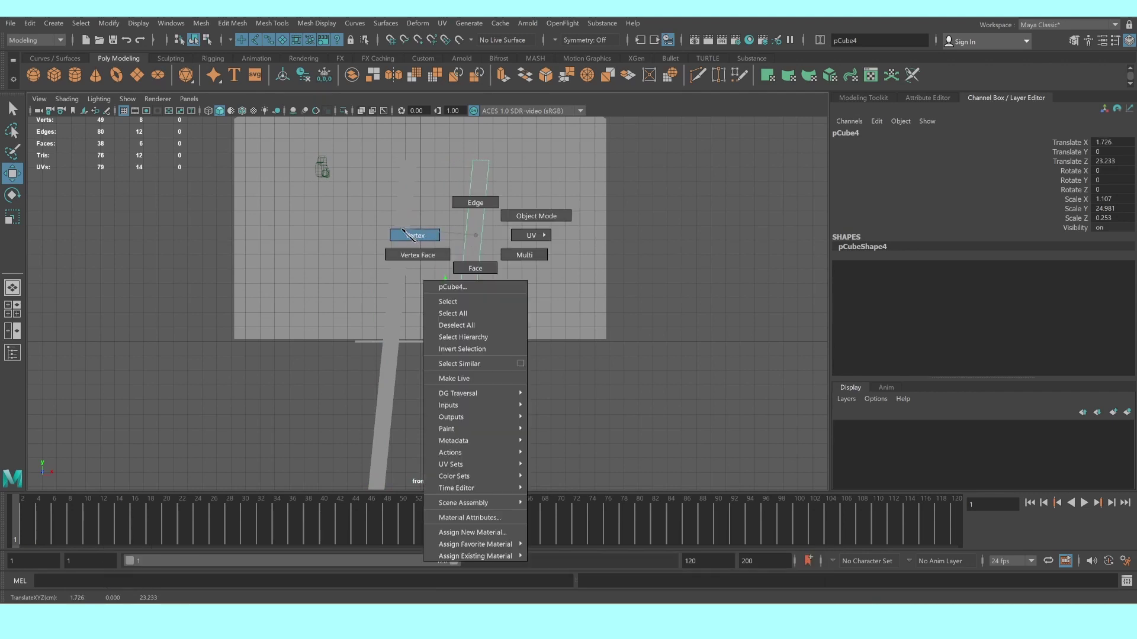
pyautogui.moveTo(504, 174); pyautogui.dragTo(419, 136)
pyautogui.moveTo(529, 161); pyautogui.dragTo(456, 160)
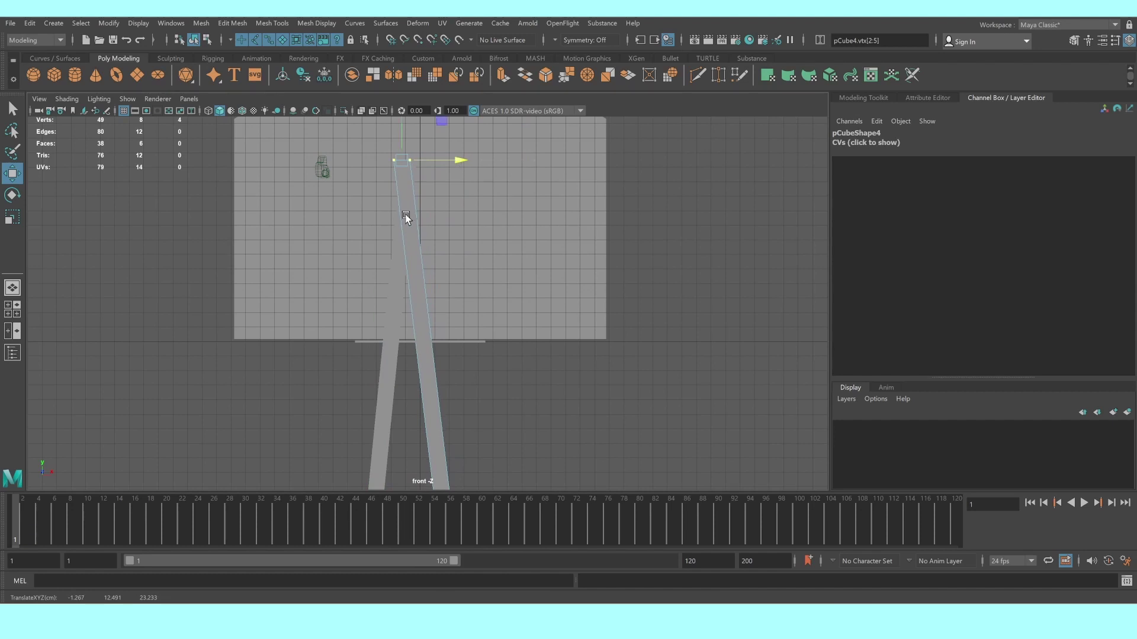
pyautogui.moveTo(405, 217); pyautogui.dragTo(467, 195, button='right')
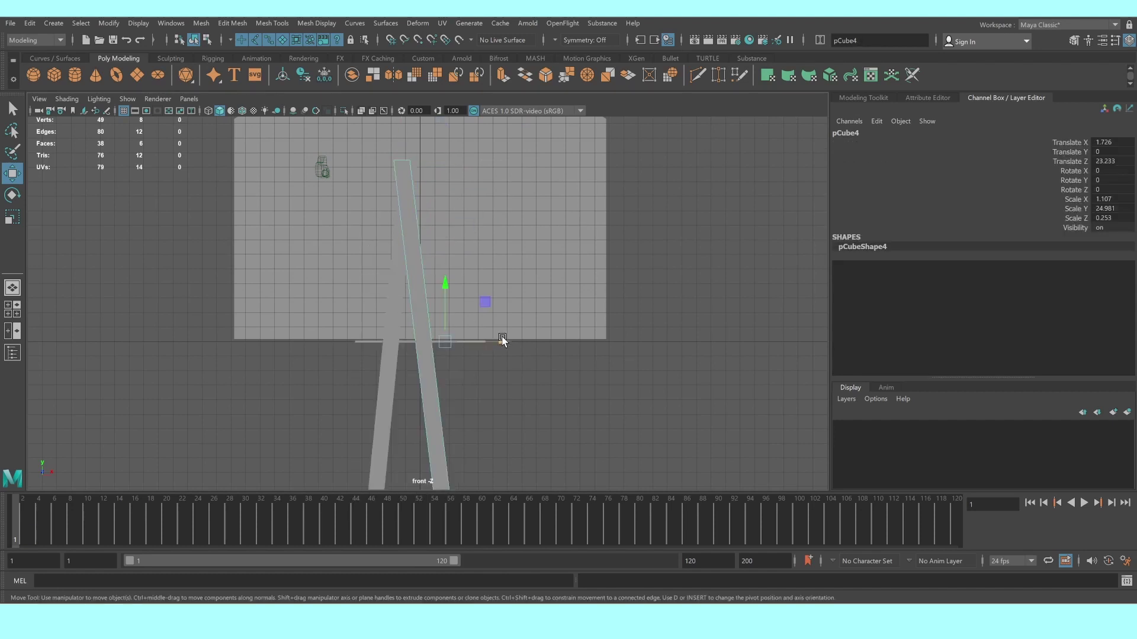
pyautogui.moveTo(502, 339); pyautogui.dragTo(535, 339)
# Scale the crossbar wider and taller
pyautogui.click(428, 342)
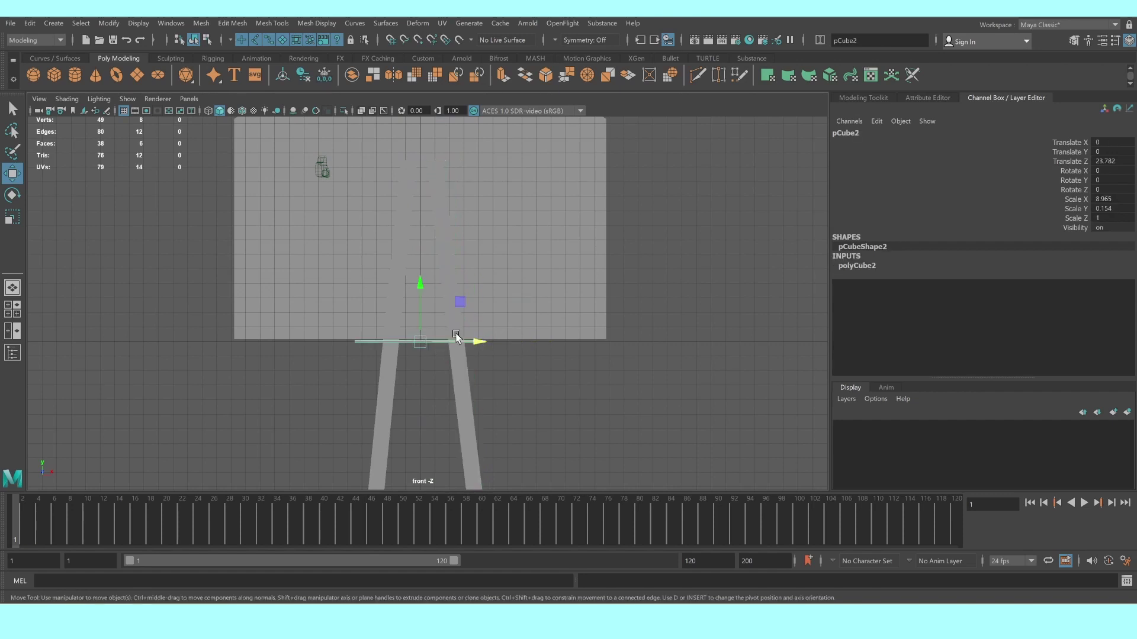
pyautogui.press('space')
pyautogui.press('space')
pyautogui.keyDown('alt'); pyautogui.moveTo(469, 318); pyautogui.dragTo(430, 318); pyautogui.keyUp('alt')
pyautogui.scroll(3, 435, 314)
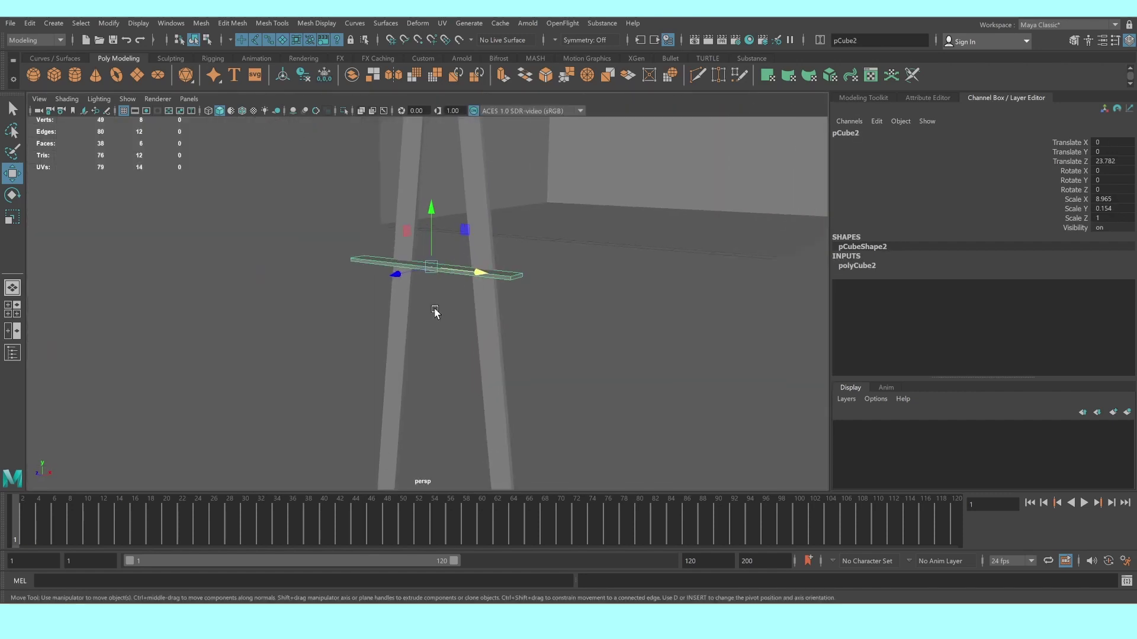
pyautogui.scroll(3, 488, 266)
pyautogui.press('r')
pyautogui.moveTo(489, 264); pyautogui.dragTo(478, 260)
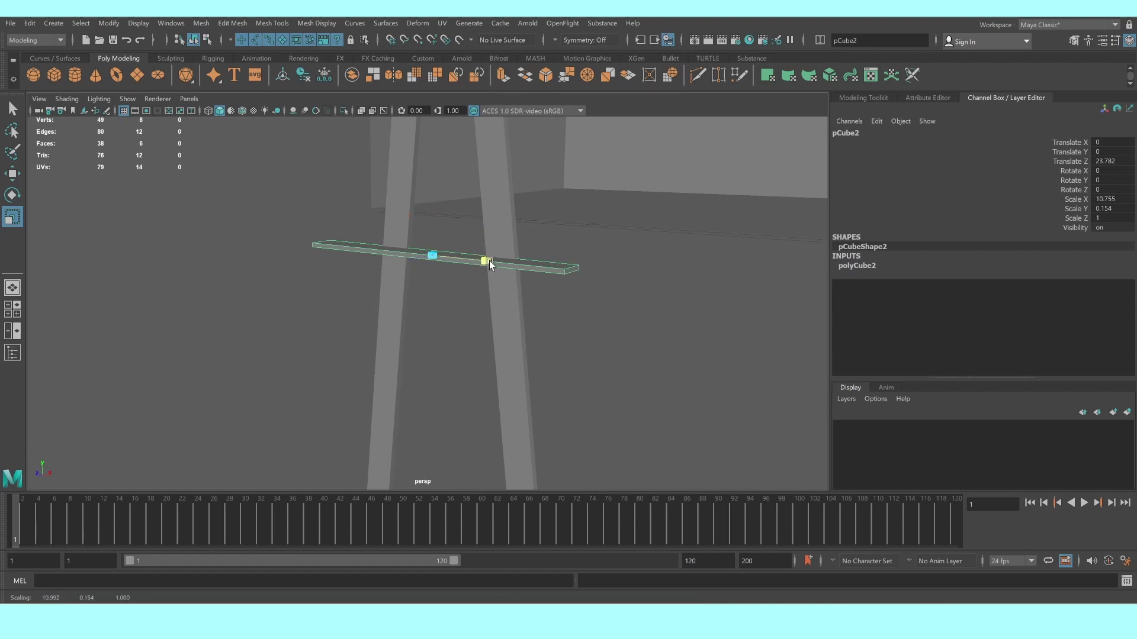
pyautogui.moveTo(431, 205); pyautogui.dragTo(431, 106)
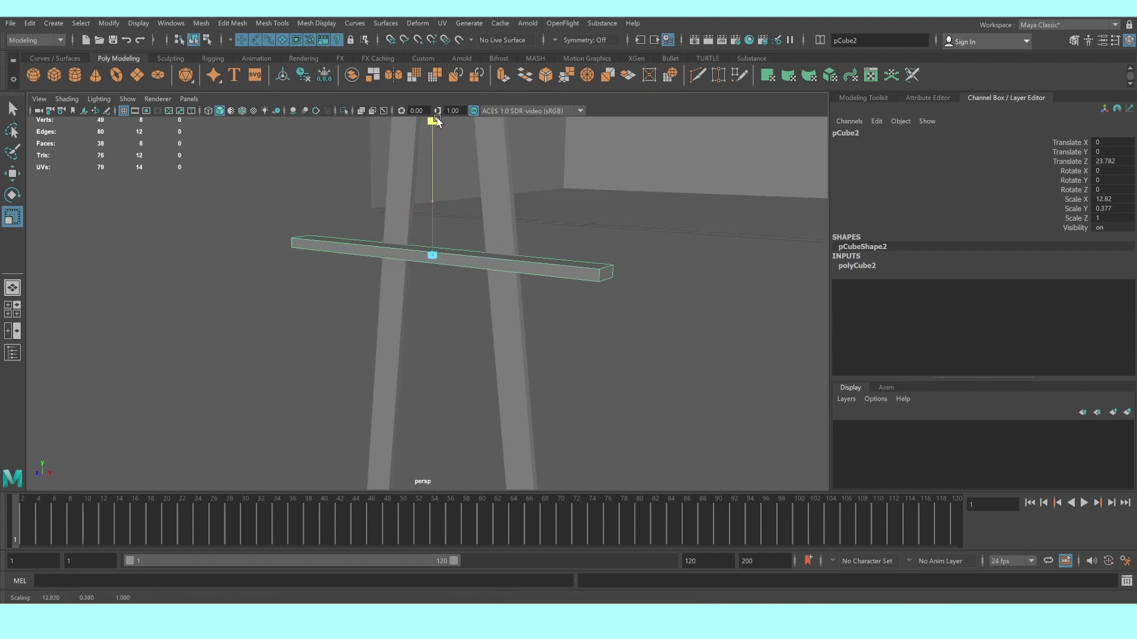
pyautogui.moveTo(462, 183)
pyautogui.keyDown('alt'); pyautogui.mouseDown()
pyautogui.moveTo(497, 237)
pyautogui.moveTo(450, 255)
pyautogui.mouseUp(); pyautogui.keyUp('alt')
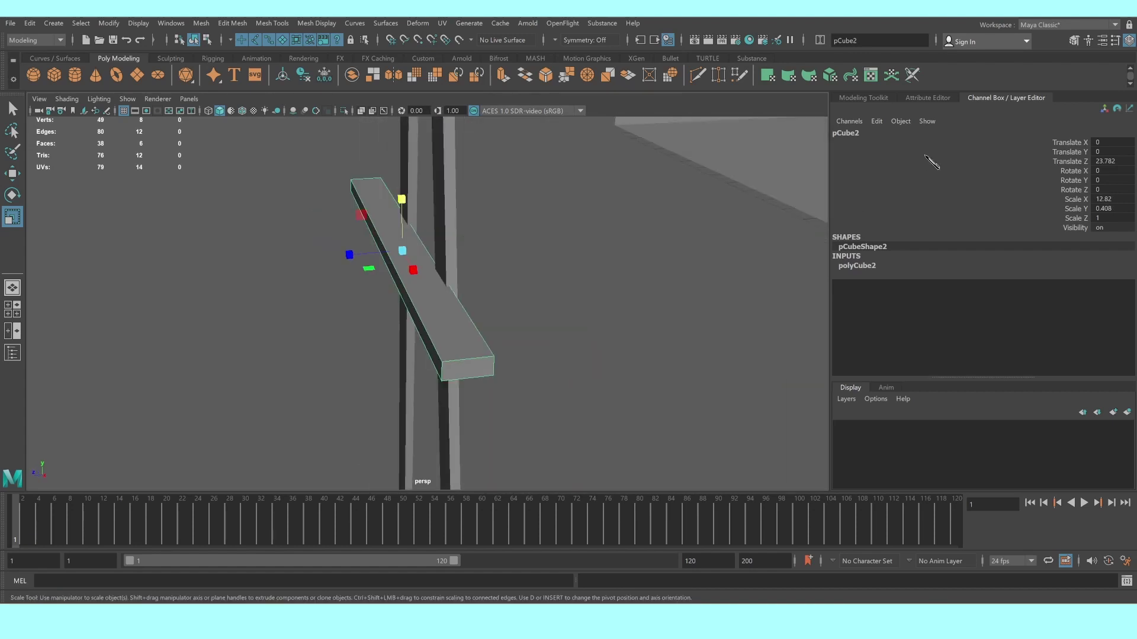
# Multi-Cut a lengthwise edge loop and extrude the back top face up into a lip
pyautogui.click(871, 97)
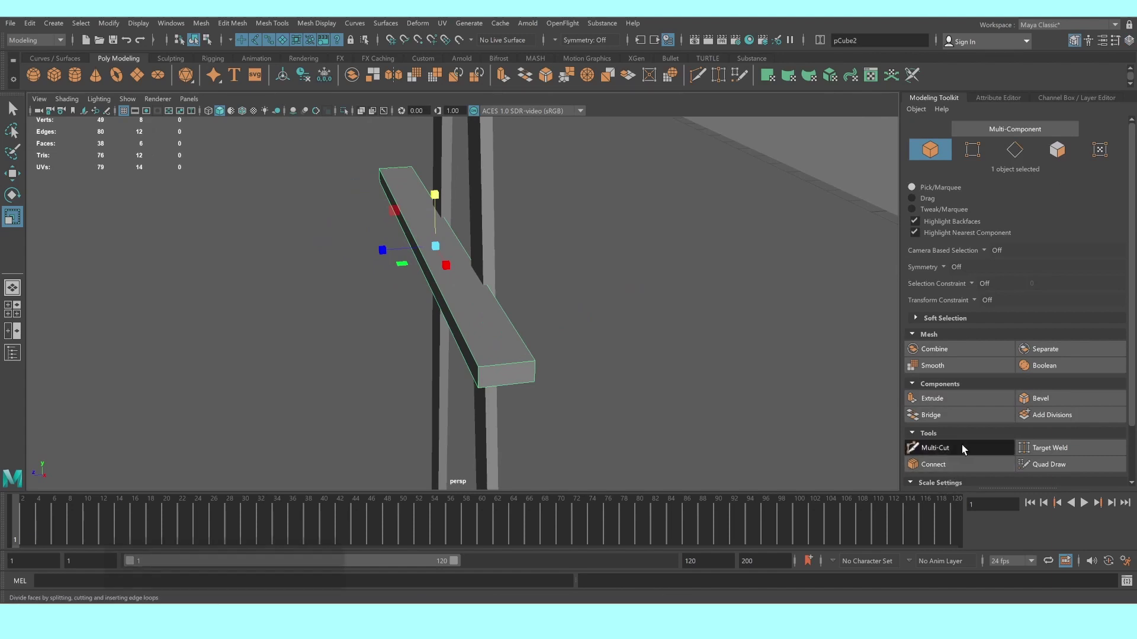
pyautogui.click(962, 446)
pyautogui.keyDown('ctrl'); pyautogui.click(516, 363); pyautogui.keyUp('ctrl')
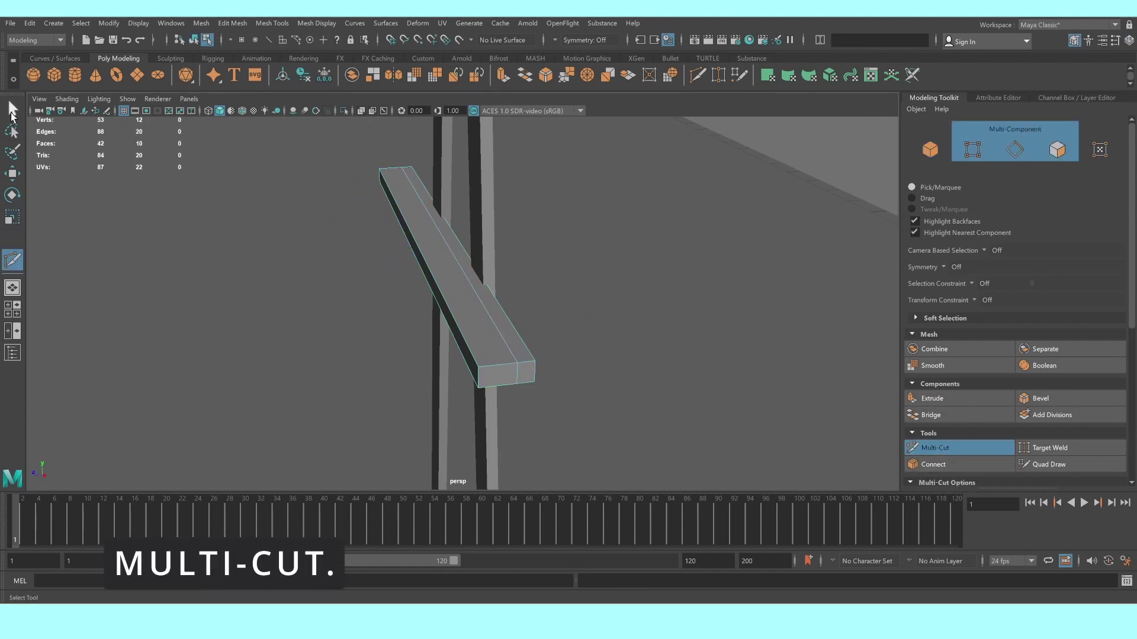
pyautogui.press('q')
pyautogui.moveTo(436, 225); pyautogui.dragTo(444, 254, button='right')
pyautogui.click(476, 254)
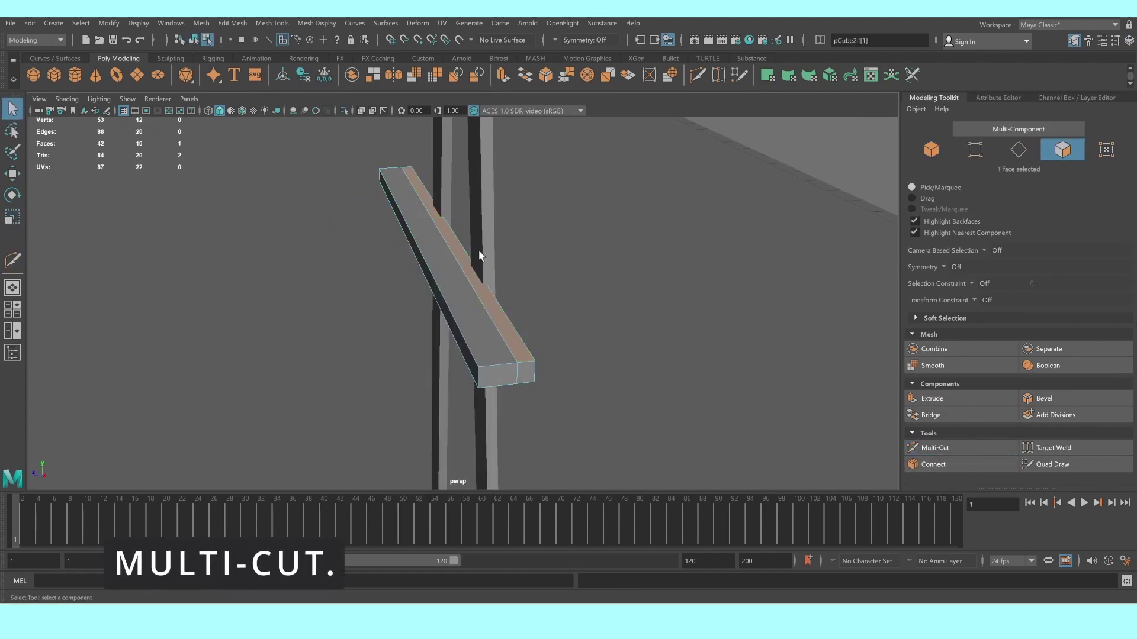
pyautogui.keyDown('alt'); pyautogui.moveTo(479, 254); pyautogui.dragTo(594, 274); pyautogui.keyUp('alt')
pyautogui.click(931, 398)
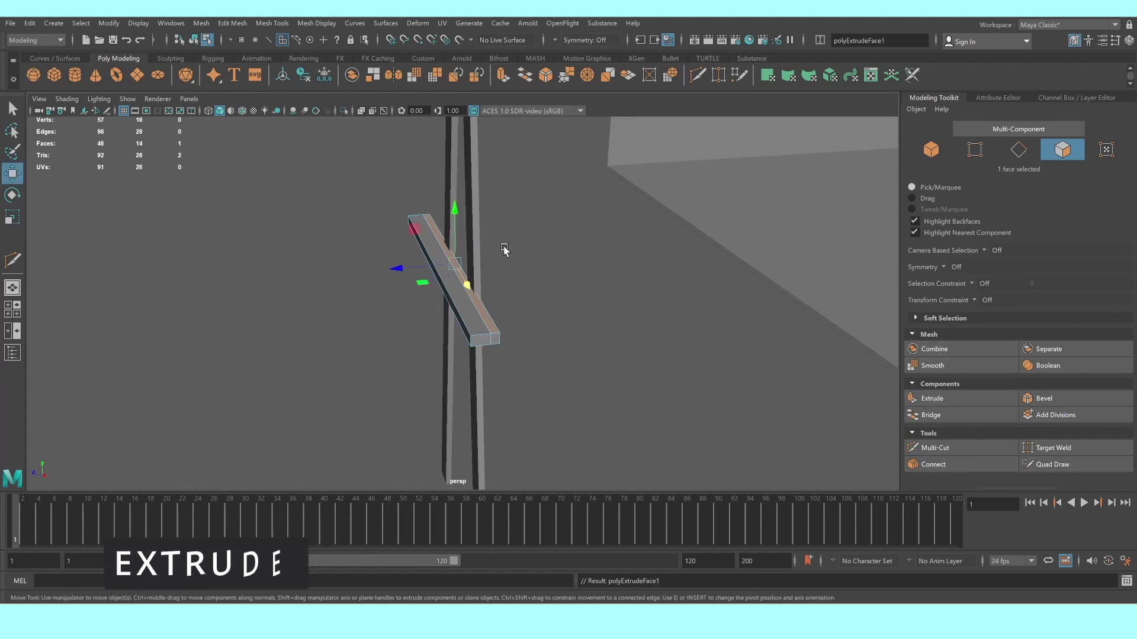
pyautogui.moveTo(461, 220); pyautogui.dragTo(458, 198)
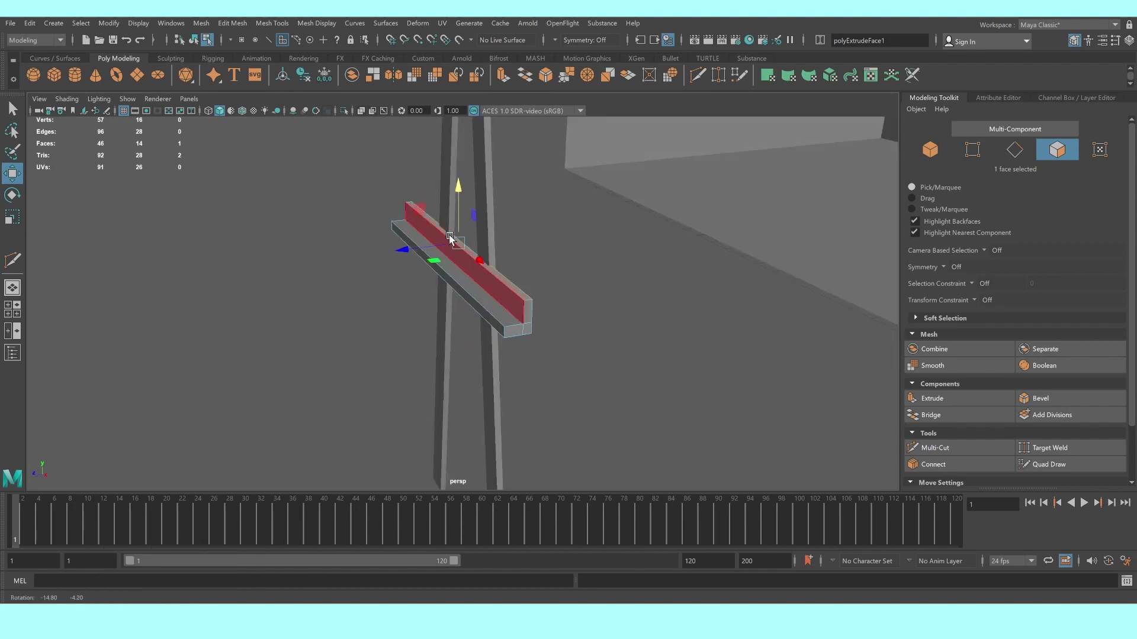
pyautogui.moveTo(459, 197)
pyautogui.keyDown('alt'); pyautogui.mouseDown()
pyautogui.moveTo(498, 237)
pyautogui.moveTo(570, 236)
pyautogui.mouseUp(); pyautogui.keyUp('alt')
# Move the left leg further left and the right leg further right
pyautogui.press('F8')
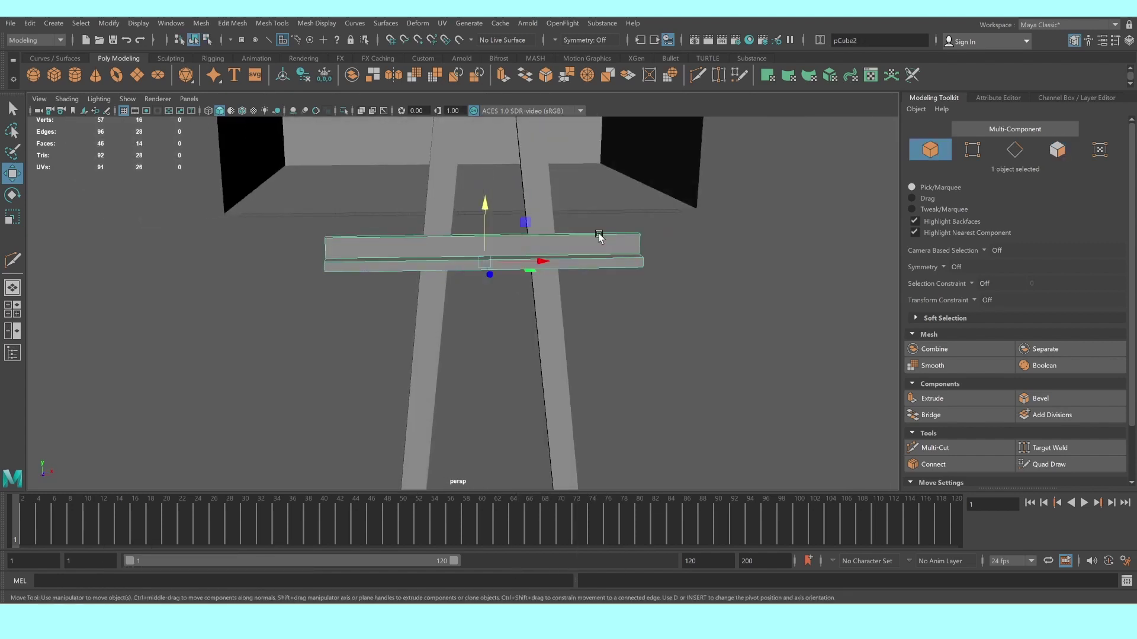
pyautogui.click(459, 211)
pyautogui.moveTo(460, 258); pyautogui.dragTo(401, 253)
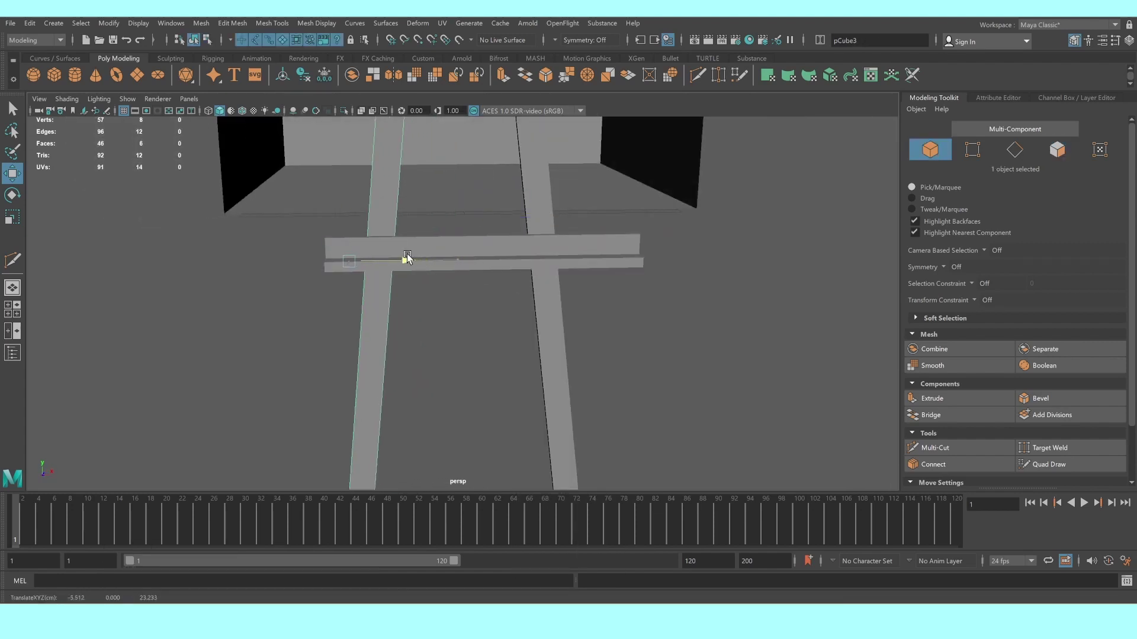
pyautogui.click(545, 208)
pyautogui.moveTo(638, 255); pyautogui.dragTo(663, 258)
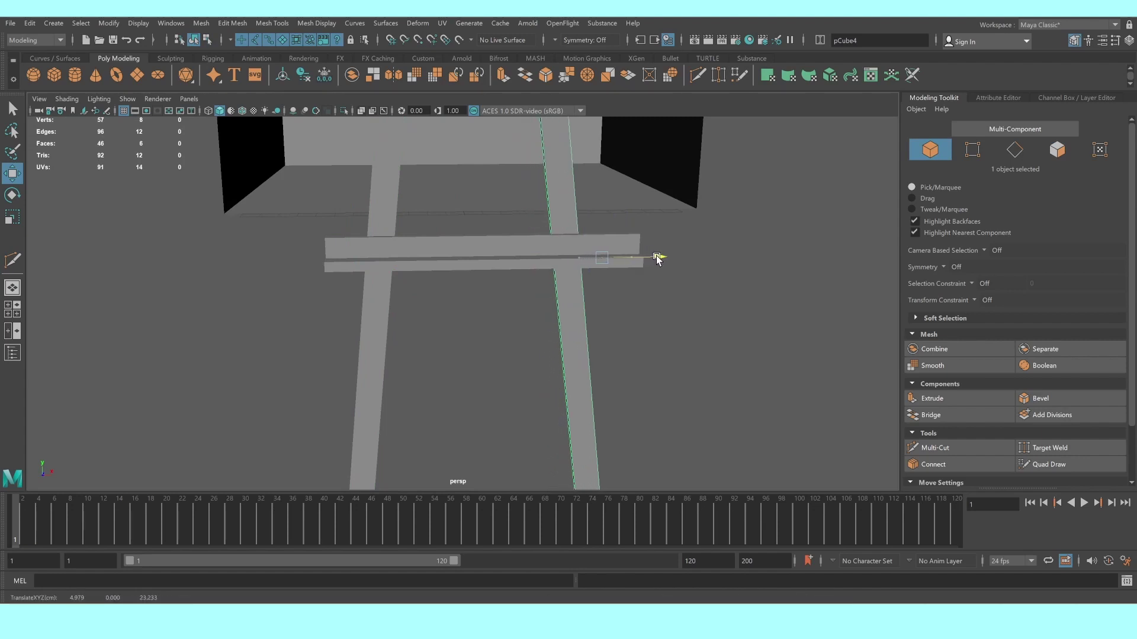
pyautogui.click(467, 221)
pyautogui.moveTo(467, 220)
pyautogui.keyDown('alt'); pyautogui.mouseDown()
pyautogui.moveTo(468, 243)
pyautogui.moveTo(450, 236)
pyautogui.mouseUp(); pyautogui.keyUp('alt')
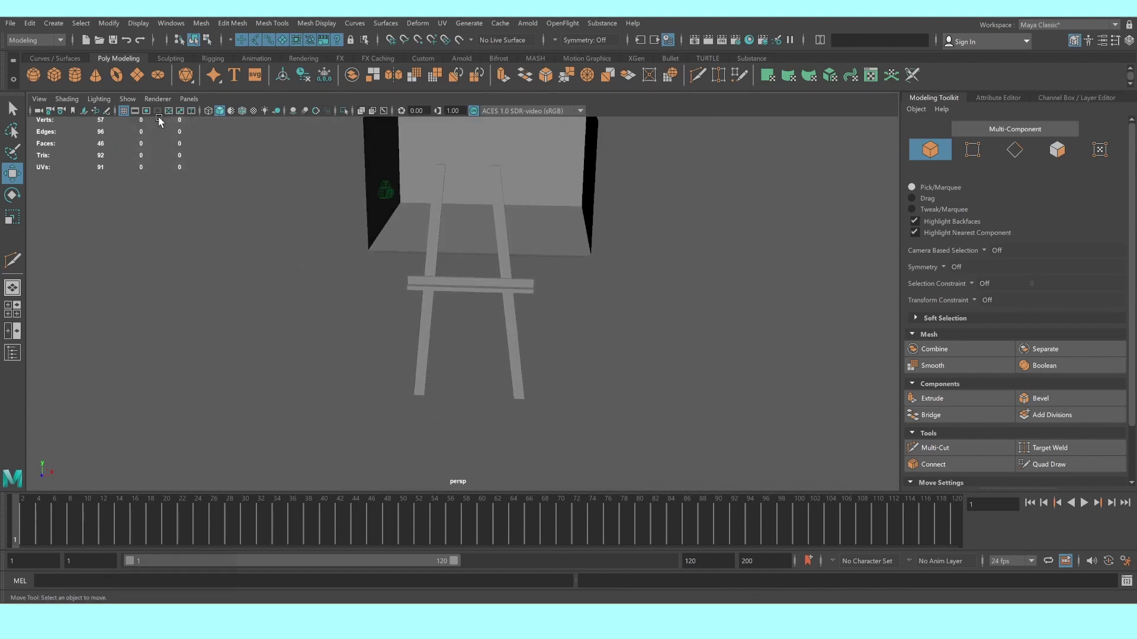
# Create a new cube and move and scale it into a thin crossbar at the easel top
pyautogui.click(54, 74)
pyautogui.moveTo(592, 255)
pyautogui.keyDown('alt'); pyautogui.mouseDown()
pyautogui.moveTo(635, 265)
pyautogui.moveTo(453, 284)
pyautogui.mouseUp(); pyautogui.keyUp('alt')
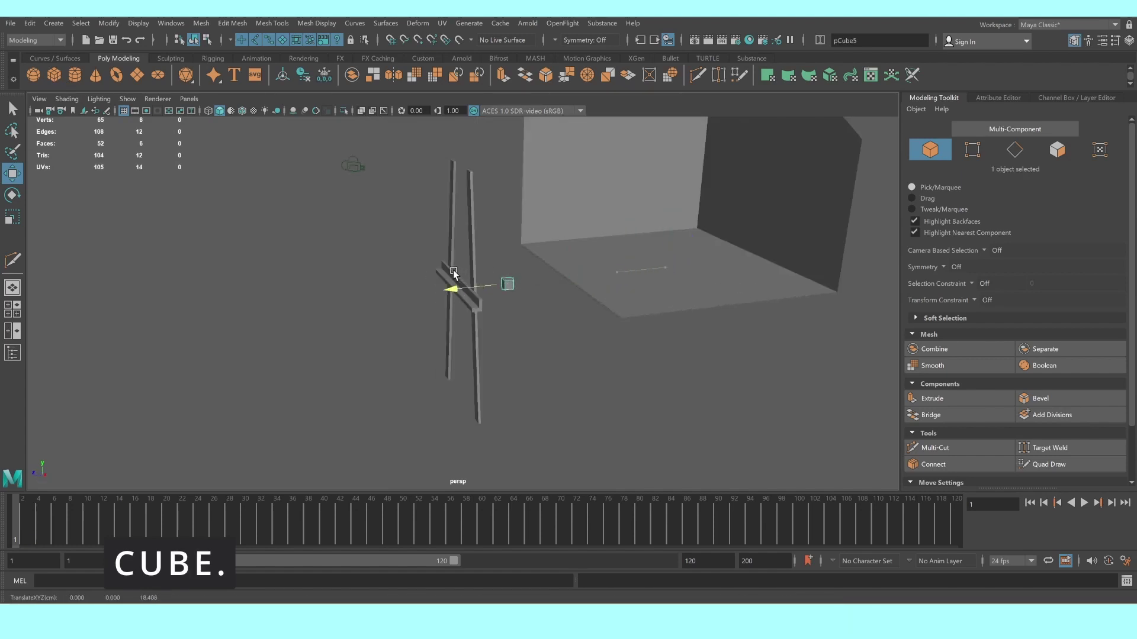
pyautogui.moveTo(483, 228); pyautogui.dragTo(484, 204)
pyautogui.scroll(3, 488, 152)
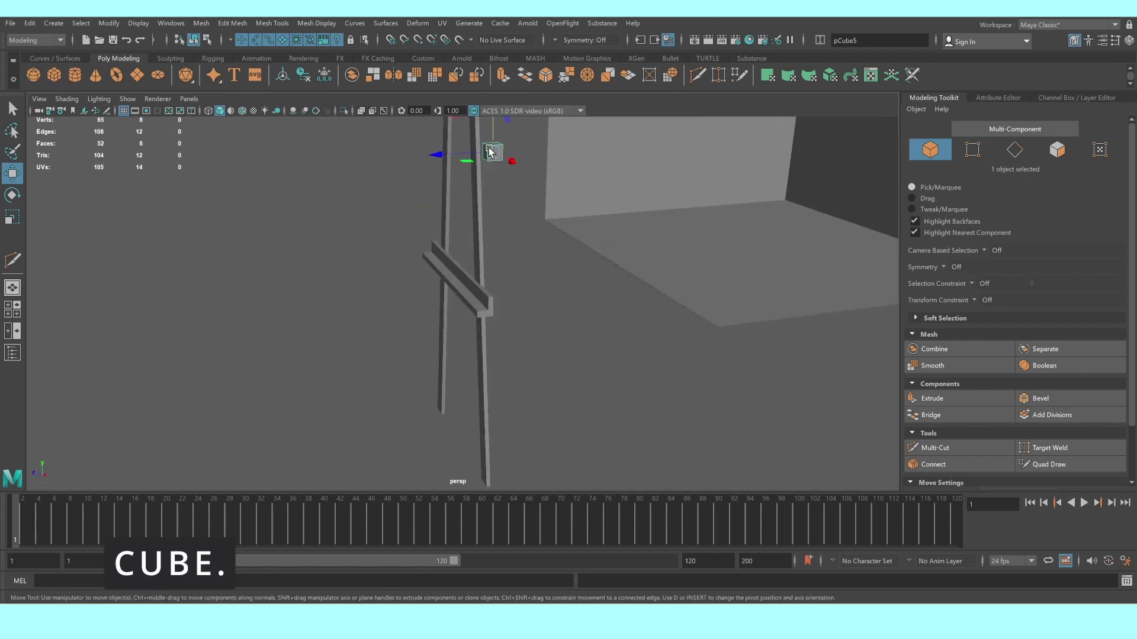
pyautogui.press('r')
pyautogui.moveTo(497, 164)
pyautogui.keyDown('alt'); pyautogui.mouseDown()
pyautogui.moveTo(478, 259)
pyautogui.moveTo(470, 239)
pyautogui.moveTo(692, 432)
pyautogui.mouseUp(); pyautogui.keyUp('alt')
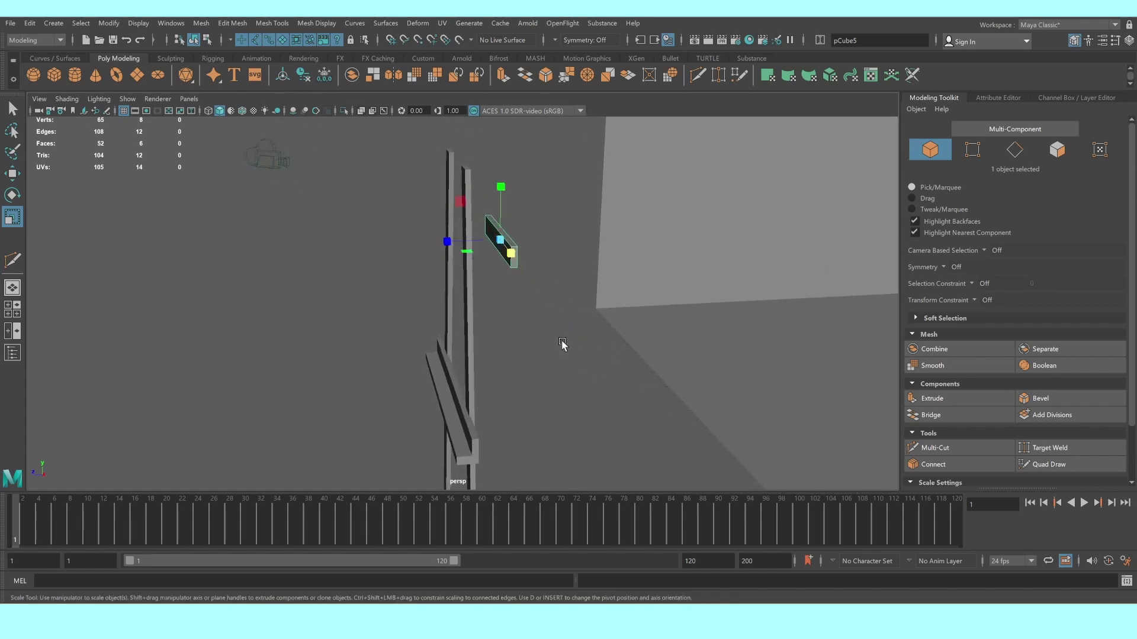
pyautogui.press('w')
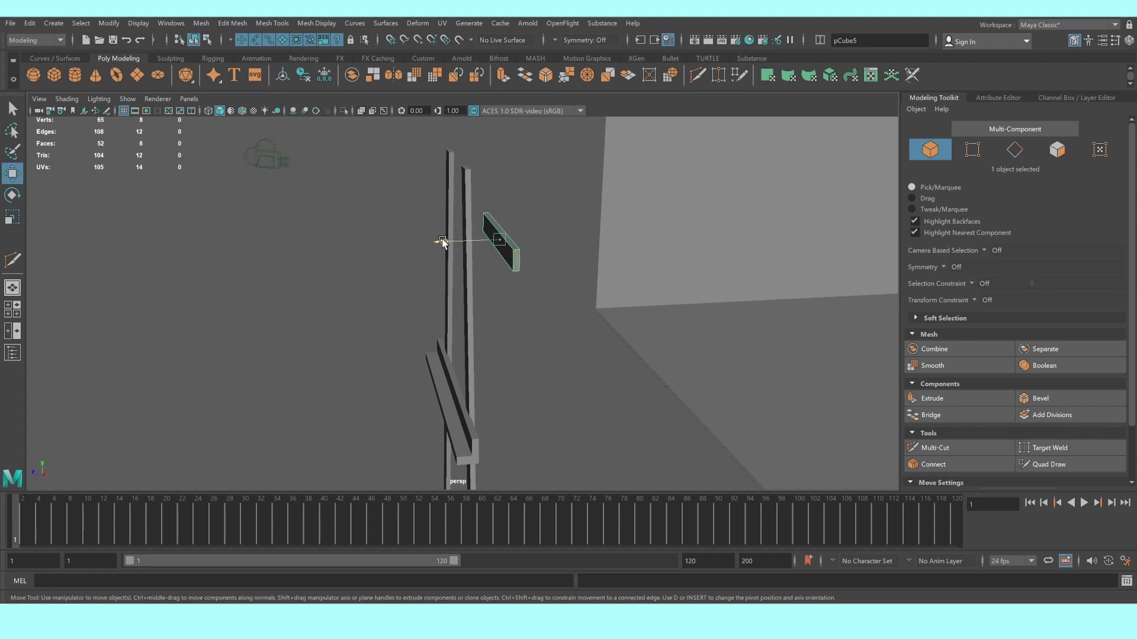
pyautogui.moveTo(442, 242)
pyautogui.mouseDown()
pyautogui.moveTo(410, 241)
pyautogui.moveTo(555, 263)
pyautogui.moveTo(568, 252)
pyautogui.moveTo(484, 246)
pyautogui.moveTo(475, 268)
pyautogui.moveTo(521, 251)
pyautogui.mouseUp()
pyautogui.press('r')
pyautogui.press('w')
pyautogui.press('r')
pyautogui.click(757, 248)
# Duplicate the crossbar as pCube6 and shrink the copy into a small block
pyautogui.click(484, 247)
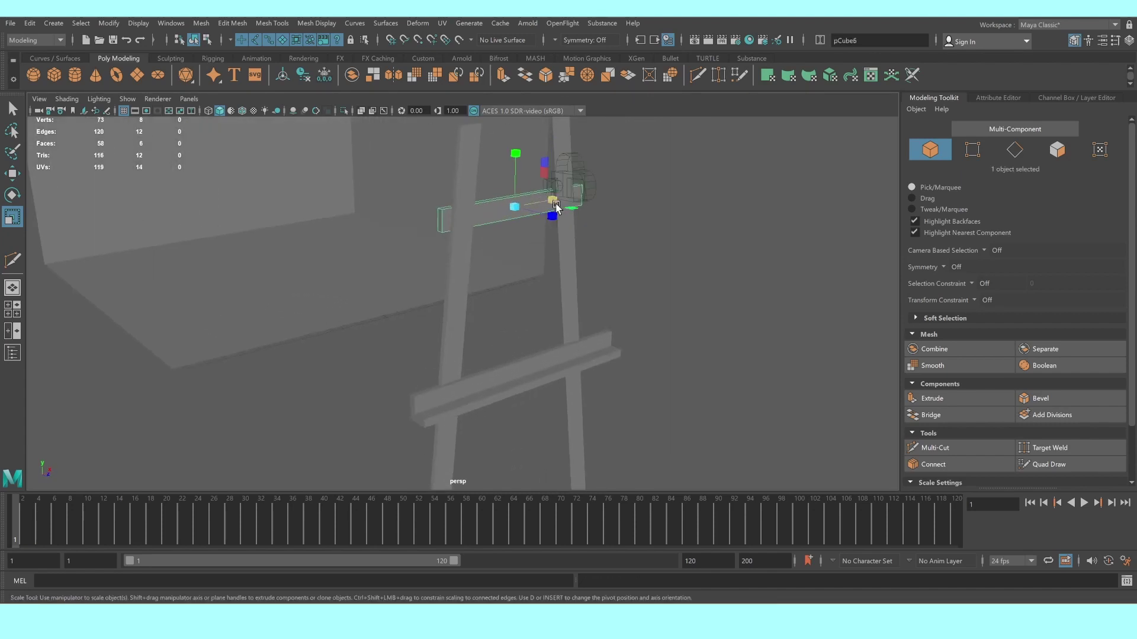
pyautogui.hotkey('ctrl', 'd')
pyautogui.moveTo(557, 207)
pyautogui.mouseDown()
pyautogui.moveTo(518, 212)
pyautogui.moveTo(557, 209)
pyautogui.moveTo(493, 170)
pyautogui.moveTo(475, 217)
pyautogui.moveTo(480, 170)
pyautogui.moveTo(476, 197)
pyautogui.mouseUp()
# Maximize the front view and turn on Wireframe on Shaded
pyautogui.press('w')
pyautogui.press('space')
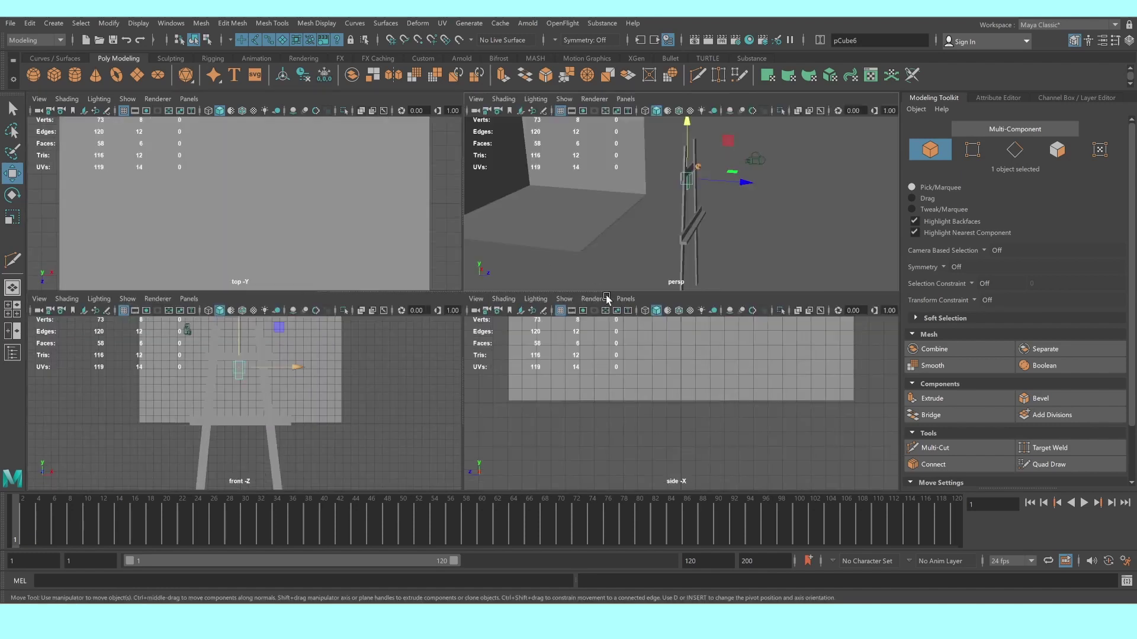
pyautogui.press('space')
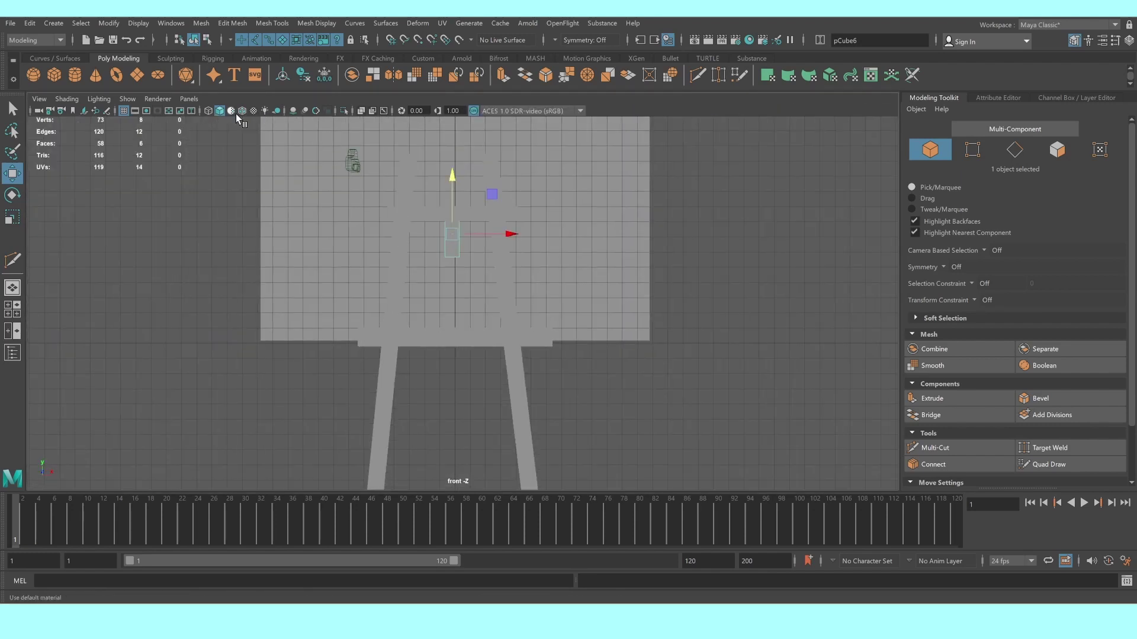
pyautogui.click(242, 111)
# Pull the block's bottom four vertices far down into a central pole, then shift it along X
pyautogui.moveTo(448, 263); pyautogui.dragTo(382, 244, button='right')
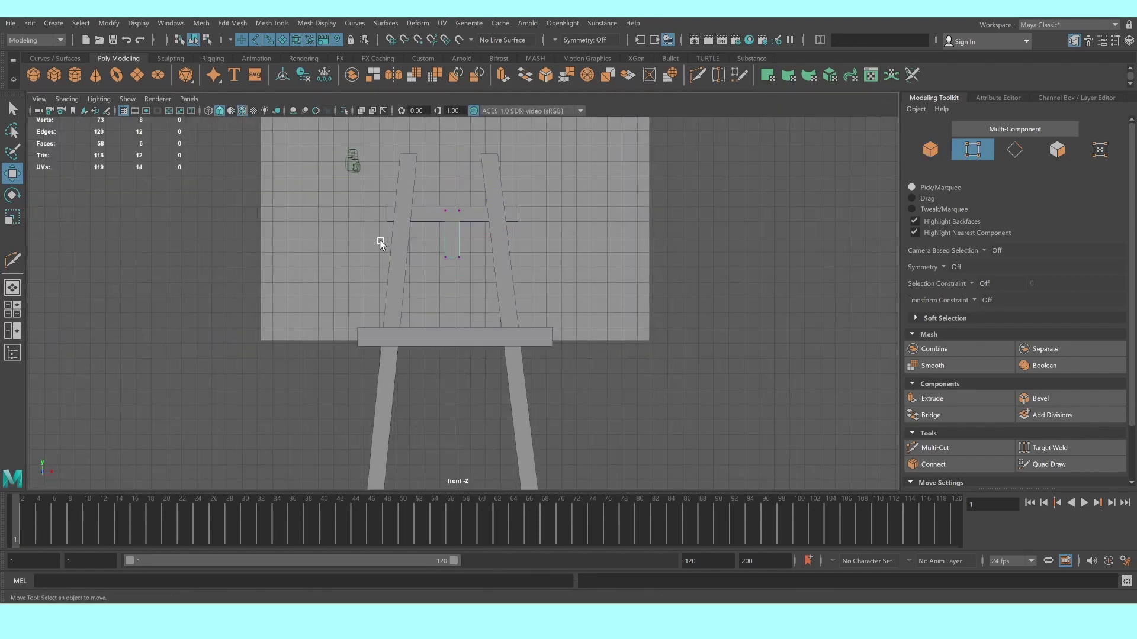
pyautogui.moveTo(380, 243); pyautogui.dragTo(555, 292)
pyautogui.moveTo(454, 205); pyautogui.dragTo(453, 467)
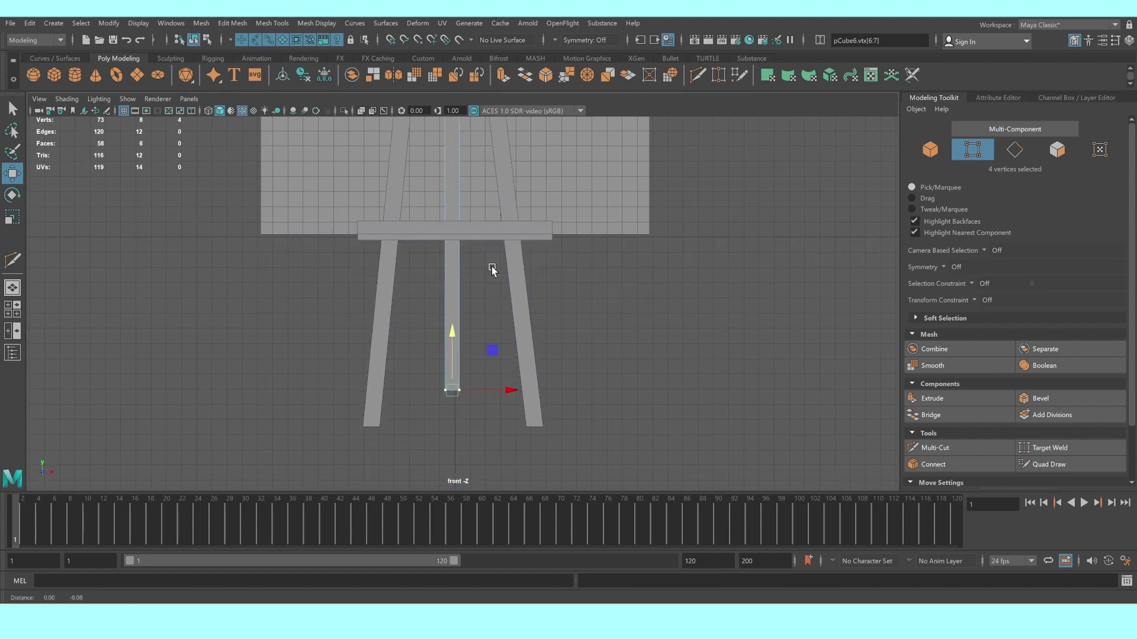
pyautogui.keyDown('alt'); pyautogui.moveTo(491, 397); pyautogui.dragTo(495, 267, button='middle'); pyautogui.keyUp('alt')
pyautogui.scroll(4, 497, 294)
pyautogui.moveTo(448, 268); pyautogui.dragTo(459, 335)
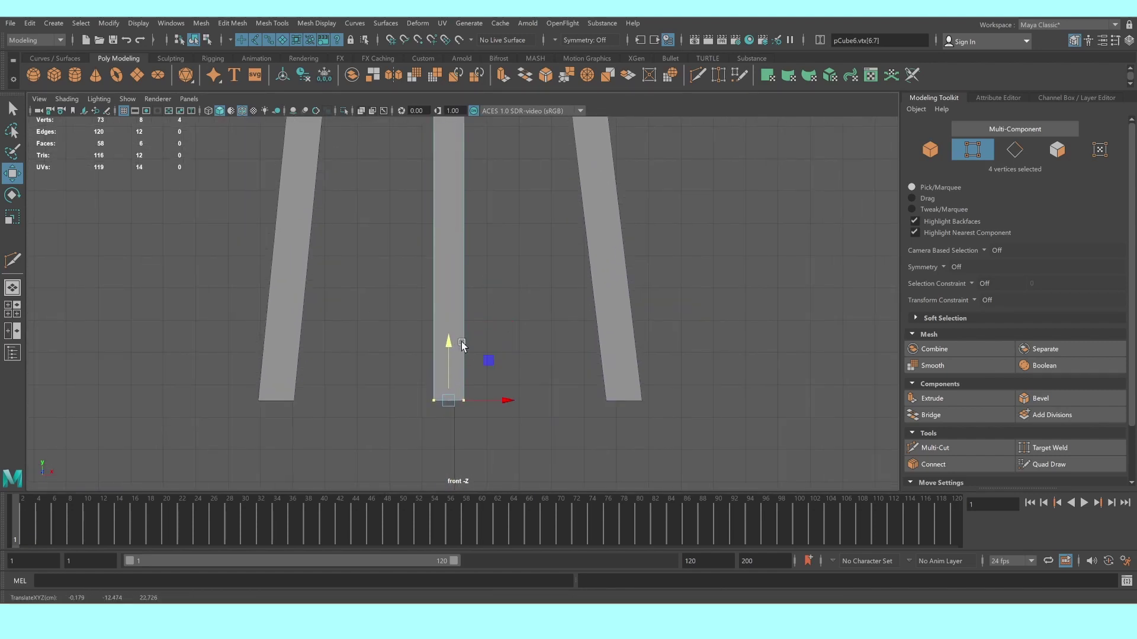
pyautogui.press('space')
pyautogui.press('space')
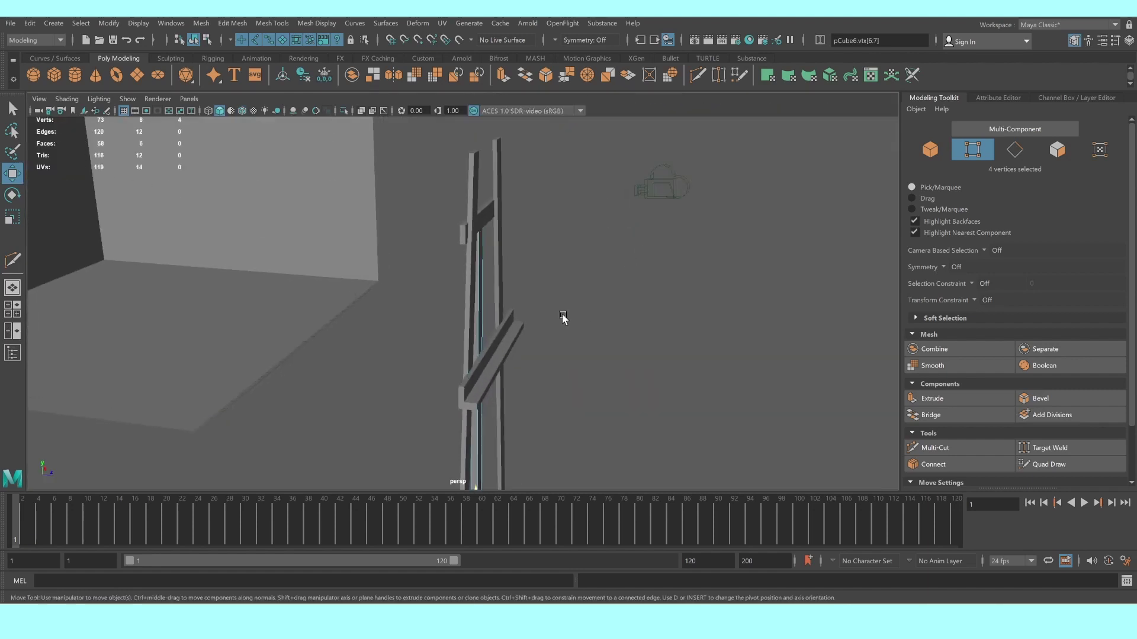
pyautogui.moveTo(476, 269); pyautogui.dragTo(536, 248, button='right')
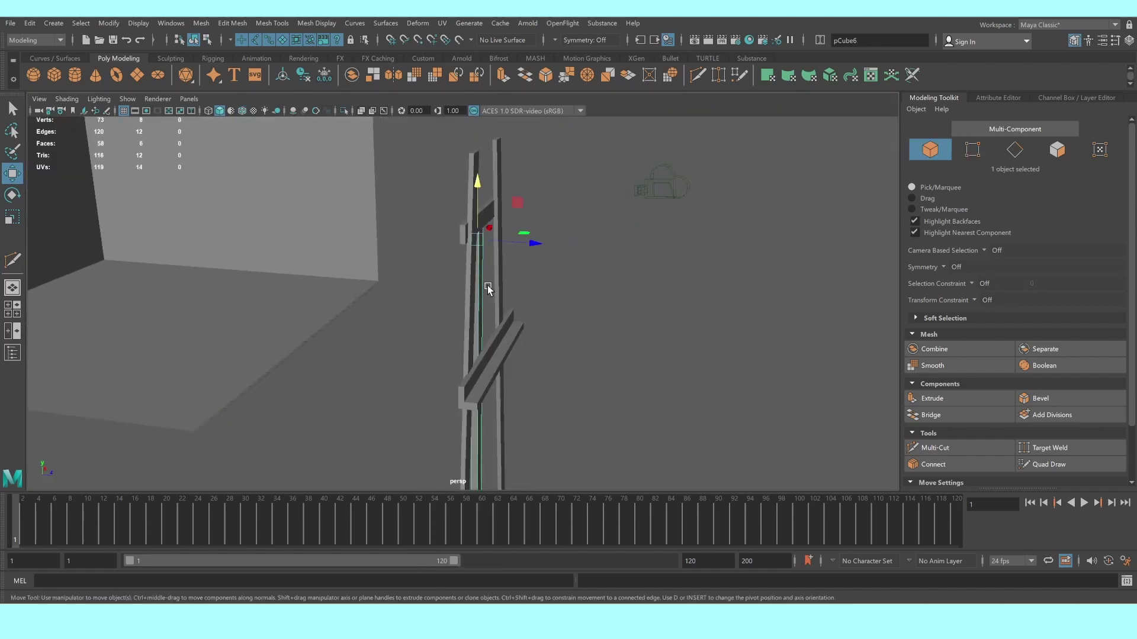
pyautogui.moveTo(530, 242); pyautogui.dragTo(484, 240)
# Select the pole's bottom vertices, return to object mode and duplicate the pole
pyautogui.rightClick(429, 288)
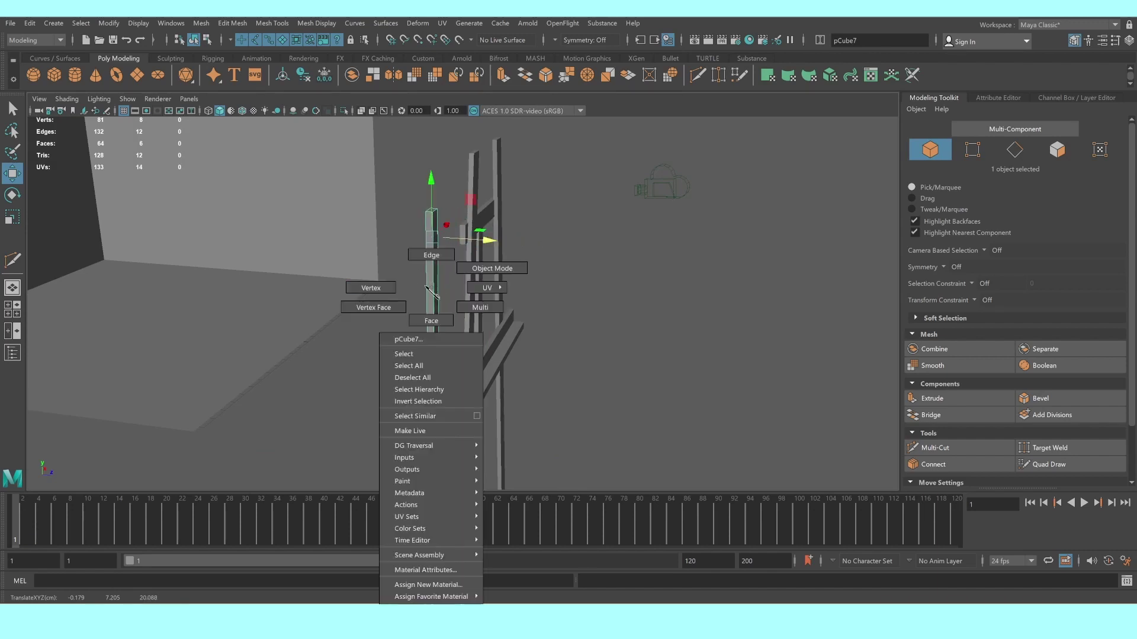
pyautogui.moveTo(429, 288); pyautogui.dragTo(371, 287, button='right')
pyautogui.keyDown('alt'); pyautogui.moveTo(408, 355); pyautogui.dragTo(438, 323); pyautogui.keyUp('alt')
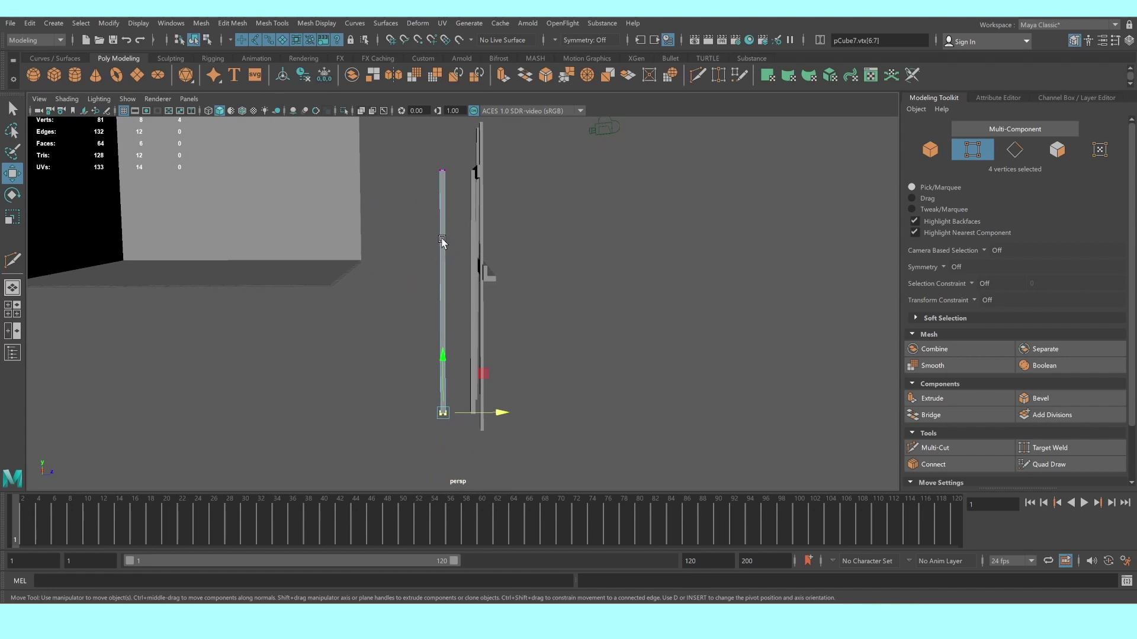
pyautogui.moveTo(441, 240); pyautogui.dragTo(503, 220, button='right')
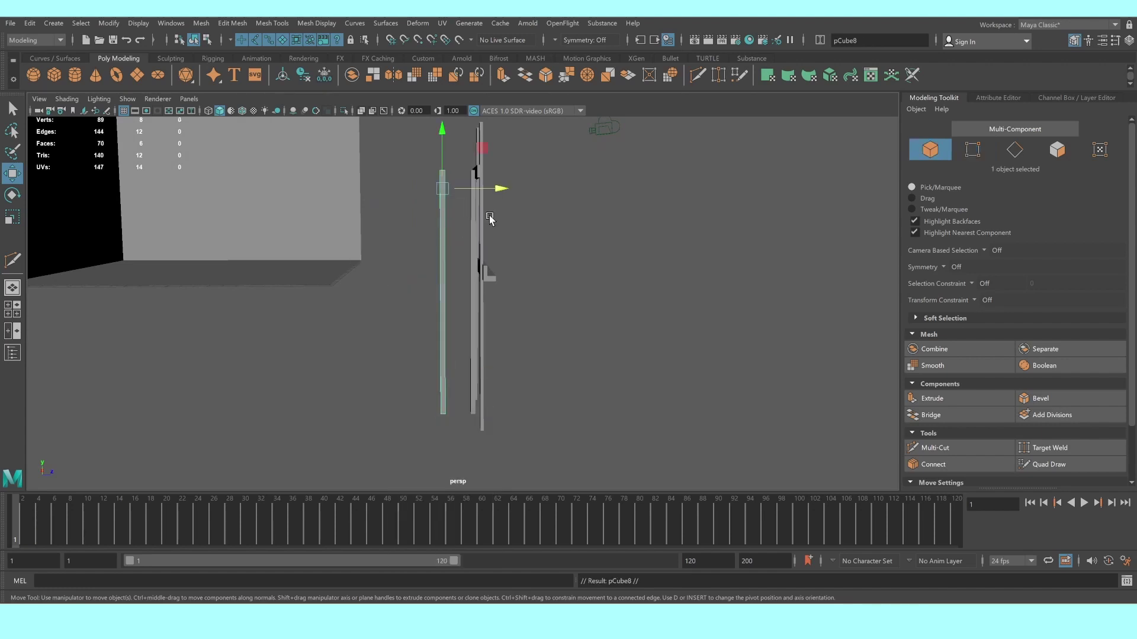
pyautogui.hotkey('ctrl', 'd')
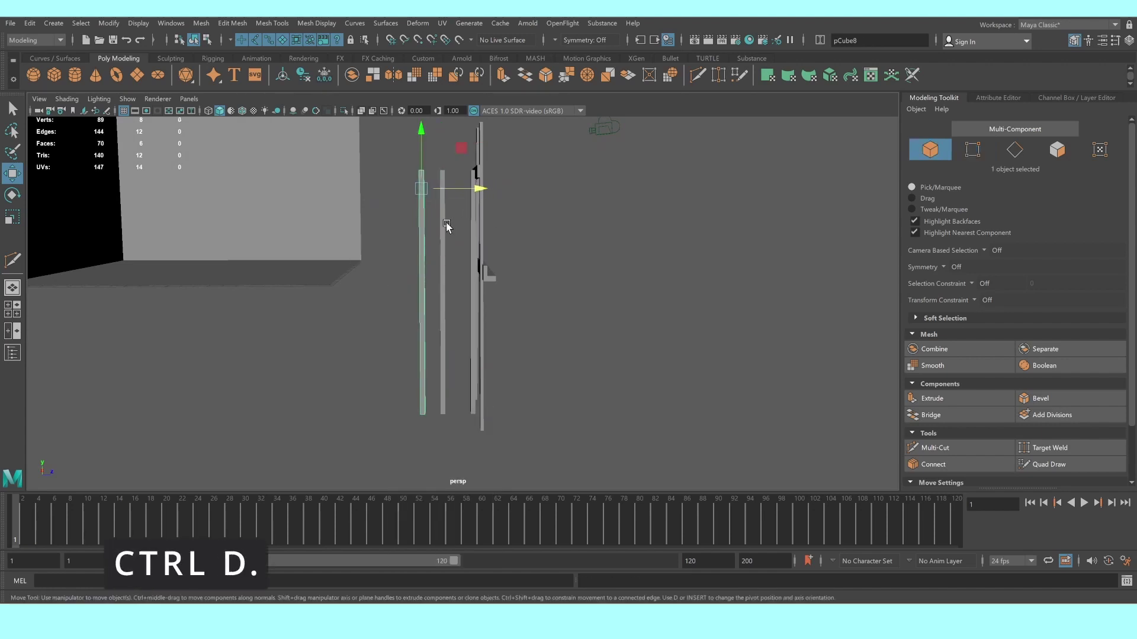
pyautogui.click(445, 227)
# Slant the original pole into a leaning leg by shifting its bottom vertices left and lowering its top
pyautogui.moveTo(453, 239); pyautogui.dragTo(382, 248, button='right')
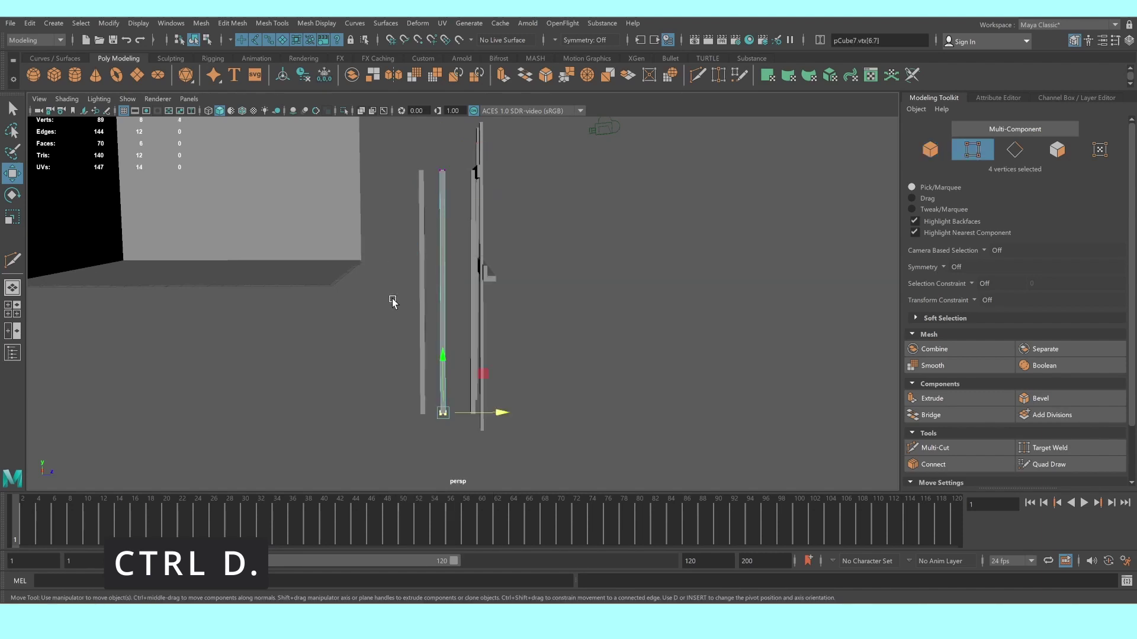
pyautogui.moveTo(393, 300); pyautogui.dragTo(510, 474)
pyautogui.moveTo(499, 413); pyautogui.dragTo(483, 412)
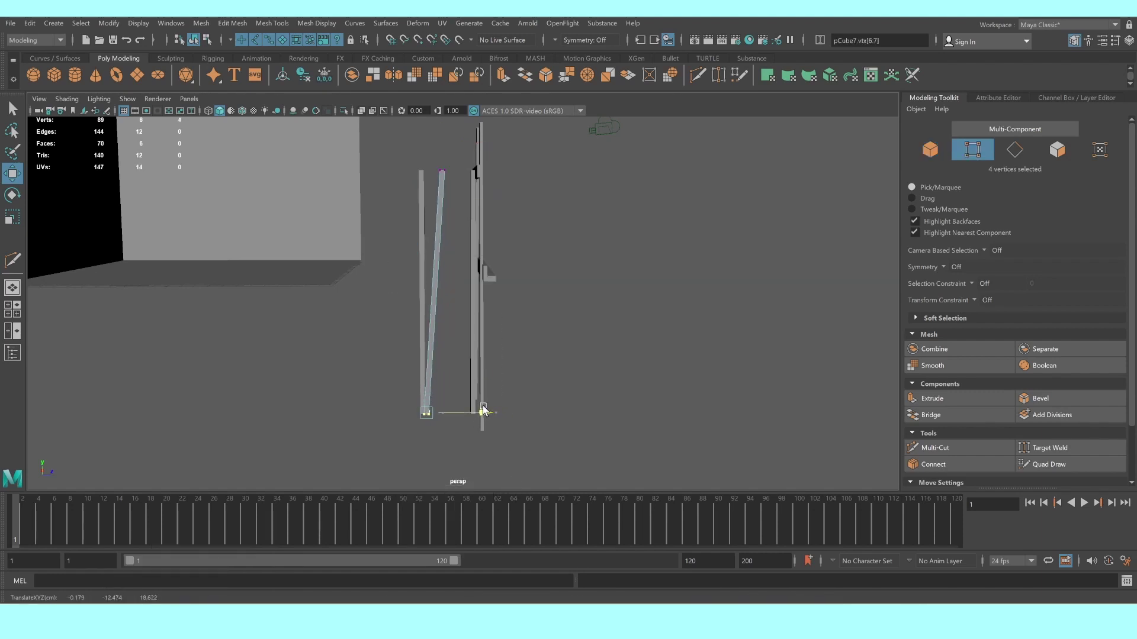
pyautogui.moveTo(404, 162); pyautogui.dragTo(483, 203)
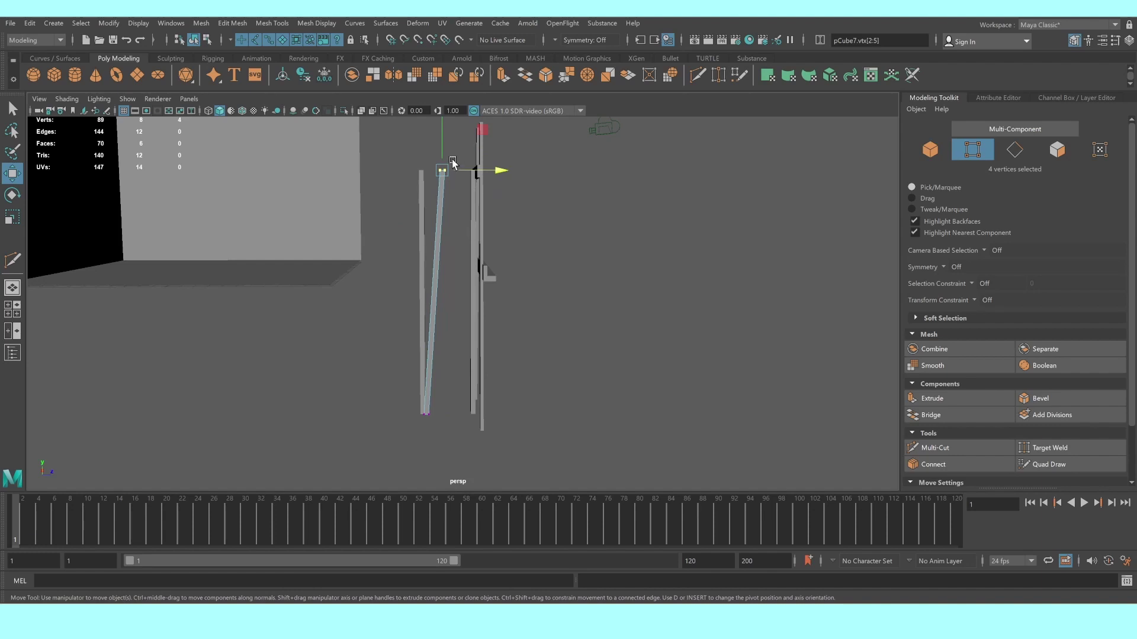
pyautogui.keyDown('alt'); pyautogui.moveTo(453, 163); pyautogui.dragTo(464, 185, button='middle'); pyautogui.keyUp('alt')
pyautogui.moveTo(450, 161); pyautogui.dragTo(448, 211)
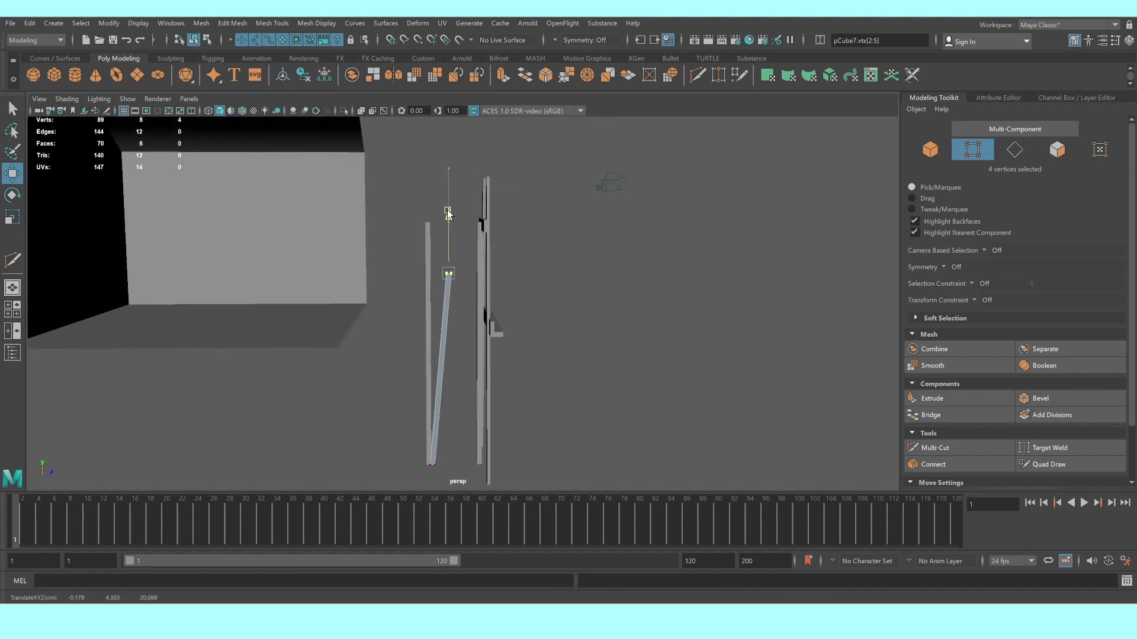
pyautogui.scroll(2, 449, 214)
pyautogui.scroll(2, 448, 215)
# Make the duplicate beam thin and about quarter height, then tilt it about 60°
pyautogui.click(401, 268)
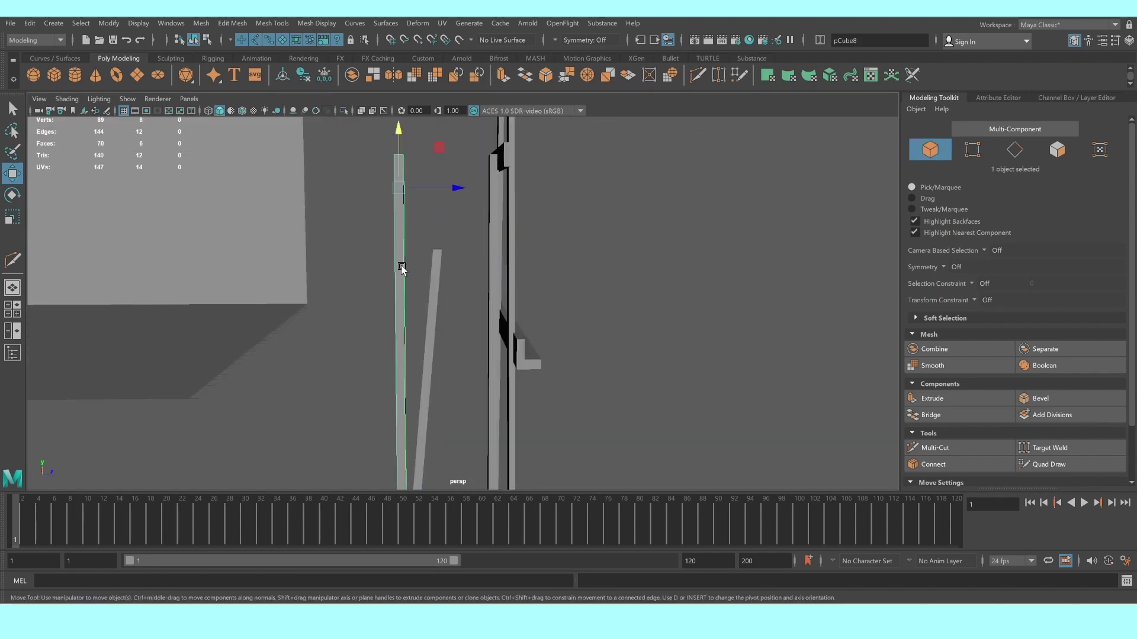
pyautogui.press('e')
pyautogui.moveTo(436, 253)
pyautogui.keyDown('alt'); pyautogui.mouseDown()
pyautogui.moveTo(426, 269)
pyautogui.moveTo(447, 226)
pyautogui.mouseUp(); pyautogui.keyUp('alt')
pyautogui.press('r')
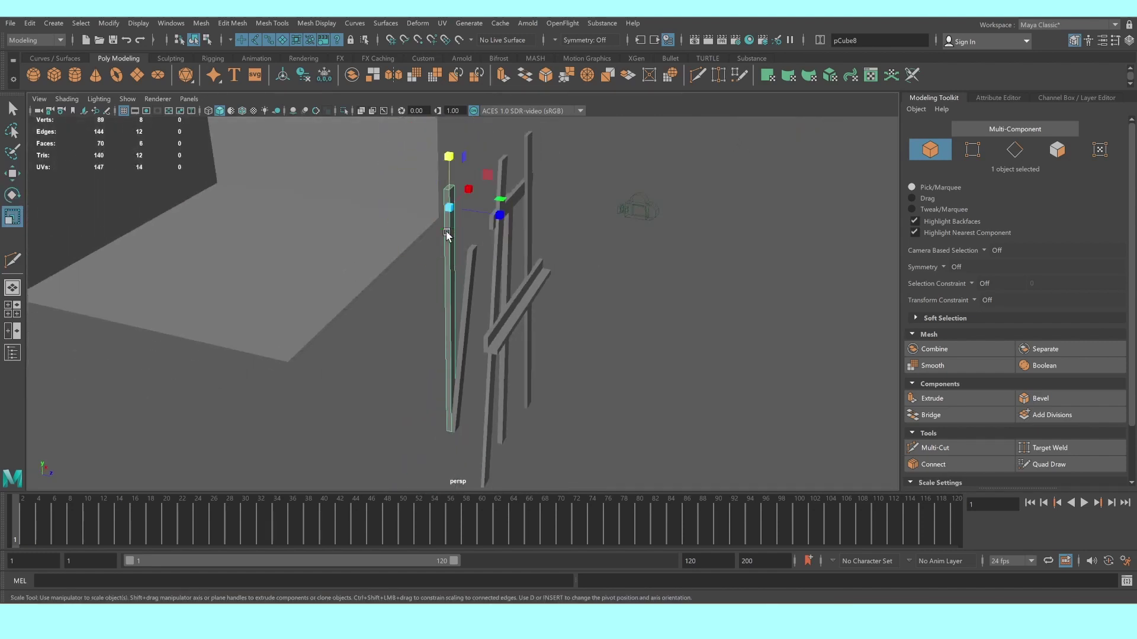
pyautogui.moveTo(471, 190); pyautogui.dragTo(426, 204)
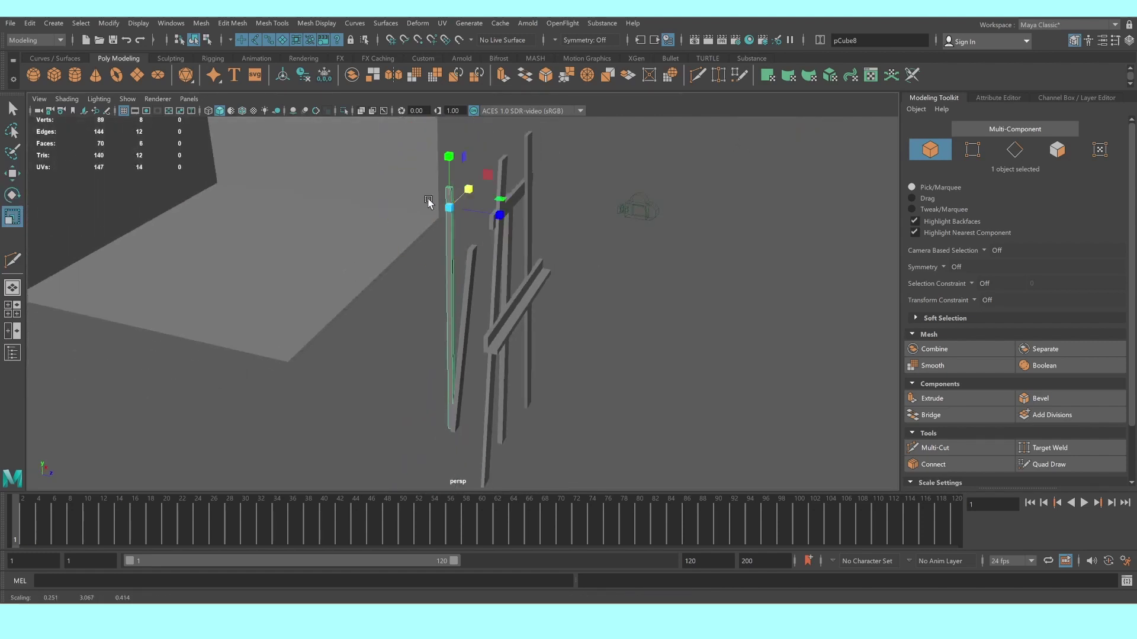
pyautogui.moveTo(447, 166)
pyautogui.mouseDown()
pyautogui.moveTo(448, 256)
pyautogui.moveTo(426, 267)
pyautogui.moveTo(450, 274)
pyautogui.mouseUp()
pyautogui.press('w')
pyautogui.press('e')
pyautogui.moveTo(429, 232)
pyautogui.mouseDown()
pyautogui.moveTo(473, 270)
pyautogui.moveTo(443, 248)
pyautogui.moveTo(463, 271)
pyautogui.moveTo(424, 309)
pyautogui.moveTo(329, 305)
pyautogui.mouseUp()
pyautogui.press('w')
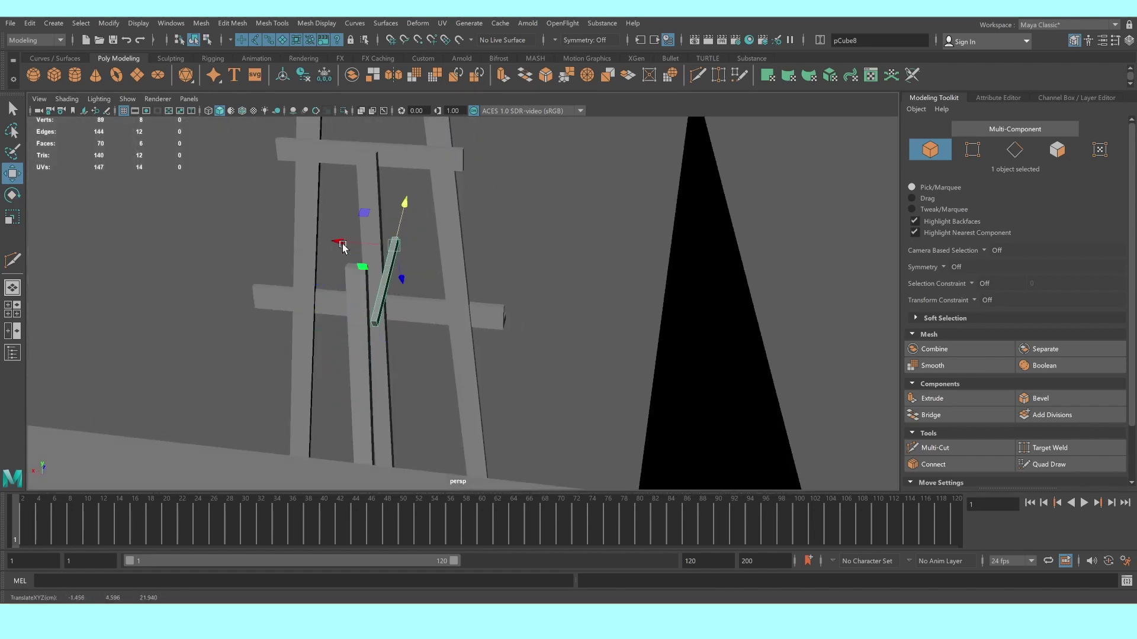
# Slide the angled bar onto the easel and shorten it further
pyautogui.moveTo(343, 246); pyautogui.dragTo(331, 240)
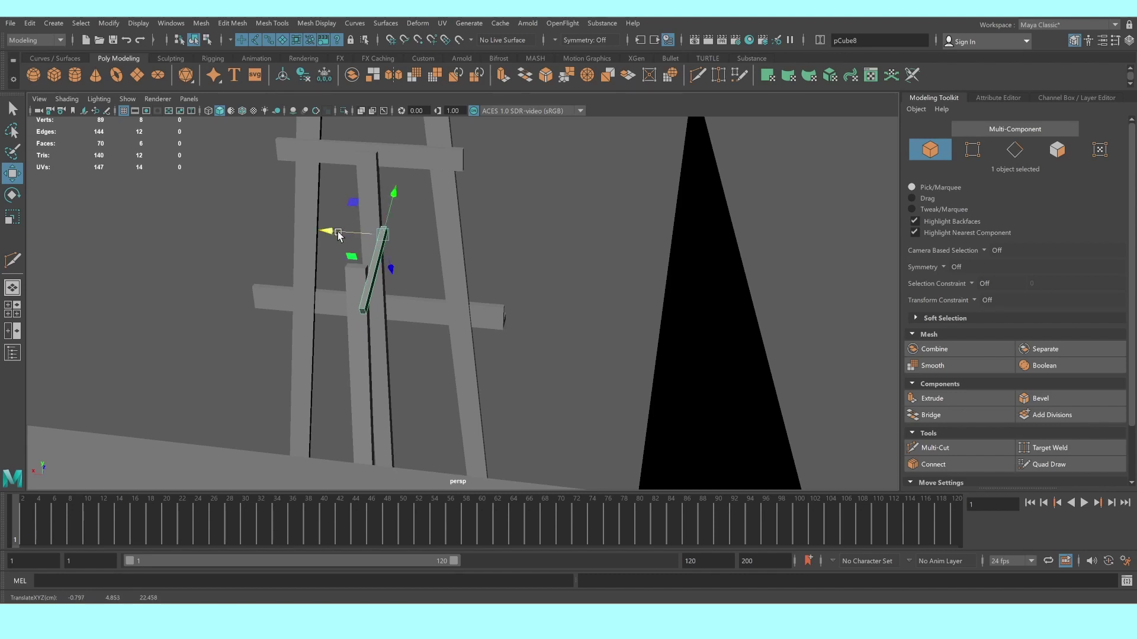
pyautogui.keyDown('alt'); pyautogui.moveTo(338, 235); pyautogui.dragTo(404, 263); pyautogui.keyUp('alt')
pyautogui.press('r')
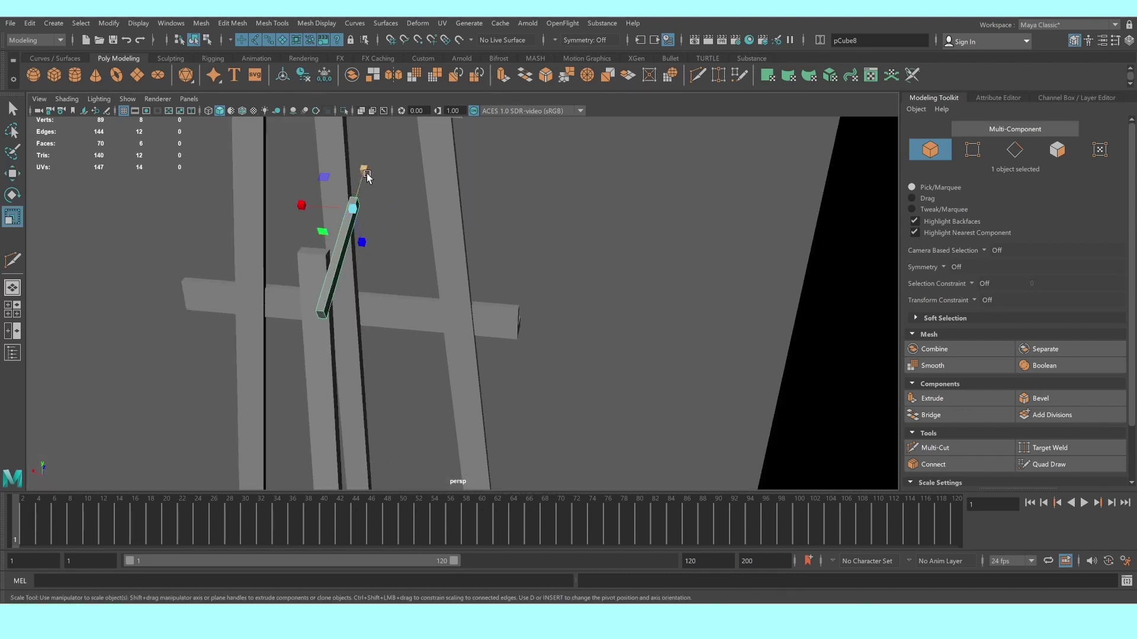
pyautogui.moveTo(367, 177); pyautogui.dragTo(364, 181)
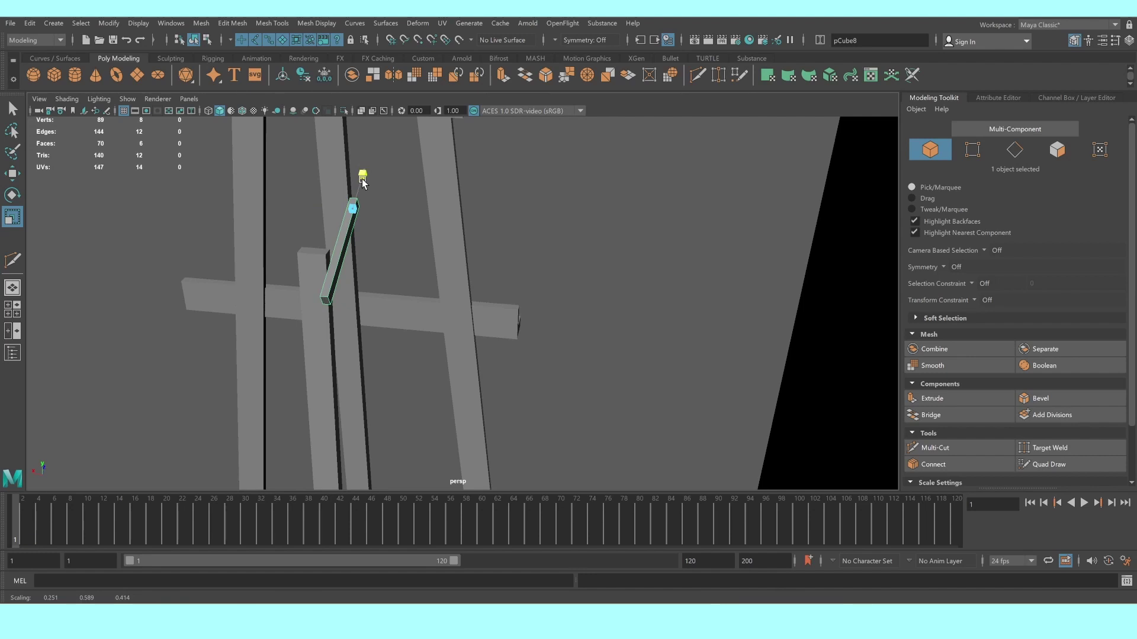
pyautogui.press('w')
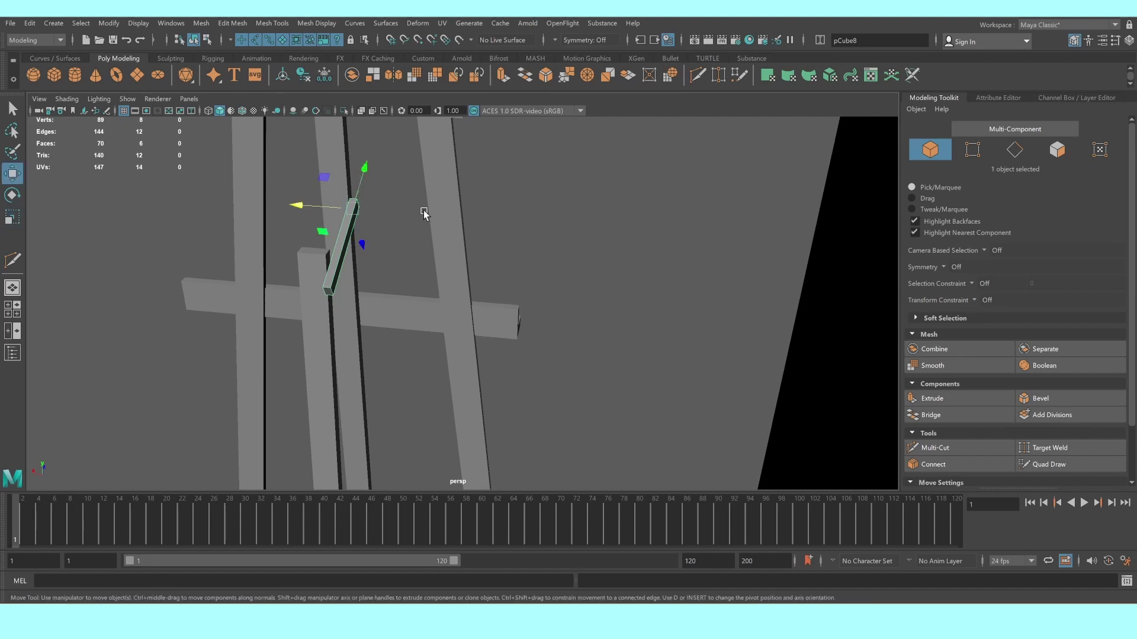
# Slide the bar copy left and raise the copied crossbar near the easel top
pyautogui.moveTo(424, 211)
pyautogui.keyDown('alt'); pyautogui.mouseDown()
pyautogui.moveTo(381, 215)
pyautogui.moveTo(503, 166)
pyautogui.mouseUp(); pyautogui.keyUp('alt')
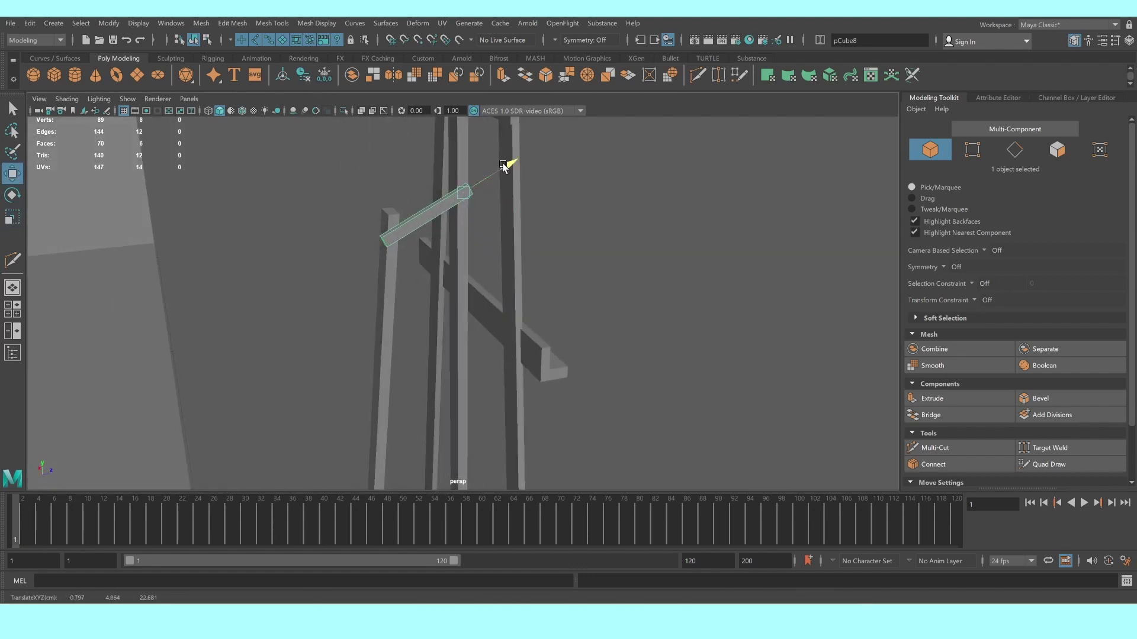
pyautogui.keyDown('alt'); pyautogui.moveTo(434, 189); pyautogui.dragTo(474, 195); pyautogui.keyUp('alt')
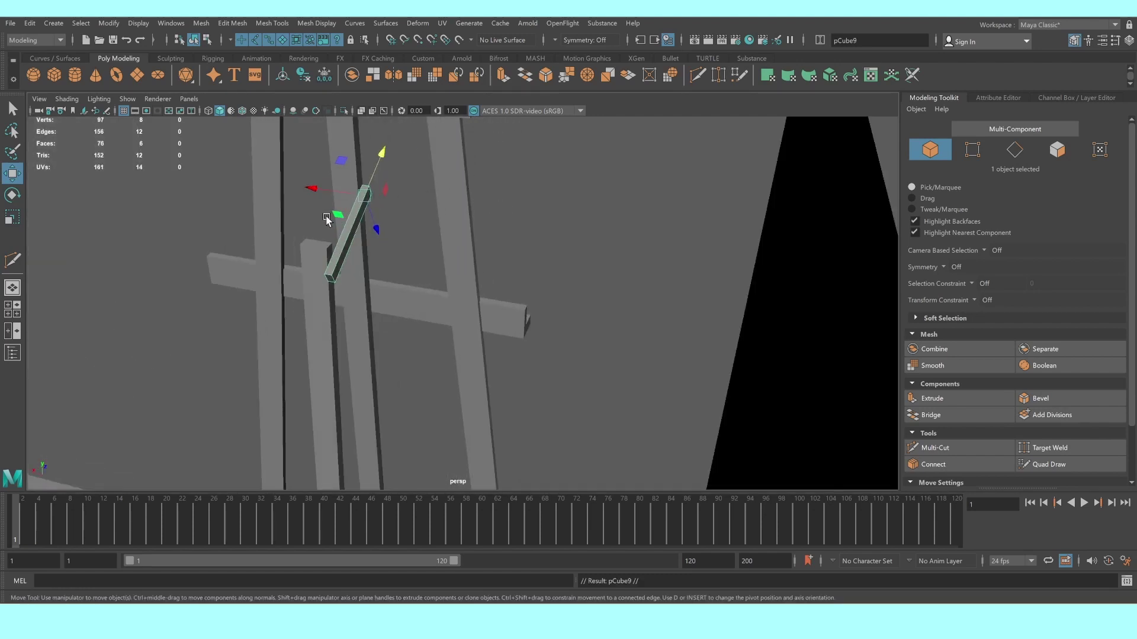
pyautogui.moveTo(326, 219)
pyautogui.keyDown('alt'); pyautogui.mouseDown()
pyautogui.moveTo(264, 228)
pyautogui.moveTo(230, 219)
pyautogui.mouseUp(); pyautogui.keyUp('alt')
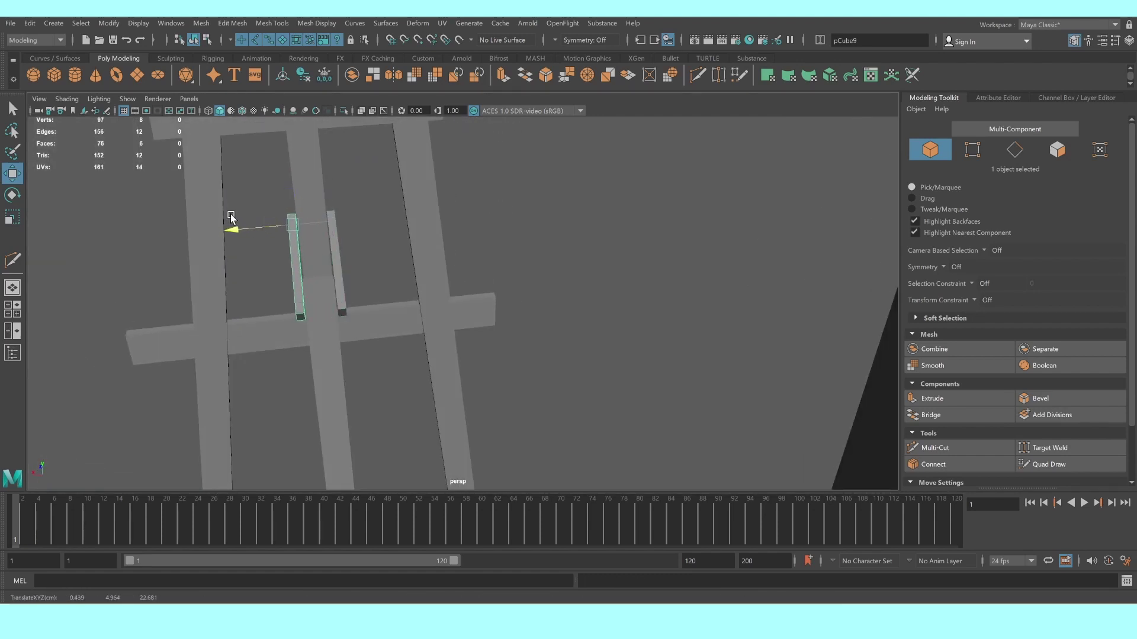
pyautogui.click(480, 217)
pyautogui.moveTo(481, 217)
pyautogui.keyDown('alt'); pyautogui.mouseDown()
pyautogui.moveTo(583, 282)
pyautogui.moveTo(364, 270)
pyautogui.moveTo(489, 274)
pyautogui.moveTo(520, 299)
pyautogui.moveTo(475, 288)
pyautogui.mouseUp(); pyautogui.keyUp('alt')
pyautogui.moveTo(497, 225)
pyautogui.keyDown('alt'); pyautogui.mouseDown()
pyautogui.moveTo(499, 163)
pyautogui.moveTo(489, 330)
pyautogui.mouseUp(); pyautogui.keyUp('alt')
# Duplicate the crossbar and lengthen the copy along X across the lower legs
pyautogui.hotkey('ctrl', 'd')
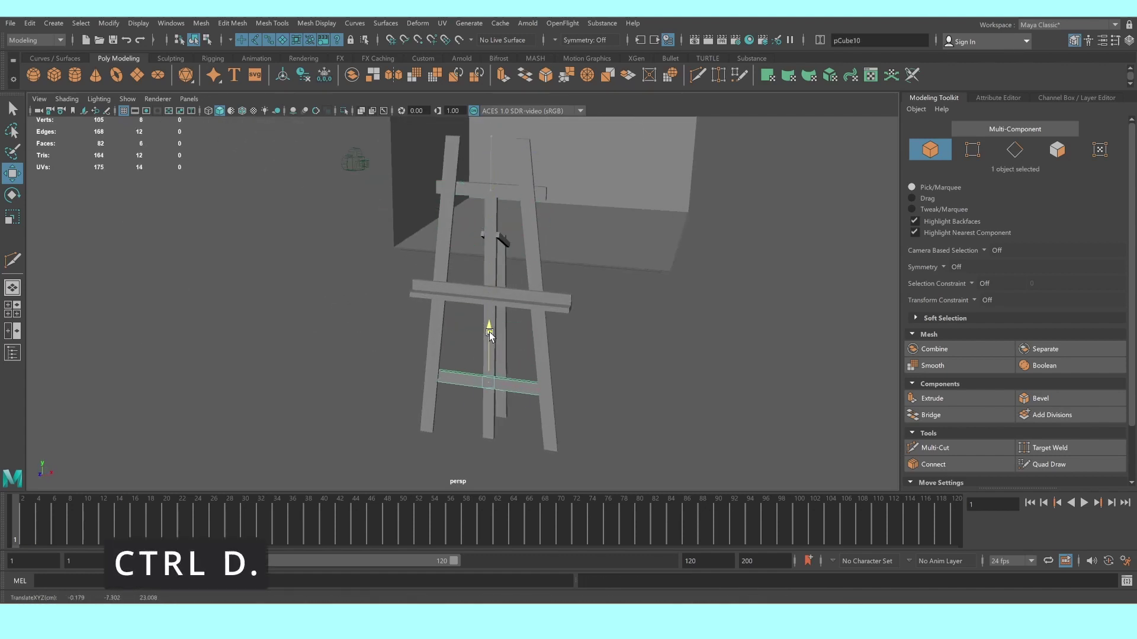
pyautogui.press('f')
pyautogui.scroll(-3, 509, 337)
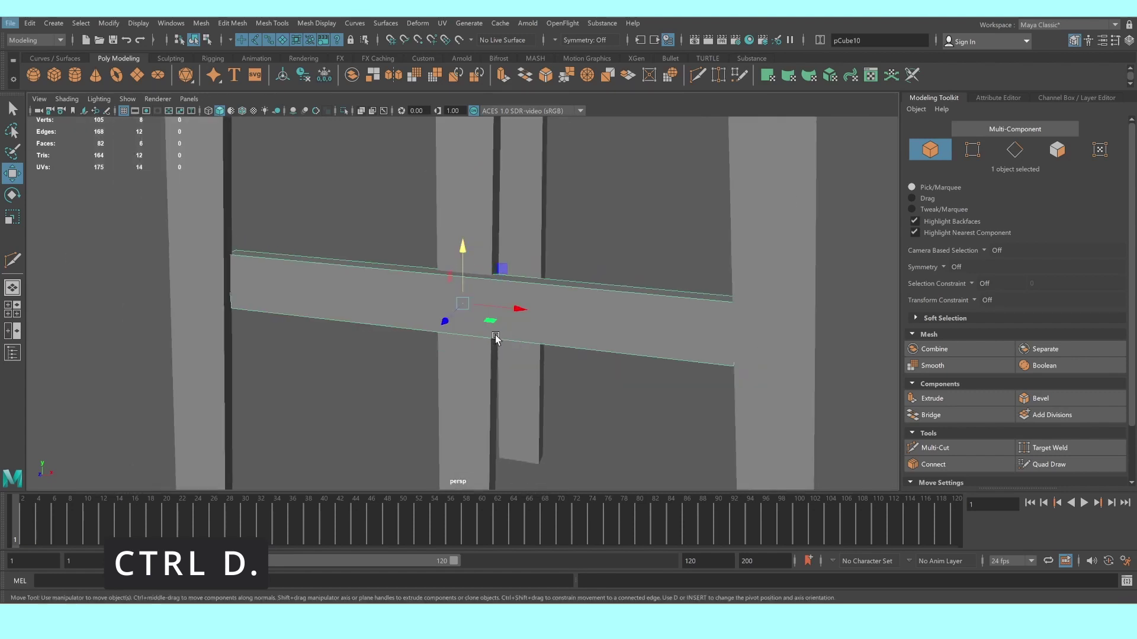
pyautogui.scroll(-2, 503, 313)
pyautogui.press('r')
pyautogui.moveTo(515, 307)
pyautogui.mouseDown()
pyautogui.moveTo(558, 330)
pyautogui.moveTo(495, 325)
pyautogui.moveTo(510, 290)
pyautogui.moveTo(525, 310)
pyautogui.moveTo(470, 303)
pyautogui.moveTo(454, 195)
pyautogui.mouseUp()
# Marquee-select all easel pieces, undoing an accidental stretch
pyautogui.click(510, 290)
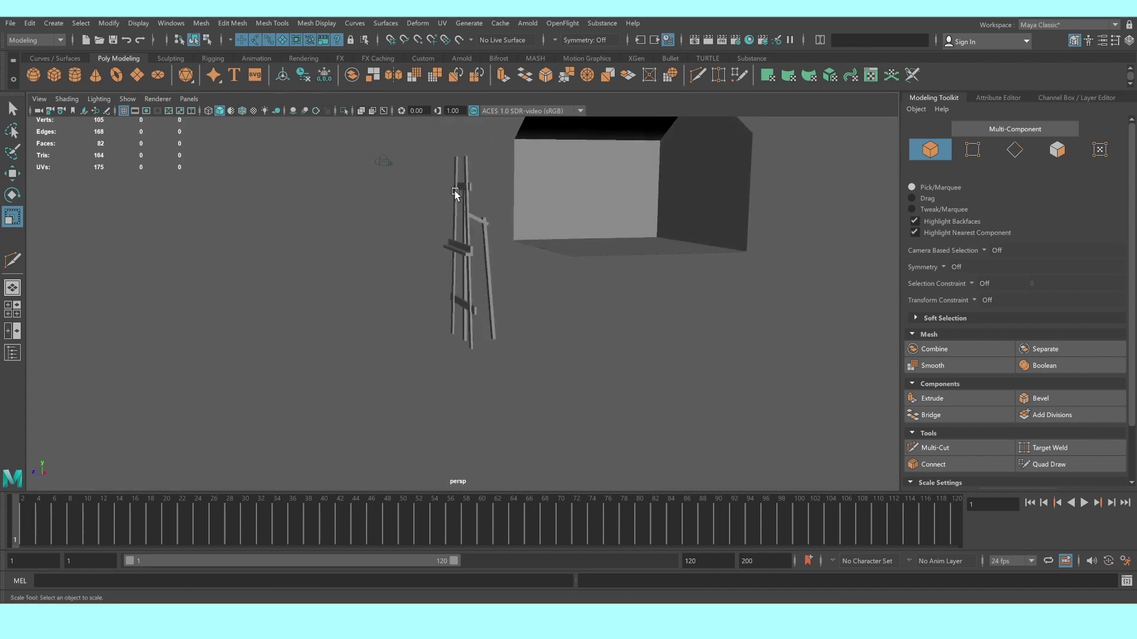
pyautogui.moveTo(473, 232); pyautogui.dragTo(498, 382)
pyautogui.moveTo(460, 244); pyautogui.dragTo(460, 225)
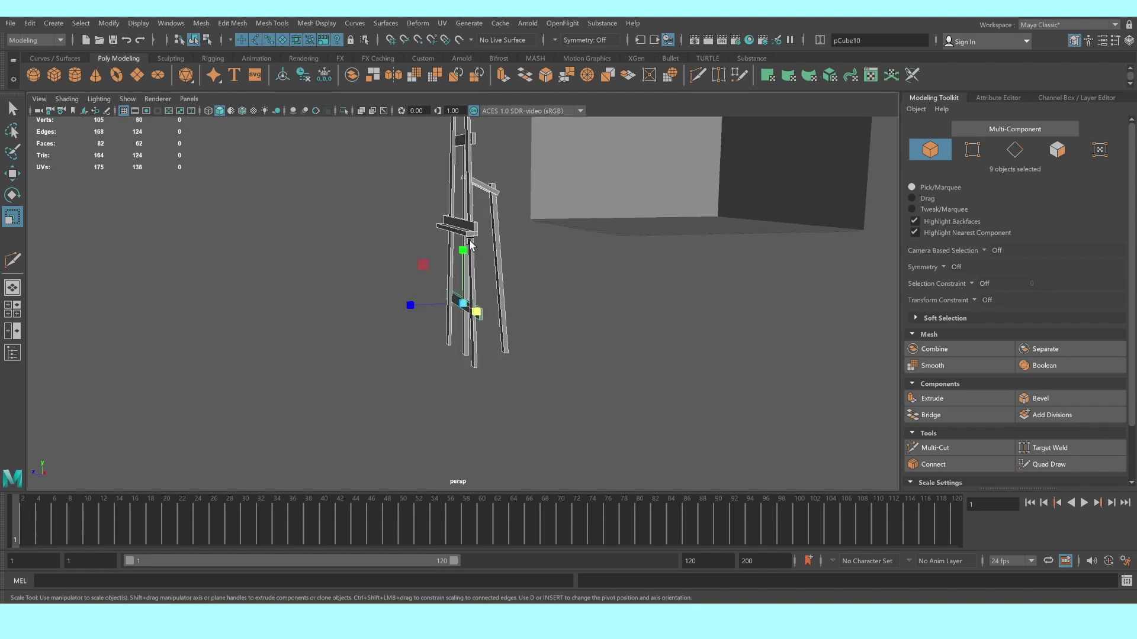
pyautogui.hotkey('ctrl', 'z')
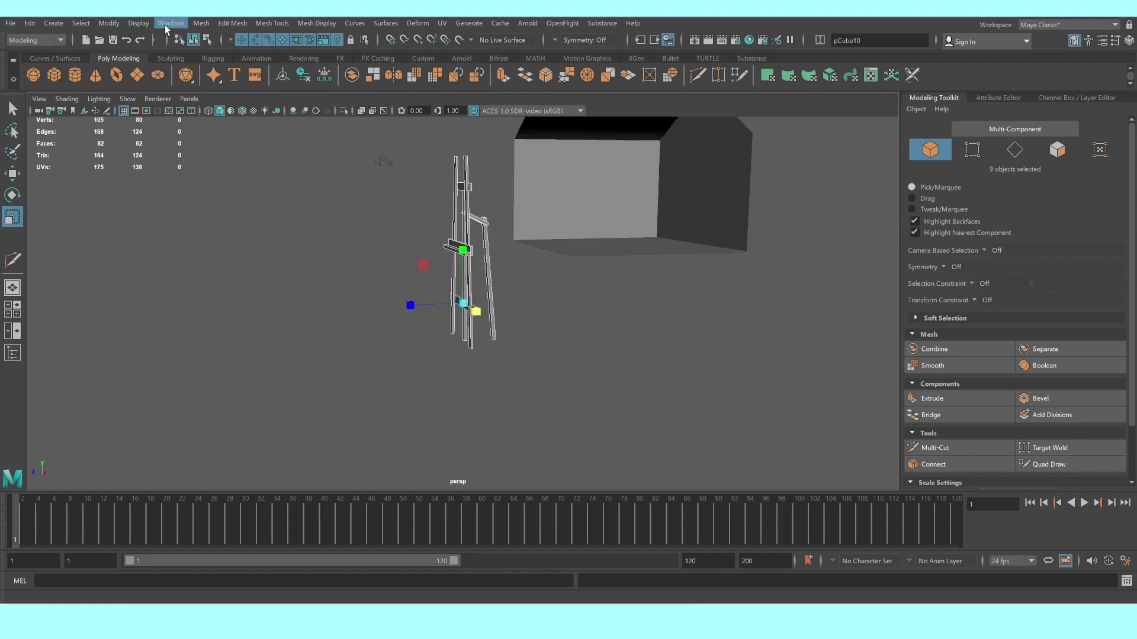
# Group pCube2–pCube10 into group1 with the Outliner open and centre its pivot
pyautogui.click(166, 24)
pyautogui.click(180, 160)
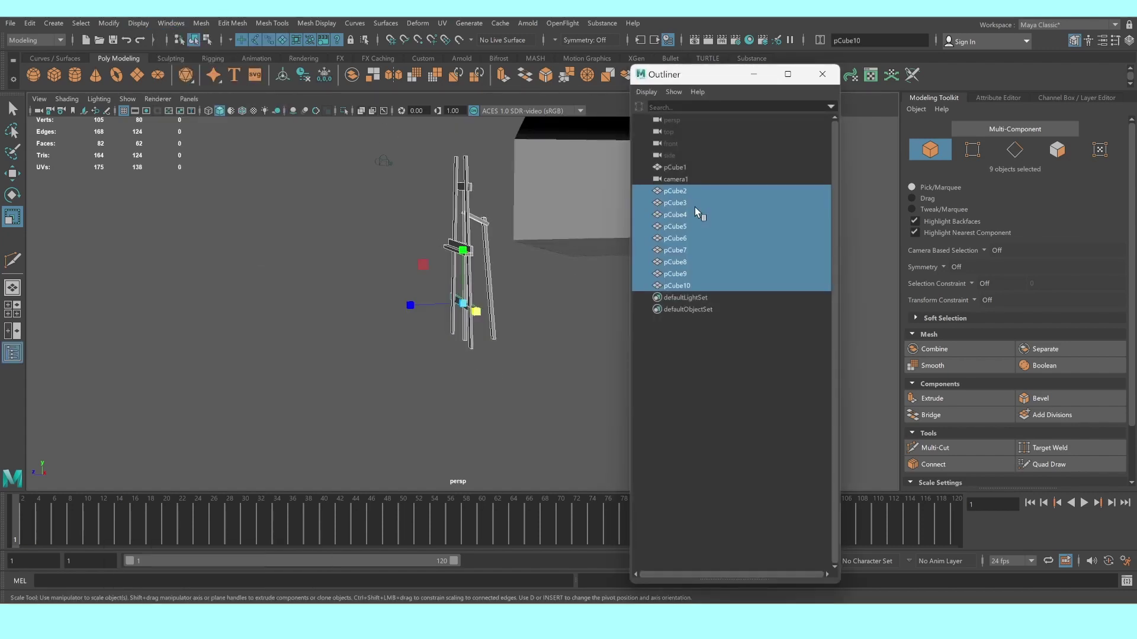
pyautogui.hotkey('ctrl', 'g')
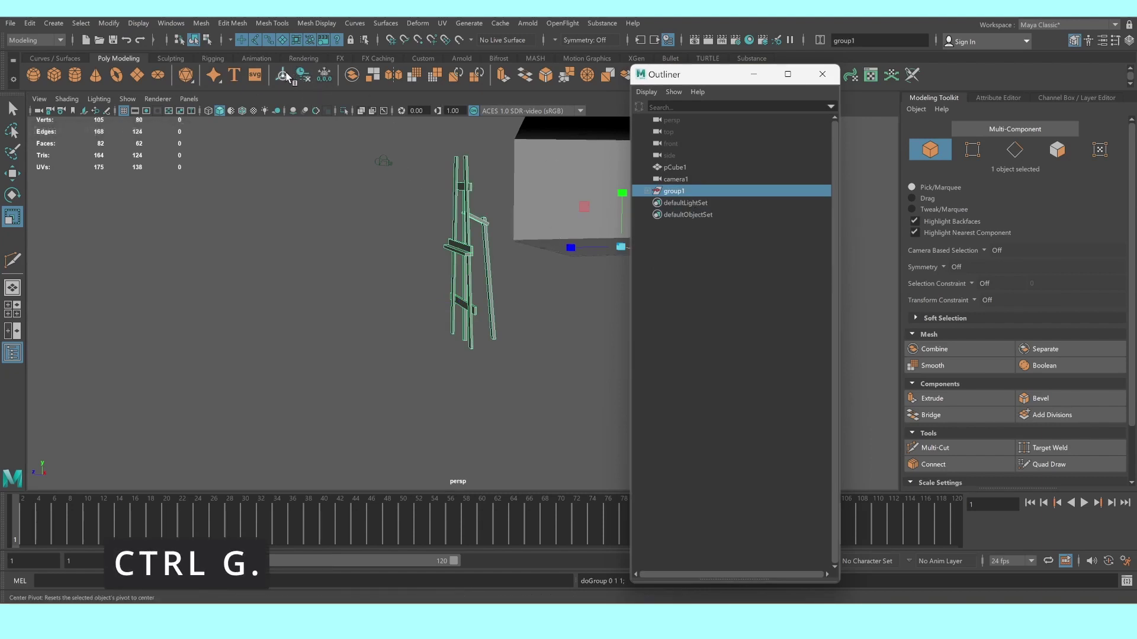
pyautogui.click(287, 77)
# In a wireframe top view, move the easel group along Z into the house
pyautogui.press('w')
pyautogui.press('space')
pyautogui.press('space')
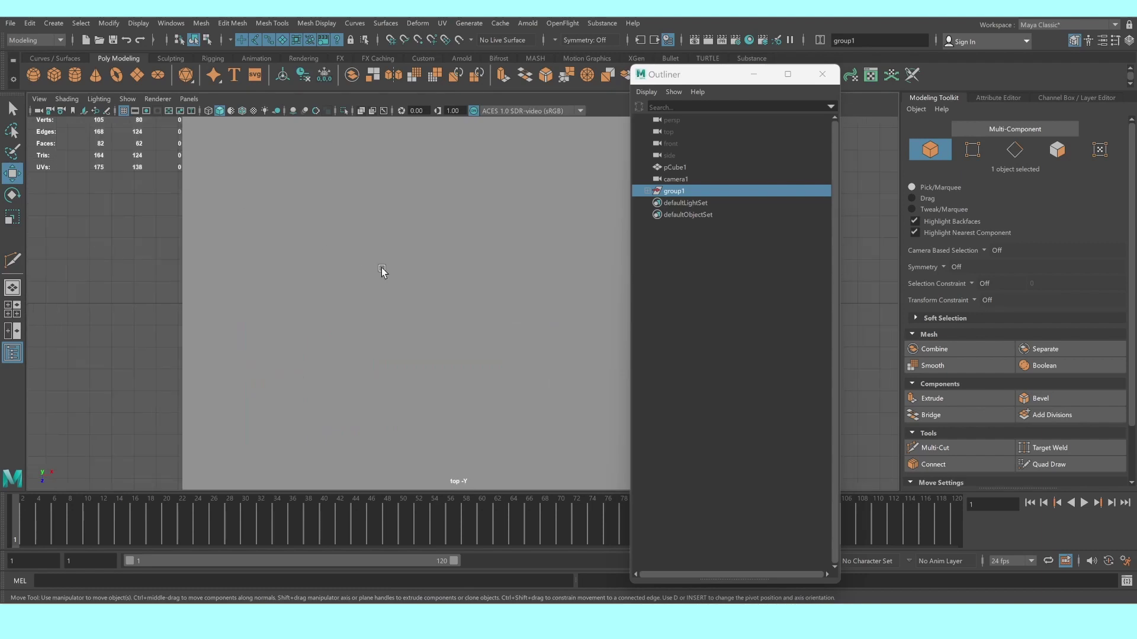
pyautogui.scroll(-3, 385, 270)
pyautogui.scroll(-2, 388, 268)
pyautogui.press('4')
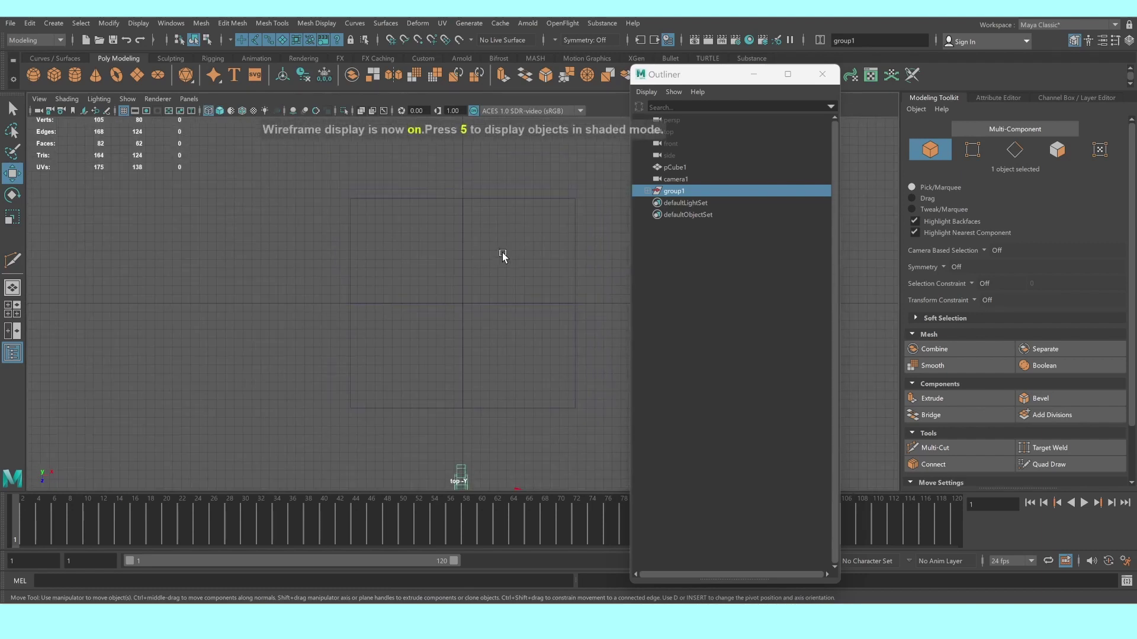
pyautogui.click(754, 74)
pyautogui.keyDown('alt'); pyautogui.moveTo(447, 482); pyautogui.dragTo(451, 429, button='middle'); pyautogui.keyUp('alt')
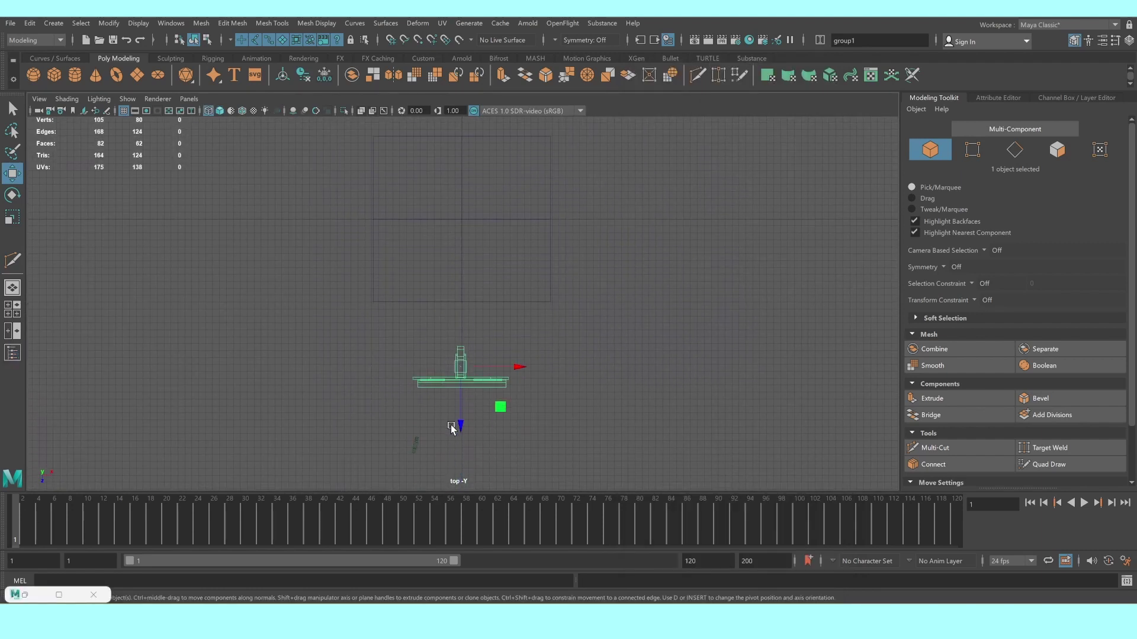
pyautogui.moveTo(451, 429); pyautogui.dragTo(479, 266)
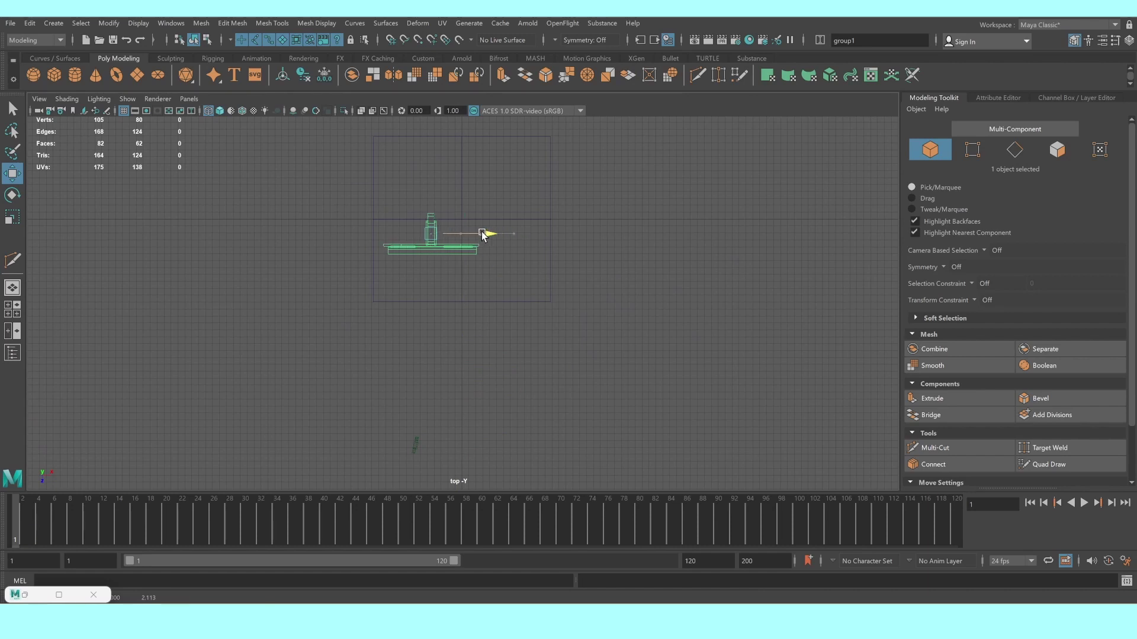
pyautogui.click(556, 330)
pyautogui.press('space')
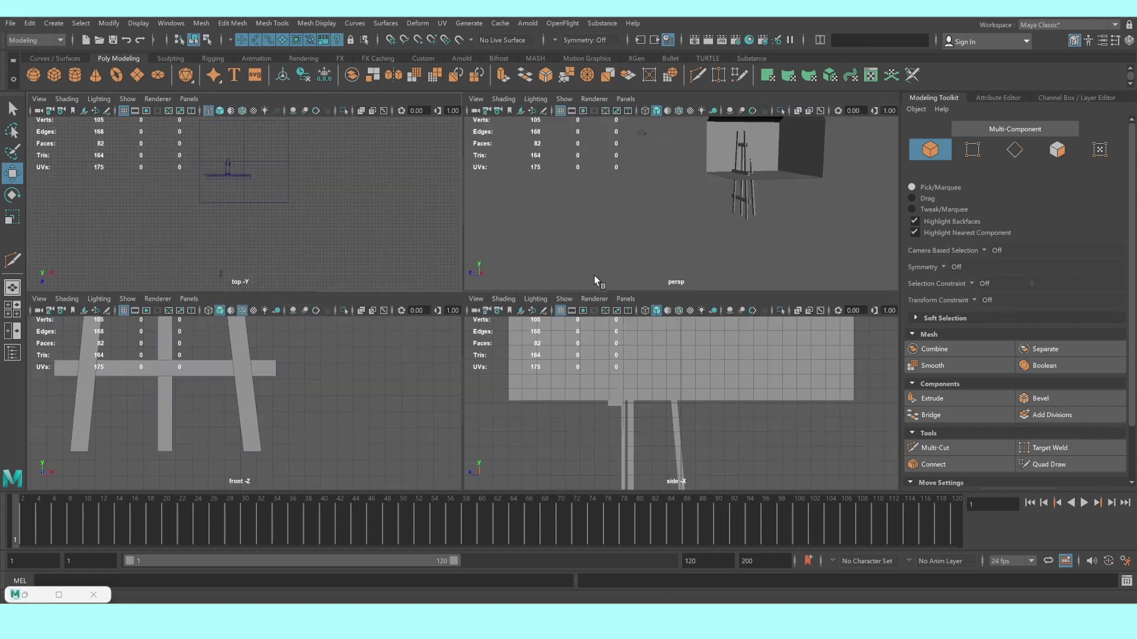
# Maximise the perspective view and select group1 in the Outliner, framing it
pyautogui.press('space')
pyautogui.press('space')
pyautogui.press('space')
pyautogui.keyDown('alt'); pyautogui.moveTo(568, 302); pyautogui.dragTo(259, 116, button='right'); pyautogui.keyUp('alt')
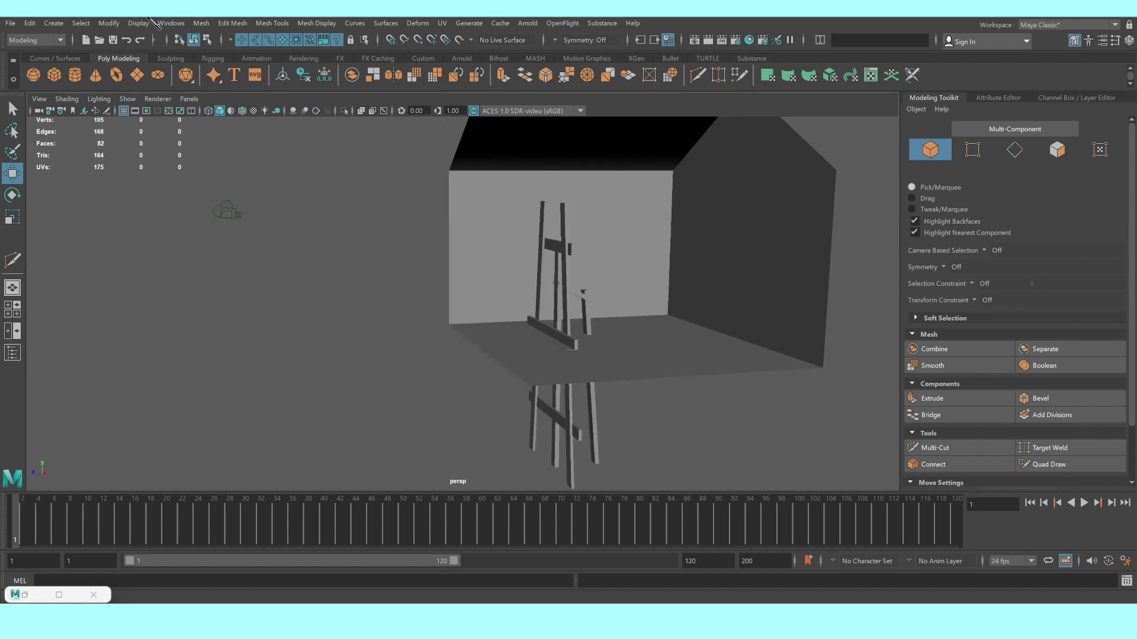
pyautogui.click(171, 23)
pyautogui.click(212, 170)
pyautogui.click(647, 194)
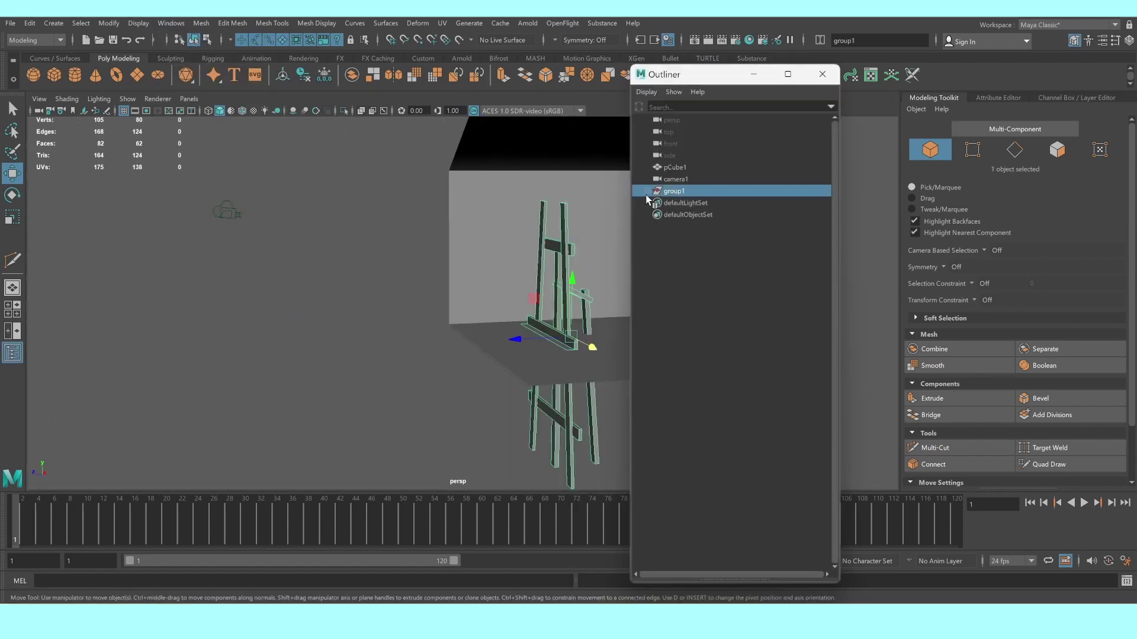
pyautogui.press('f')
# Scale the easel group to about half, move it up and forward, and rotate it 75° on Y
pyautogui.moveTo(368, 234)
pyautogui.keyDown('alt'); pyautogui.mouseDown()
pyautogui.moveTo(398, 331)
pyautogui.moveTo(256, 367)
pyautogui.mouseUp(); pyautogui.keyUp('alt')
pyautogui.press('r')
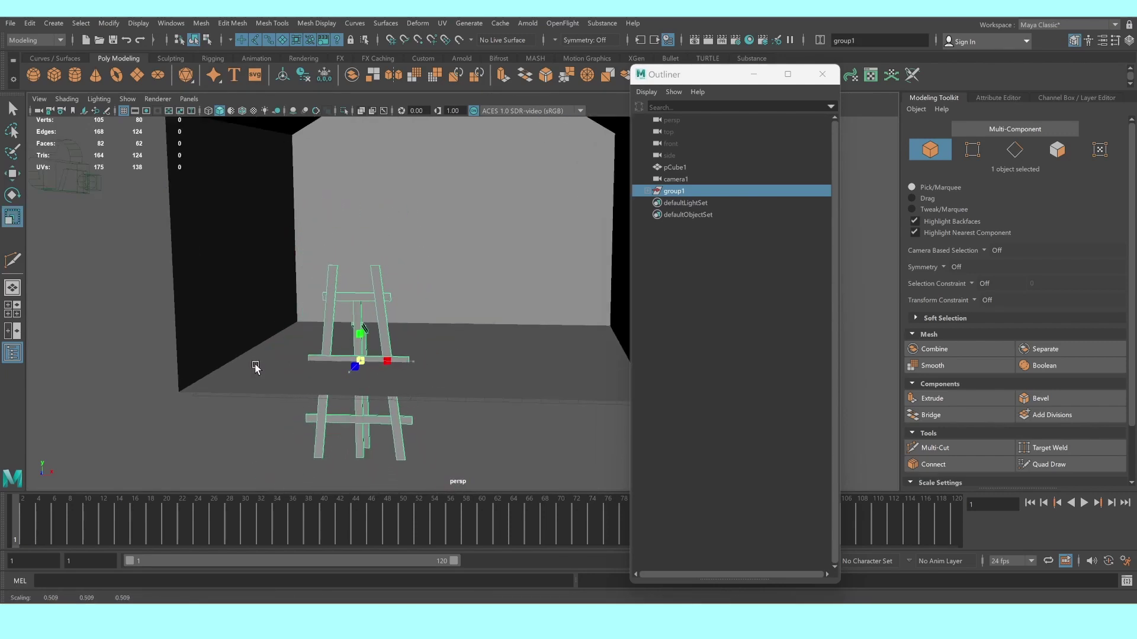
pyautogui.press('w')
pyautogui.moveTo(360, 307)
pyautogui.mouseDown()
pyautogui.moveTo(377, 207)
pyautogui.moveTo(415, 248)
pyautogui.mouseUp()
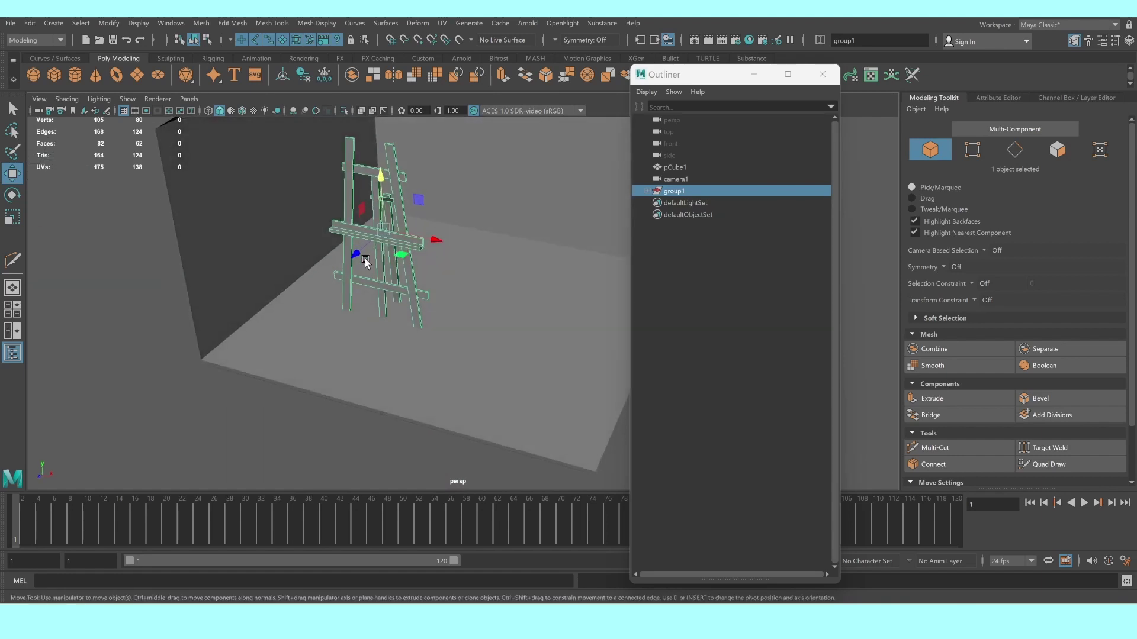
pyautogui.moveTo(348, 261)
pyautogui.mouseDown()
pyautogui.moveTo(319, 278)
pyautogui.moveTo(397, 268)
pyautogui.moveTo(338, 242)
pyautogui.moveTo(108, 203)
pyautogui.moveTo(152, 208)
pyautogui.moveTo(163, 237)
pyautogui.mouseUp()
pyautogui.press('e')
pyautogui.press('w')
# Select camera1 and look through it in the viewport
pyautogui.click(172, 249)
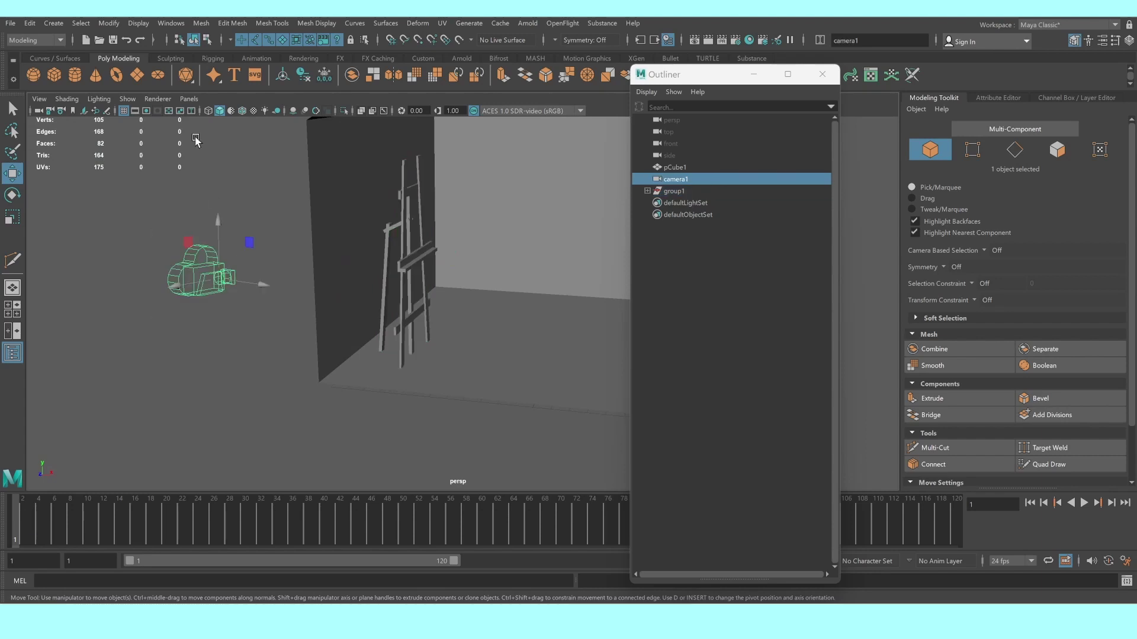
pyautogui.click(188, 99)
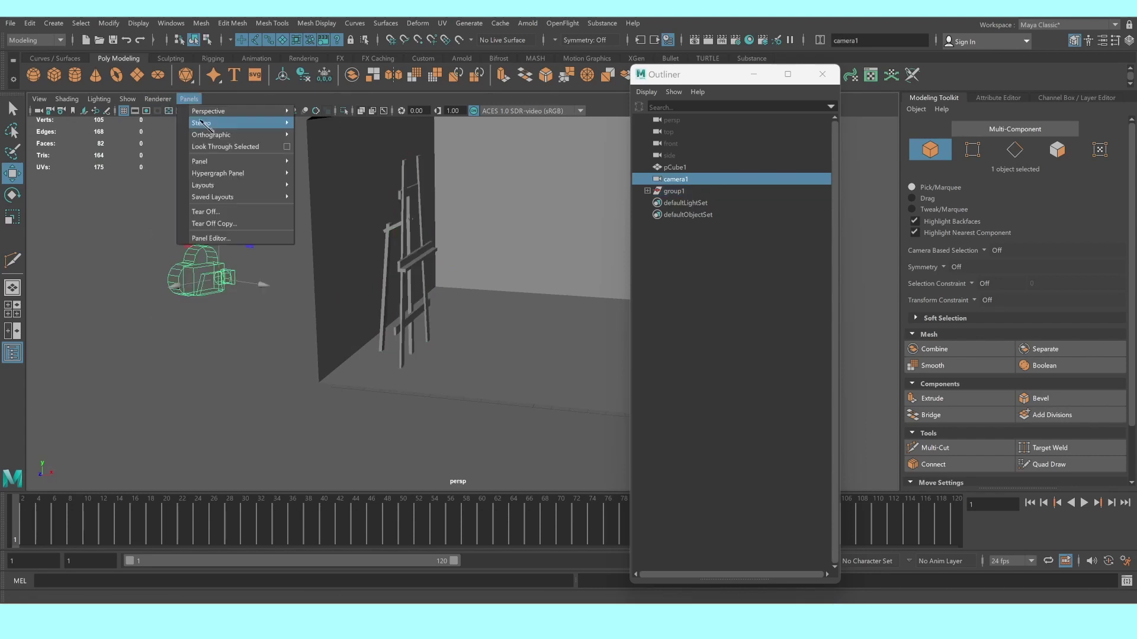
pyautogui.click(223, 145)
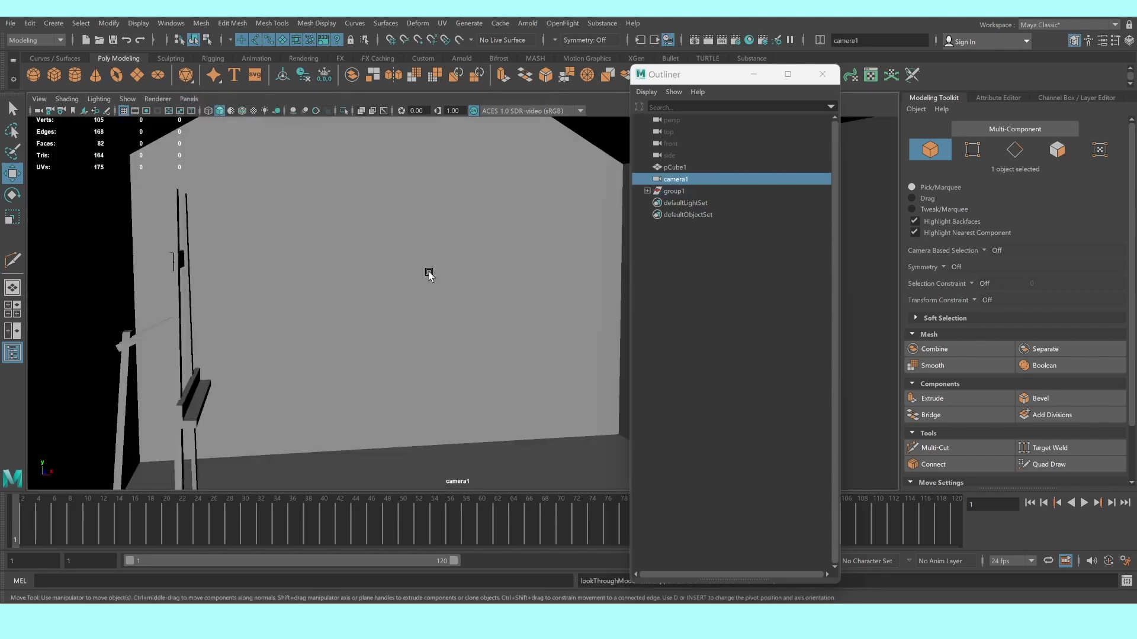
pyautogui.click(754, 74)
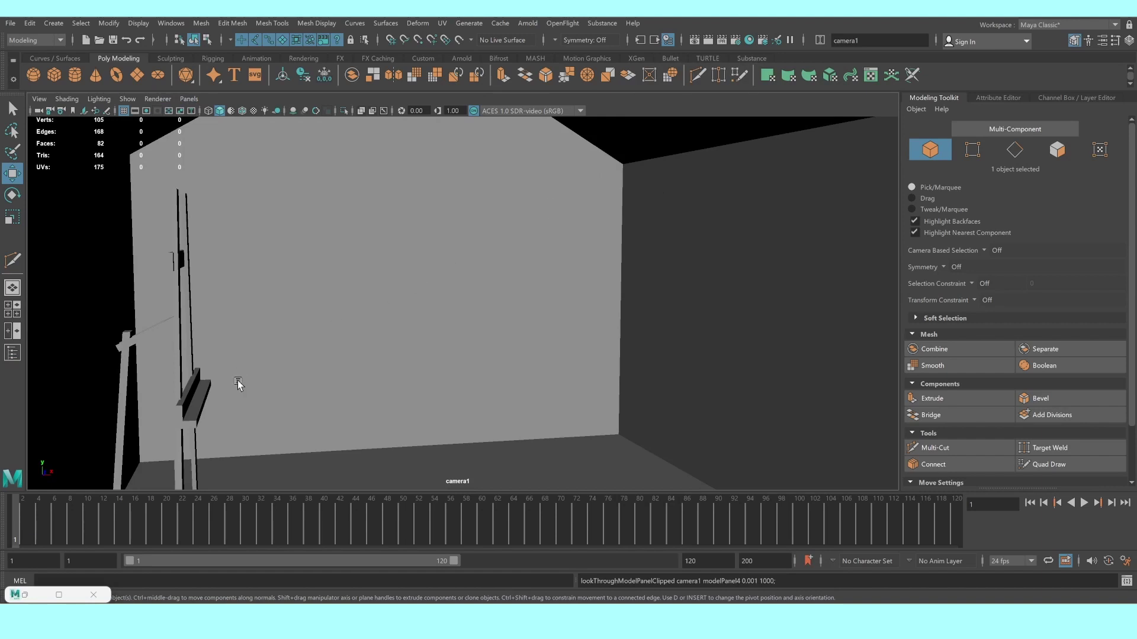
# Reselect group1 and move and rotate the easel to about 80° for camera1's shot
pyautogui.click(180, 357)
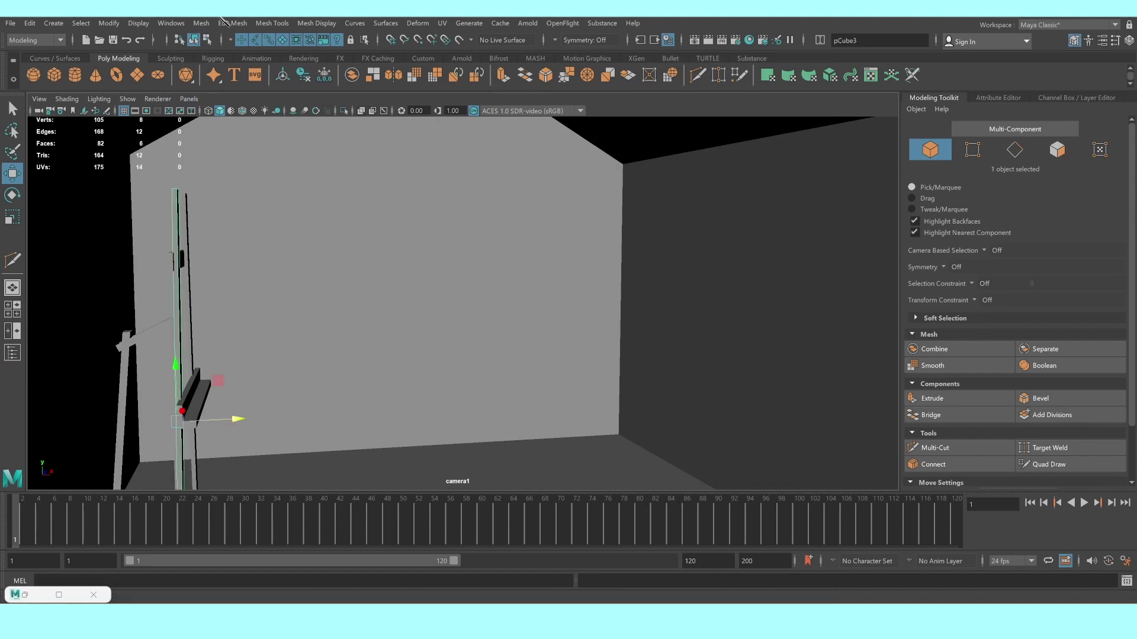
pyautogui.click(164, 24)
pyautogui.click(181, 166)
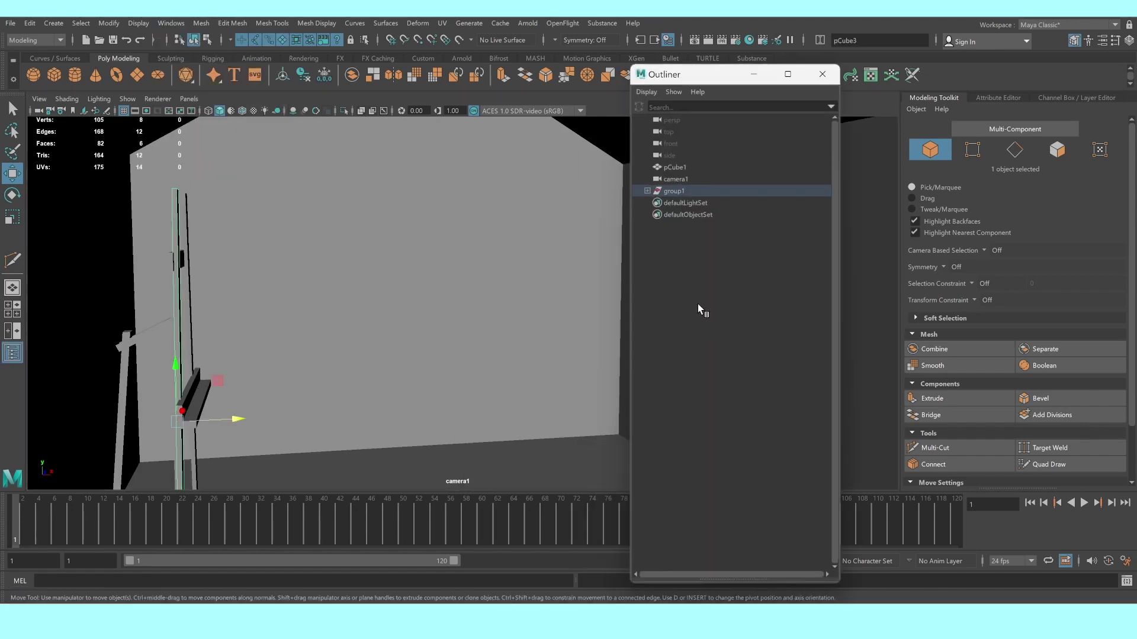
pyautogui.moveTo(690, 195); pyautogui.dragTo(242, 379)
pyautogui.moveTo(159, 395)
pyautogui.mouseDown()
pyautogui.moveTo(169, 372)
pyautogui.moveTo(191, 391)
pyautogui.mouseUp()
pyautogui.press('e')
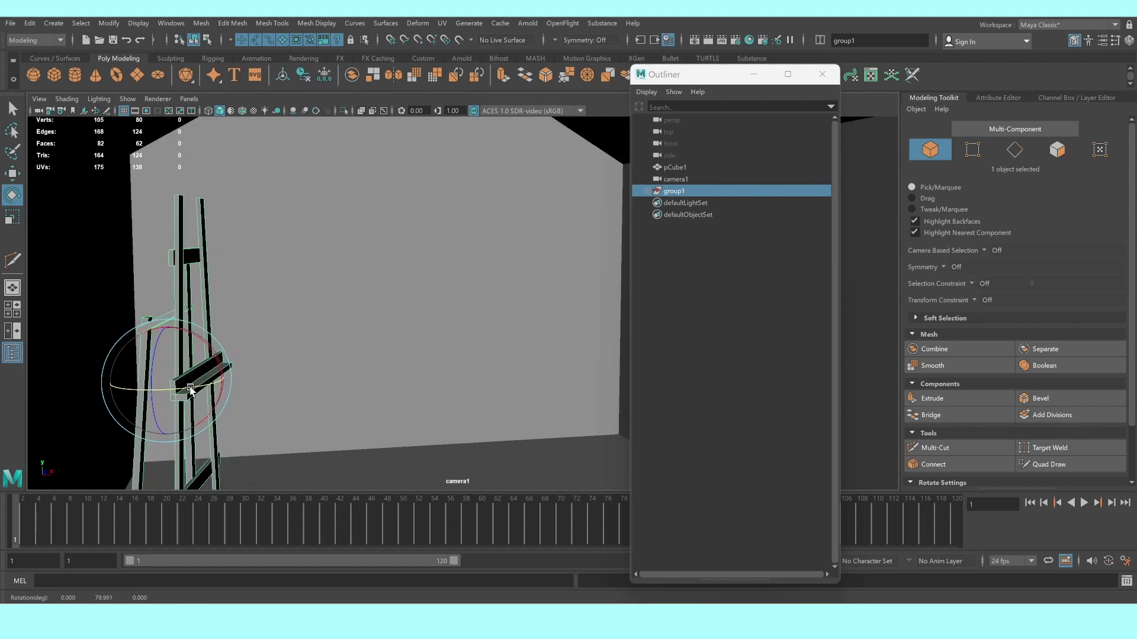
pyautogui.press('w')
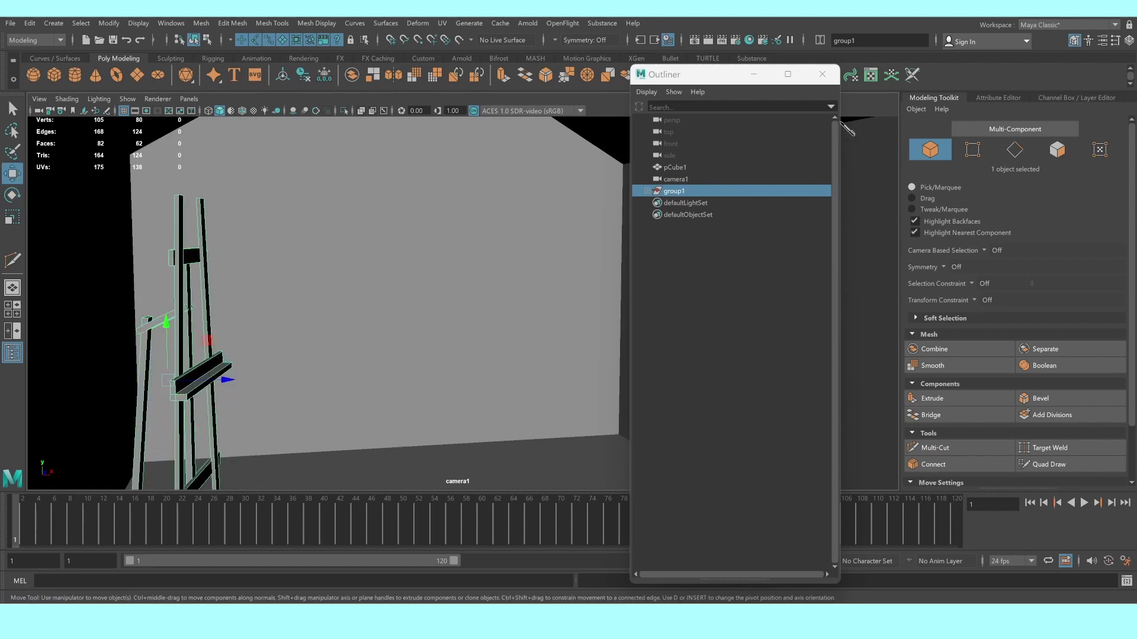
# Switch the viewport back to the persp camera
pyautogui.click(754, 74)
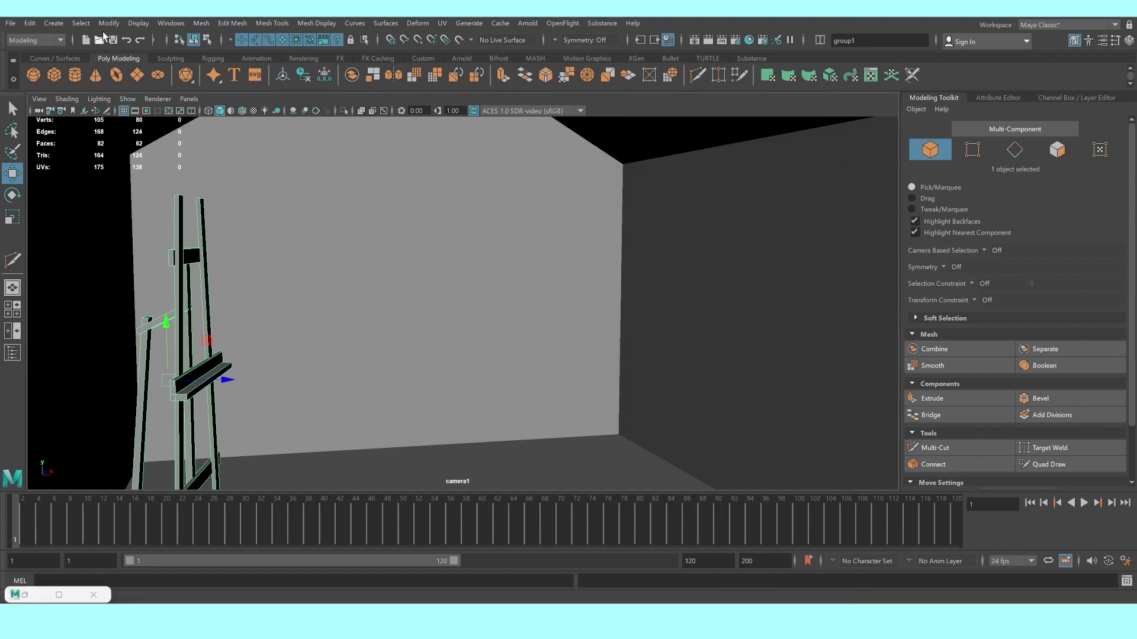
pyautogui.click(171, 23)
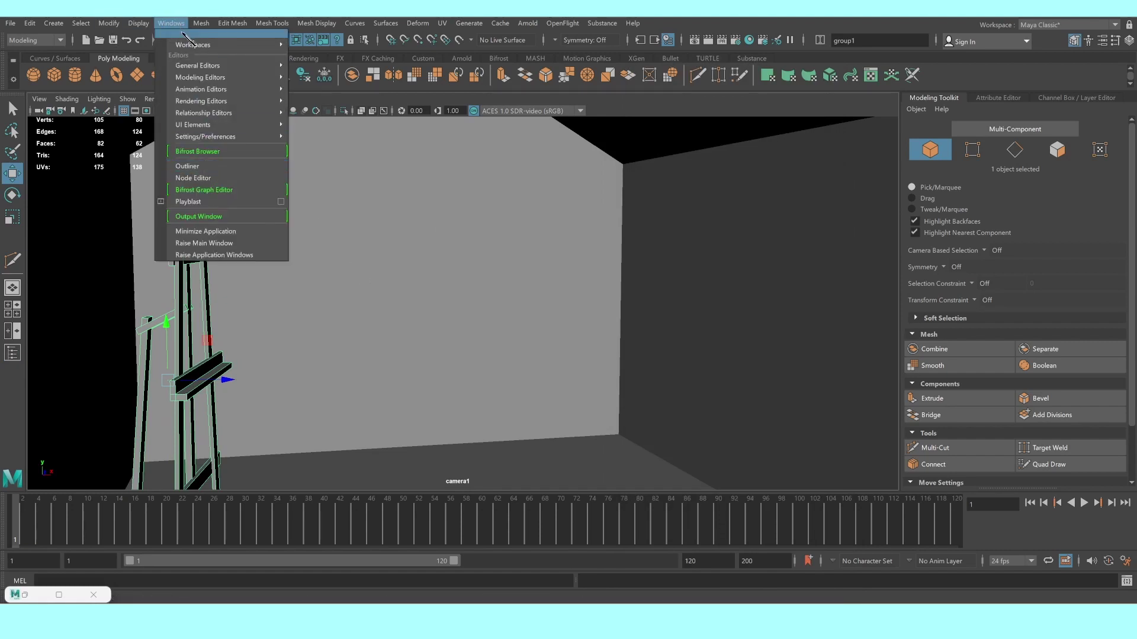
pyautogui.click(193, 99)
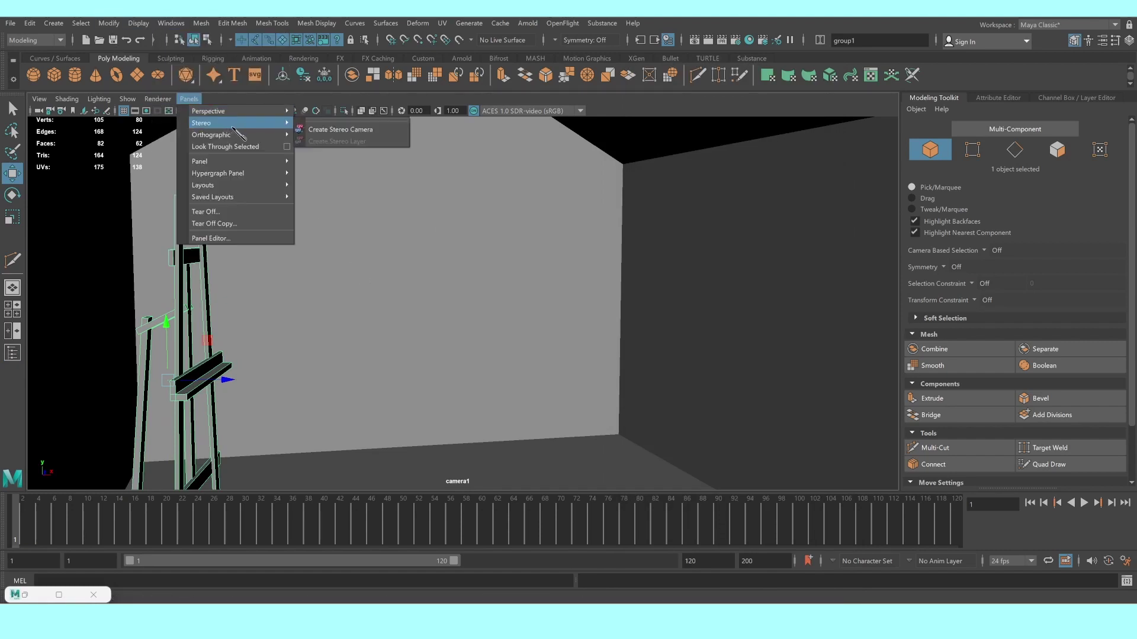
pyautogui.click(319, 113)
# Enlarge the new cube pCube11 and flatten it along Z into a thin panel
pyautogui.scroll(-5, 473, 278)
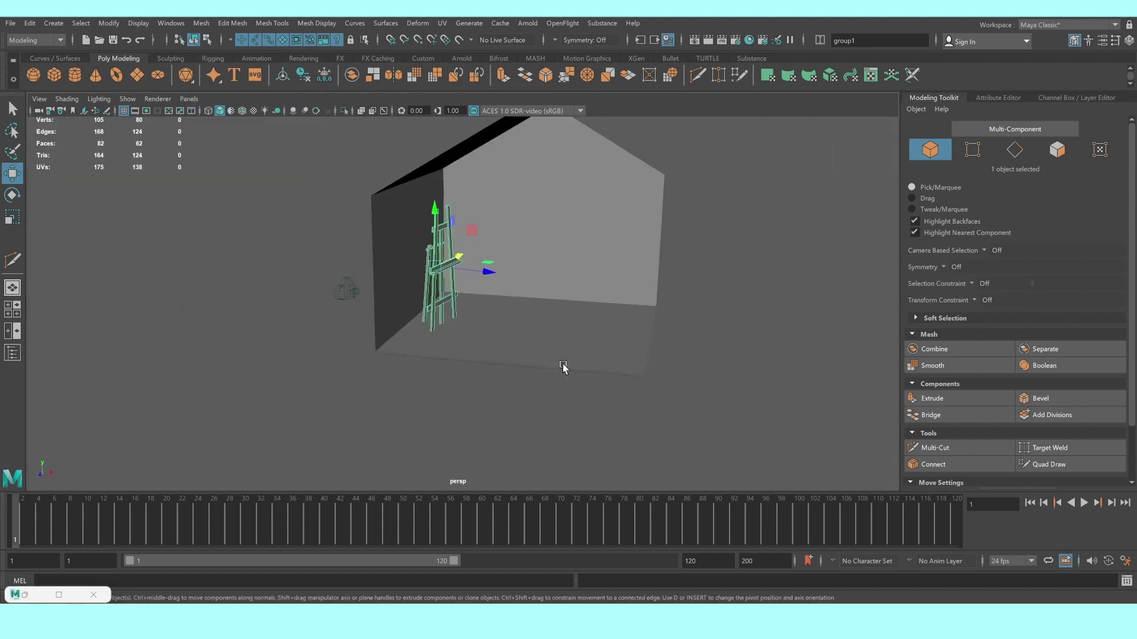
pyautogui.click(487, 299)
pyautogui.moveTo(488, 300)
pyautogui.keyDown('alt'); pyautogui.mouseDown()
pyautogui.moveTo(409, 349)
pyautogui.moveTo(426, 351)
pyautogui.mouseUp(); pyautogui.keyUp('alt')
pyautogui.scroll(3, 407, 339)
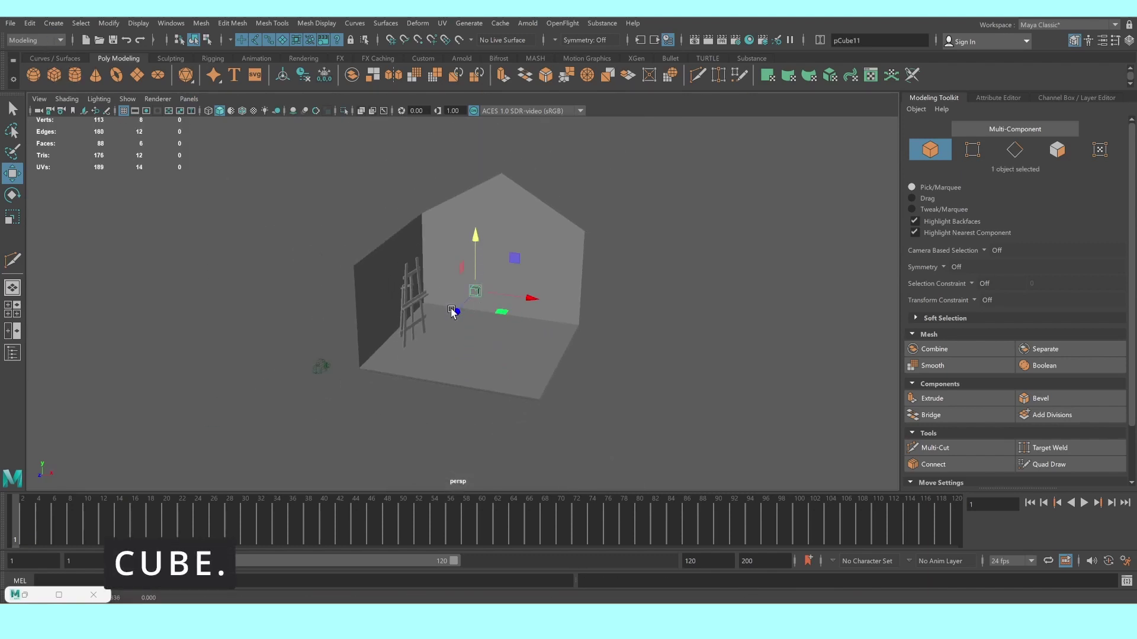
pyautogui.scroll(5, 355, 390)
pyautogui.scroll(5, 355, 391)
pyautogui.press('r')
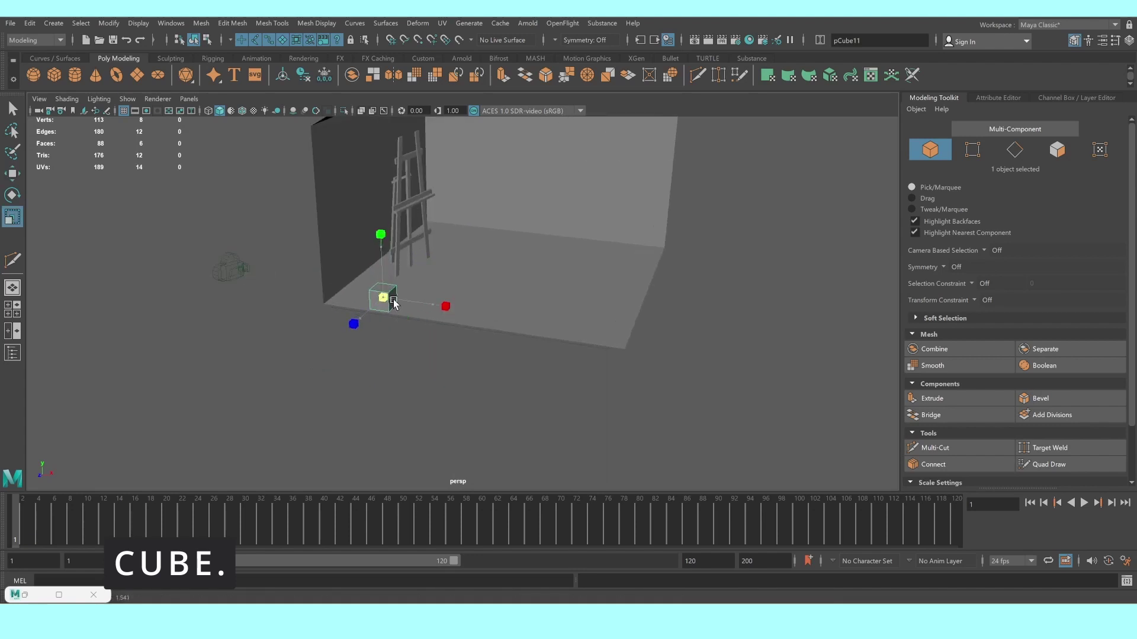
pyautogui.moveTo(390, 296); pyautogui.dragTo(471, 315)
pyautogui.moveTo(352, 320); pyautogui.dragTo(403, 301)
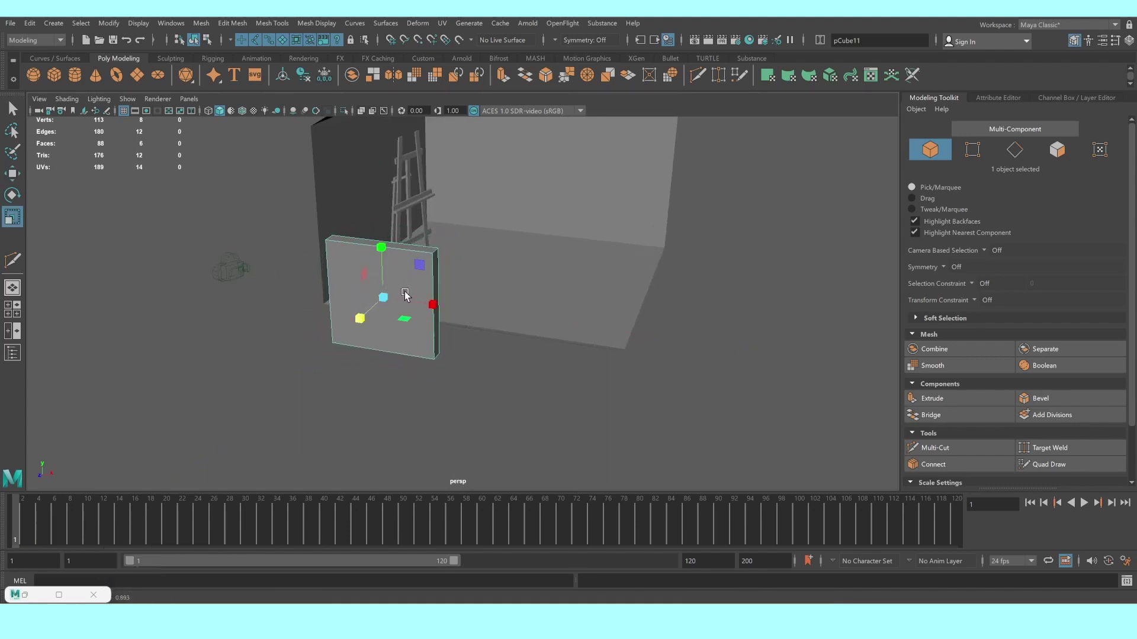
# View the panel from the side and switch to face selection
pyautogui.scroll(2, 405, 295)
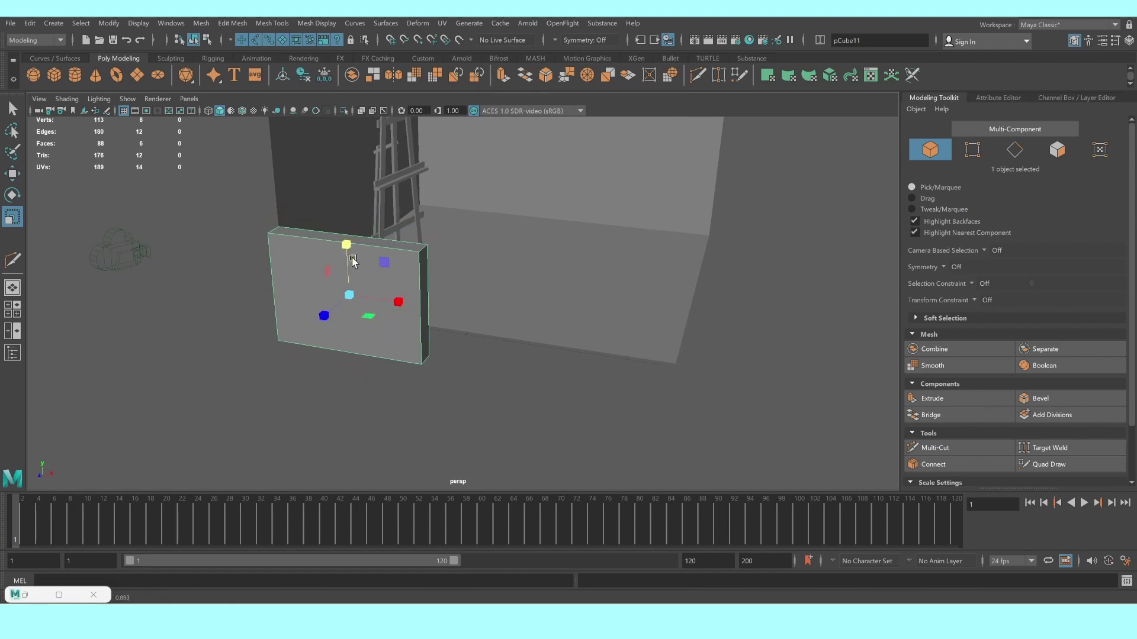
pyautogui.moveTo(358, 258)
pyautogui.keyDown('alt'); pyautogui.mouseDown()
pyautogui.moveTo(312, 282)
pyautogui.moveTo(343, 304)
pyautogui.moveTo(304, 249)
pyautogui.mouseUp(); pyautogui.keyUp('alt')
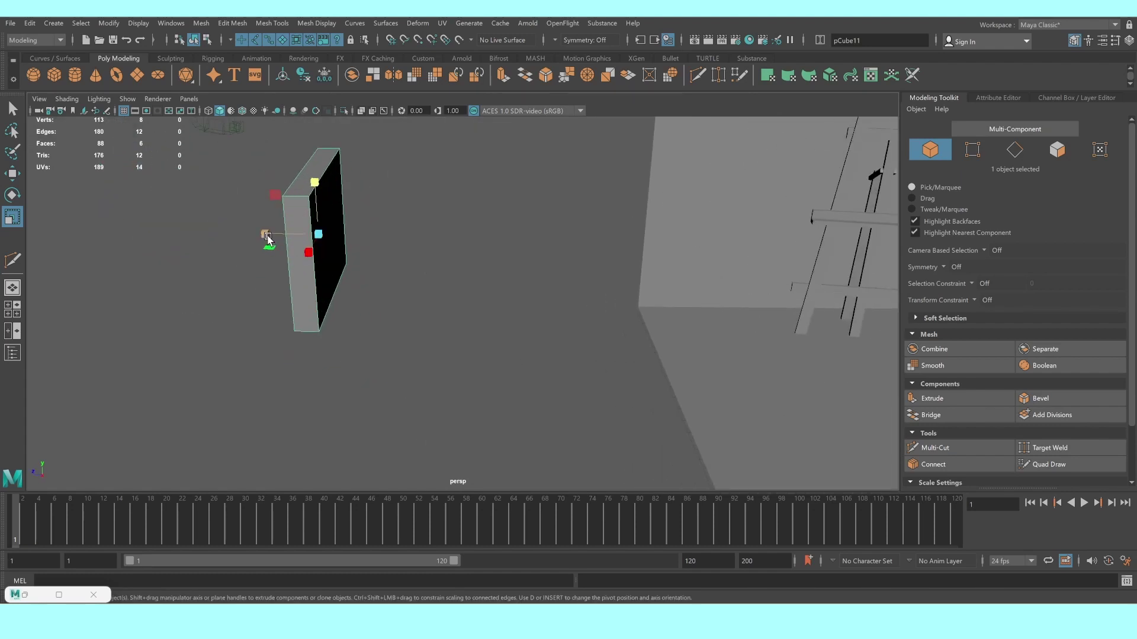
pyautogui.moveTo(267, 237); pyautogui.dragTo(310, 261, button='right')
# Extrude the panel's front face with offset 0.29 to form a border
pyautogui.click(329, 236)
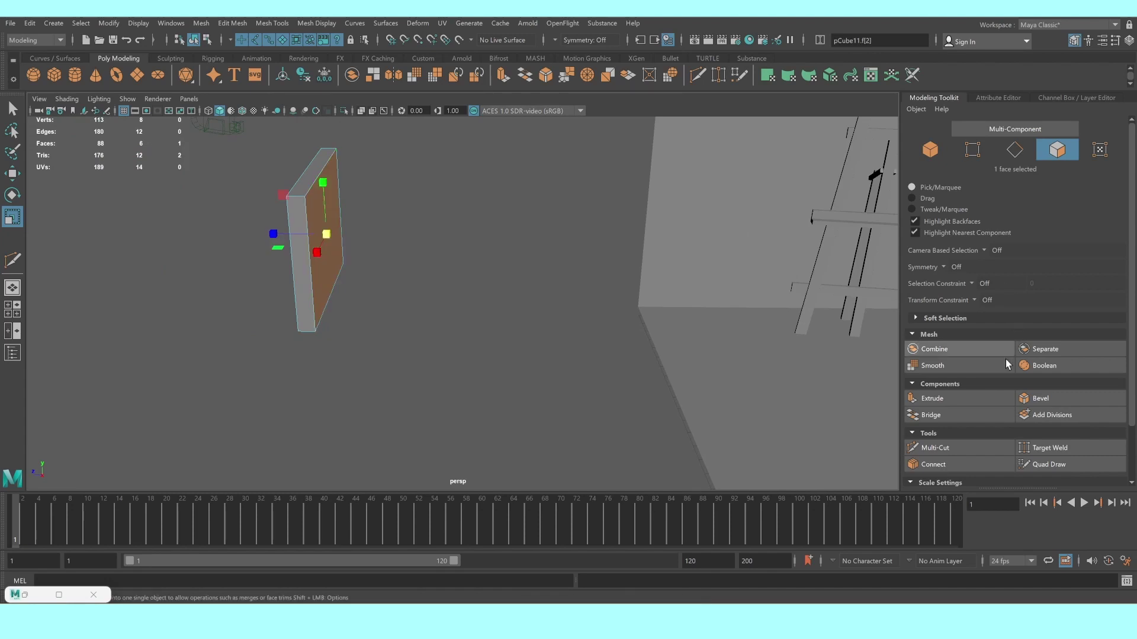
pyautogui.click(964, 398)
pyautogui.keyDown('alt'); pyautogui.moveTo(347, 219); pyautogui.dragTo(330, 222); pyautogui.keyUp('alt')
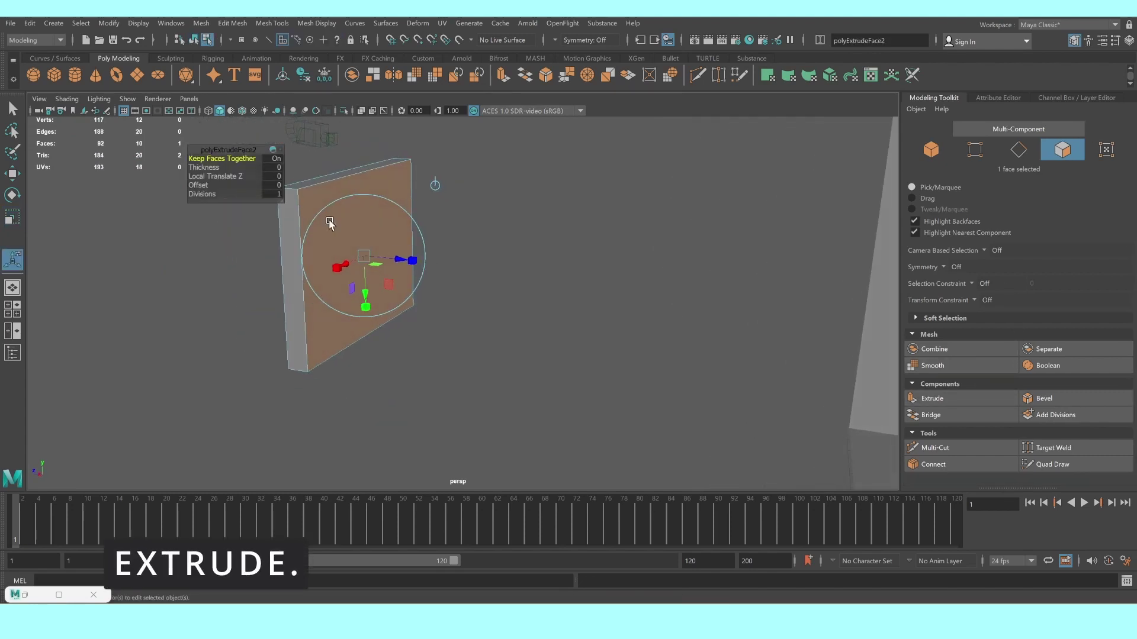
pyautogui.hotkey('ctrl', 'z')
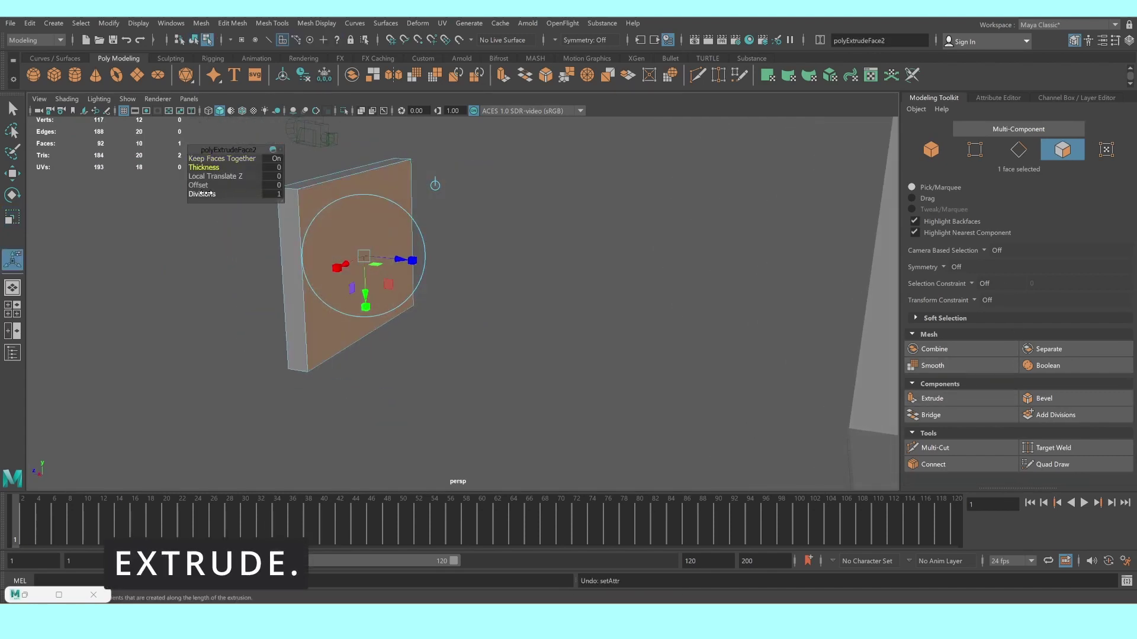
pyautogui.moveTo(202, 185); pyautogui.dragTo(214, 186)
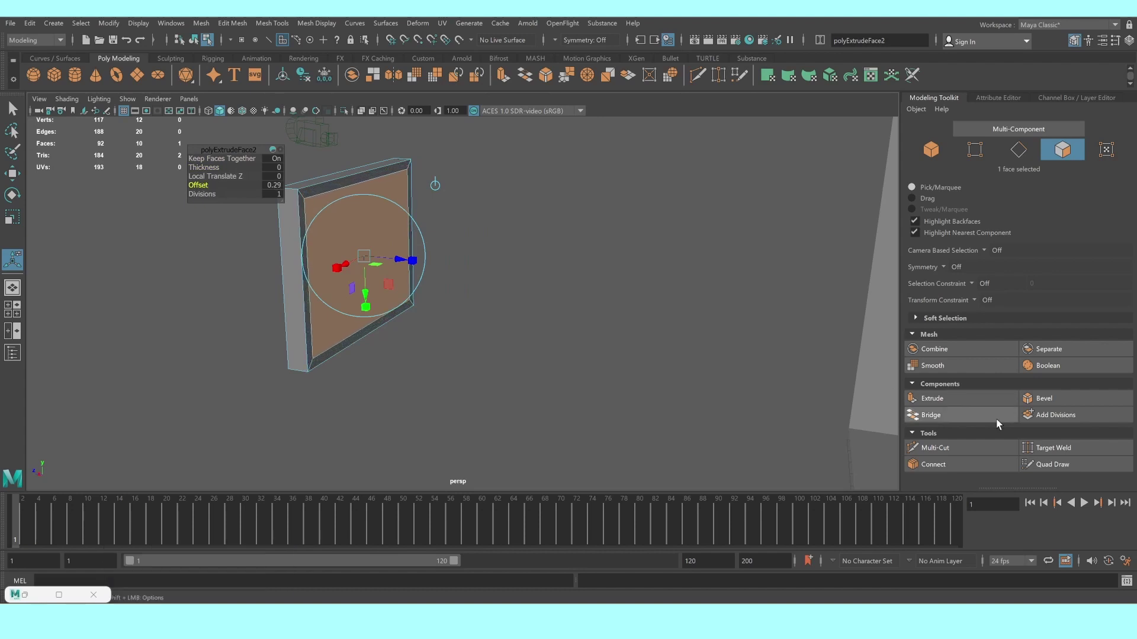
# Extrude the inner face again, recessing it to Local Translate Z -0.485, and return to object mode
pyautogui.click(973, 398)
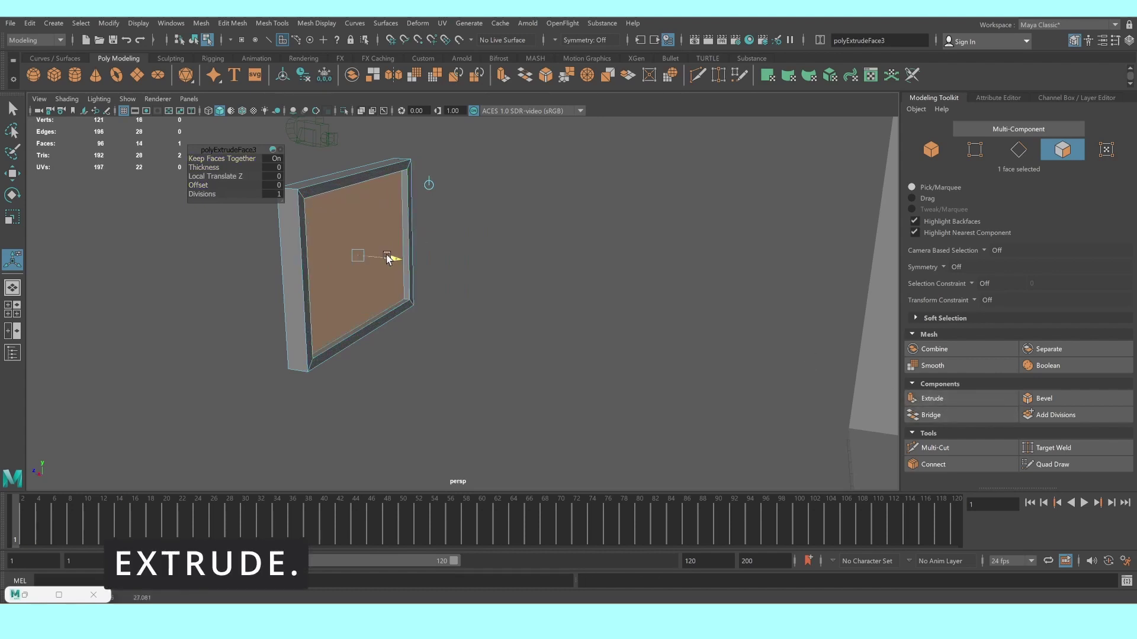
pyautogui.moveTo(388, 258); pyautogui.dragTo(380, 254)
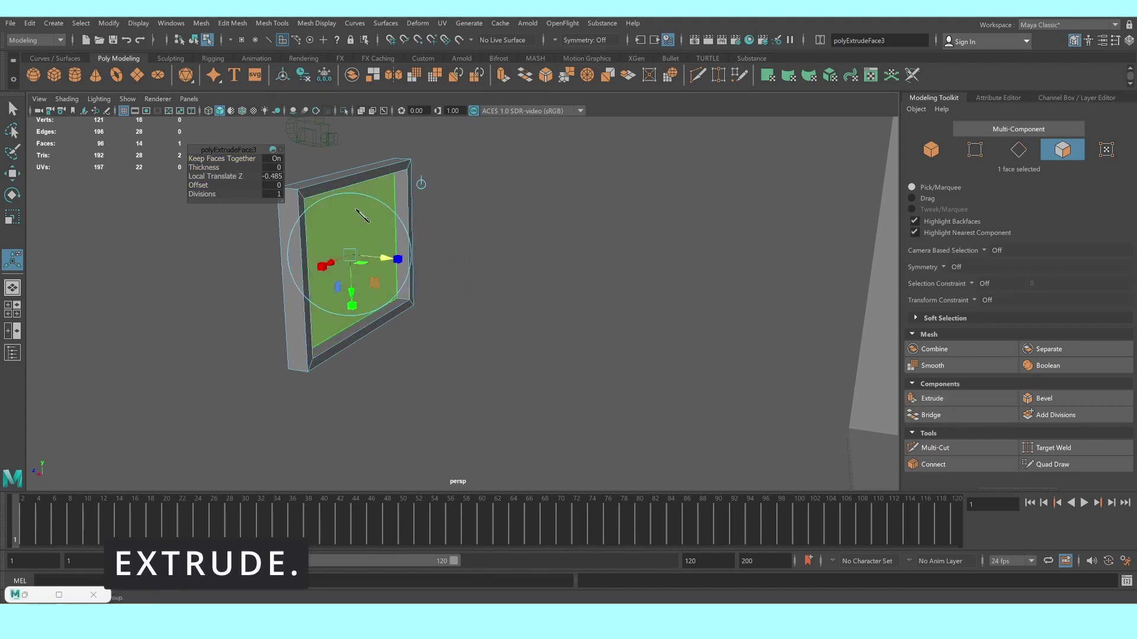
pyautogui.press('F8')
pyautogui.scroll(-5, 506, 220)
pyautogui.moveTo(400, 268)
pyautogui.keyDown('alt'); pyautogui.mouseDown()
pyautogui.moveTo(491, 277)
pyautogui.moveTo(408, 282)
pyautogui.mouseUp(); pyautogui.keyUp('alt')
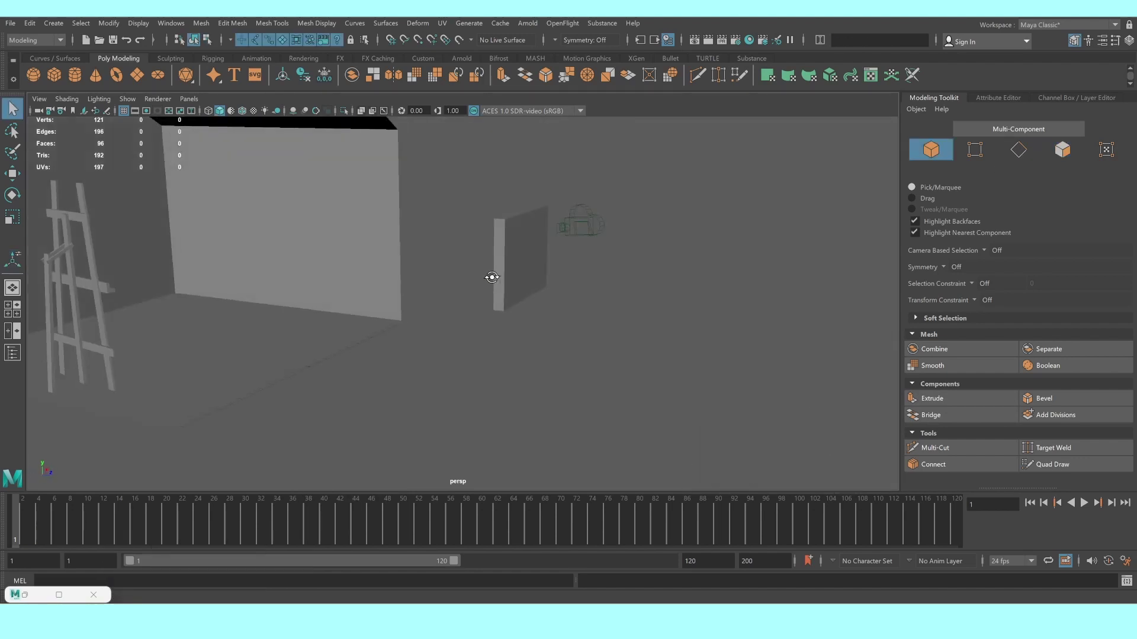
# In the top view, move and rotate the canvas board to line up with the easel's angle
pyautogui.press('space')
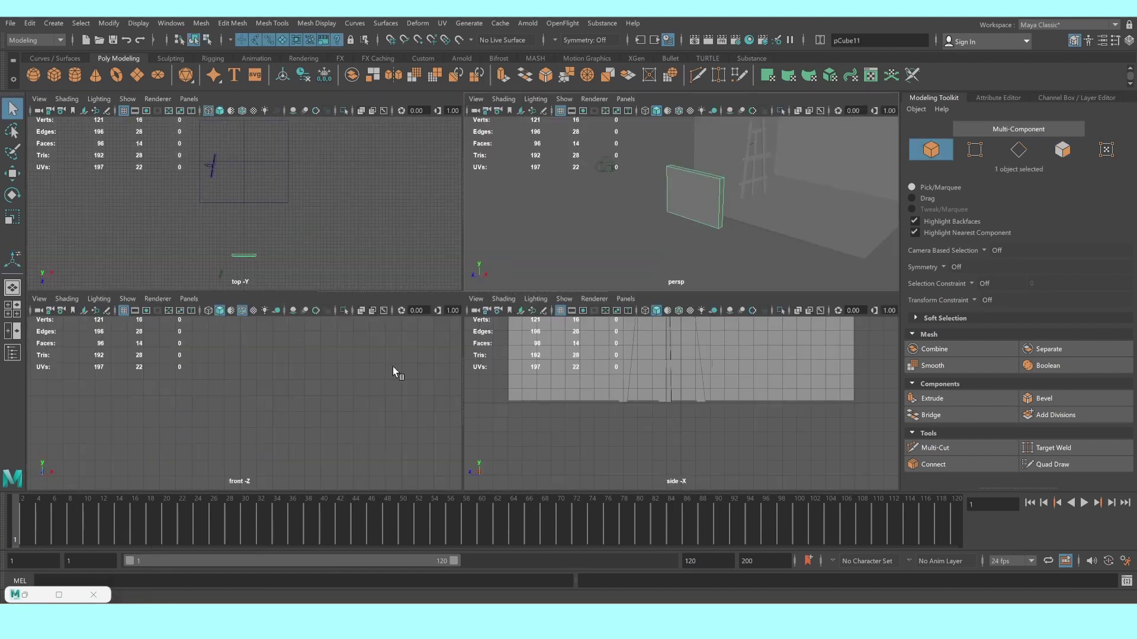
pyautogui.press('space')
pyautogui.press('w')
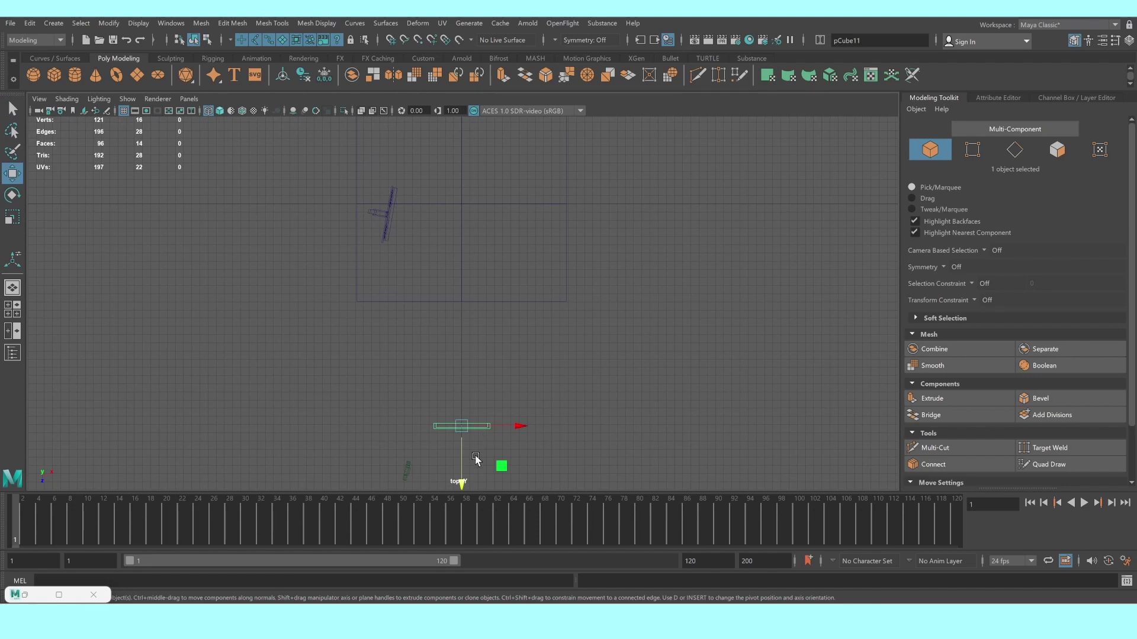
pyautogui.moveTo(466, 427); pyautogui.dragTo(460, 316)
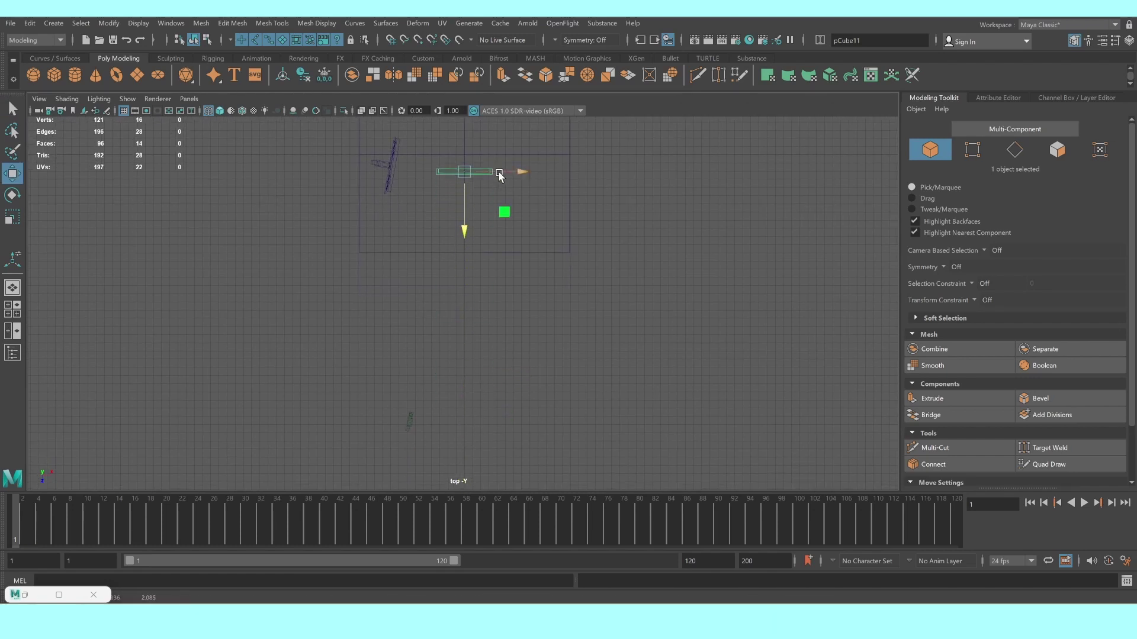
pyautogui.press('f')
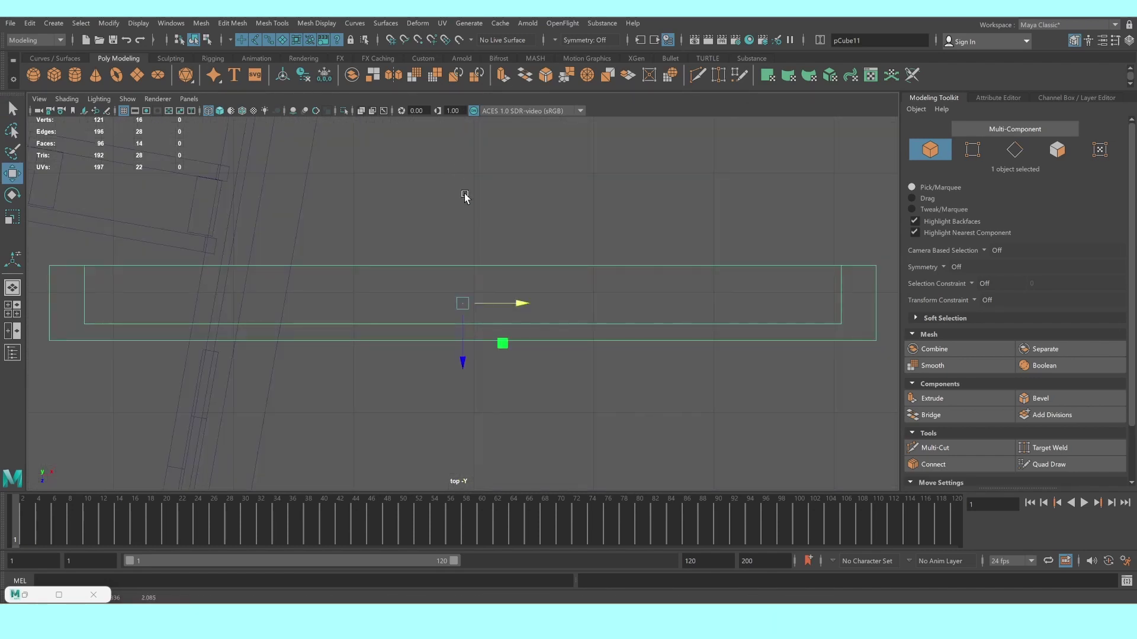
pyautogui.scroll(-5, 477, 247)
pyautogui.press('e')
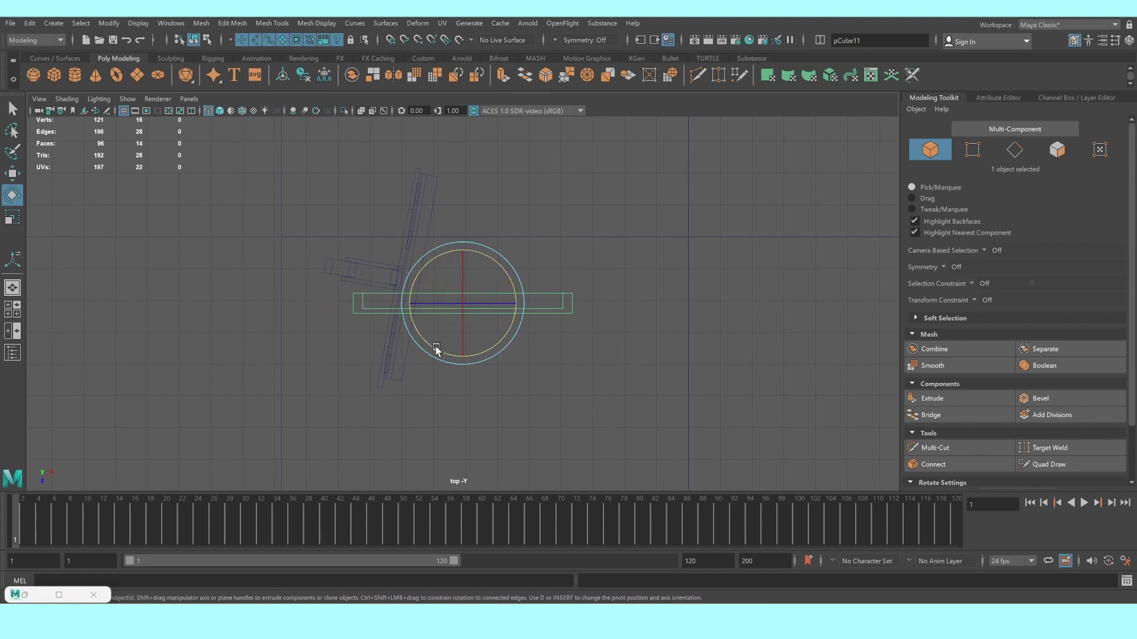
pyautogui.moveTo(436, 348); pyautogui.dragTo(485, 354)
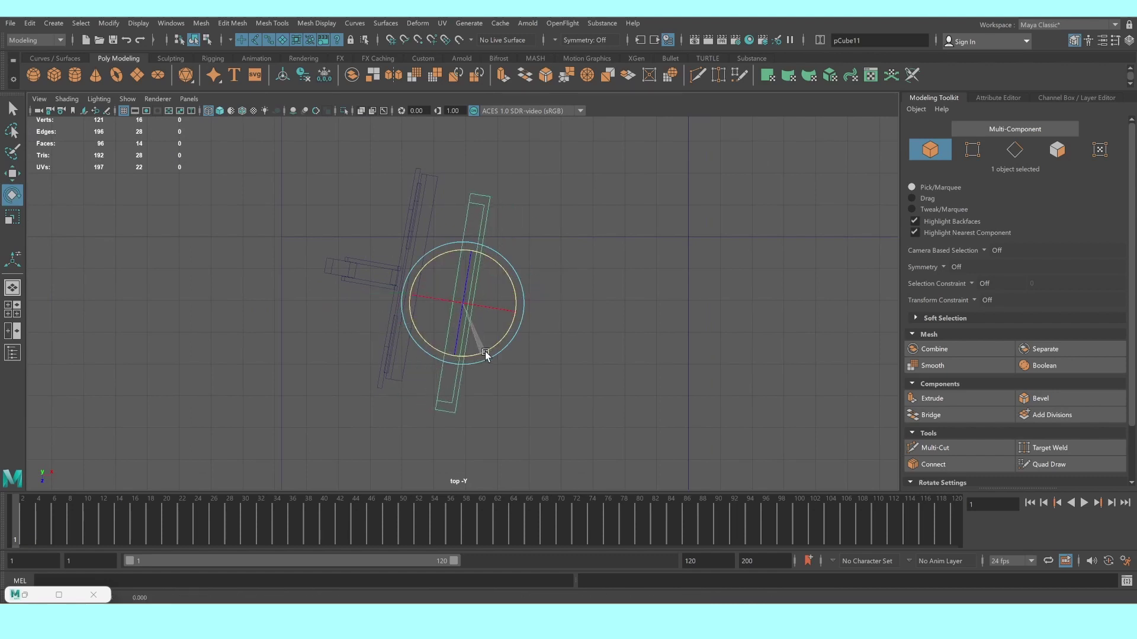
pyautogui.press('w')
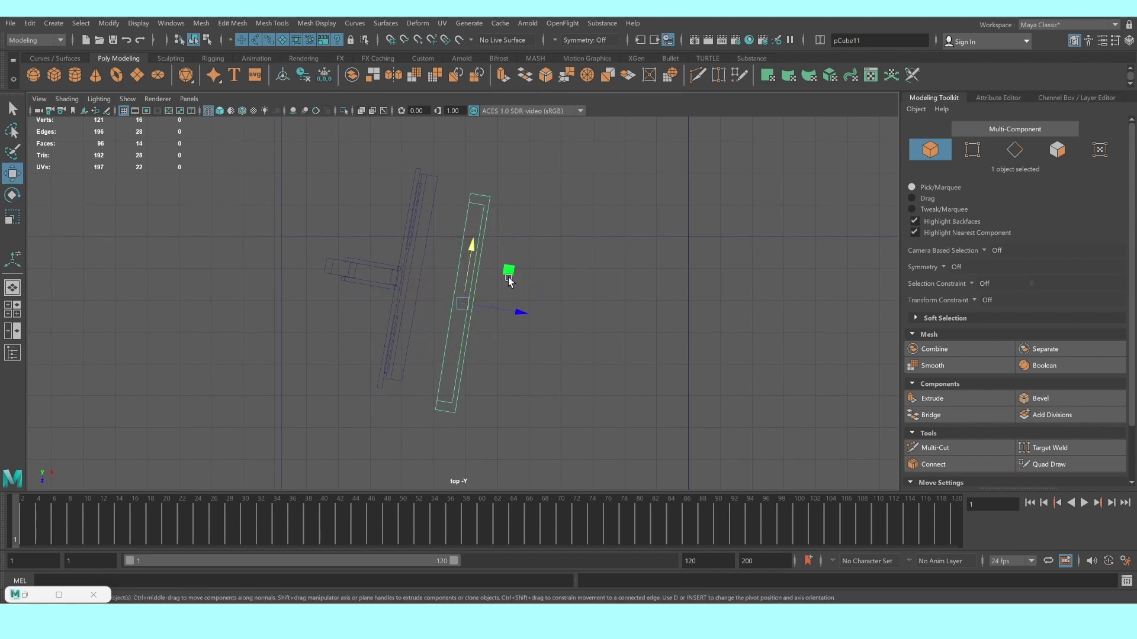
pyautogui.moveTo(508, 281); pyautogui.dragTo(459, 245)
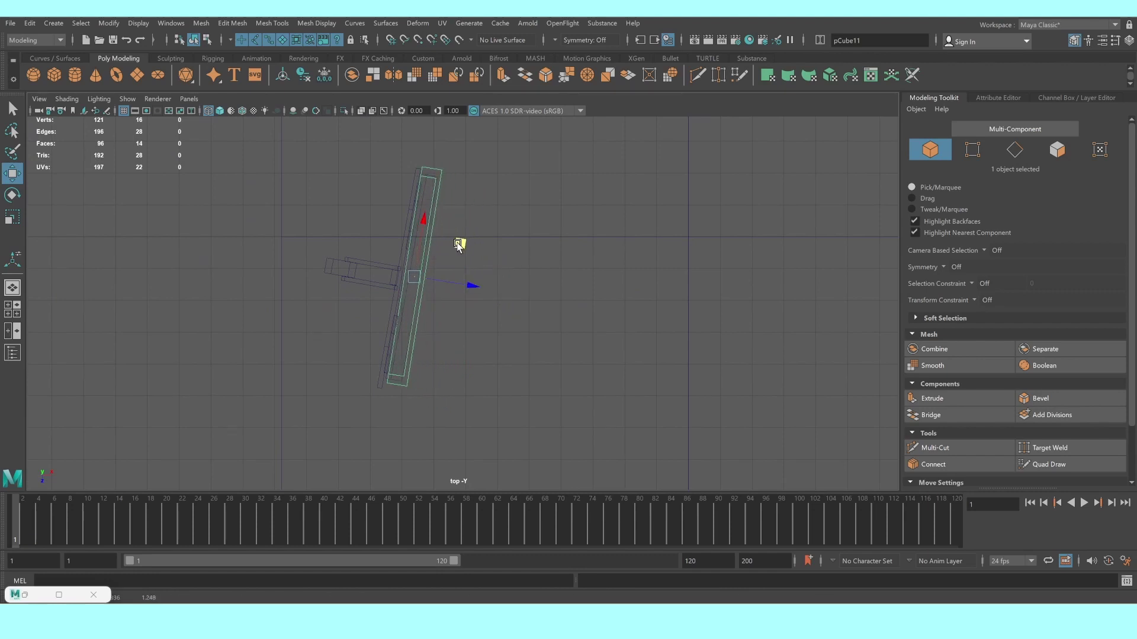
# In perspective, push the board along Z against the easel and turn it to match its tilt
pyautogui.press('space')
pyautogui.press('space')
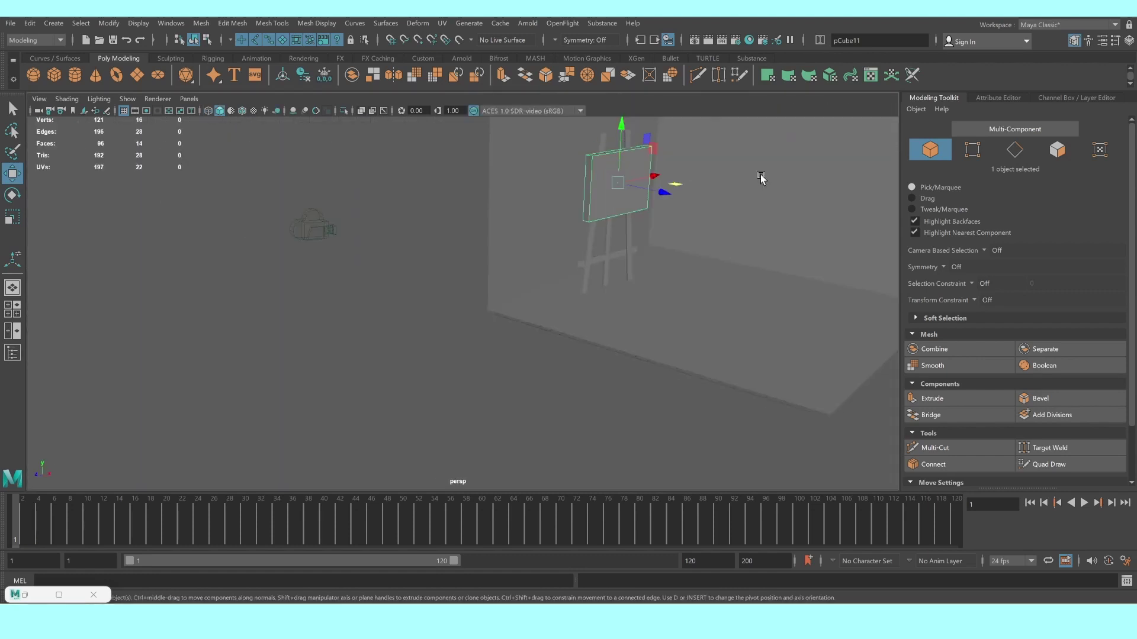
pyautogui.press('f')
pyautogui.moveTo(621, 259)
pyautogui.keyDown('alt'); pyautogui.mouseDown()
pyautogui.moveTo(531, 276)
pyautogui.moveTo(498, 153)
pyautogui.moveTo(480, 196)
pyautogui.moveTo(474, 165)
pyautogui.mouseUp(); pyautogui.keyUp('alt')
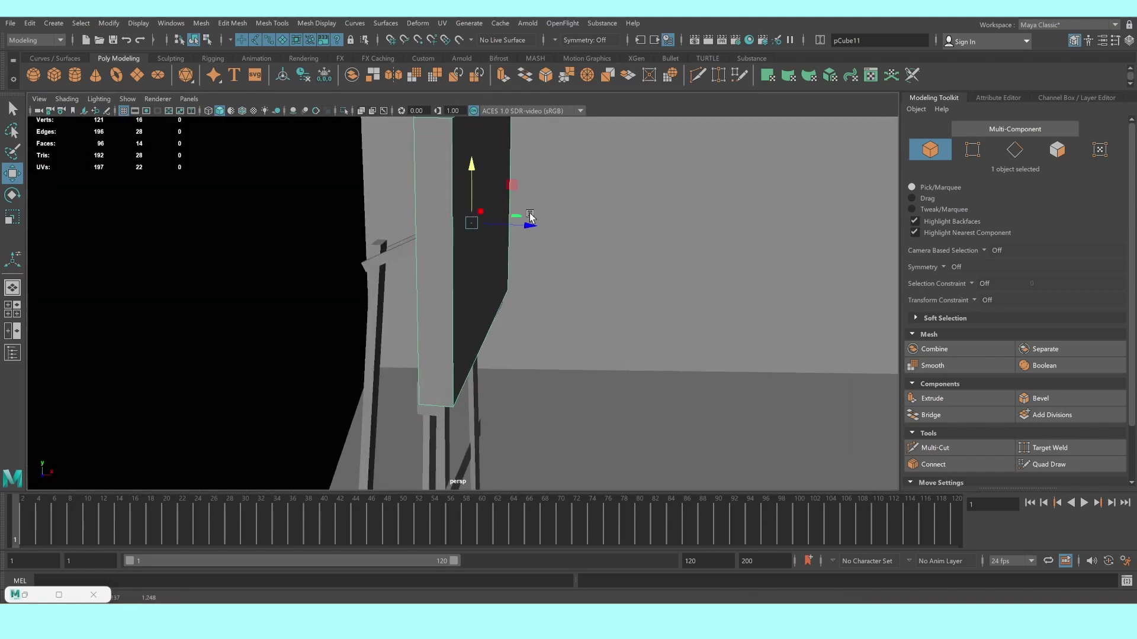
pyautogui.moveTo(530, 218); pyautogui.dragTo(544, 250)
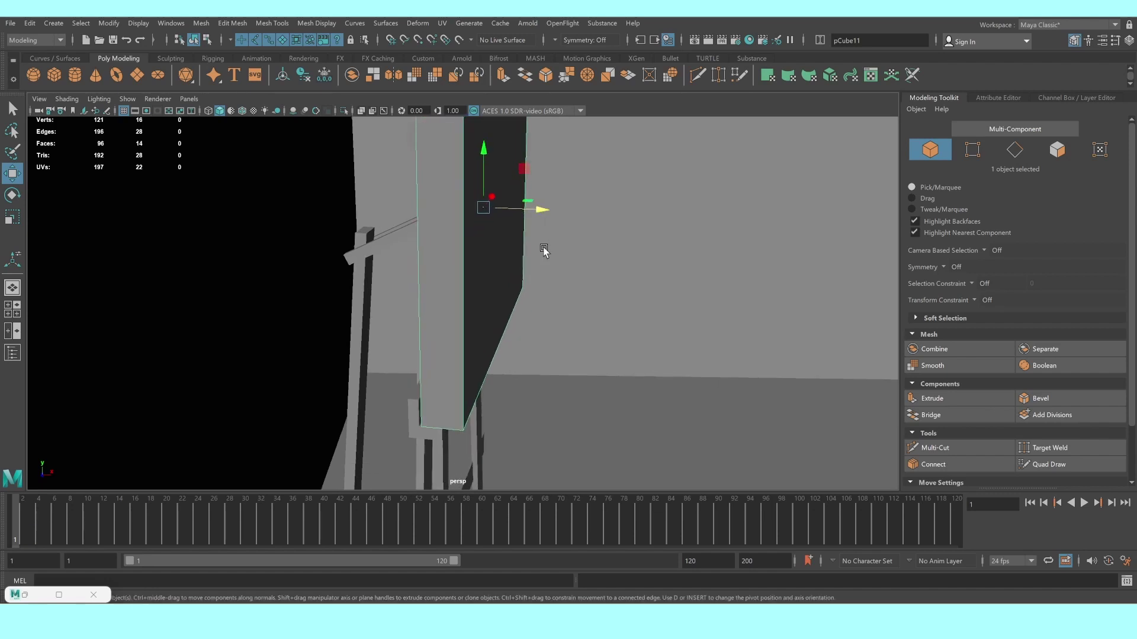
pyautogui.scroll(-2, 543, 250)
pyautogui.scroll(-2, 599, 236)
pyautogui.scroll(-2, 602, 233)
pyautogui.scroll(-1, 592, 239)
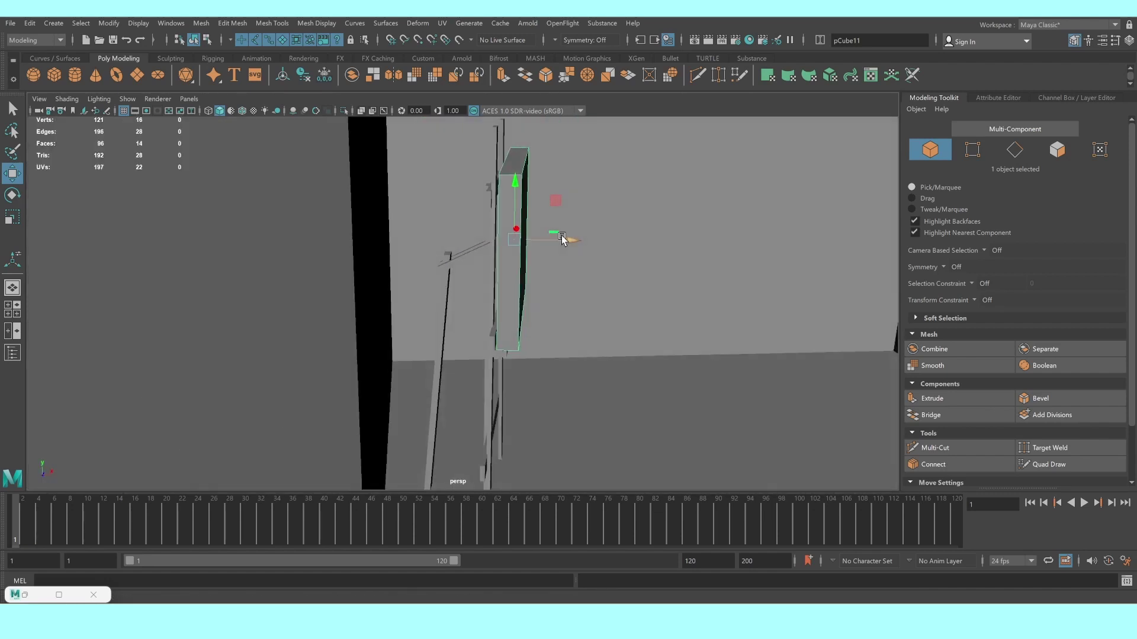
pyautogui.scroll(1, 562, 239)
pyautogui.scroll(2, 545, 228)
pyautogui.press('e')
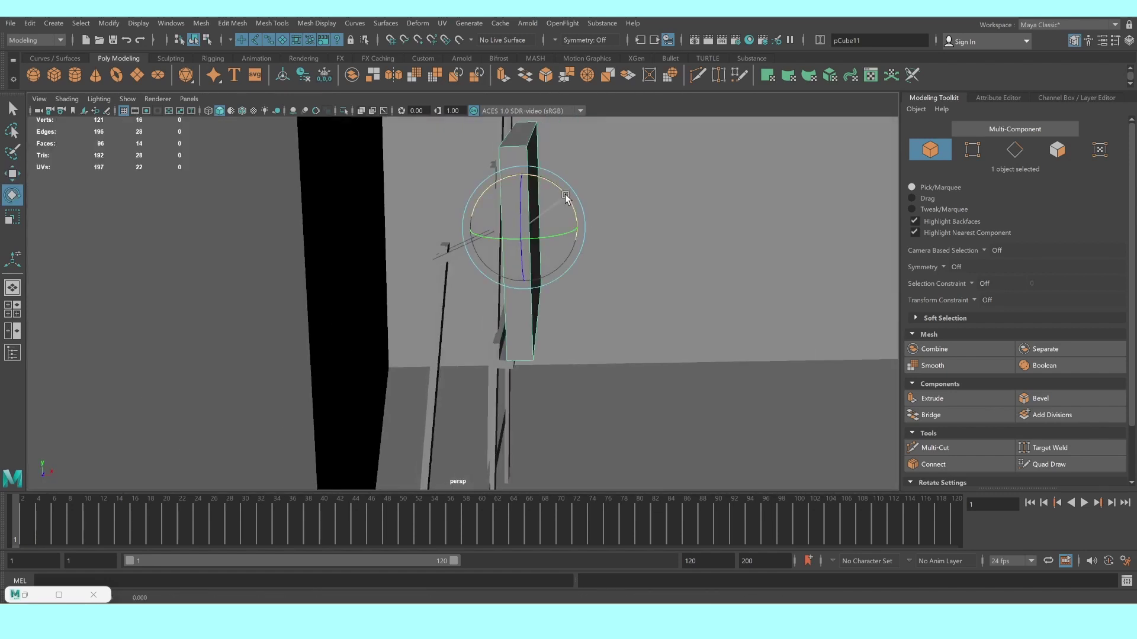
pyautogui.moveTo(566, 197); pyautogui.dragTo(568, 199)
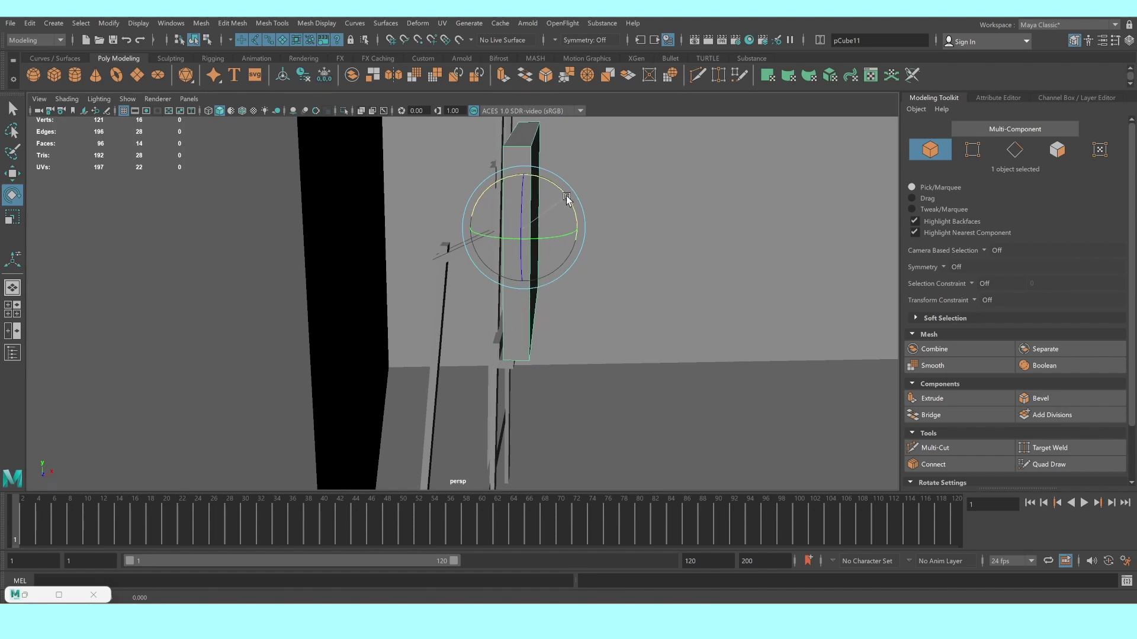
pyautogui.press('w')
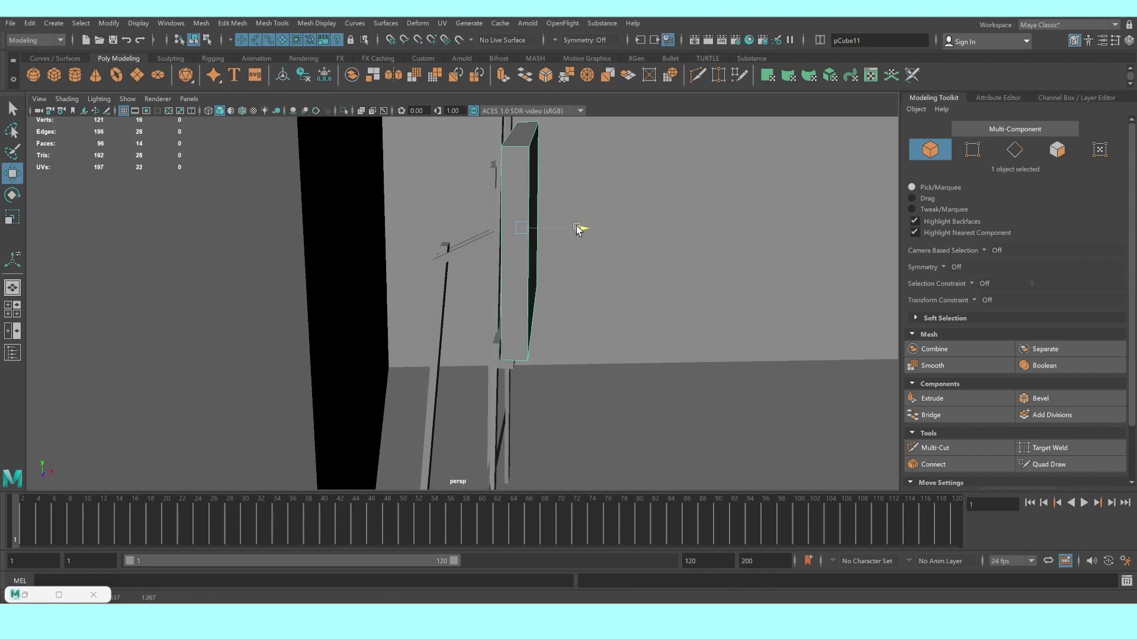
pyautogui.moveTo(577, 230)
pyautogui.keyDown('alt'); pyautogui.mouseDown()
pyautogui.moveTo(556, 246)
pyautogui.moveTo(363, 300)
pyautogui.moveTo(576, 315)
pyautogui.moveTo(549, 305)
pyautogui.moveTo(414, 355)
pyautogui.mouseUp(); pyautogui.keyUp('alt')
# Add a poly cube to the room and move a duplicate off the original
pyautogui.click(54, 74)
pyautogui.moveTo(545, 385)
pyautogui.mouseDown()
pyautogui.moveTo(407, 425)
pyautogui.moveTo(406, 391)
pyautogui.moveTo(456, 355)
pyautogui.moveTo(313, 342)
pyautogui.mouseUp()
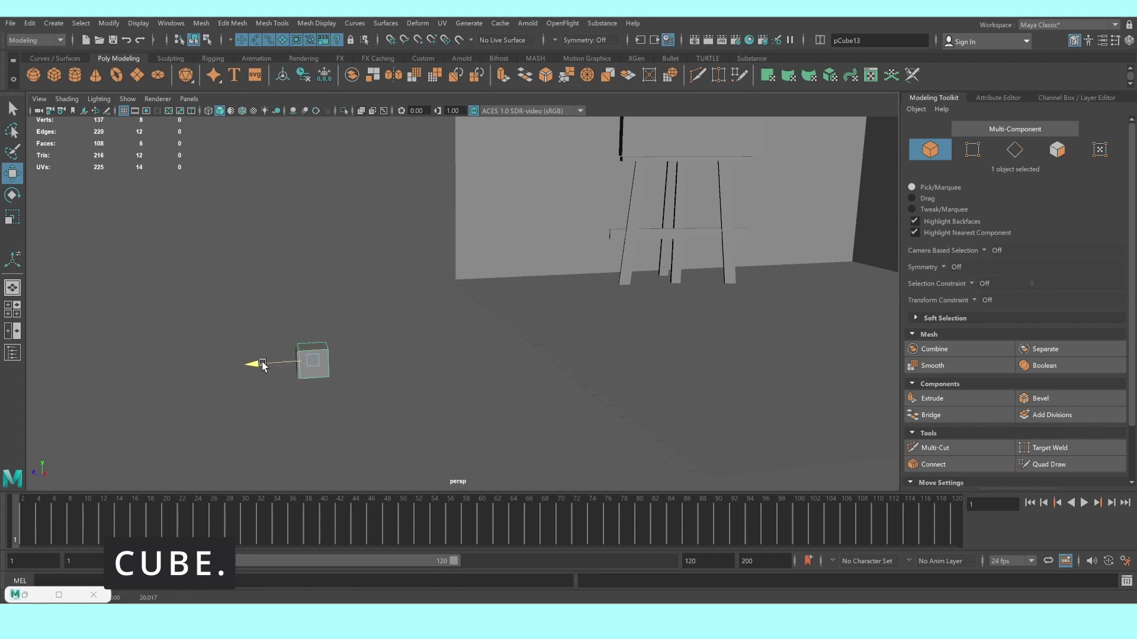
pyautogui.moveTo(252, 364); pyautogui.dragTo(322, 362)
pyautogui.click(306, 361)
# Scale pCube12 into a tall, thin upright slab beside the small cube
pyautogui.moveTo(315, 363)
pyautogui.mouseDown()
pyautogui.moveTo(386, 358)
pyautogui.moveTo(238, 376)
pyautogui.moveTo(301, 369)
pyautogui.mouseUp()
pyautogui.moveTo(314, 313); pyautogui.dragTo(307, 244)
pyautogui.moveTo(257, 364); pyautogui.dragTo(264, 363)
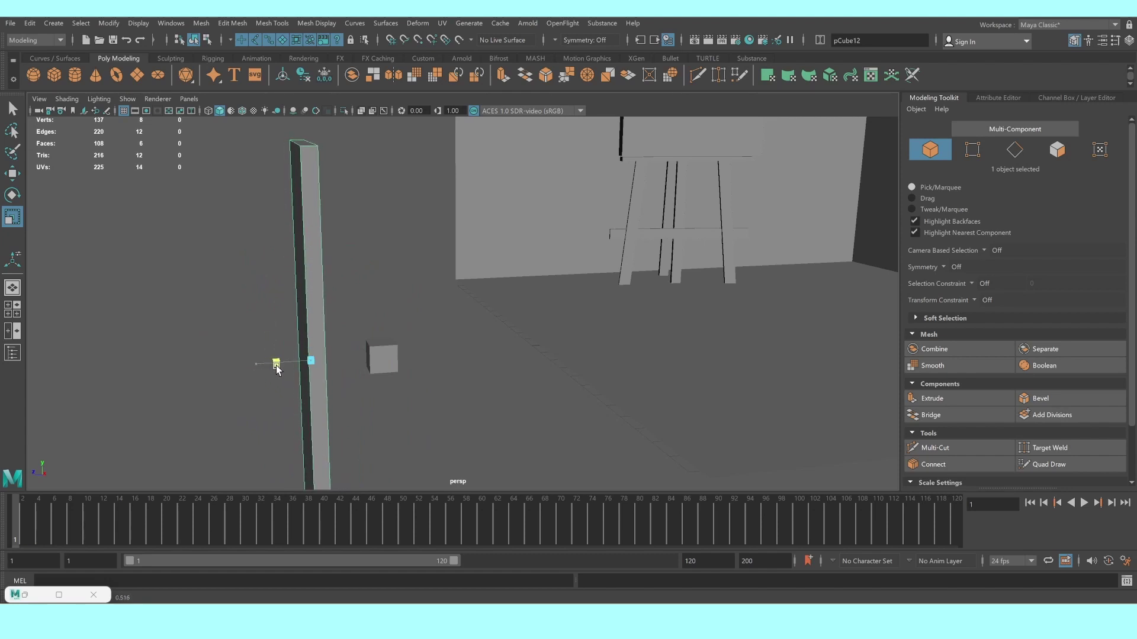
pyautogui.click(153, 291)
pyautogui.moveTo(152, 292)
pyautogui.keyDown('alt'); pyautogui.mouseDown()
pyautogui.moveTo(280, 301)
pyautogui.moveTo(251, 309)
pyautogui.moveTo(338, 297)
pyautogui.mouseUp(); pyautogui.keyUp('alt')
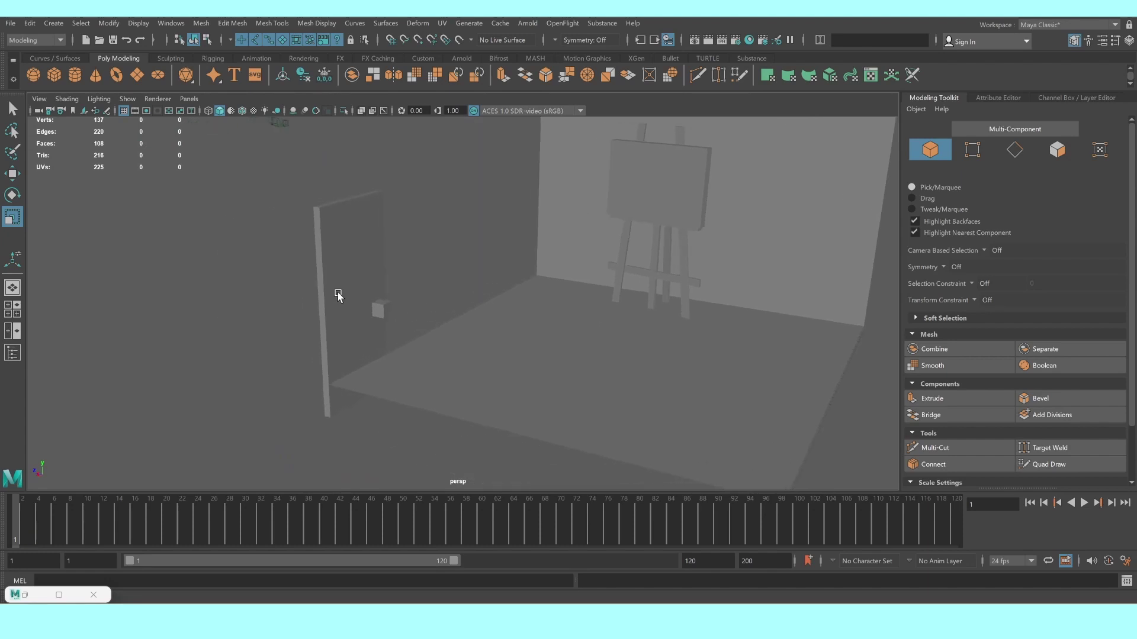
# Zoom in on the thin panel and select its front face in Face mode
pyautogui.scroll(3, 319, 296)
pyautogui.click(285, 262)
pyautogui.keyDown('alt'); pyautogui.moveTo(286, 262); pyautogui.dragTo(170, 203); pyautogui.keyUp('alt')
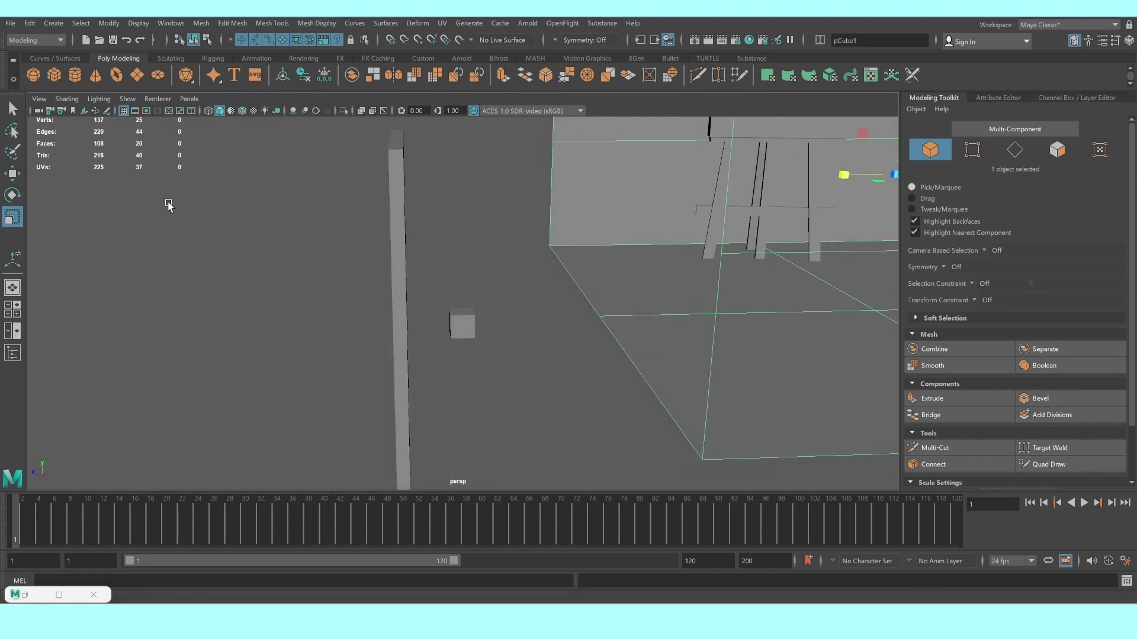
pyautogui.scroll(2, 156, 203)
pyautogui.click(349, 227)
pyautogui.moveTo(349, 227); pyautogui.dragTo(349, 261, button='right')
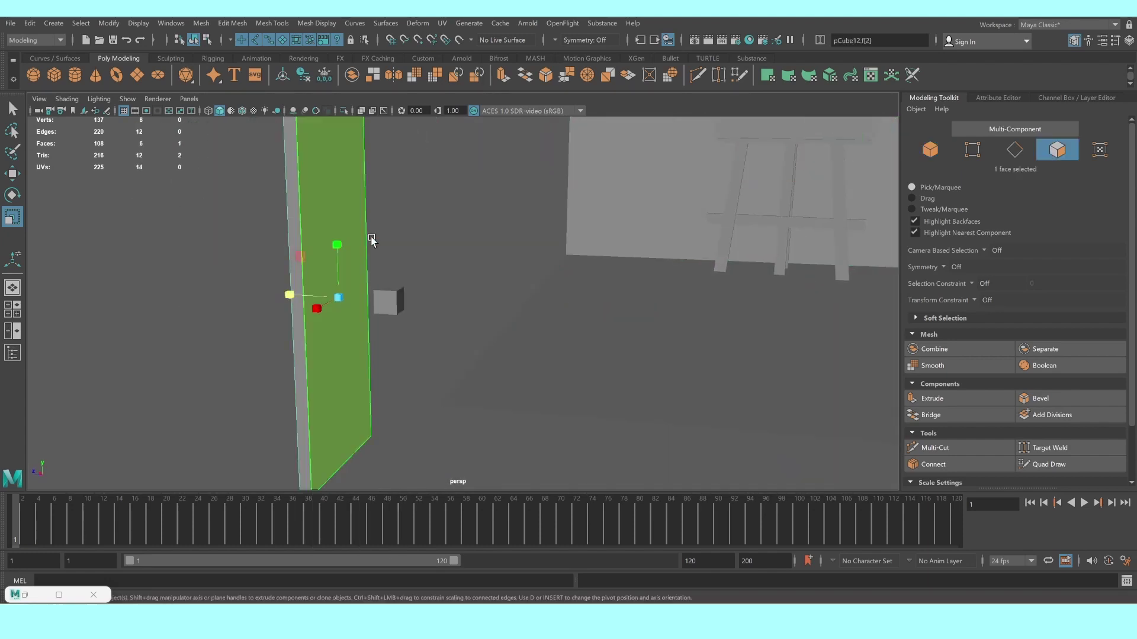
pyautogui.click(364, 248)
# Extrude the front face with an inset offset, then extrude again and recess it inward
pyautogui.click(978, 398)
pyautogui.keyDown('alt'); pyautogui.moveTo(311, 288); pyautogui.dragTo(267, 248); pyautogui.keyUp('alt')
pyautogui.moveTo(197, 186); pyautogui.dragTo(217, 192)
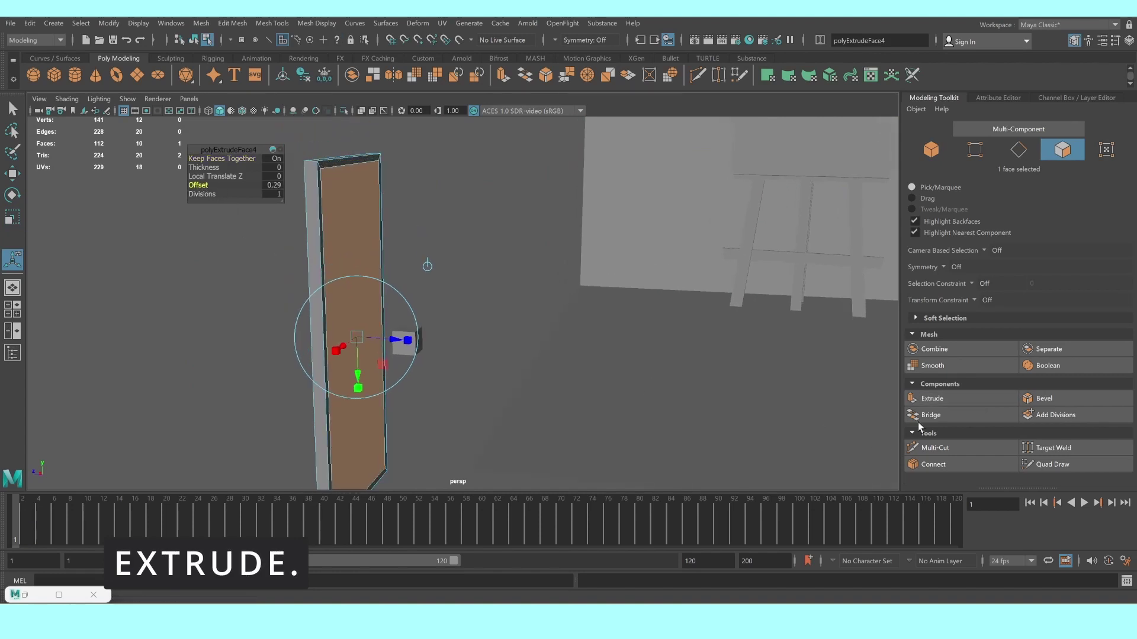
pyautogui.click(931, 398)
pyautogui.moveTo(408, 340); pyautogui.dragTo(378, 334)
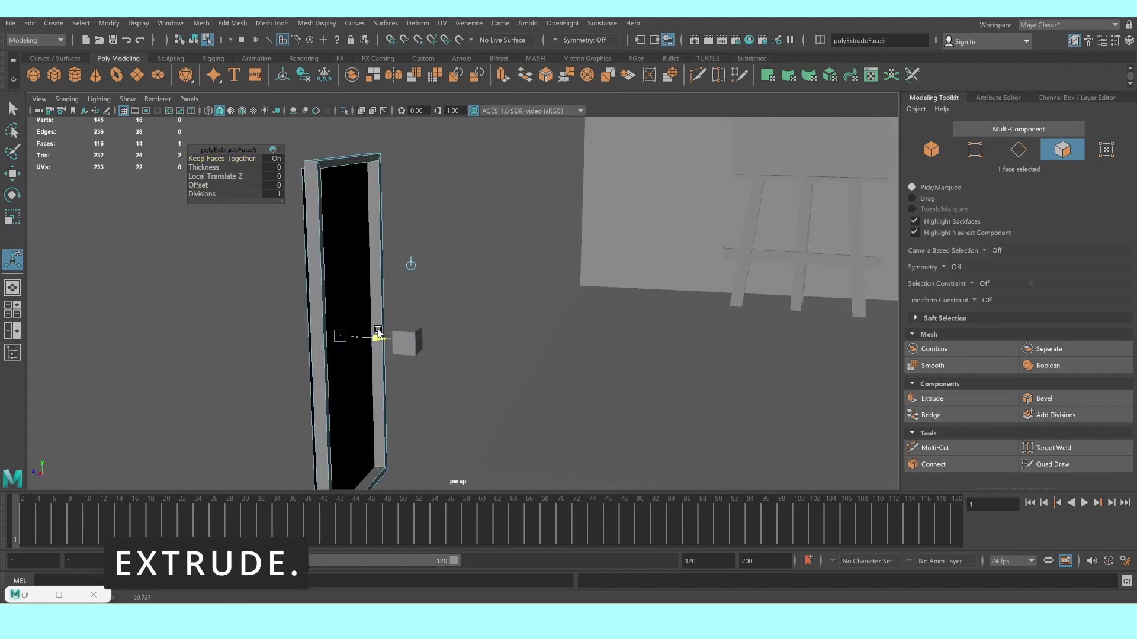
pyautogui.moveTo(337, 231); pyautogui.dragTo(399, 198, button='right')
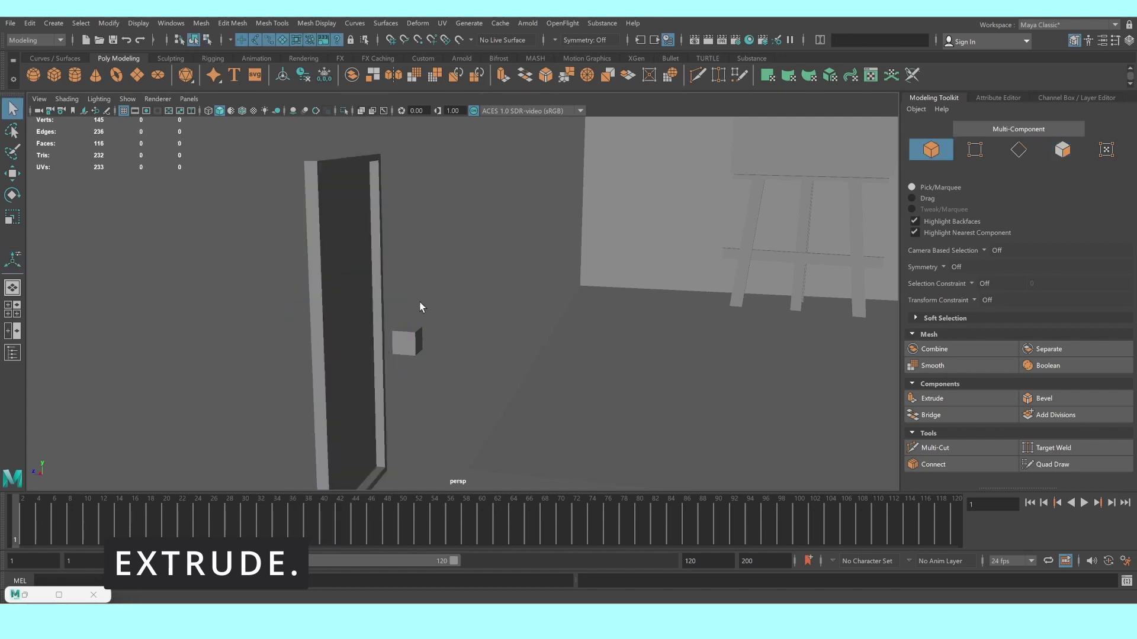
pyautogui.click(418, 347)
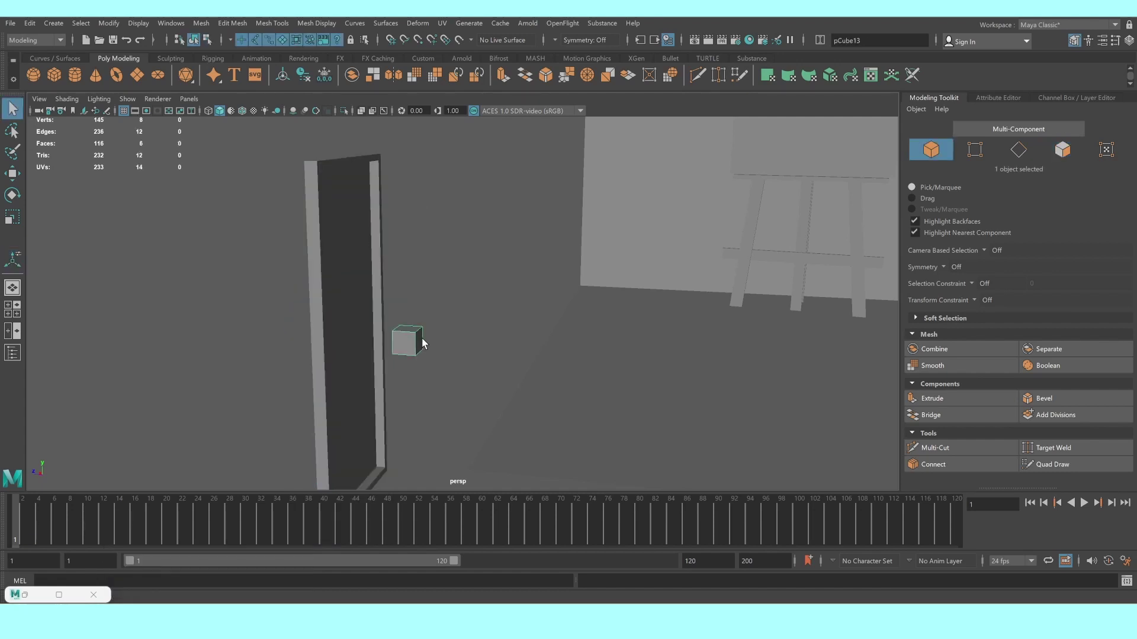
# Scale the small cube into a thin, long bar and move it across the door
pyautogui.press('r')
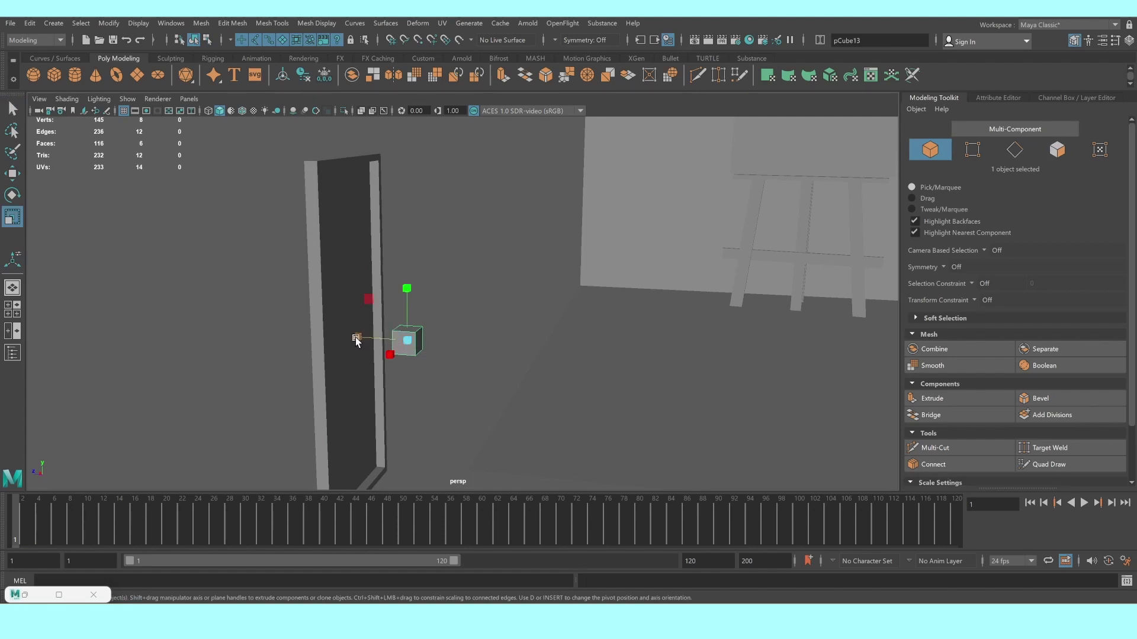
pyautogui.moveTo(356, 342); pyautogui.dragTo(394, 343)
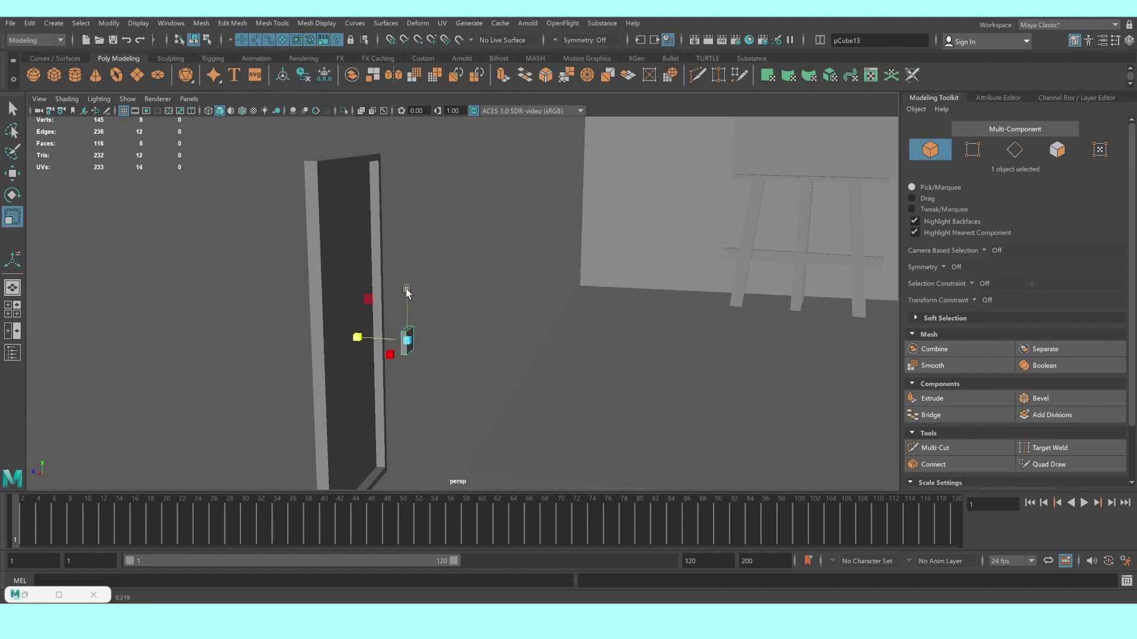
pyautogui.moveTo(408, 306); pyautogui.dragTo(228, 483)
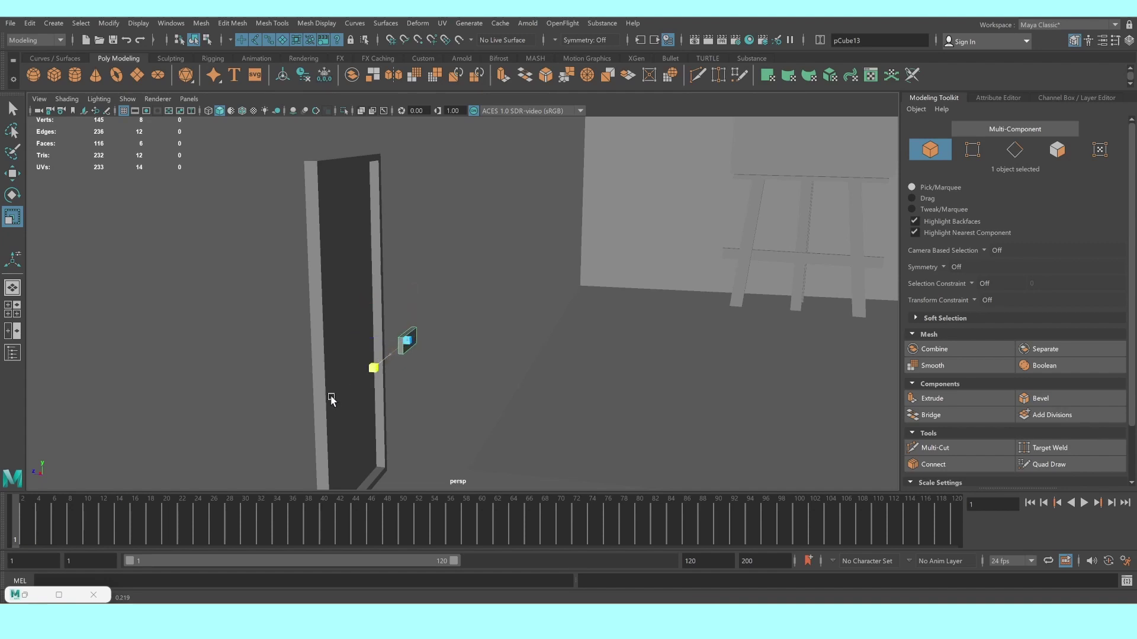
pyautogui.press('w')
pyautogui.moveTo(356, 335); pyautogui.dragTo(300, 333)
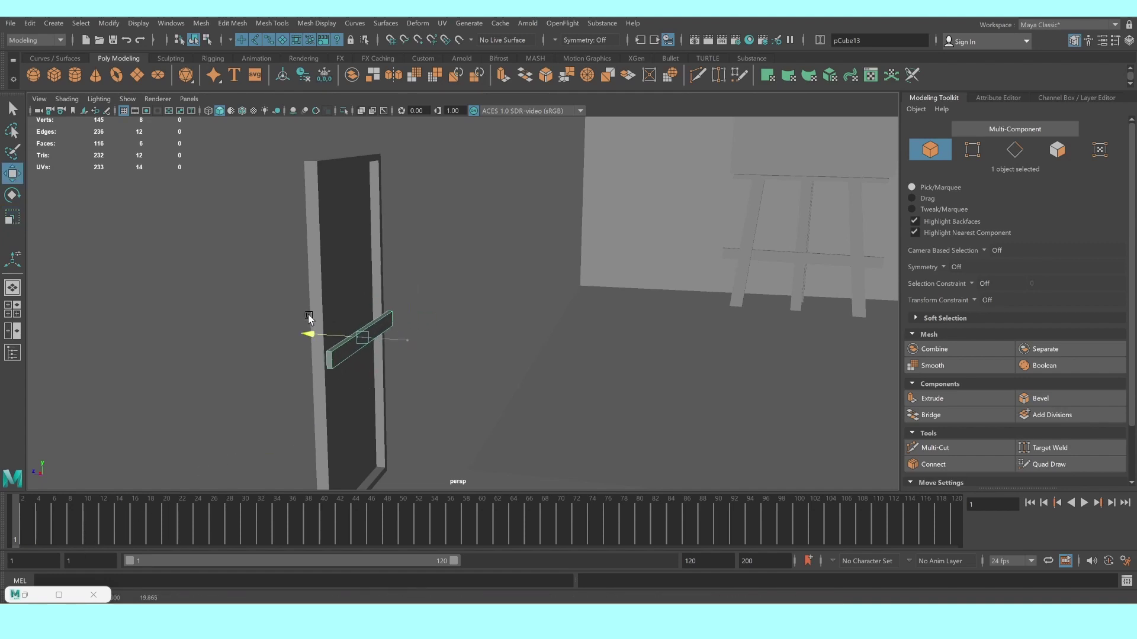
# Duplicate the crossbar as pCube14 and raise it near the door's top
pyautogui.press('r')
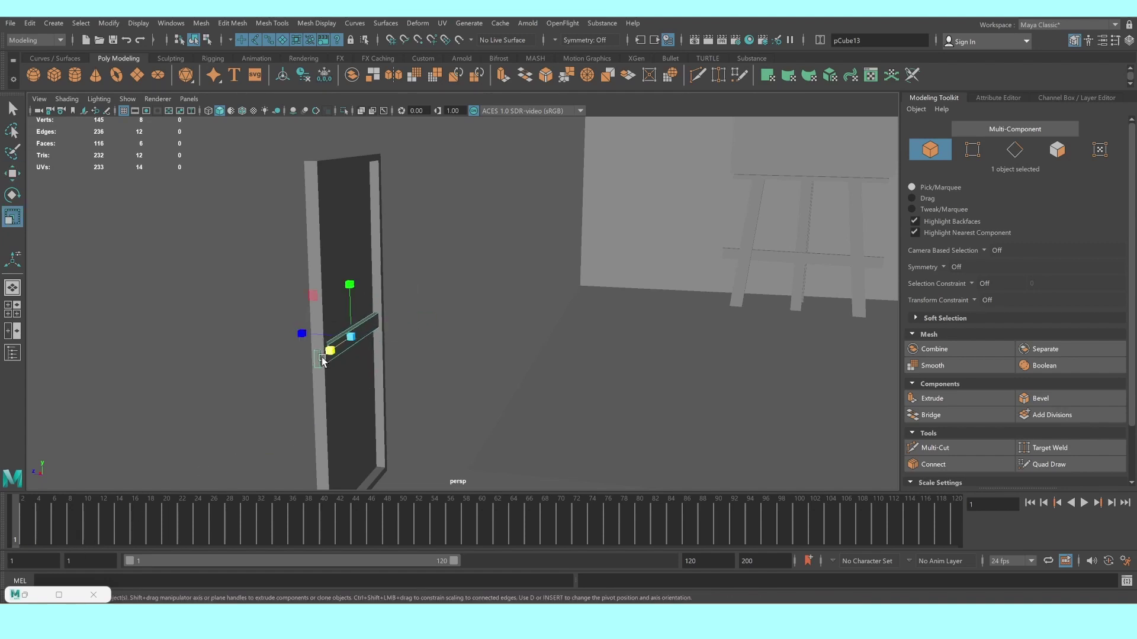
pyautogui.click(325, 353)
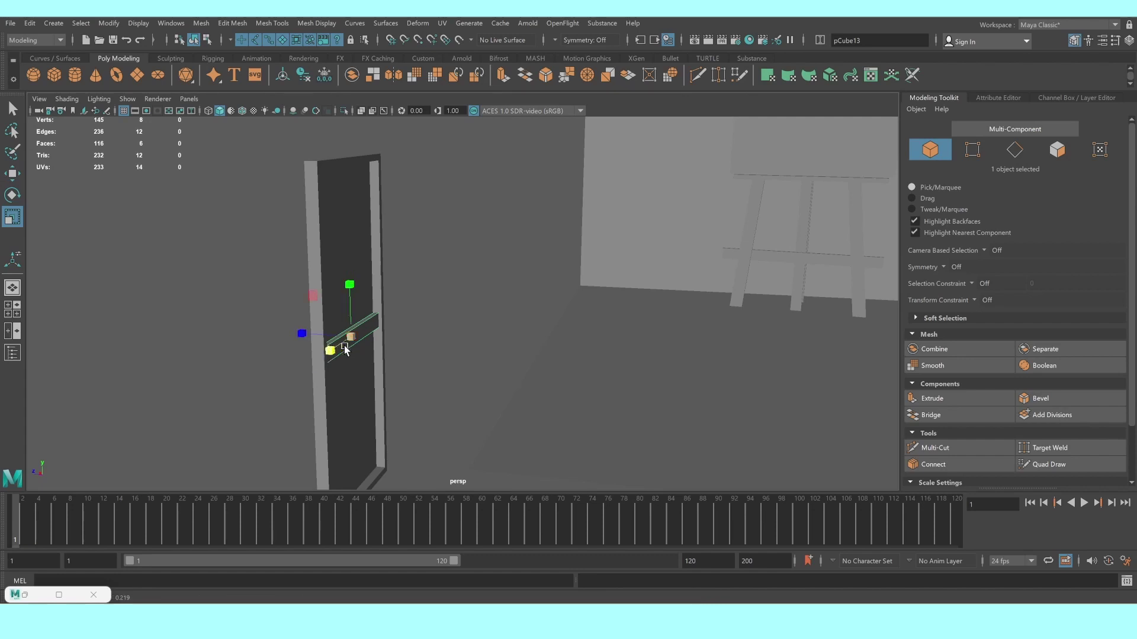
pyautogui.moveTo(345, 350)
pyautogui.keyDown('alt'); pyautogui.mouseDown()
pyautogui.moveTo(359, 342)
pyautogui.moveTo(333, 131)
pyautogui.mouseUp(); pyautogui.keyUp('alt')
pyautogui.hotkey('ctrl', 'd')
pyautogui.press('w')
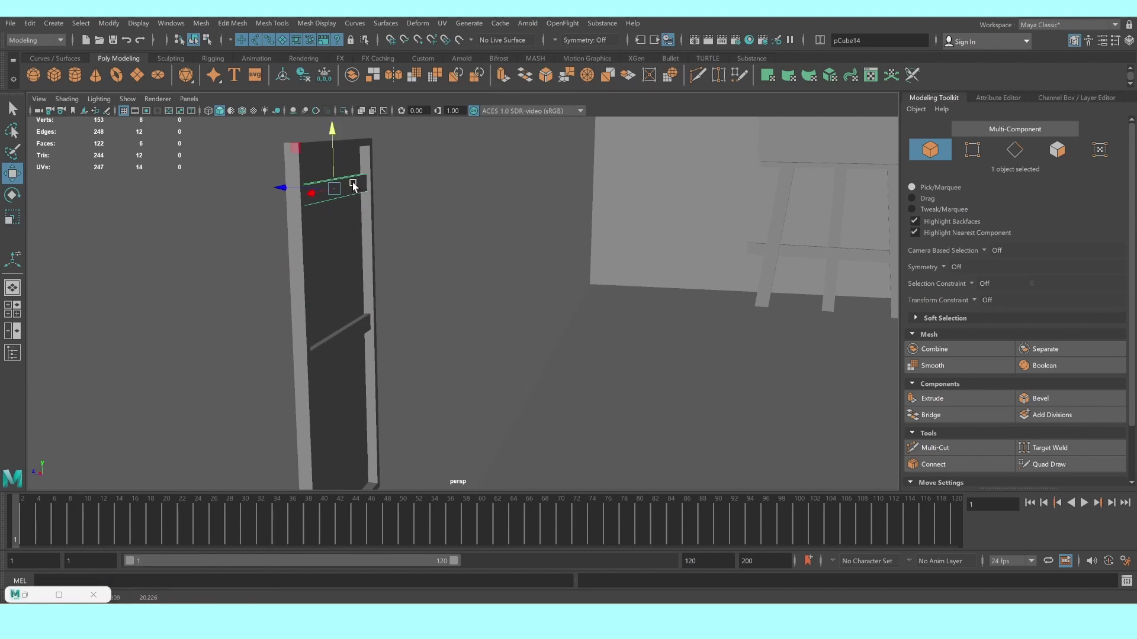
pyautogui.rightClick(348, 197)
# Switch to a single front view in wireframe, zoomed on the door's top
pyautogui.moveTo(358, 193); pyautogui.dragTo(329, 184, button='right')
pyautogui.press('space')
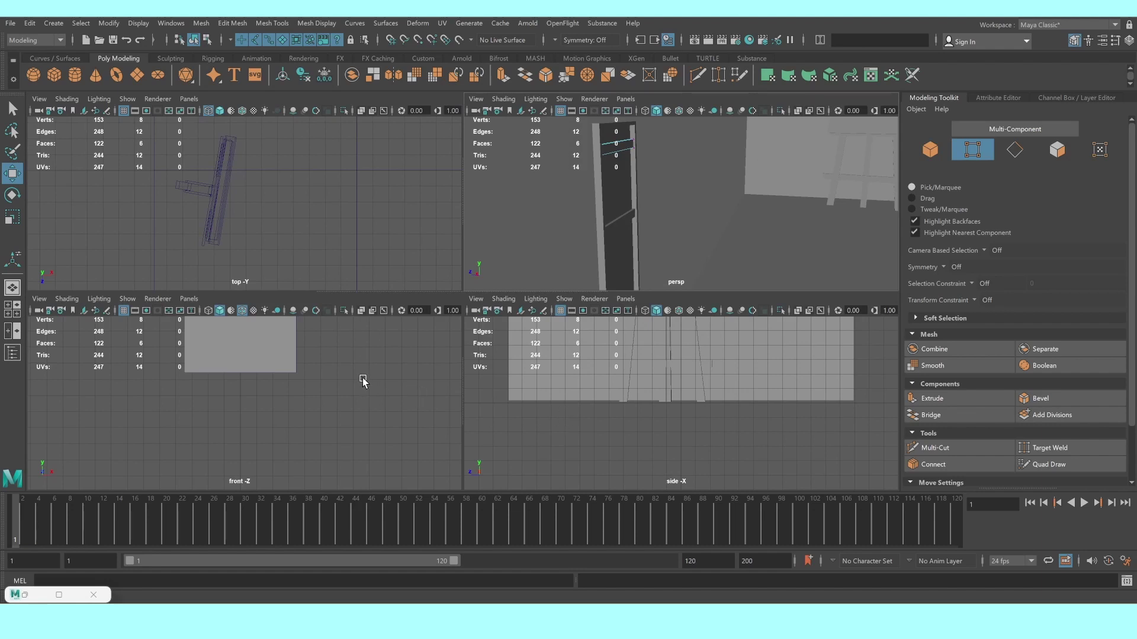
pyautogui.press('space')
pyautogui.scroll(2, 380, 363)
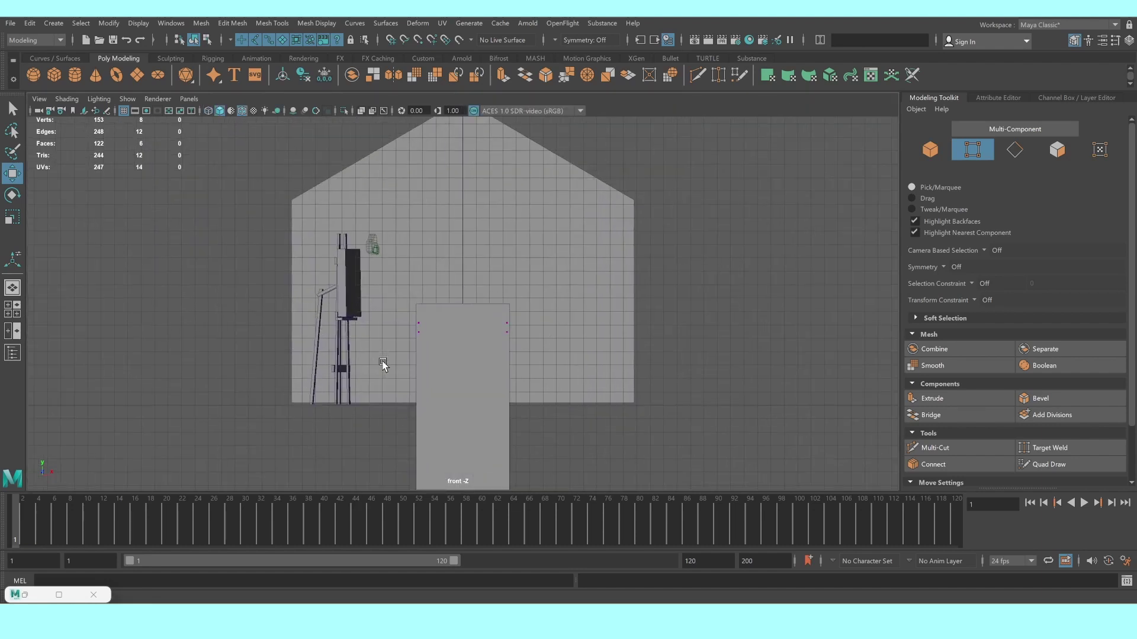
pyautogui.press('4')
pyautogui.scroll(2, 489, 363)
pyautogui.moveTo(490, 363)
pyautogui.keyDown('alt'); pyautogui.mouseDown(button='middle')
pyautogui.moveTo(498, 236)
pyautogui.moveTo(442, 330)
pyautogui.mouseUp(button='middle'); pyautogui.keyUp('alt')
pyautogui.scroll(2, 292, 269)
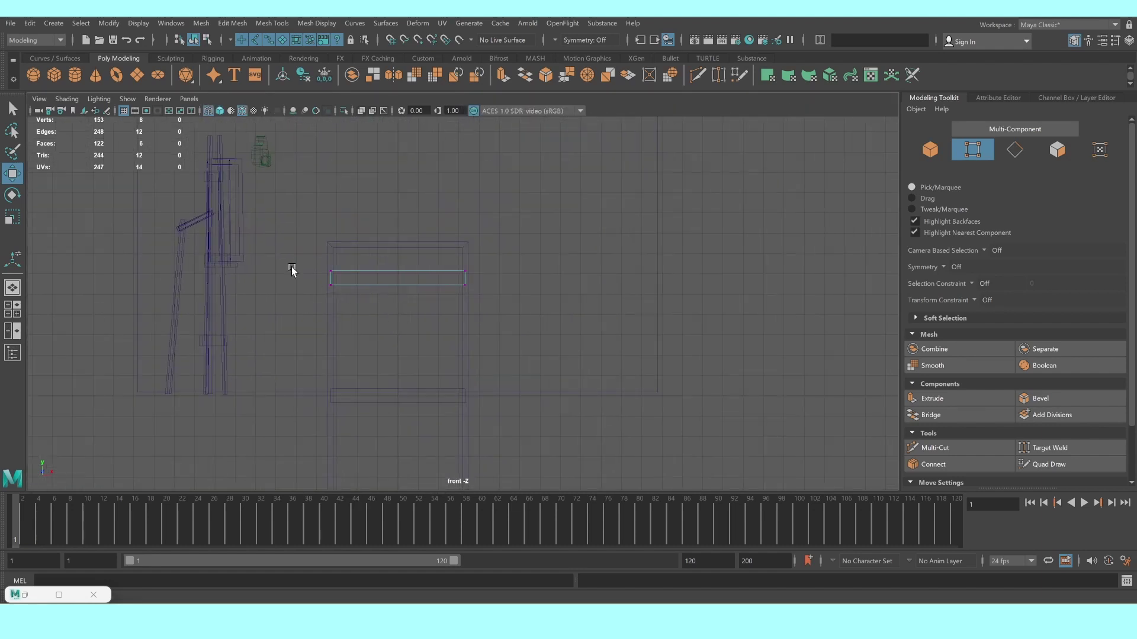
pyautogui.scroll(1, 375, 276)
pyautogui.moveTo(403, 276); pyautogui.dragTo(451, 249, button='right')
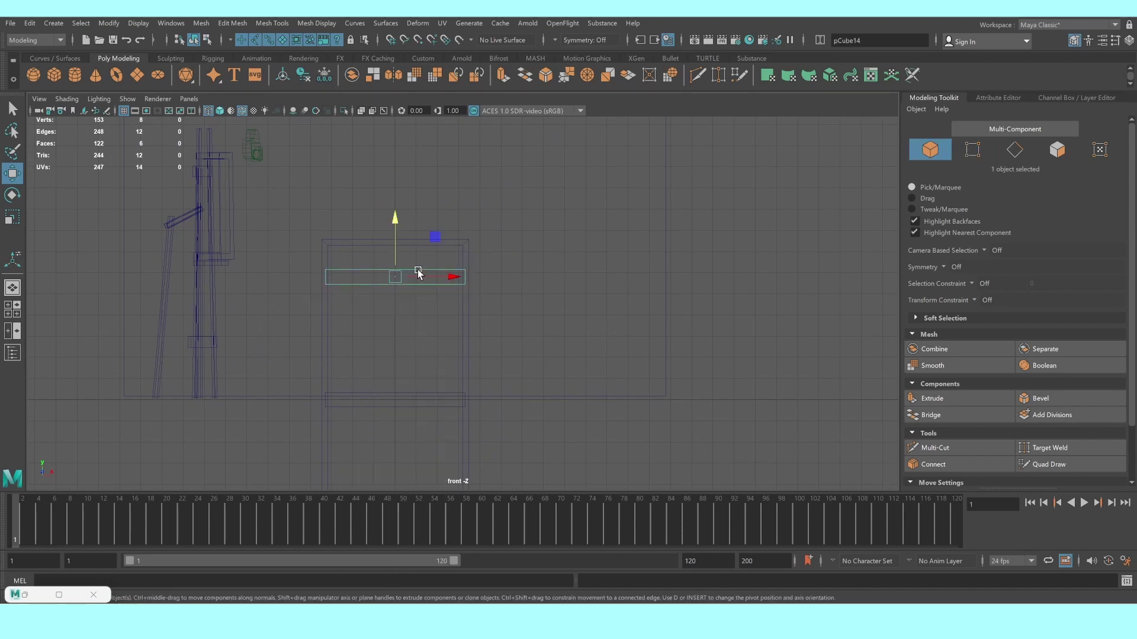
pyautogui.scroll(1, 425, 267)
# Rotate the plank 45°, shorten it, and move it into the top-left corner
pyautogui.press('e')
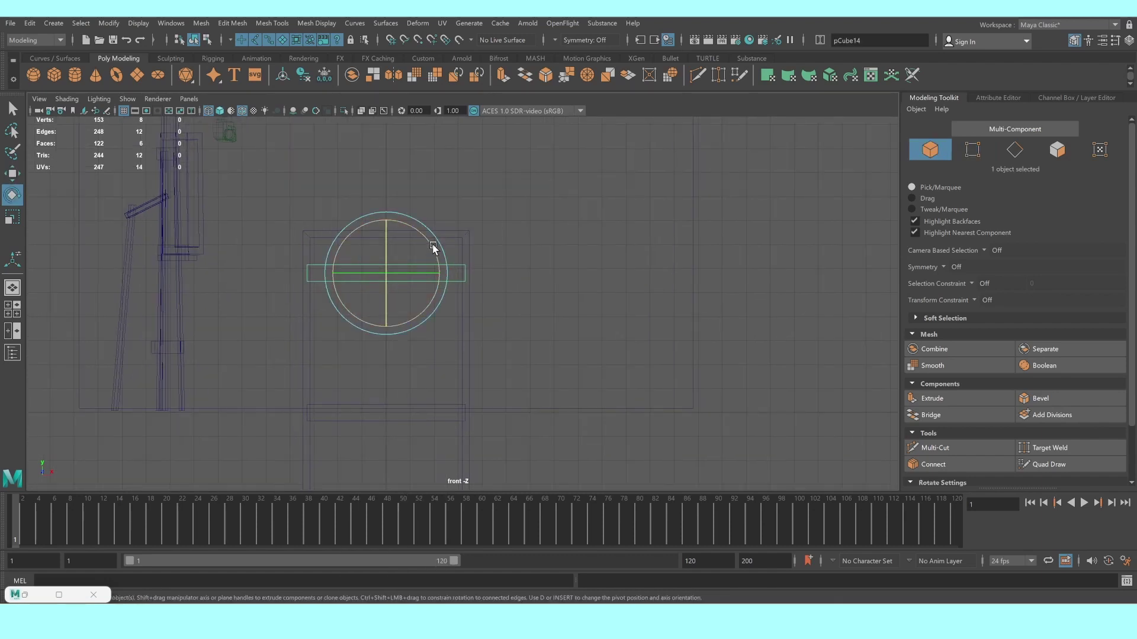
pyautogui.moveTo(433, 248)
pyautogui.mouseDown()
pyautogui.moveTo(430, 229)
pyautogui.moveTo(371, 241)
pyautogui.moveTo(285, 203)
pyautogui.mouseUp()
pyautogui.scroll(1, 414, 243)
pyautogui.scroll(2, 386, 262)
pyautogui.press('r')
pyautogui.press('w')
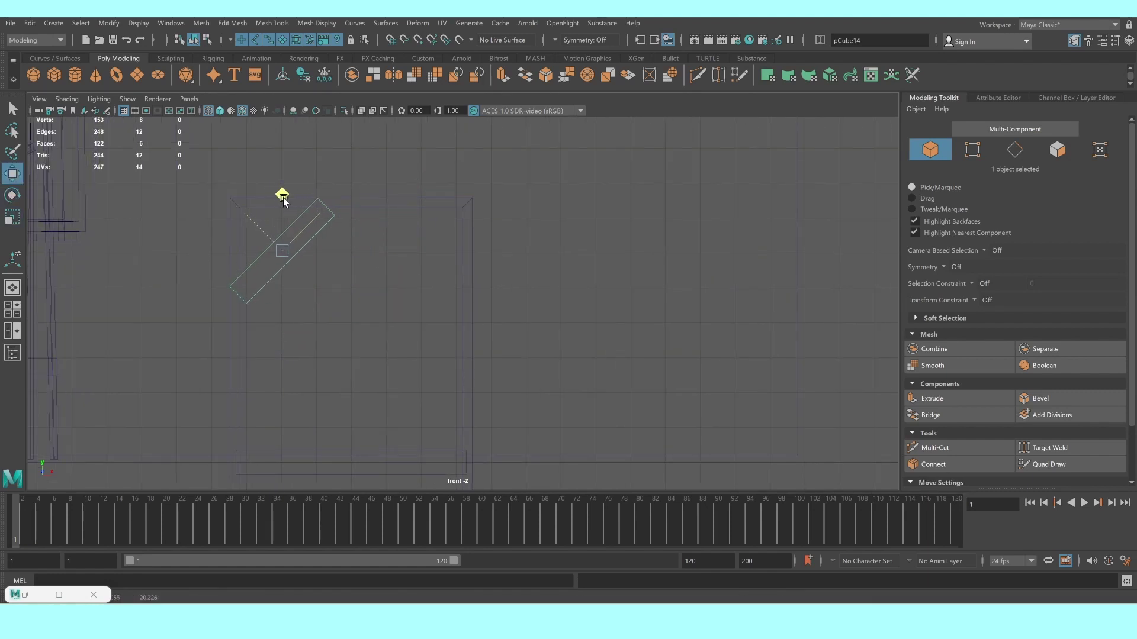
pyautogui.scroll(1, 279, 196)
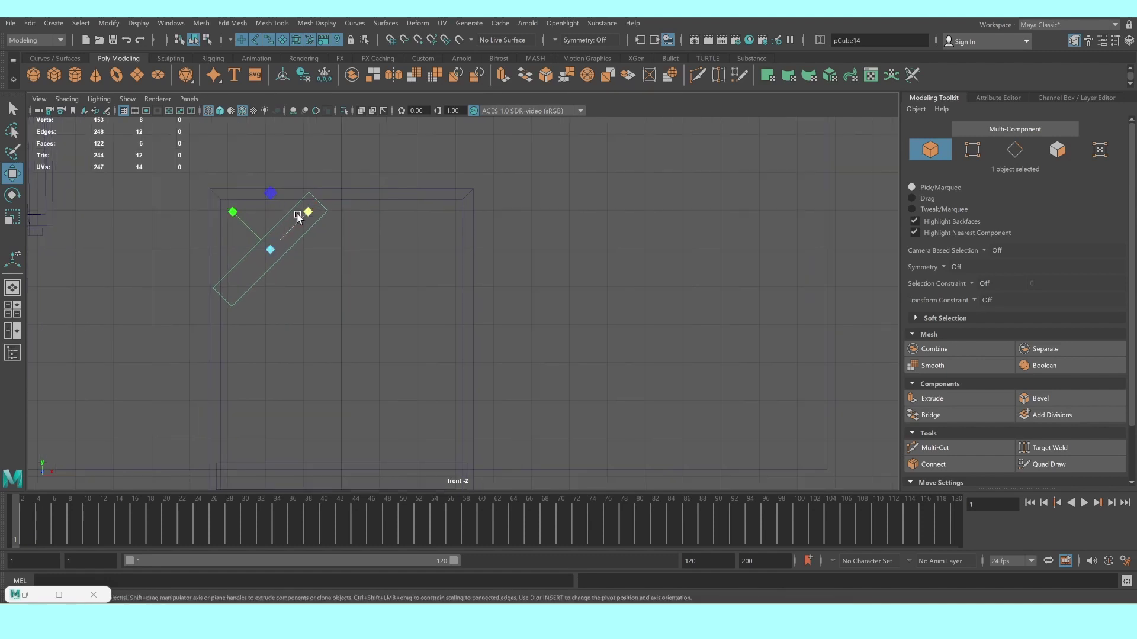
pyautogui.press('r')
pyautogui.press('w')
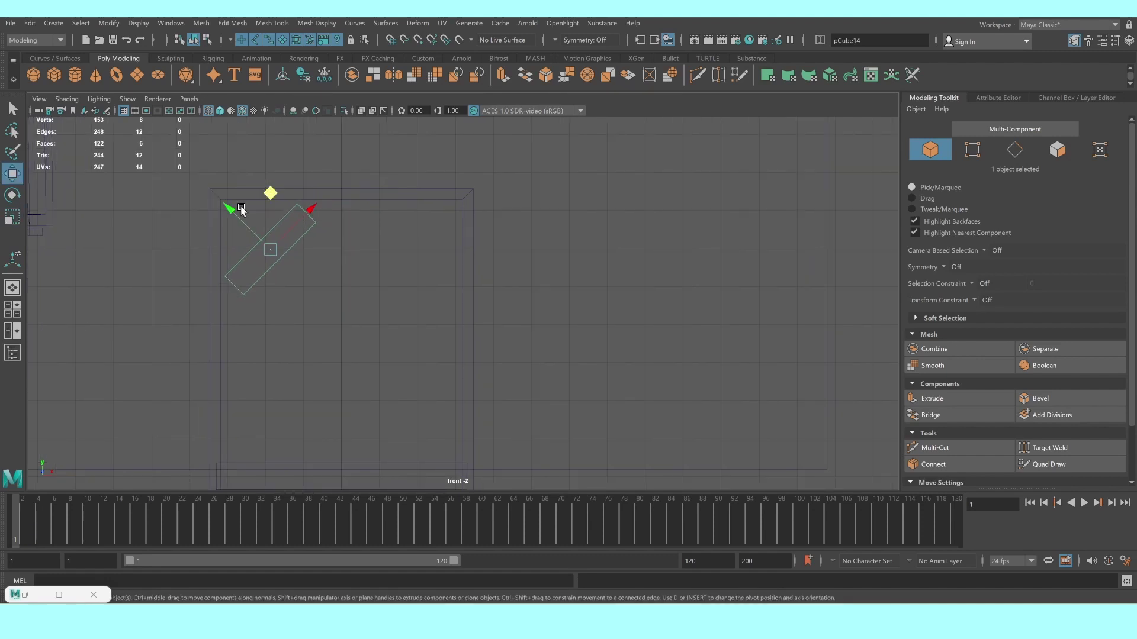
pyautogui.moveTo(232, 213); pyautogui.dragTo(222, 204)
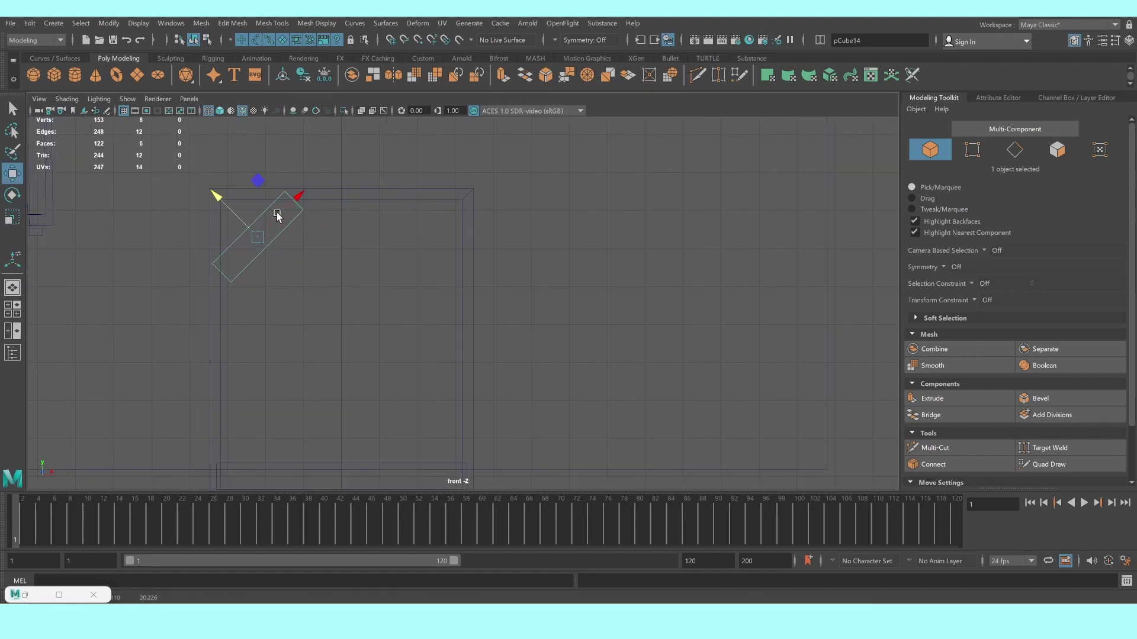
# Scale the brace's end vertices flat so they sit flush against the frame
pyautogui.moveTo(288, 222); pyautogui.dragTo(252, 262, button='right')
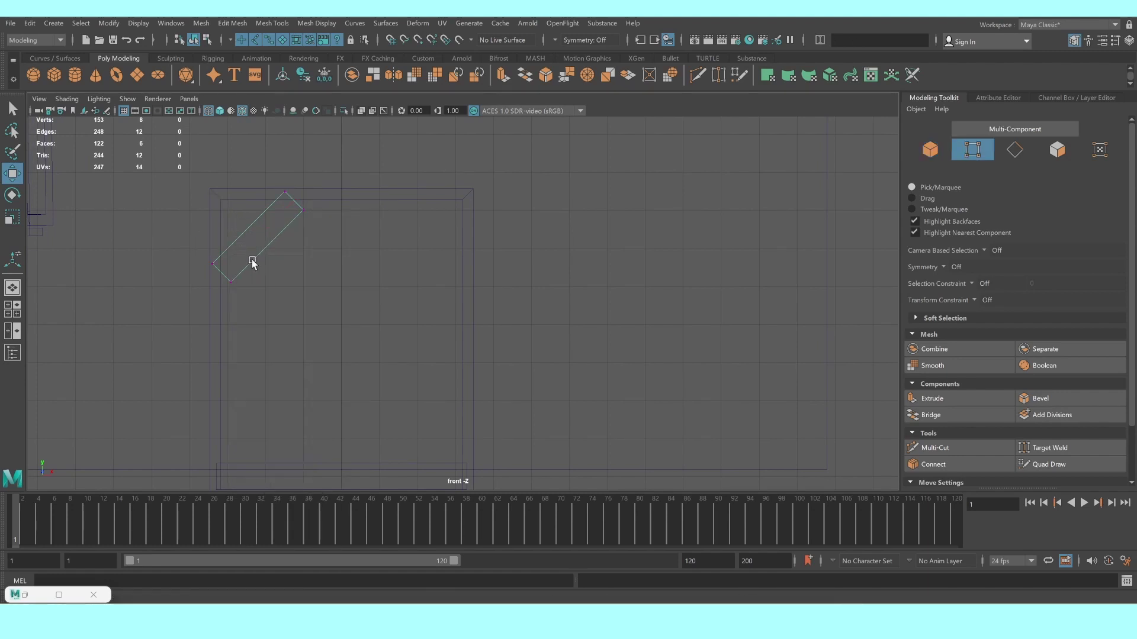
pyautogui.moveTo(292, 201); pyautogui.dragTo(343, 242)
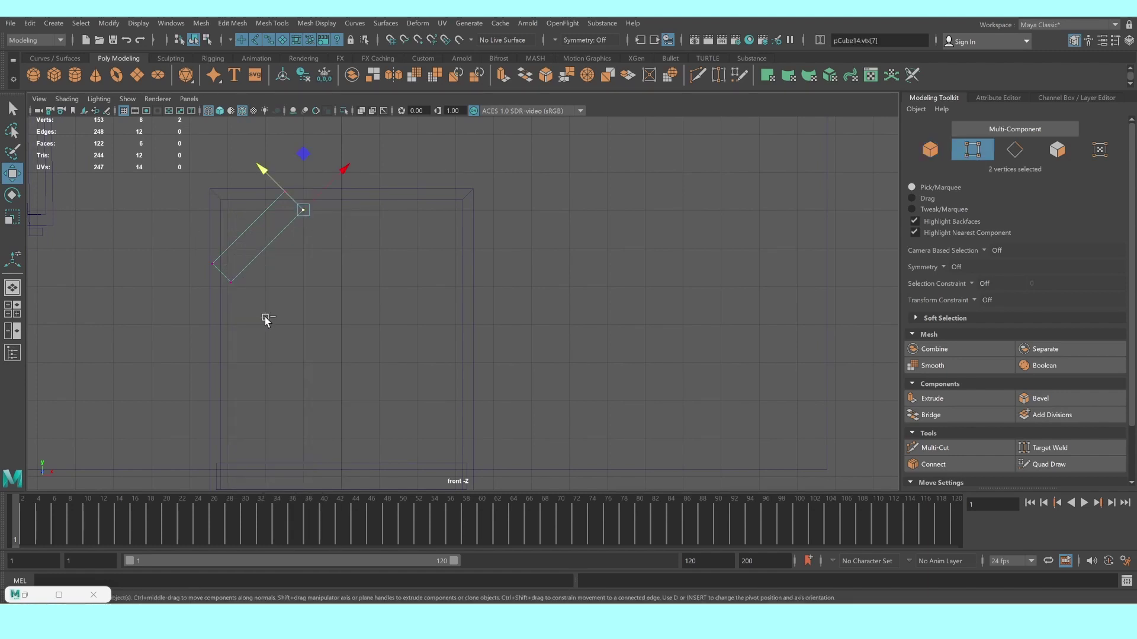
pyautogui.keyDown('shift'); pyautogui.moveTo(229, 274); pyautogui.dragTo(260, 308); pyautogui.keyUp('shift')
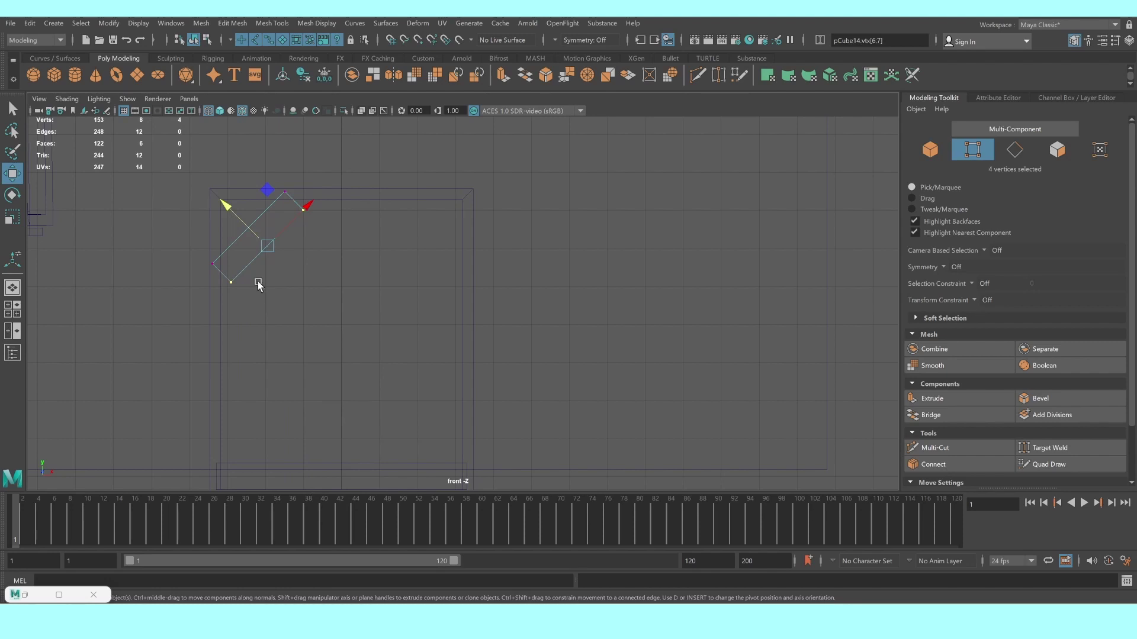
pyautogui.press('r')
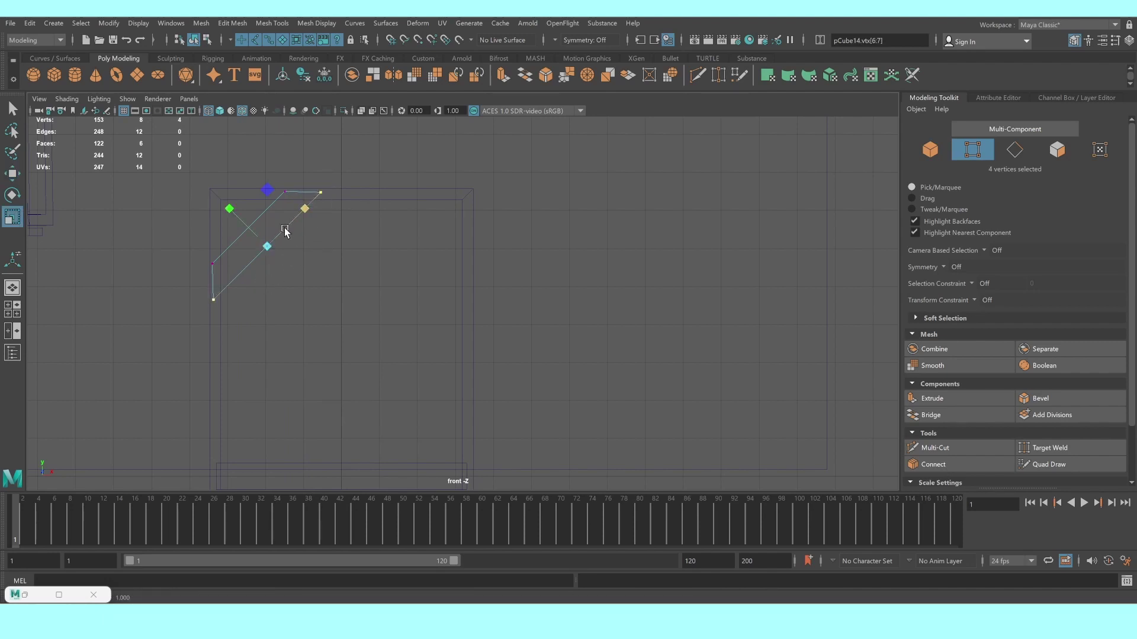
pyautogui.press('F8')
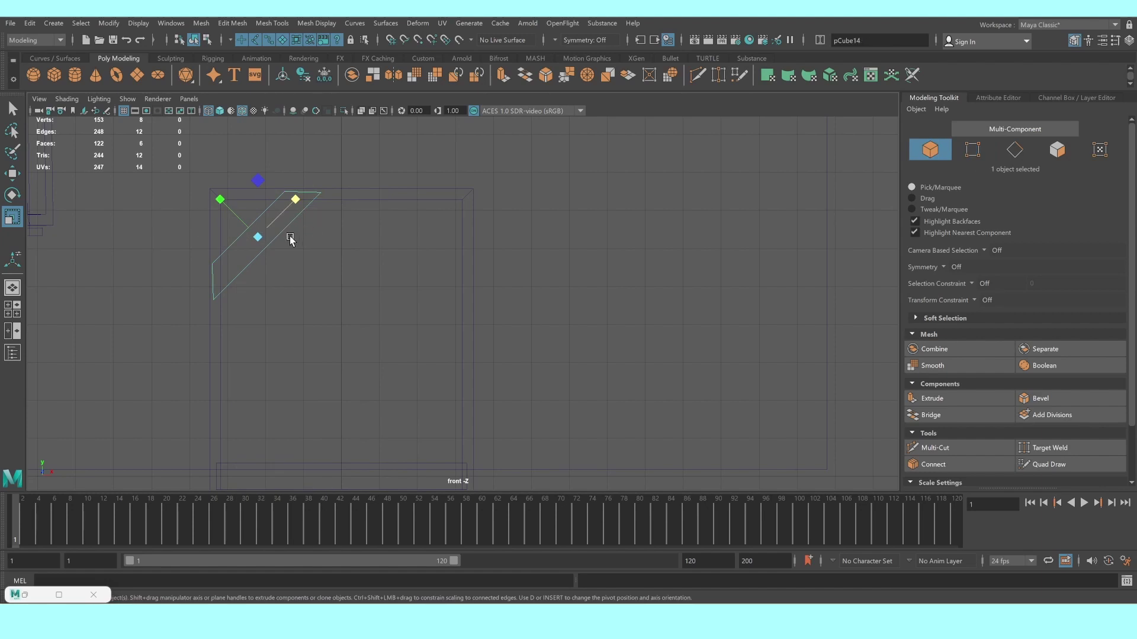
pyautogui.click(320, 79)
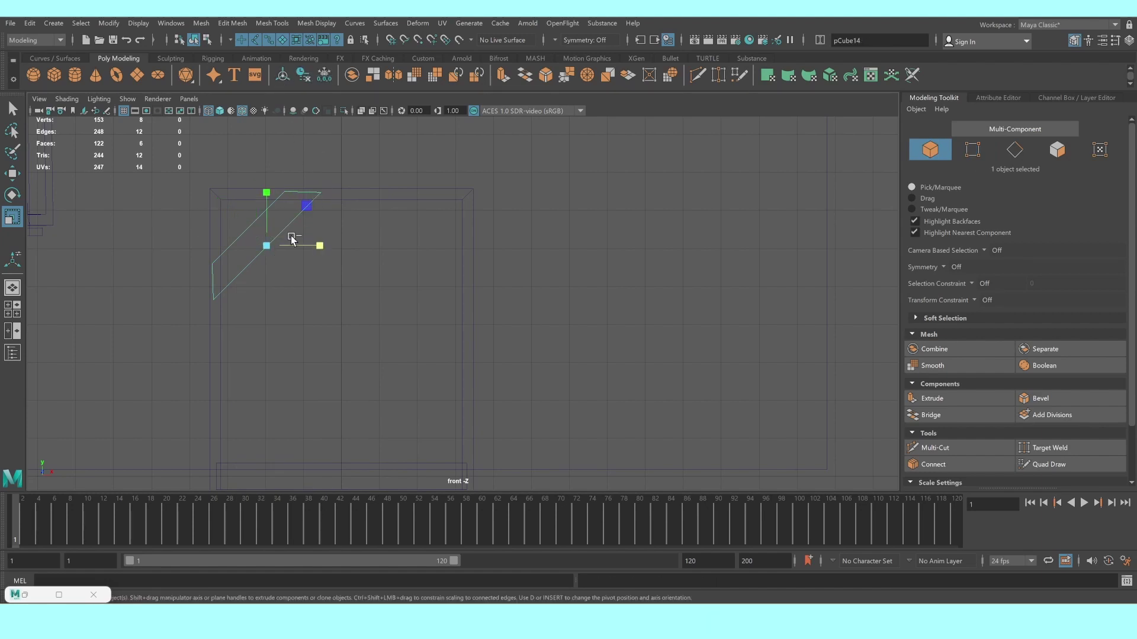
# Duplicate the brace, rotate it, and place the copy in the bottom-left corner
pyautogui.press('w')
pyautogui.hotkey('ctrl', 'd')
pyautogui.moveTo(329, 251)
pyautogui.keyDown('alt'); pyautogui.mouseDown(button='middle')
pyautogui.moveTo(373, 203)
pyautogui.moveTo(361, 204)
pyautogui.mouseUp(button='middle'); pyautogui.keyUp('alt')
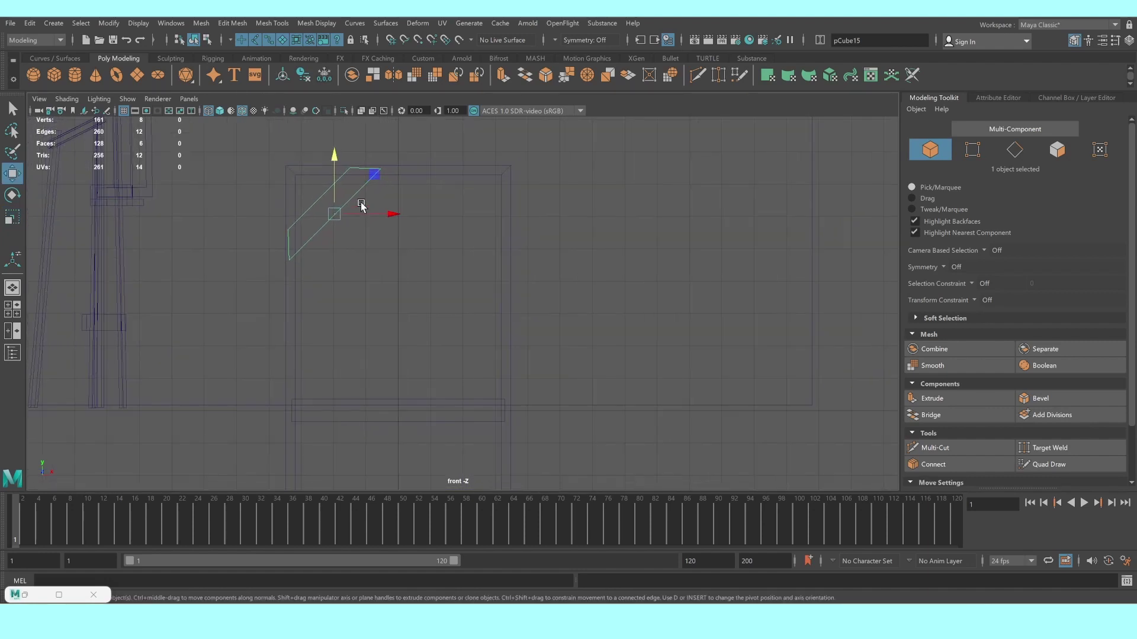
pyautogui.moveTo(334, 163); pyautogui.dragTo(335, 346)
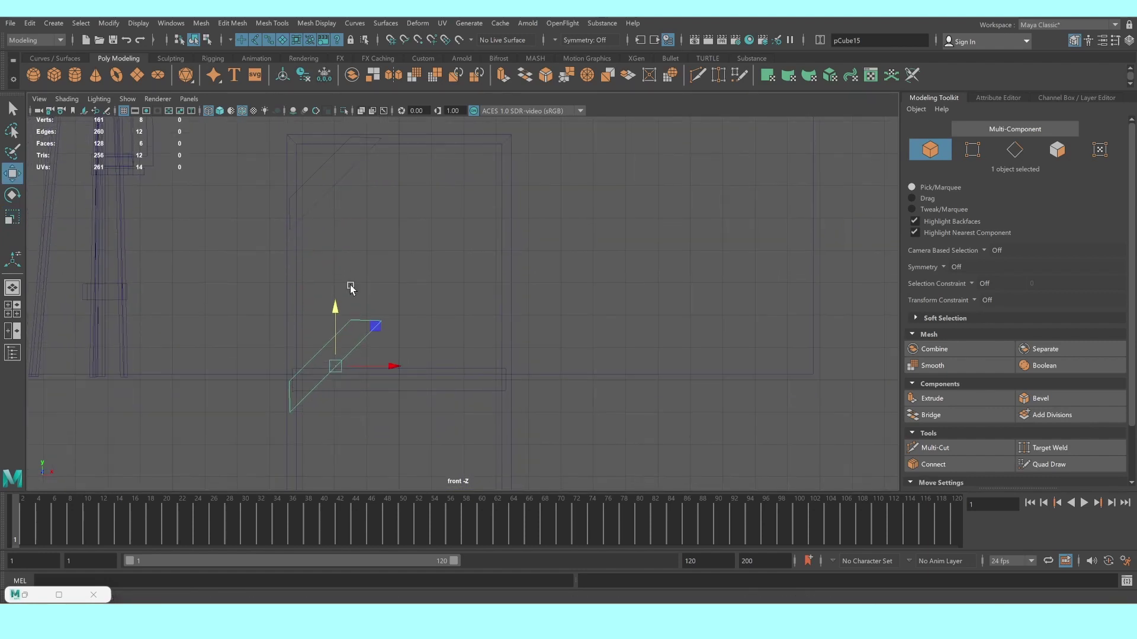
pyautogui.keyDown('alt'); pyautogui.moveTo(349, 337); pyautogui.dragTo(335, 223, button='middle'); pyautogui.keyUp('alt')
pyautogui.press('e')
pyautogui.moveTo(391, 267)
pyautogui.mouseDown()
pyautogui.moveTo(371, 233)
pyautogui.moveTo(375, 244)
pyautogui.mouseUp()
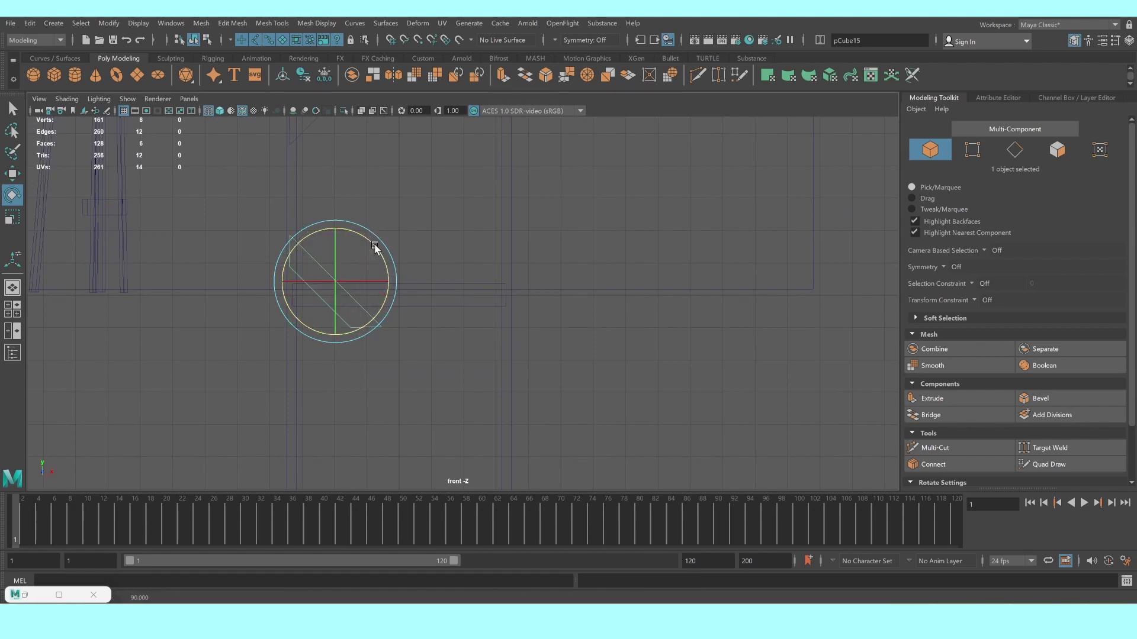
pyautogui.press('w')
pyautogui.keyDown('alt'); pyautogui.moveTo(338, 230); pyautogui.dragTo(396, 203, button='middle'); pyautogui.keyUp('alt')
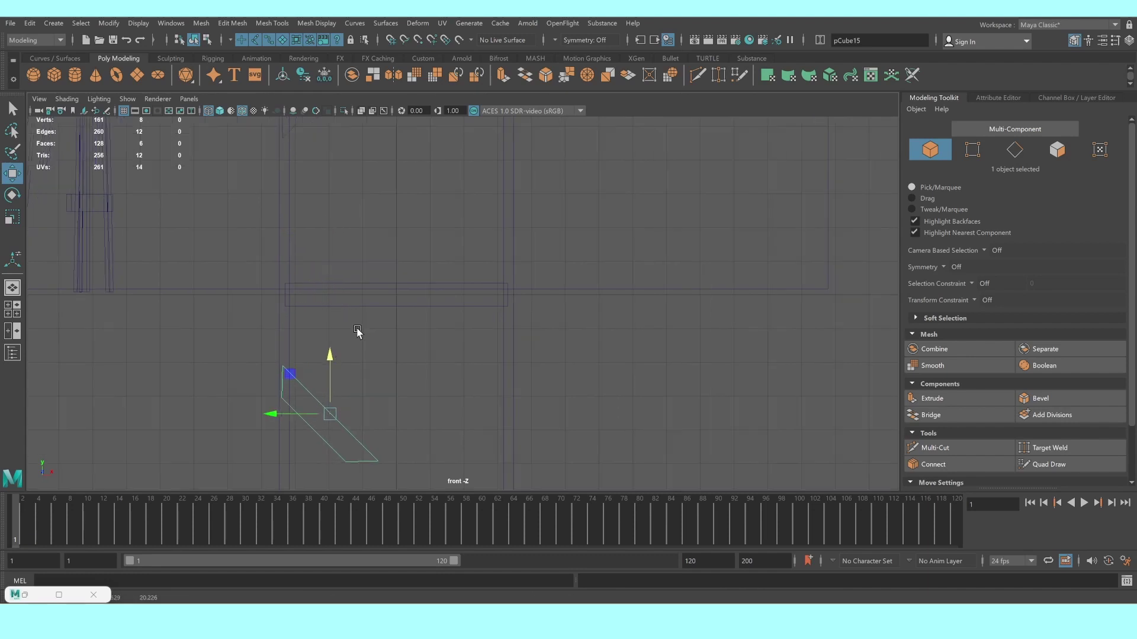
pyautogui.moveTo(397, 203); pyautogui.dragTo(398, 281)
# Add another brace flipped 180° in the bottom-right corner
pyautogui.hotkey('ctrl', 'd')
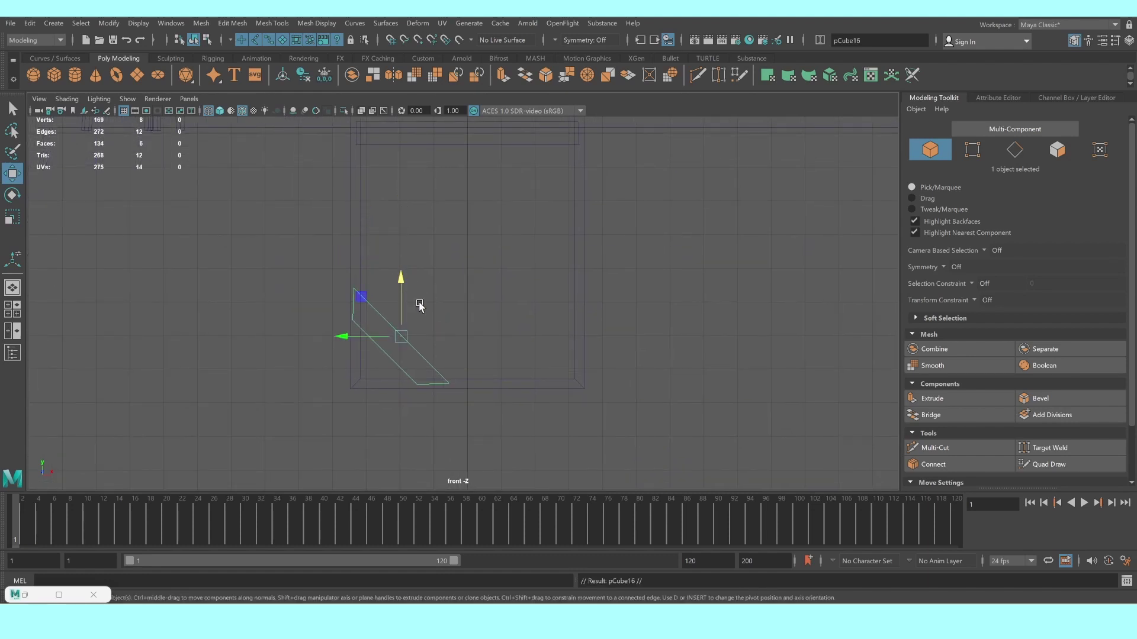
pyautogui.press('e')
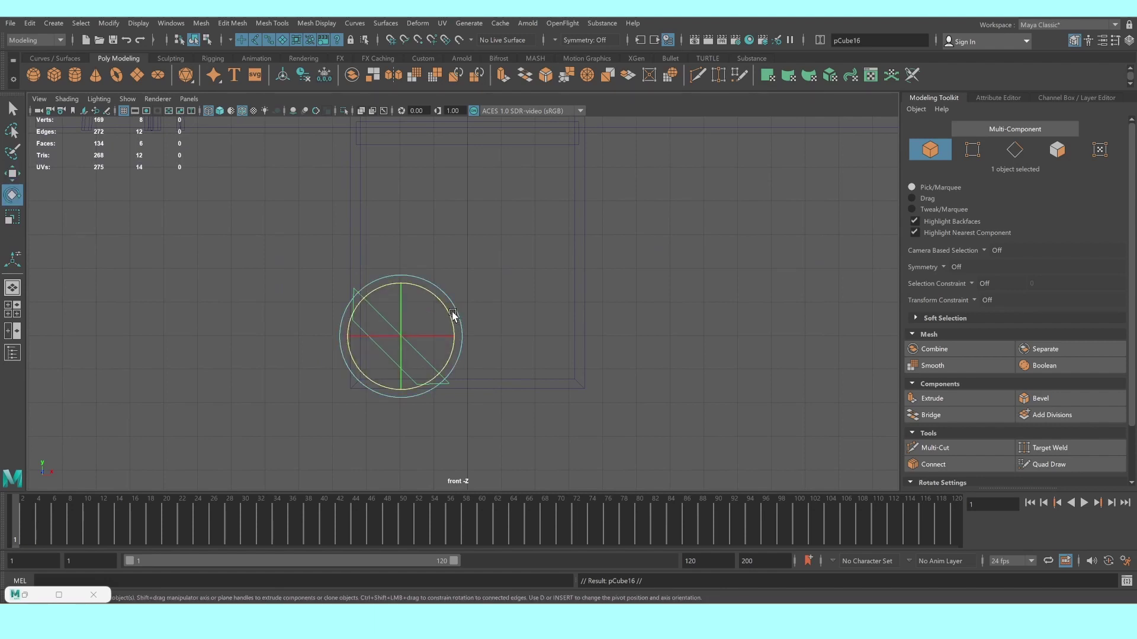
pyautogui.click(445, 315)
pyautogui.click(404, 330)
pyautogui.moveTo(450, 320); pyautogui.dragTo(433, 283)
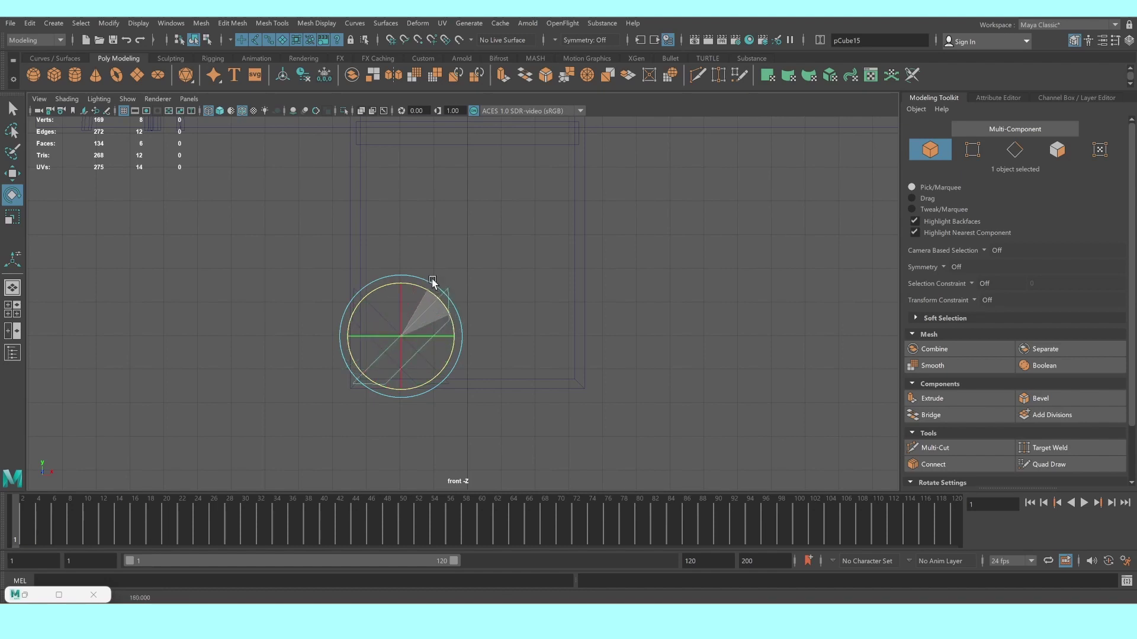
pyautogui.press('w')
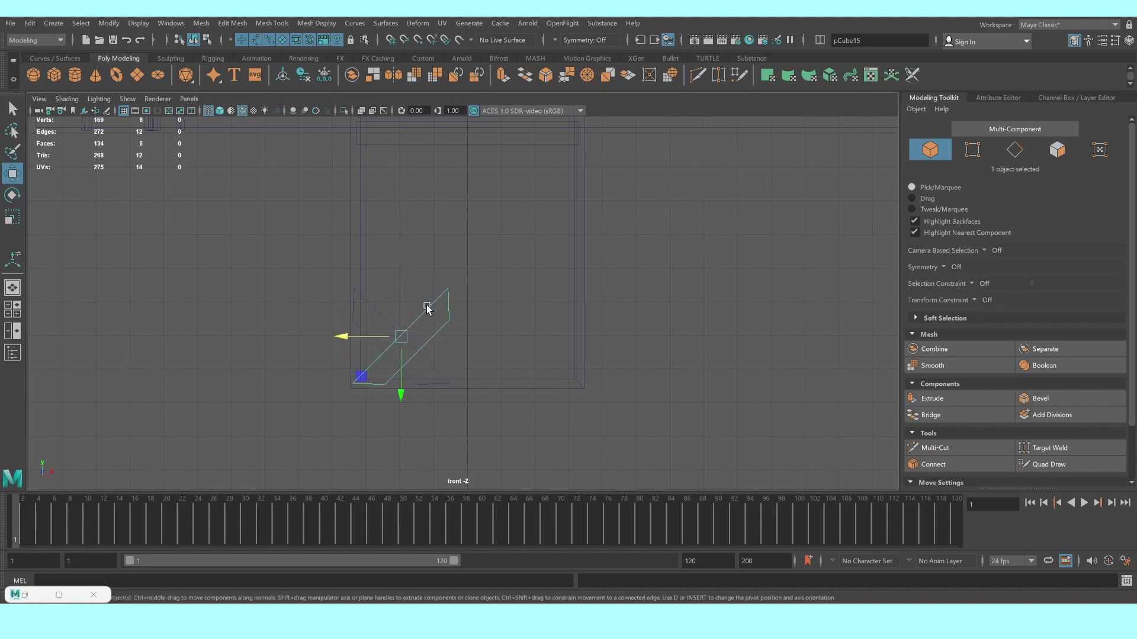
pyautogui.moveTo(363, 339); pyautogui.dragTo(484, 328)
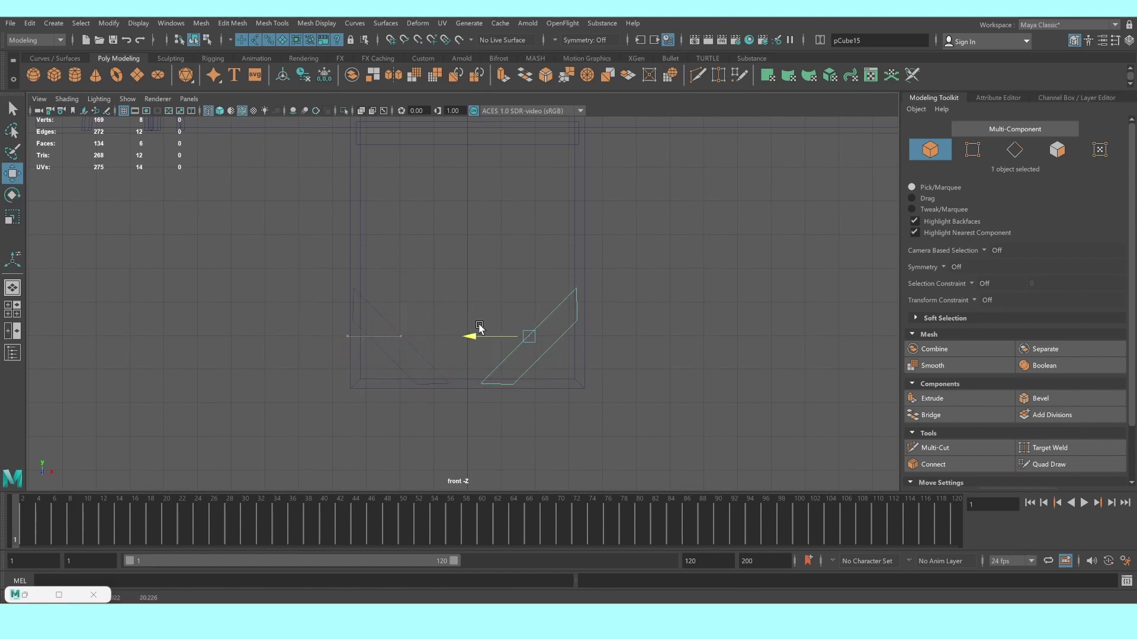
# Duplicate it, rotate the copy to 270°, and place it in the top-right corner
pyautogui.hotkey('ctrl', 'd')
pyautogui.press('e')
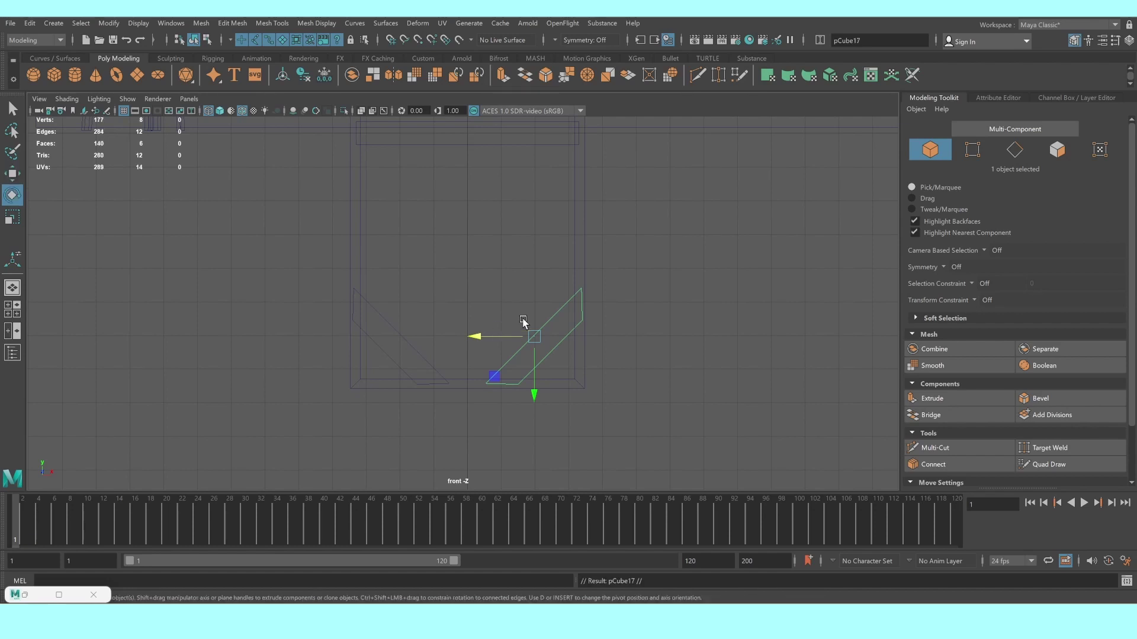
pyautogui.moveTo(557, 288); pyautogui.dragTo(512, 282)
pyautogui.scroll(-2, 515, 284)
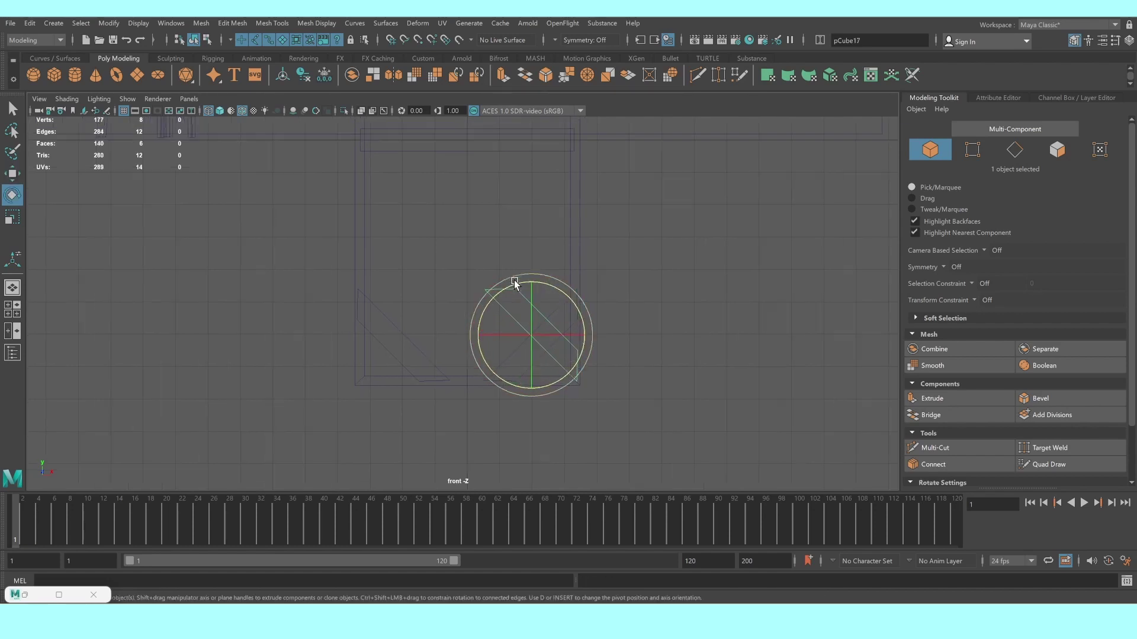
pyautogui.press('w')
pyautogui.moveTo(521, 385); pyautogui.dragTo(521, 274)
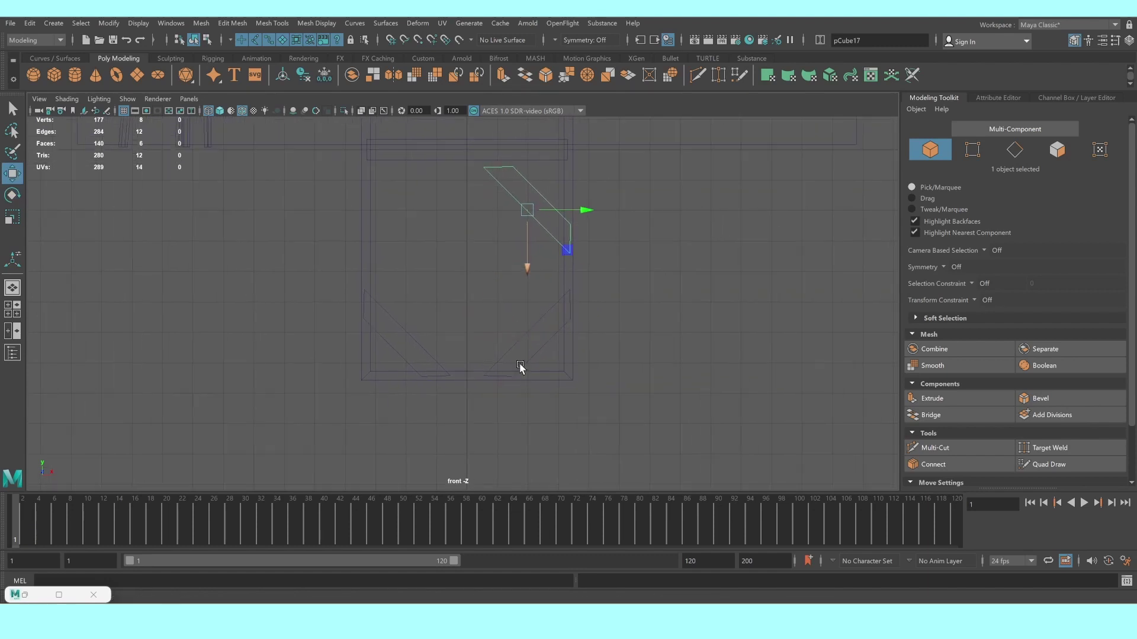
pyautogui.keyDown('alt'); pyautogui.moveTo(526, 297); pyautogui.dragTo(513, 418, button='middle'); pyautogui.keyUp('alt')
pyautogui.moveTo(515, 389); pyautogui.dragTo(506, 241)
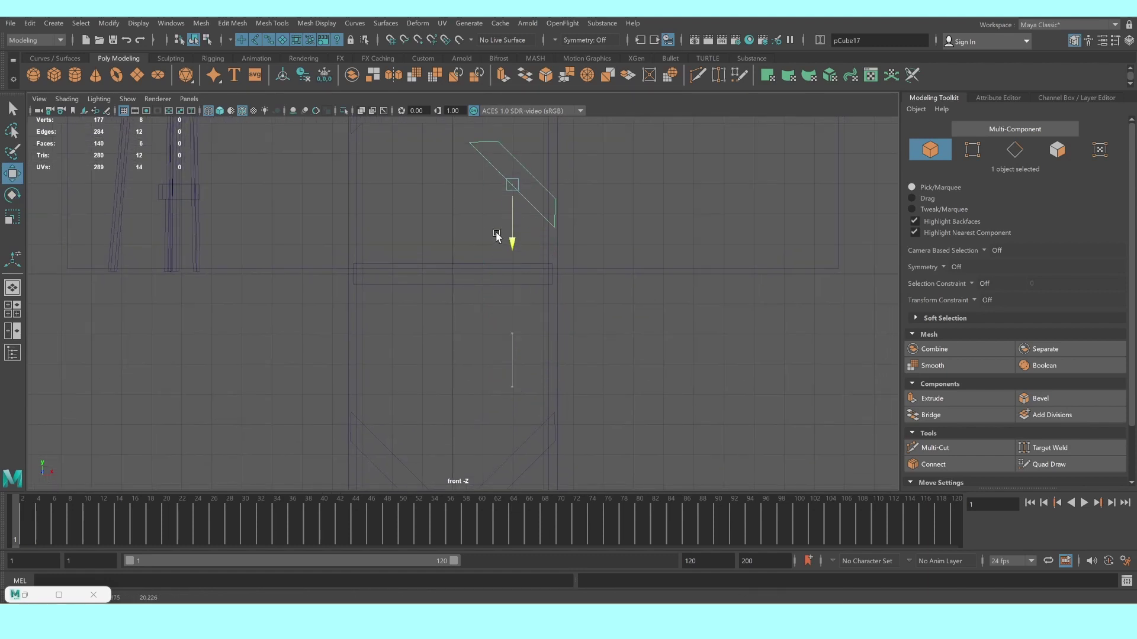
pyautogui.moveTo(506, 241)
pyautogui.keyDown('alt'); pyautogui.mouseDown(button='middle')
pyautogui.moveTo(477, 350)
pyautogui.moveTo(486, 366)
pyautogui.mouseUp(button='middle'); pyautogui.keyUp('alt')
pyautogui.moveTo(485, 366); pyautogui.dragTo(504, 275)
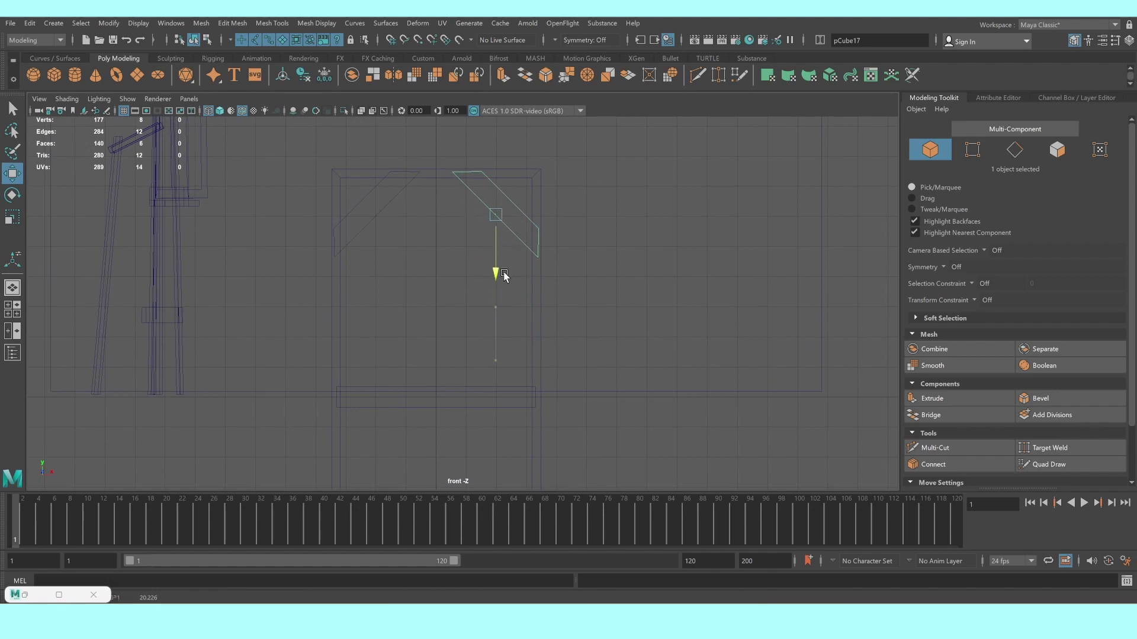
pyautogui.press('space')
pyautogui.press('space')
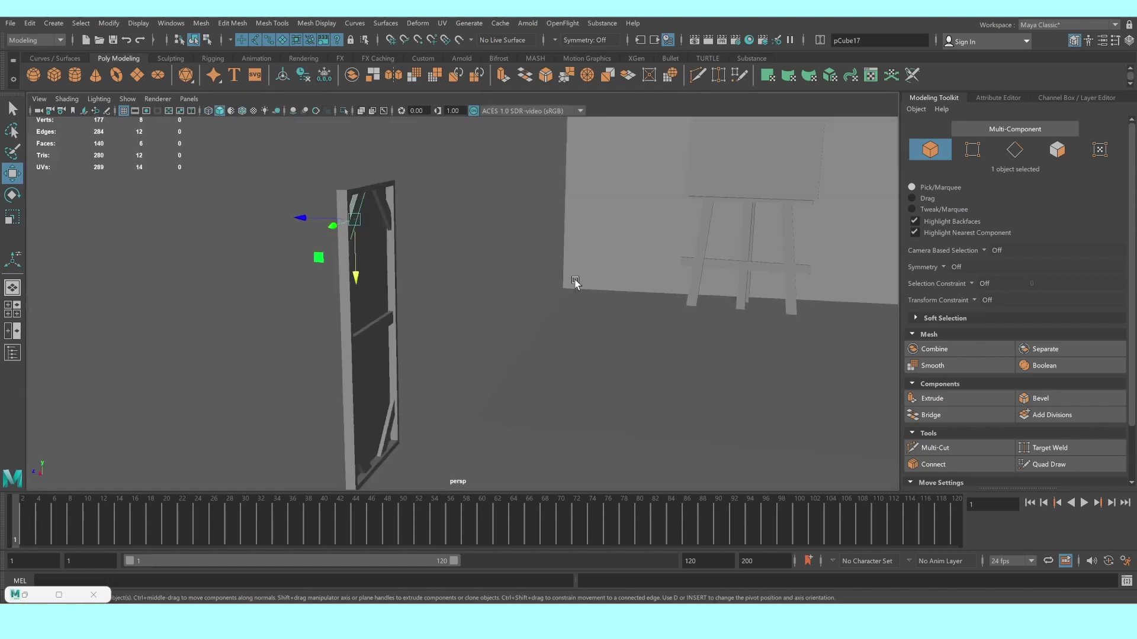
# Group the door pieces as group2 and turn it about its vertical axis
pyautogui.moveTo(479, 283)
pyautogui.keyDown('alt'); pyautogui.mouseDown()
pyautogui.moveTo(437, 419)
pyautogui.moveTo(370, 450)
pyautogui.mouseUp(); pyautogui.keyUp('alt')
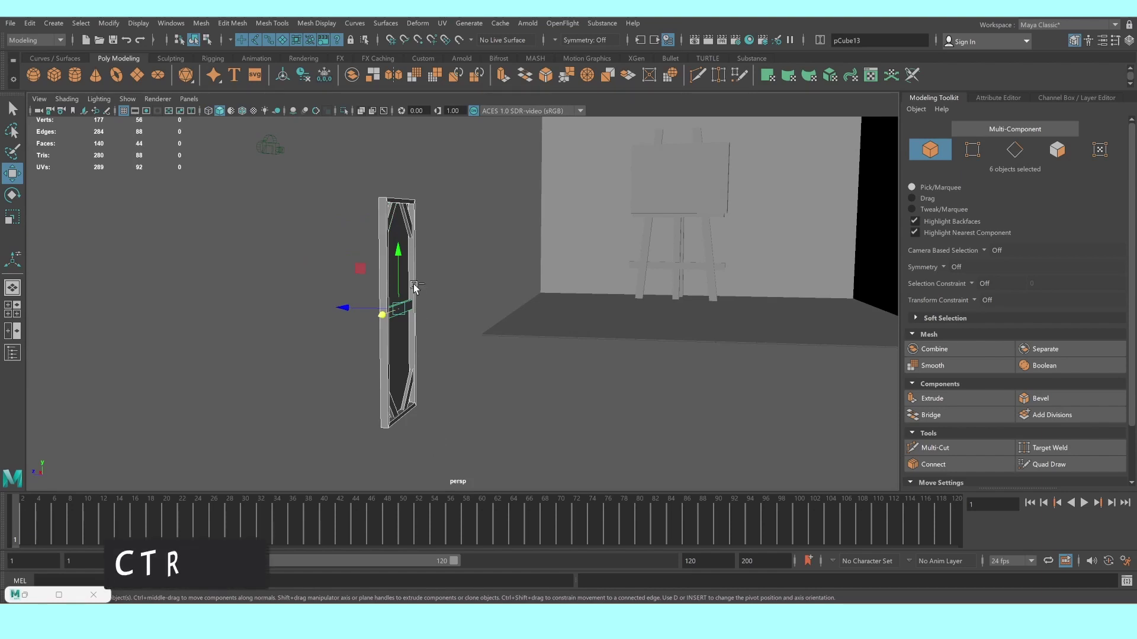
pyautogui.hotkey('ctrl', 'g')
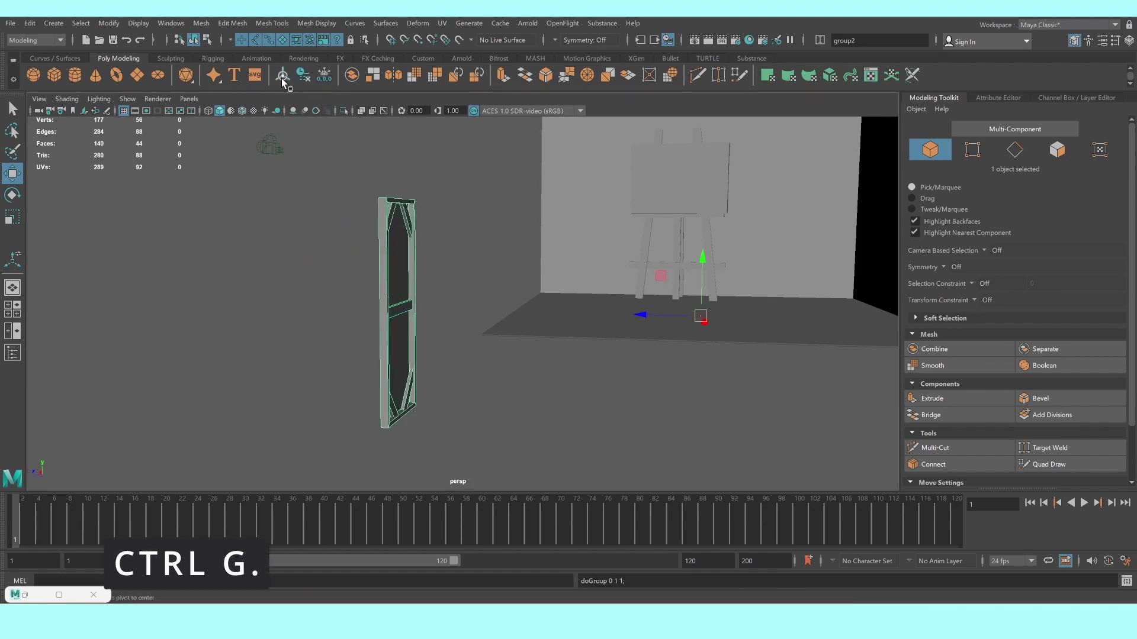
pyautogui.click(283, 82)
pyautogui.scroll(2, 399, 265)
pyautogui.moveTo(330, 317)
pyautogui.keyDown('alt'); pyautogui.mouseDown()
pyautogui.moveTo(497, 317)
pyautogui.moveTo(529, 325)
pyautogui.moveTo(548, 362)
pyautogui.moveTo(665, 337)
pyautogui.mouseUp(); pyautogui.keyUp('alt')
pyautogui.press('e')
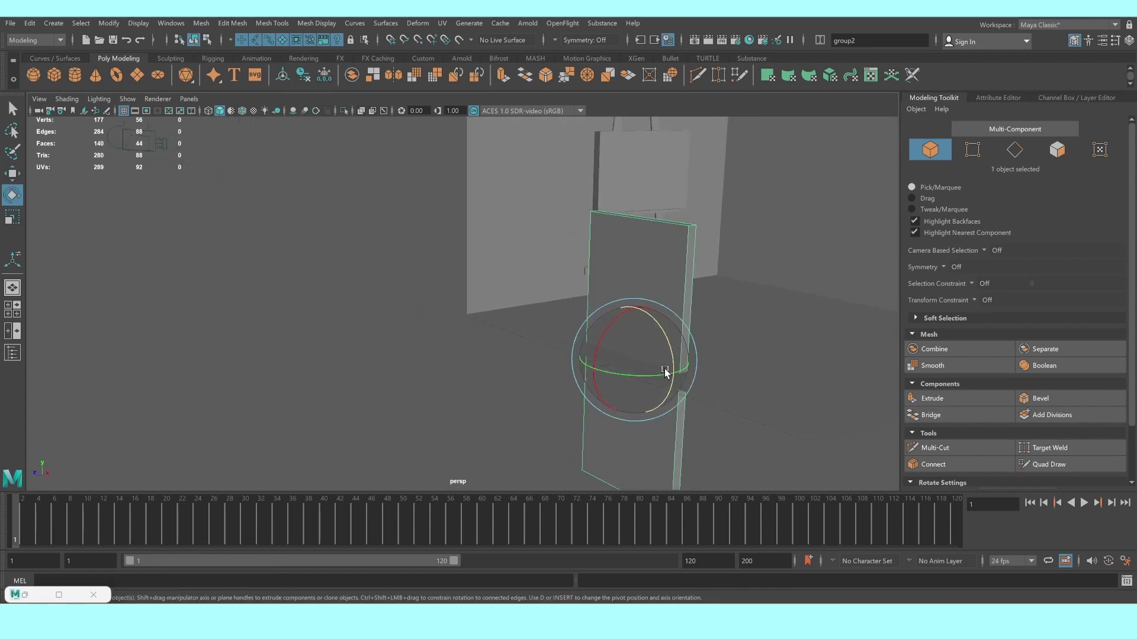
pyautogui.moveTo(642, 376); pyautogui.dragTo(579, 372)
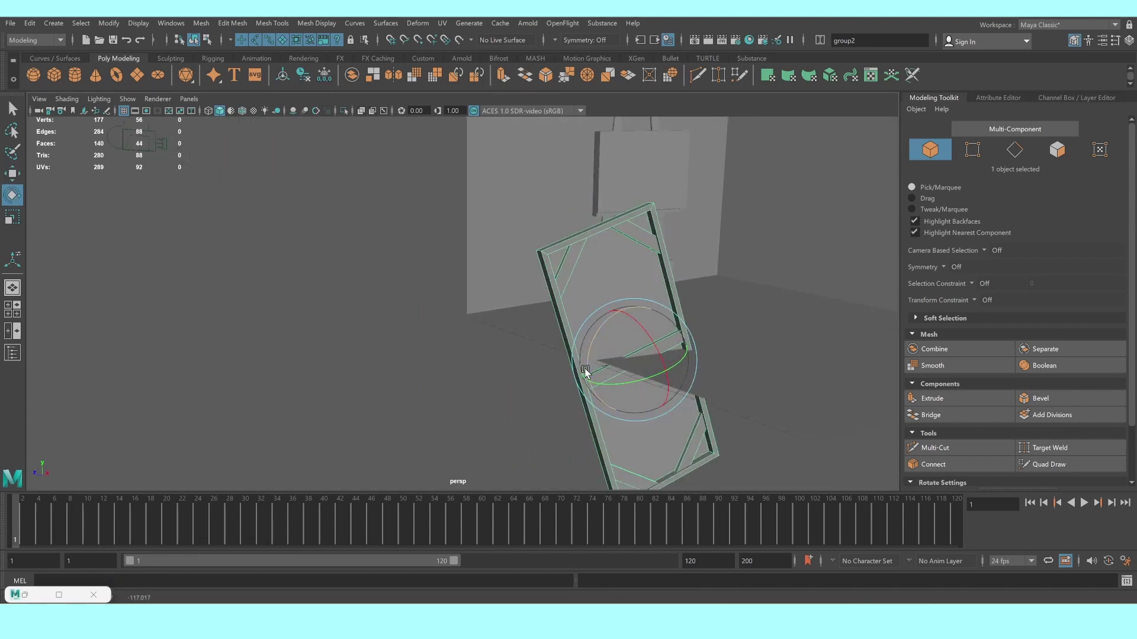
pyautogui.hotkey('ctrl', 'z')
pyautogui.moveTo(650, 374)
pyautogui.mouseDown()
pyautogui.moveTo(619, 372)
pyautogui.moveTo(651, 345)
pyautogui.moveTo(650, 151)
pyautogui.moveTo(653, 357)
pyautogui.moveTo(457, 323)
pyautogui.moveTo(550, 319)
pyautogui.moveTo(502, 337)
pyautogui.moveTo(487, 283)
pyautogui.moveTo(406, 251)
pyautogui.mouseUp()
# Shrink the door, slide it toward the side wall, and tilt it to lean
pyautogui.press('w')
pyautogui.press('e')
pyautogui.press('w')
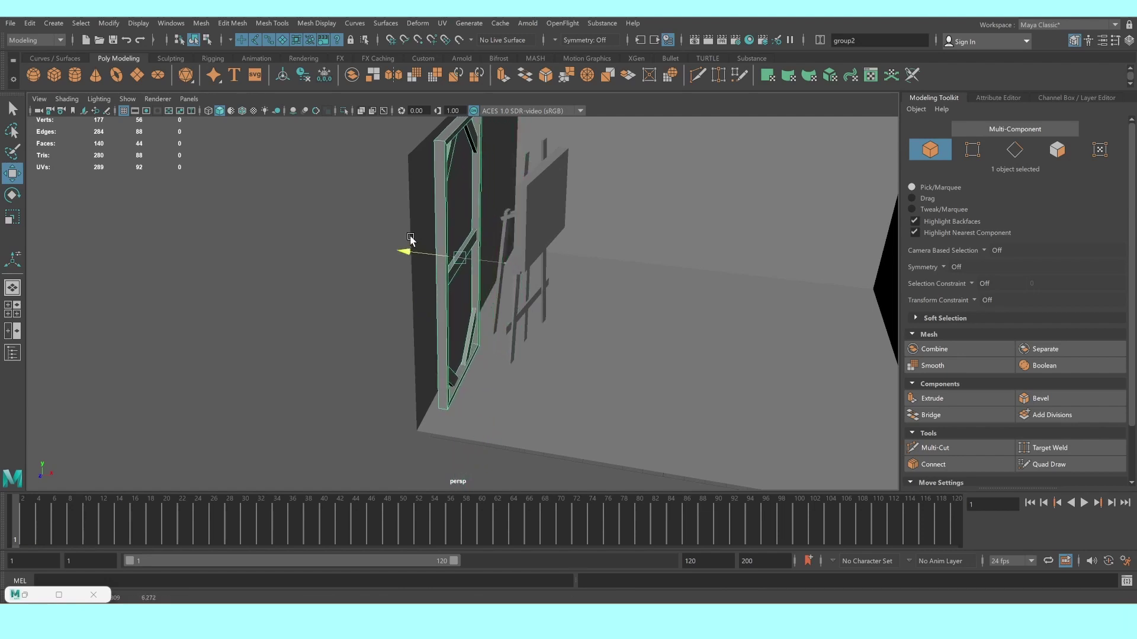
pyautogui.press('r')
pyautogui.moveTo(584, 251)
pyautogui.keyDown('alt'); pyautogui.mouseDown()
pyautogui.moveTo(458, 230)
pyautogui.moveTo(439, 272)
pyautogui.mouseUp(); pyautogui.keyUp('alt')
pyautogui.press('w')
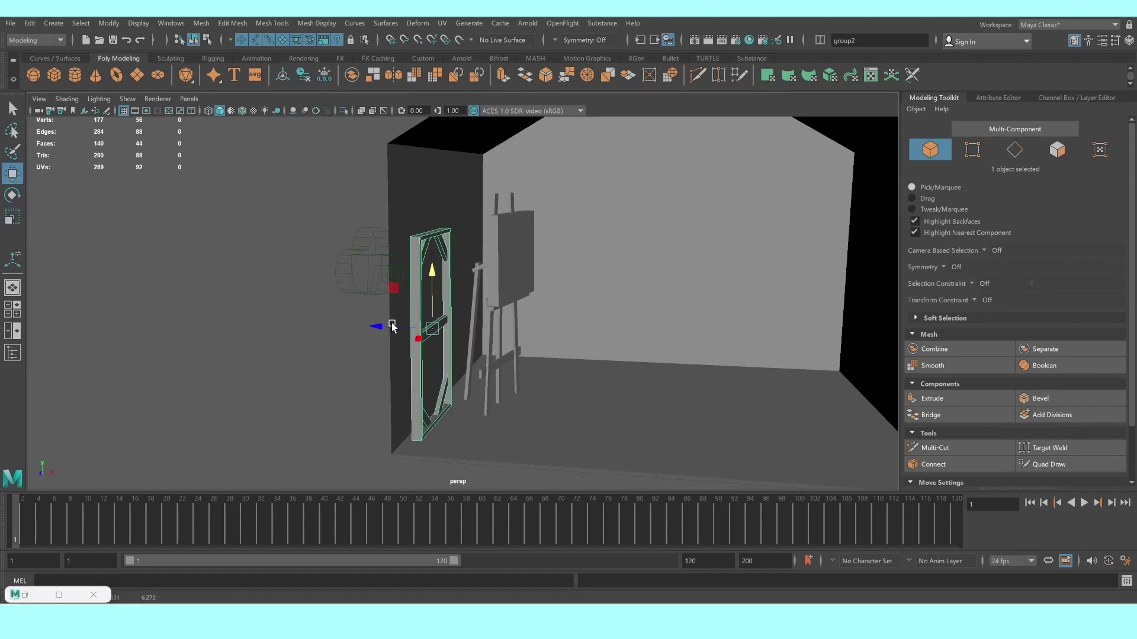
pyautogui.moveTo(392, 327); pyautogui.dragTo(398, 333)
pyautogui.press('e')
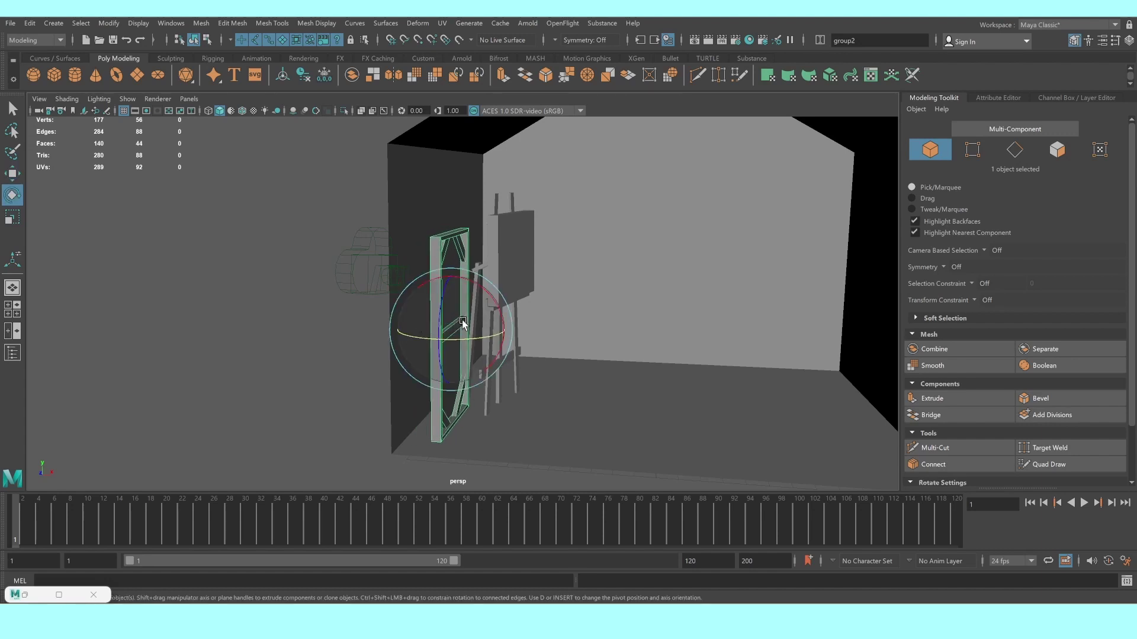
pyautogui.moveTo(496, 305)
pyautogui.mouseDown()
pyautogui.moveTo(495, 281)
pyautogui.moveTo(490, 325)
pyautogui.mouseUp()
pyautogui.press('w')
# Fine-tune the door's lean against the wall and lower it onto the floor
pyautogui.moveTo(433, 348)
pyautogui.keyDown('alt'); pyautogui.mouseDown()
pyautogui.moveTo(376, 364)
pyautogui.moveTo(359, 345)
pyautogui.mouseUp(); pyautogui.keyUp('alt')
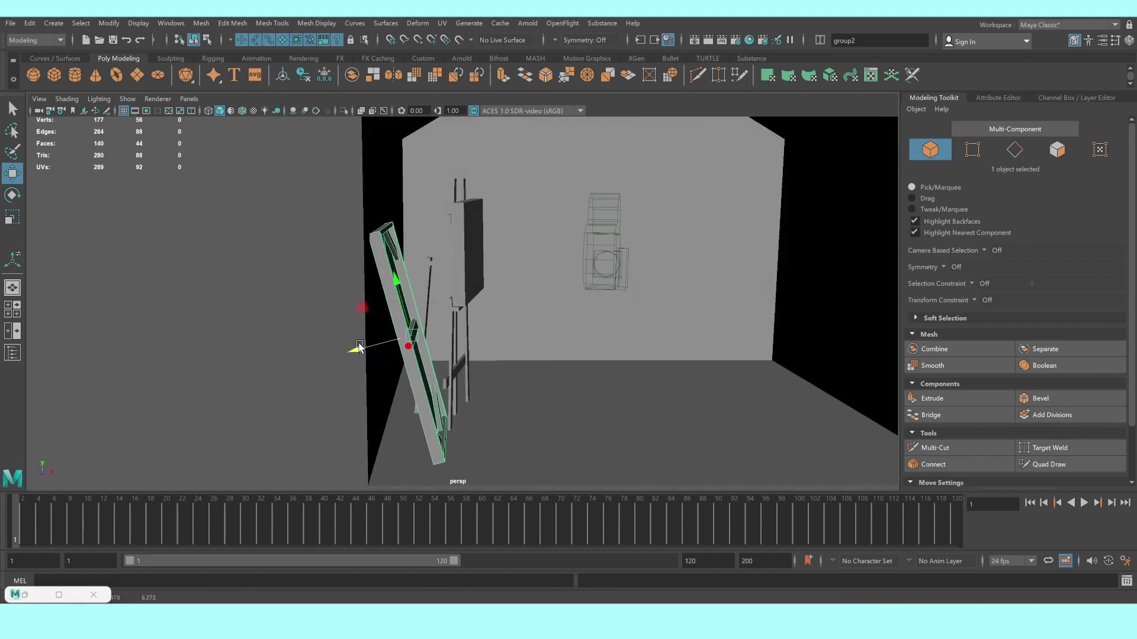
pyautogui.moveTo(396, 284)
pyautogui.mouseDown()
pyautogui.moveTo(397, 272)
pyautogui.moveTo(431, 290)
pyautogui.mouseUp()
pyautogui.press('e')
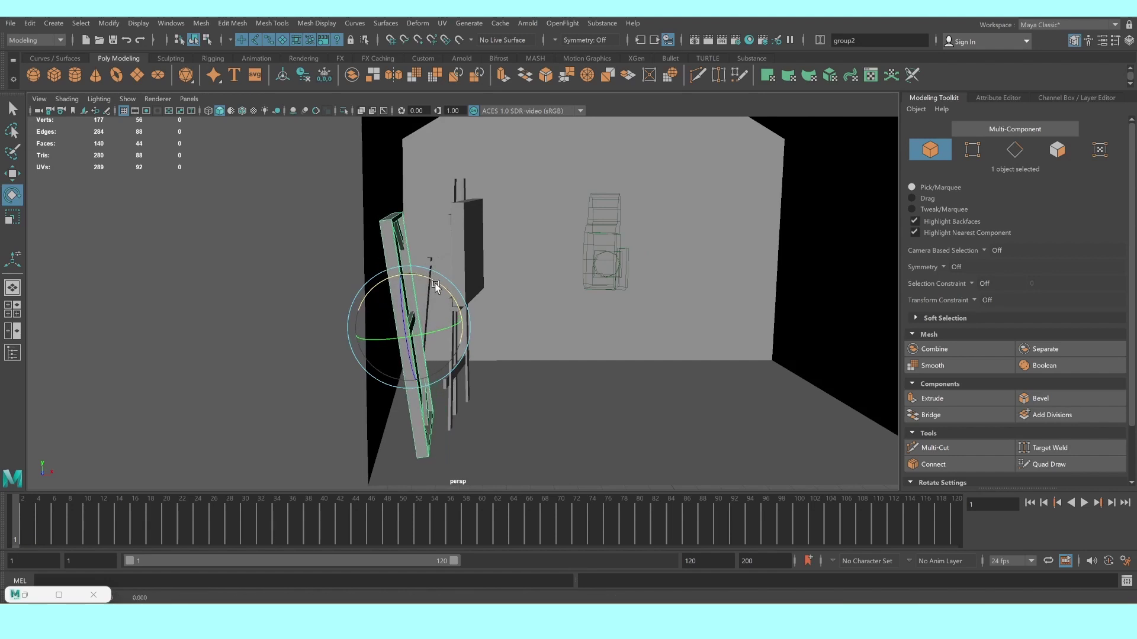
pyautogui.press('w')
pyautogui.moveTo(356, 333)
pyautogui.mouseDown()
pyautogui.moveTo(346, 324)
pyautogui.moveTo(348, 339)
pyautogui.mouseUp()
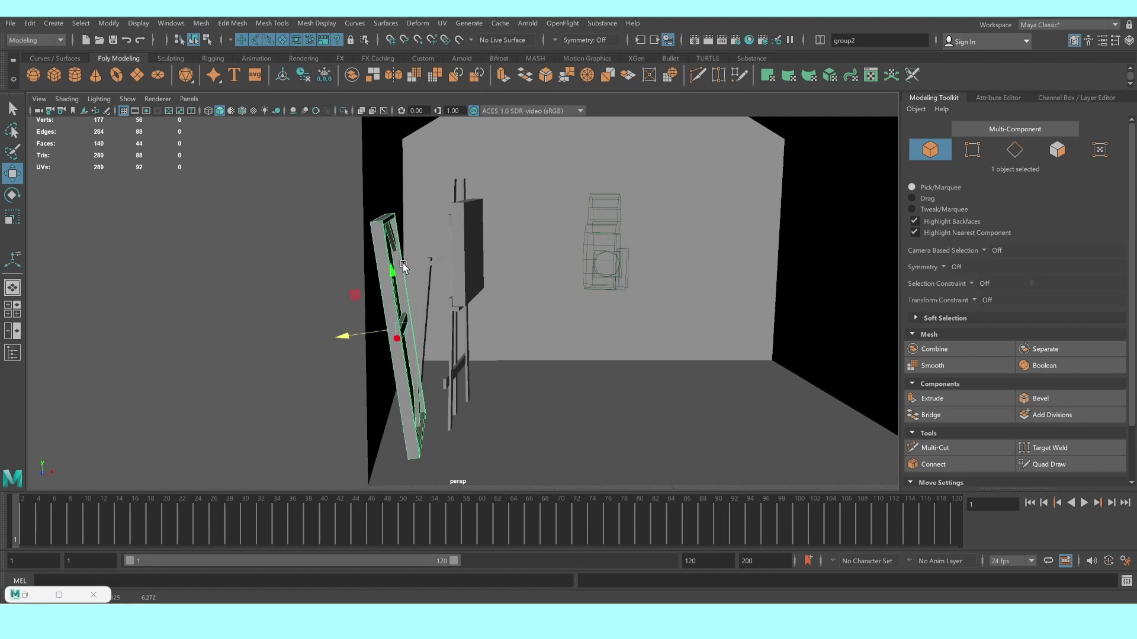
pyautogui.moveTo(403, 263); pyautogui.dragTo(392, 282)
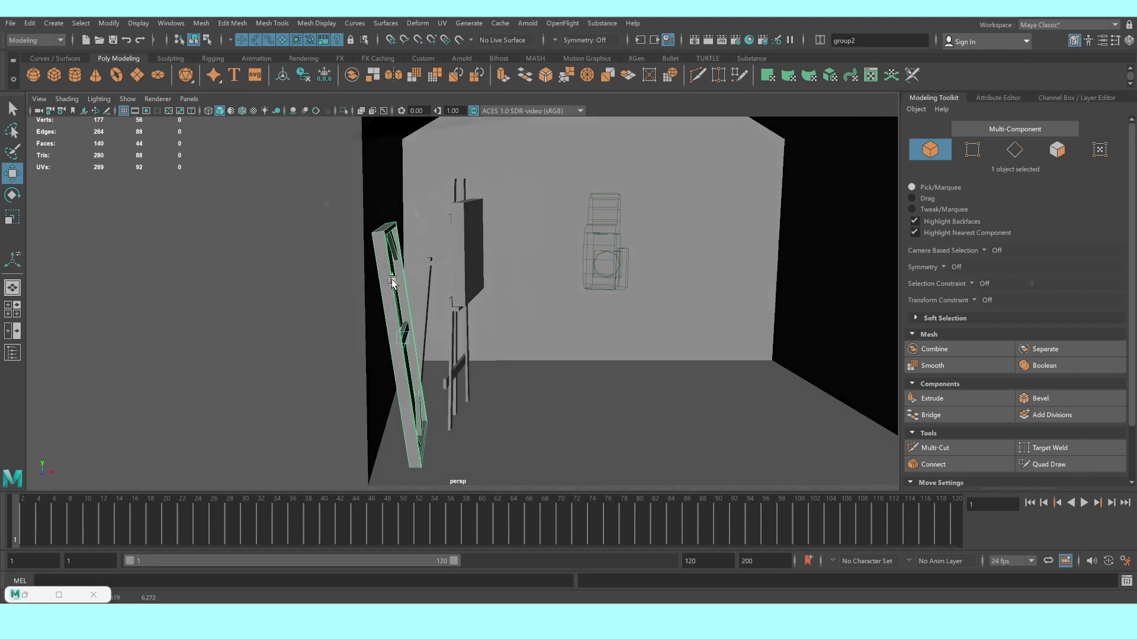
# Create cube pCube18 and scale it into a tall, thin pole
pyautogui.press('a')
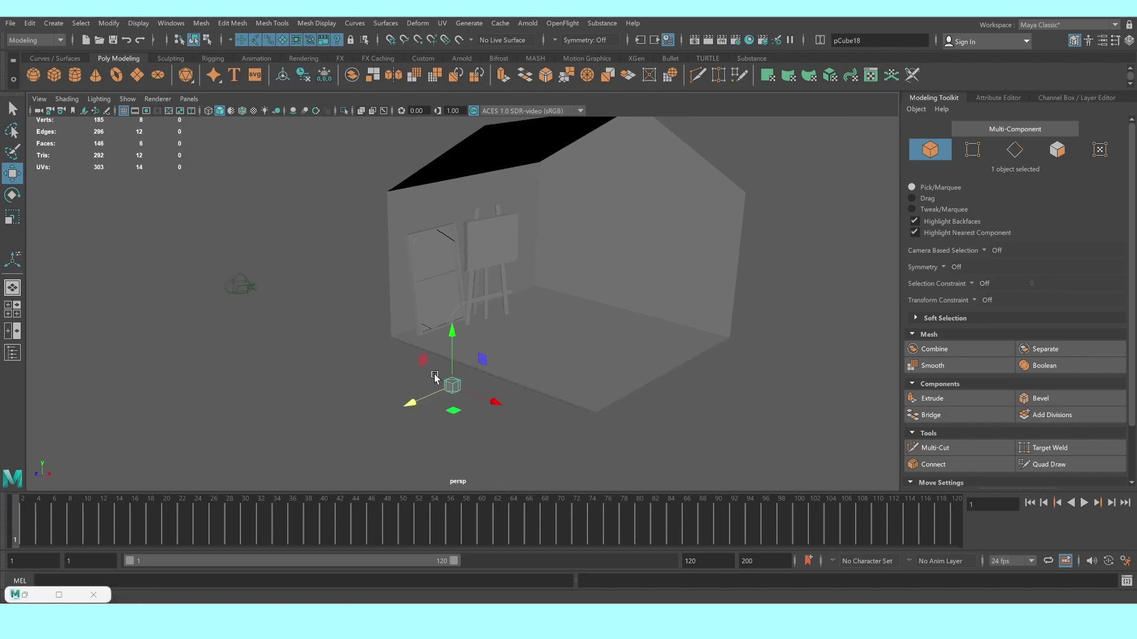
pyautogui.scroll(4, 435, 379)
pyautogui.press('r')
pyautogui.moveTo(508, 398)
pyautogui.mouseDown()
pyautogui.moveTo(484, 383)
pyautogui.moveTo(427, 393)
pyautogui.moveTo(436, 386)
pyautogui.mouseUp()
pyautogui.moveTo(464, 324)
pyautogui.mouseDown()
pyautogui.moveTo(459, 188)
pyautogui.moveTo(418, 286)
pyautogui.moveTo(445, 304)
pyautogui.mouseUp()
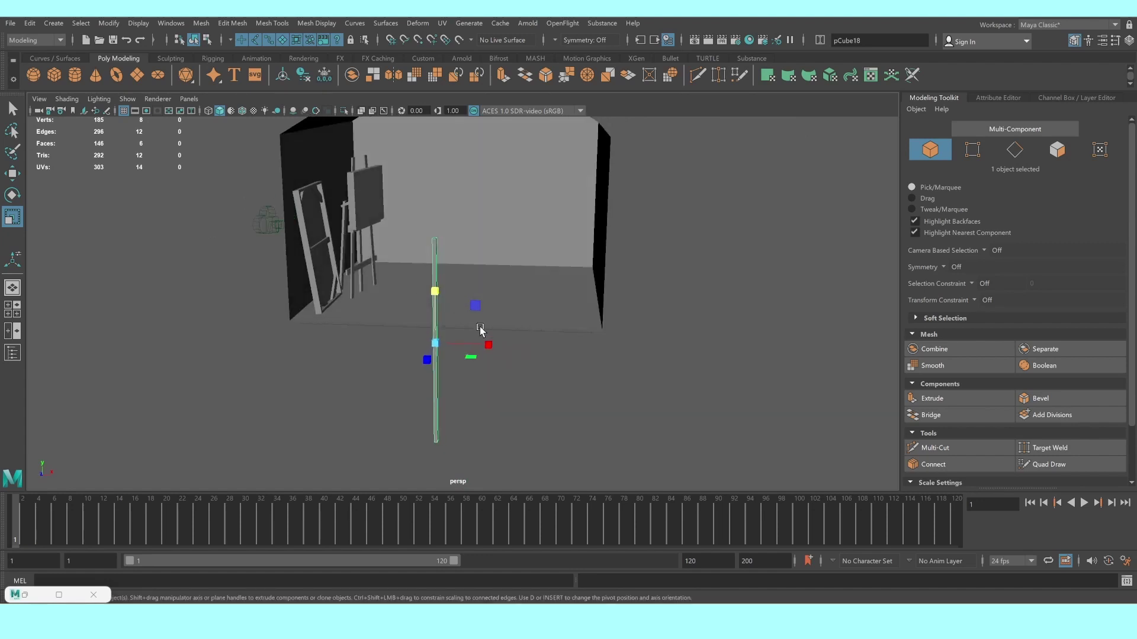
pyautogui.scroll(2, 480, 330)
pyautogui.scroll(2, 481, 330)
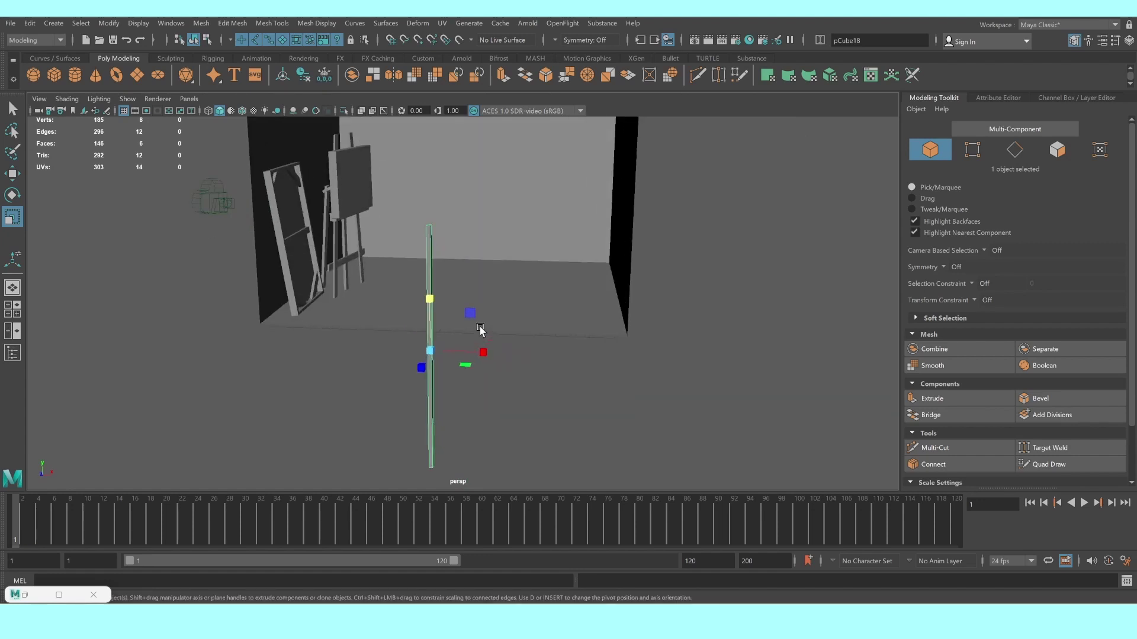
# Tilt the pole away from vertical, then slim and lengthen it
pyautogui.press('e')
pyautogui.keyDown('alt'); pyautogui.moveTo(481, 330); pyautogui.dragTo(424, 342); pyautogui.keyUp('alt')
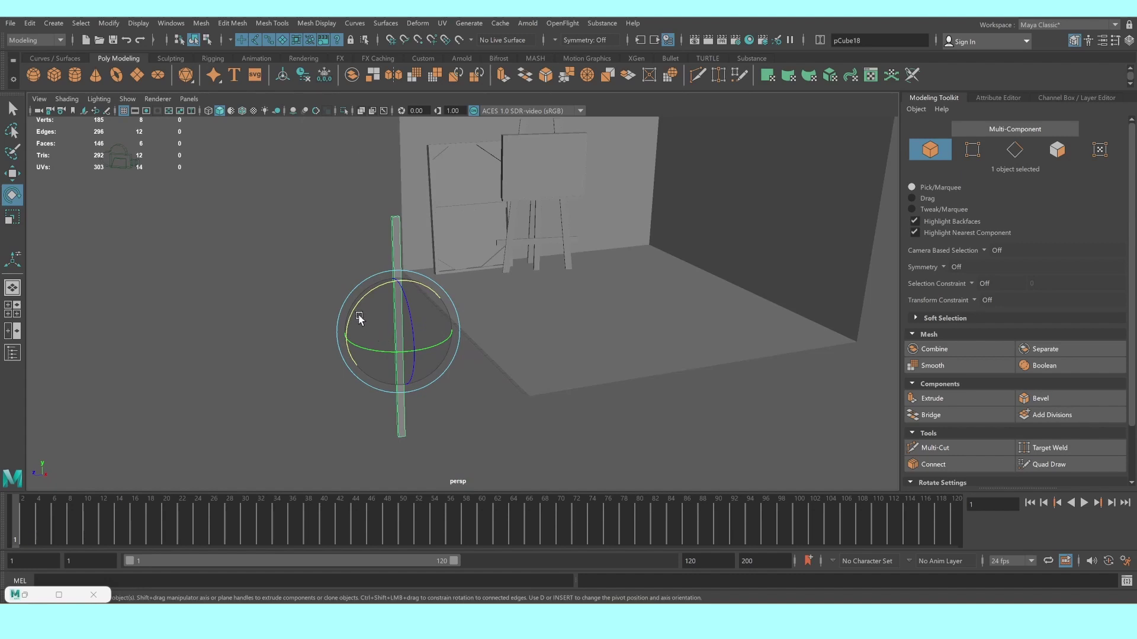
pyautogui.moveTo(354, 311); pyautogui.dragTo(355, 301)
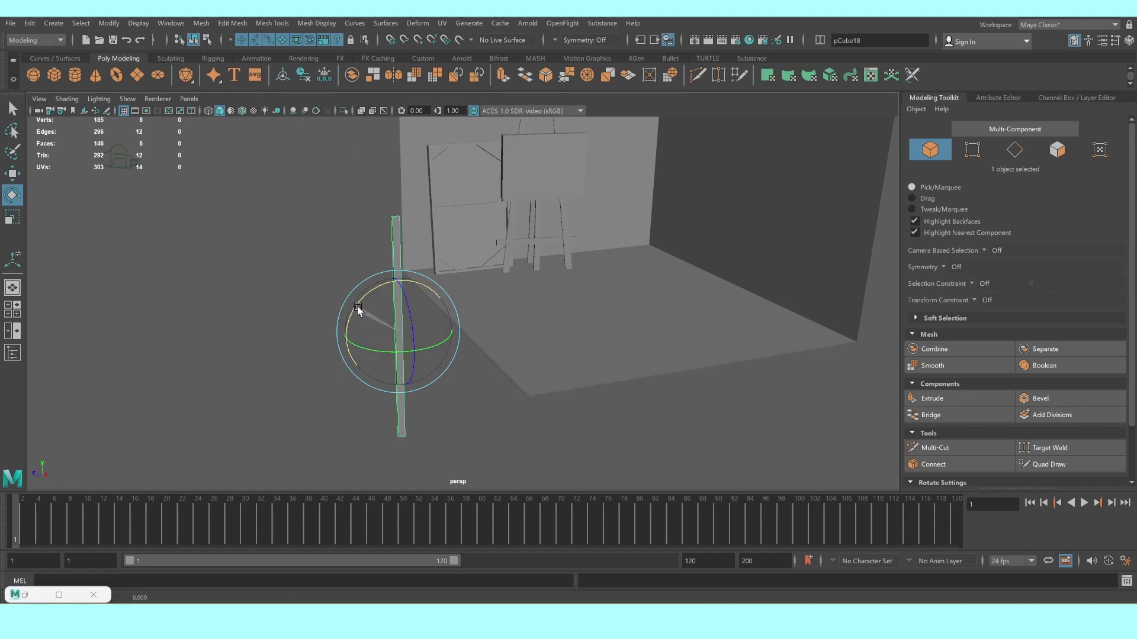
pyautogui.press('r')
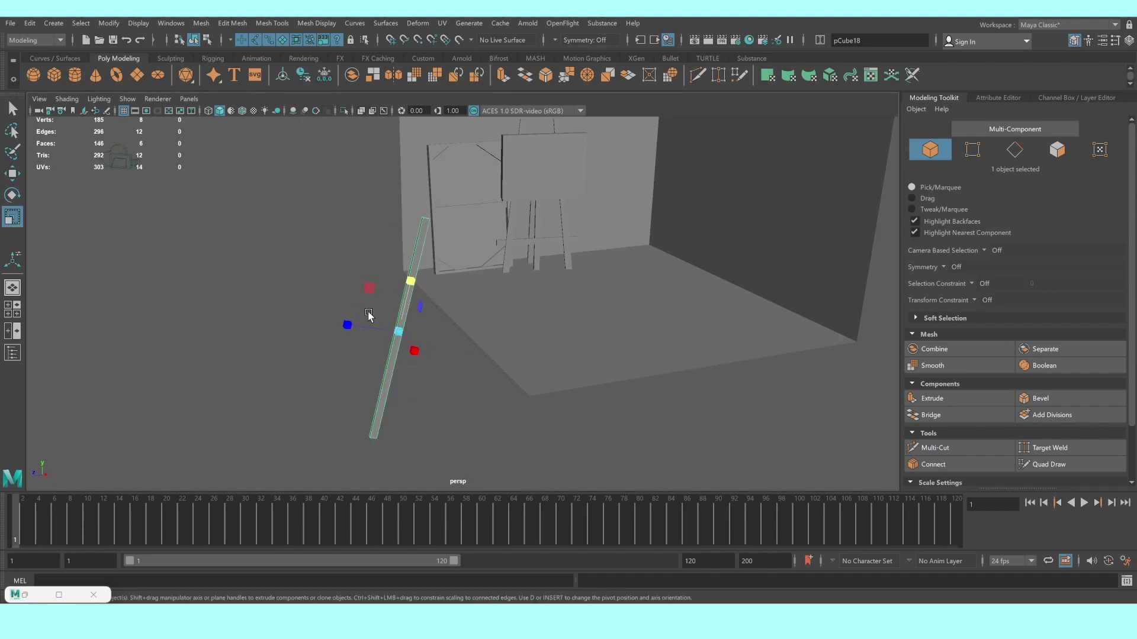
pyautogui.moveTo(346, 325); pyautogui.dragTo(320, 318)
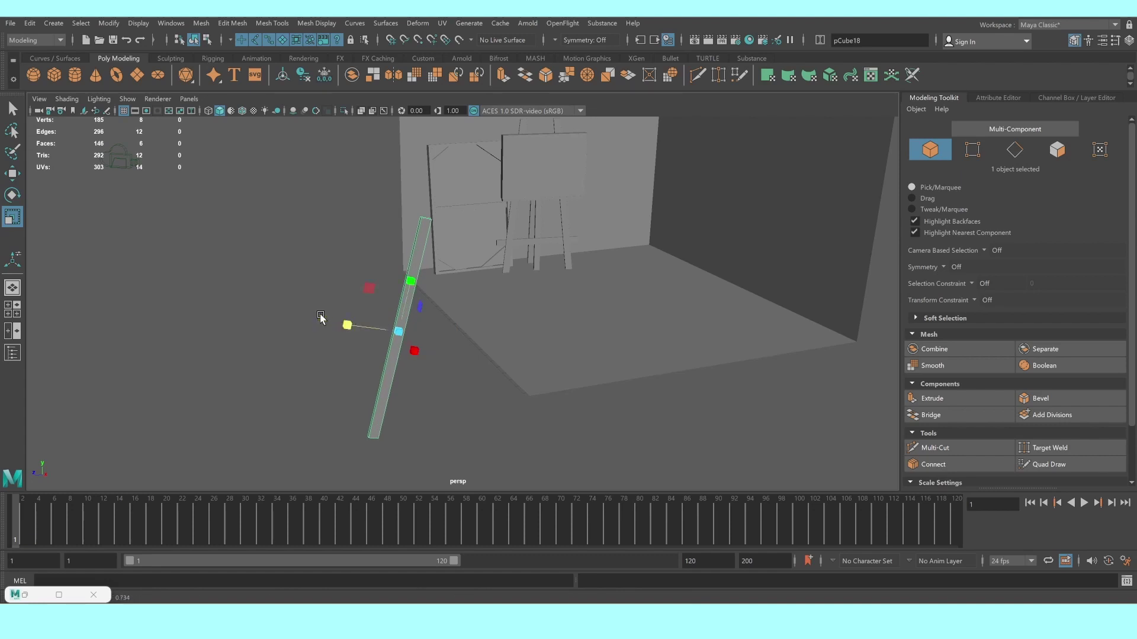
pyautogui.moveTo(418, 284)
pyautogui.mouseDown()
pyautogui.moveTo(410, 281)
pyautogui.moveTo(474, 369)
pyautogui.moveTo(569, 358)
pyautogui.moveTo(597, 370)
pyautogui.mouseUp()
# Duplicate the pole as pCube19 and slide it sideways along X; add pCube20
pyautogui.hotkey('ctrl', 'd')
pyautogui.press('w')
pyautogui.keyDown('alt'); pyautogui.moveTo(597, 370); pyautogui.dragTo(583, 332, button='middle'); pyautogui.keyUp('alt')
pyautogui.keyDown('alt'); pyautogui.moveTo(584, 332); pyautogui.dragTo(568, 332); pyautogui.keyUp('alt')
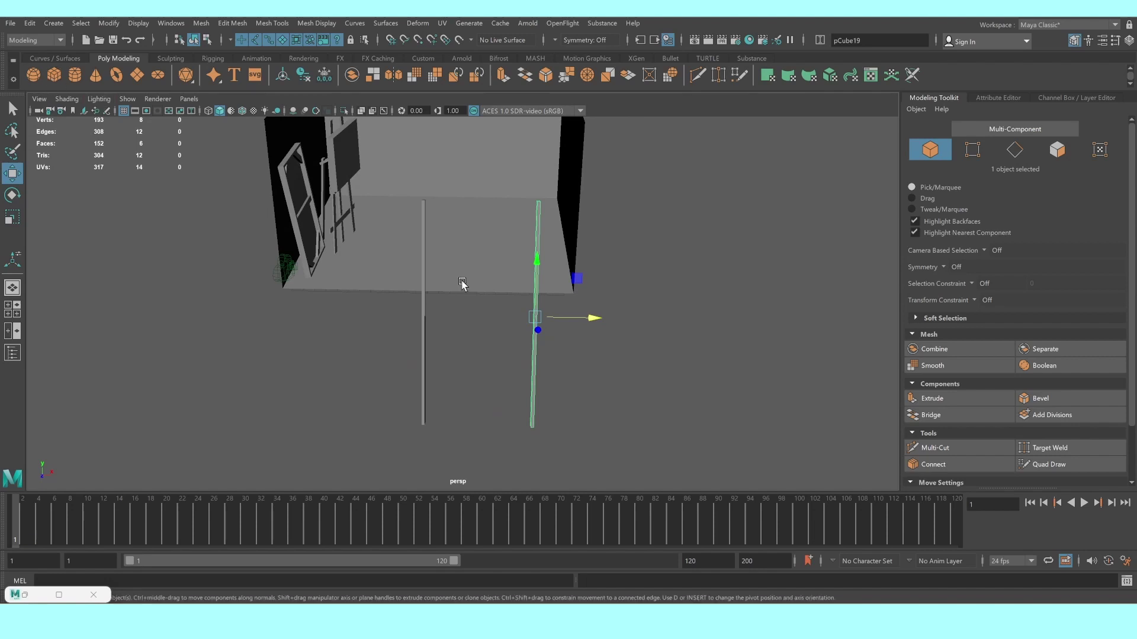
pyautogui.hotkey('ctrl', 'd')
pyautogui.moveTo(462, 284)
pyautogui.keyDown('alt'); pyautogui.mouseDown()
pyautogui.moveTo(432, 284)
pyautogui.moveTo(478, 271)
pyautogui.moveTo(426, 332)
pyautogui.moveTo(495, 367)
pyautogui.mouseUp(); pyautogui.keyUp('alt')
# Move the new cube (pCube20) beside the left pole and stretch it into a bar spanning both poles
pyautogui.press('d')
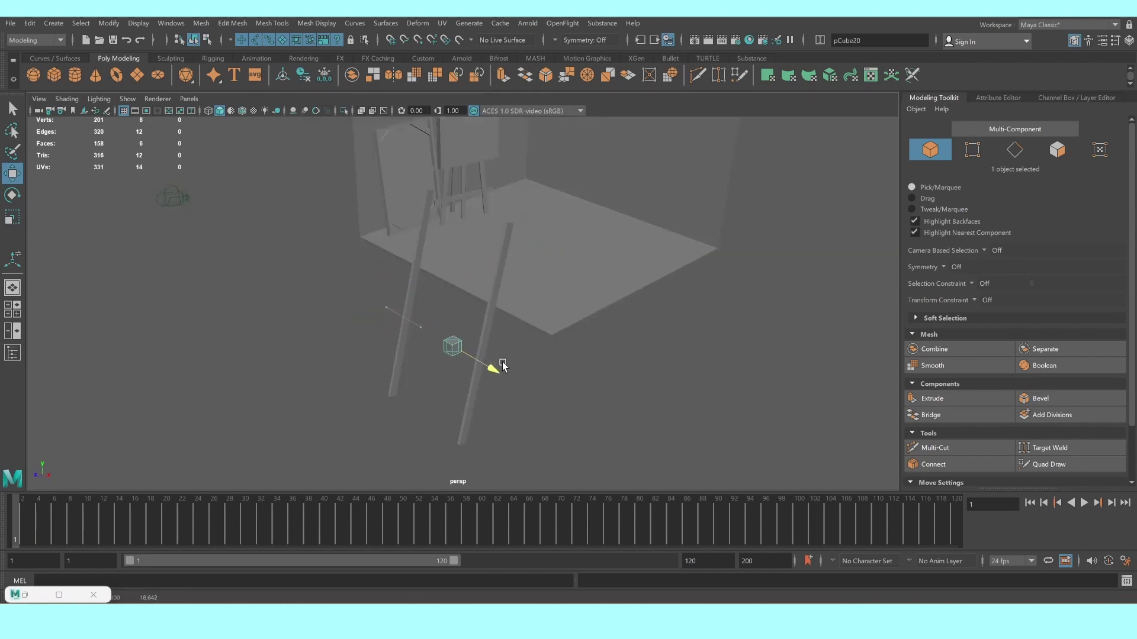
pyautogui.keyDown('alt'); pyautogui.moveTo(495, 367); pyautogui.dragTo(545, 367, button='right'); pyautogui.keyUp('alt')
pyautogui.moveTo(545, 366)
pyautogui.mouseDown()
pyautogui.moveTo(507, 352)
pyautogui.moveTo(593, 389)
pyautogui.mouseUp()
pyautogui.press('r')
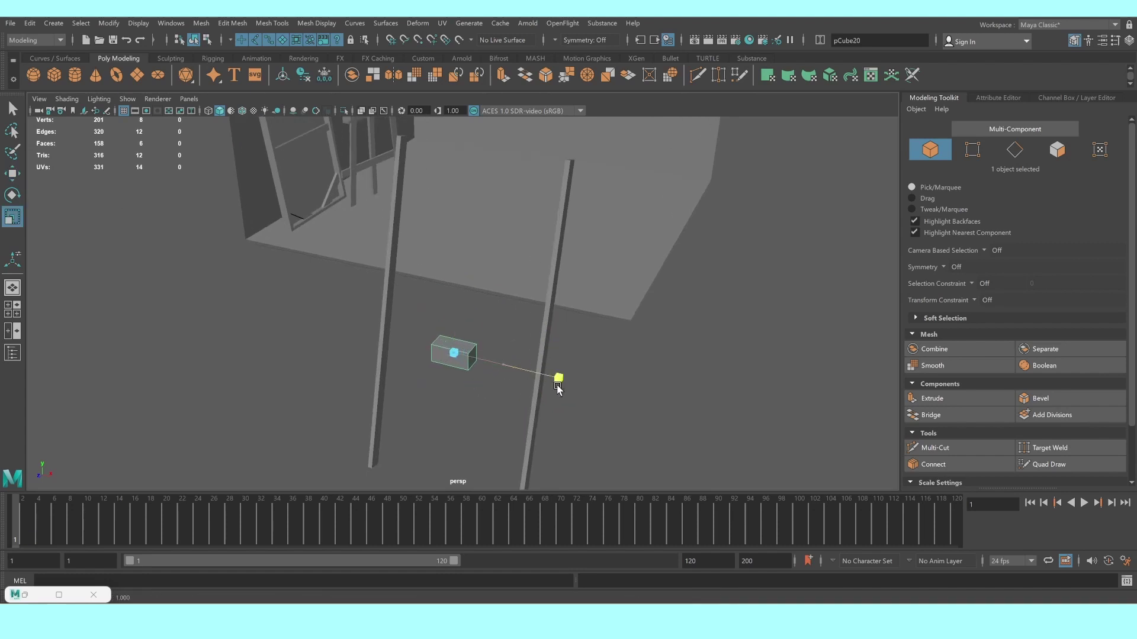
pyautogui.moveTo(502, 369)
pyautogui.mouseDown()
pyautogui.moveTo(531, 380)
pyautogui.moveTo(347, 332)
pyautogui.moveTo(329, 310)
pyautogui.moveTo(348, 308)
pyautogui.moveTo(323, 310)
pyautogui.mouseUp()
# Flatten and widen the bar into a slab, then adjust it to rest against the poles
pyautogui.press('w')
pyautogui.scroll(2, 347, 296)
pyautogui.scroll(1, 320, 317)
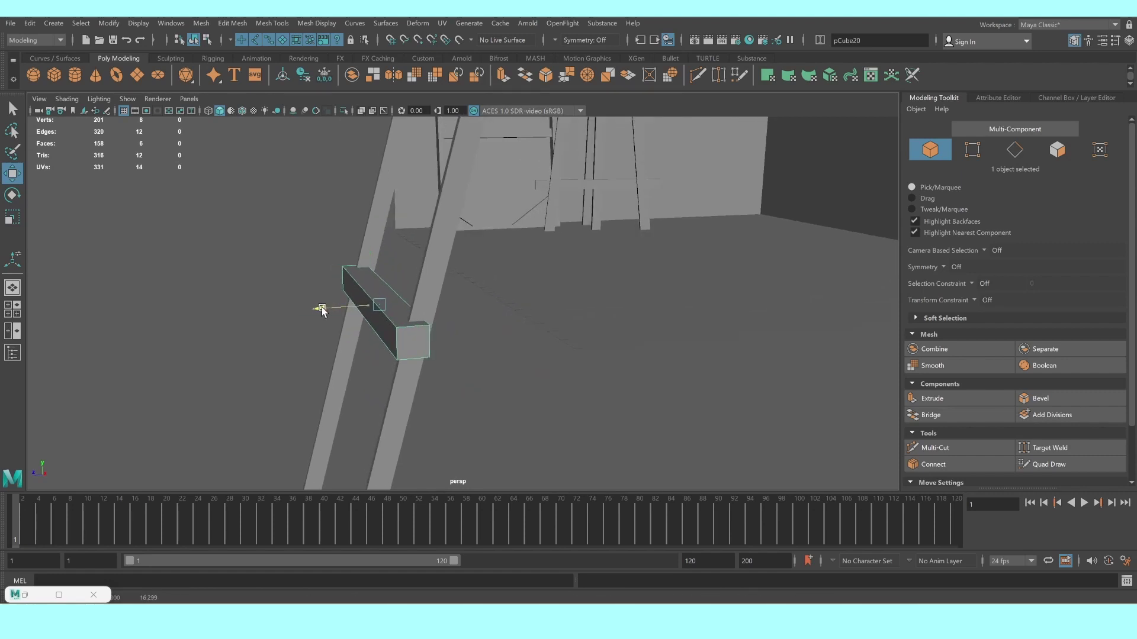
pyautogui.press('r')
pyautogui.moveTo(380, 253); pyautogui.dragTo(383, 287)
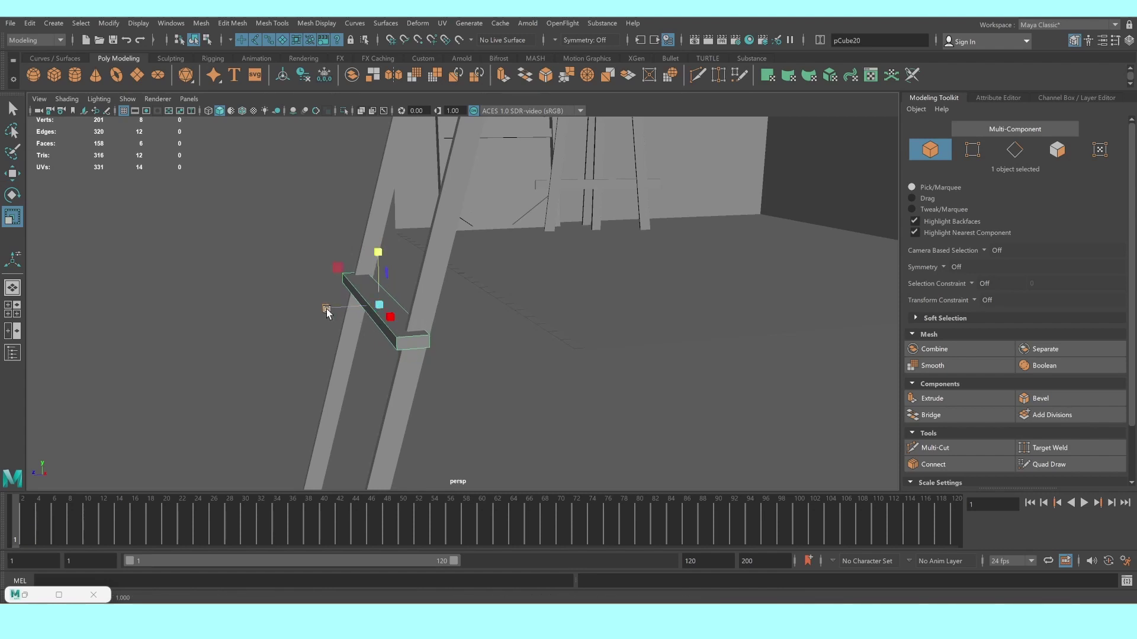
pyautogui.moveTo(326, 309)
pyautogui.mouseDown()
pyautogui.moveTo(283, 312)
pyautogui.moveTo(330, 318)
pyautogui.mouseUp()
pyautogui.press('e')
pyautogui.press('w')
pyautogui.keyDown('alt'); pyautogui.moveTo(409, 347); pyautogui.dragTo(394, 340); pyautogui.keyUp('alt')
# Add an edge loop around the ledge bar with Multi-Cut
pyautogui.click(926, 435)
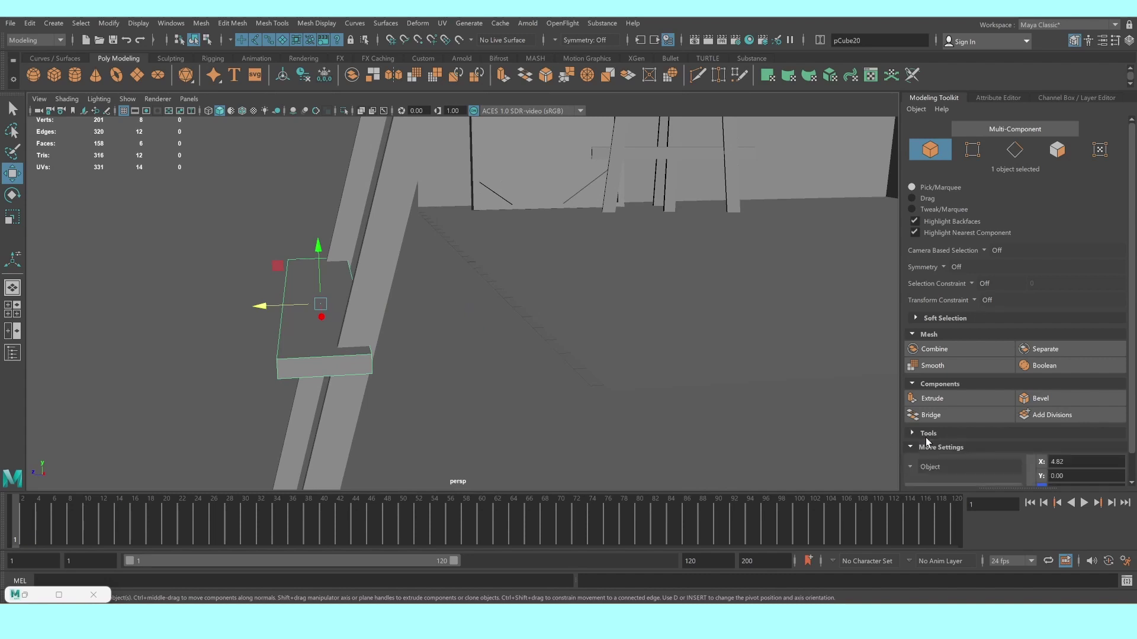
pyautogui.click(927, 435)
pyautogui.click(333, 258)
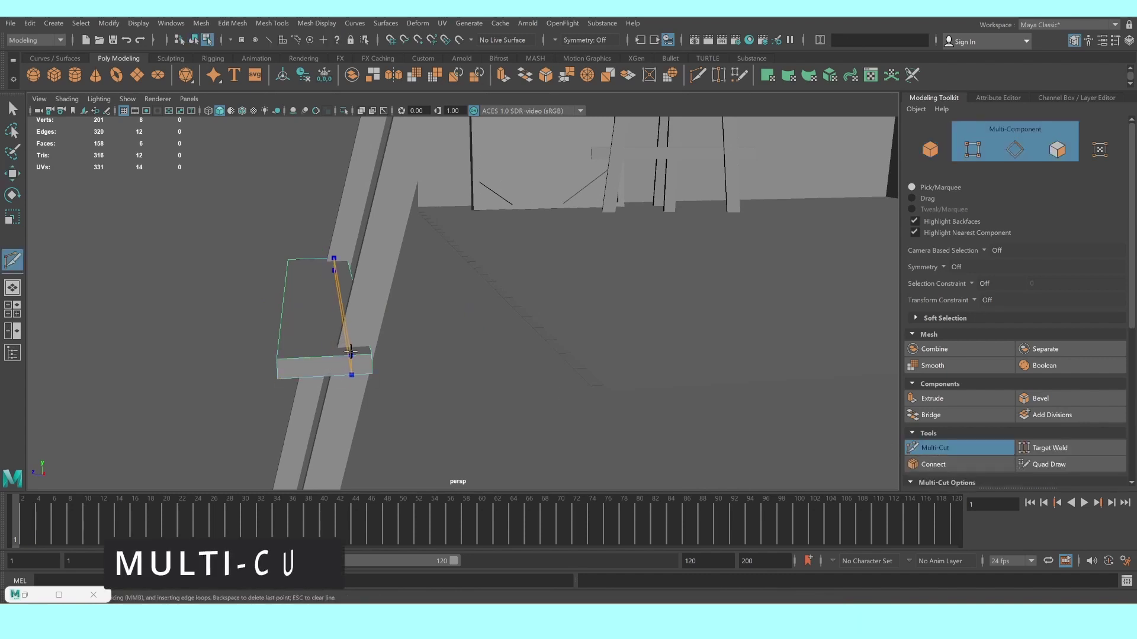
pyautogui.keyDown('ctrl'); pyautogui.click(349, 353); pyautogui.keyUp('ctrl')
pyautogui.click(12, 108)
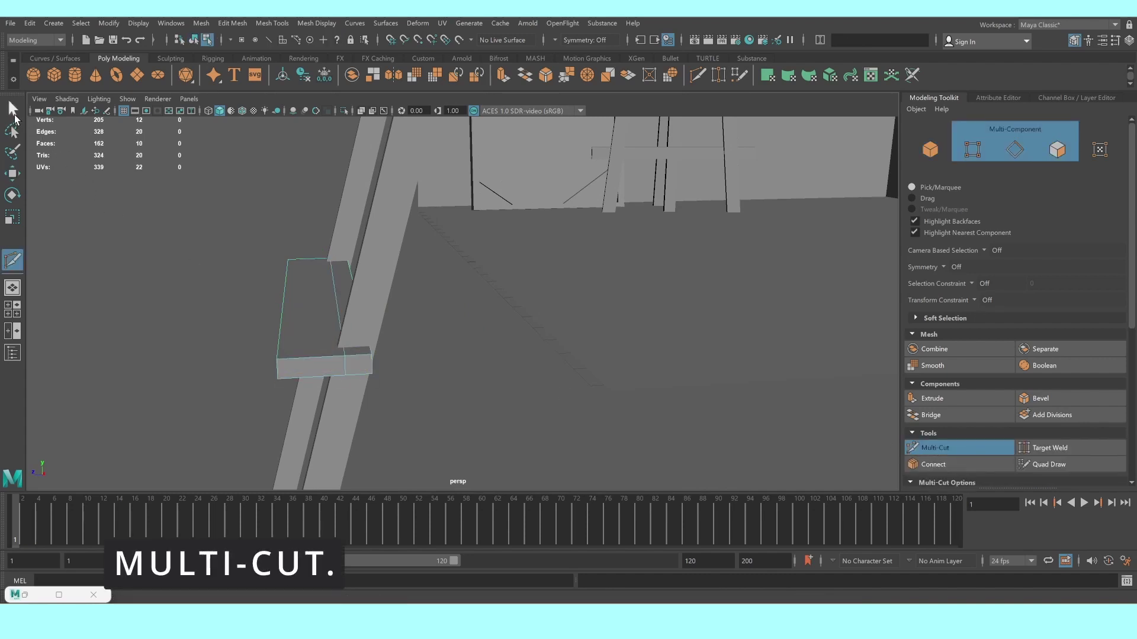
# Extrude the bar's lower face 0.723 outward into a lip, then return to Object Mode
pyautogui.keyDown('alt'); pyautogui.moveTo(338, 307); pyautogui.dragTo(346, 281); pyautogui.keyUp('alt')
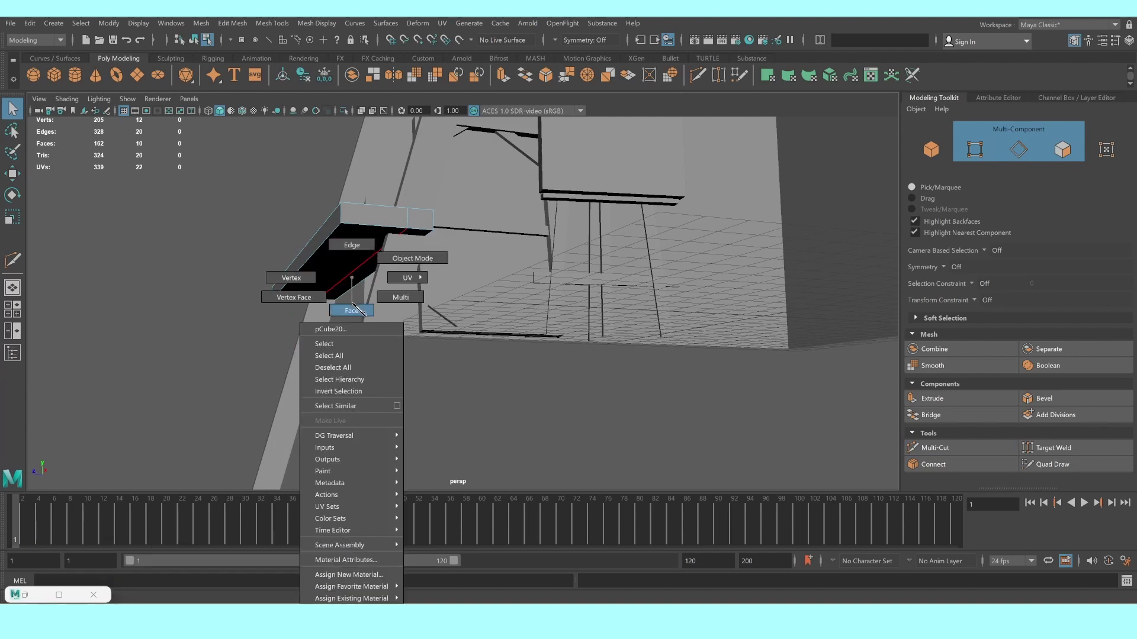
pyautogui.moveTo(352, 281); pyautogui.dragTo(353, 305, button='right')
pyautogui.click(357, 279)
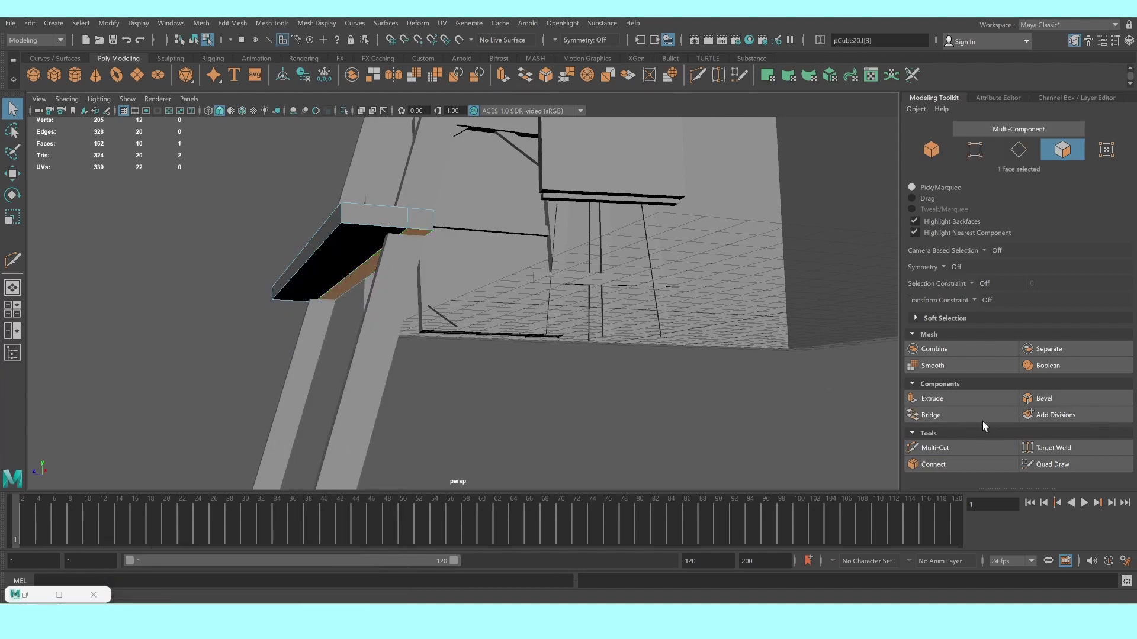
pyautogui.click(972, 397)
pyautogui.moveTo(358, 314); pyautogui.dragTo(360, 348)
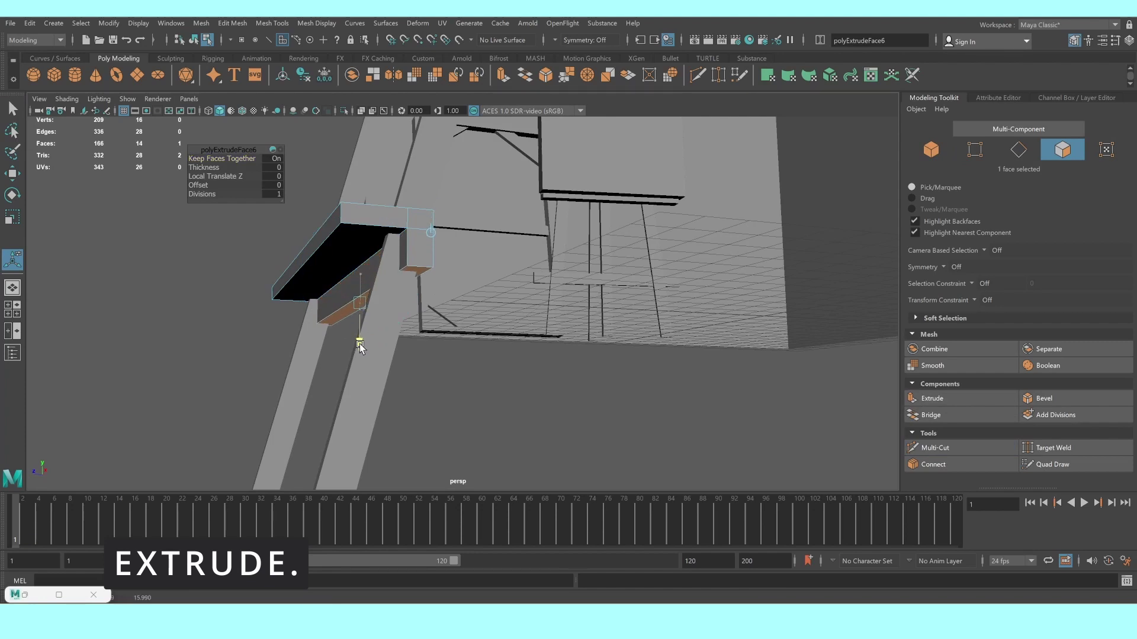
pyautogui.keyDown('alt'); pyautogui.moveTo(355, 348); pyautogui.dragTo(311, 291); pyautogui.keyUp('alt')
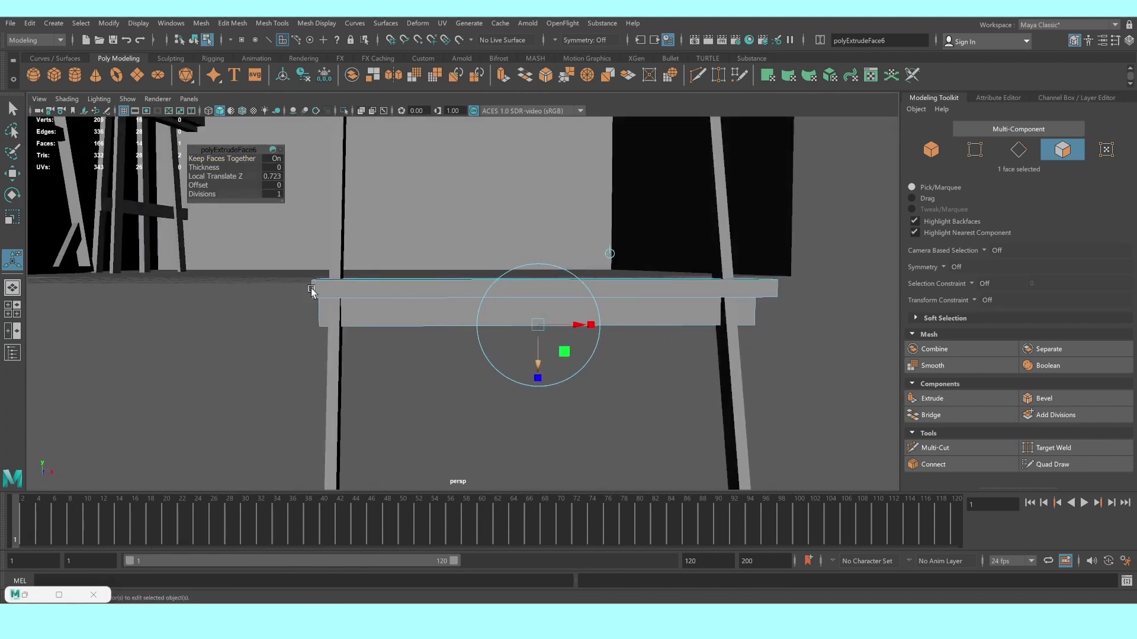
pyautogui.moveTo(381, 273); pyautogui.dragTo(196, 398, button='right')
pyautogui.click(196, 398)
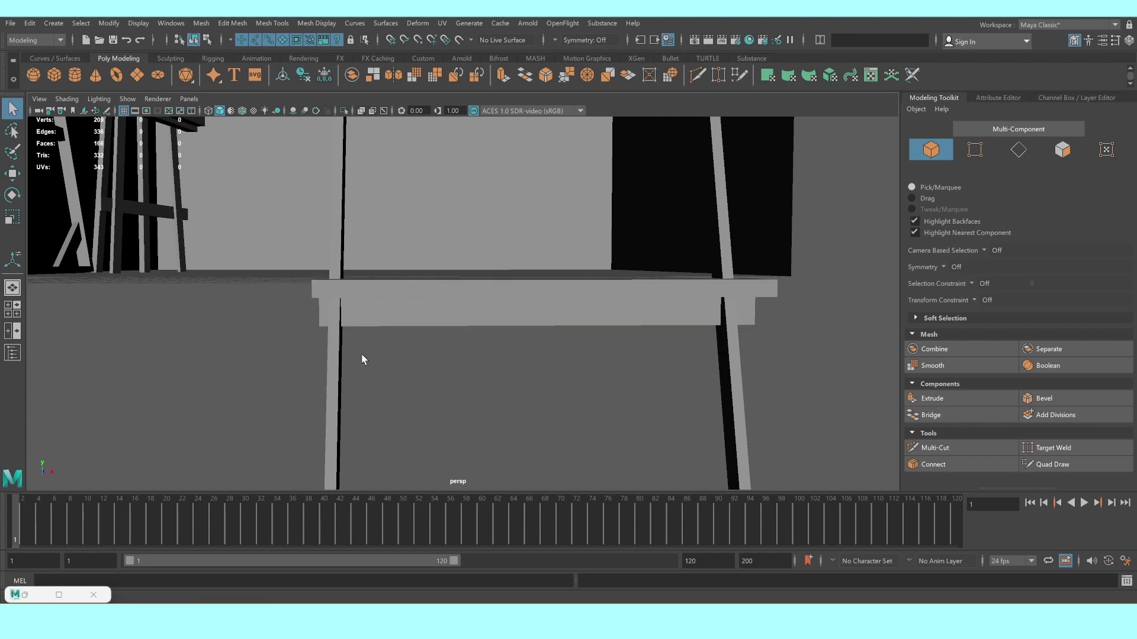
pyautogui.moveTo(362, 359)
pyautogui.keyDown('alt'); pyautogui.mouseDown()
pyautogui.moveTo(546, 356)
pyautogui.moveTo(474, 343)
pyautogui.mouseUp(); pyautogui.keyUp('alt')
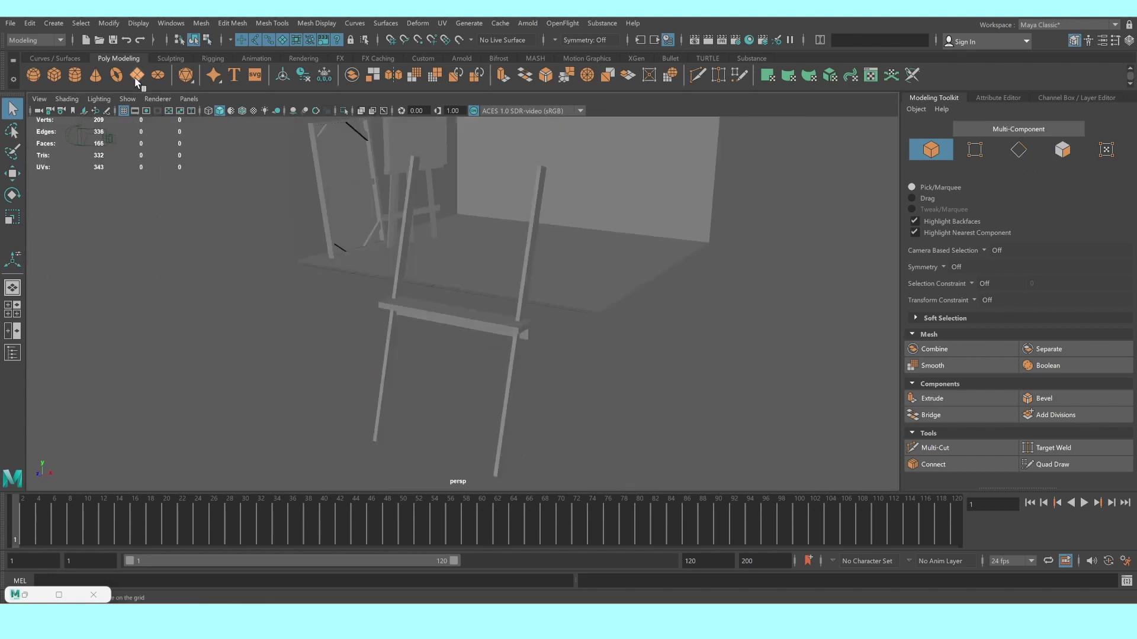
# Create a new cube on the easel ledge and raise a duplicate (pCube22) above it
pyautogui.click(53, 75)
pyautogui.moveTo(438, 255)
pyautogui.keyDown('alt'); pyautogui.mouseDown()
pyautogui.moveTo(506, 274)
pyautogui.moveTo(489, 294)
pyautogui.moveTo(452, 275)
pyautogui.moveTo(355, 312)
pyautogui.mouseUp(); pyautogui.keyUp('alt')
pyautogui.press('w')
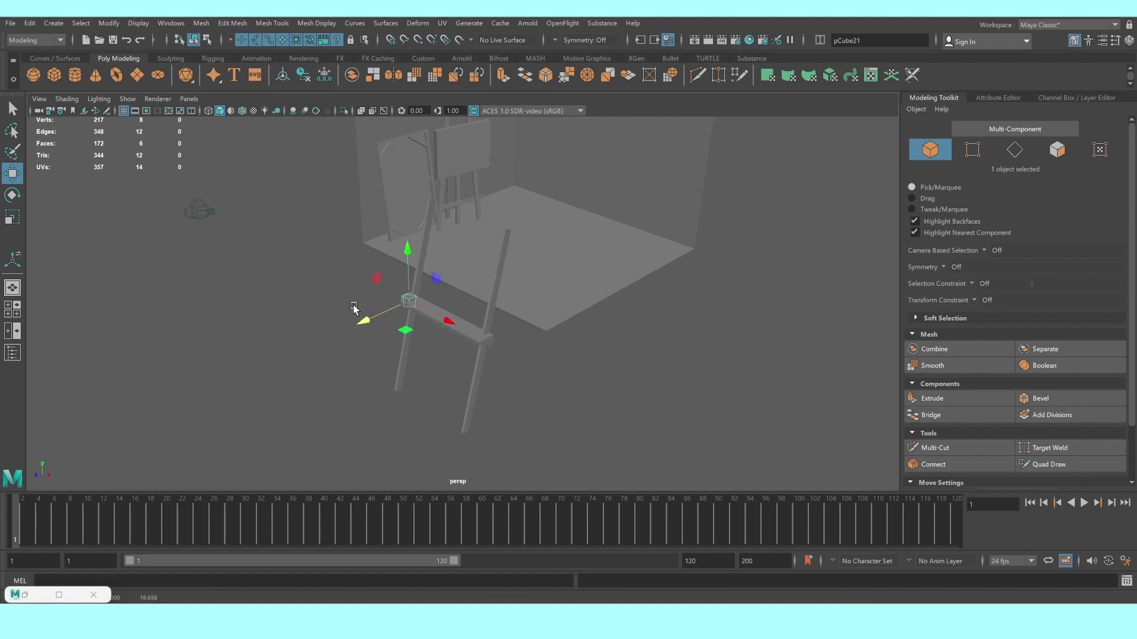
pyautogui.keyDown('alt'); pyautogui.moveTo(356, 312); pyautogui.dragTo(420, 324, button='right'); pyautogui.keyUp('alt')
pyautogui.moveTo(419, 324)
pyautogui.mouseDown()
pyautogui.moveTo(459, 338)
pyautogui.moveTo(475, 355)
pyautogui.moveTo(464, 357)
pyautogui.moveTo(468, 343)
pyautogui.mouseUp()
pyautogui.hotkey('ctrl', 'd')
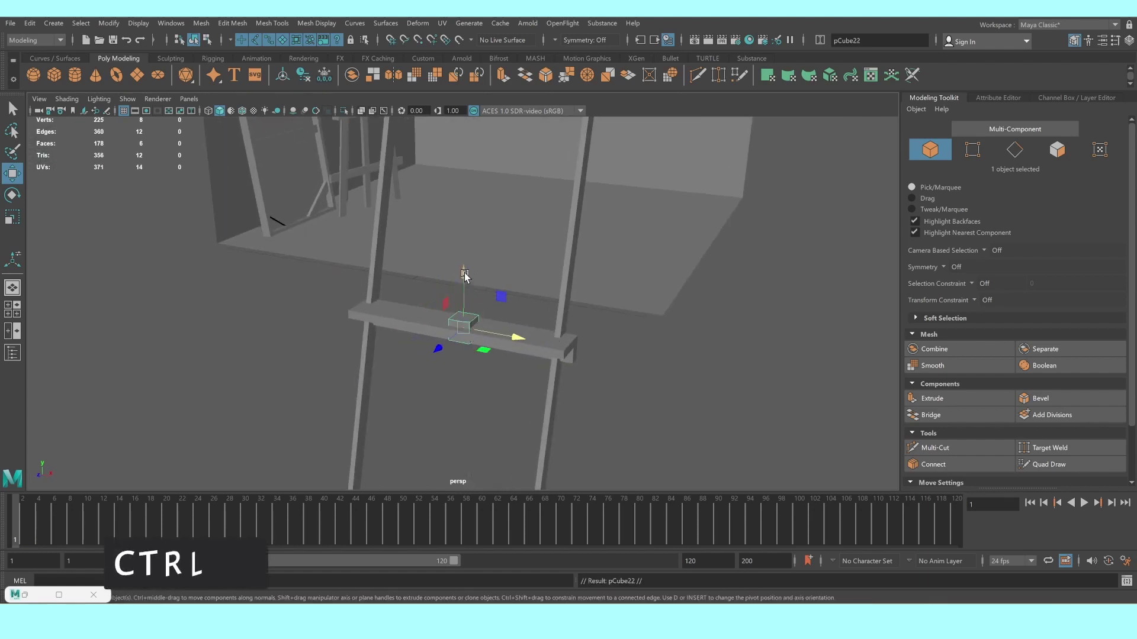
pyautogui.moveTo(464, 266); pyautogui.dragTo(471, 165)
# Scale the original cube to about 0.636 height and stretch it into a long plank
pyautogui.click(462, 324)
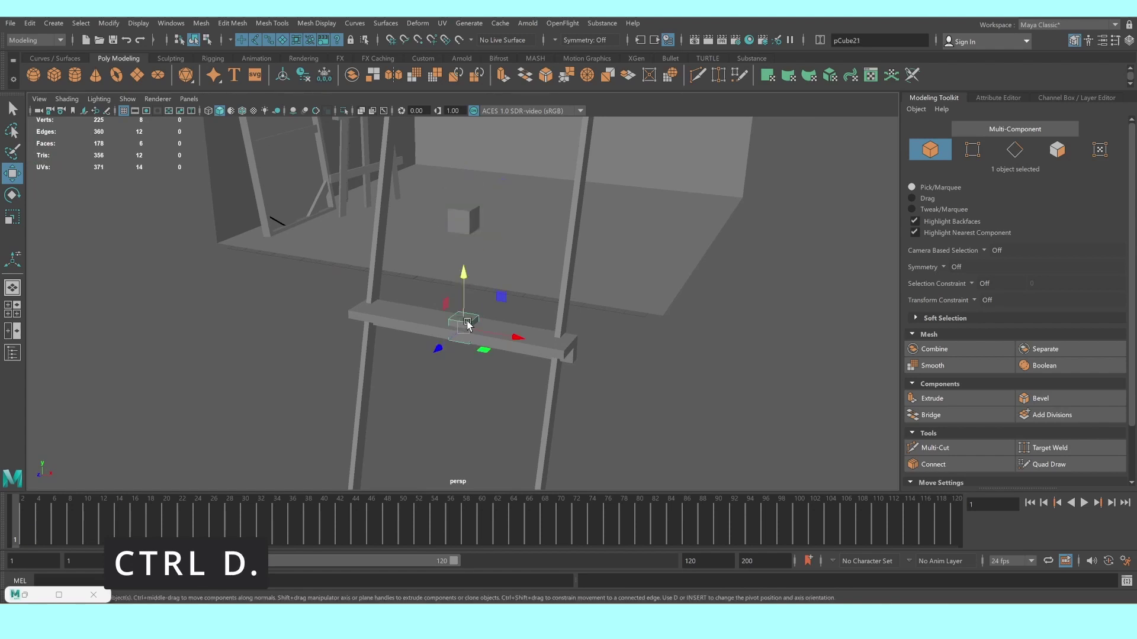
pyautogui.press('r')
pyautogui.click(463, 280)
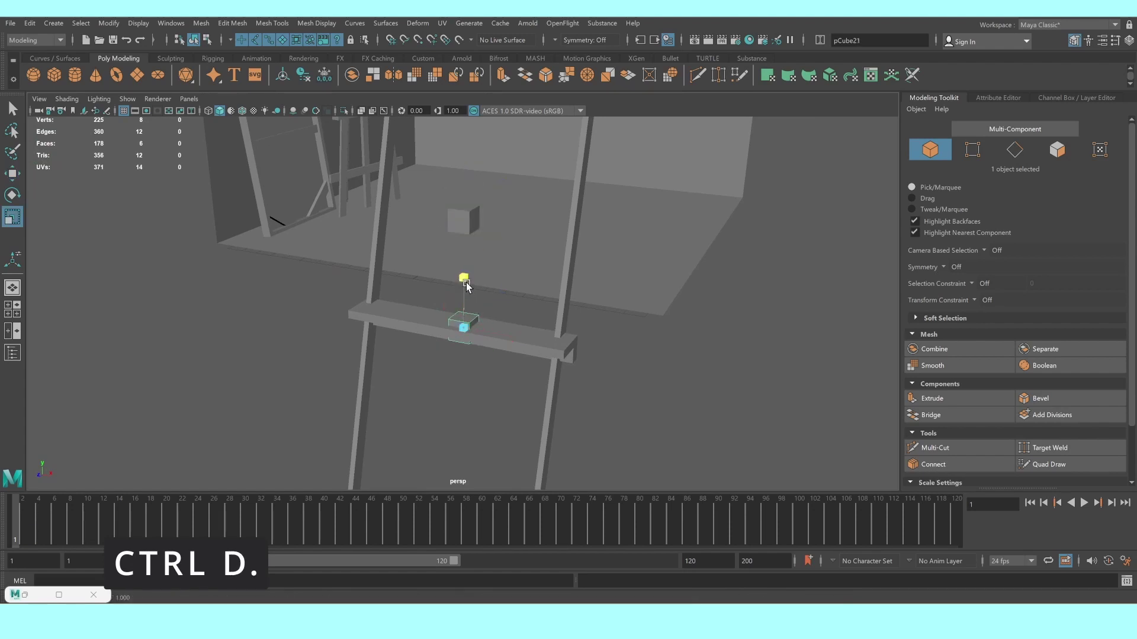
pyautogui.moveTo(433, 349); pyautogui.dragTo(464, 320, button='middle')
pyautogui.moveTo(511, 341); pyautogui.dragTo(952, 450)
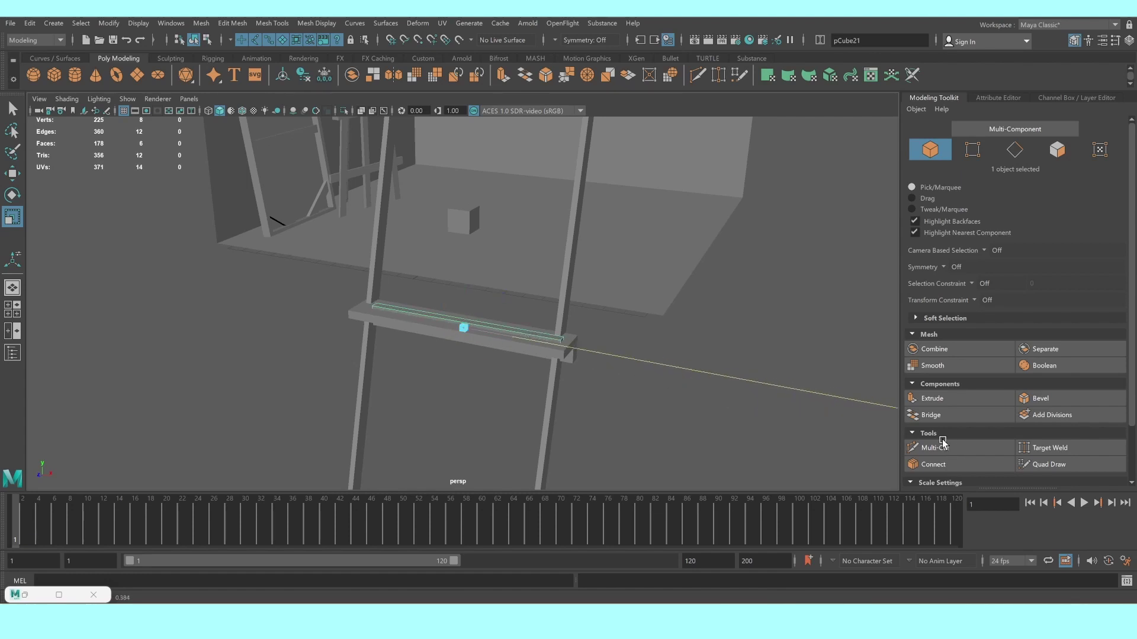
# Lower the plank beneath the ledge, fit its length between the poles, and rotate it
pyautogui.press('w')
pyautogui.press('f')
pyautogui.moveTo(463, 281); pyautogui.dragTo(467, 415)
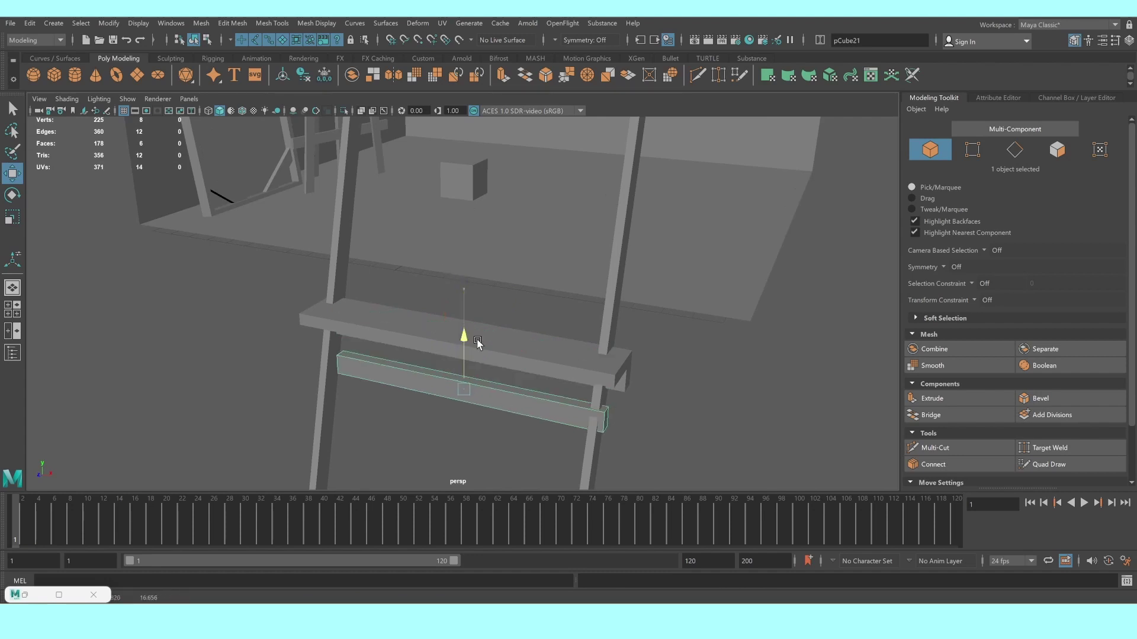
pyautogui.press('f')
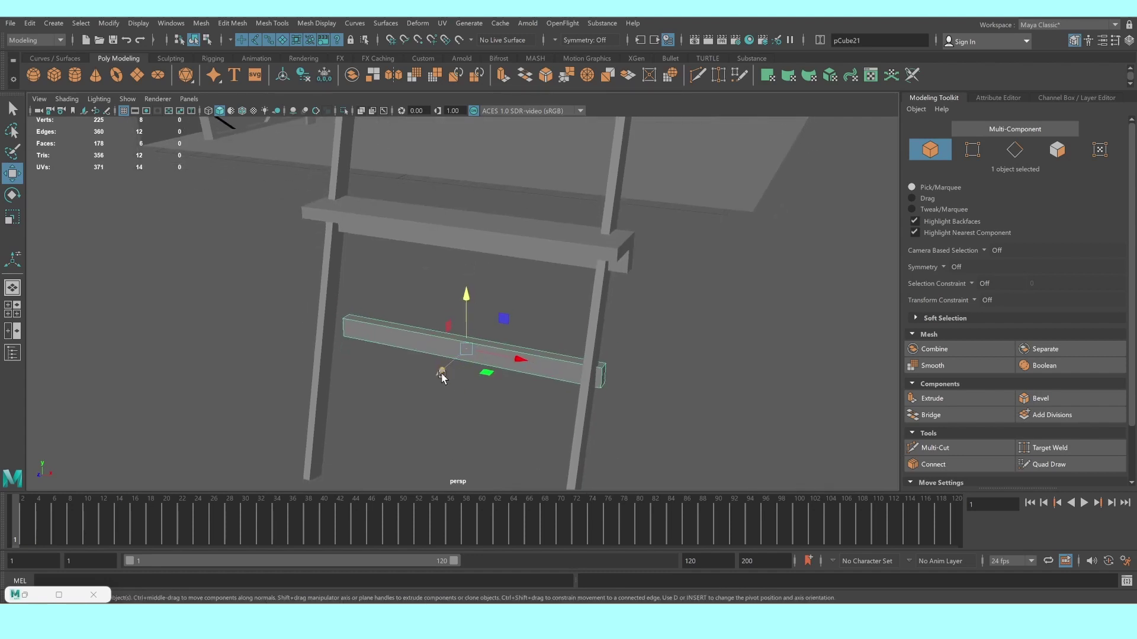
pyautogui.moveTo(440, 372)
pyautogui.mouseDown()
pyautogui.moveTo(436, 381)
pyautogui.moveTo(464, 394)
pyautogui.moveTo(554, 346)
pyautogui.mouseUp()
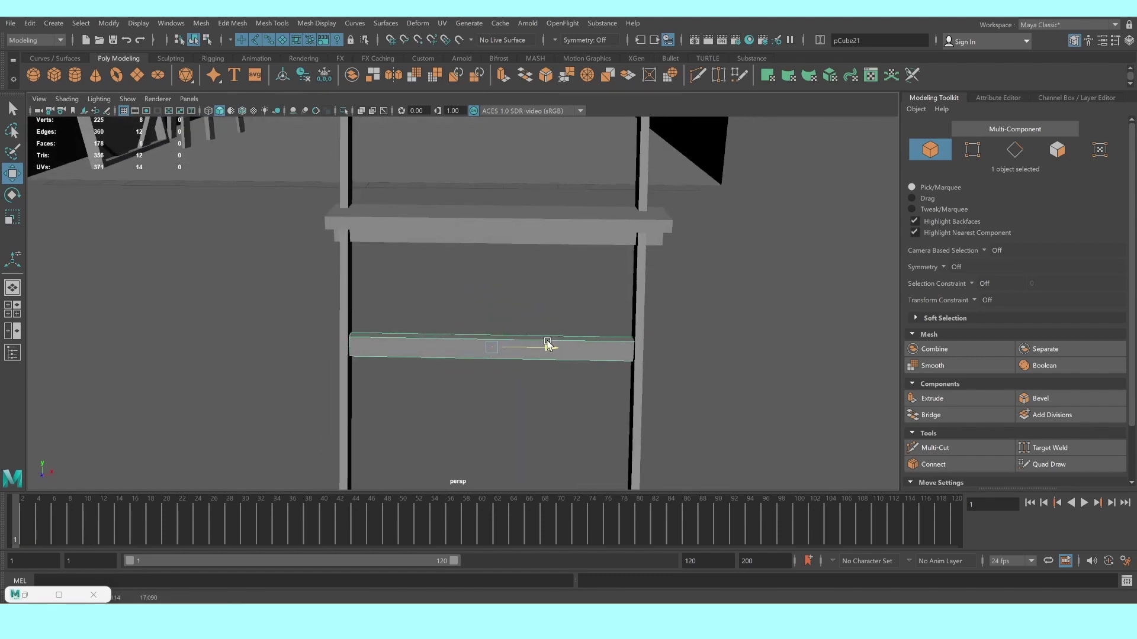
pyautogui.press('r')
pyautogui.moveTo(545, 348); pyautogui.dragTo(546, 351)
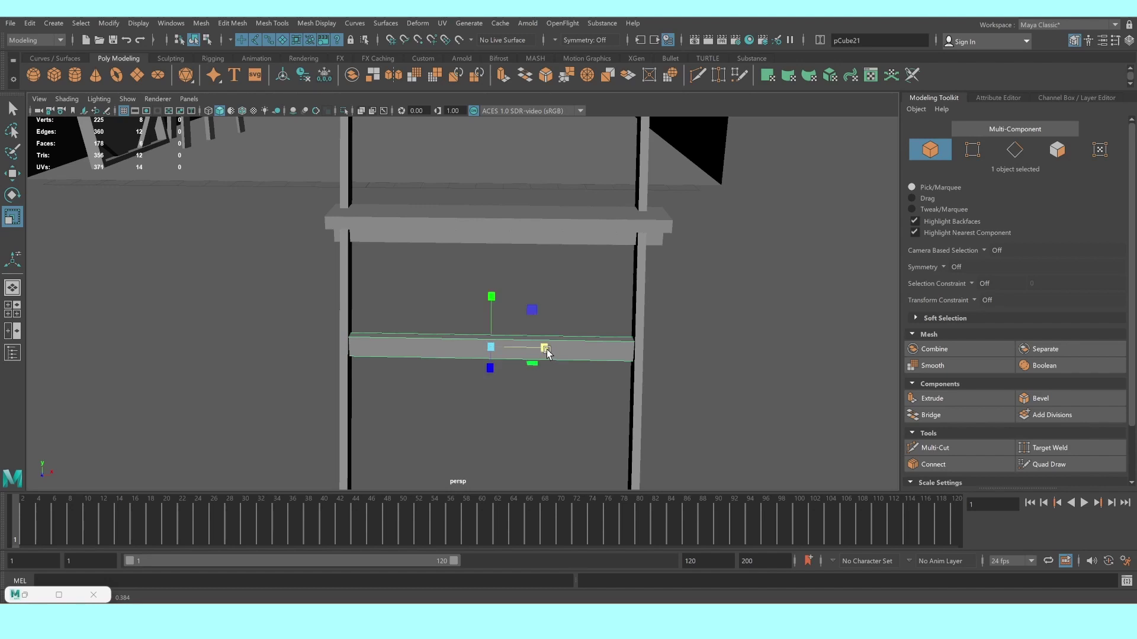
pyautogui.press('e')
pyautogui.keyDown('alt'); pyautogui.moveTo(483, 381); pyautogui.dragTo(435, 375); pyautogui.keyUp('alt')
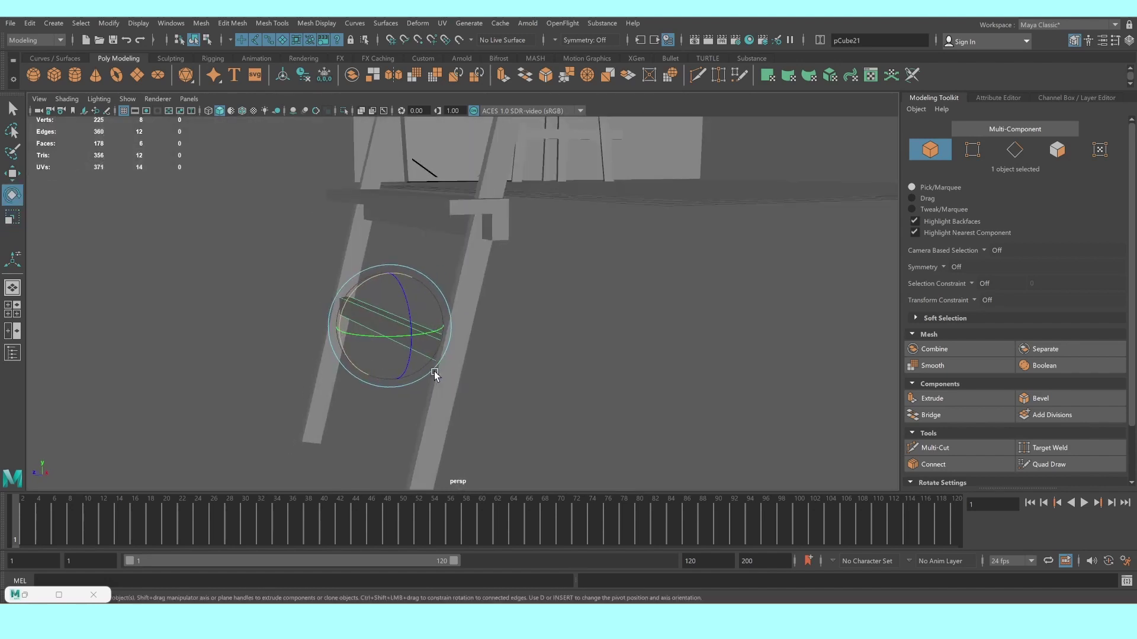
pyautogui.moveTo(344, 305)
pyautogui.mouseDown()
pyautogui.moveTo(351, 294)
pyautogui.moveTo(381, 372)
pyautogui.moveTo(417, 362)
pyautogui.moveTo(406, 427)
pyautogui.moveTo(464, 286)
pyautogui.mouseUp()
pyautogui.click(289, 310)
# Duplicate the small spare cube, move the copy higher, and reselect the small cube
pyautogui.click(465, 285)
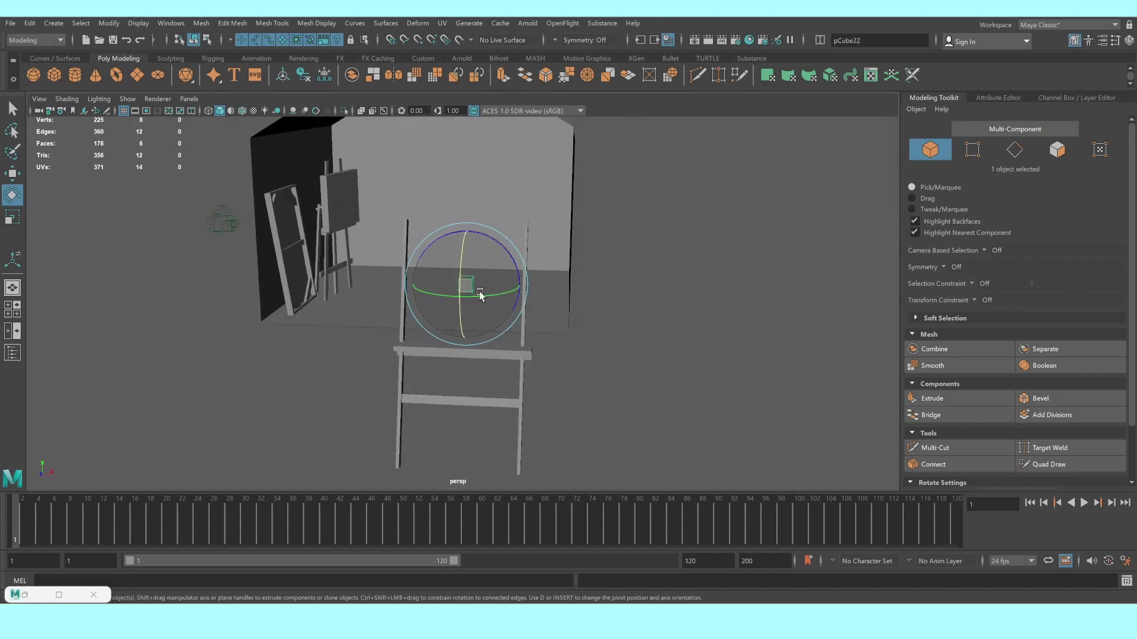
pyautogui.hotkey('ctrl', 'd')
pyautogui.press('w')
pyautogui.moveTo(465, 232); pyautogui.dragTo(484, 147)
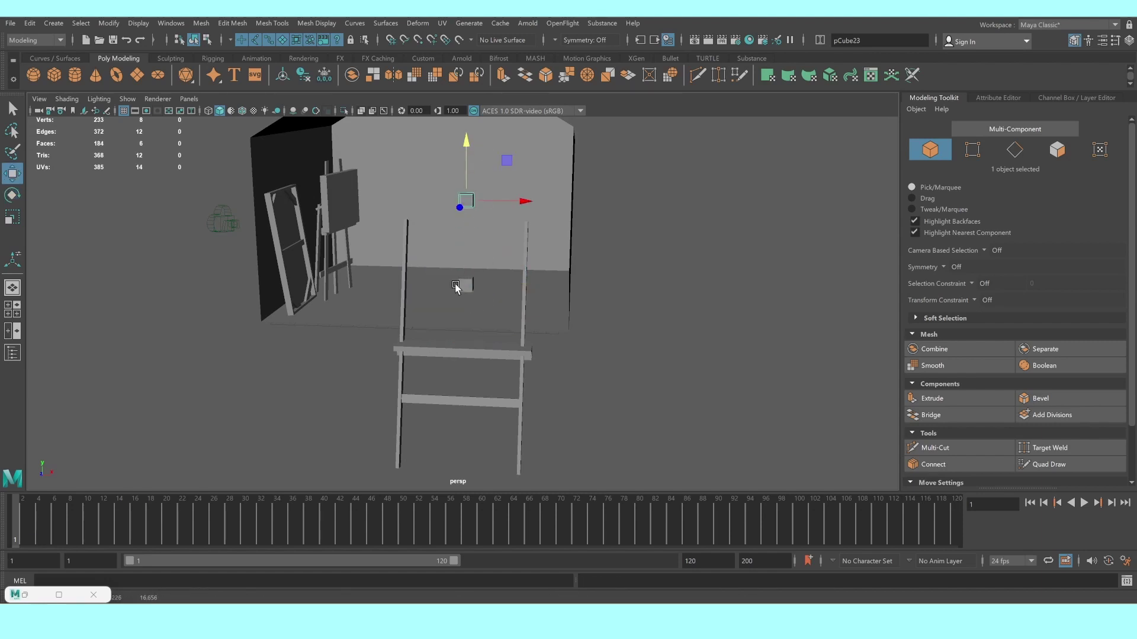
pyautogui.keyDown('shift'); pyautogui.click(456, 287); pyautogui.keyUp('shift')
pyautogui.keyDown('alt'); pyautogui.moveTo(465, 284); pyautogui.dragTo(323, 266); pyautogui.keyUp('alt')
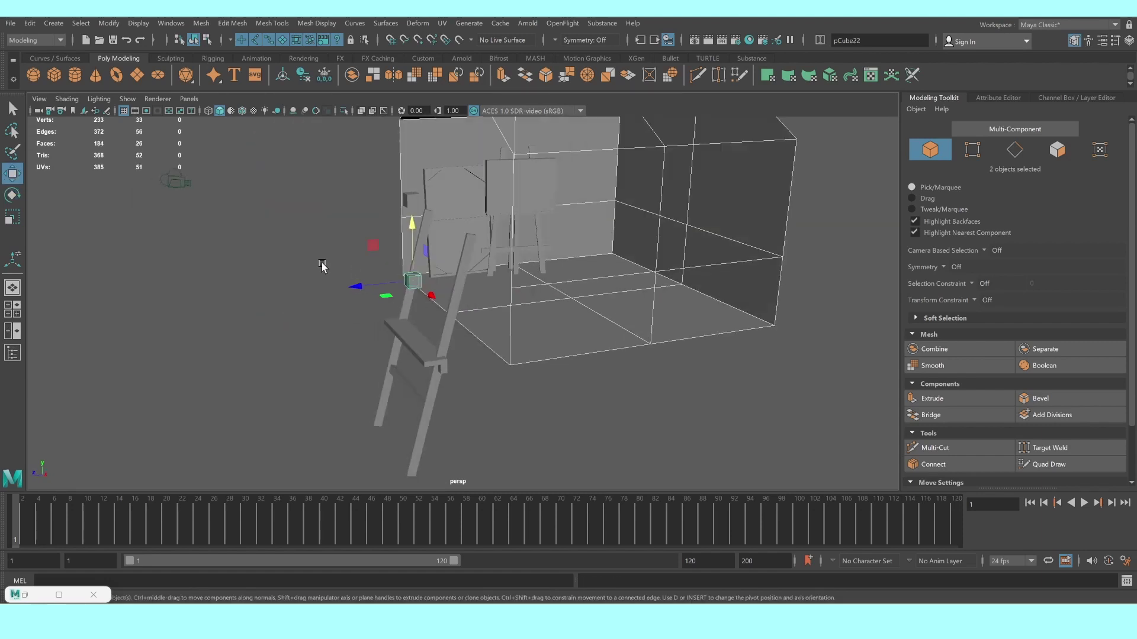
pyautogui.click(412, 281)
pyautogui.moveTo(408, 281)
pyautogui.keyDown('alt'); pyautogui.mouseDown()
pyautogui.moveTo(366, 291)
pyautogui.moveTo(373, 276)
pyautogui.mouseUp(); pyautogui.keyUp('alt')
# Scale the small cube tall along Y into a post and tilt it
pyautogui.press('r')
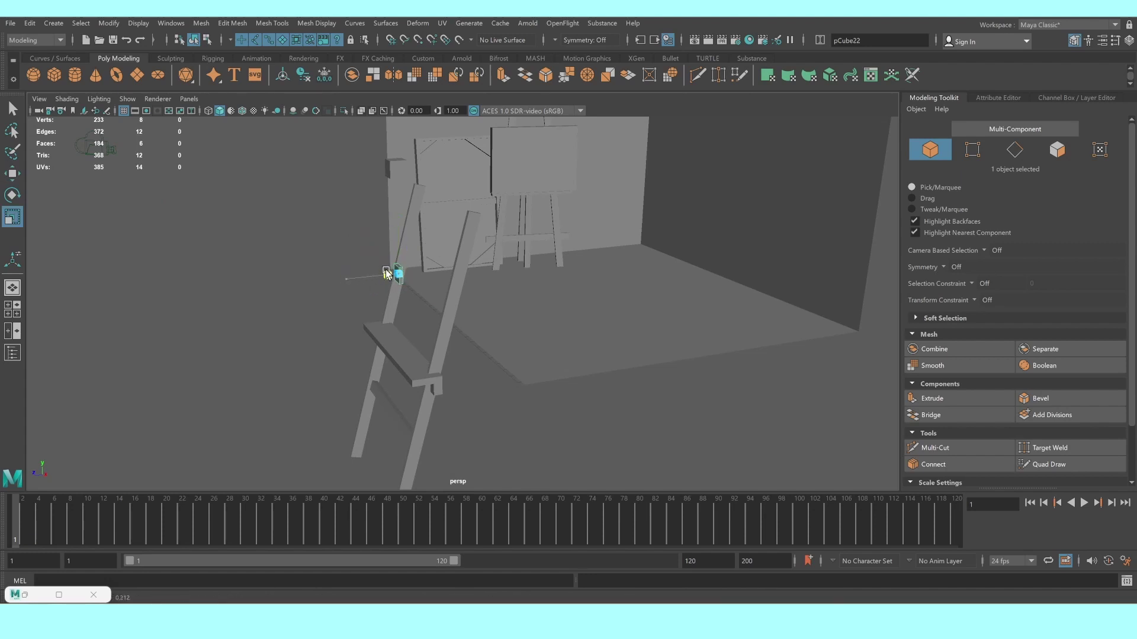
pyautogui.moveTo(397, 223); pyautogui.dragTo(397, 153)
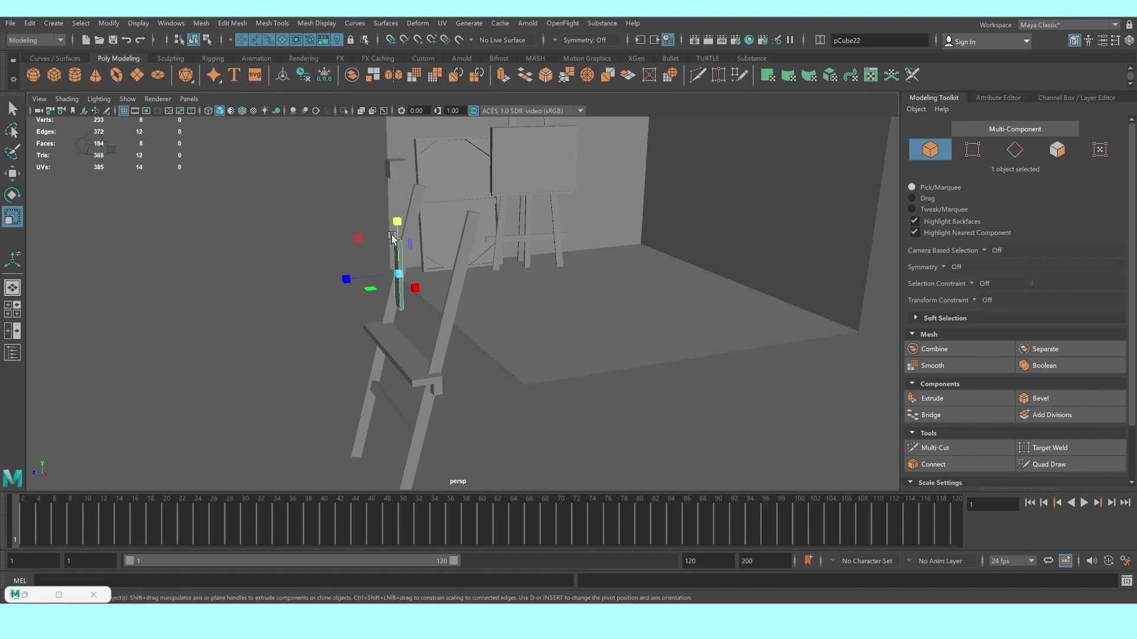
pyautogui.moveTo(397, 224)
pyautogui.mouseDown()
pyautogui.moveTo(400, 122)
pyautogui.moveTo(399, 180)
pyautogui.mouseUp()
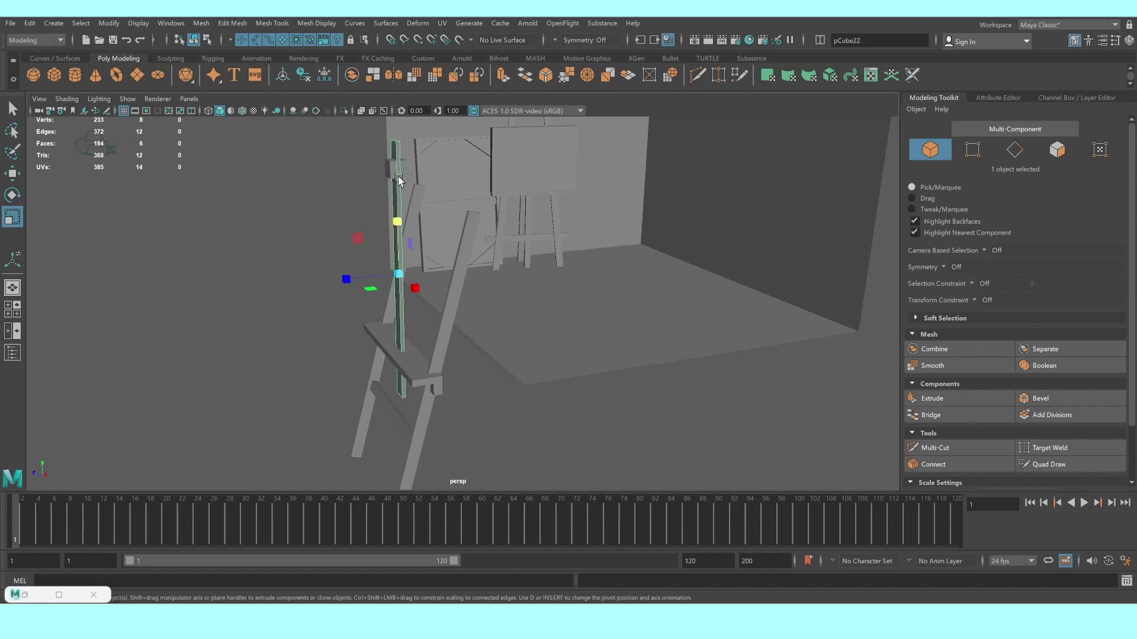
pyautogui.keyDown('alt'); pyautogui.moveTo(391, 267); pyautogui.dragTo(388, 254); pyautogui.keyUp('alt')
pyautogui.press('e')
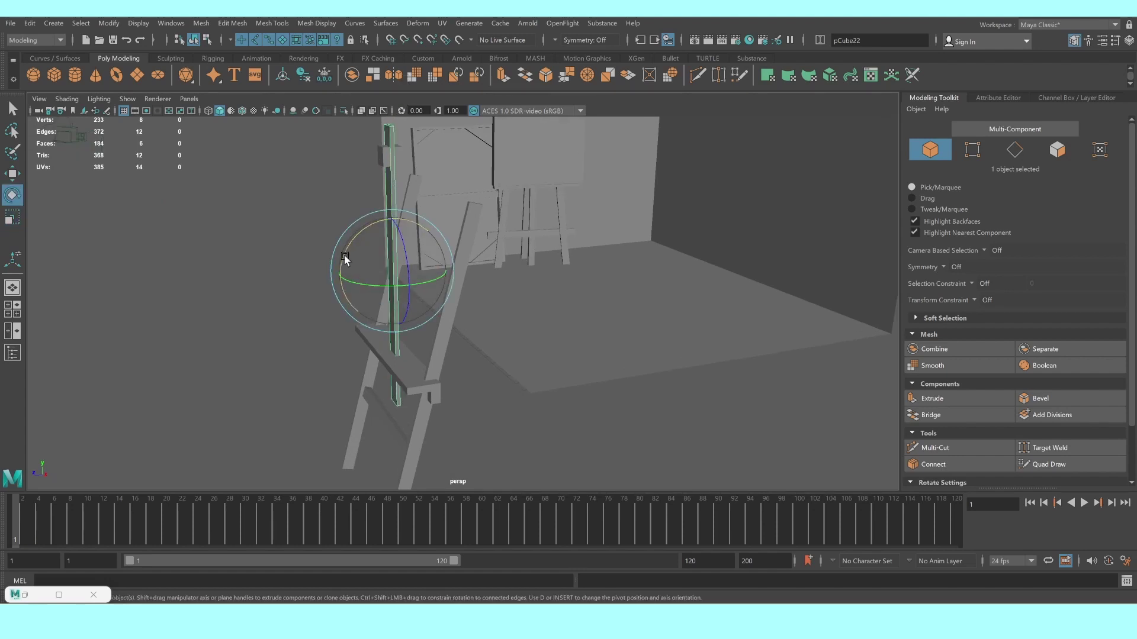
pyautogui.click(350, 252)
# Position the post down the middle of the easel, from below the crossbar past the ledge
pyautogui.press('w')
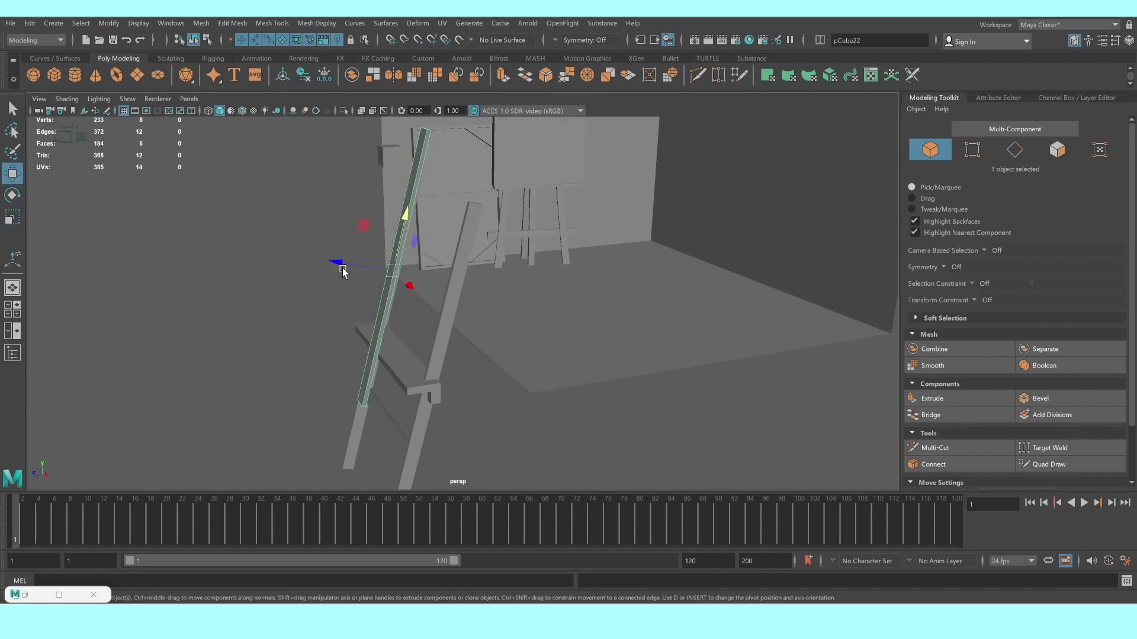
pyautogui.moveTo(343, 271); pyautogui.dragTo(376, 265)
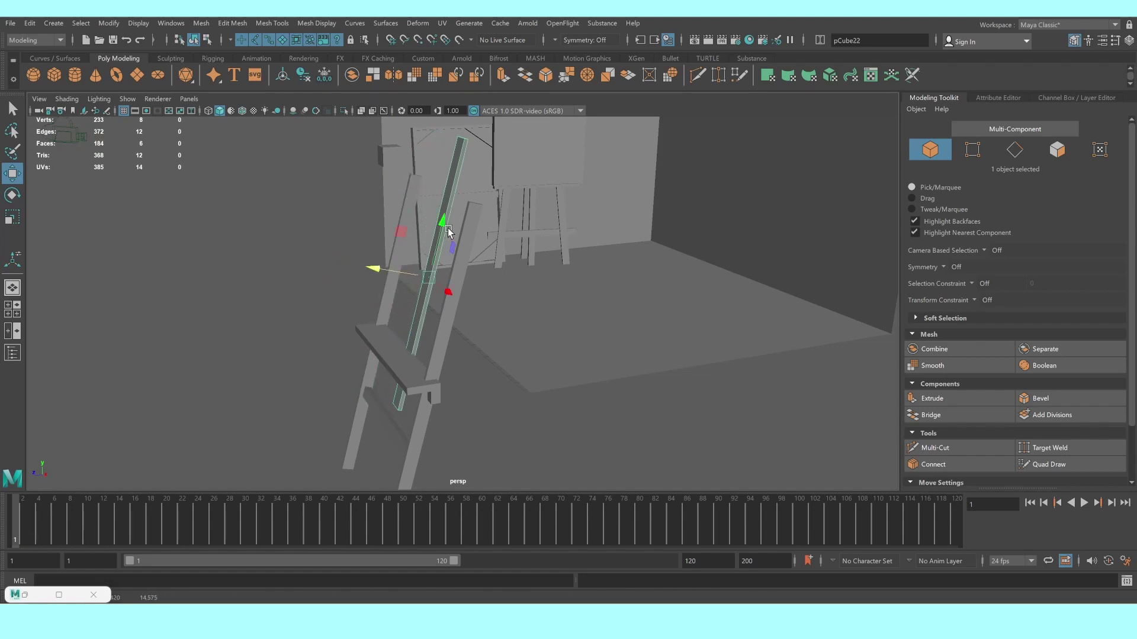
pyautogui.moveTo(448, 232); pyautogui.dragTo(458, 171)
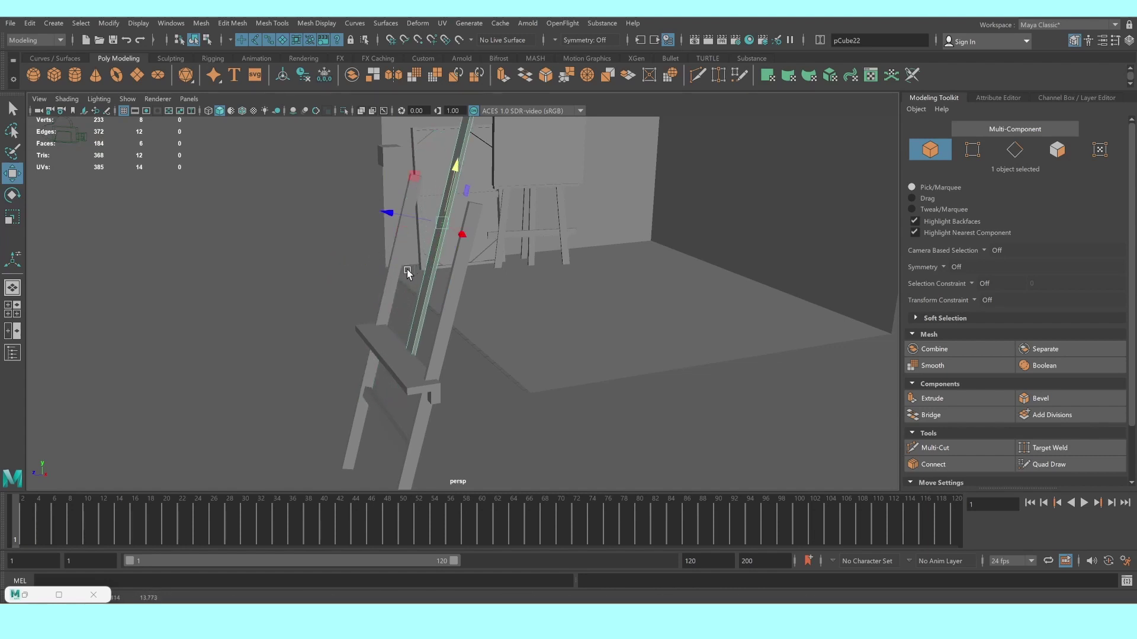
pyautogui.moveTo(408, 272)
pyautogui.keyDown('alt'); pyautogui.mouseDown()
pyautogui.moveTo(442, 268)
pyautogui.moveTo(480, 206)
pyautogui.mouseUp(); pyautogui.keyUp('alt')
pyautogui.moveTo(477, 161); pyautogui.dragTo(480, 243)
pyautogui.moveTo(468, 298)
pyautogui.keyDown('alt'); pyautogui.mouseDown()
pyautogui.moveTo(530, 302)
pyautogui.moveTo(429, 299)
pyautogui.moveTo(465, 225)
pyautogui.mouseUp(); pyautogui.keyUp('alt')
pyautogui.press('r')
pyautogui.press('w')
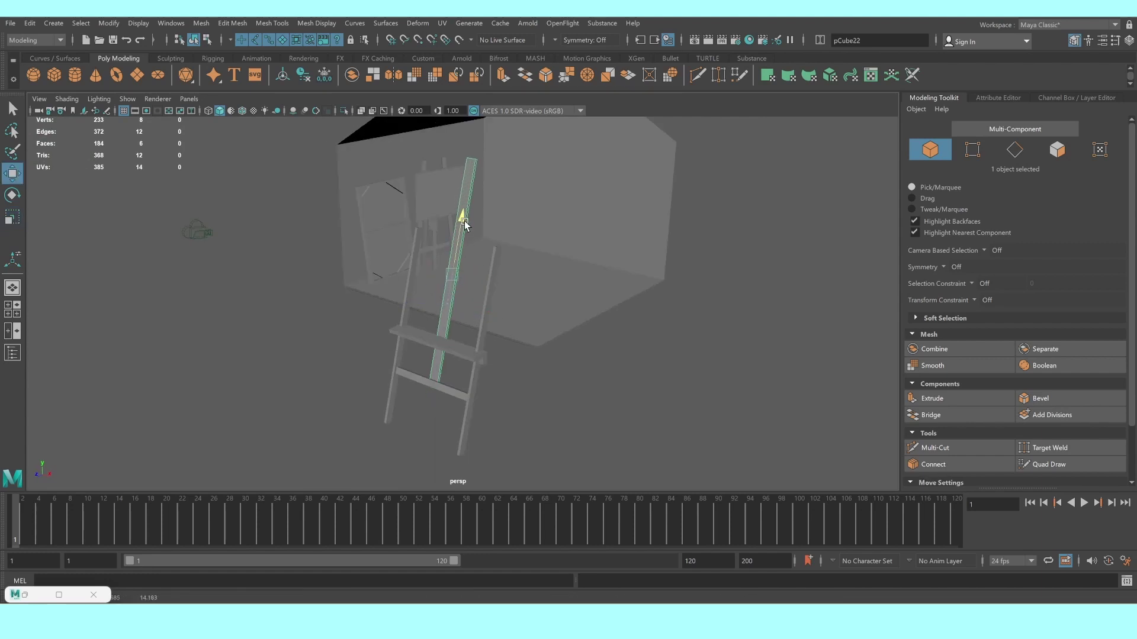
# Rotate an easel plank to a diagonal and shorten it into a slanted brace
pyautogui.click(286, 297)
pyautogui.moveTo(287, 297)
pyautogui.keyDown('alt'); pyautogui.mouseDown()
pyautogui.moveTo(375, 335)
pyautogui.moveTo(457, 330)
pyautogui.moveTo(407, 350)
pyautogui.moveTo(436, 348)
pyautogui.moveTo(378, 336)
pyautogui.moveTo(439, 322)
pyautogui.moveTo(414, 287)
pyautogui.mouseUp(); pyautogui.keyUp('alt')
pyautogui.click(438, 322)
pyautogui.press('e')
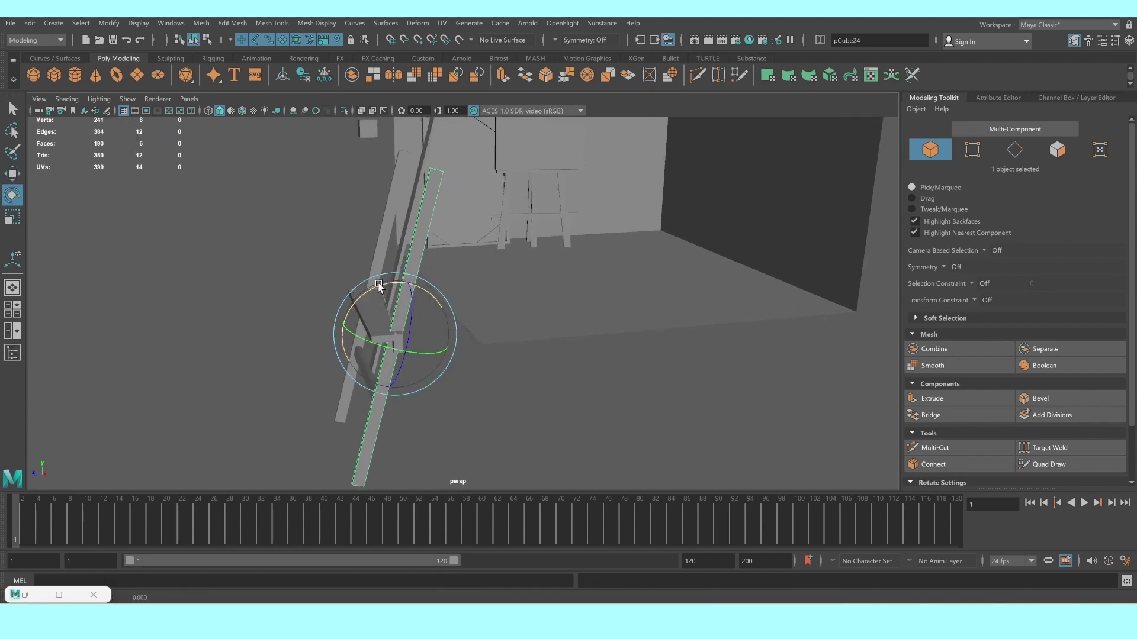
pyautogui.moveTo(386, 283); pyautogui.dragTo(361, 287)
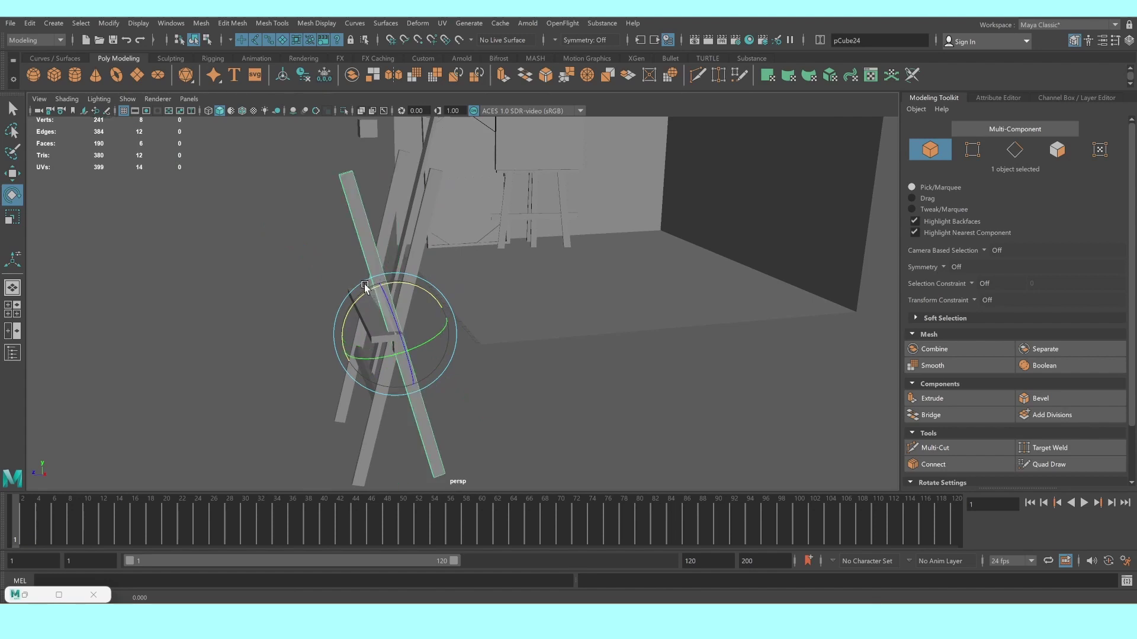
pyautogui.press('w')
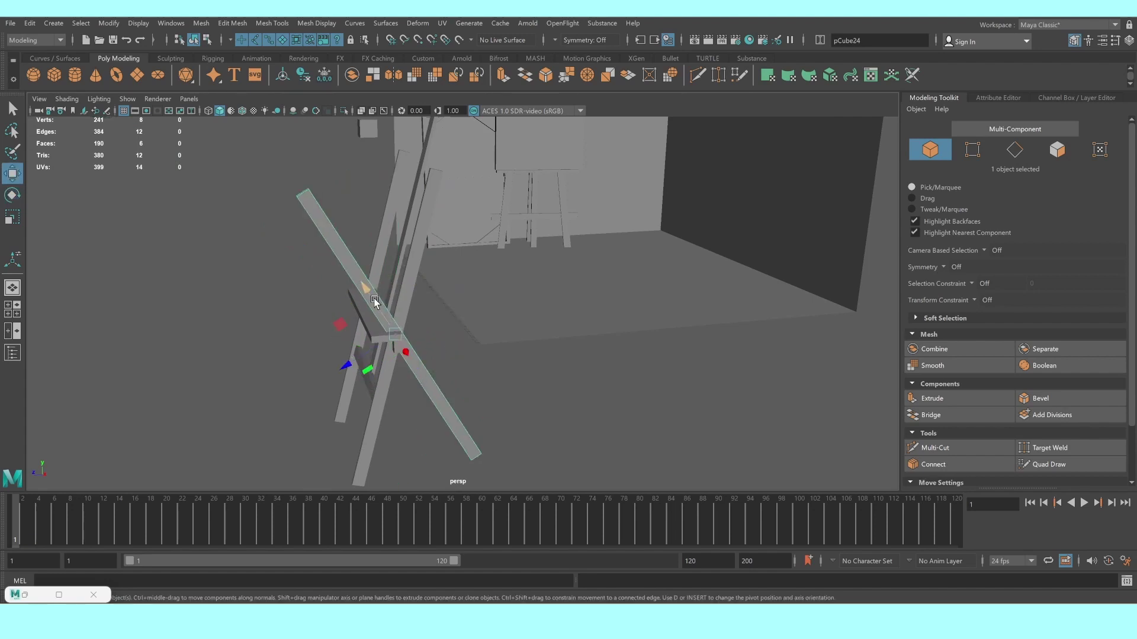
pyautogui.press('r')
pyautogui.moveTo(367, 290); pyautogui.dragTo(413, 353)
pyautogui.press('w')
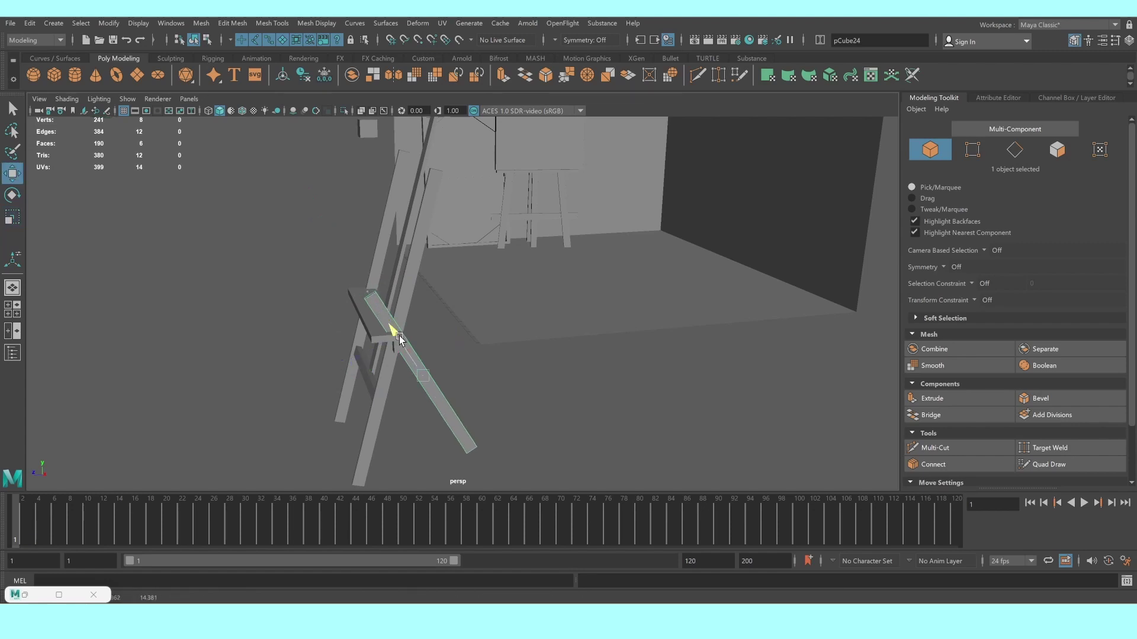
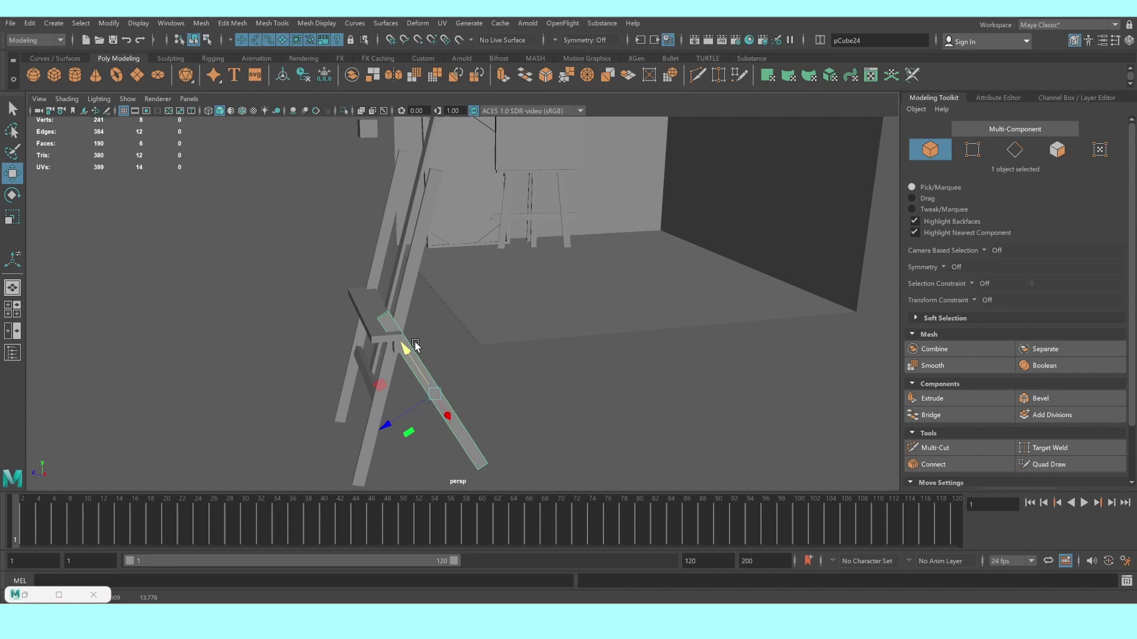
# Frame the slanted plank in a maximised side view and nudge it slightly down
pyautogui.press('space')
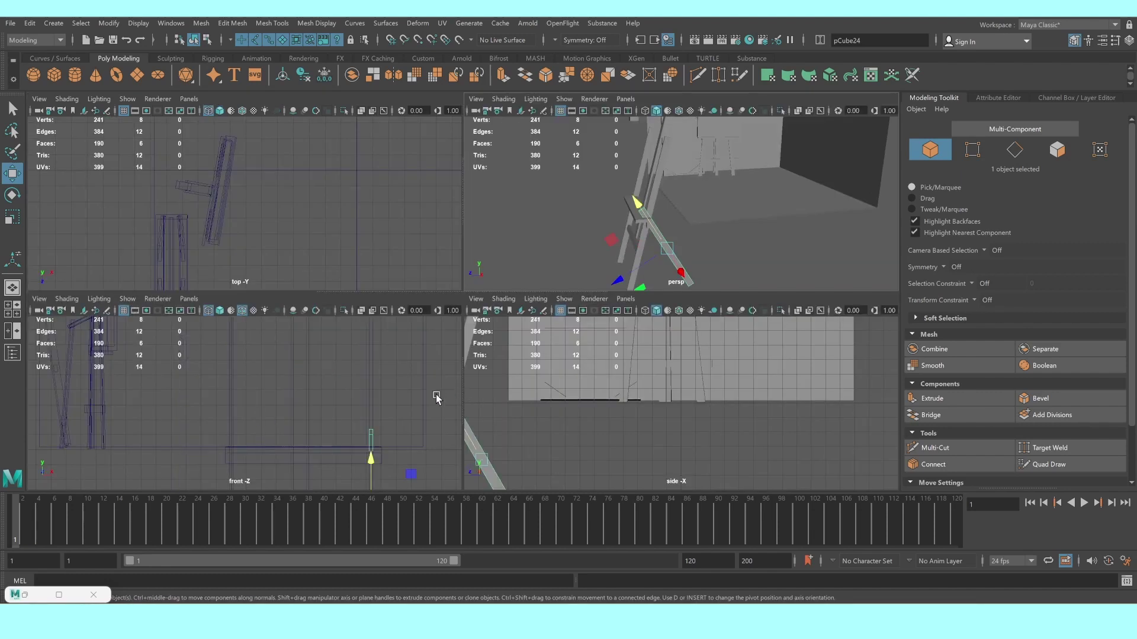
pyautogui.press('f')
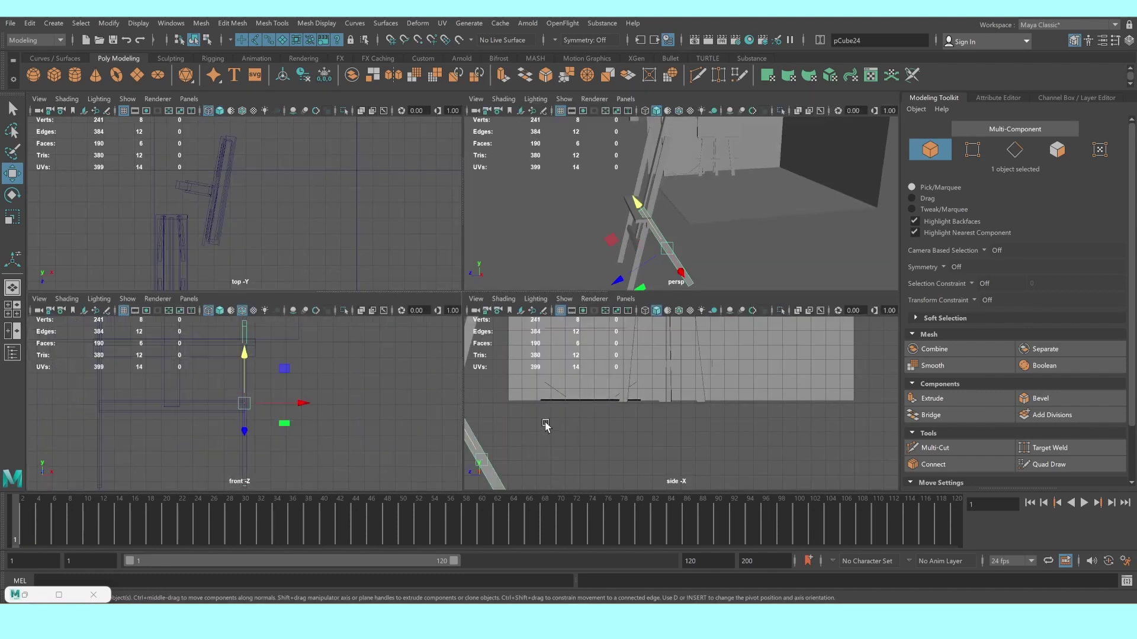
pyautogui.press('f')
pyautogui.press('space')
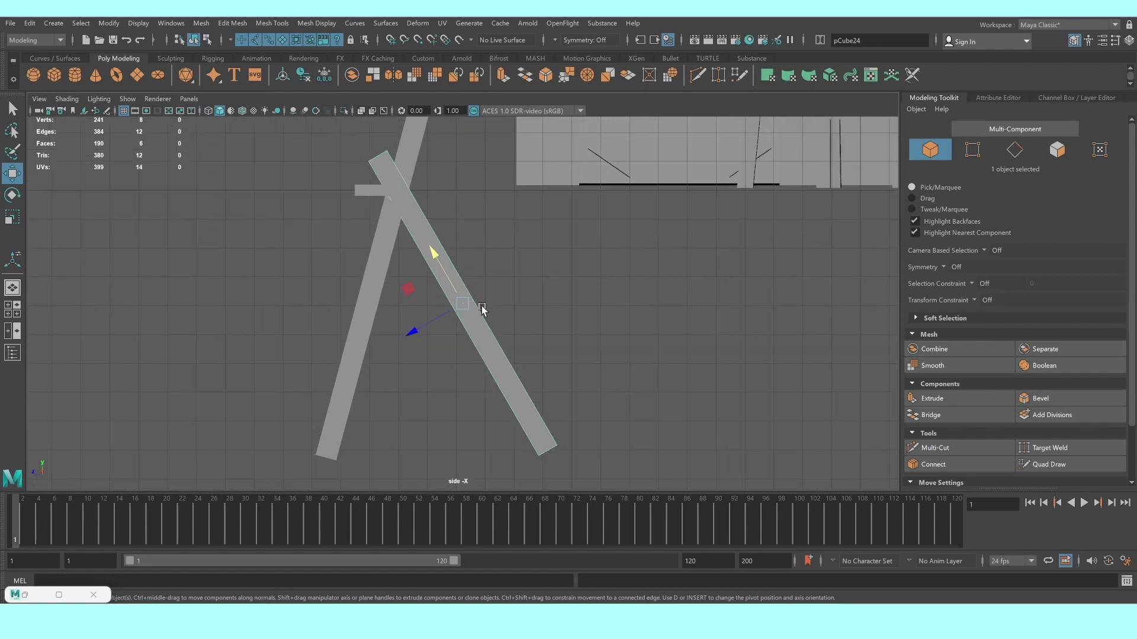
pyautogui.moveTo(436, 252); pyautogui.dragTo(437, 259)
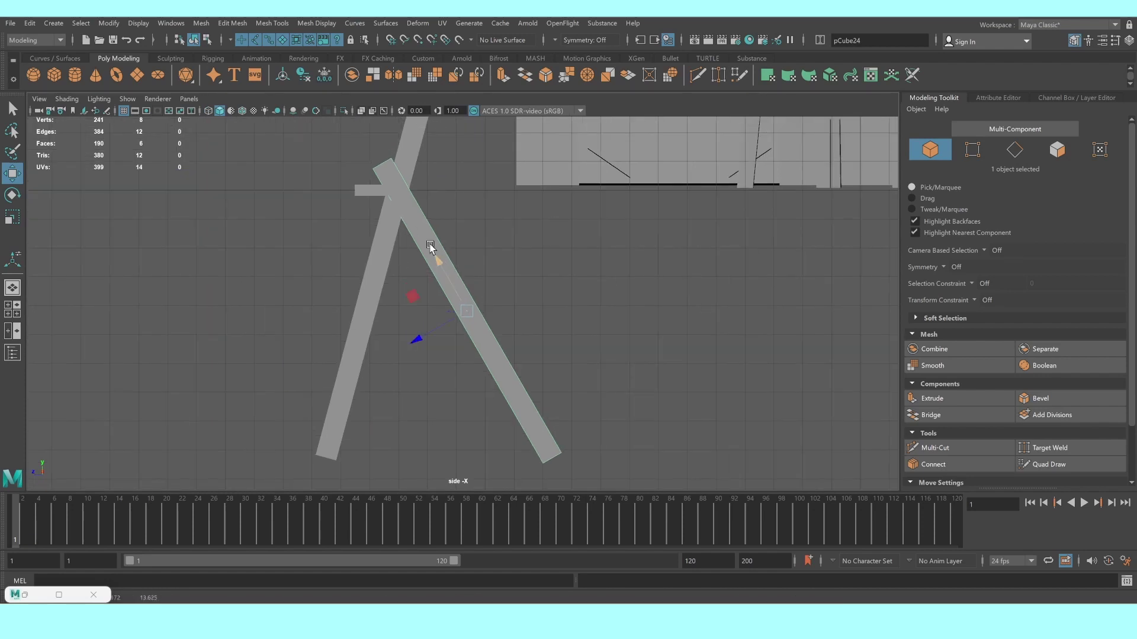
# Move the plank's four top vertices down so its top end meets the crossbar
pyautogui.moveTo(431, 246); pyautogui.dragTo(370, 237, button='right')
pyautogui.moveTo(354, 142); pyautogui.dragTo(453, 225)
pyautogui.keyDown('alt'); pyautogui.moveTo(450, 216); pyautogui.dragTo(444, 286, button='middle'); pyautogui.keyUp('alt')
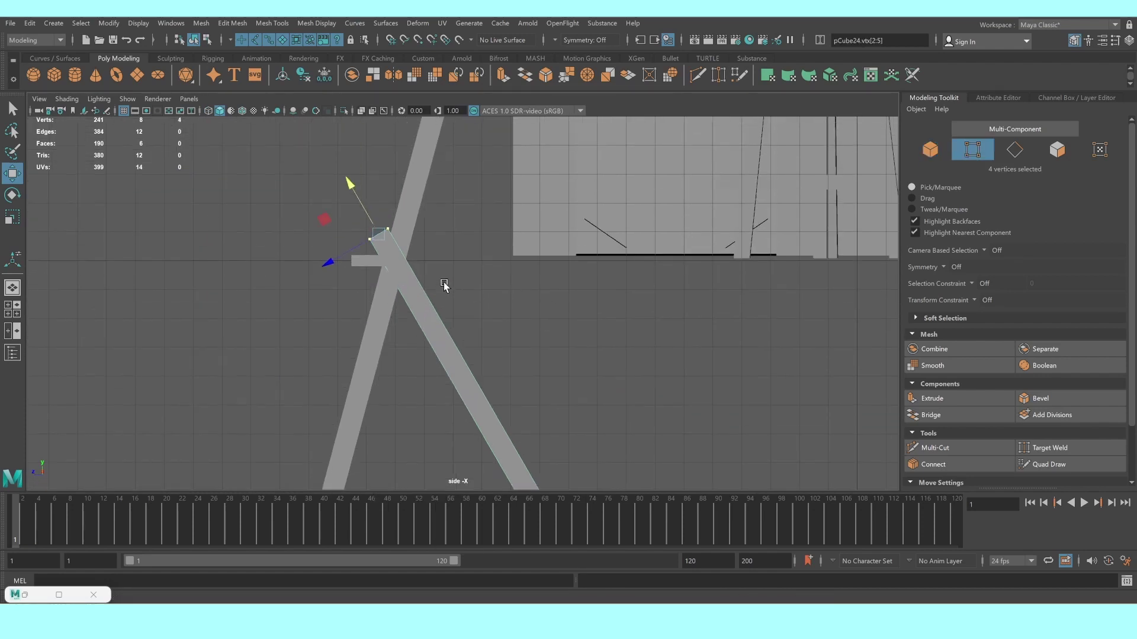
pyautogui.moveTo(325, 218); pyautogui.dragTo(326, 302)
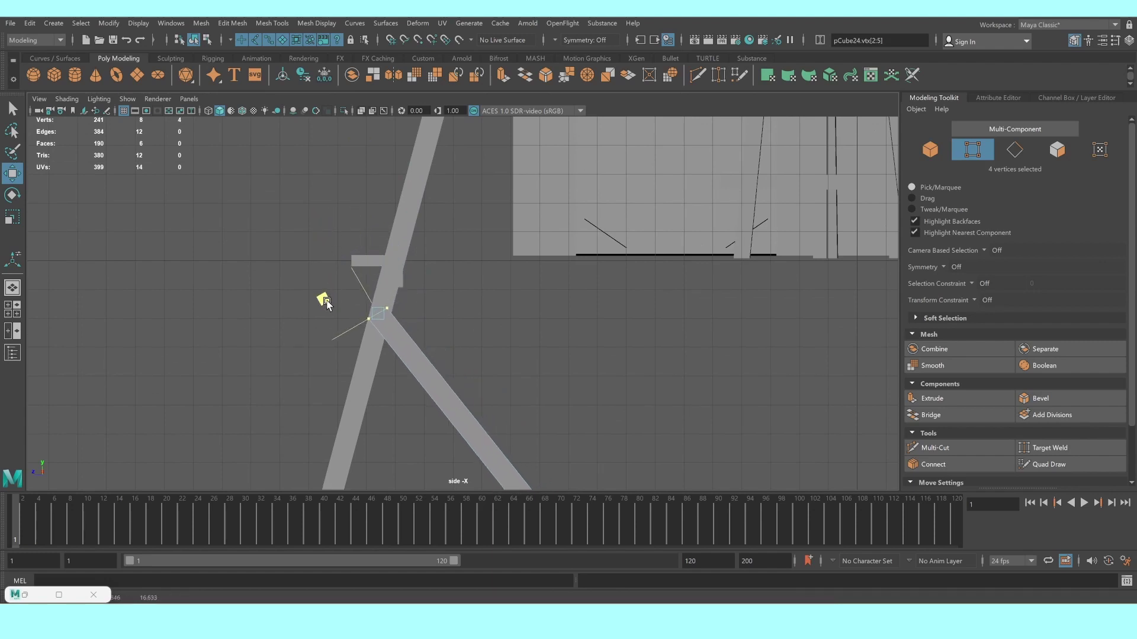
pyautogui.moveTo(327, 303); pyautogui.dragTo(330, 298, button='middle')
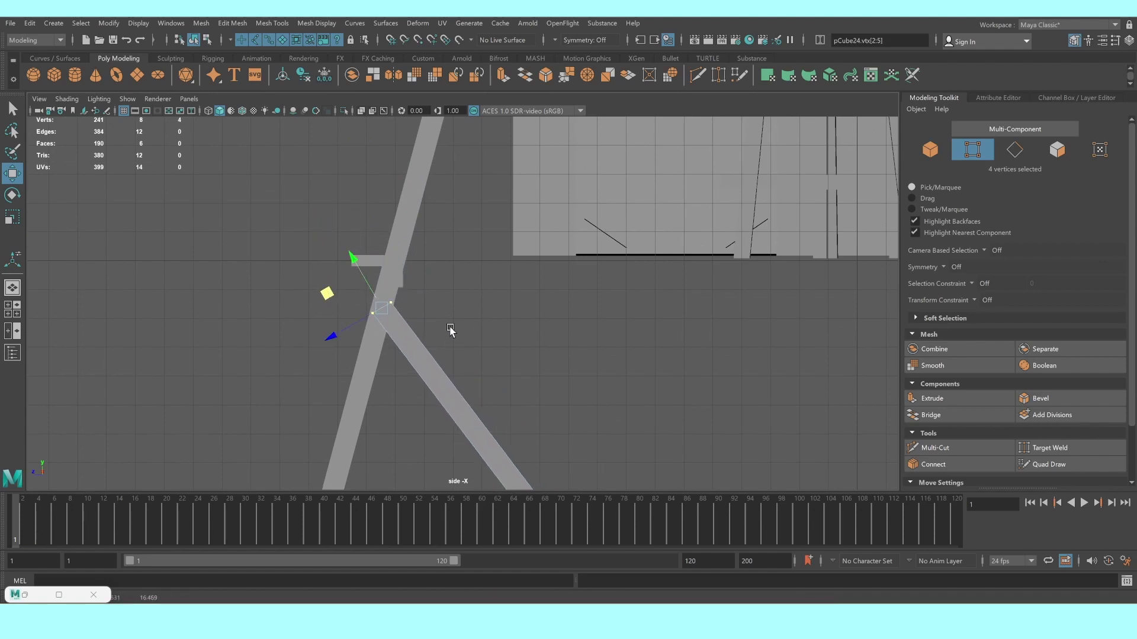
pyautogui.keyDown('alt'); pyautogui.moveTo(413, 342); pyautogui.dragTo(430, 347, button='middle'); pyautogui.keyUp('alt')
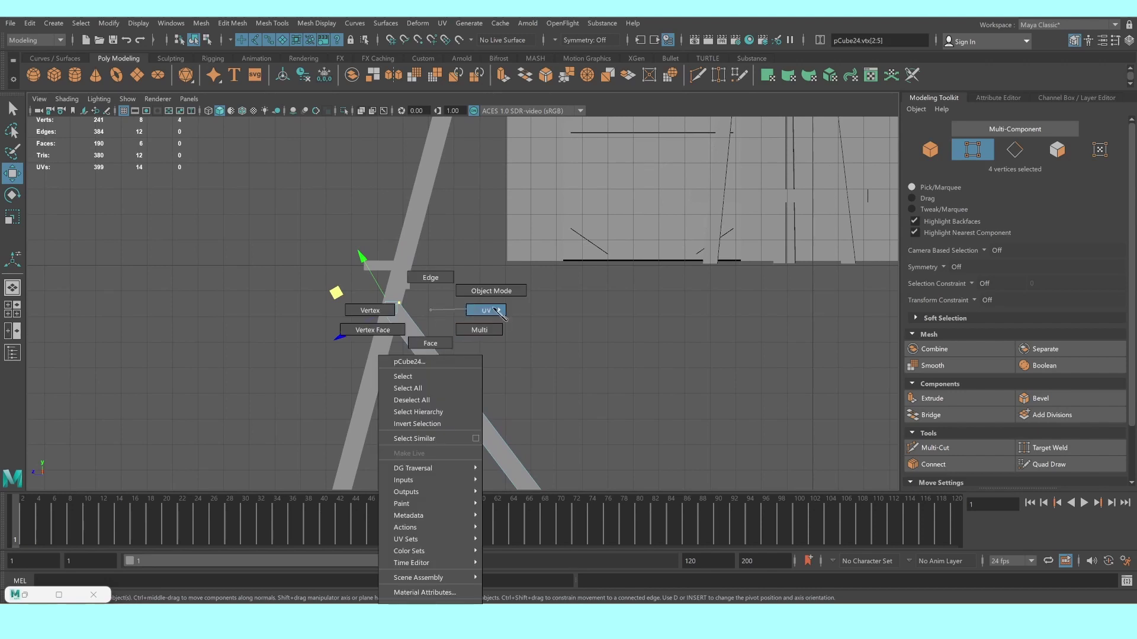
pyautogui.moveTo(431, 354); pyautogui.dragTo(468, 322, button='right')
# Duplicate the slanted brace and move the copy to the opposite leg
pyautogui.press('space')
pyautogui.press('space')
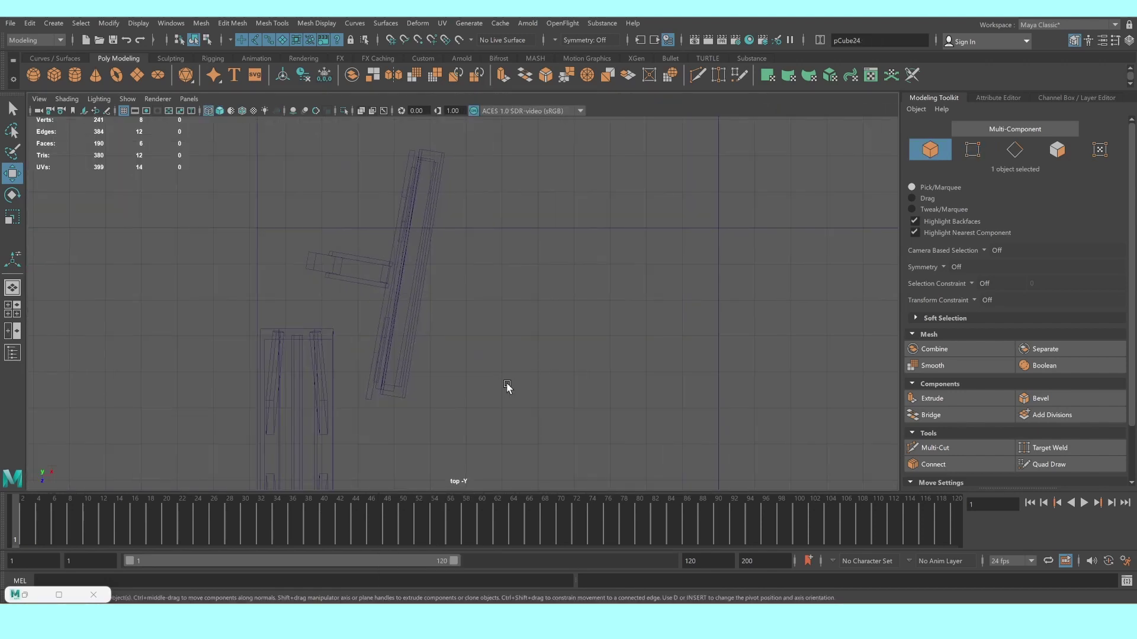
pyautogui.press('space')
pyautogui.press('space')
pyautogui.keyDown('alt'); pyautogui.moveTo(489, 367); pyautogui.dragTo(591, 390); pyautogui.keyUp('alt')
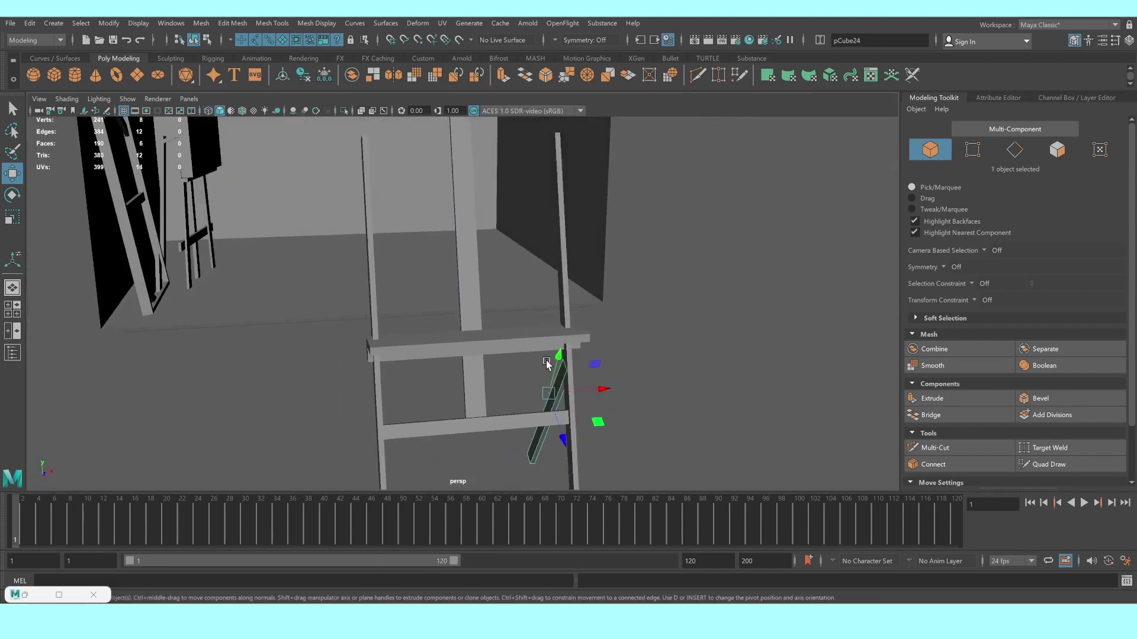
pyautogui.keyDown('alt'); pyautogui.moveTo(591, 391); pyautogui.dragTo(446, 327, button='middle'); pyautogui.keyUp('alt')
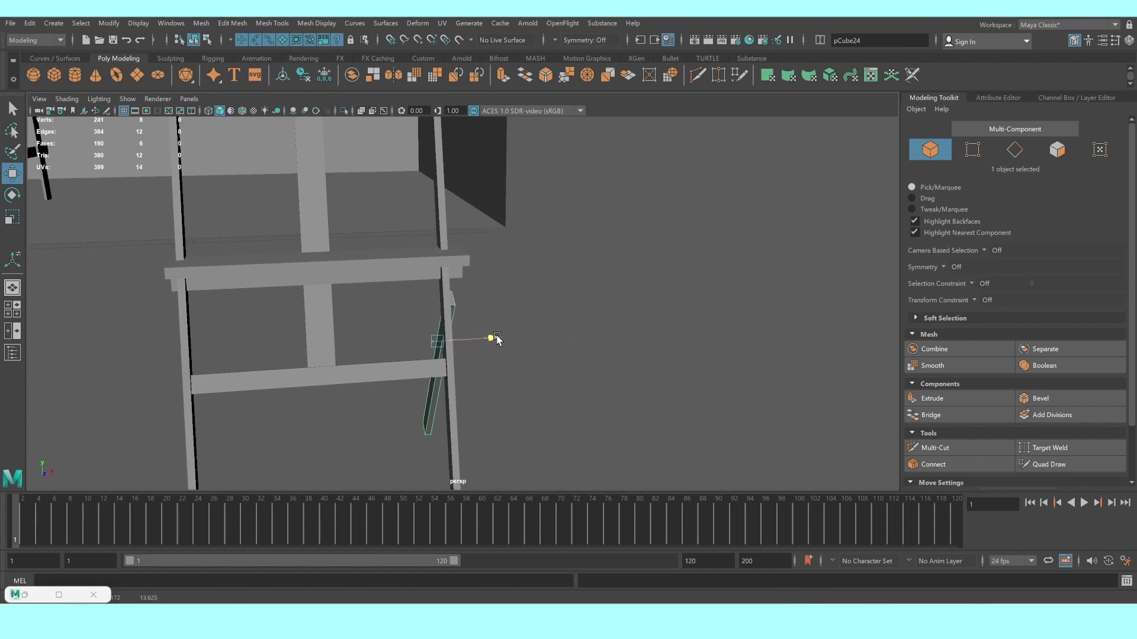
pyautogui.keyDown('shift'); pyautogui.moveTo(491, 338); pyautogui.dragTo(254, 352); pyautogui.keyUp('shift')
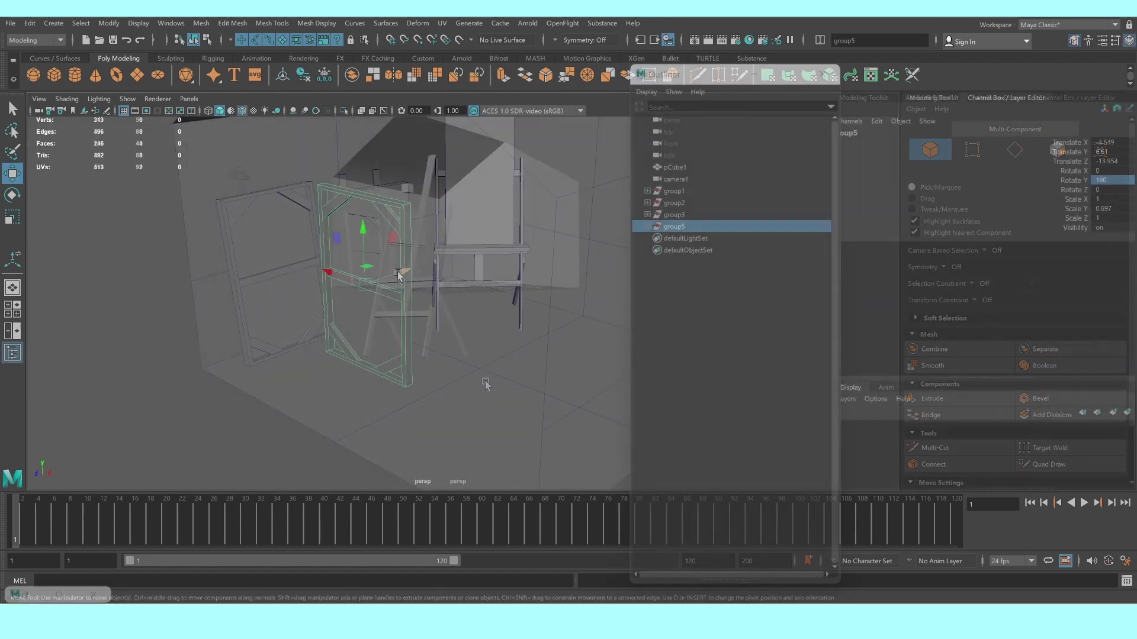
# Move the frame board group beside the easel and lower it slightly
pyautogui.moveTo(398, 275)
pyautogui.mouseDown()
pyautogui.moveTo(556, 167)
pyautogui.moveTo(538, 191)
pyautogui.mouseUp()
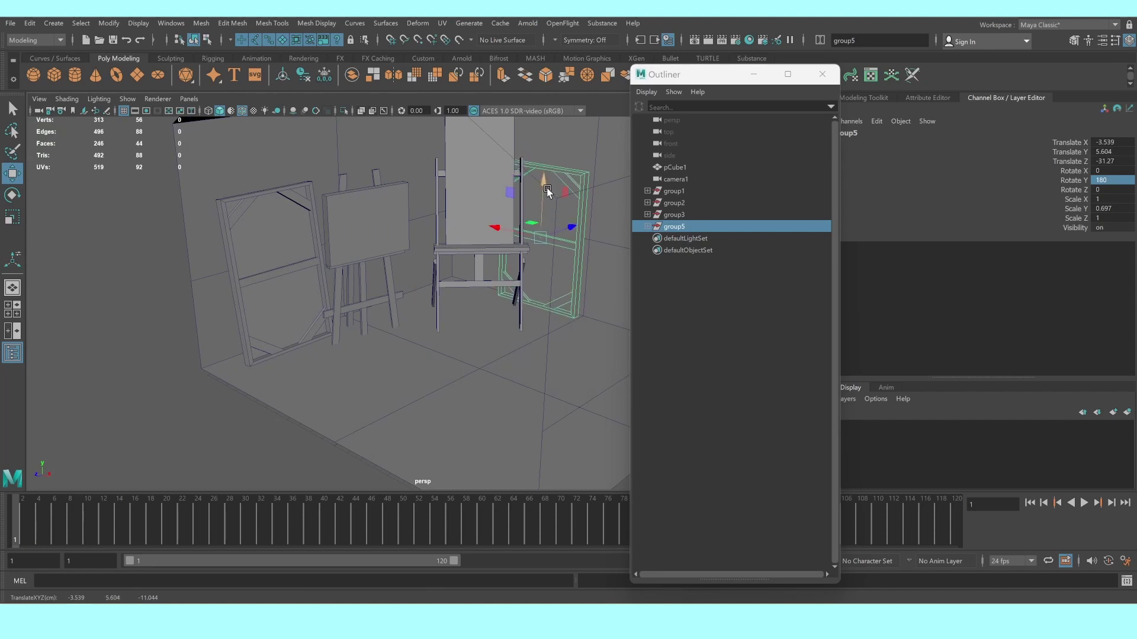
pyautogui.scroll(5, 550, 237)
pyautogui.moveTo(559, 274)
pyautogui.keyDown('alt'); pyautogui.mouseDown()
pyautogui.moveTo(395, 326)
pyautogui.moveTo(418, 312)
pyautogui.mouseUp(); pyautogui.keyUp('alt')
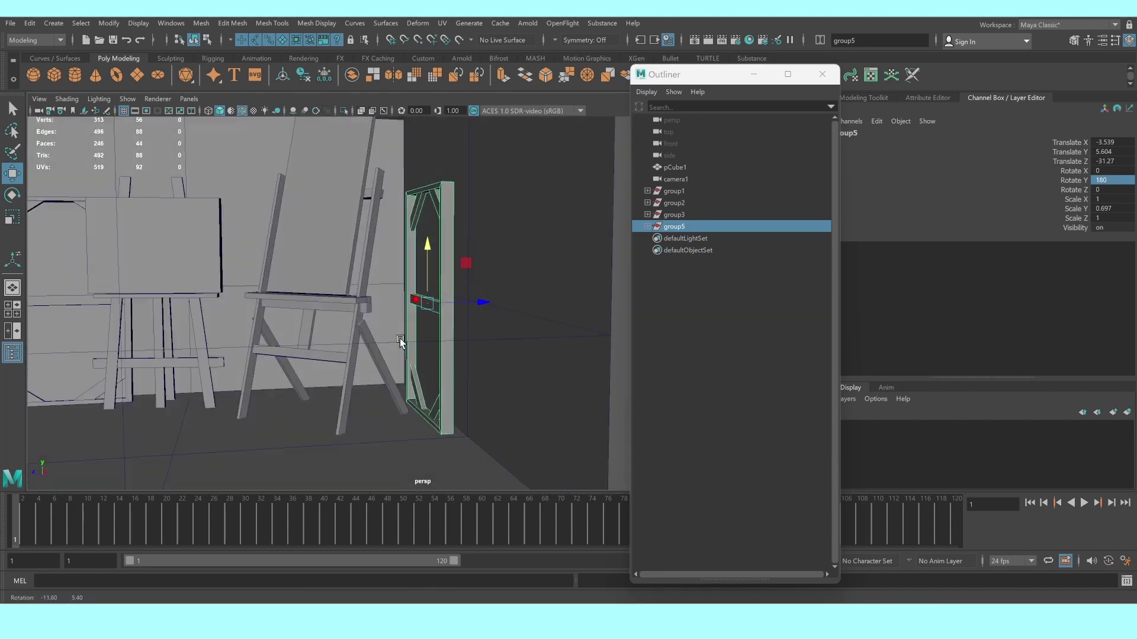
# Tilt the frame board back about 5.27 degrees and nudge it down into place
pyautogui.press('e')
pyautogui.moveTo(390, 274); pyautogui.dragTo(392, 268)
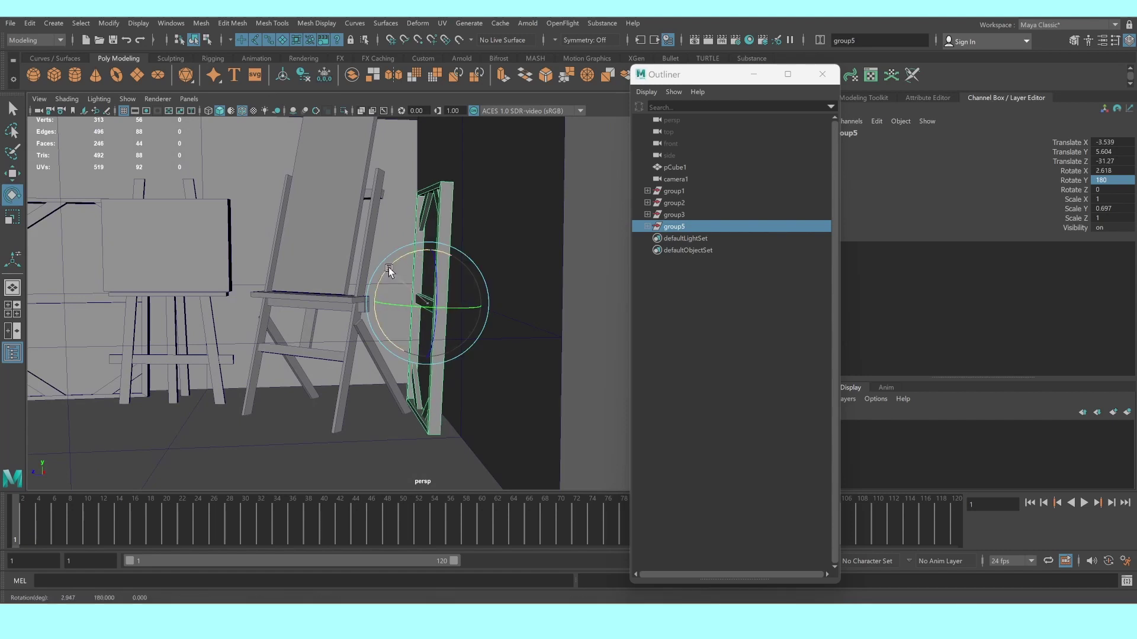
pyautogui.press('w')
pyautogui.moveTo(474, 311); pyautogui.dragTo(481, 314)
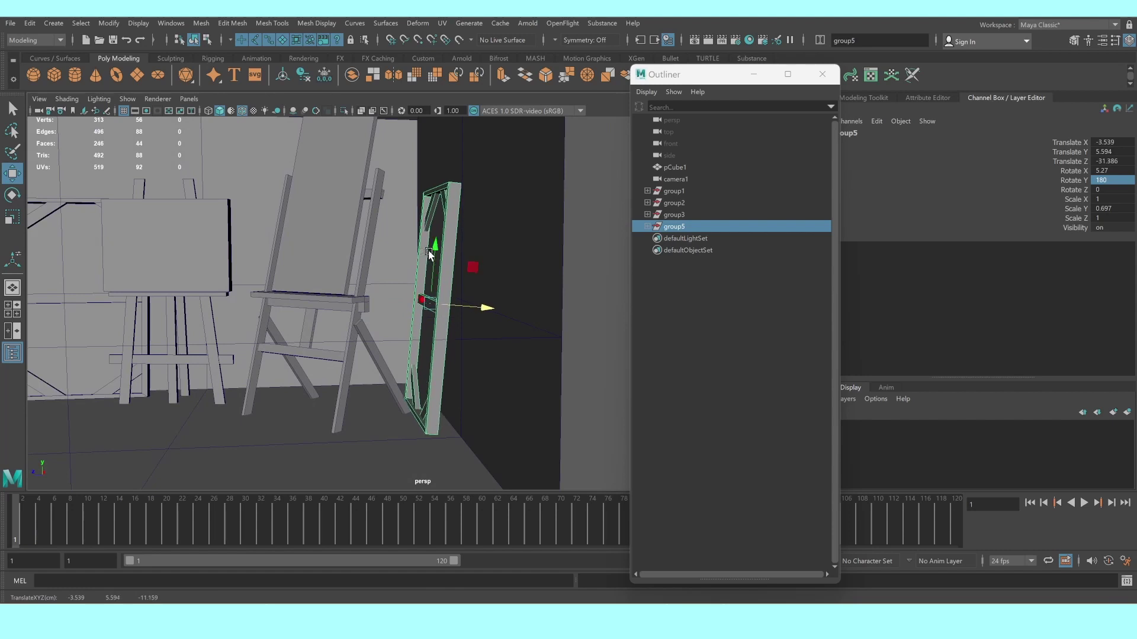
pyautogui.moveTo(430, 253); pyautogui.dragTo(438, 256)
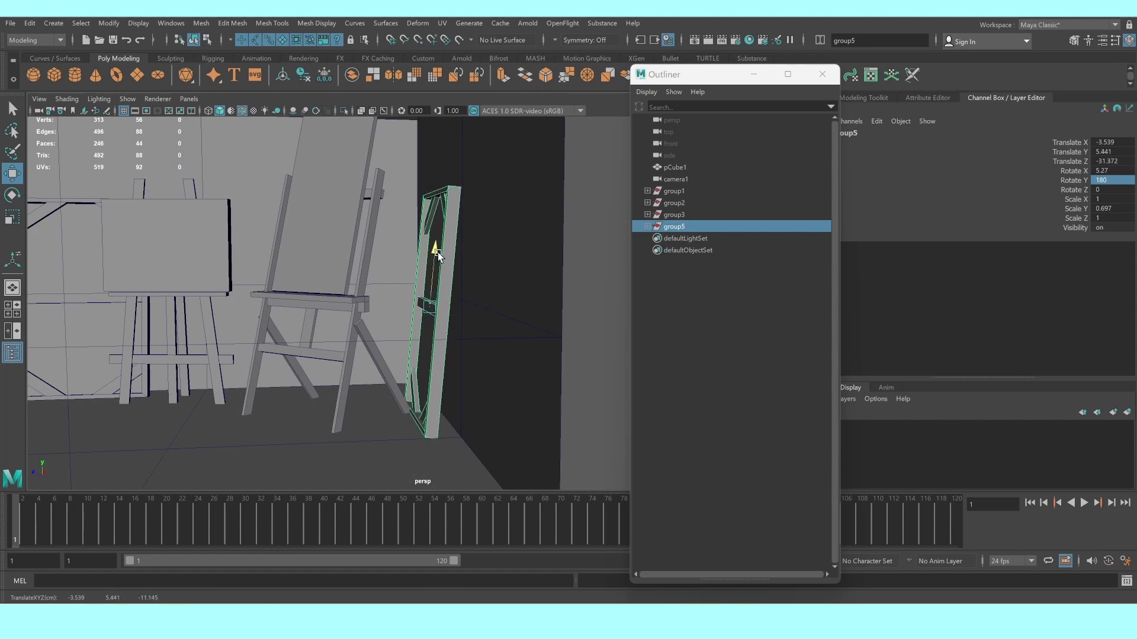
pyautogui.moveTo(414, 336)
pyautogui.keyDown('alt'); pyautogui.mouseDown()
pyautogui.moveTo(427, 318)
pyautogui.moveTo(379, 348)
pyautogui.mouseUp(); pyautogui.keyUp('alt')
pyautogui.scroll(-4, 406, 302)
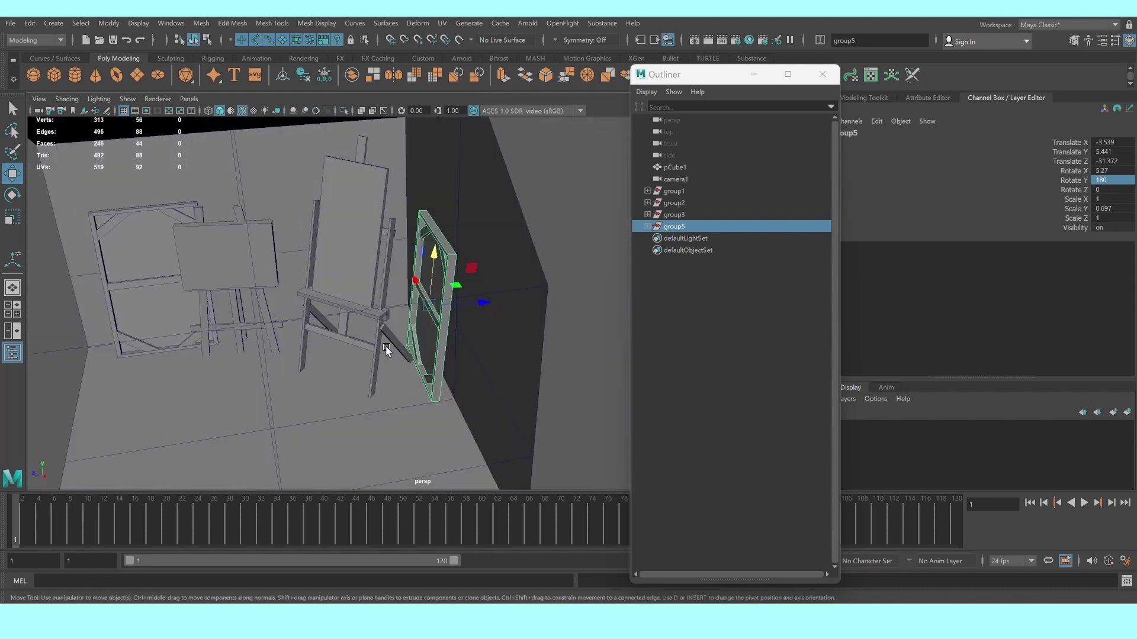
pyautogui.scroll(4, 381, 350)
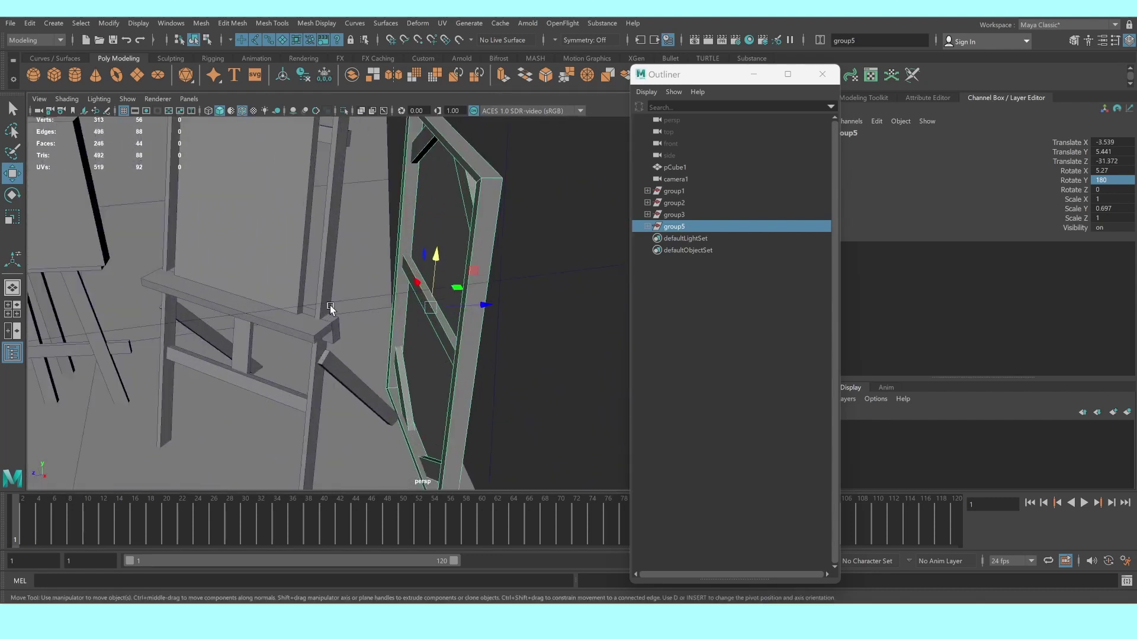
# Select the chair group, frame it, and shift it slightly
pyautogui.click(524, 288)
pyautogui.keyDown('alt'); pyautogui.moveTo(252, 278); pyautogui.dragTo(267, 271); pyautogui.keyUp('alt')
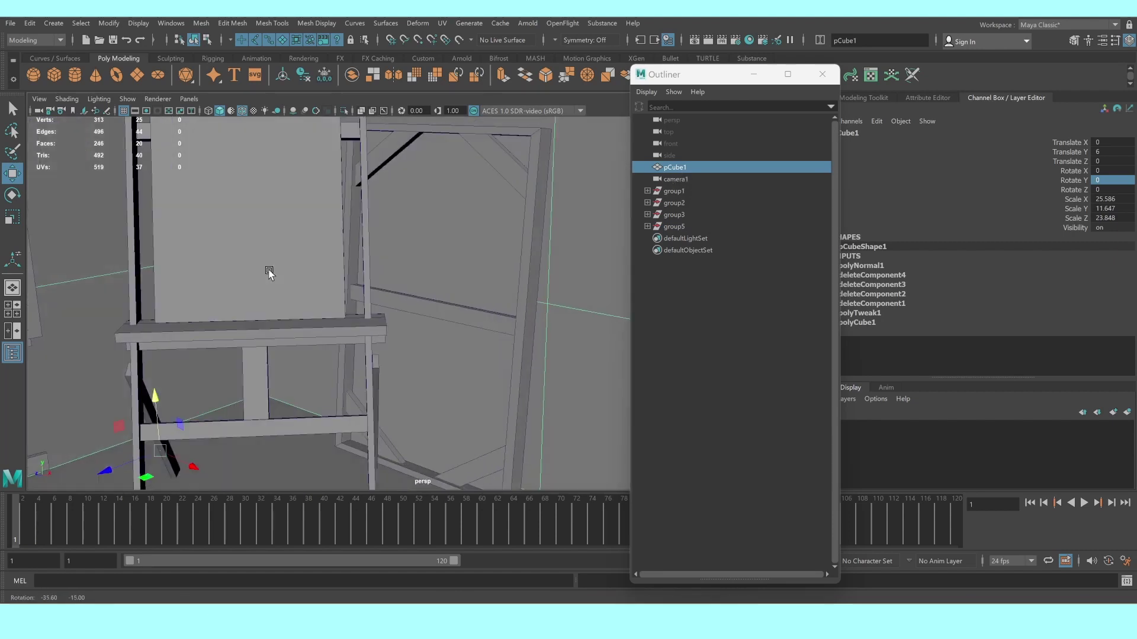
pyautogui.click(266, 271)
pyautogui.click(672, 214)
pyautogui.press('f')
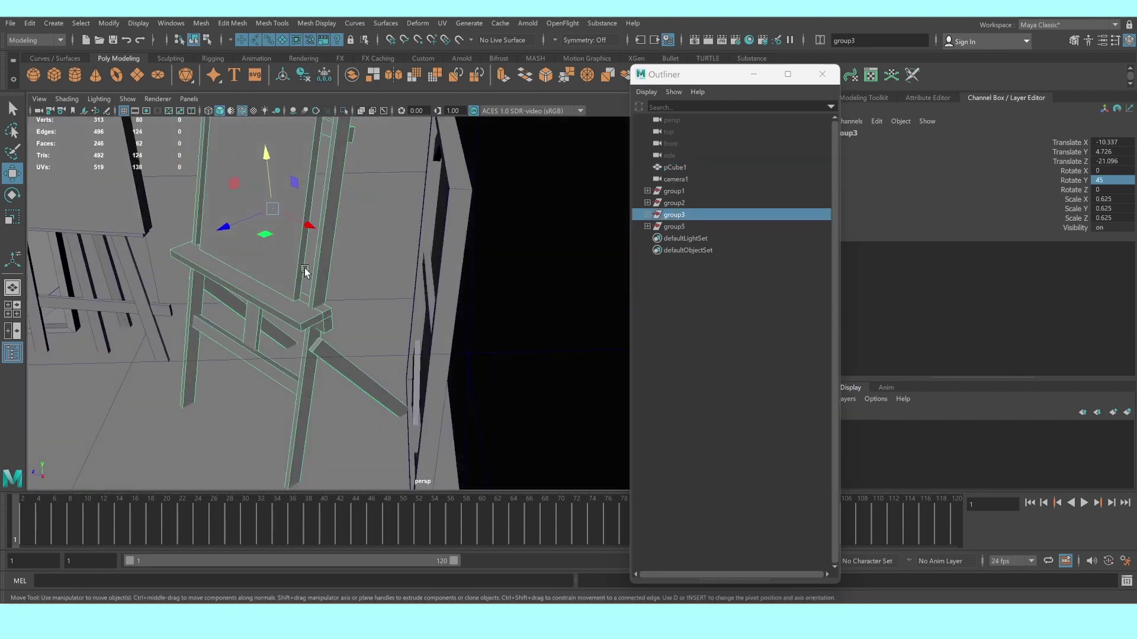
pyautogui.moveTo(224, 229)
pyautogui.keyDown('alt'); pyautogui.mouseDown()
pyautogui.moveTo(370, 303)
pyautogui.moveTo(332, 296)
pyautogui.mouseUp(); pyautogui.keyUp('alt')
# Select the whole frame board group (group5) and orbit to see it
pyautogui.click(675, 167)
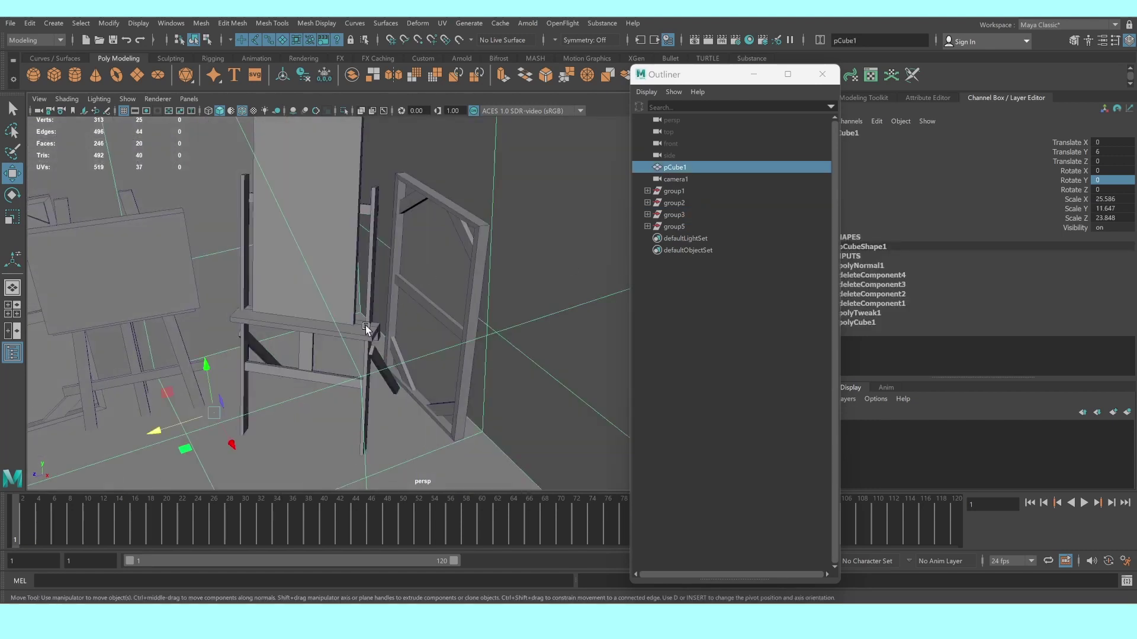
pyautogui.keyDown('alt'); pyautogui.moveTo(366, 329); pyautogui.dragTo(406, 312); pyautogui.keyUp('alt')
pyautogui.click(470, 303)
pyautogui.click(674, 226)
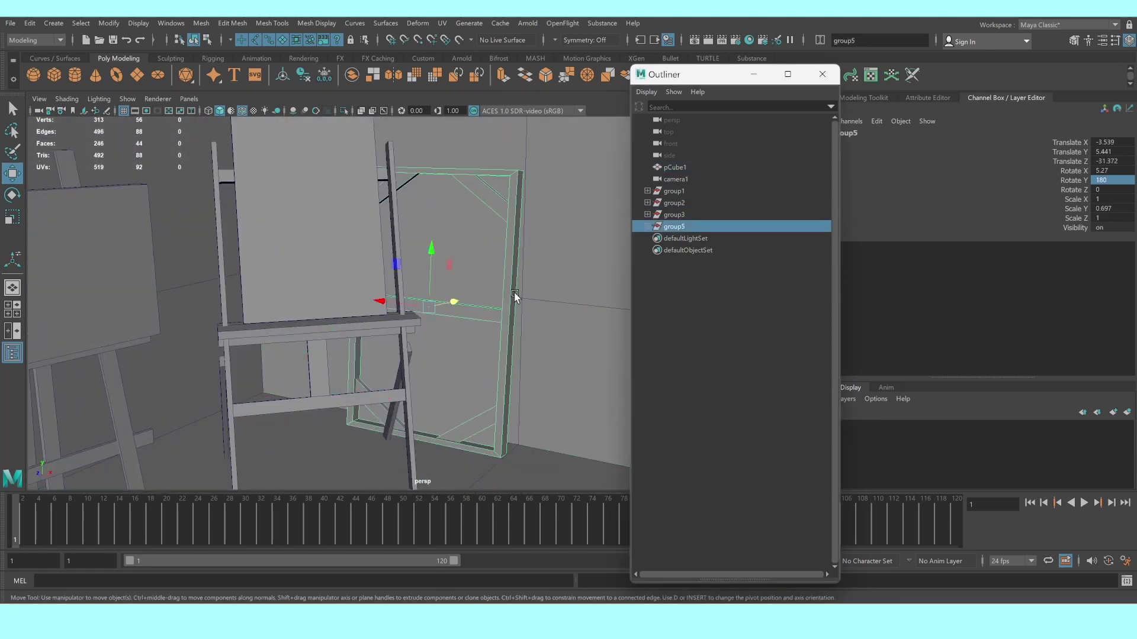
pyautogui.moveTo(512, 297)
pyautogui.keyDown('alt'); pyautogui.mouseDown()
pyautogui.moveTo(398, 366)
pyautogui.moveTo(417, 368)
pyautogui.moveTo(296, 334)
pyautogui.moveTo(309, 339)
pyautogui.mouseUp(); pyautogui.keyUp('alt')
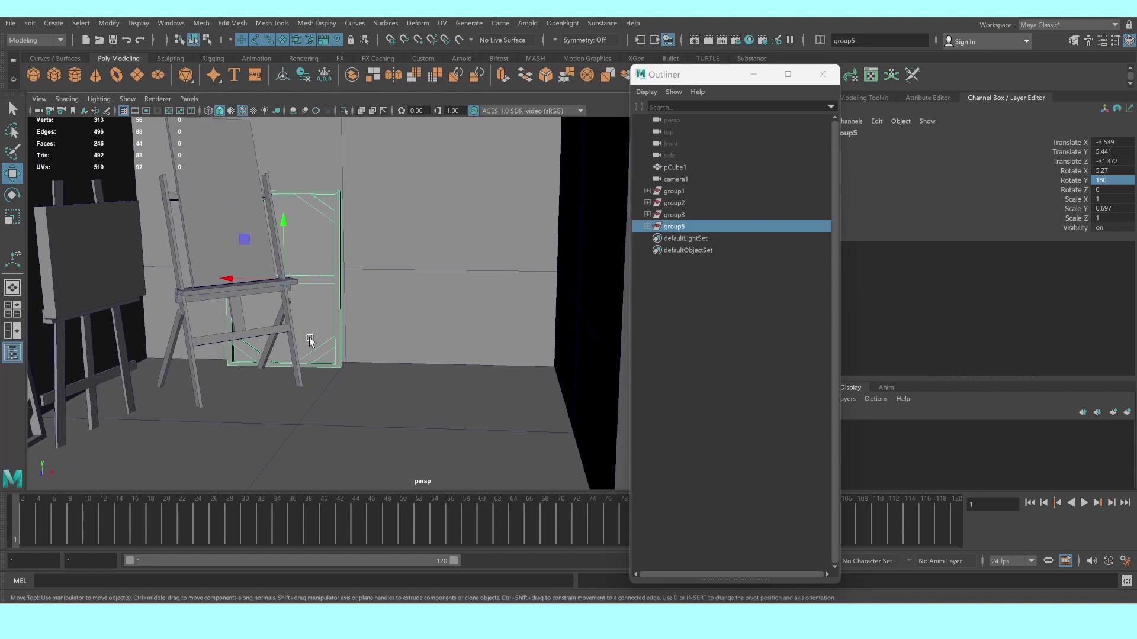
pyautogui.scroll(-3, 314, 337)
pyautogui.scroll(3, 314, 338)
# Duplicate the frame board with Ctrl+D and slide the copy right along the wall
pyautogui.hotkey('ctrl', 'd')
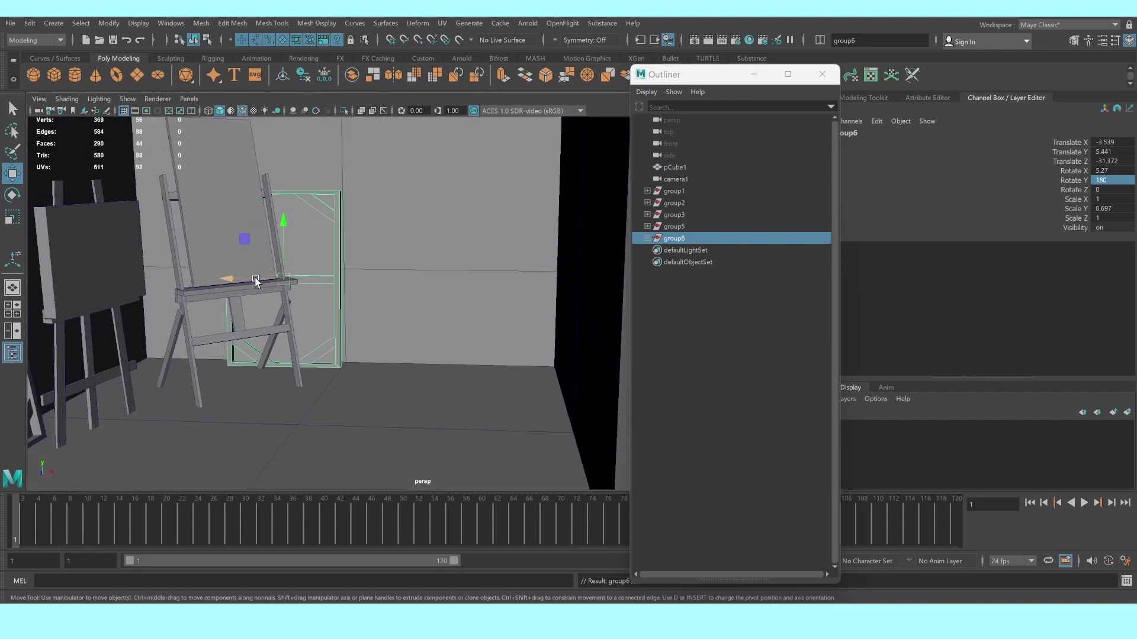
pyautogui.moveTo(256, 278); pyautogui.dragTo(351, 280)
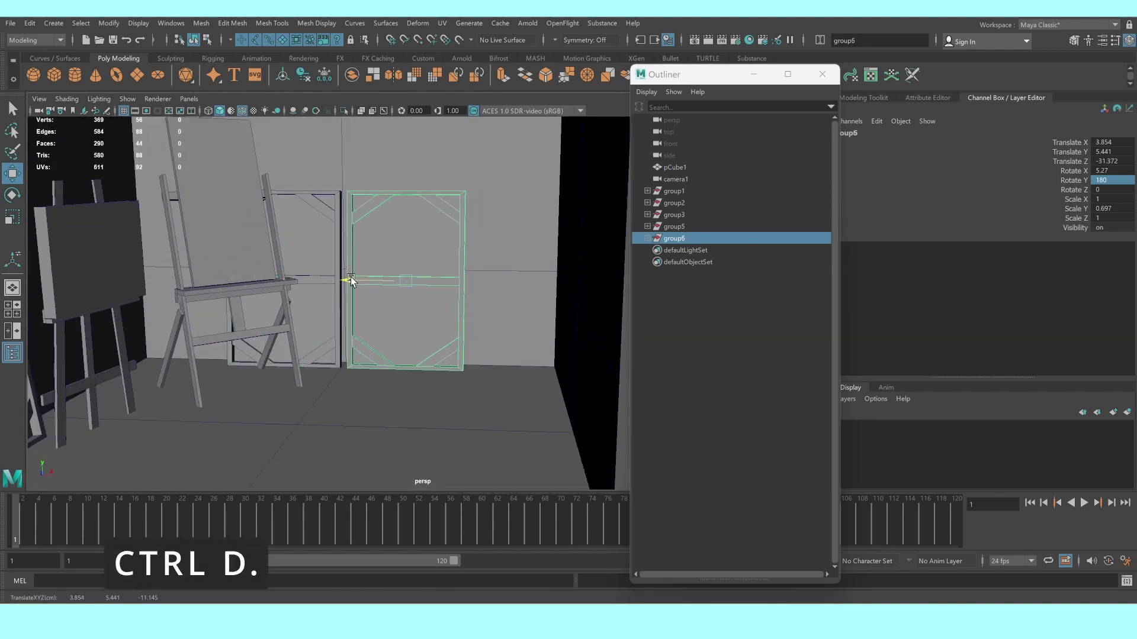
pyautogui.moveTo(442, 261)
pyautogui.keyDown('alt'); pyautogui.mouseDown()
pyautogui.moveTo(467, 311)
pyautogui.moveTo(428, 315)
pyautogui.mouseUp(); pyautogui.keyUp('alt')
pyautogui.click(468, 311)
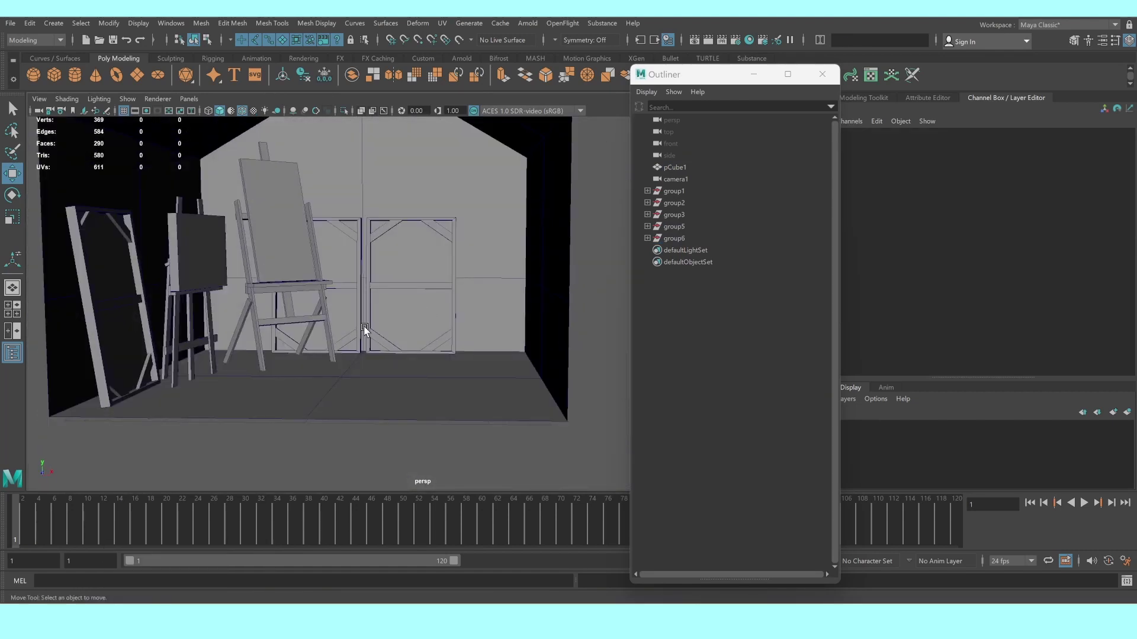
pyautogui.keyDown('alt'); pyautogui.moveTo(365, 330); pyautogui.dragTo(380, 338); pyautogui.keyUp('alt')
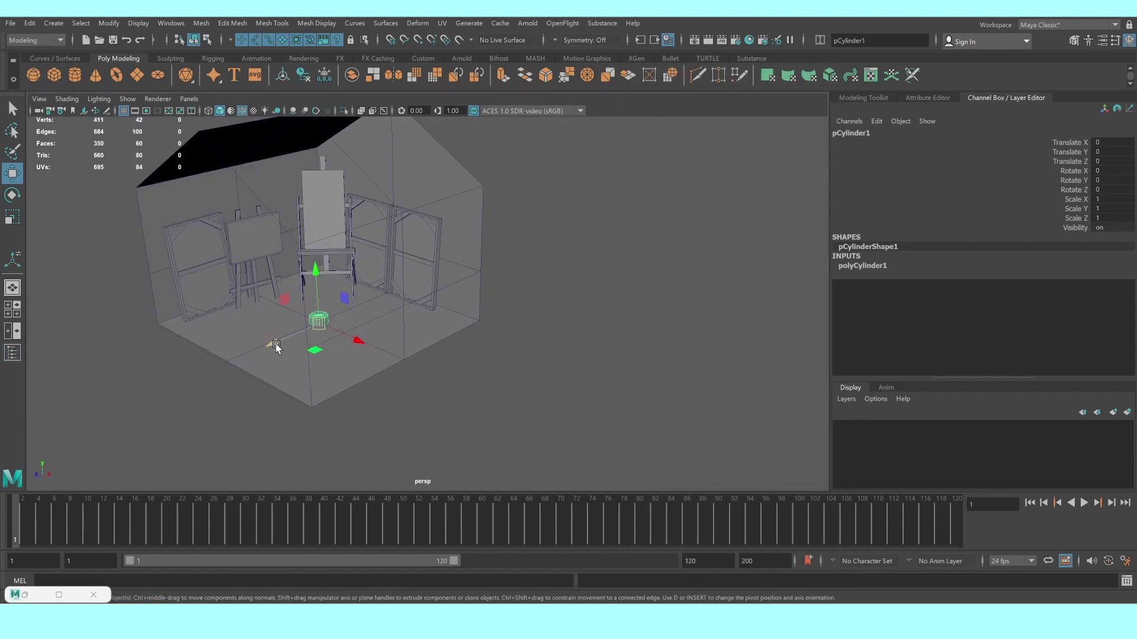
# Move the cylinder forward to Translate Z 17.18 and set Subdivisions Axis to 10
pyautogui.moveTo(276, 346)
pyautogui.mouseDown()
pyautogui.moveTo(133, 409)
pyautogui.moveTo(406, 315)
pyautogui.moveTo(615, 270)
pyautogui.mouseUp()
pyautogui.press('r')
pyautogui.click(932, 98)
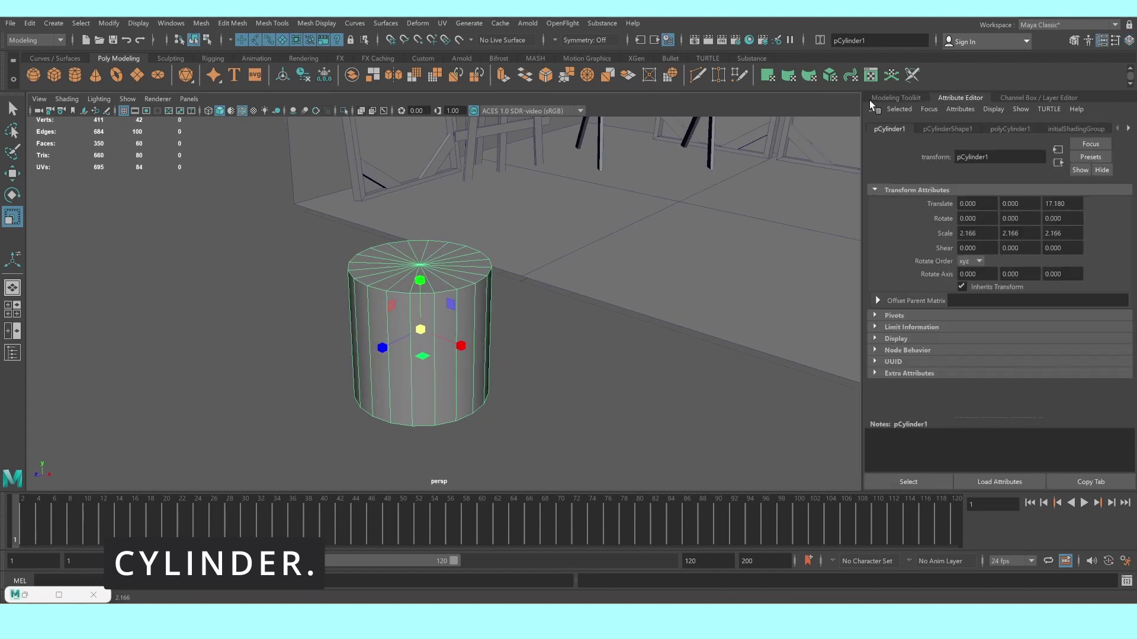
pyautogui.click(869, 99)
pyautogui.click(1047, 97)
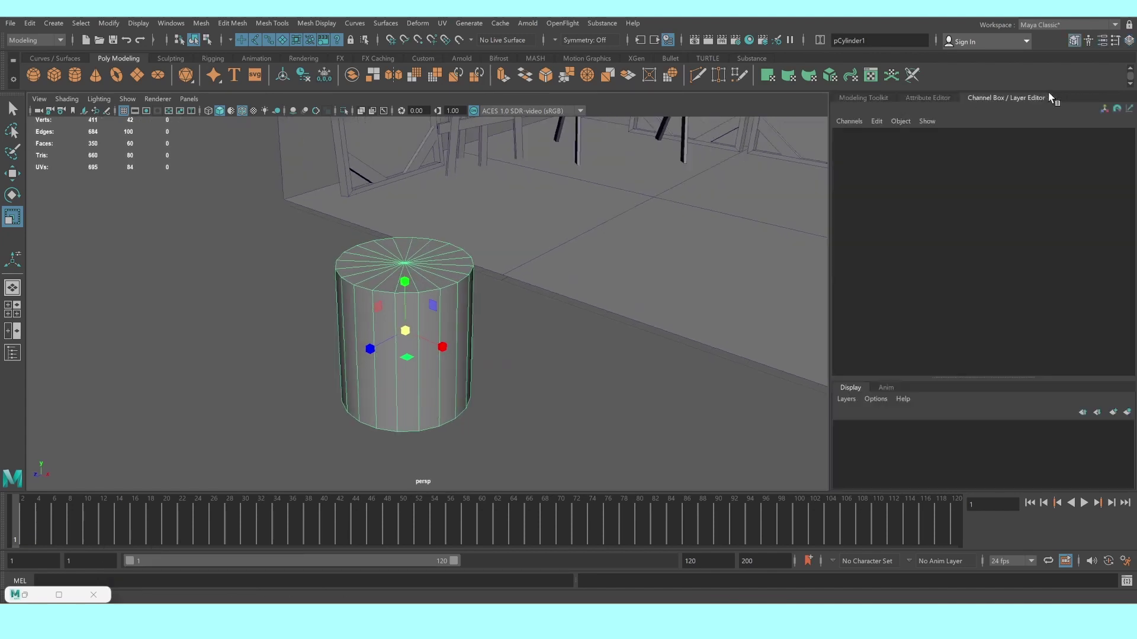
pyautogui.click(862, 266)
pyautogui.click(1110, 303)
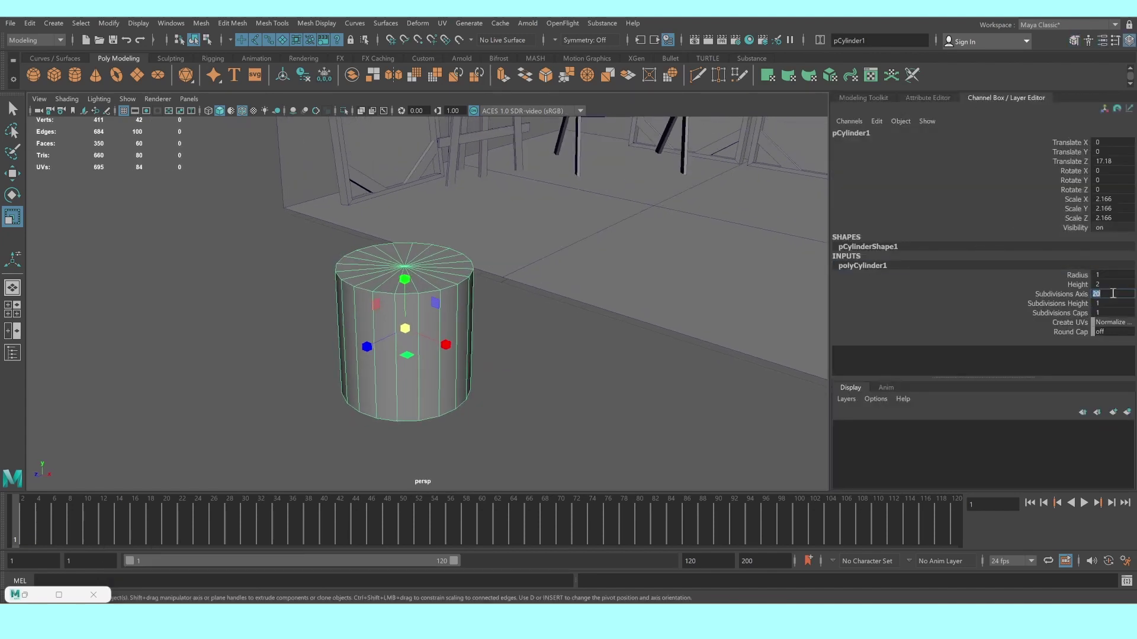
pyautogui.write('10')
pyautogui.press('Return')
# Scale the cylinder into a flat disc, about 2.71 wide and 0.287 tall
pyautogui.click(510, 381)
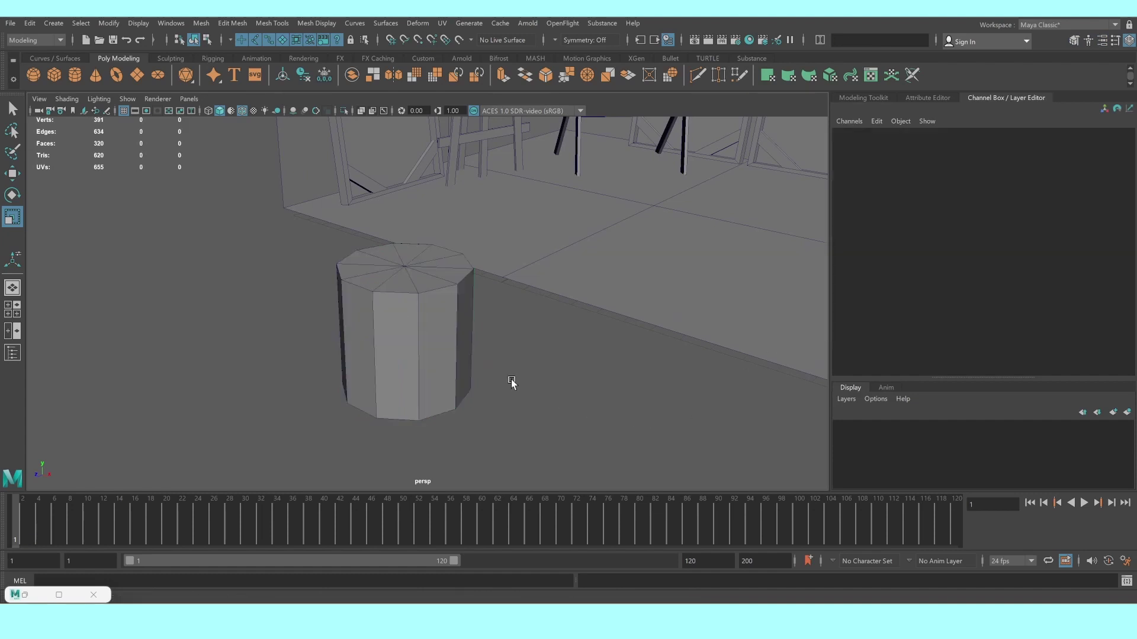
pyautogui.click(442, 342)
pyautogui.moveTo(406, 277)
pyautogui.mouseDown()
pyautogui.moveTo(415, 330)
pyautogui.moveTo(460, 330)
pyautogui.moveTo(367, 323)
pyautogui.mouseUp()
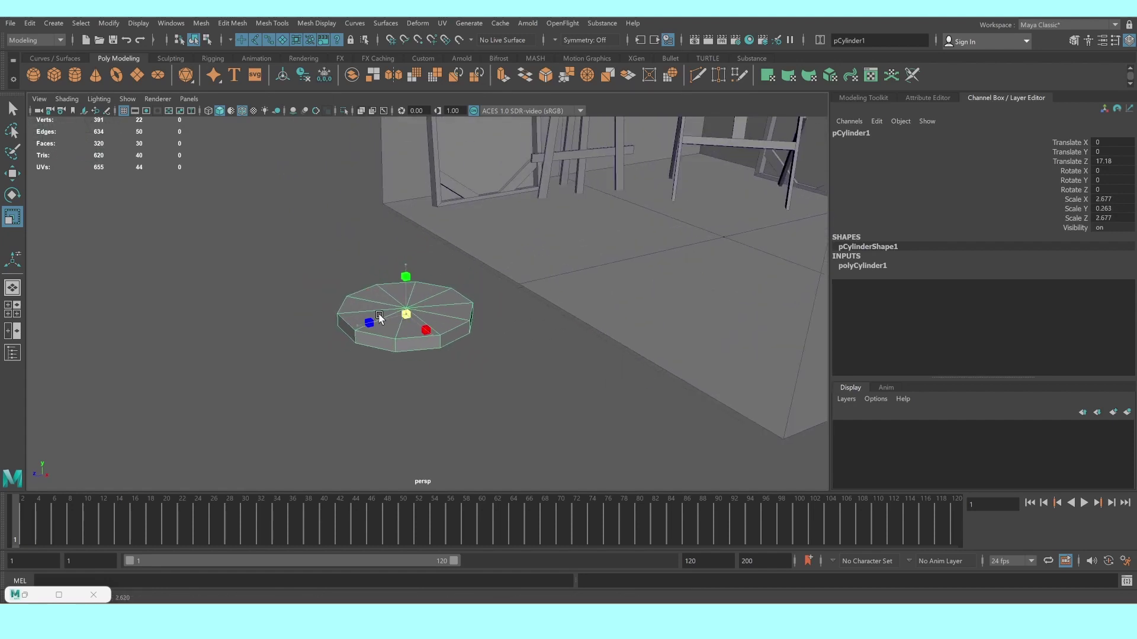
# Create a new polygon cylinder and frame the view on it
pyautogui.click(77, 78)
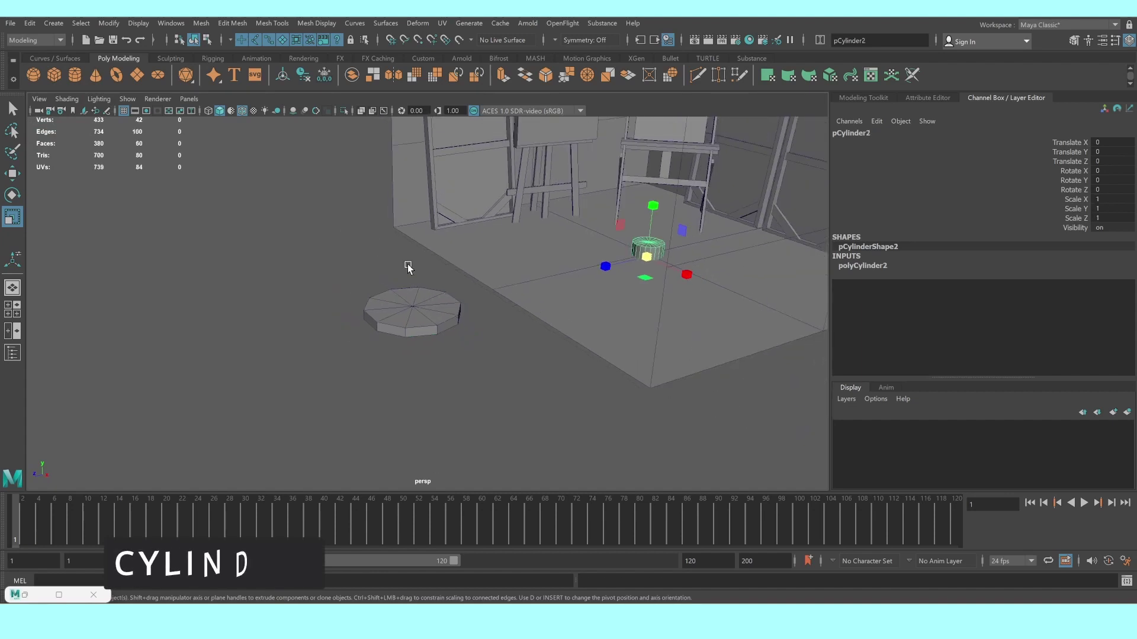
pyautogui.moveTo(406, 266)
pyautogui.keyDown('alt'); pyautogui.mouseDown()
pyautogui.moveTo(581, 279)
pyautogui.moveTo(353, 324)
pyautogui.moveTo(268, 321)
pyautogui.mouseUp(); pyautogui.keyUp('alt')
pyautogui.press('w')
pyautogui.press('f')
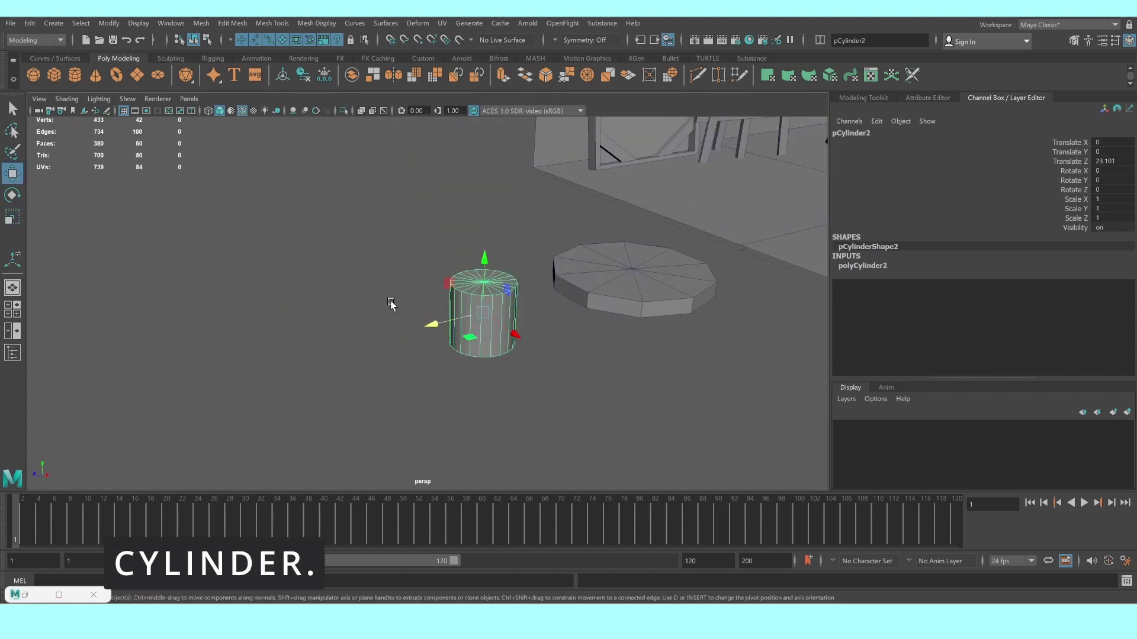
# Scale the cylinder into a thin, tall pole, about 0.209 wide and 3.271 tall
pyautogui.press('r')
pyautogui.moveTo(489, 274); pyautogui.dragTo(483, 242)
pyautogui.moveTo(483, 304); pyautogui.dragTo(346, 287)
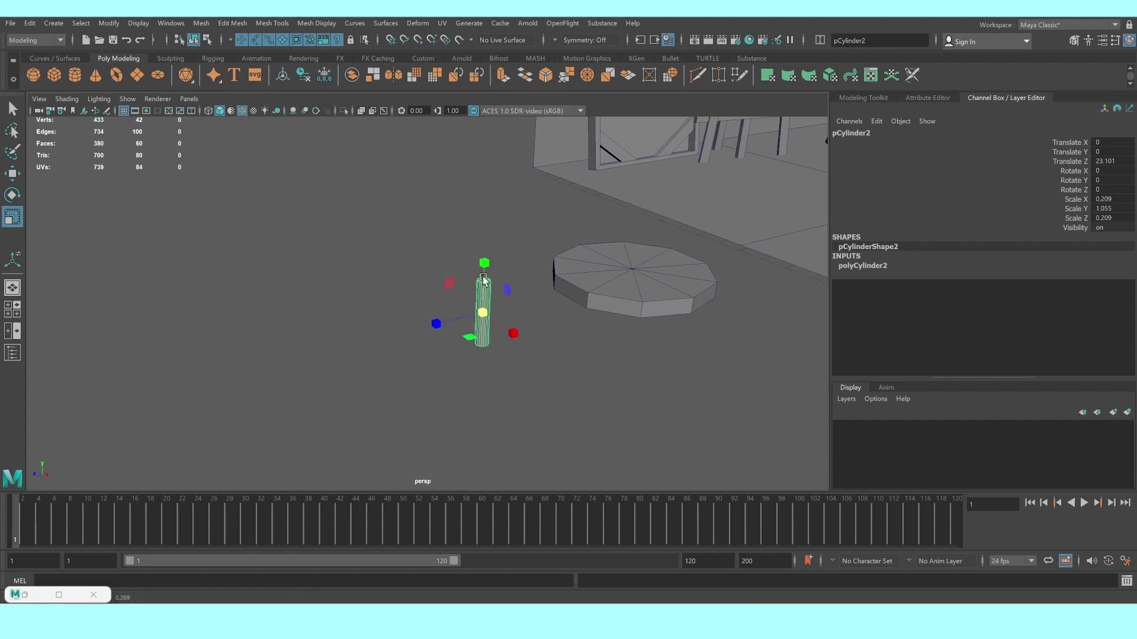
pyautogui.moveTo(488, 268); pyautogui.dragTo(498, 175)
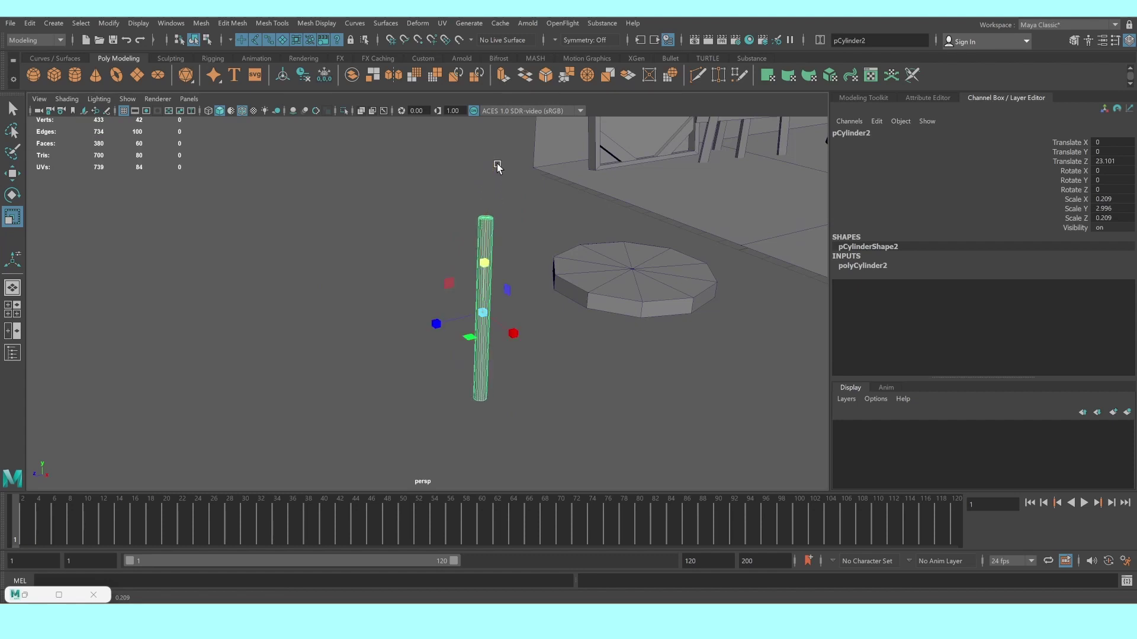
pyautogui.scroll(2, 464, 259)
pyautogui.scroll(2, 521, 267)
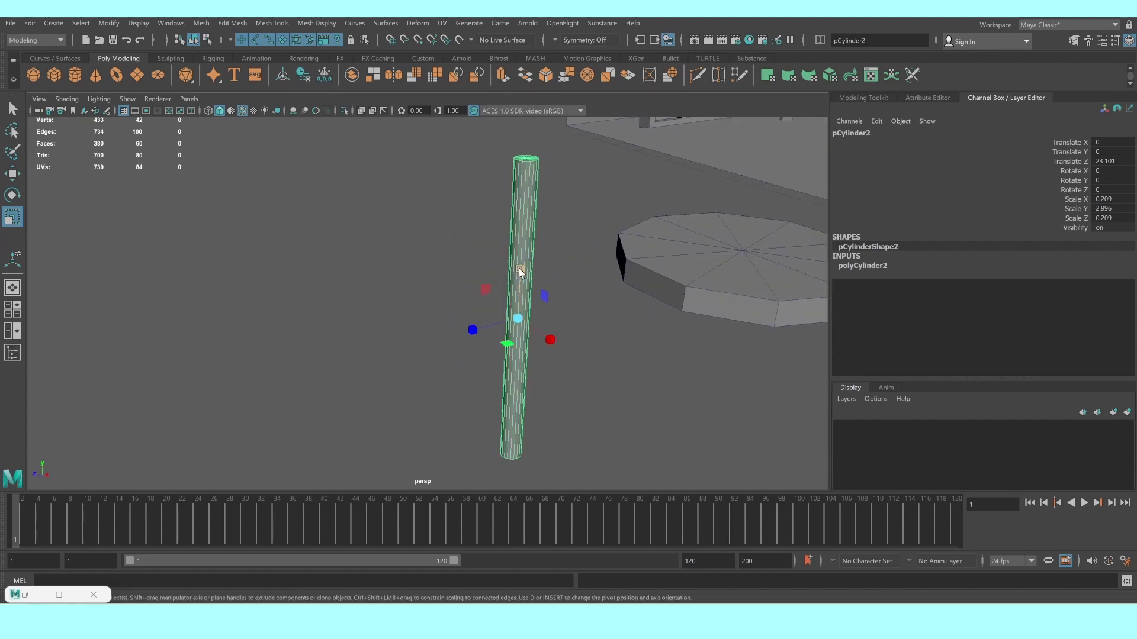
pyautogui.moveTo(520, 270)
pyautogui.mouseDown()
pyautogui.moveTo(515, 291)
pyautogui.moveTo(530, 289)
pyautogui.moveTo(438, 352)
pyautogui.mouseUp()
pyautogui.scroll(2, 443, 314)
pyautogui.moveTo(444, 297)
pyautogui.keyDown('alt'); pyautogui.mouseDown()
pyautogui.moveTo(393, 300)
pyautogui.moveTo(471, 276)
pyautogui.mouseUp(); pyautogui.keyUp('alt')
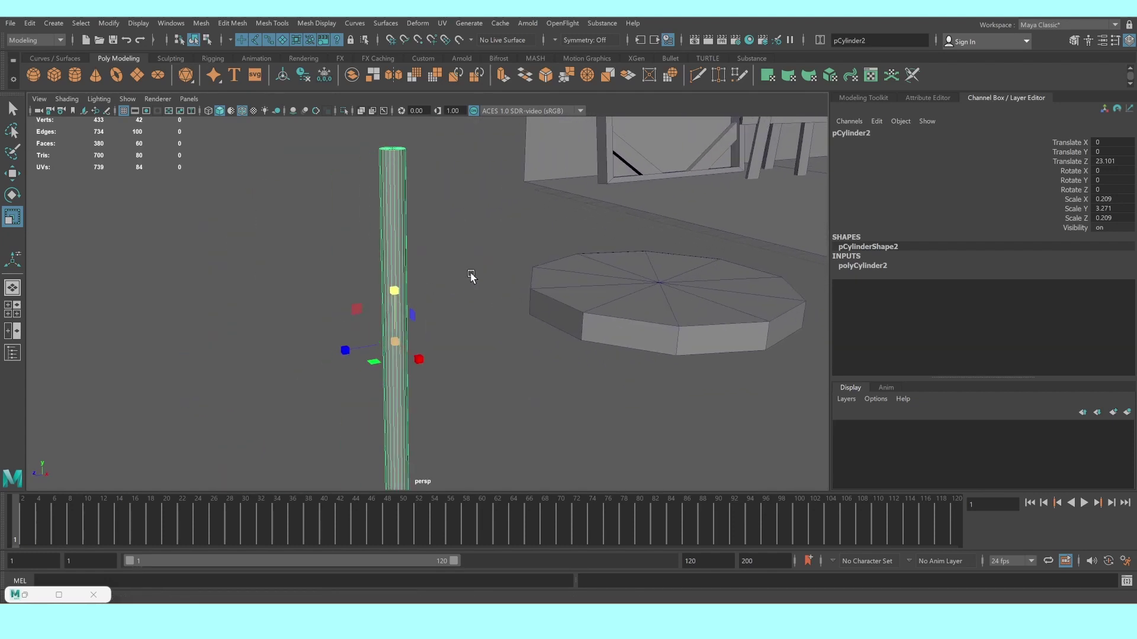
pyautogui.scroll(-2, 457, 276)
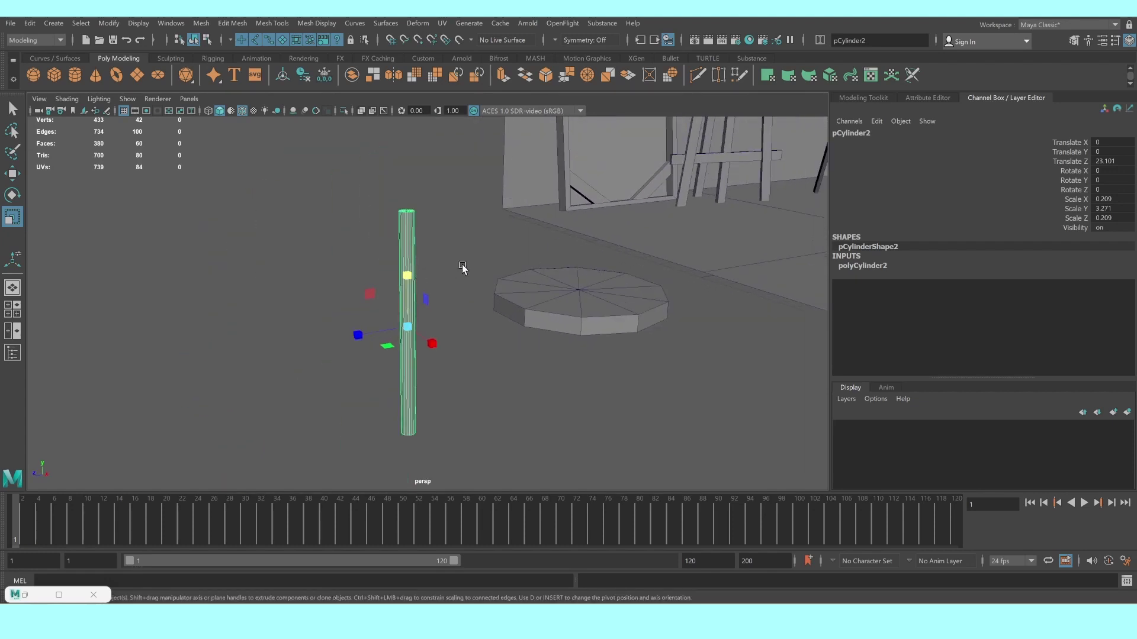
# Expand polyCylinder2's inputs and pick Multi-Cut in the Modeling Toolkit
pyautogui.click(897, 269)
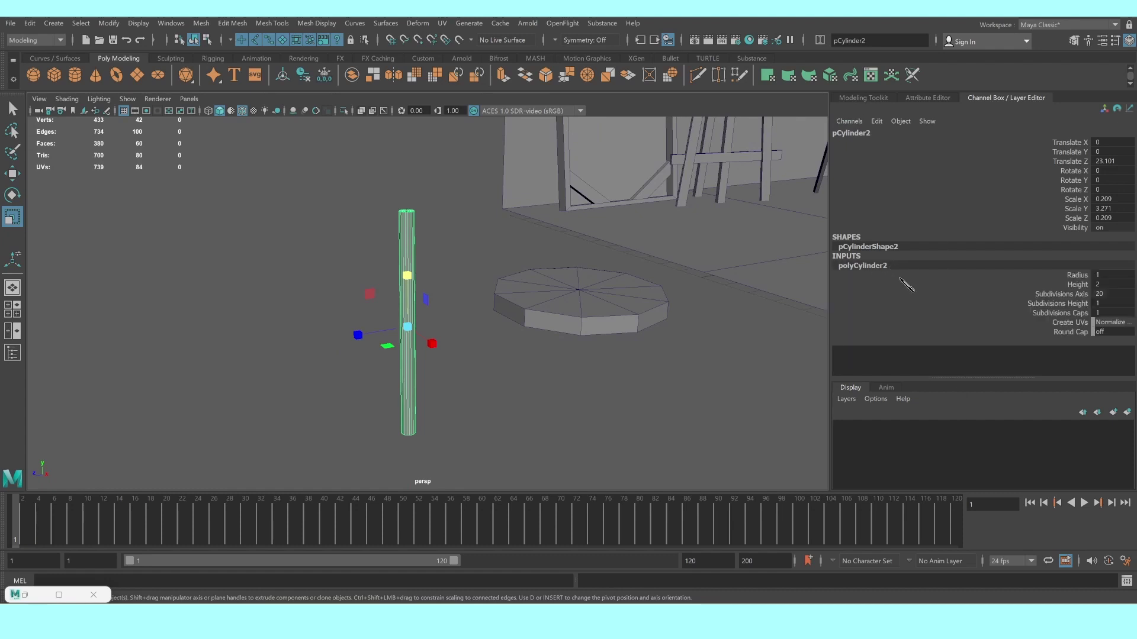
pyautogui.click(853, 103)
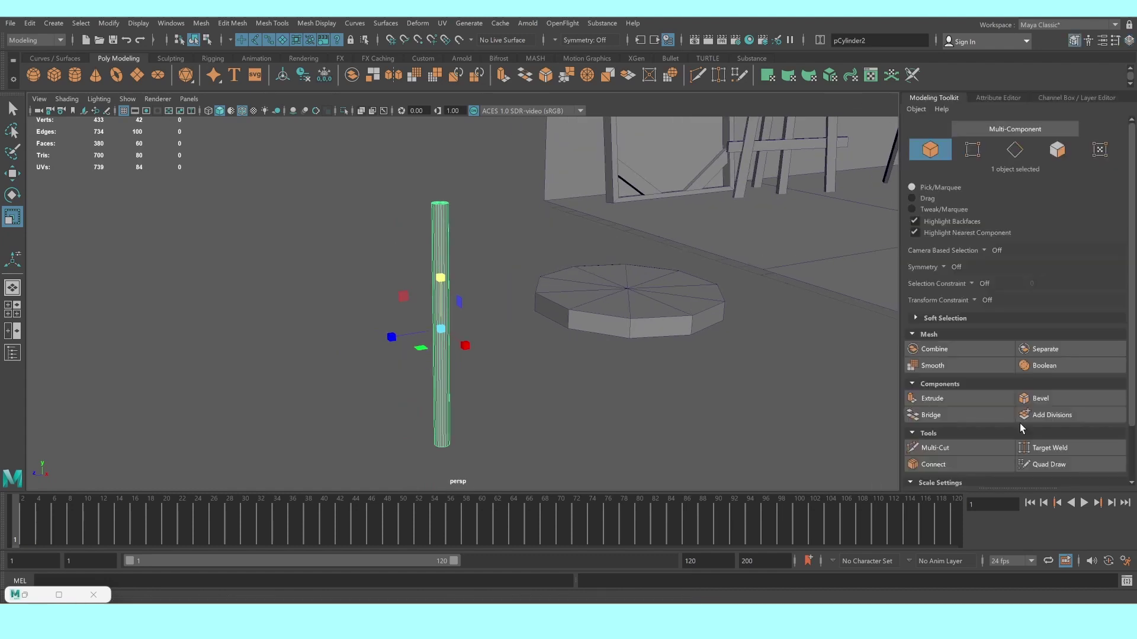
pyautogui.click(932, 448)
pyautogui.scroll(3, 477, 394)
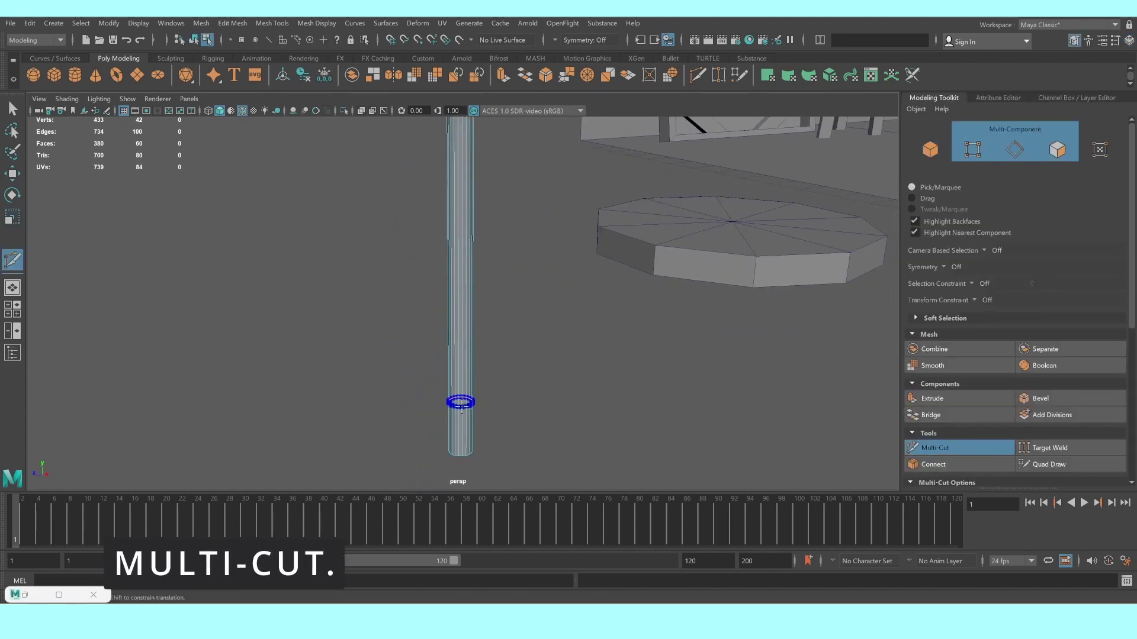
# Cut three edge loops around the pole with Multi-Cut
pyautogui.keyDown('ctrl'); pyautogui.click(463, 282); pyautogui.keyUp('ctrl')
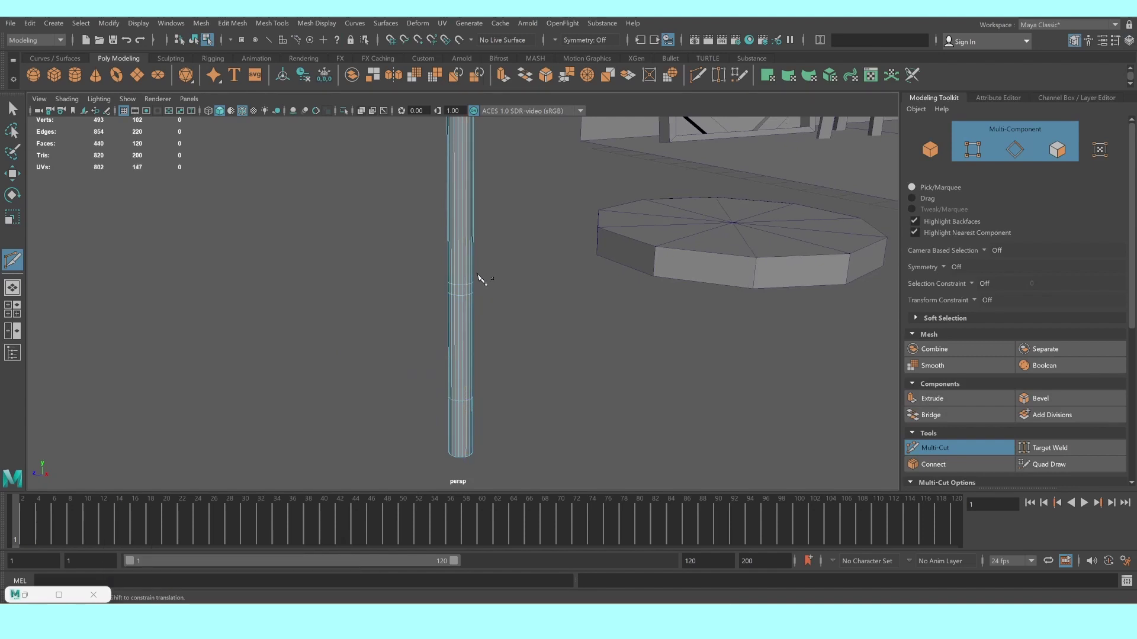
pyautogui.moveTo(479, 278)
pyautogui.keyDown('alt'); pyautogui.mouseDown()
pyautogui.moveTo(490, 297)
pyautogui.moveTo(459, 256)
pyautogui.mouseUp(); pyautogui.keyUp('alt')
pyautogui.keyDown('ctrl'); pyautogui.click(464, 258); pyautogui.keyUp('ctrl')
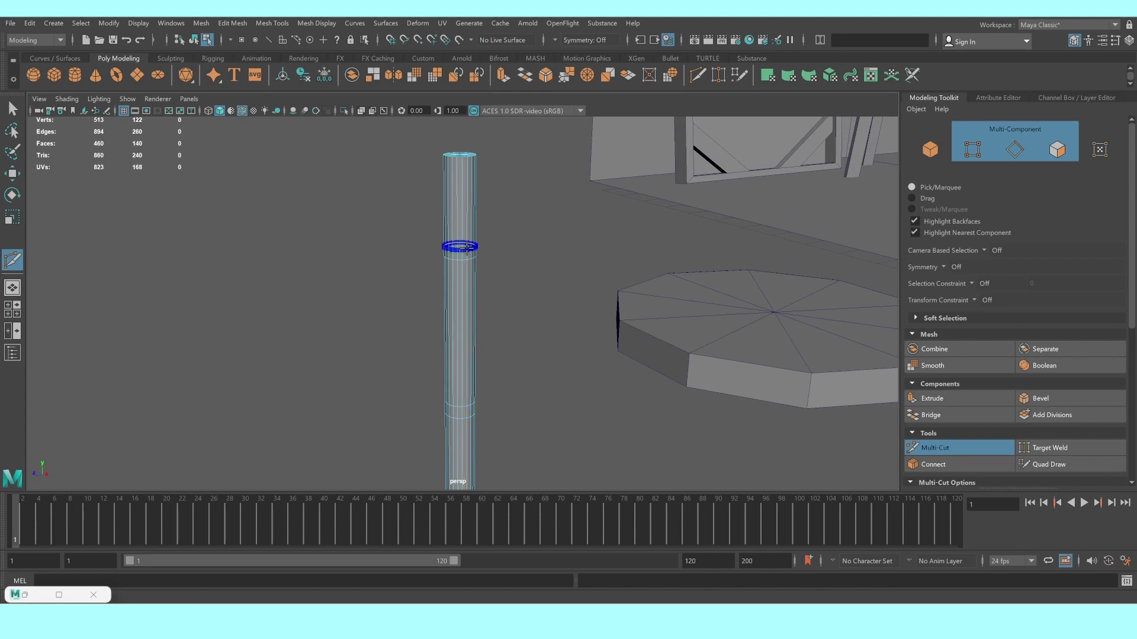
pyautogui.keyDown('ctrl'); pyautogui.click(460, 208); pyautogui.keyUp('ctrl')
pyautogui.press('q')
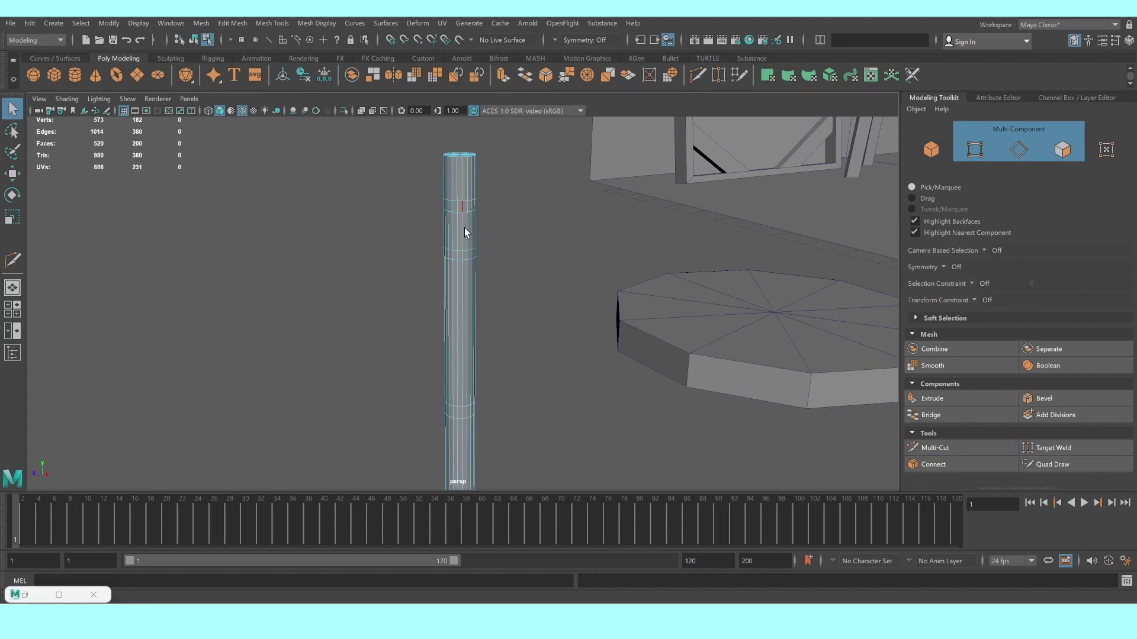
# Extrude a ring of faces around the pole outward with thickness into a collar
pyautogui.press('F8')
pyautogui.scroll(2, 456, 212)
pyautogui.doubleClick(460, 151)
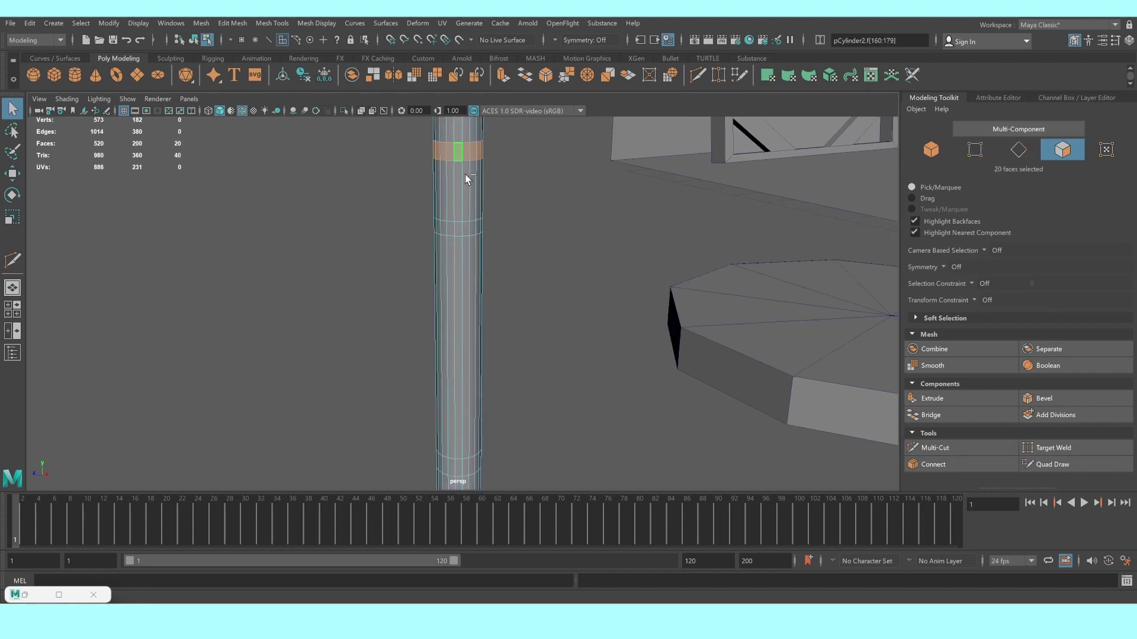
pyautogui.keyDown('alt'); pyautogui.moveTo(521, 306); pyautogui.dragTo(550, 223); pyautogui.keyUp('alt')
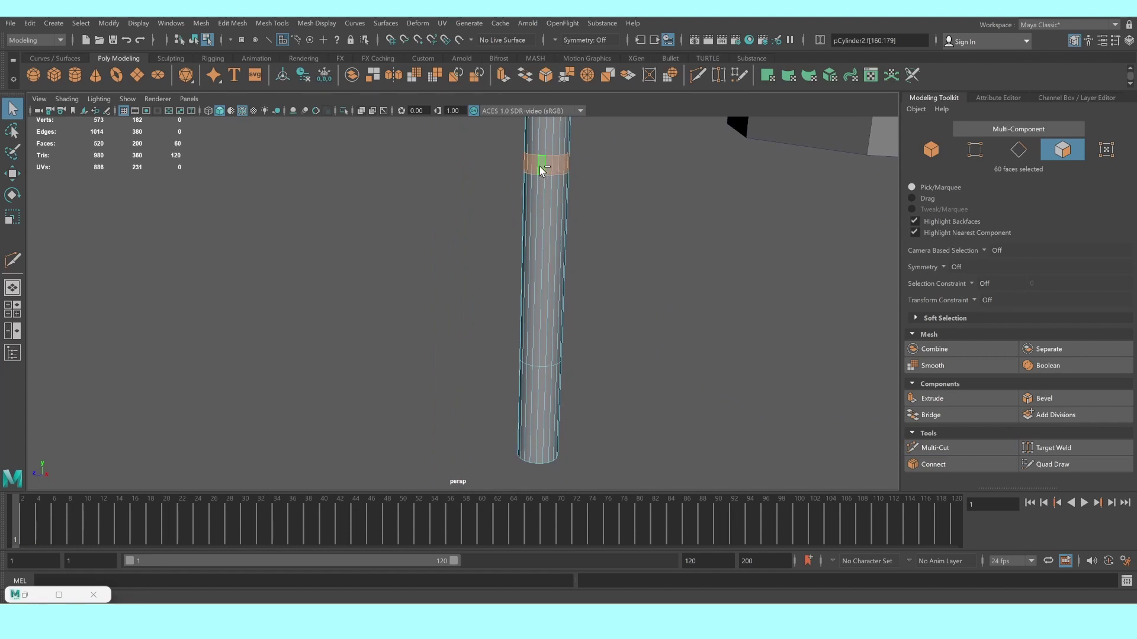
pyautogui.click(932, 398)
pyautogui.keyDown('alt'); pyautogui.moveTo(533, 249); pyautogui.dragTo(545, 320); pyautogui.keyUp('alt')
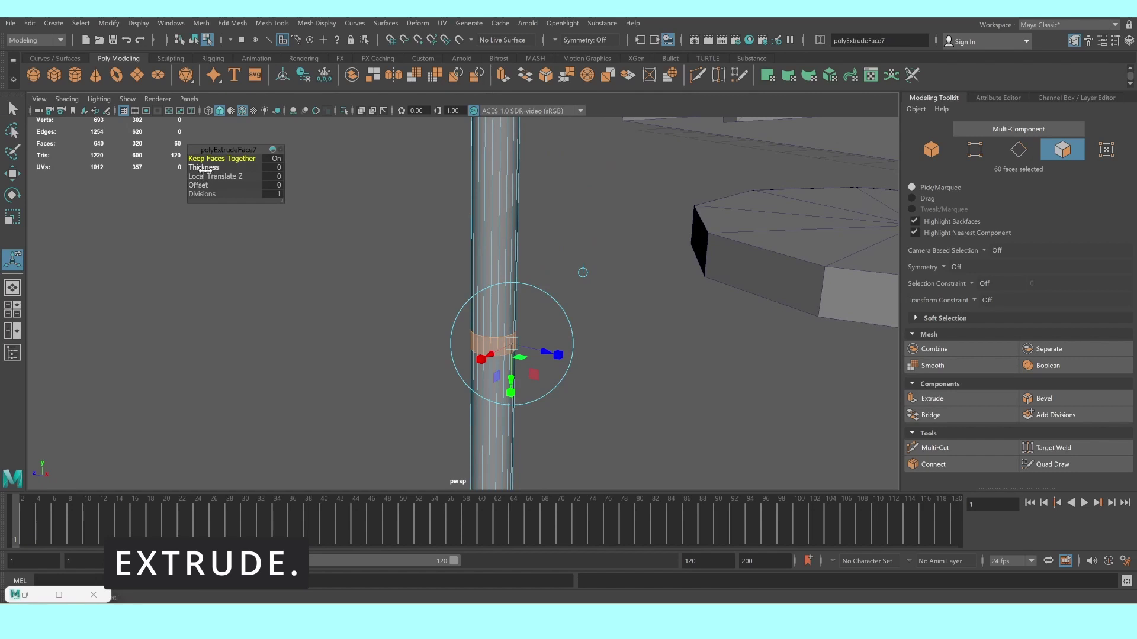
pyautogui.moveTo(205, 170); pyautogui.dragTo(201, 169)
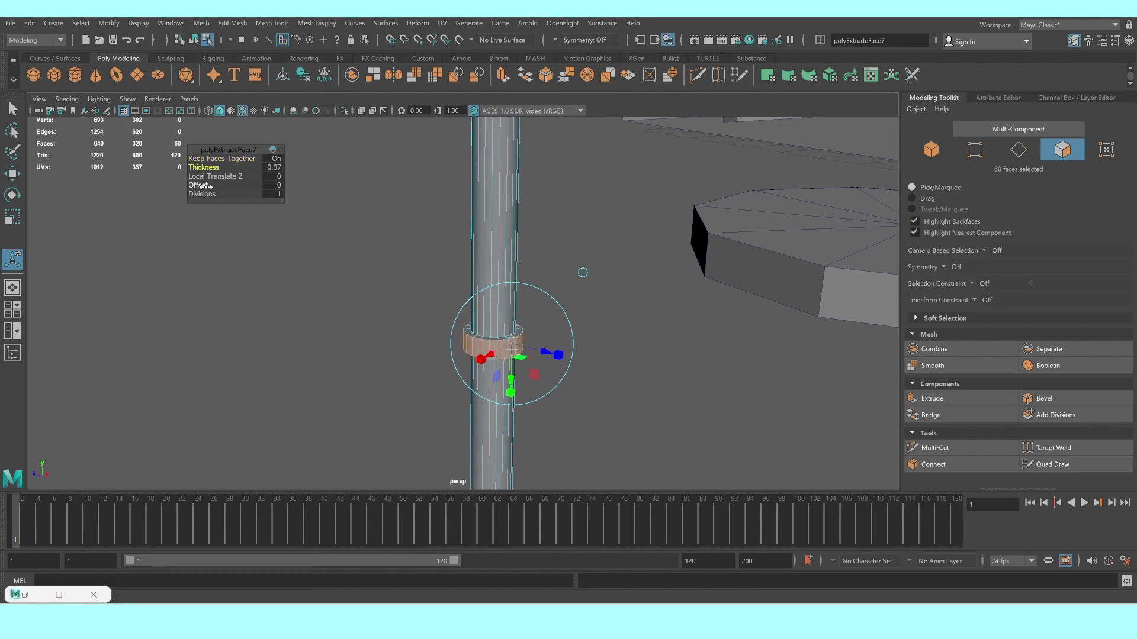
# Add four more edge loops along the pole beside the collars
pyautogui.click(948, 449)
pyautogui.keyDown('ctrl'); pyautogui.click(495, 332); pyautogui.keyUp('ctrl')
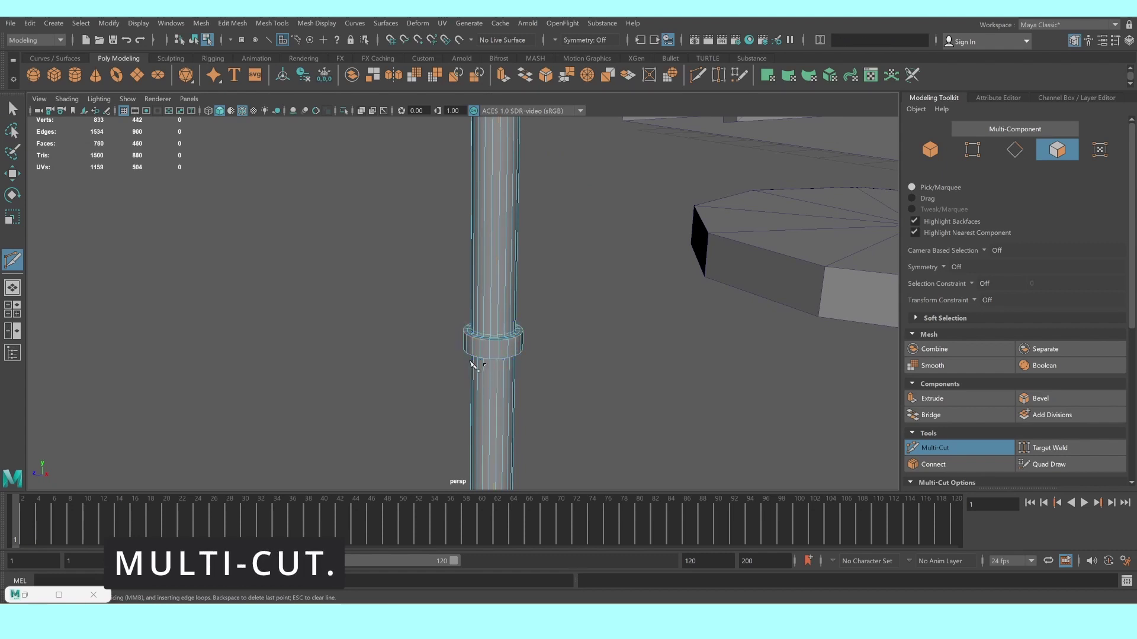
pyautogui.moveTo(495, 333)
pyautogui.keyDown('alt'); pyautogui.mouseDown()
pyautogui.moveTo(470, 322)
pyautogui.moveTo(470, 342)
pyautogui.mouseUp(); pyautogui.keyUp('alt')
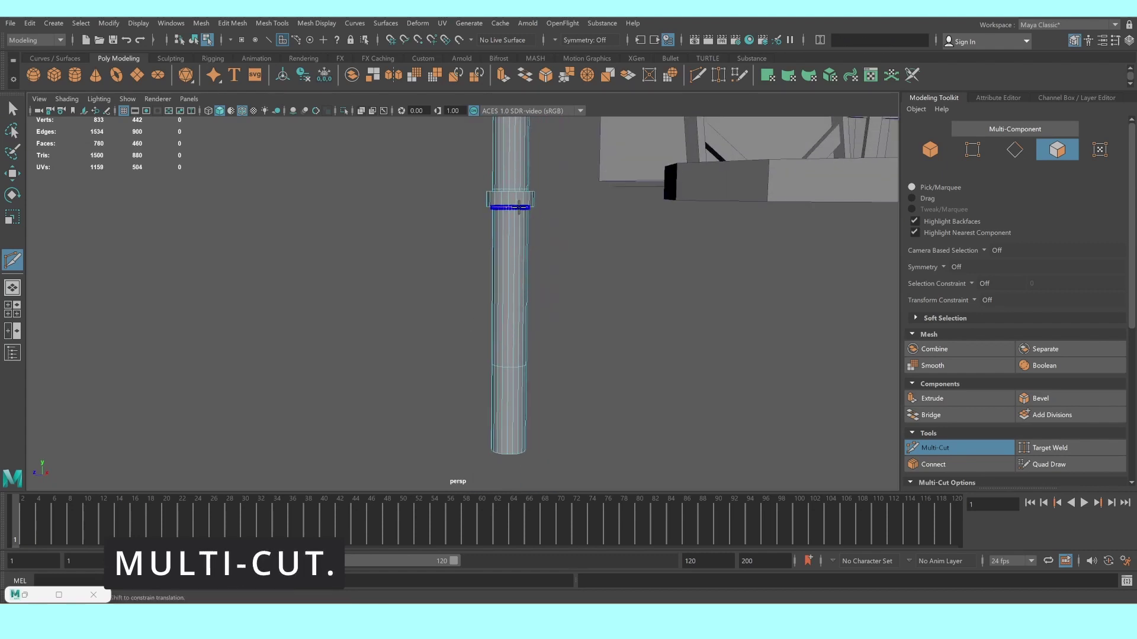
pyautogui.keyDown('ctrl'); pyautogui.click(508, 209); pyautogui.keyUp('ctrl')
pyautogui.moveTo(507, 209)
pyautogui.keyDown('alt'); pyautogui.mouseDown()
pyautogui.moveTo(541, 264)
pyautogui.moveTo(491, 237)
pyautogui.moveTo(503, 216)
pyautogui.mouseUp(); pyautogui.keyUp('alt')
pyautogui.keyDown('ctrl'); pyautogui.click(483, 239); pyautogui.keyUp('ctrl')
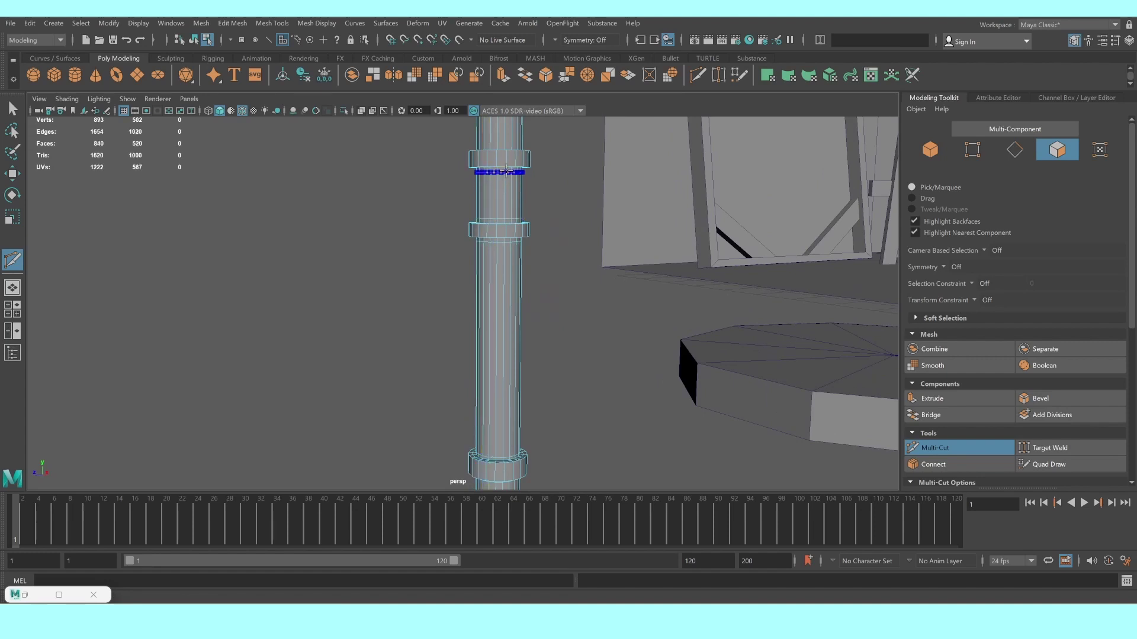
pyautogui.keyDown('ctrl'); pyautogui.click(501, 165); pyautogui.keyUp('ctrl')
pyautogui.keyDown('alt'); pyautogui.moveTo(569, 164); pyautogui.dragTo(566, 219); pyautogui.keyUp('alt')
pyautogui.click(12, 108)
# Delete the faces at the pole's top, then switch to vertex selection
pyautogui.moveTo(483, 265); pyautogui.dragTo(494, 294, button='right')
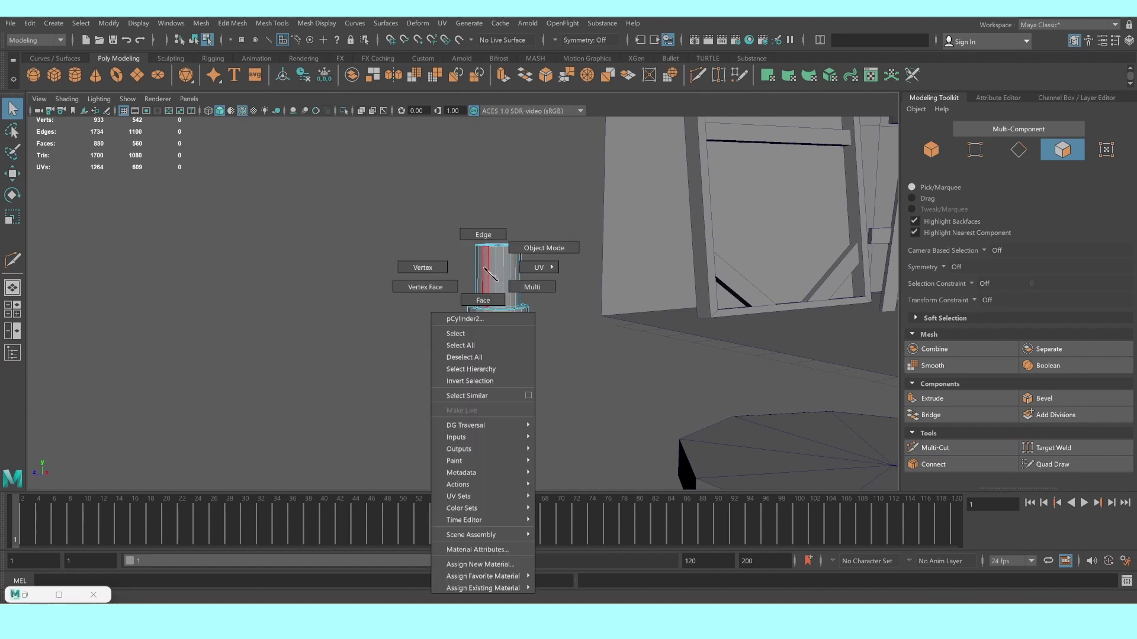
pyautogui.moveTo(570, 259); pyautogui.dragTo(569, 260)
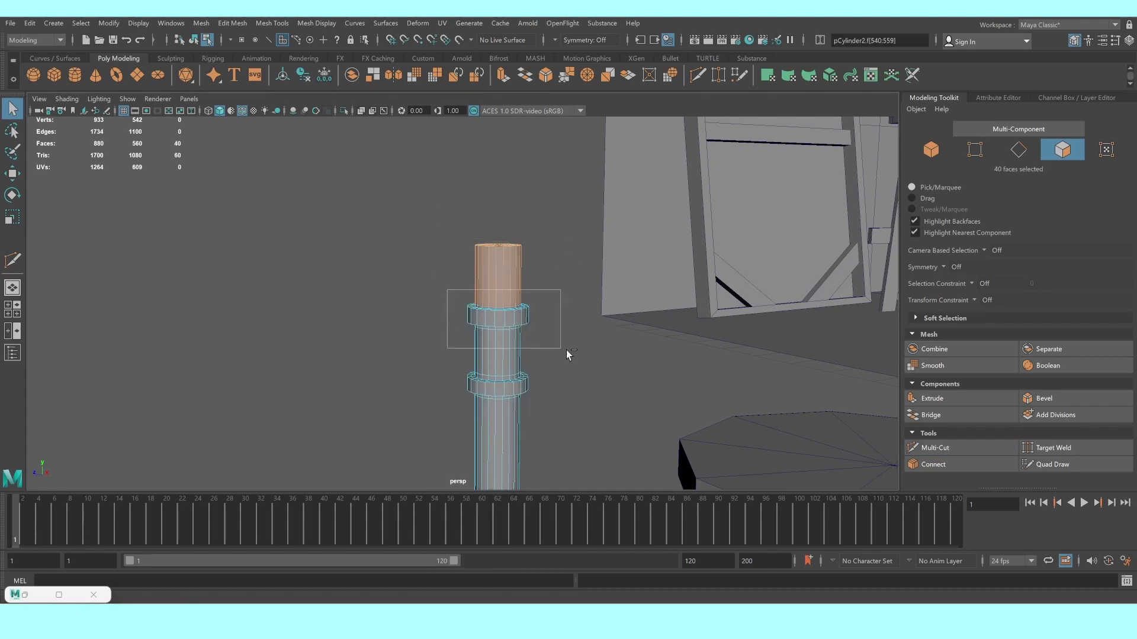
pyautogui.press('Delete')
pyautogui.scroll(-3, 578, 343)
pyautogui.moveTo(578, 343)
pyautogui.keyDown('alt'); pyautogui.mouseDown(button='middle')
pyautogui.moveTo(548, 254)
pyautogui.moveTo(514, 226)
pyautogui.mouseUp(button='middle'); pyautogui.keyUp('alt')
pyautogui.scroll(3, 525, 277)
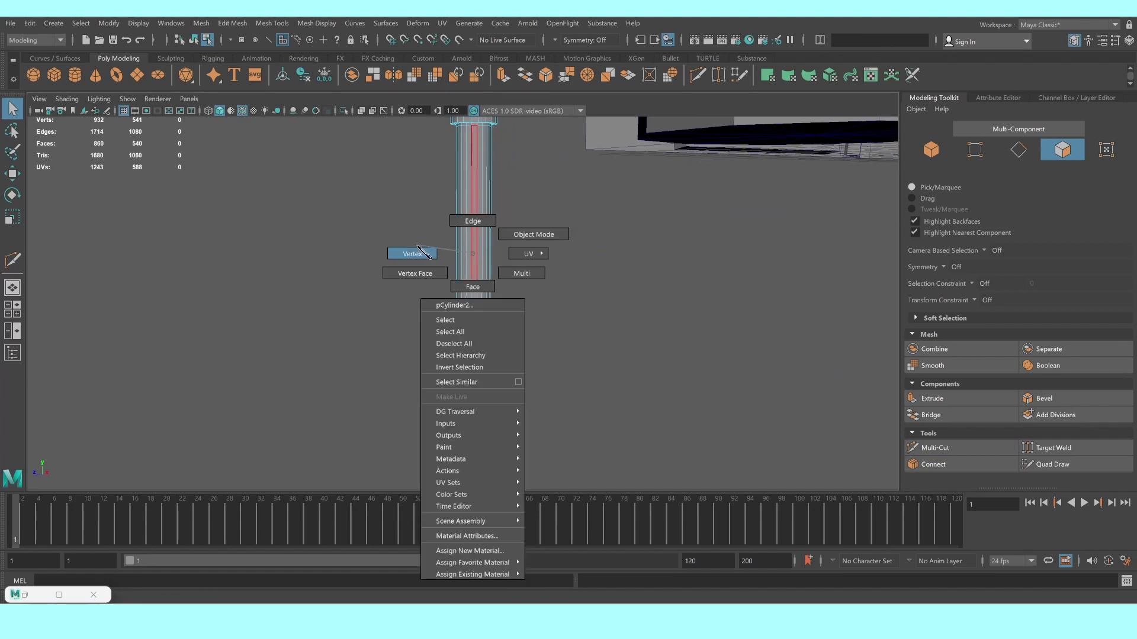
pyautogui.moveTo(474, 258); pyautogui.dragTo(471, 219, button='right')
pyautogui.scroll(-5, 461, 280)
# Spread the pole's middle vertex rings apart vertically and raise them slightly
pyautogui.moveTo(401, 165); pyautogui.dragTo(492, 350)
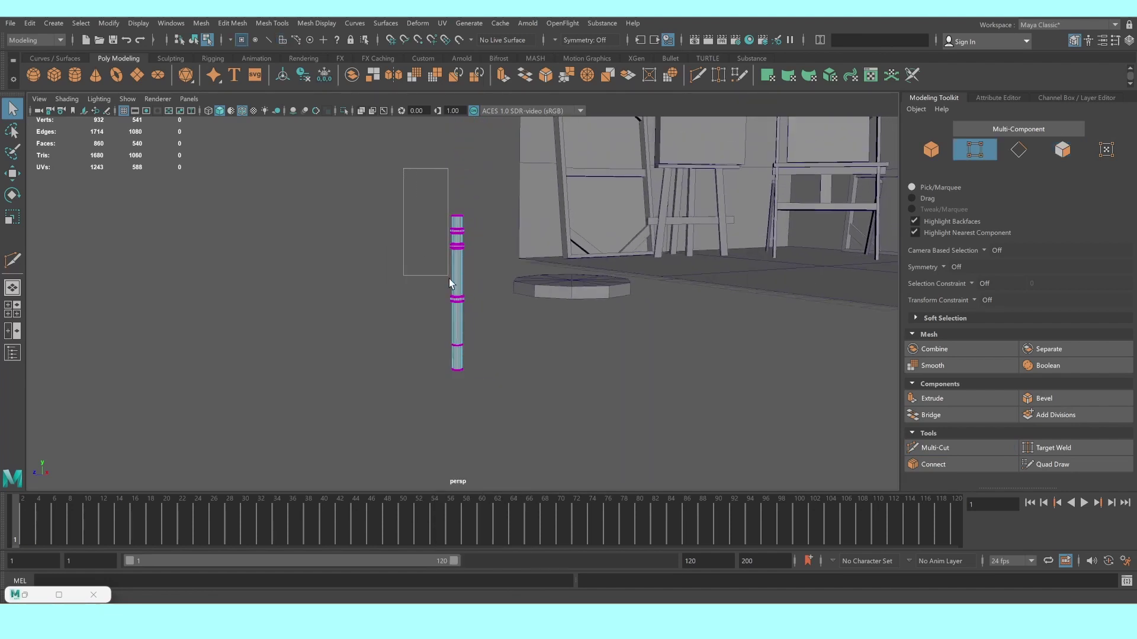
pyautogui.scroll(2, 492, 350)
pyautogui.press('r')
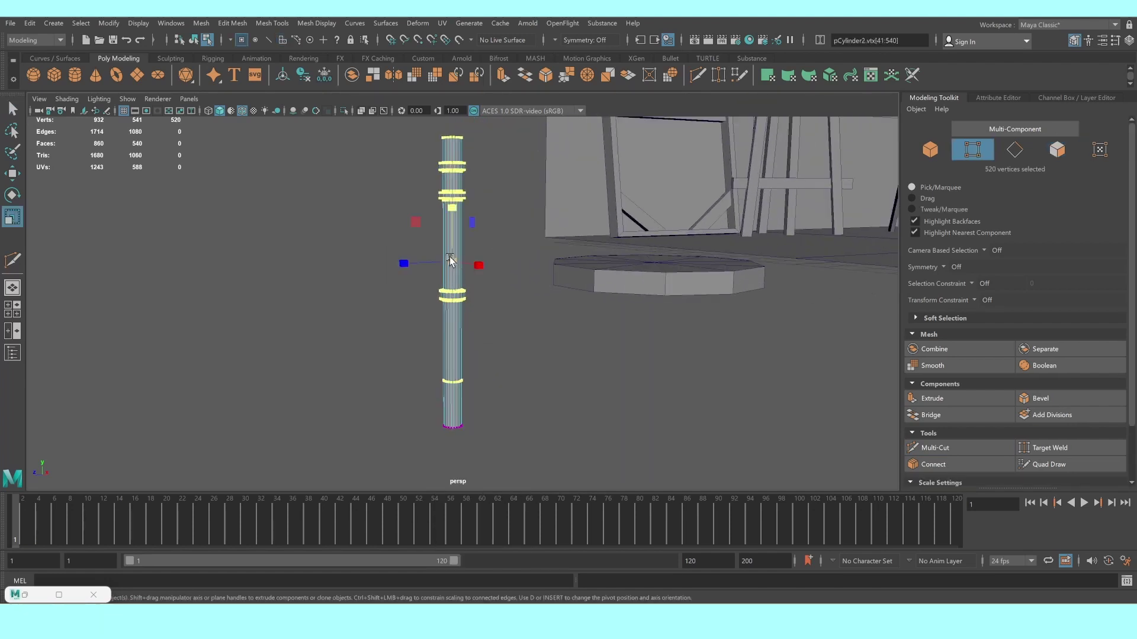
pyautogui.moveTo(454, 296); pyautogui.dragTo(468, 265, button='middle')
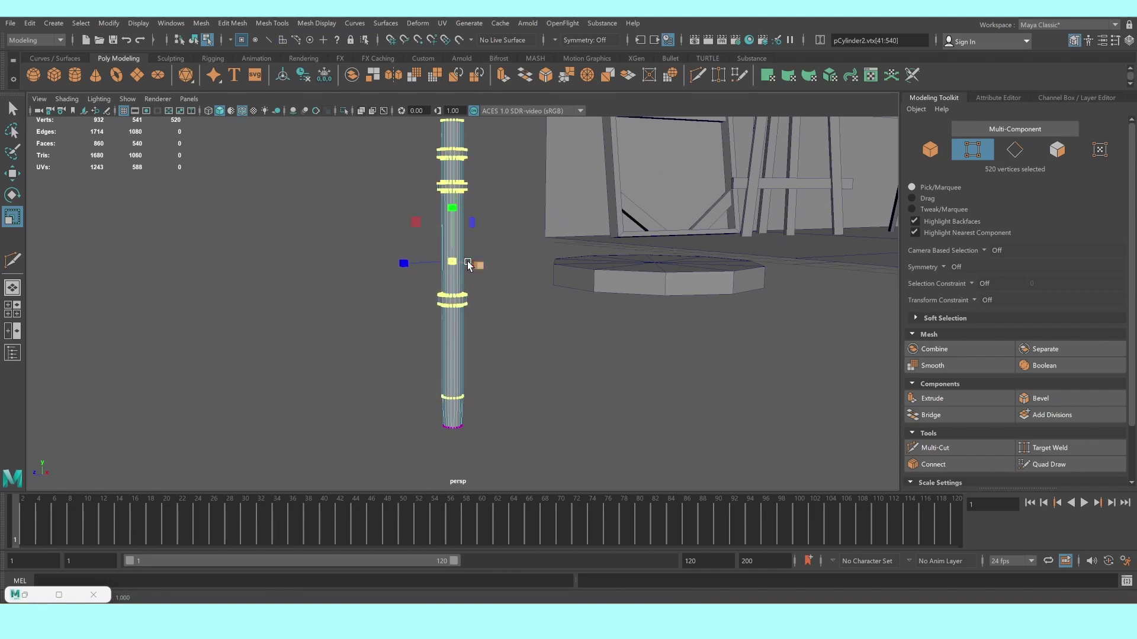
pyautogui.press('w')
pyautogui.moveTo(451, 207); pyautogui.dragTo(452, 190)
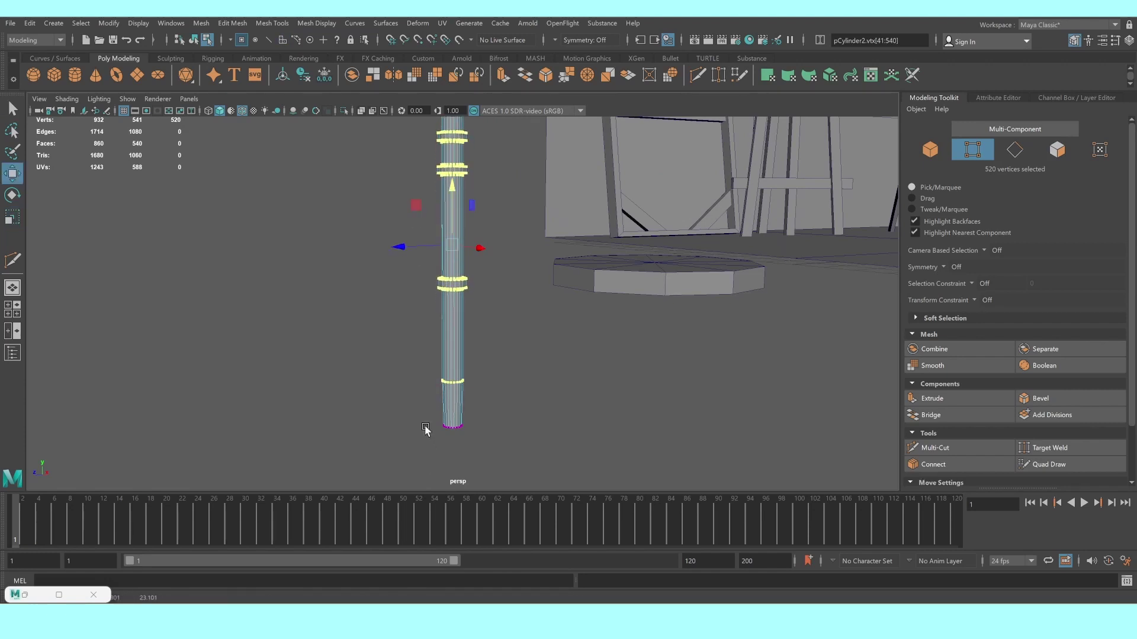
# Taper the pole's bottom ring, add an edge loop near the bottom, and preview smoothing
pyautogui.moveTo(422, 417); pyautogui.dragTo(554, 457)
pyautogui.press('r')
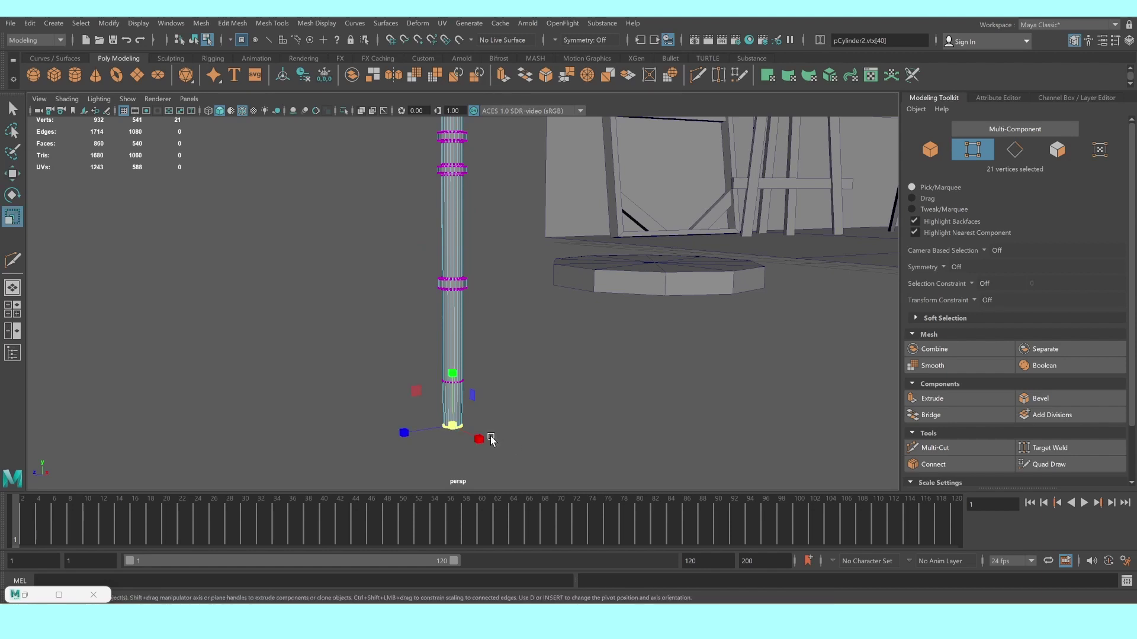
pyautogui.moveTo(453, 426); pyautogui.dragTo(449, 420)
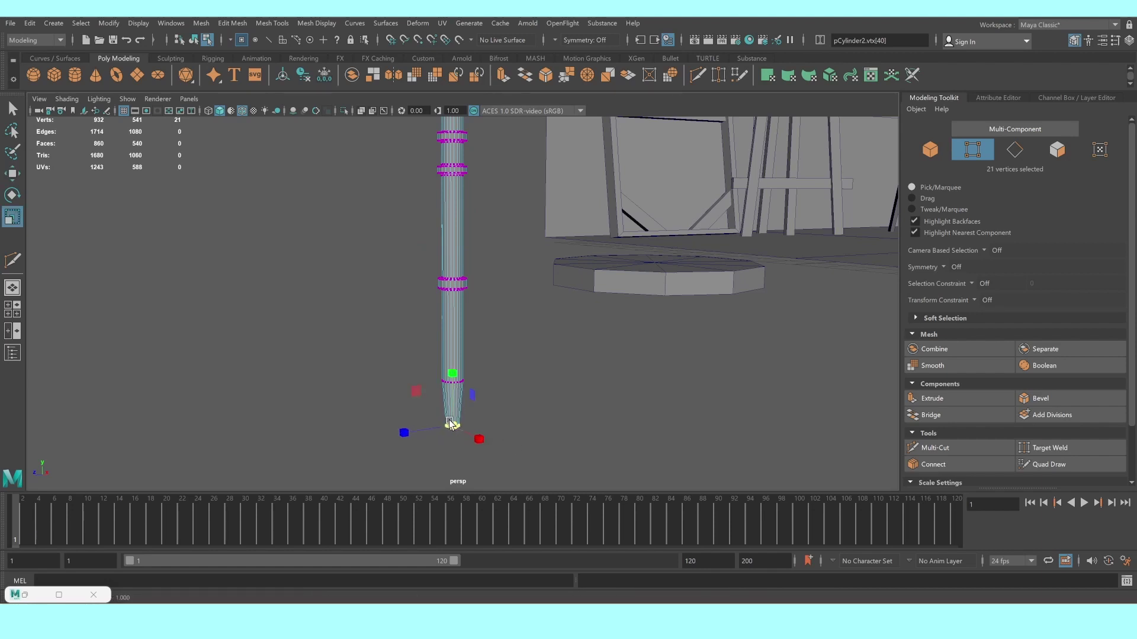
pyautogui.click(943, 450)
pyautogui.scroll(2, 449, 296)
pyautogui.keyDown('ctrl'); pyautogui.click(454, 417); pyautogui.keyUp('ctrl')
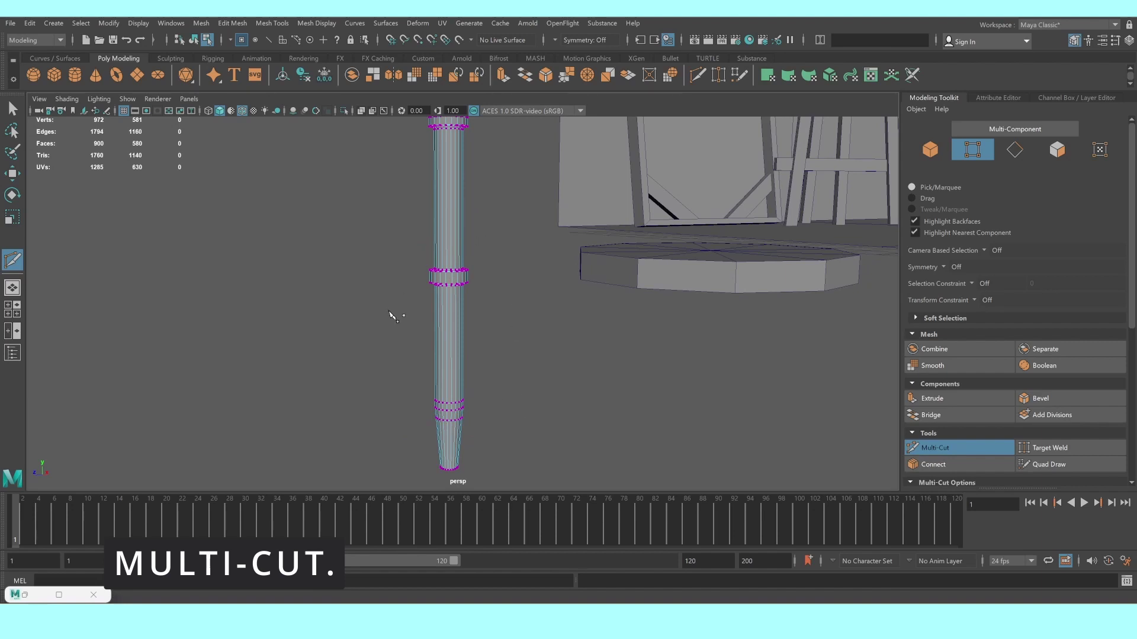
pyautogui.press('3')
pyautogui.press('1')
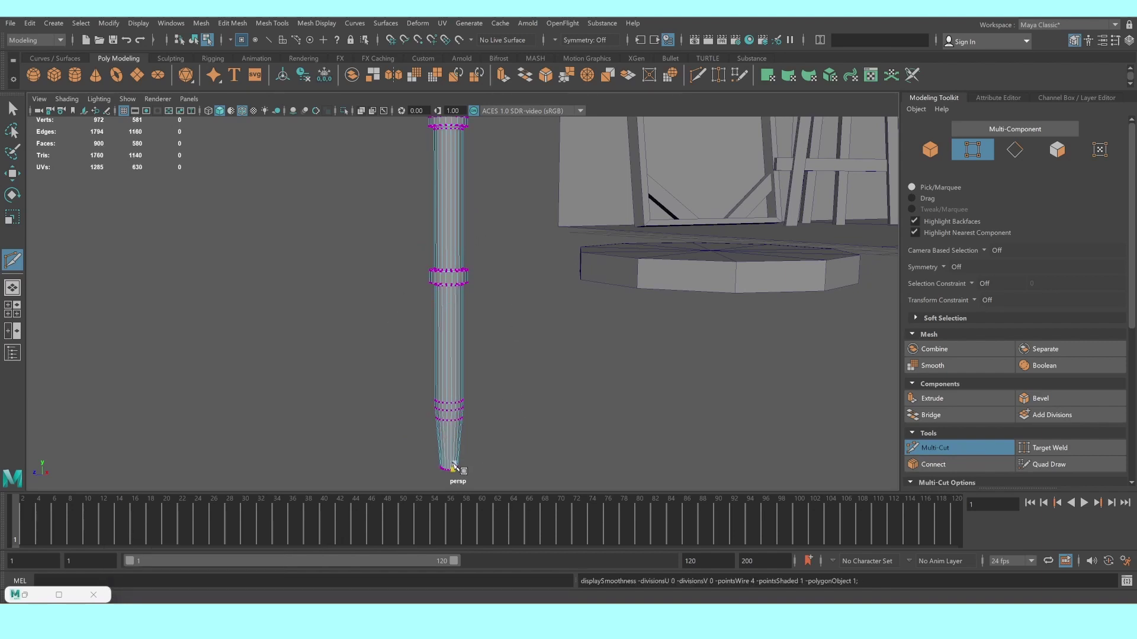
pyautogui.press('3')
pyautogui.scroll(-3, 509, 379)
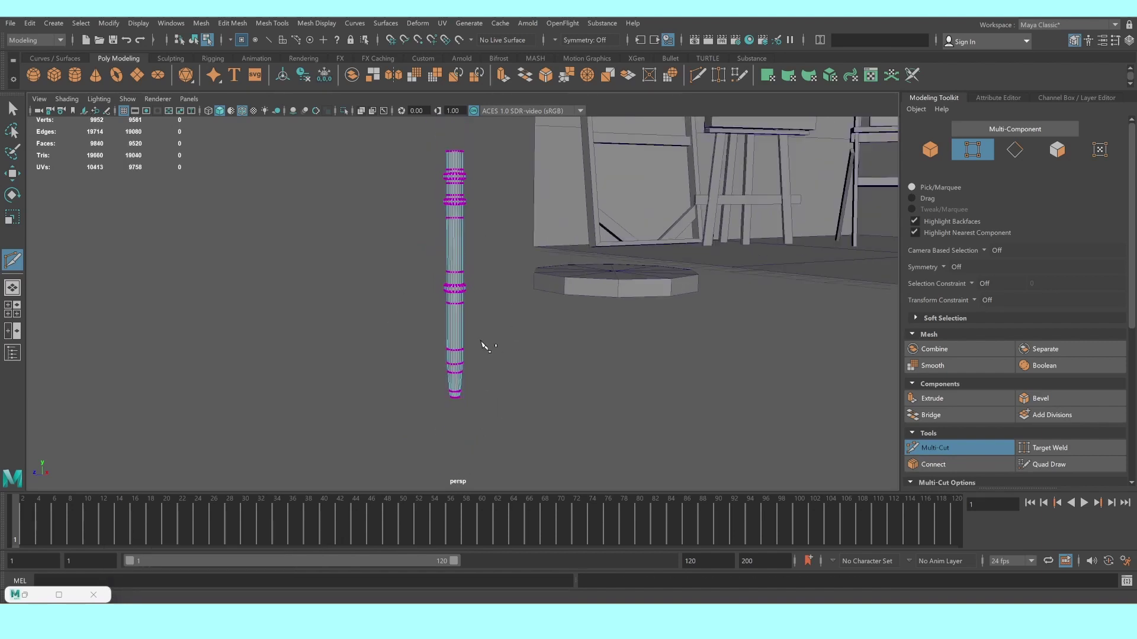
pyautogui.click(18, 113)
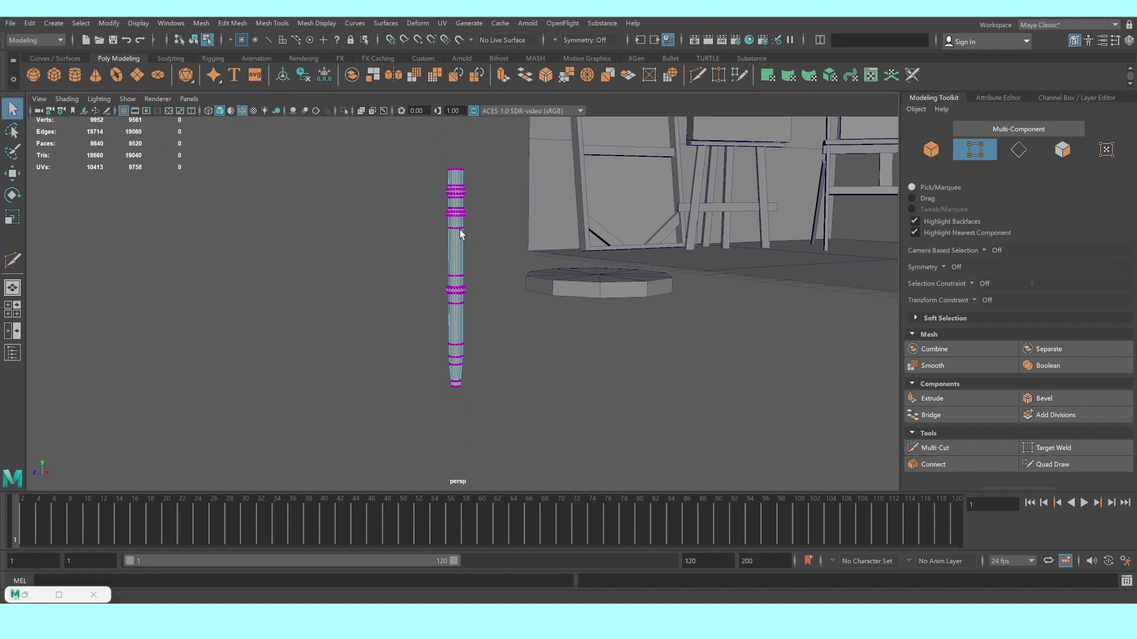
# Scale two vertex rings outward to make a bulge in the pipe
pyautogui.scroll(2, 460, 229)
pyautogui.scroll(2, 459, 255)
pyautogui.scroll(2, 451, 268)
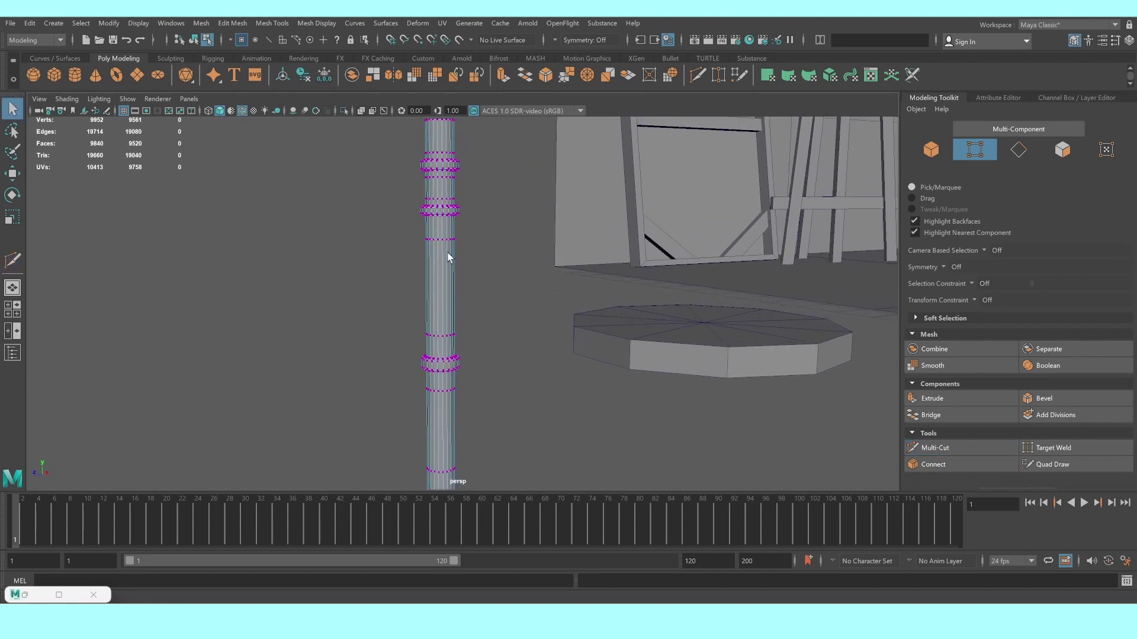
pyautogui.moveTo(528, 346); pyautogui.dragTo(528, 346)
pyautogui.press('r')
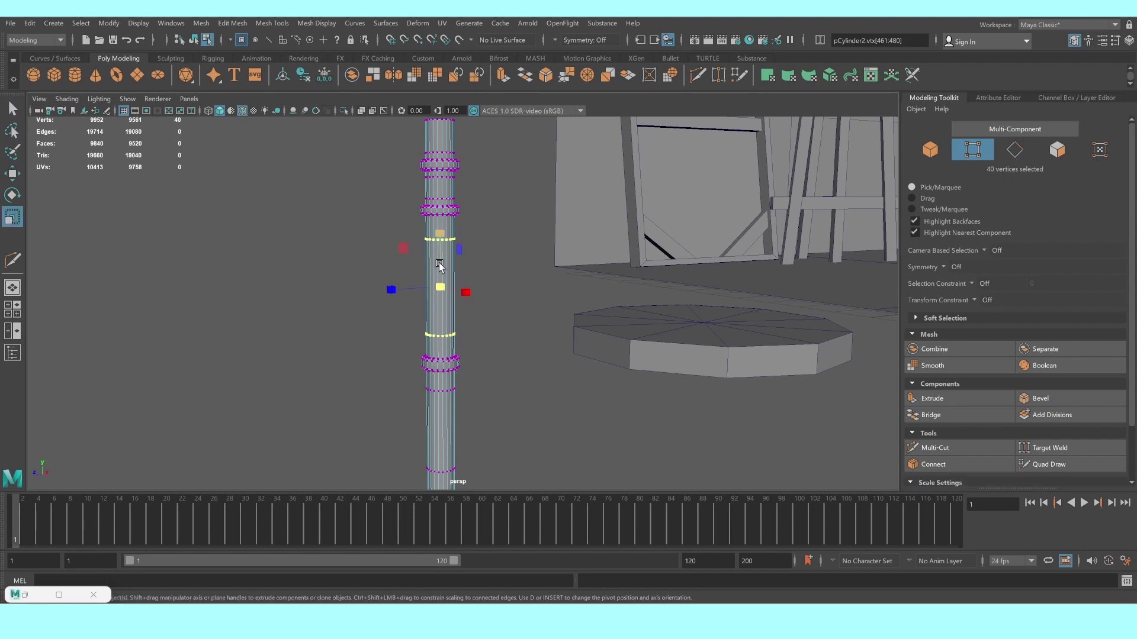
pyautogui.moveTo(440, 288)
pyautogui.mouseDown()
pyautogui.moveTo(440, 247)
pyautogui.moveTo(440, 261)
pyautogui.mouseUp()
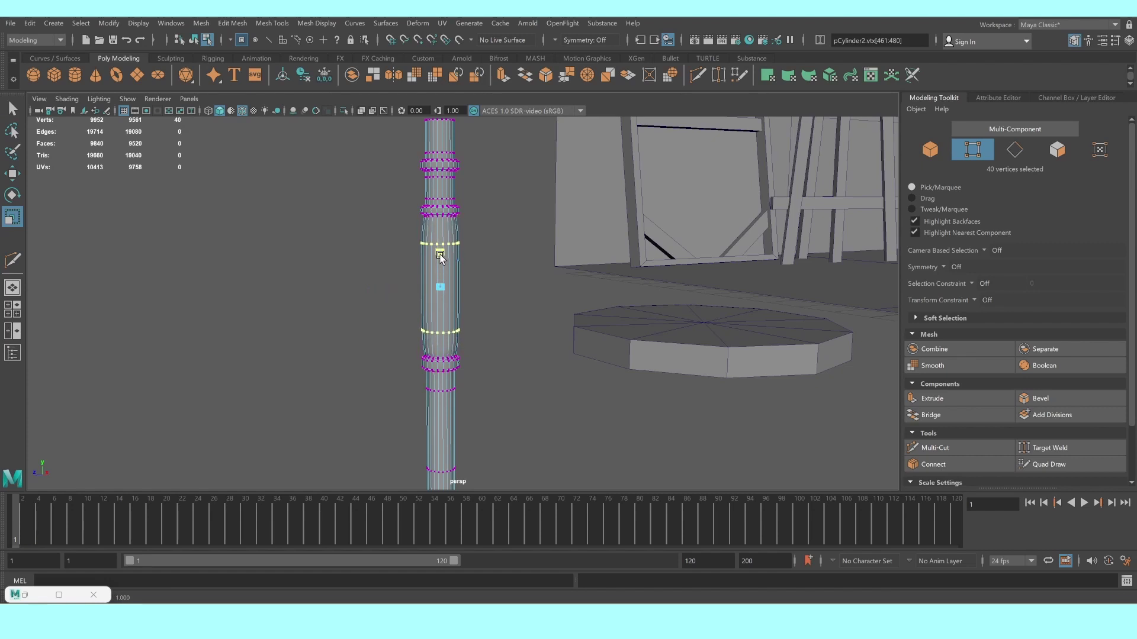
pyautogui.scroll(-3, 502, 256)
# In Object Mode, scale the whole pipe down uniformly into a shorter, thinner leg
pyautogui.moveTo(447, 240); pyautogui.dragTo(501, 219, button='right')
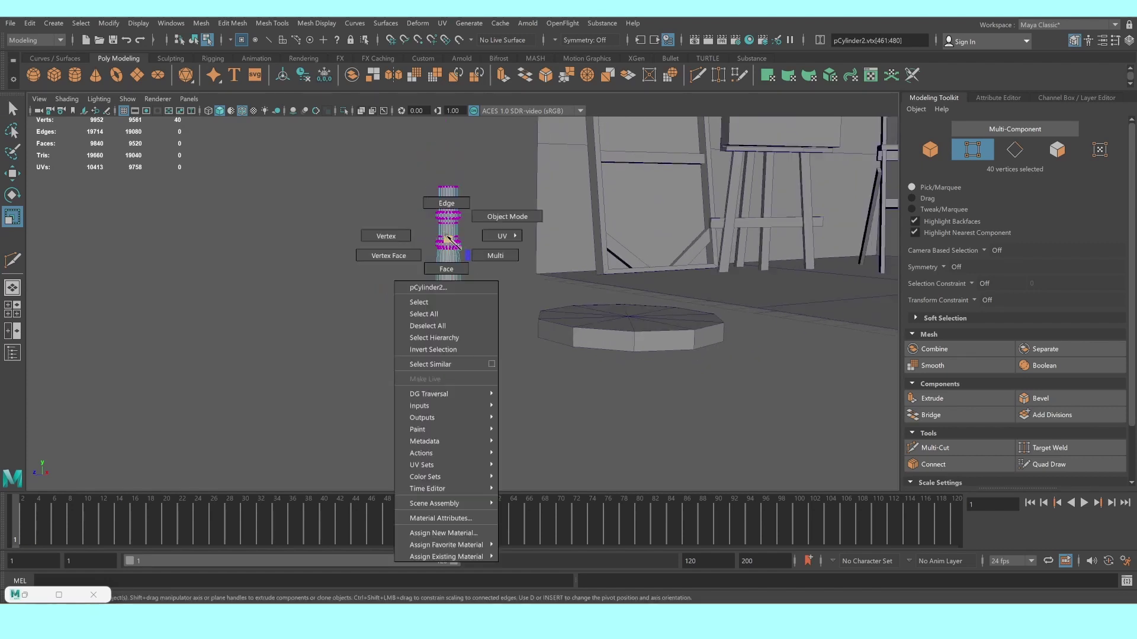
pyautogui.click(467, 313)
pyautogui.scroll(-2, 466, 313)
pyautogui.scroll(1, 464, 315)
pyautogui.scroll(1, 462, 318)
pyautogui.click(460, 317)
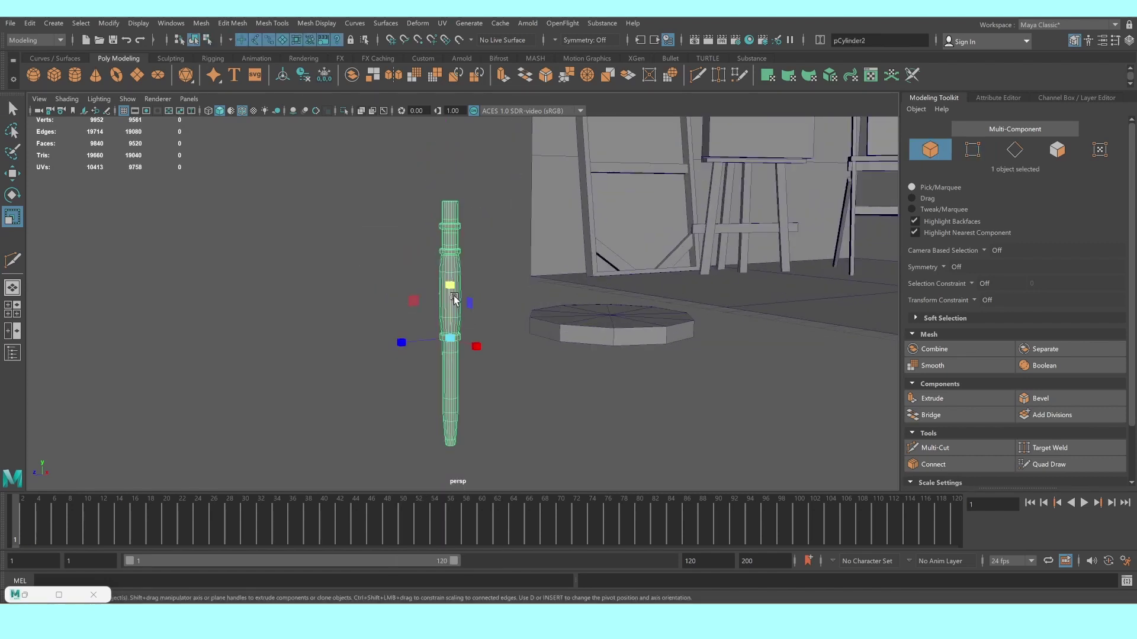
pyautogui.scroll(1, 457, 315)
pyautogui.scroll(1, 455, 313)
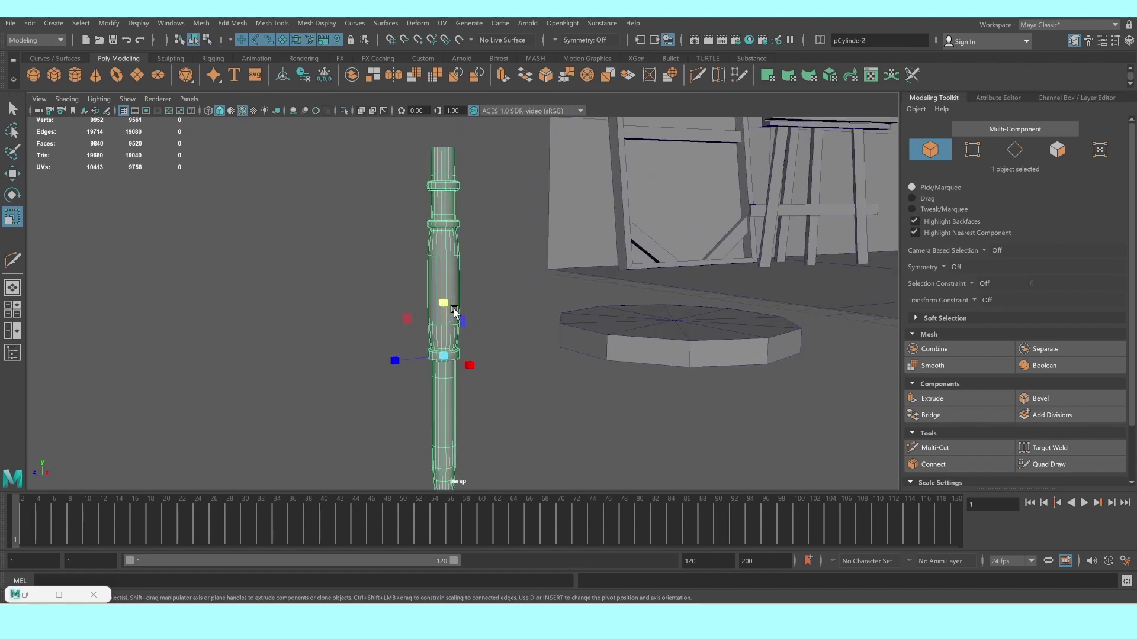
pyautogui.moveTo(444, 356); pyautogui.dragTo(386, 360)
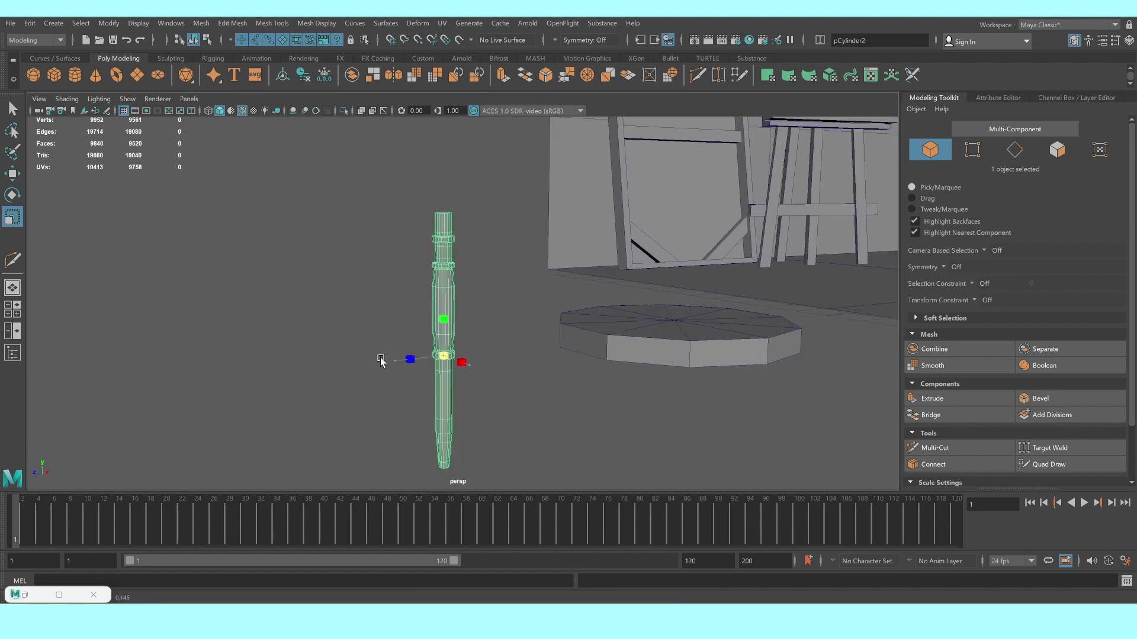
pyautogui.press('space')
pyautogui.press('space')
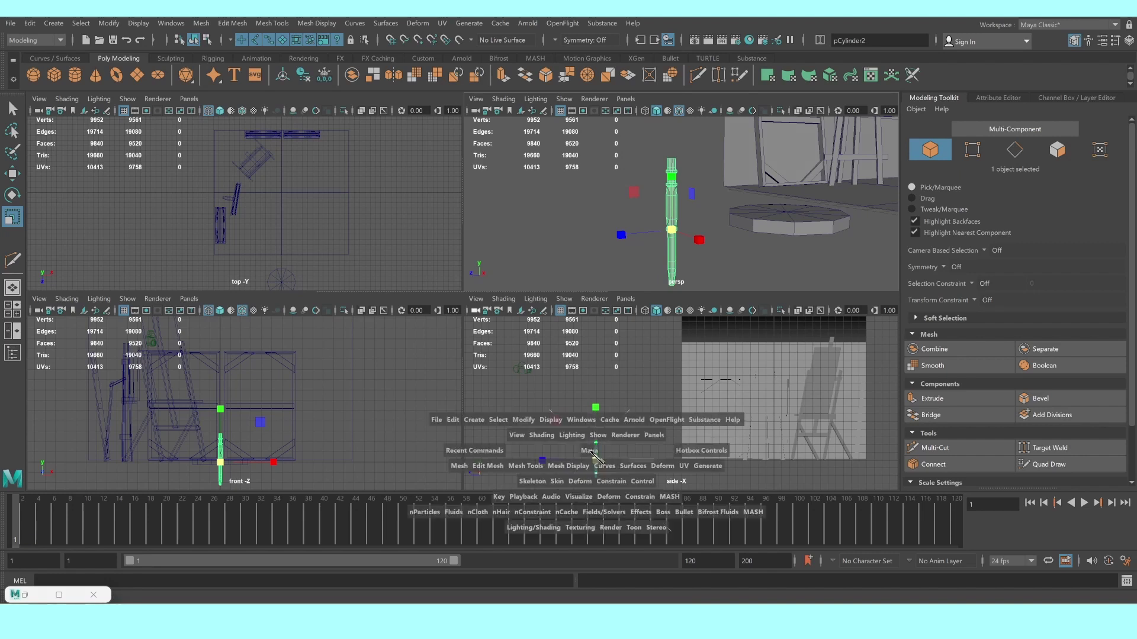
# In side view, move the turned leg down under the round seat disk
pyautogui.scroll(1, 445, 337)
pyautogui.press('w')
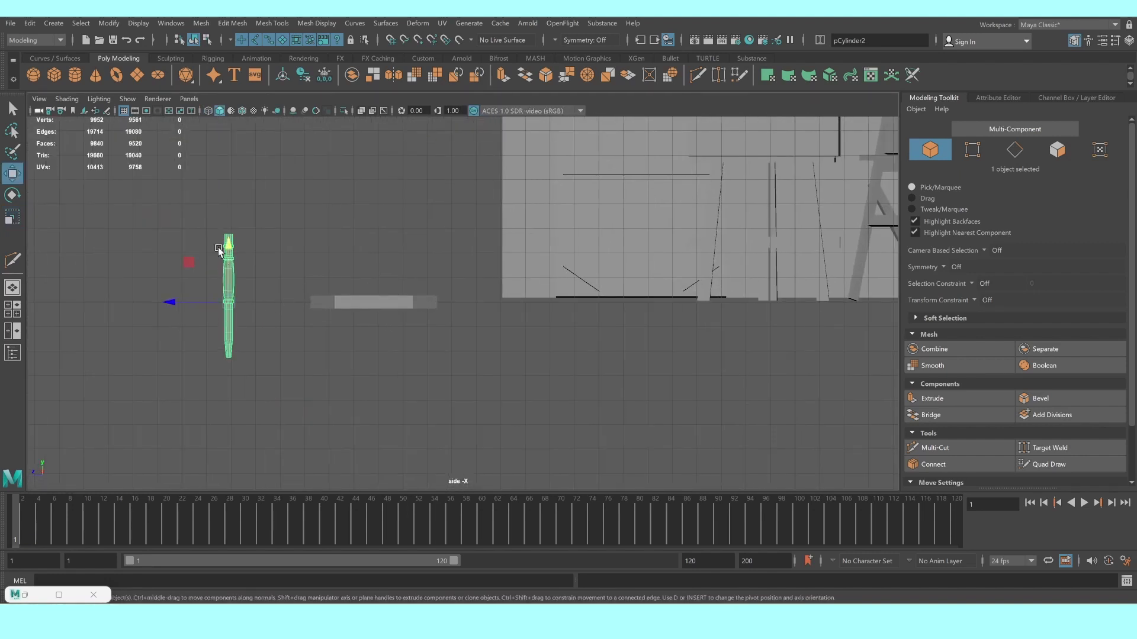
pyautogui.moveTo(191, 264); pyautogui.dragTo(290, 339)
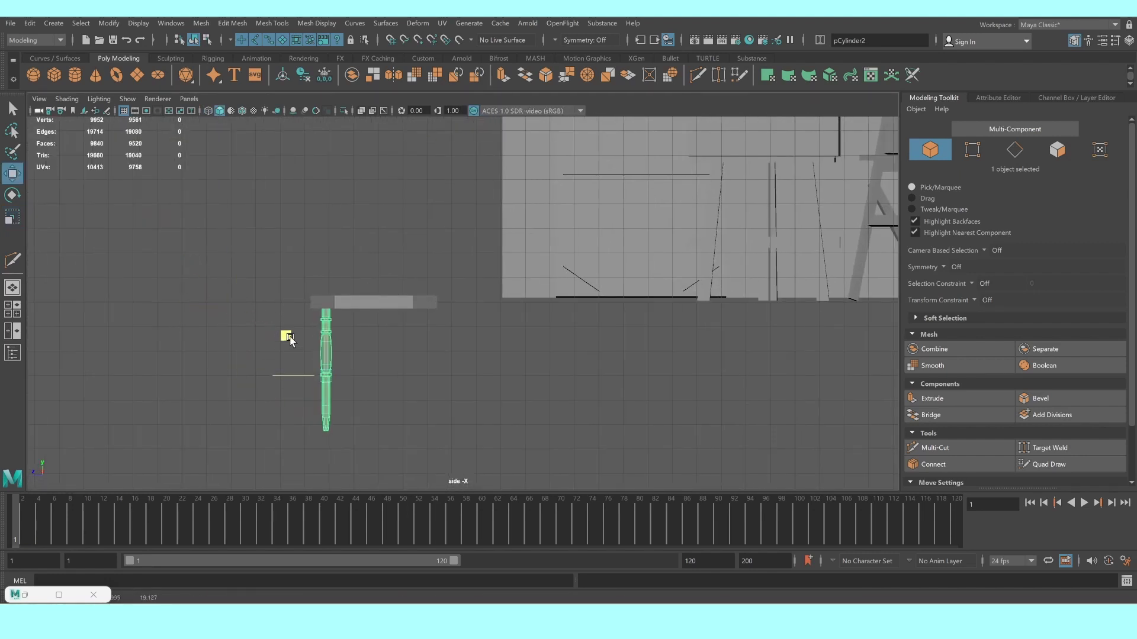
pyautogui.scroll(2, 297, 333)
pyautogui.scroll(1, 322, 272)
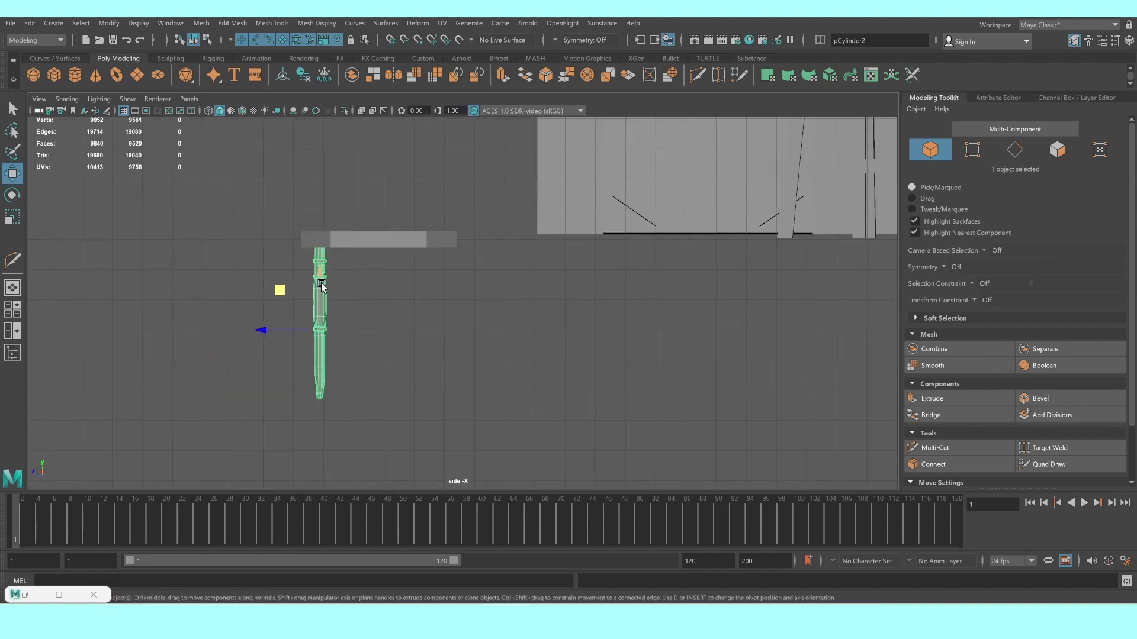
pyautogui.scroll(1, 321, 288)
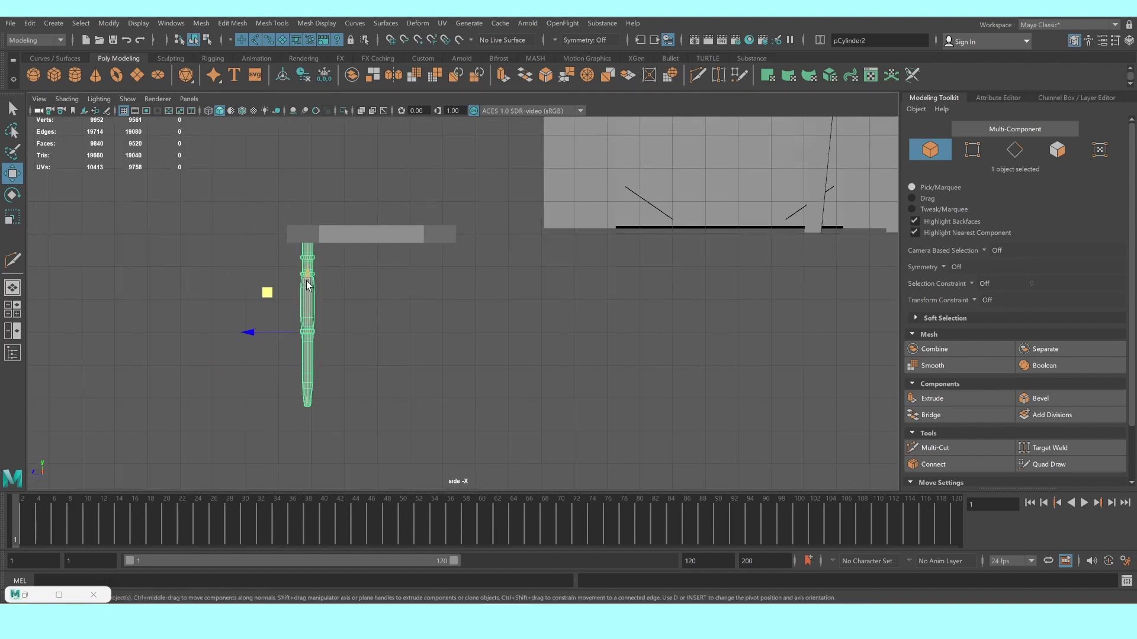
pyautogui.moveTo(307, 285); pyautogui.dragTo(311, 278)
pyautogui.click(355, 234)
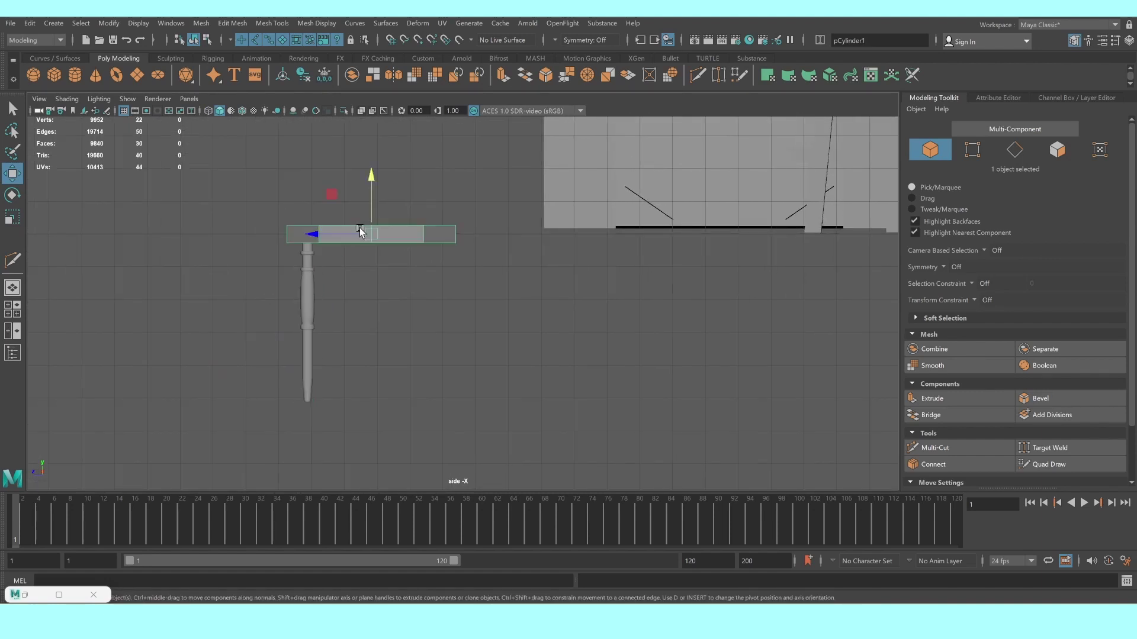
pyautogui.scroll(1, 353, 253)
pyautogui.click(294, 284)
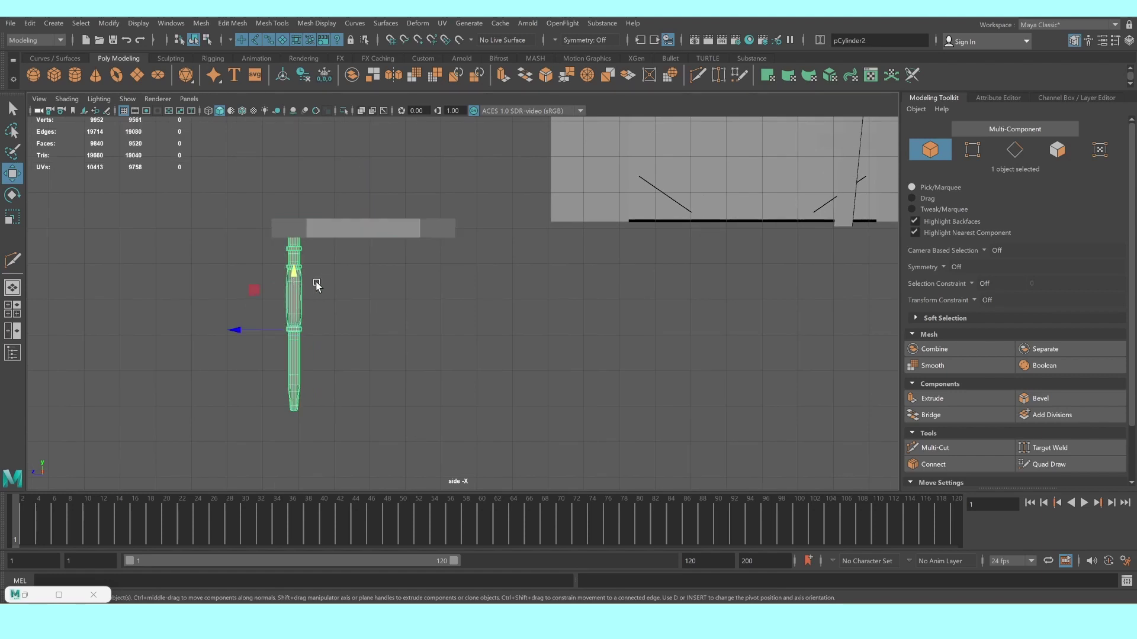
# In perspective, scale the leg taller so it ends just below the seat
pyautogui.press('space')
pyautogui.press('space')
pyautogui.keyDown('alt'); pyautogui.moveTo(610, 329); pyautogui.dragTo(478, 348); pyautogui.keyUp('alt')
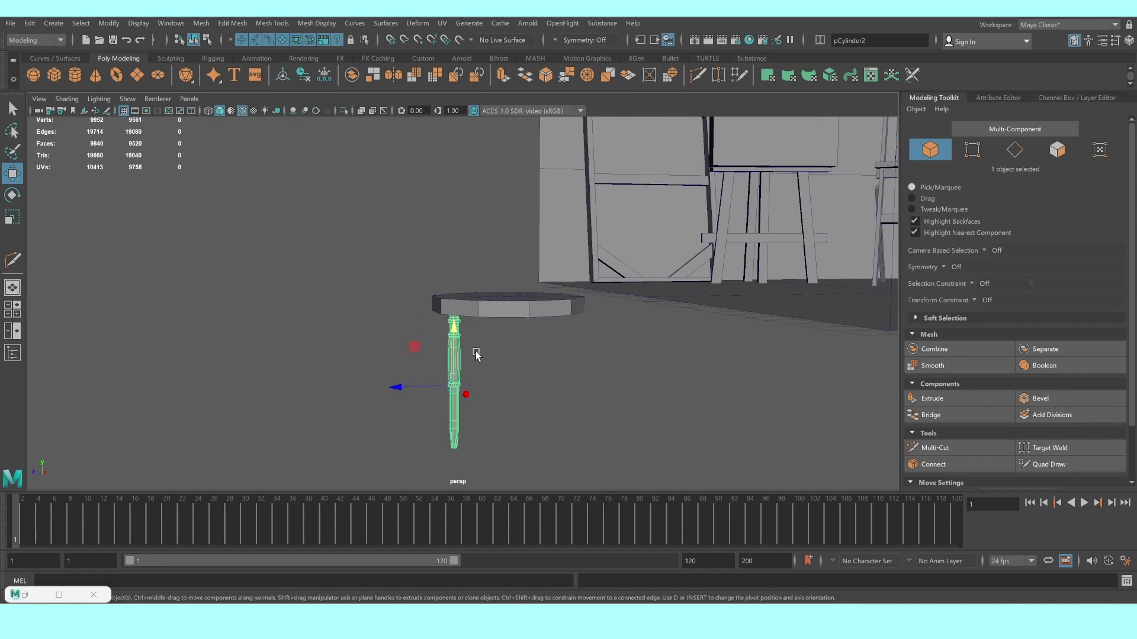
pyautogui.press('r')
pyautogui.moveTo(456, 386); pyautogui.dragTo(488, 394)
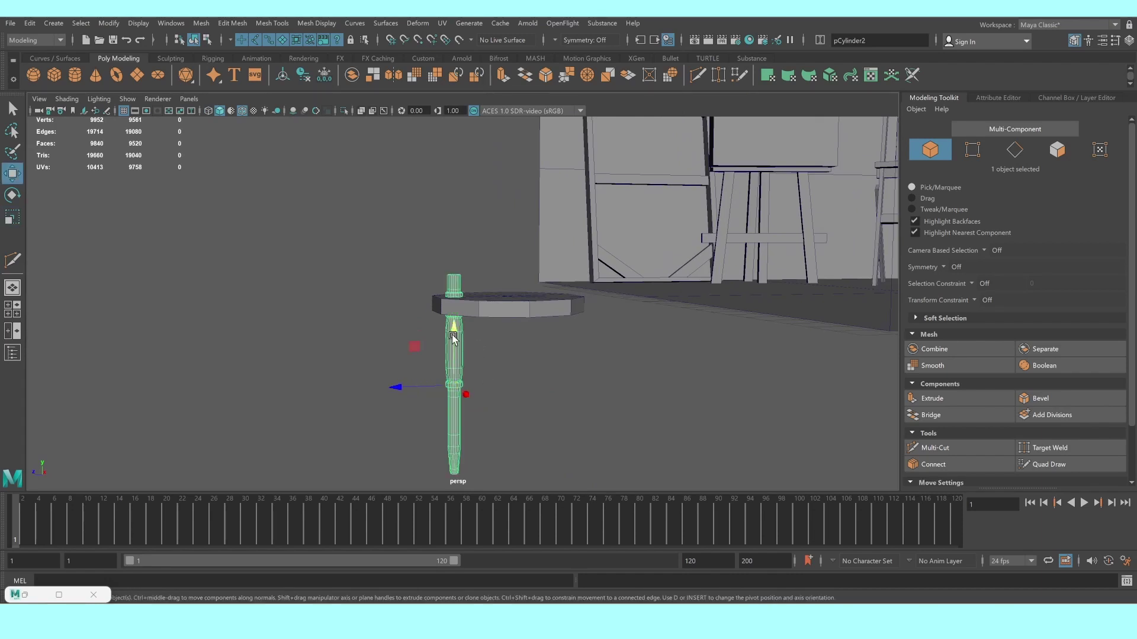
pyautogui.moveTo(454, 332); pyautogui.dragTo(454, 370)
# Select the full ring of side faces on the round seat disk
pyautogui.press('w')
pyautogui.click(500, 308)
pyautogui.scroll(3, 500, 307)
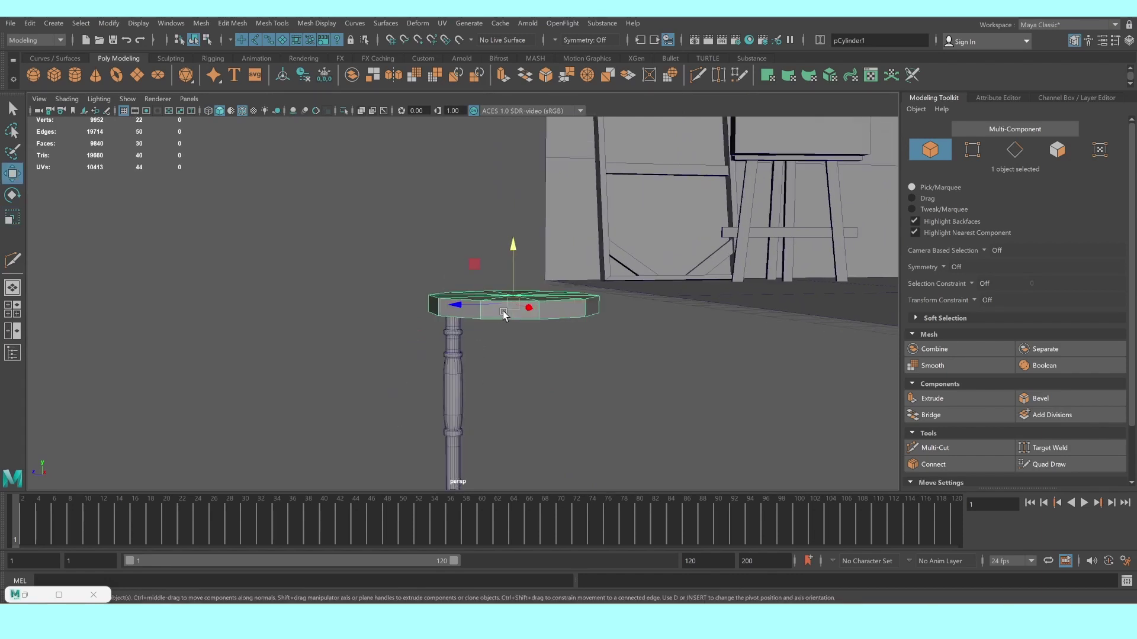
pyautogui.scroll(3, 501, 309)
pyautogui.moveTo(503, 310); pyautogui.dragTo(494, 327, button='right')
pyautogui.click(493, 328)
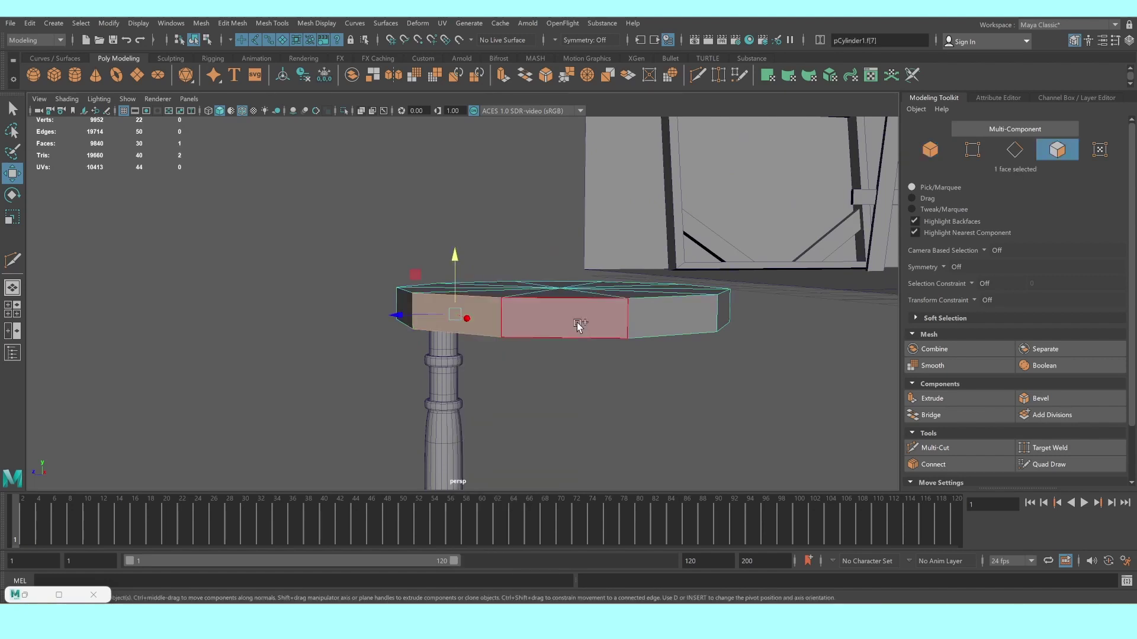
pyautogui.keyDown('shift'); pyautogui.doubleClick(577, 322); pyautogui.keyUp('shift')
# Bevel the seat's side faces with 3 segments and preview the seat smoothed
pyautogui.click(1040, 399)
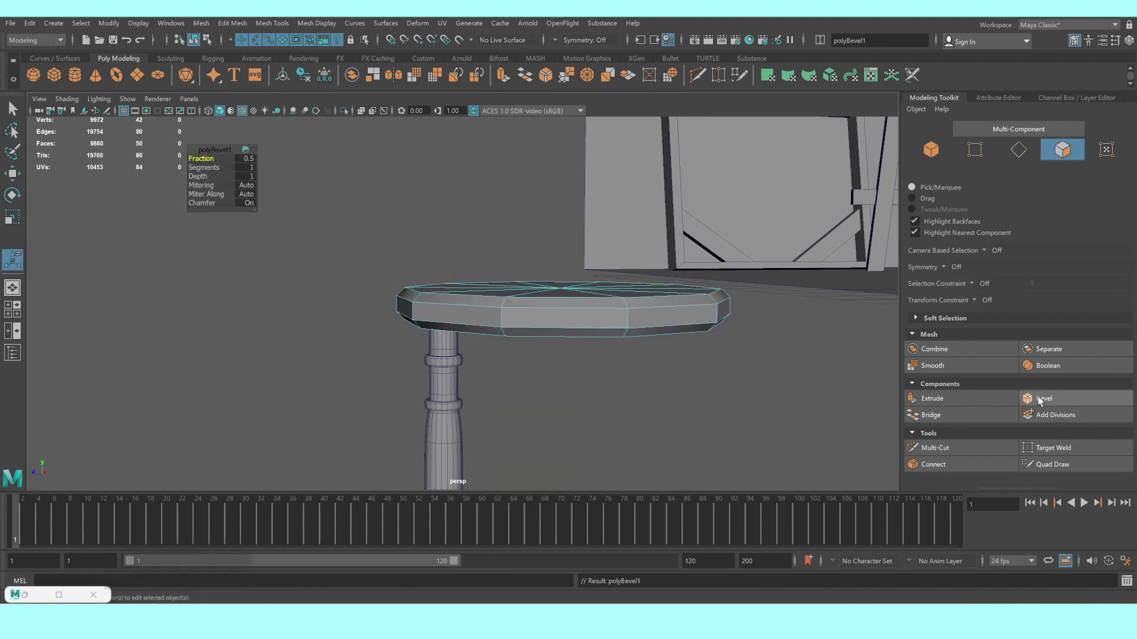
pyautogui.moveTo(208, 167)
pyautogui.mouseDown()
pyautogui.moveTo(234, 160)
pyautogui.moveTo(227, 168)
pyautogui.mouseUp()
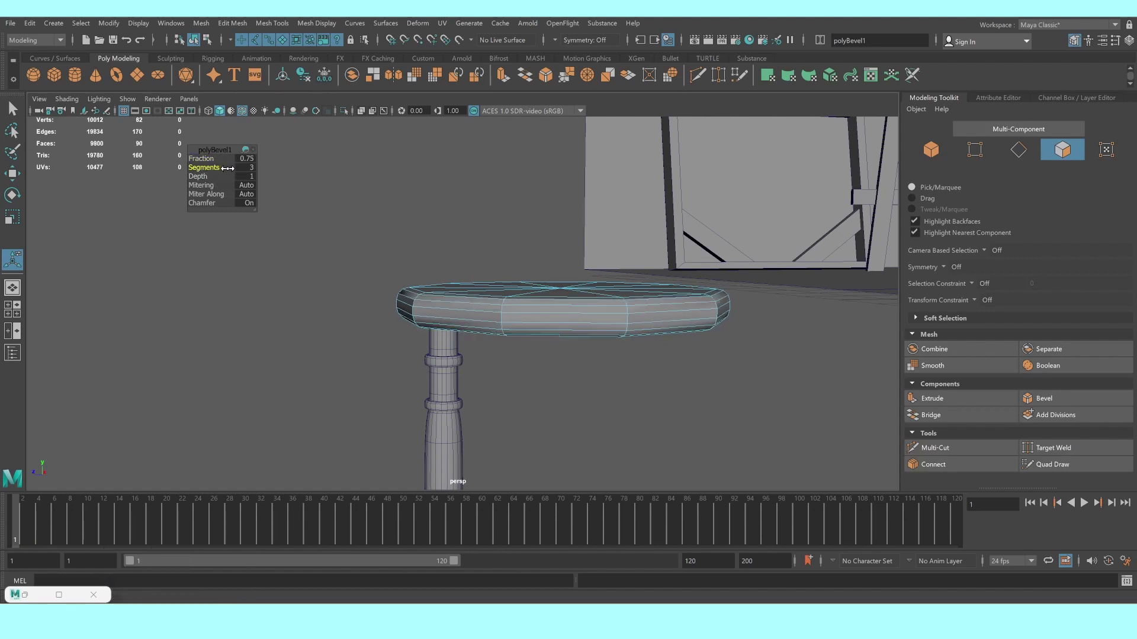
pyautogui.press('3')
pyautogui.moveTo(586, 294); pyautogui.dragTo(592, 290, button='right')
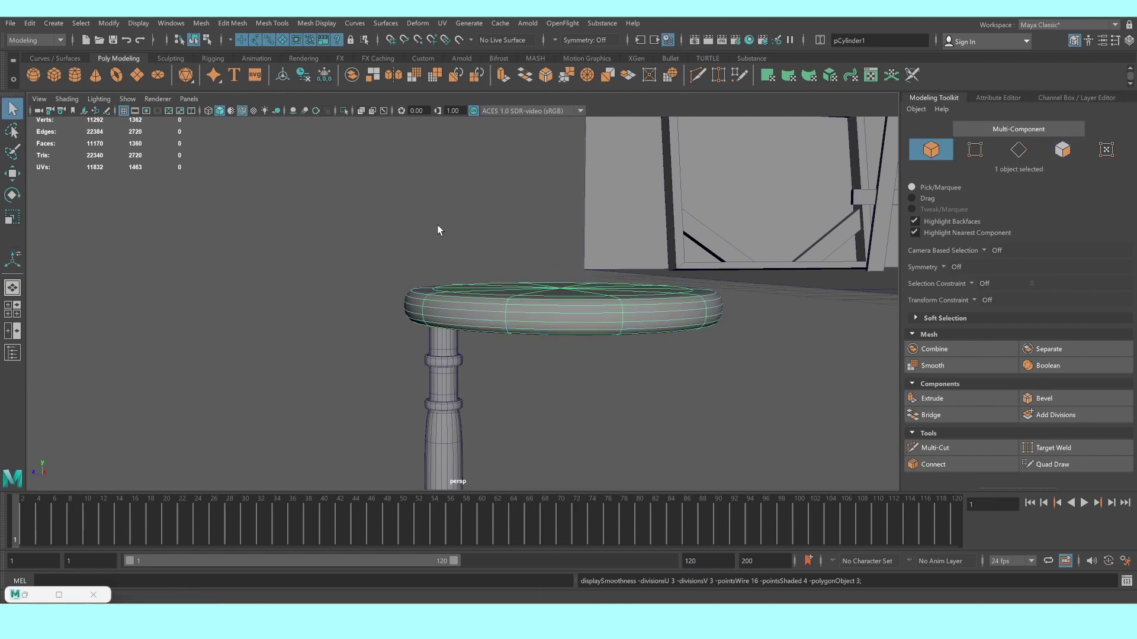
pyautogui.scroll(-5, 436, 223)
pyautogui.moveTo(470, 313)
pyautogui.keyDown('alt'); pyautogui.mouseDown()
pyautogui.moveTo(517, 336)
pyautogui.moveTo(484, 310)
pyautogui.mouseUp(); pyautogui.keyUp('alt')
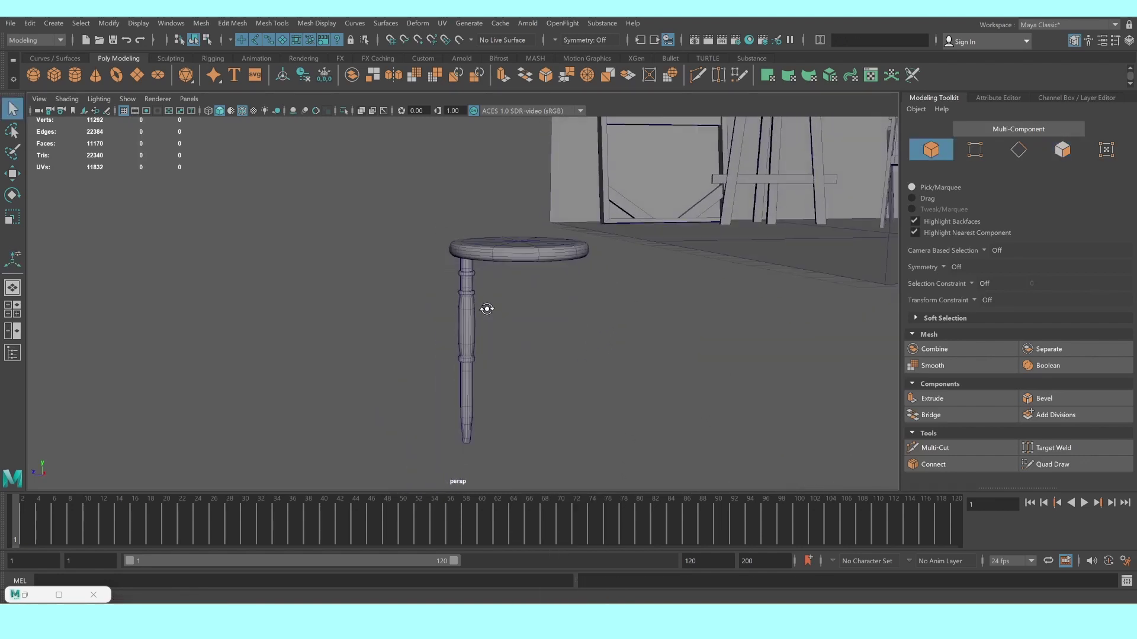
# In top view, rotate the leg onto its side, freeze its transformations, and move it down
pyautogui.click(474, 320)
pyautogui.press('space')
pyautogui.press('space')
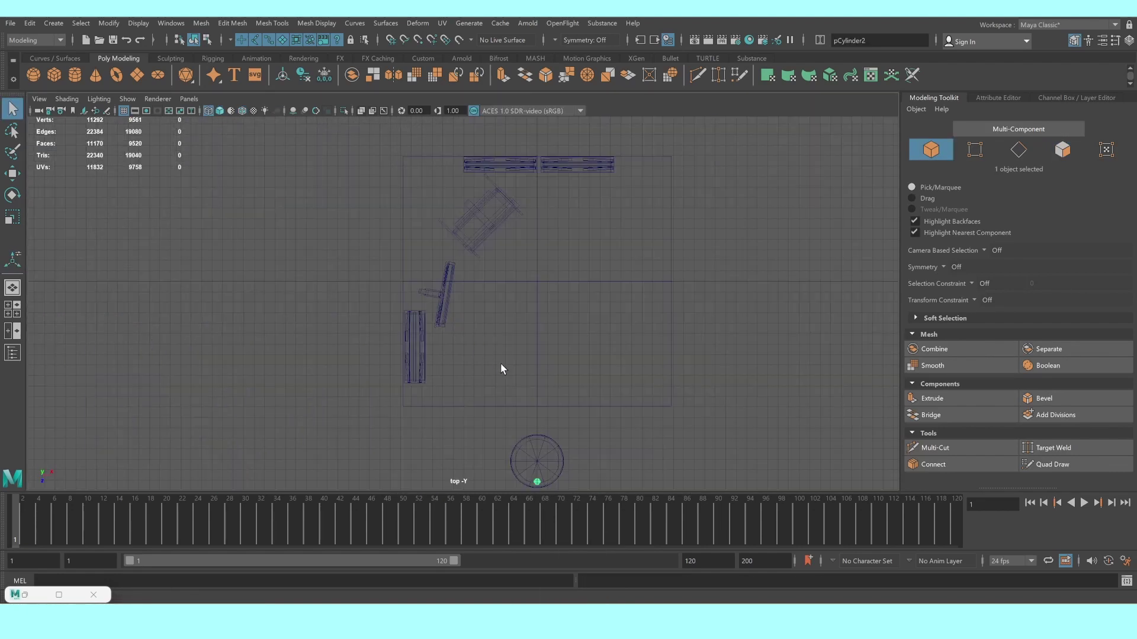
pyautogui.press('f')
pyautogui.scroll(-10, 513, 375)
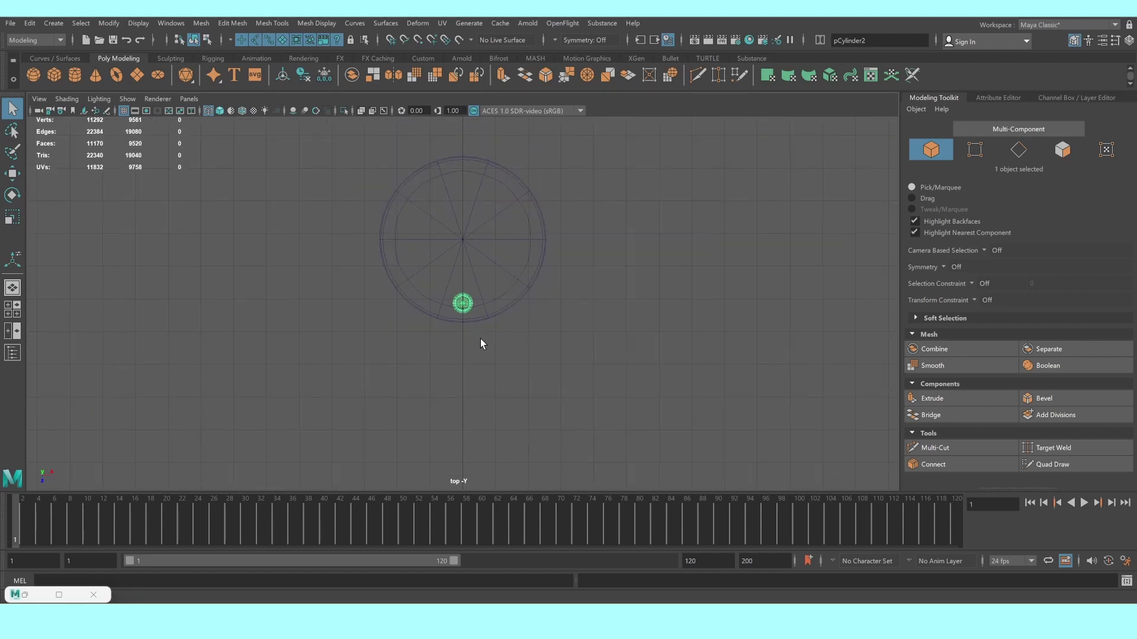
pyautogui.press('e')
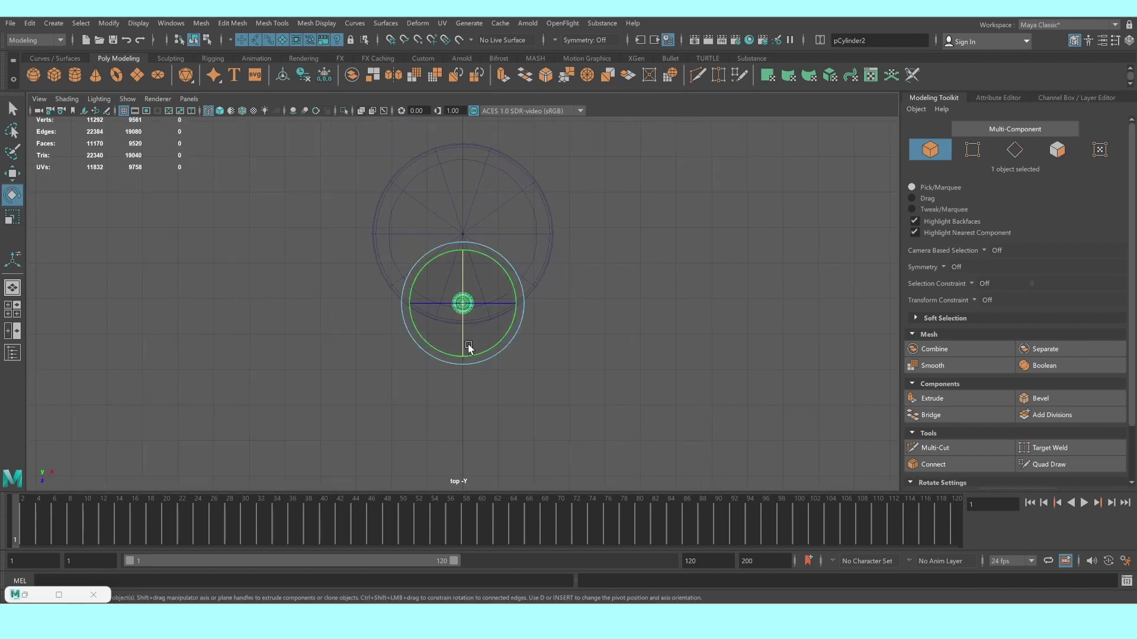
pyautogui.moveTo(462, 347); pyautogui.dragTo(463, 339)
pyautogui.press('w')
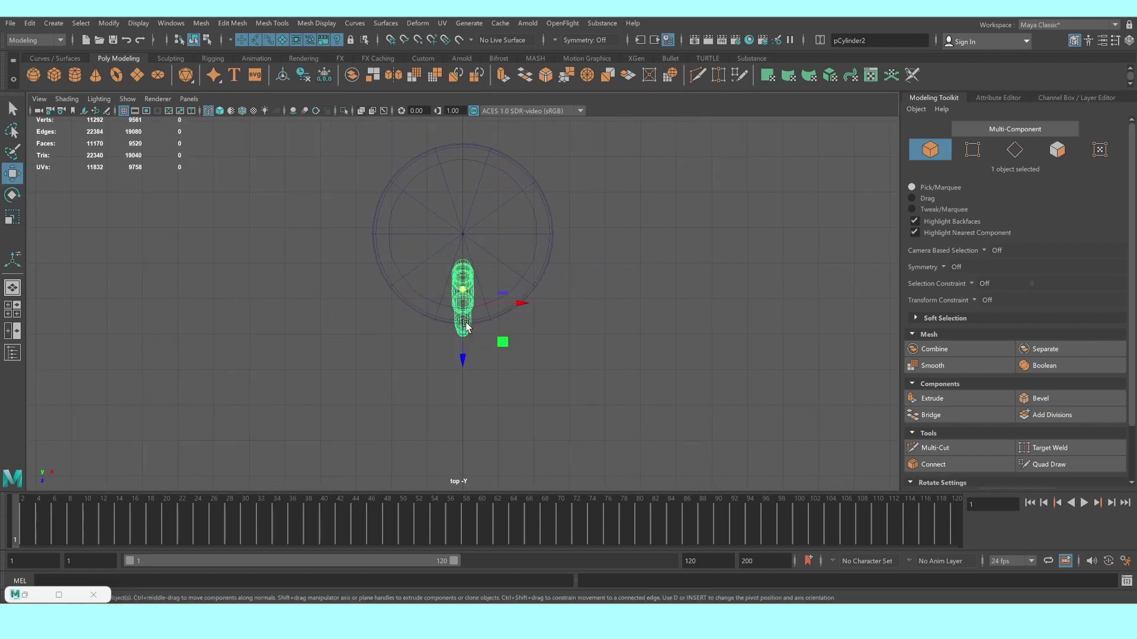
pyautogui.click(324, 75)
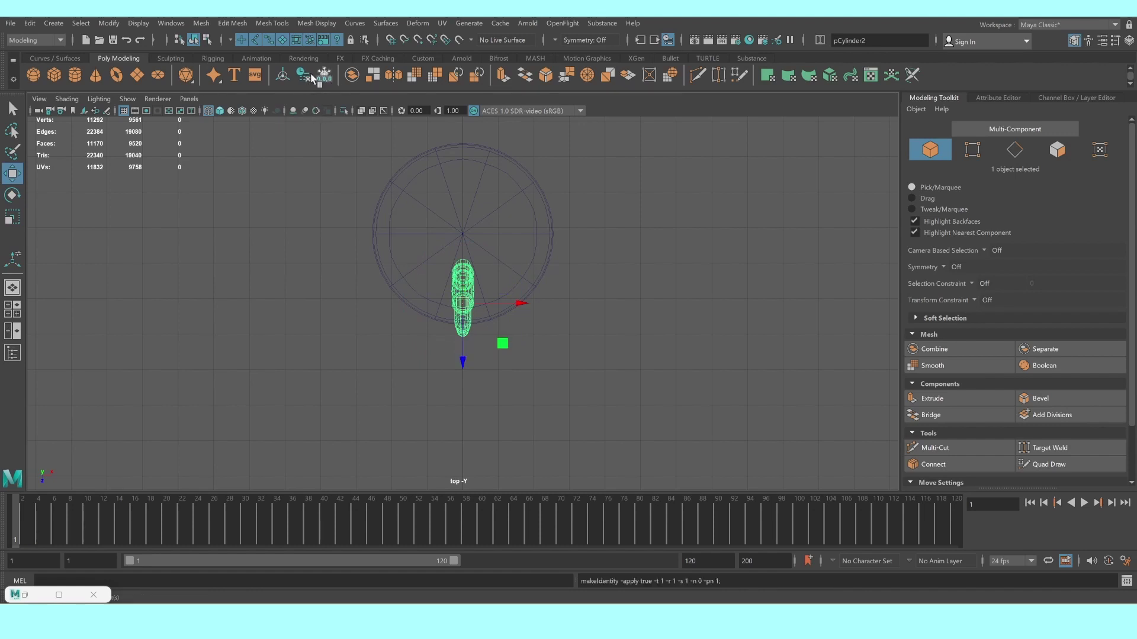
pyautogui.moveTo(459, 357); pyautogui.dragTo(464, 380)
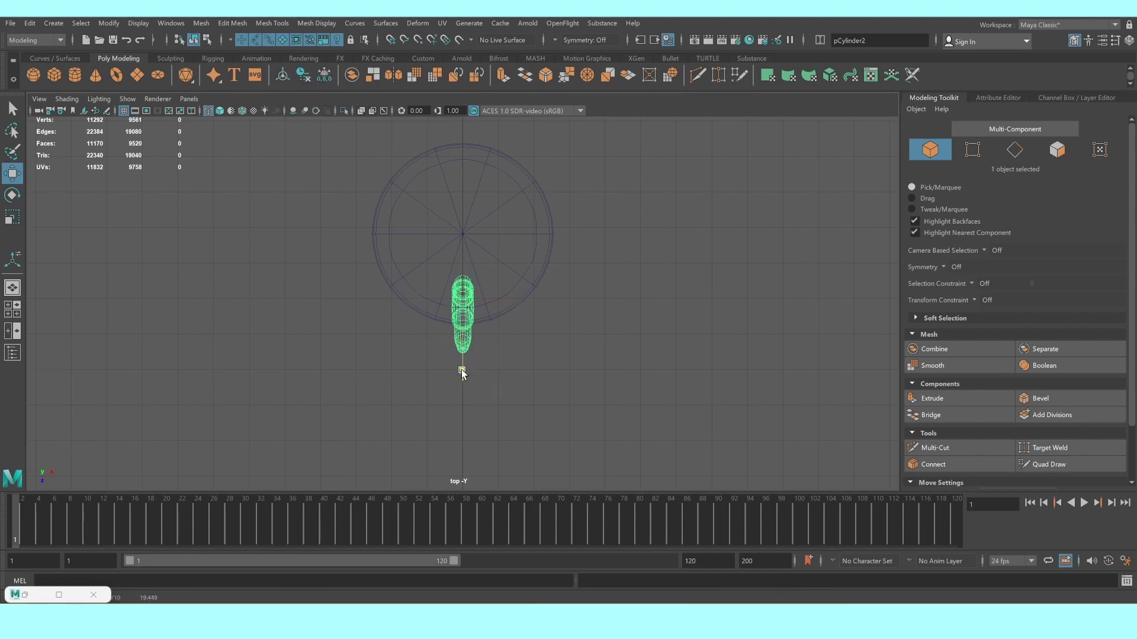
# Move the leg's pivot point to the centre of the round seat
pyautogui.press('Insert')
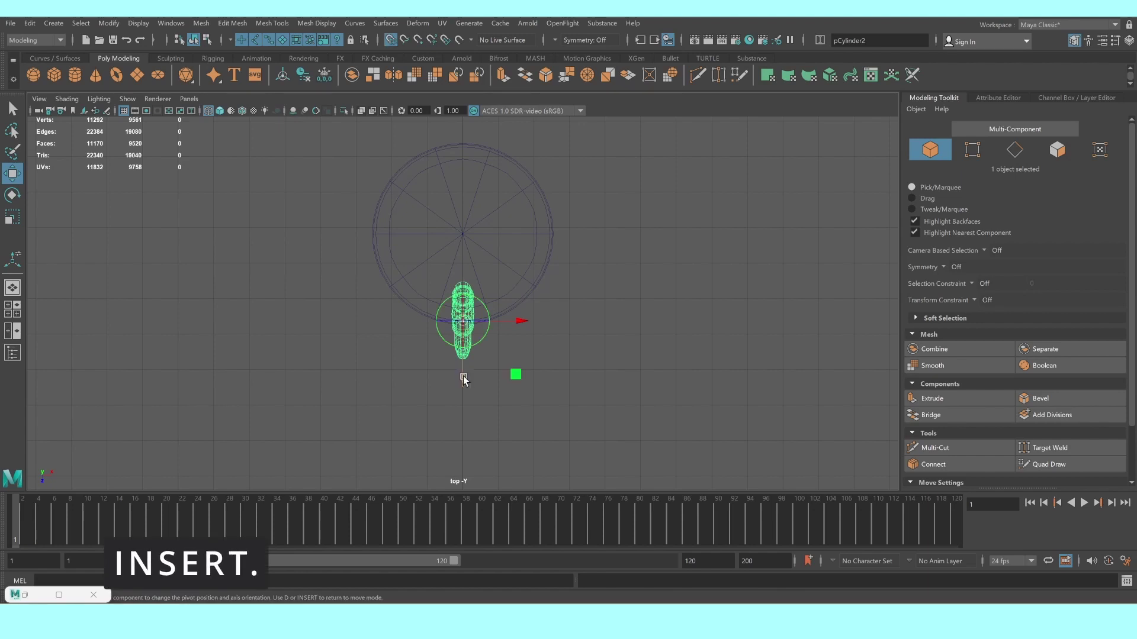
pyautogui.moveTo(464, 379); pyautogui.dragTo(472, 238)
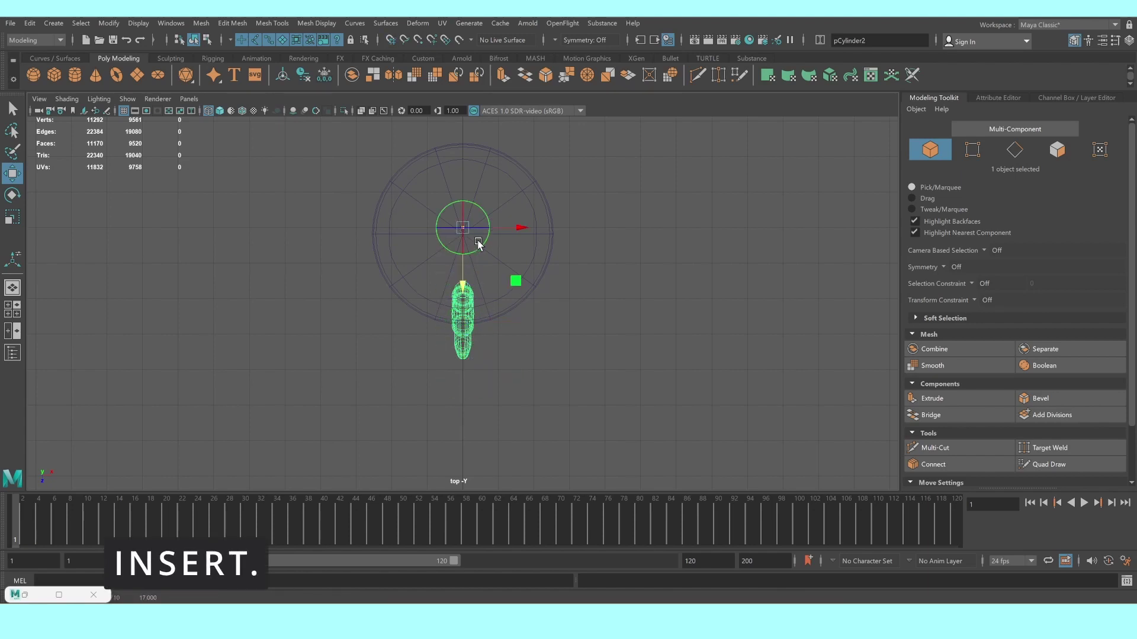
pyautogui.scroll(2, 478, 242)
pyautogui.moveTo(464, 240); pyautogui.dragTo(463, 254)
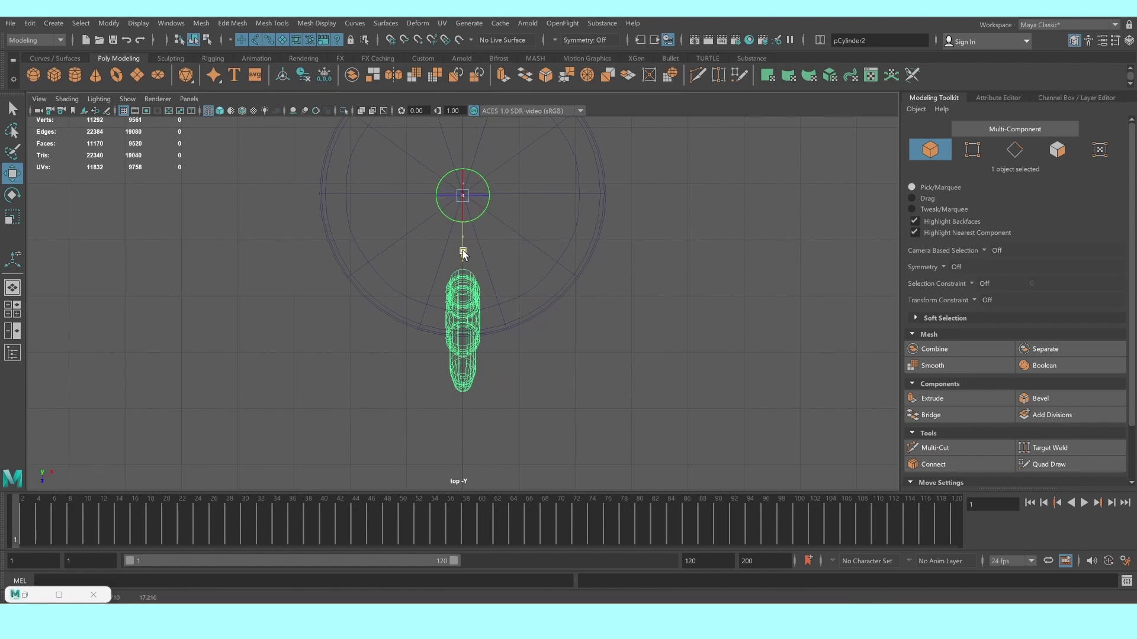
pyautogui.press('Insert')
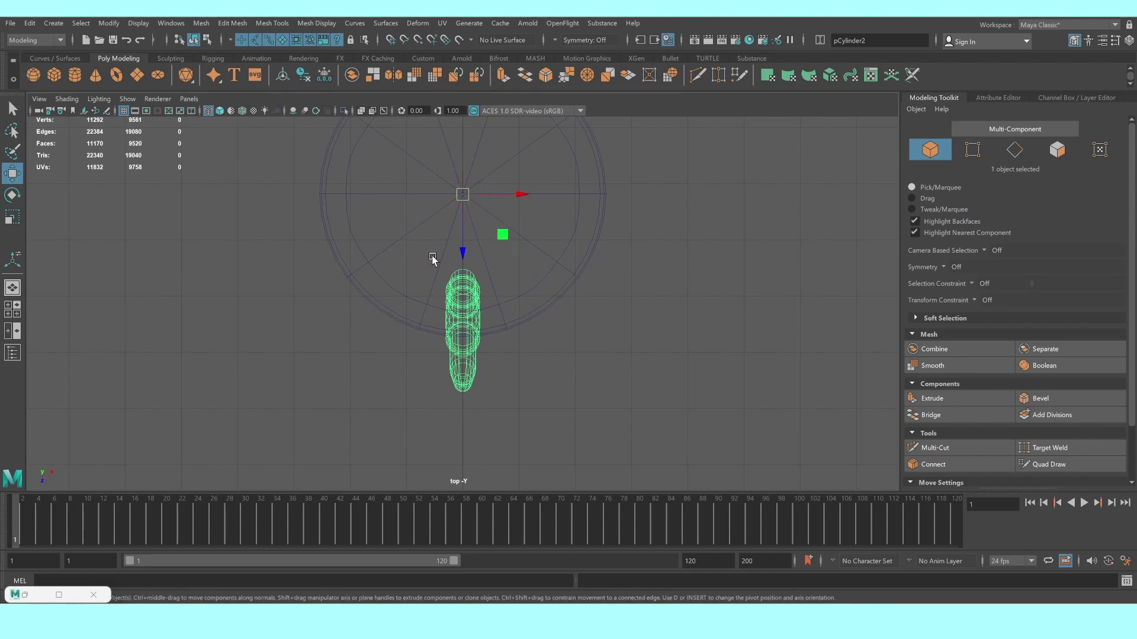
pyautogui.press('e')
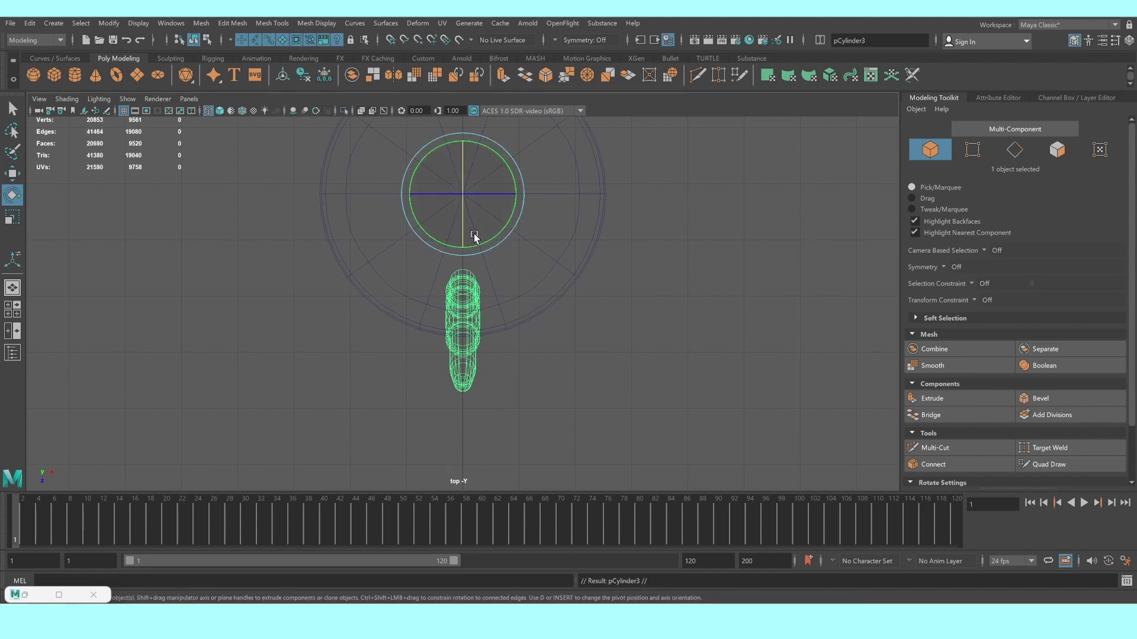
# Duplicate the leg and rotate the copy around the seat centre to the left side
pyautogui.hotkey('ctrl', 'd')
pyautogui.moveTo(527, 208); pyautogui.dragTo(535, 238)
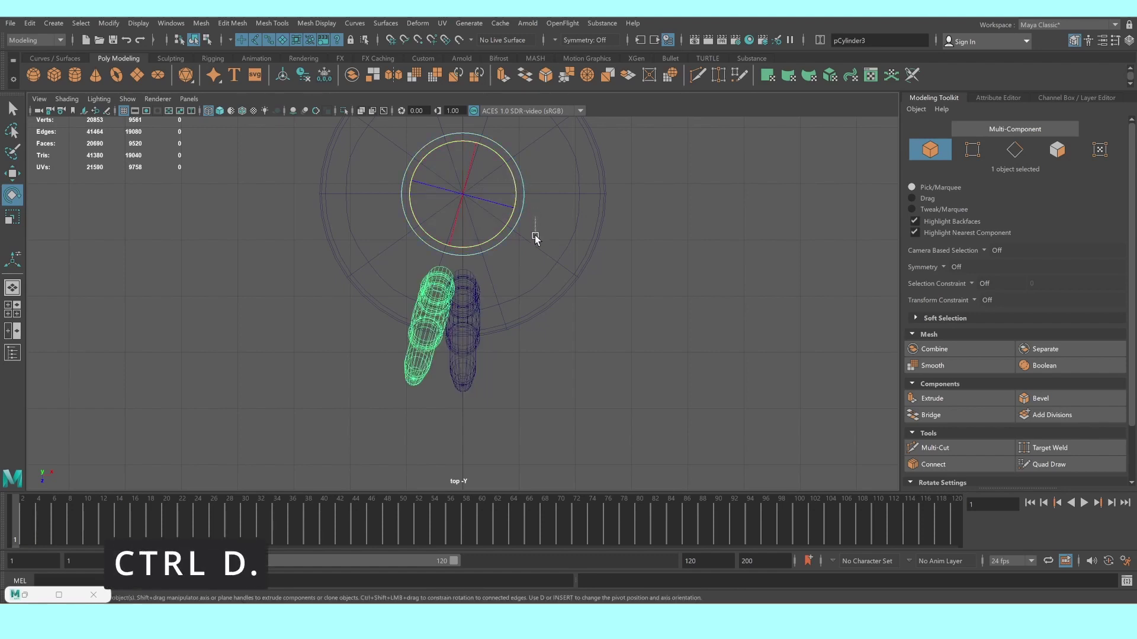
pyautogui.click(535, 239)
pyautogui.hotkey('ctrl', 'z')
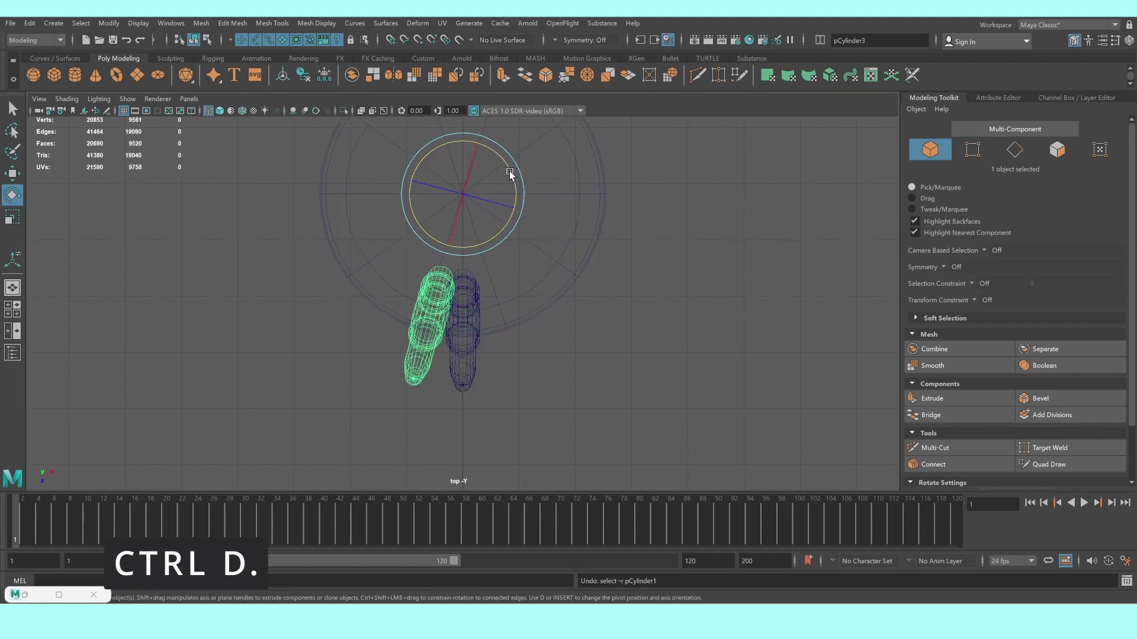
pyautogui.moveTo(509, 161); pyautogui.dragTo(525, 179)
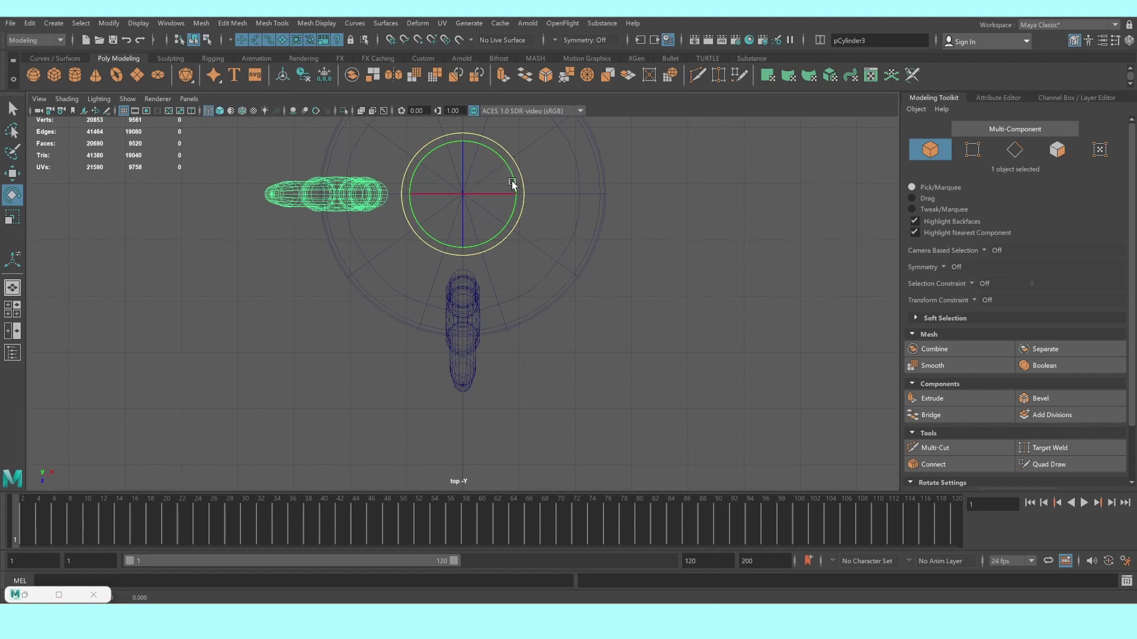
pyautogui.scroll(-3, 475, 242)
pyautogui.scroll(-1, 475, 242)
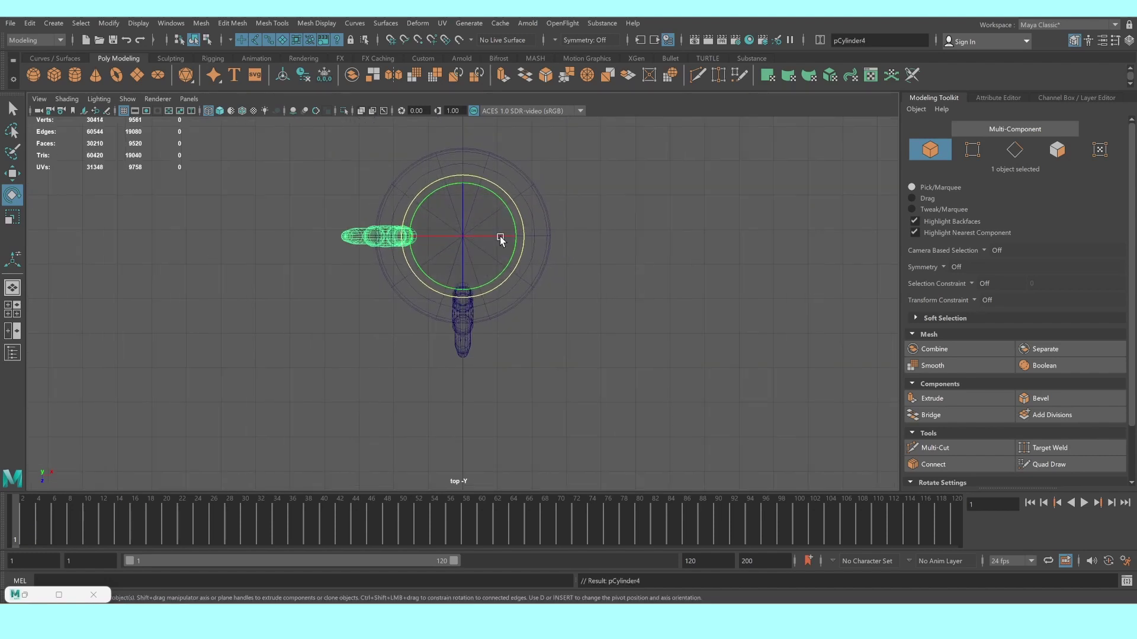
# Add another rotated leg copy on the right side, then create a new polygon cylinder
pyautogui.hotkey('ctrl', 'd')
pyautogui.moveTo(507, 210); pyautogui.dragTo(521, 249)
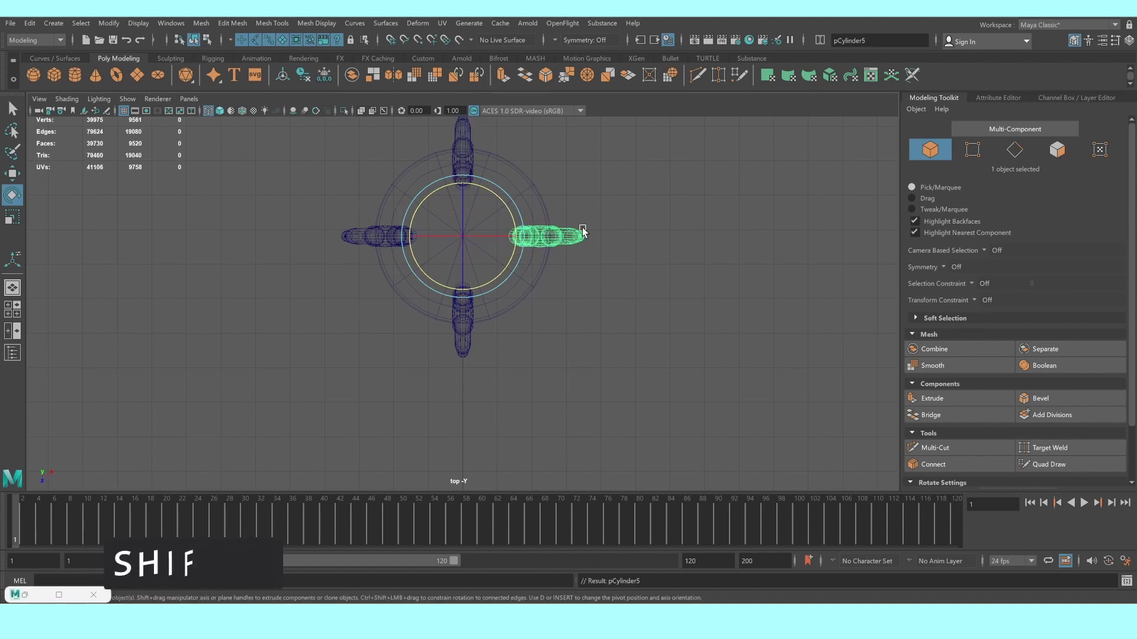
pyautogui.click(364, 245)
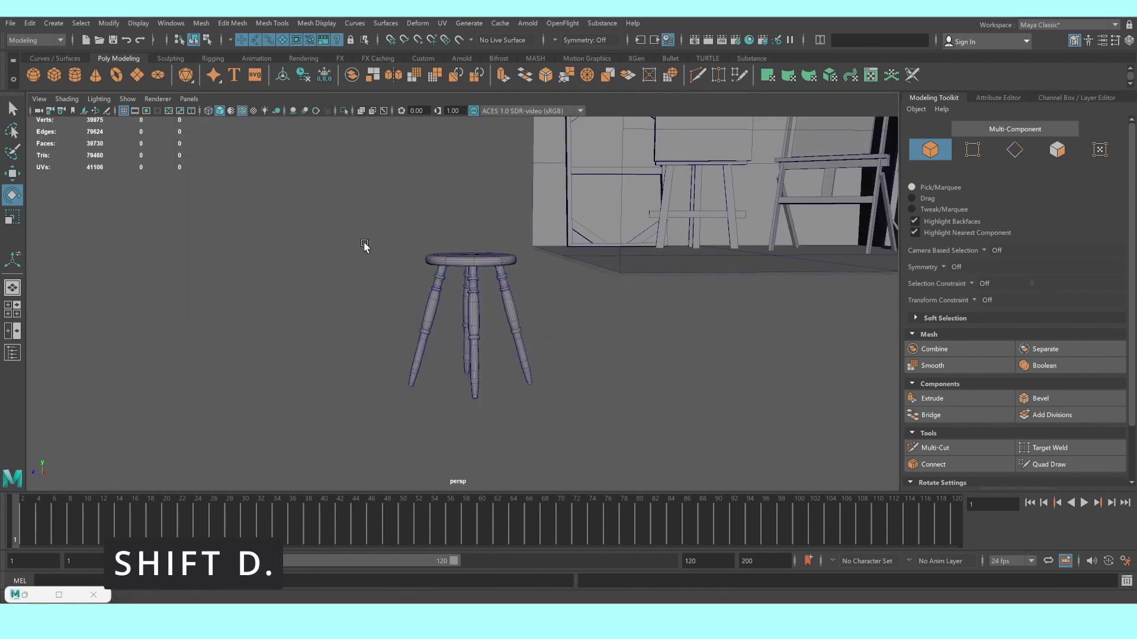
pyautogui.moveTo(502, 324); pyautogui.dragTo(521, 330)
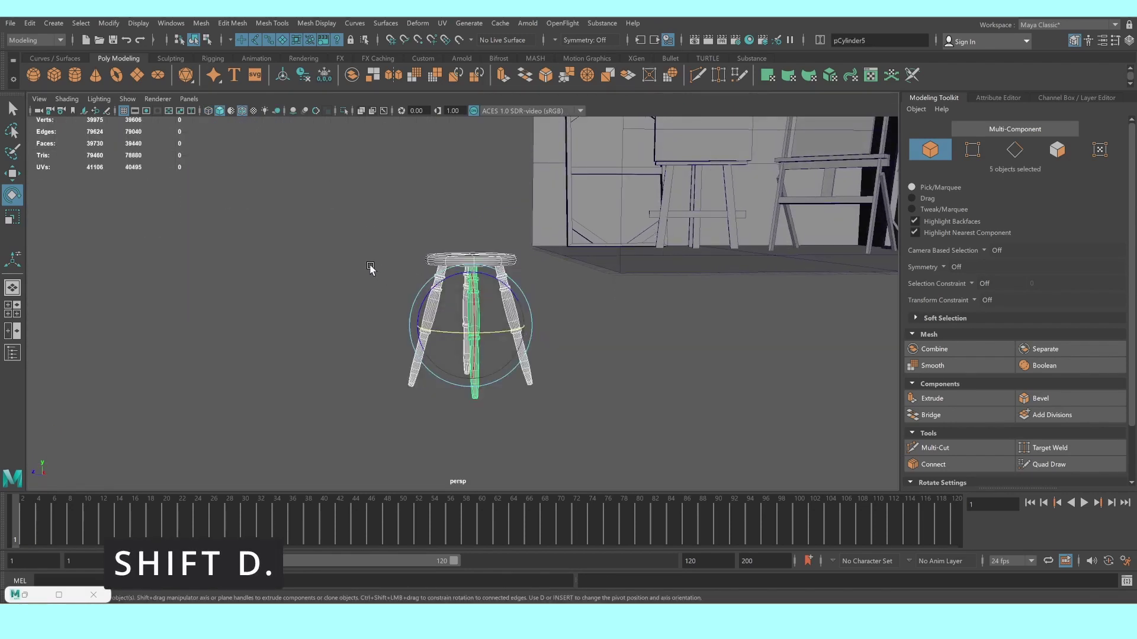
pyautogui.click(327, 244)
pyautogui.moveTo(327, 244)
pyautogui.keyDown('alt'); pyautogui.mouseDown()
pyautogui.moveTo(470, 327)
pyautogui.moveTo(401, 266)
pyautogui.moveTo(249, 176)
pyautogui.mouseUp(); pyautogui.keyUp('alt')
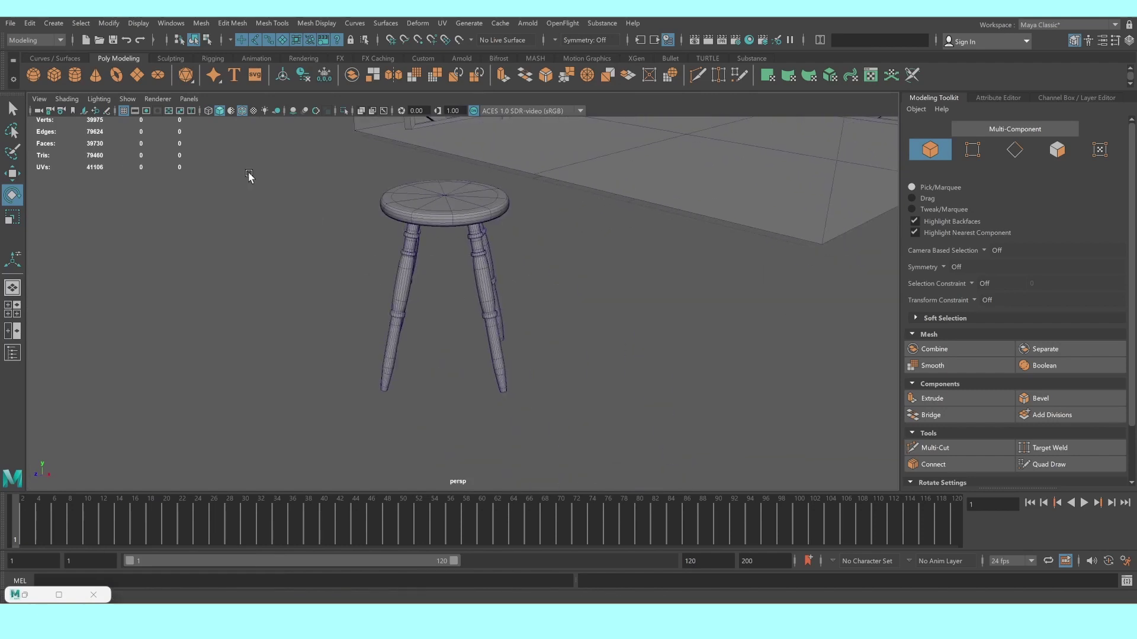
pyautogui.click(75, 74)
pyautogui.scroll(-3, 589, 210)
# In top view, move the new cylinder over the stool
pyautogui.press('w')
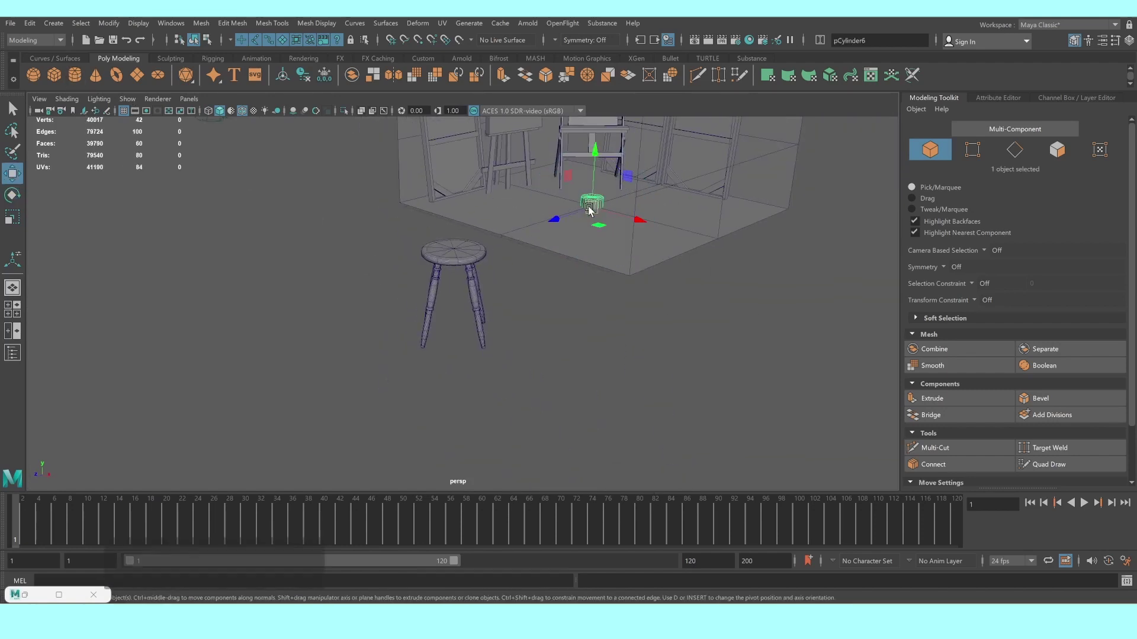
pyautogui.press('space')
pyautogui.press('space')
pyautogui.scroll(-2, 532, 230)
pyautogui.scroll(-2, 532, 232)
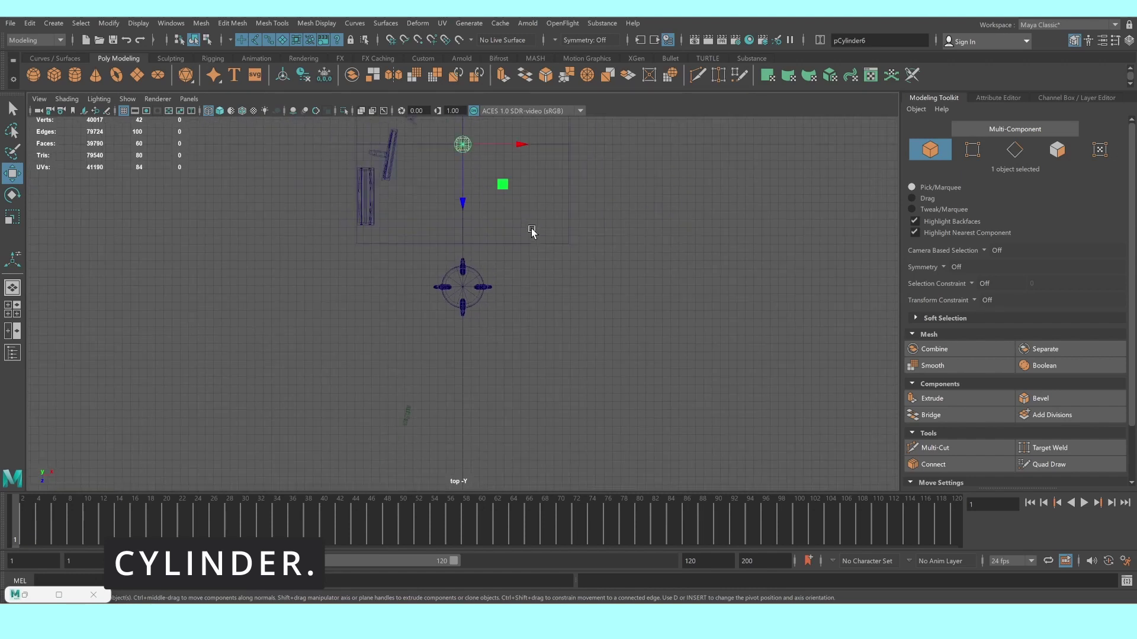
pyautogui.moveTo(465, 211)
pyautogui.mouseDown()
pyautogui.moveTo(465, 352)
pyautogui.moveTo(465, 332)
pyautogui.mouseUp()
pyautogui.scroll(2, 660, 323)
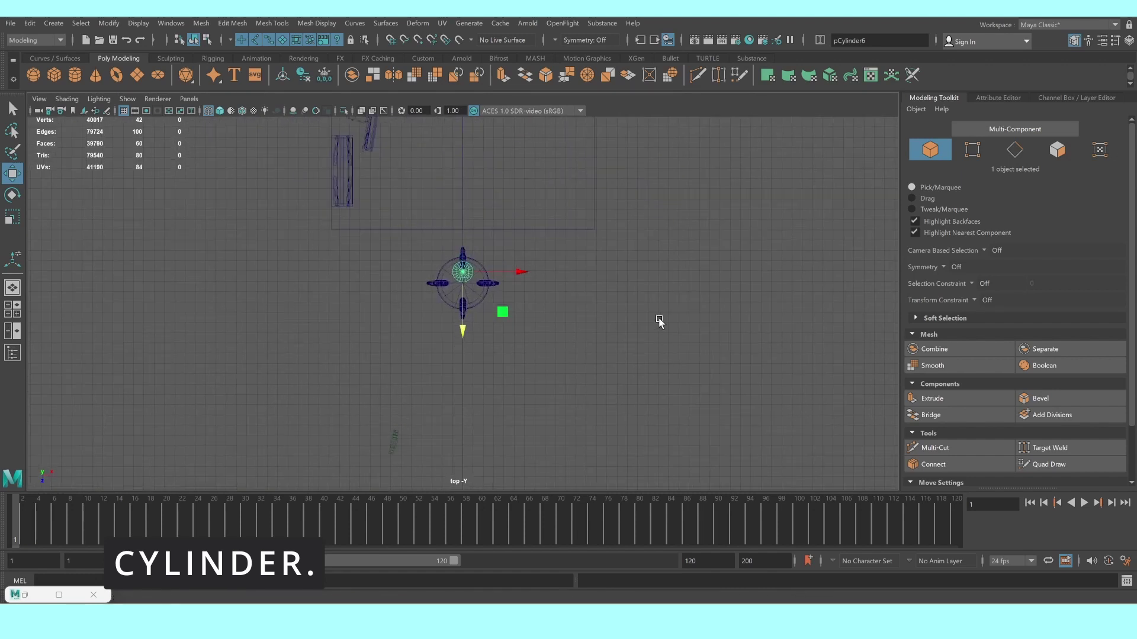
pyautogui.scroll(3, 660, 323)
pyautogui.keyDown('alt'); pyautogui.moveTo(408, 233); pyautogui.dragTo(388, 279, button='middle'); pyautogui.keyUp('alt')
# Shrink the cylinder to about a third, tip it on its side, and stretch it into a long bar
pyautogui.press('e')
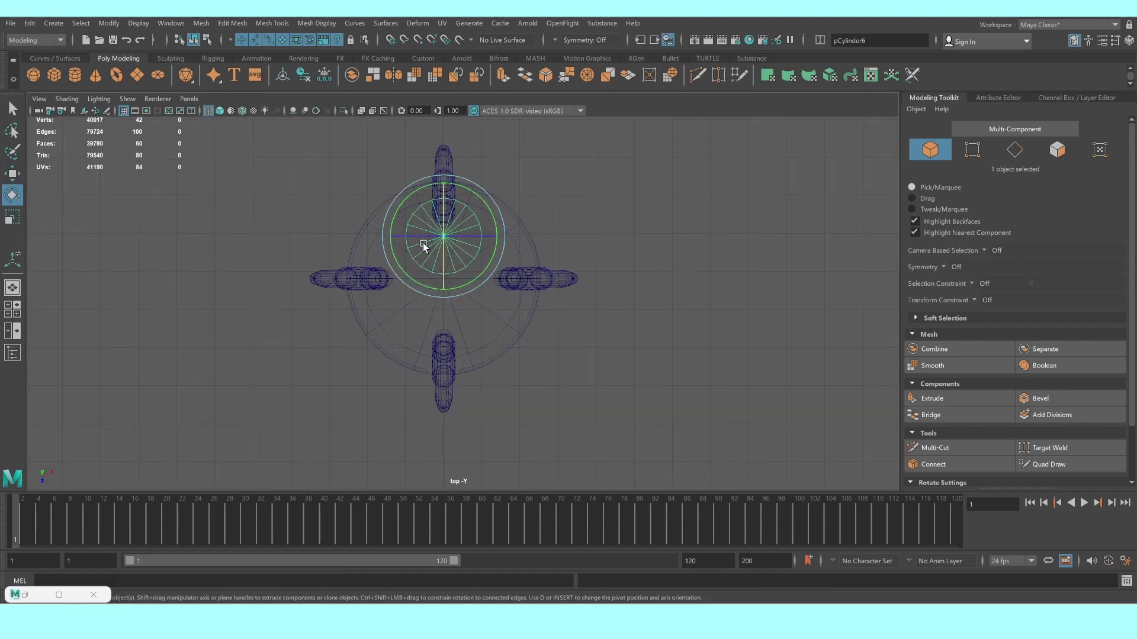
pyautogui.press('r')
pyautogui.moveTo(443, 239); pyautogui.dragTo(399, 239)
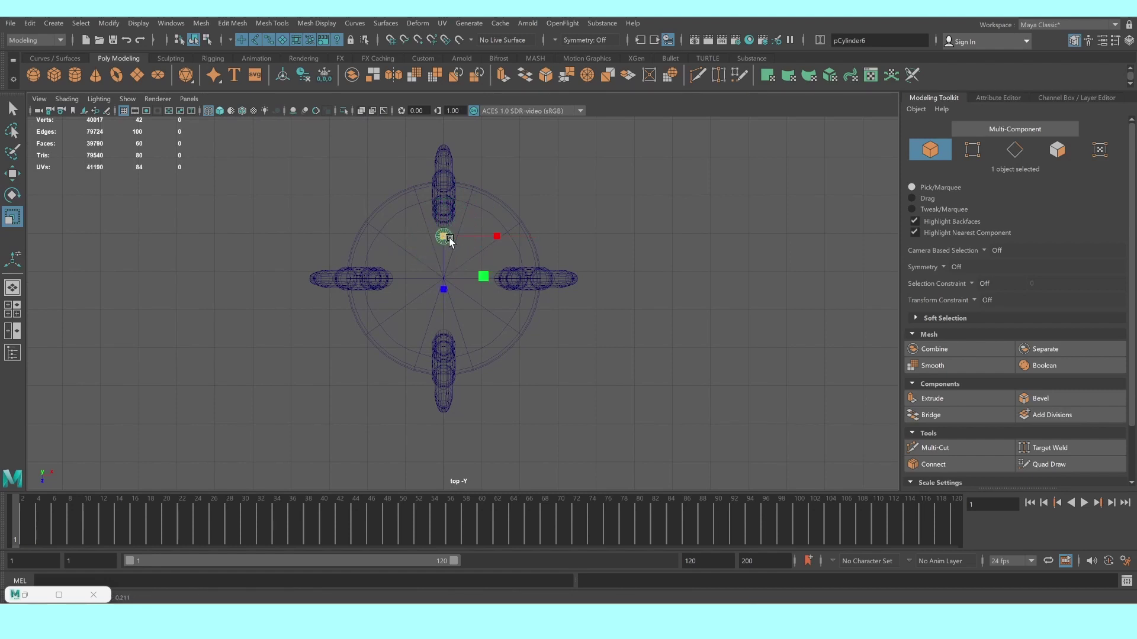
pyautogui.press('e')
pyautogui.moveTo(465, 239); pyautogui.dragTo(413, 234)
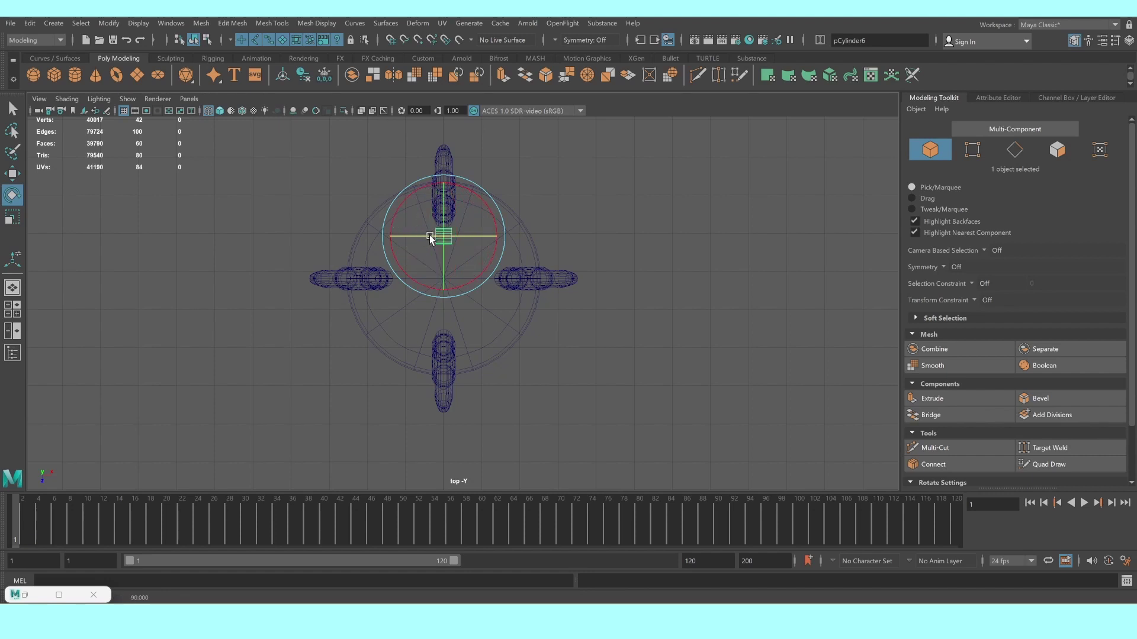
pyautogui.press('r')
pyautogui.moveTo(418, 237); pyautogui.dragTo(395, 237)
pyautogui.moveTo(208, 235); pyautogui.dragTo(49, 228)
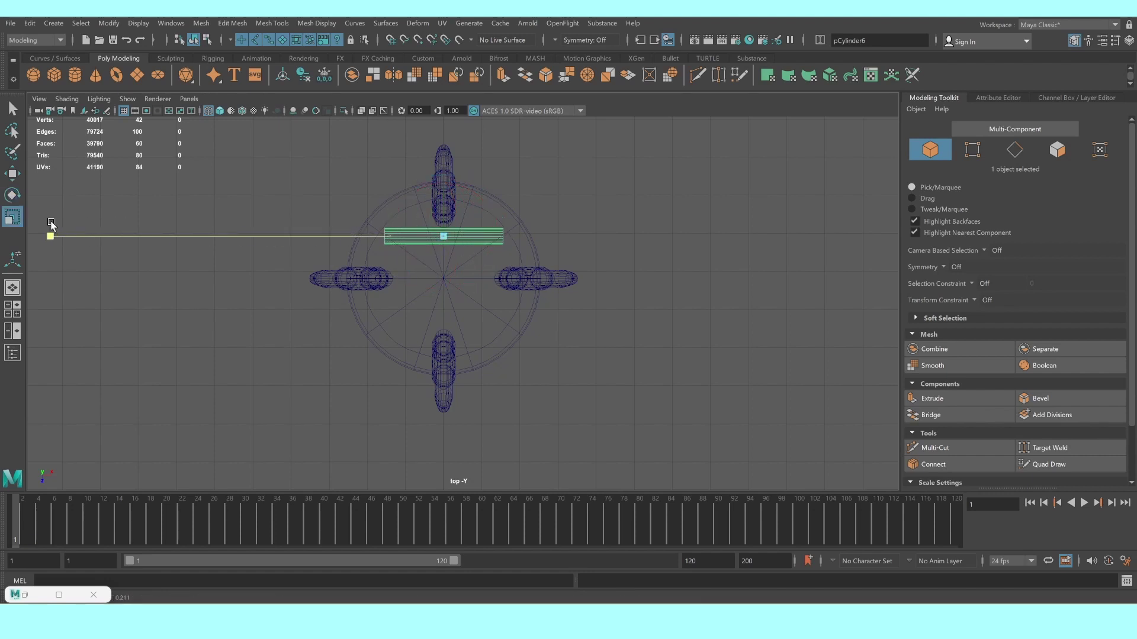
# Turn the bar diagonally and lower it between two neighbouring legs
pyautogui.press('e')
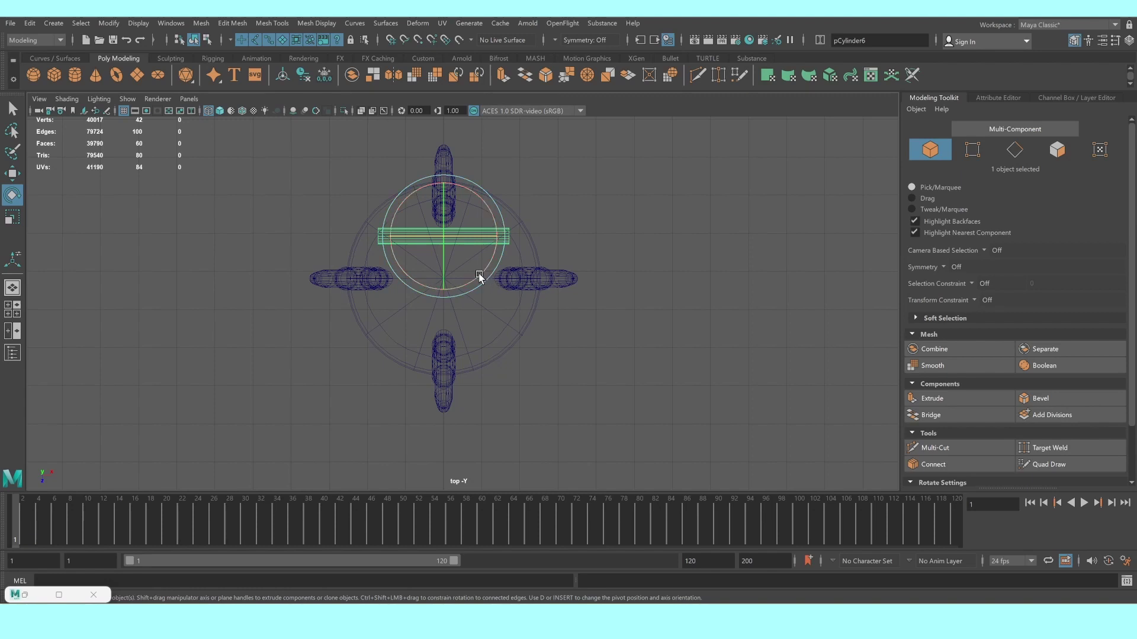
pyautogui.moveTo(480, 276); pyautogui.dragTo(508, 278)
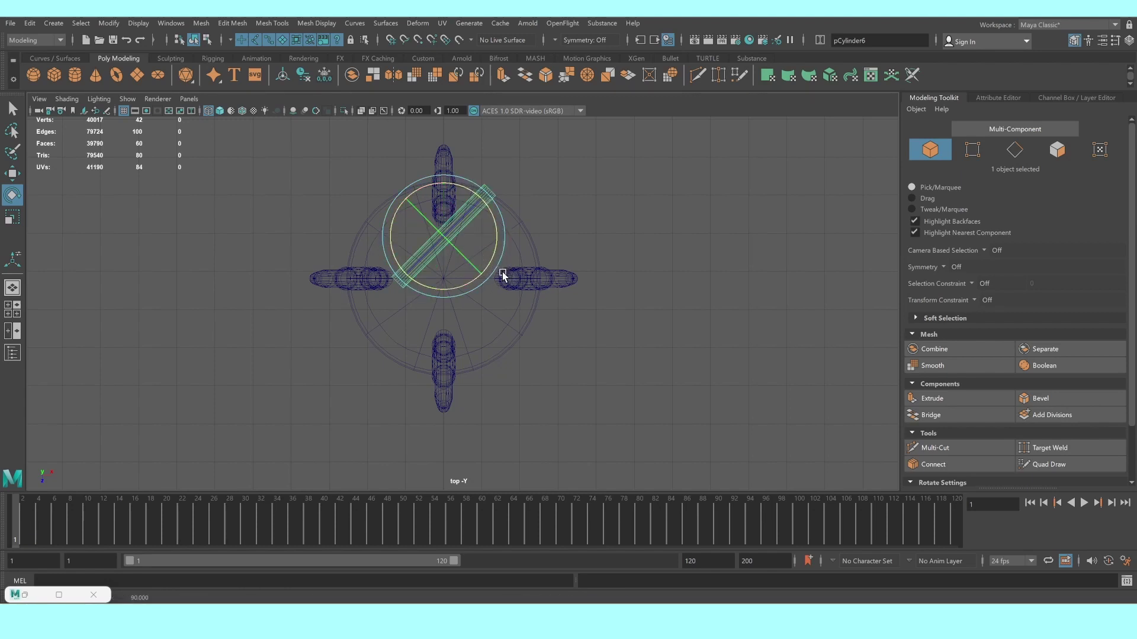
pyautogui.press('w')
pyautogui.moveTo(442, 292); pyautogui.dragTo(399, 284)
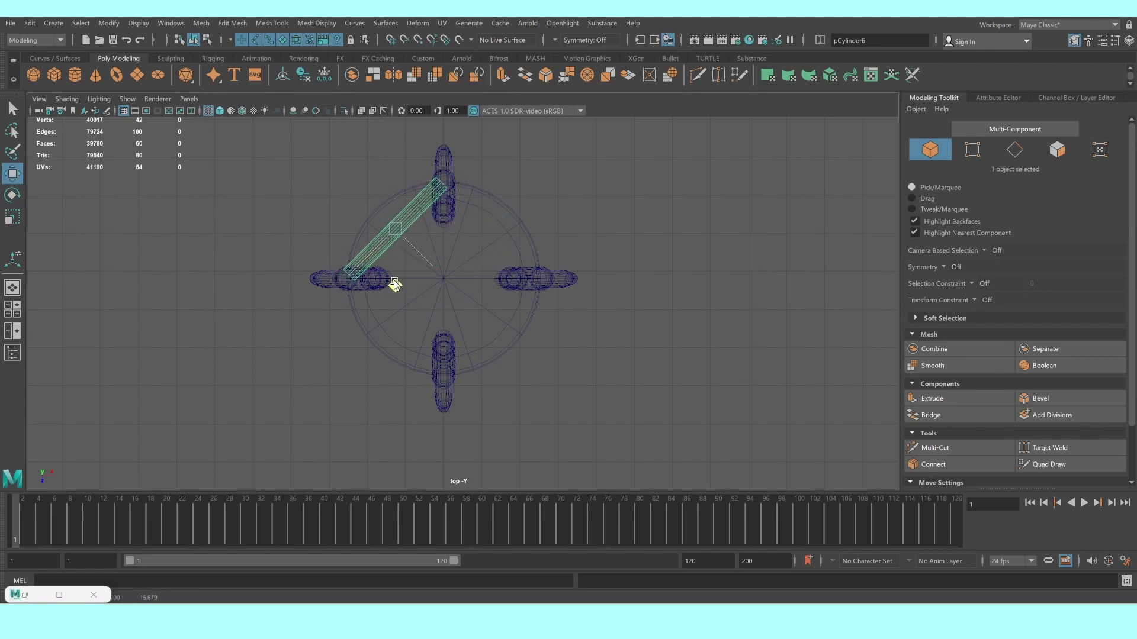
pyautogui.press('space')
pyautogui.press('space')
pyautogui.moveTo(497, 255)
pyautogui.keyDown('alt'); pyautogui.mouseDown()
pyautogui.moveTo(452, 160)
pyautogui.moveTo(459, 254)
pyautogui.mouseUp(); pyautogui.keyUp('alt')
# Frame and orbit around the crossbar to check its fit among the legs
pyautogui.press('f')
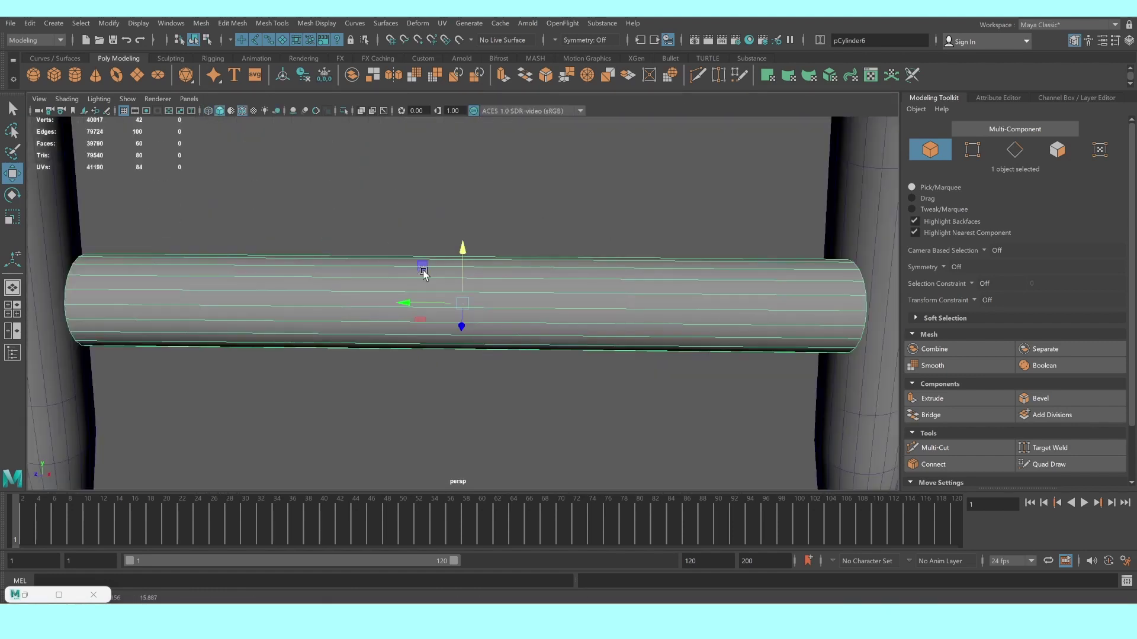
pyautogui.scroll(-5, 434, 292)
pyautogui.scroll(-2, 433, 297)
pyautogui.moveTo(430, 297)
pyautogui.keyDown('alt'); pyautogui.mouseDown()
pyautogui.moveTo(516, 325)
pyautogui.moveTo(500, 312)
pyautogui.moveTo(427, 318)
pyautogui.mouseUp(); pyautogui.keyUp('alt')
pyautogui.press('r')
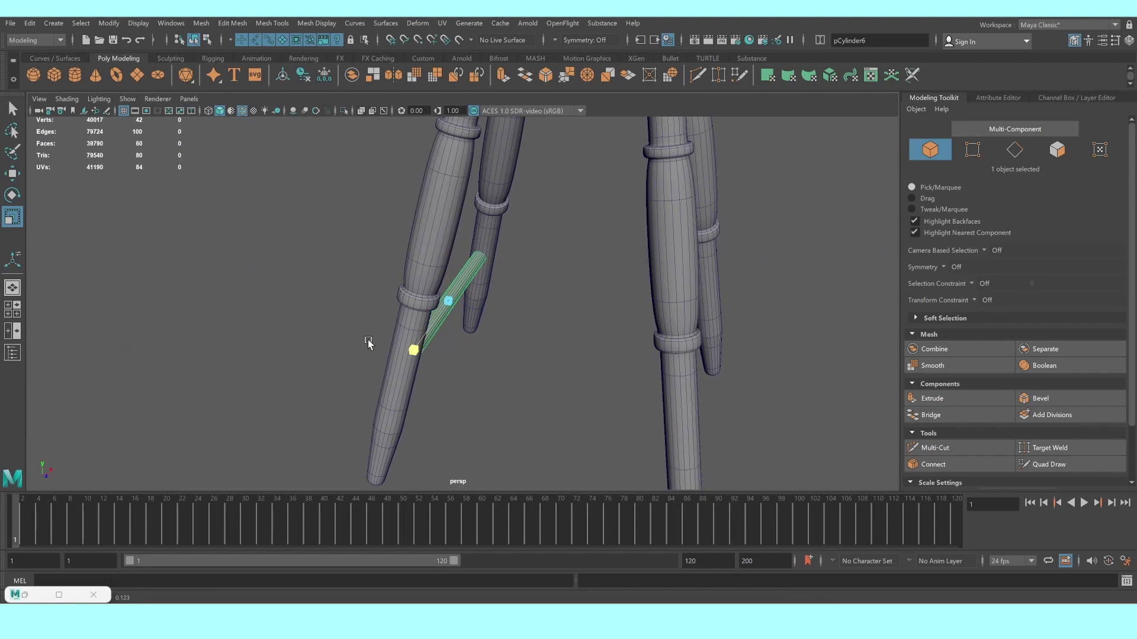
pyautogui.press('w')
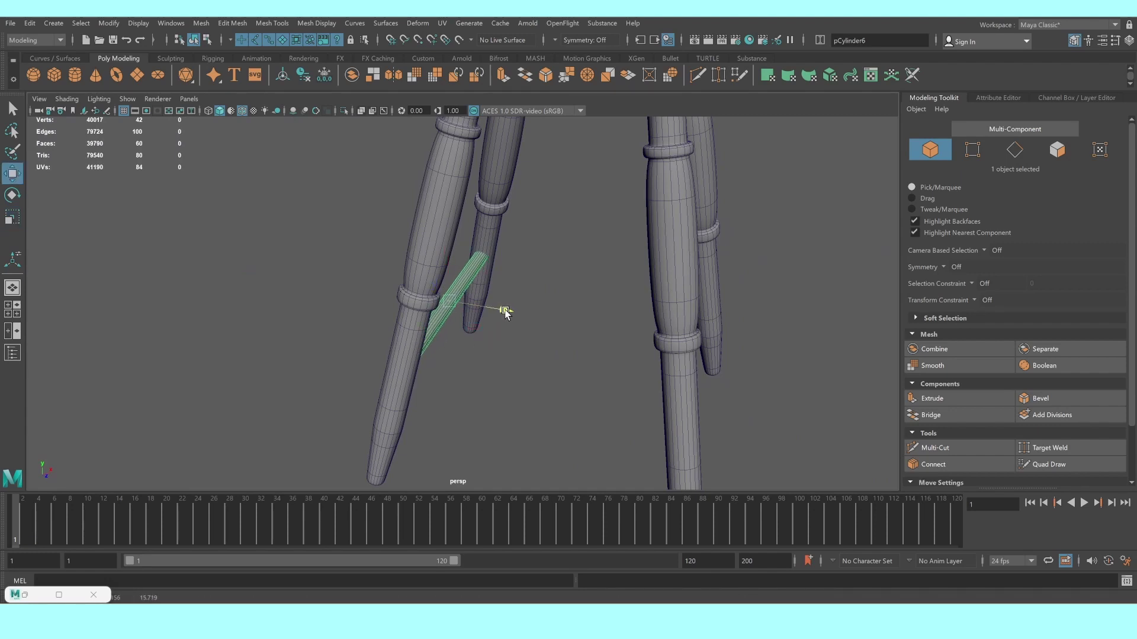
pyautogui.scroll(-5, 554, 298)
pyautogui.scroll(-3, 560, 305)
pyautogui.keyDown('alt'); pyautogui.moveTo(477, 310); pyautogui.dragTo(457, 304); pyautogui.keyUp('alt')
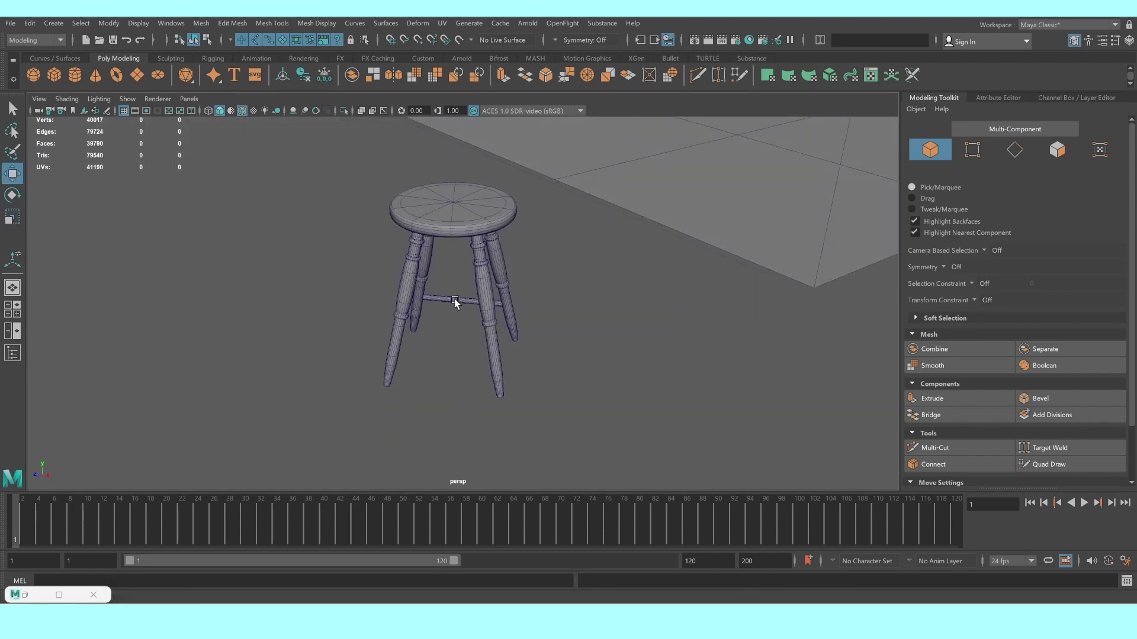
pyautogui.press('space')
pyautogui.press('space')
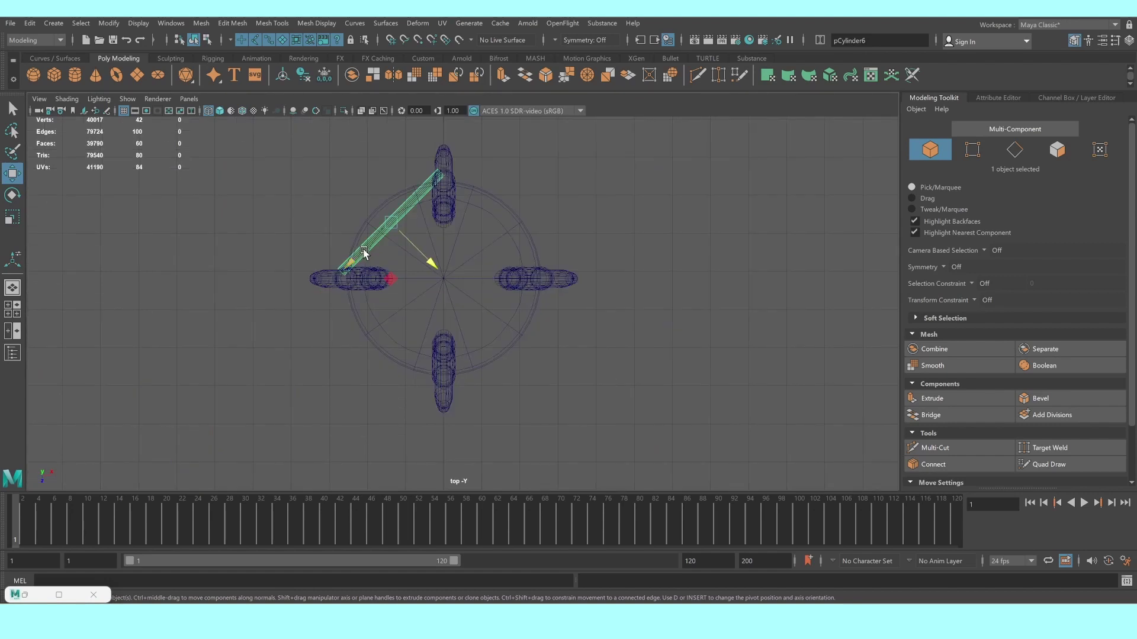
# Place the crossbar's pivot at the seat centre
pyautogui.press('Insert')
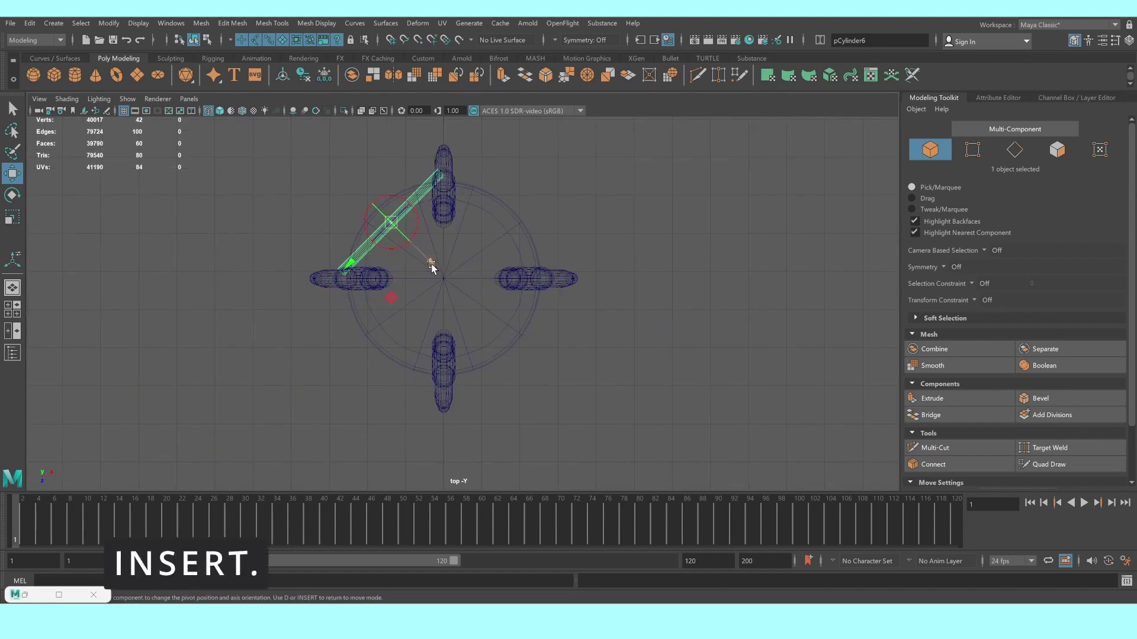
pyautogui.moveTo(431, 264); pyautogui.dragTo(485, 313)
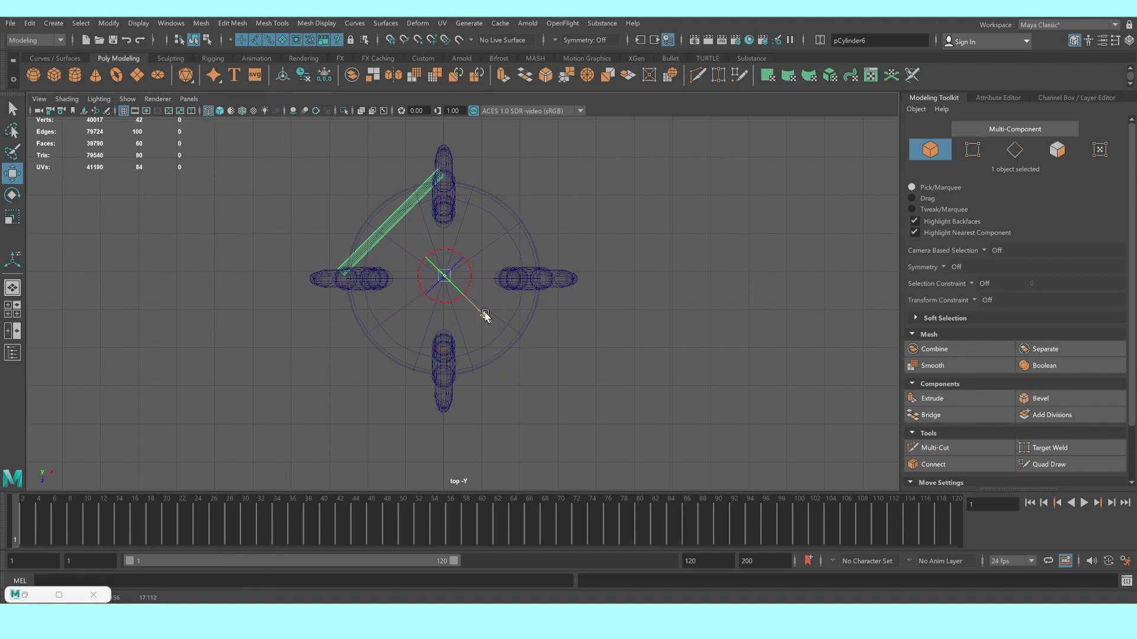
pyautogui.press('Insert')
pyautogui.press('e')
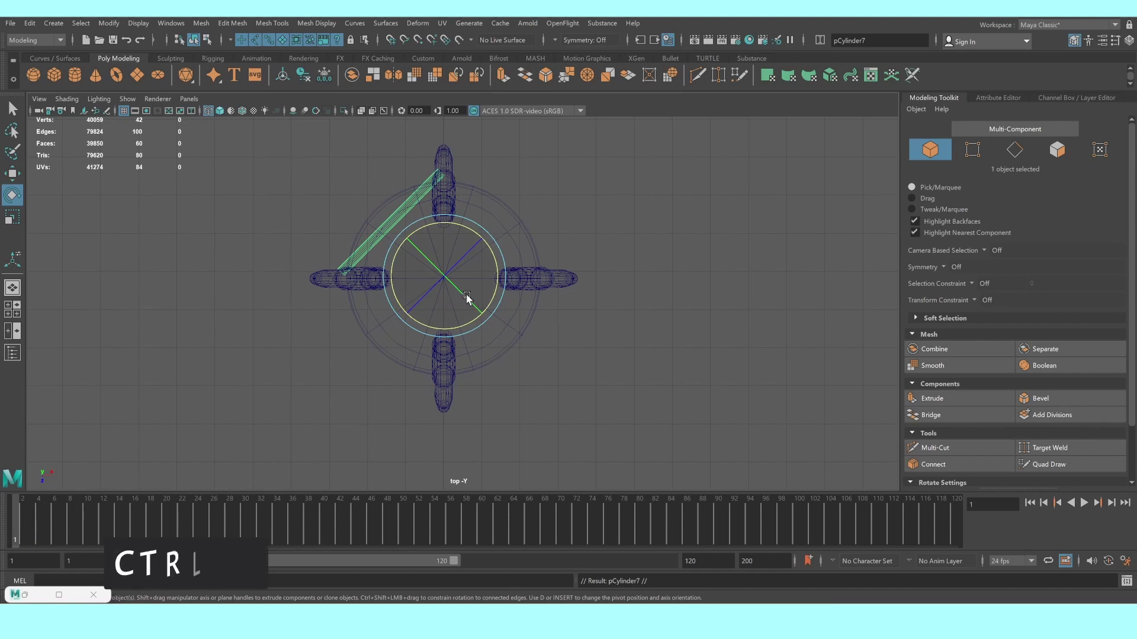
# Duplicate the crossbar three times, turning each copy 90° into the next gap between legs
pyautogui.hotkey('ctrl', 'd')
pyautogui.moveTo(395, 282); pyautogui.dragTo(426, 321)
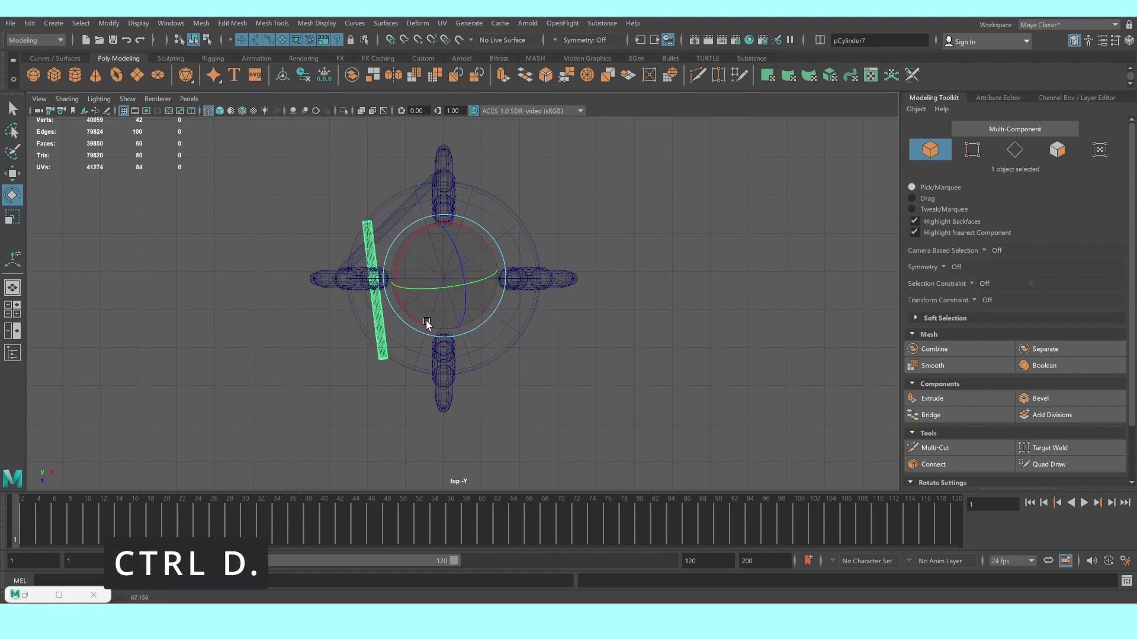
pyautogui.hotkey('ctrl', 'z')
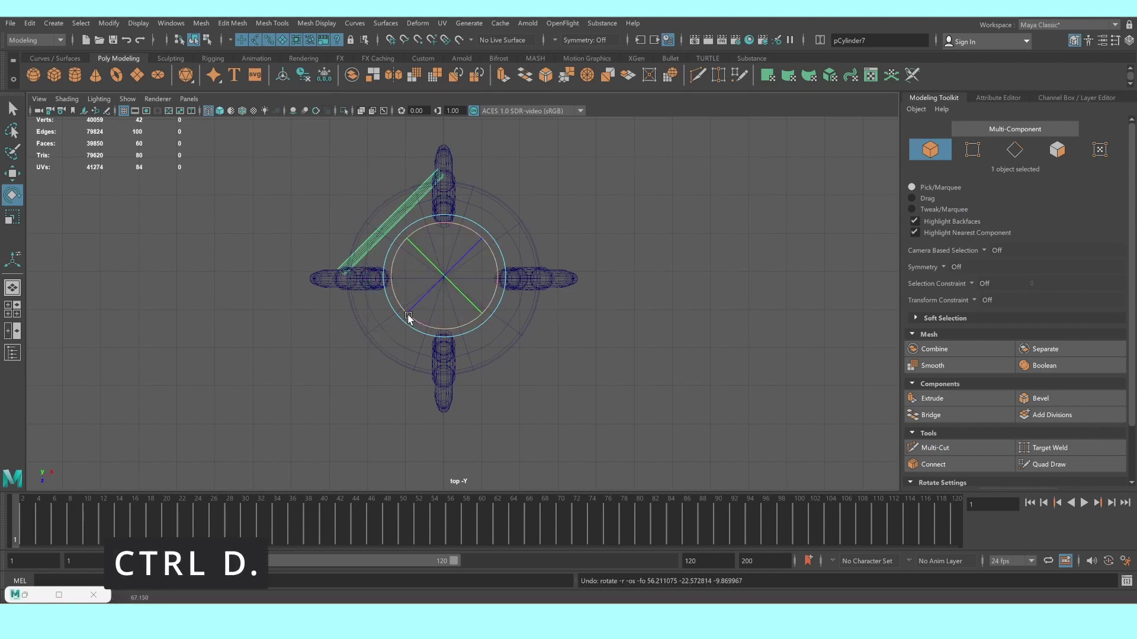
pyautogui.moveTo(423, 324); pyautogui.dragTo(458, 328)
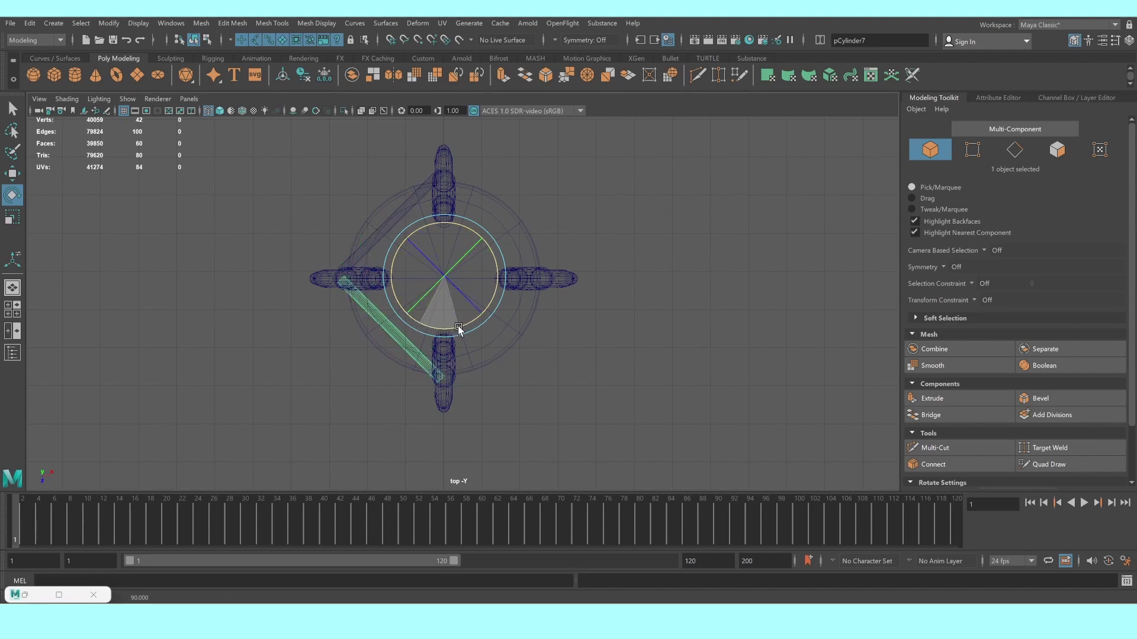
pyautogui.hotkey('ctrl', 'd')
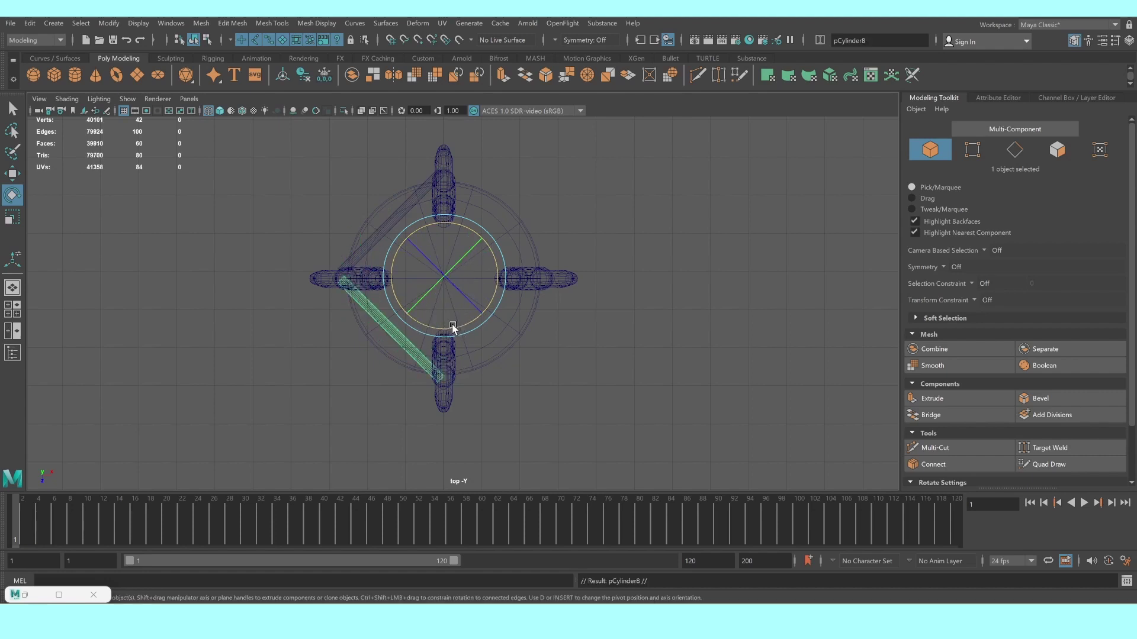
pyautogui.moveTo(452, 327); pyautogui.dragTo(488, 312)
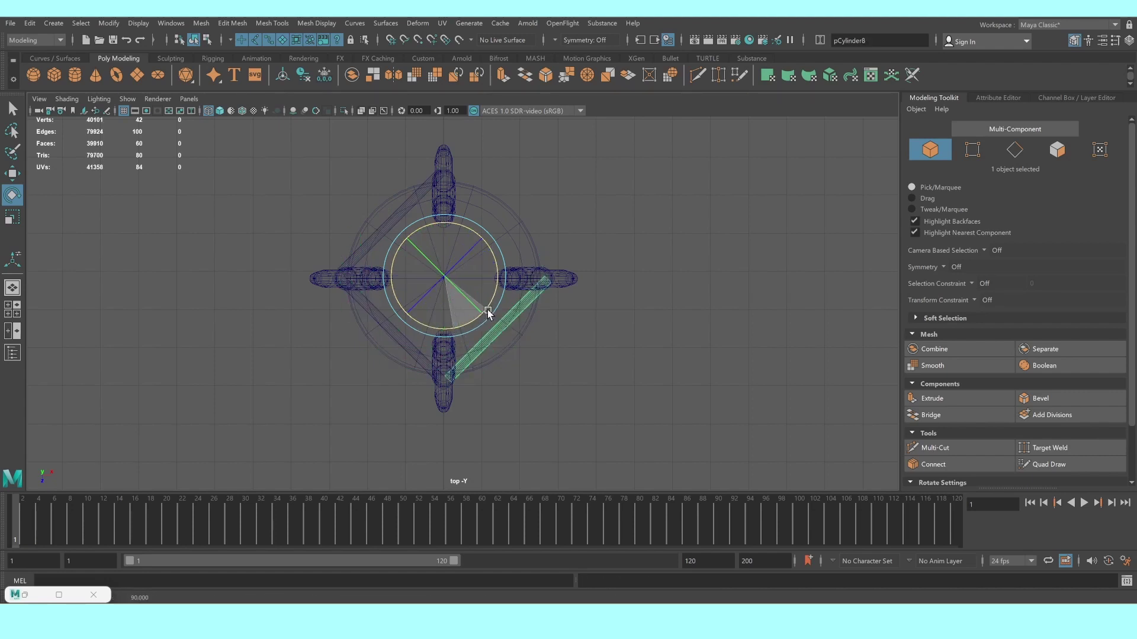
pyautogui.hotkey('ctrl', 'd')
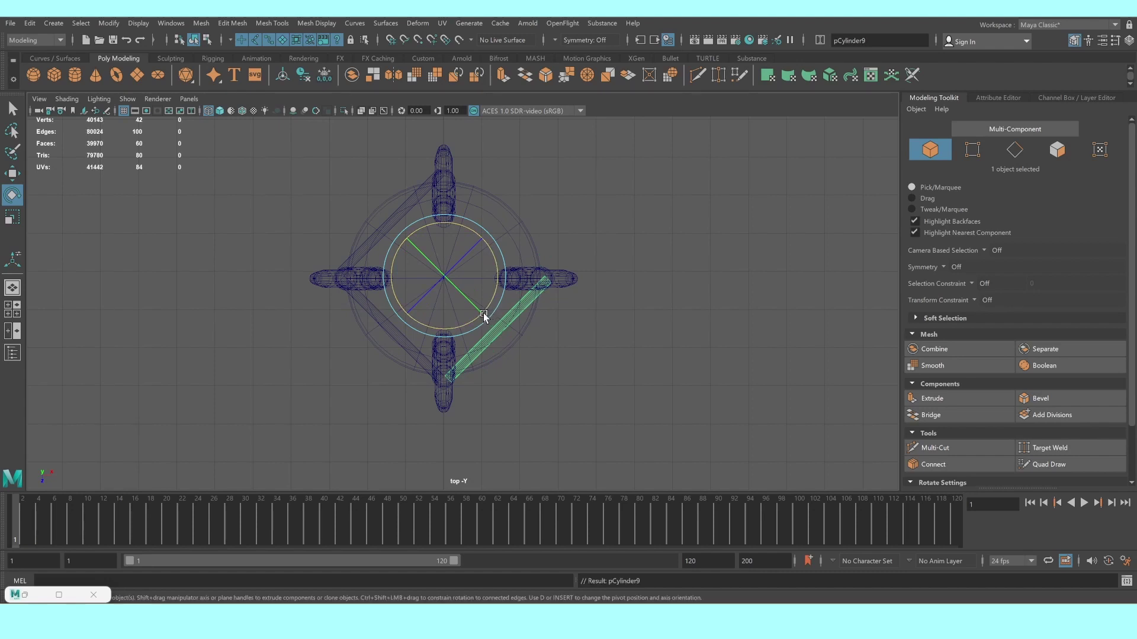
pyautogui.moveTo(483, 312); pyautogui.dragTo(500, 283)
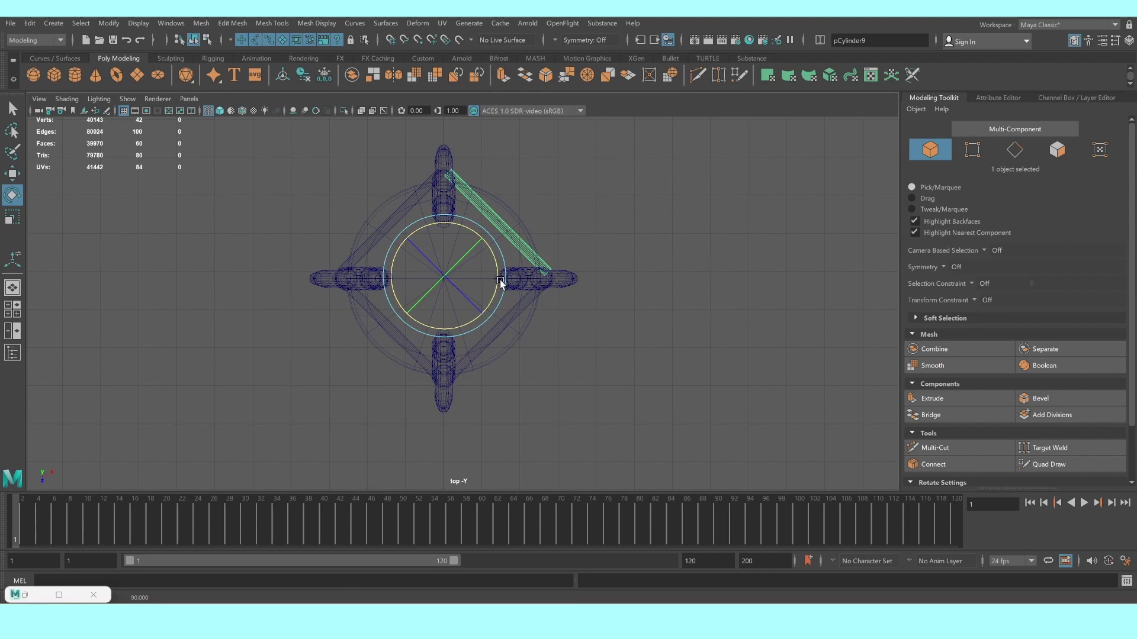
pyautogui.press('space')
pyautogui.press('space')
# Marquee-select all stool parts and group them with Ctrl+G
pyautogui.click(551, 355)
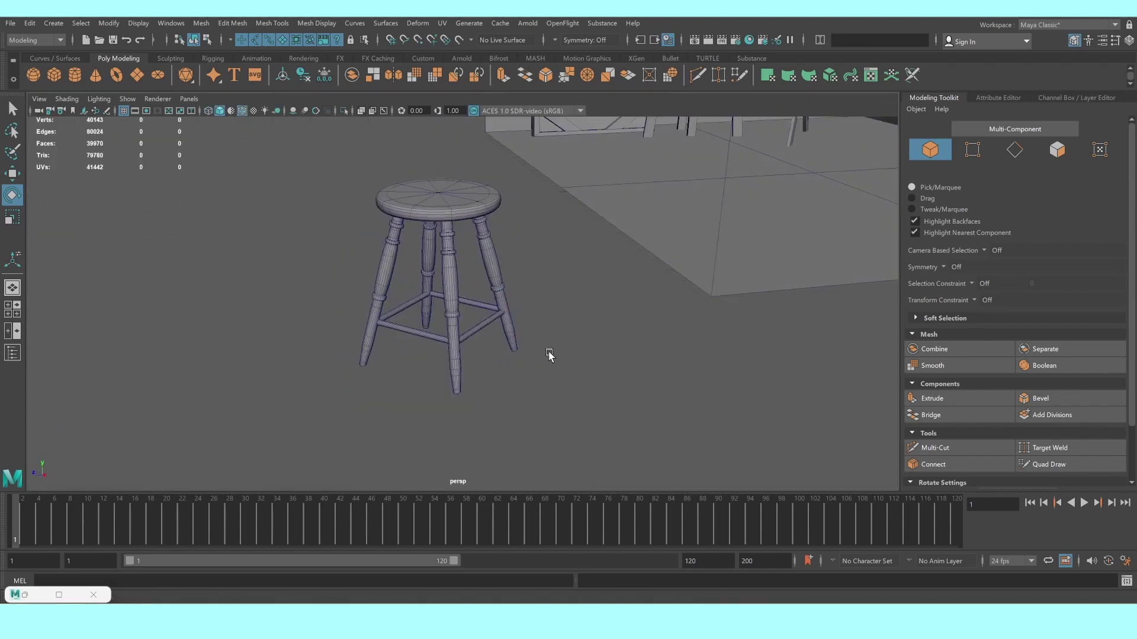
pyautogui.keyDown('alt'); pyautogui.moveTo(500, 350); pyautogui.dragTo(430, 330); pyautogui.keyUp('alt')
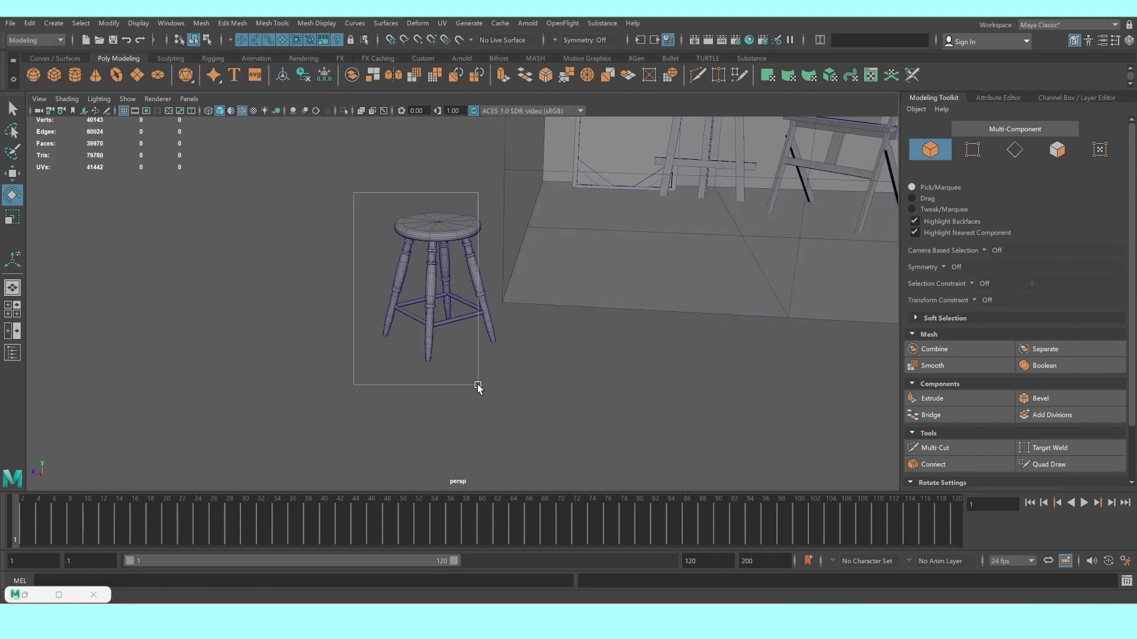
pyautogui.moveTo(357, 195); pyautogui.dragTo(477, 386)
pyautogui.hotkey('ctrl', 'g')
pyautogui.press('w')
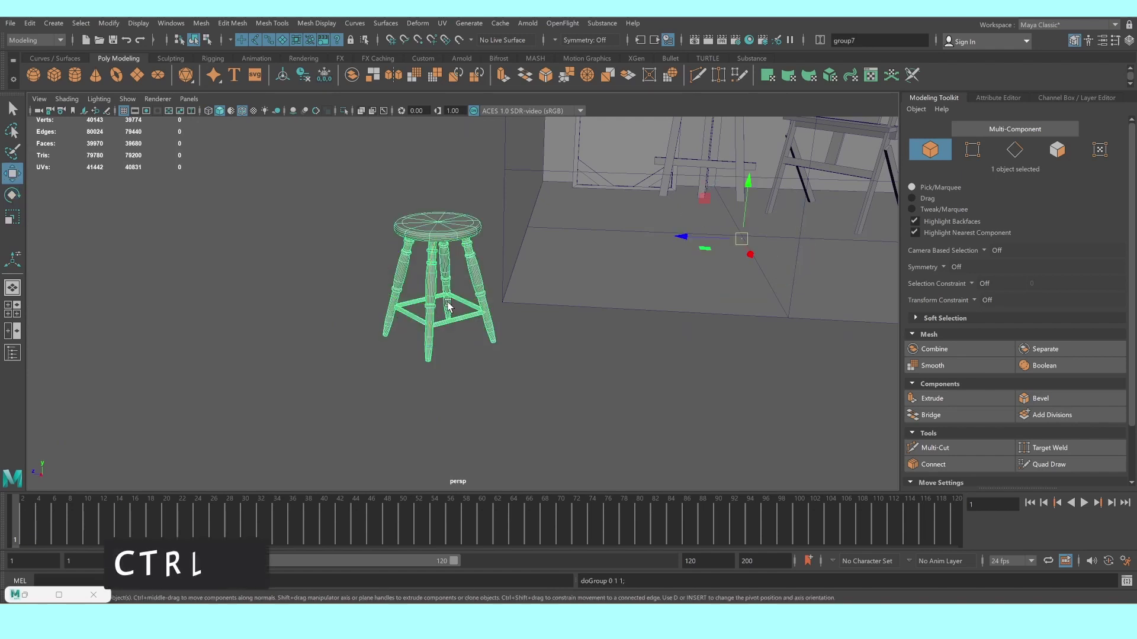
# Move the grouped stool into the room, shrink it, and set it on the floor beside the easels
pyautogui.press('space')
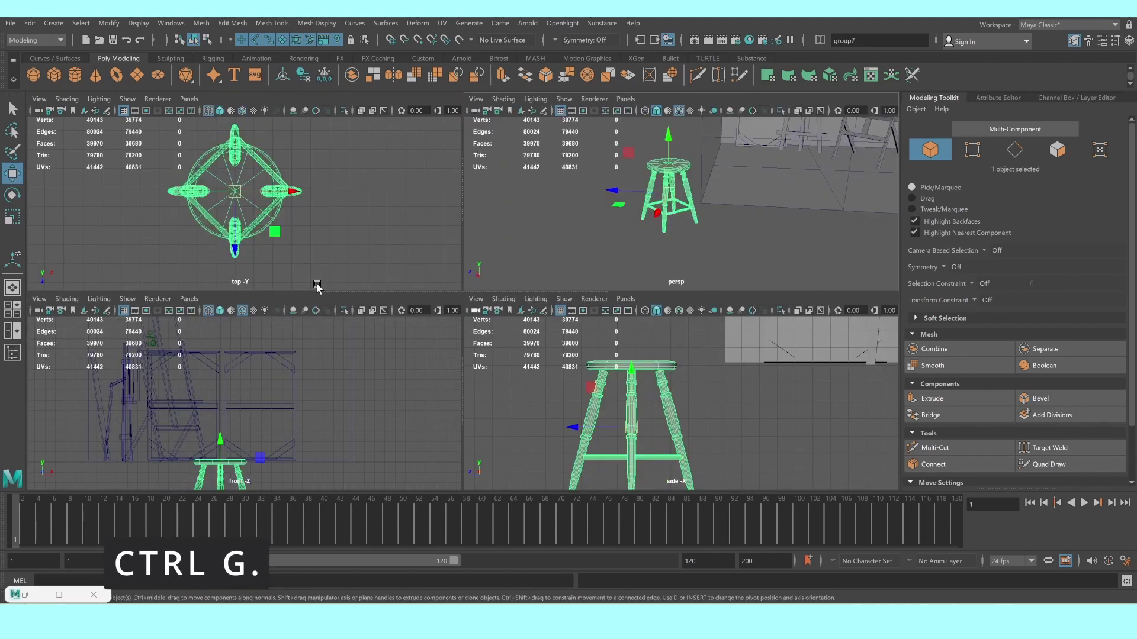
pyautogui.press('space')
pyautogui.scroll(-5, 379, 248)
pyautogui.scroll(-2, 447, 255)
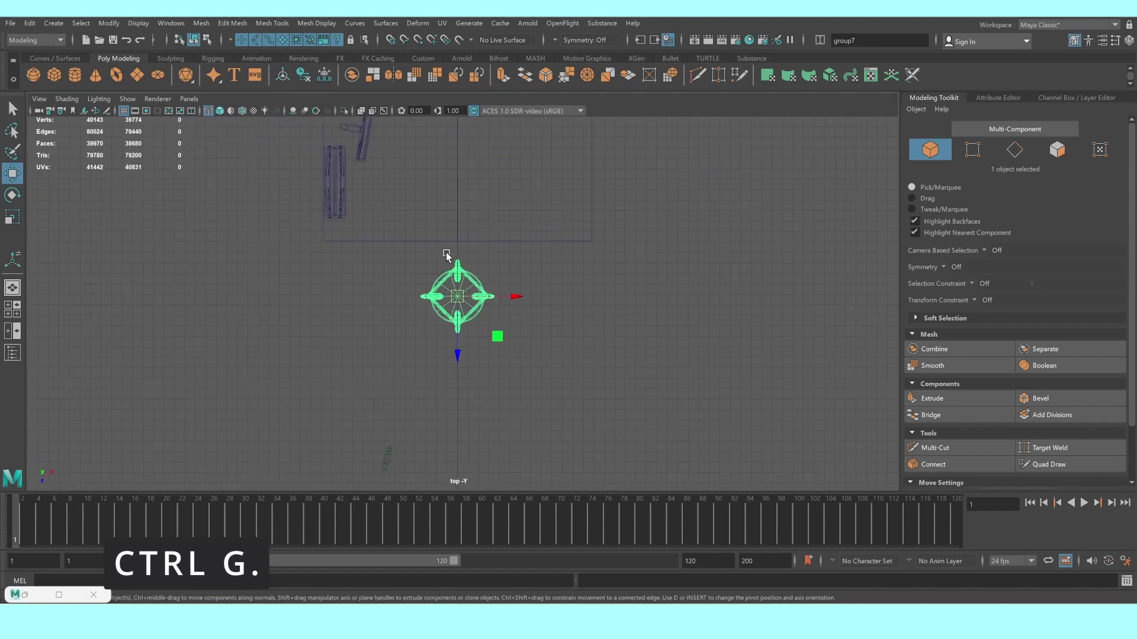
pyautogui.moveTo(460, 358); pyautogui.dragTo(453, 212)
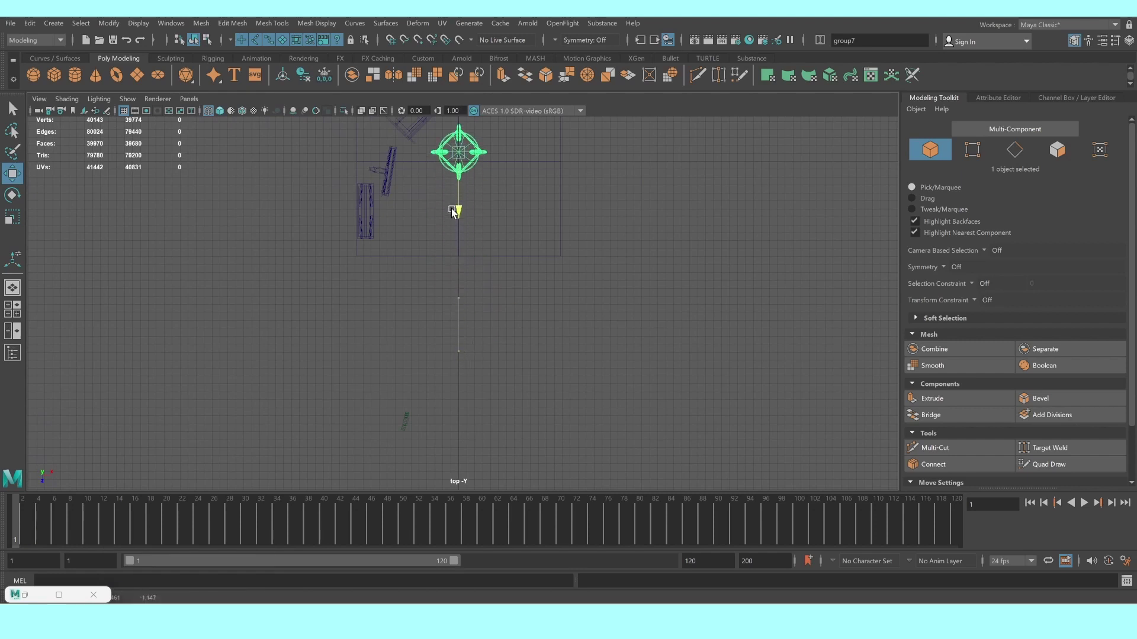
pyautogui.press('space')
pyautogui.press('space')
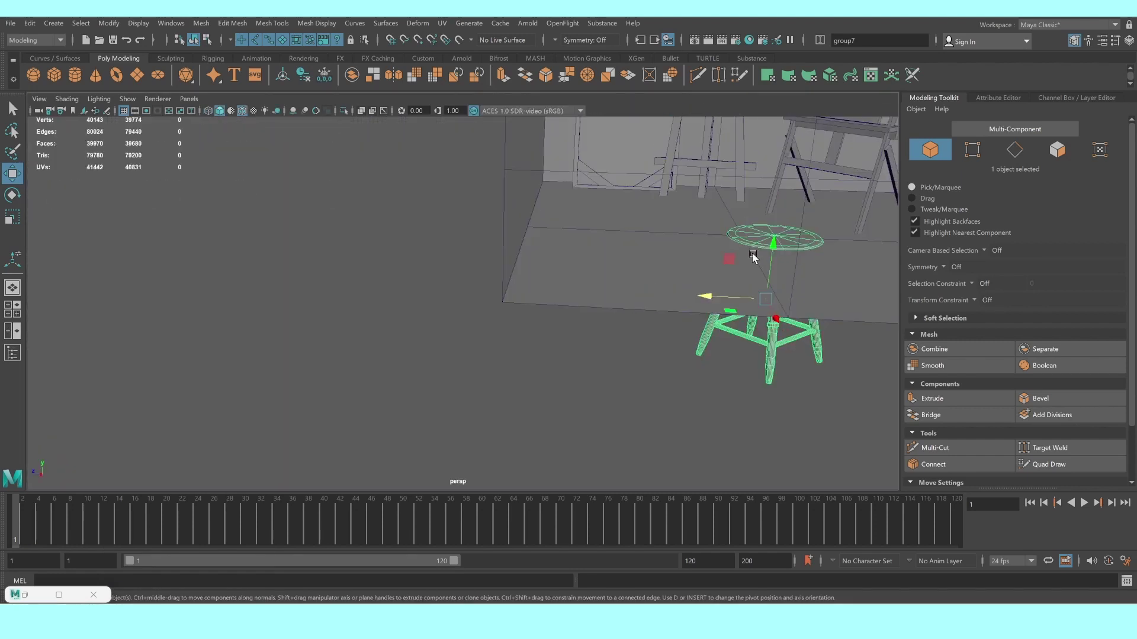
pyautogui.moveTo(735, 275)
pyautogui.keyDown('alt'); pyautogui.mouseDown()
pyautogui.moveTo(642, 343)
pyautogui.moveTo(683, 240)
pyautogui.moveTo(609, 363)
pyautogui.moveTo(496, 360)
pyautogui.moveTo(508, 342)
pyautogui.moveTo(458, 339)
pyautogui.mouseUp(); pyautogui.keyUp('alt')
pyautogui.press('r')
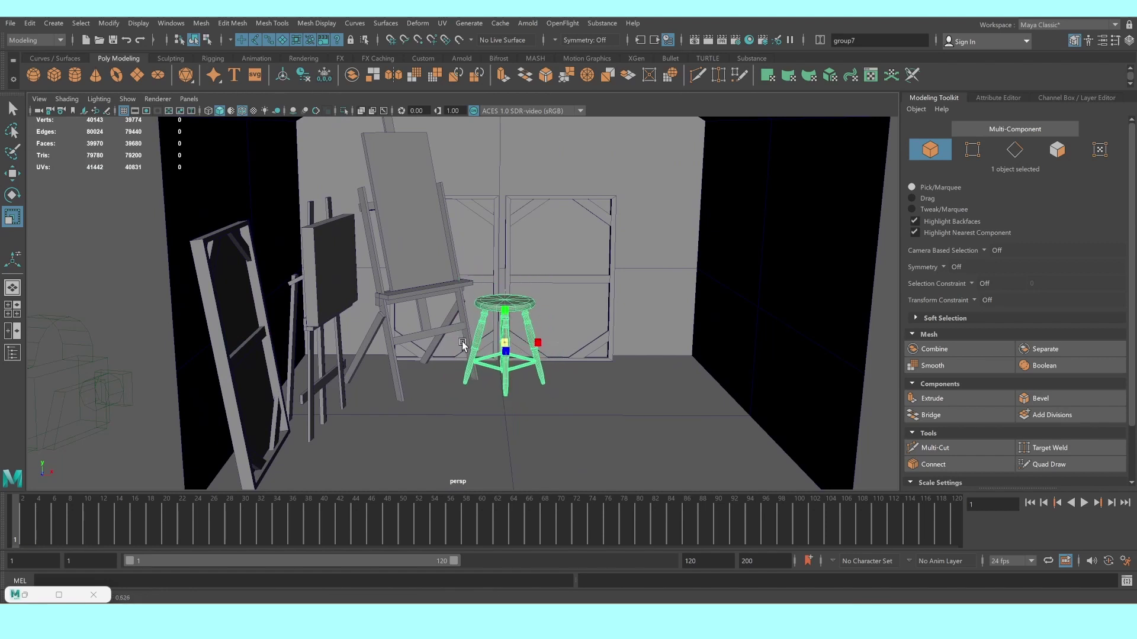
pyautogui.press('w')
pyautogui.moveTo(504, 296); pyautogui.dragTo(509, 315)
pyautogui.moveTo(543, 380); pyautogui.dragTo(521, 374)
# Deselect the stool and orbit out to a high view above the scene
pyautogui.scroll(-3, 484, 385)
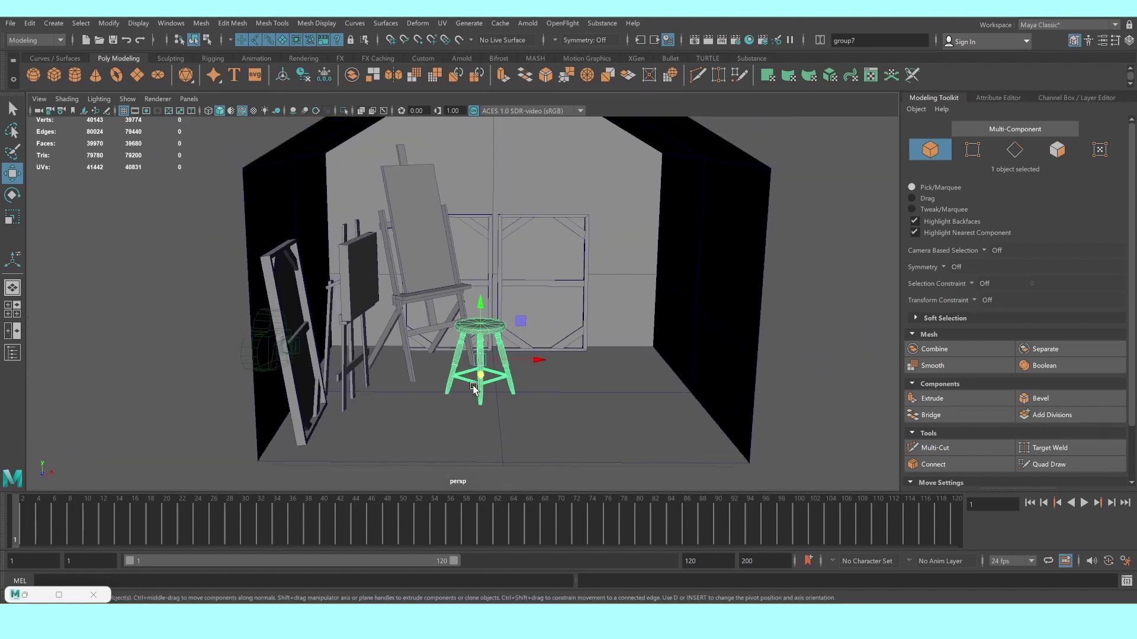
pyautogui.click(817, 368)
pyautogui.scroll(2, 671, 363)
pyautogui.scroll(-3, 669, 363)
pyautogui.keyDown('alt'); pyautogui.moveTo(667, 363); pyautogui.dragTo(634, 359); pyautogui.keyUp('alt')
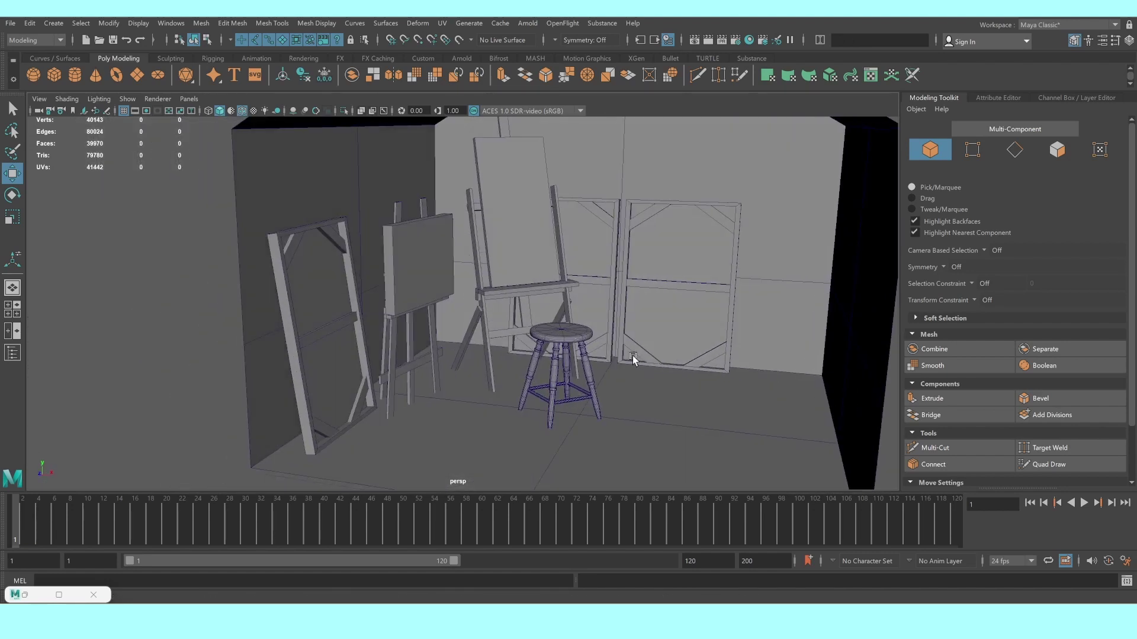
pyautogui.keyDown('shift'); pyautogui.moveTo(633, 359); pyautogui.dragTo(615, 338, button='right'); pyautogui.keyUp('shift')
pyautogui.moveTo(616, 337)
pyautogui.keyDown('alt'); pyautogui.mouseDown()
pyautogui.moveTo(486, 360)
pyautogui.moveTo(467, 450)
pyautogui.mouseUp(); pyautogui.keyUp('alt')
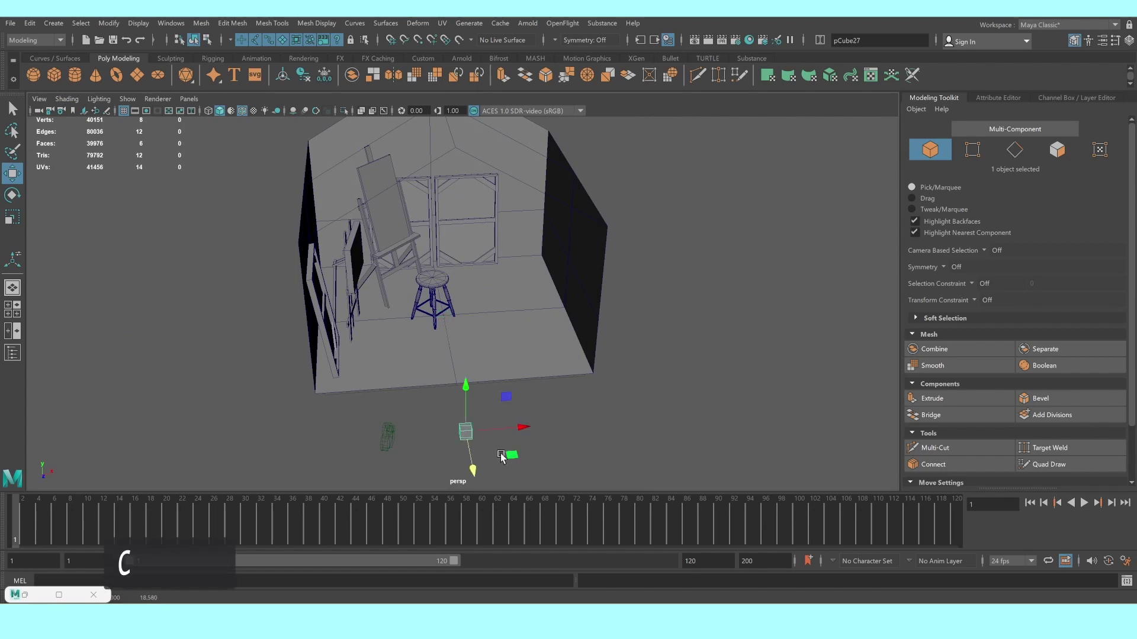
# Move the new cube forward and scale its X, Y and Z axes into a long, flat plank
pyautogui.scroll(3, 474, 438)
pyautogui.moveTo(488, 361); pyautogui.dragTo(534, 444)
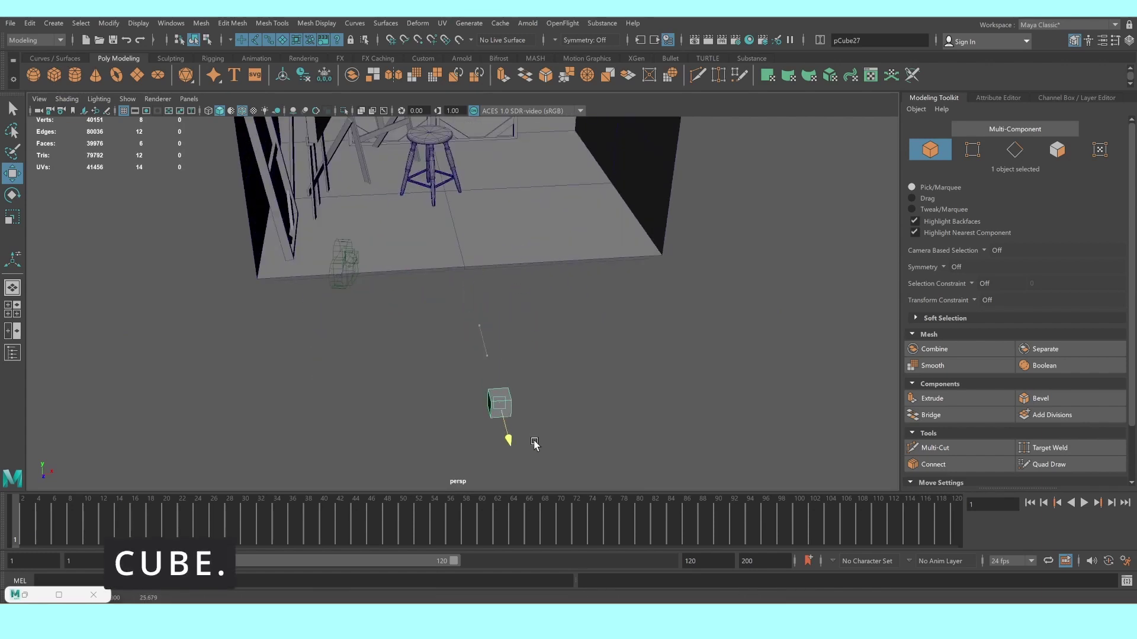
pyautogui.press('r')
pyautogui.click(500, 361)
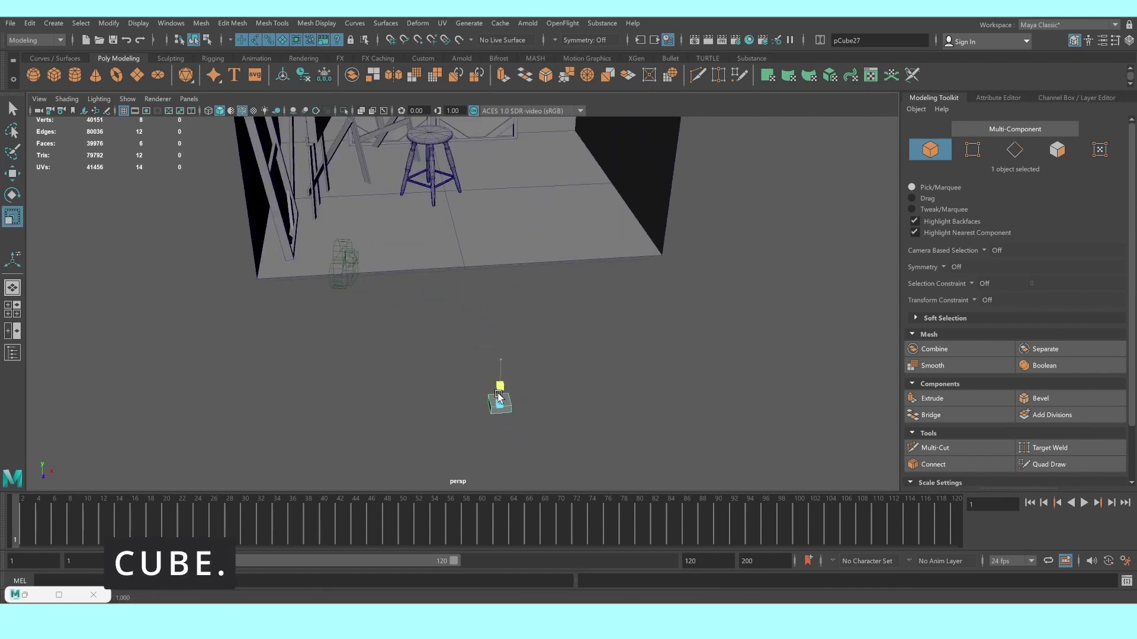
pyautogui.moveTo(570, 401); pyautogui.dragTo(888, 380)
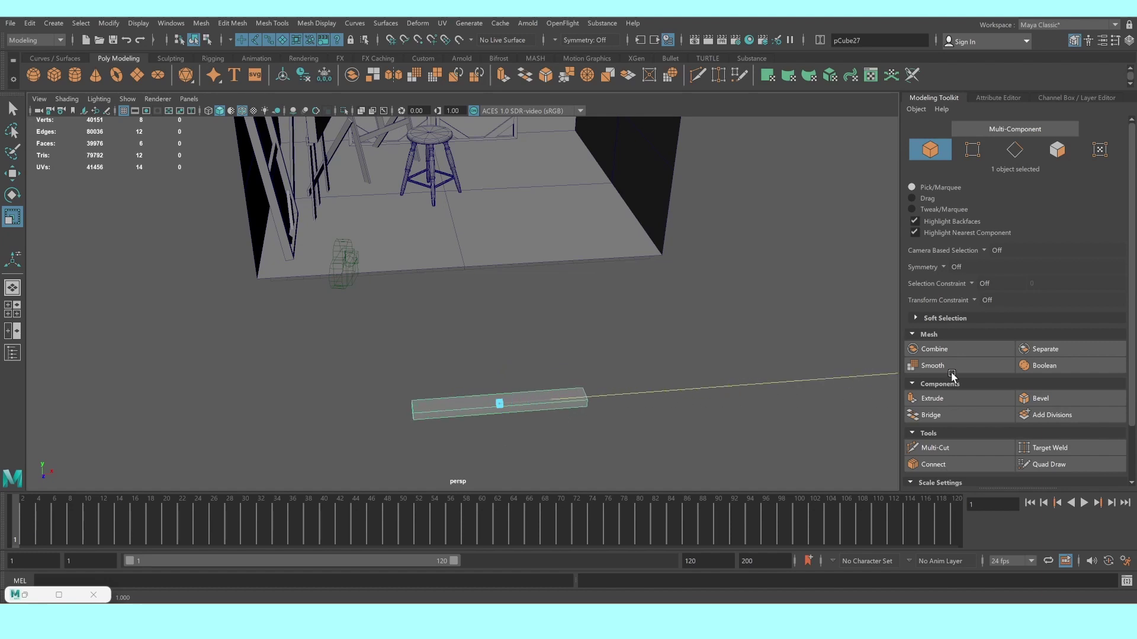
pyautogui.keyDown('alt'); pyautogui.moveTo(447, 459); pyautogui.dragTo(627, 393); pyautogui.keyUp('alt')
pyautogui.moveTo(664, 355); pyautogui.dragTo(879, 402)
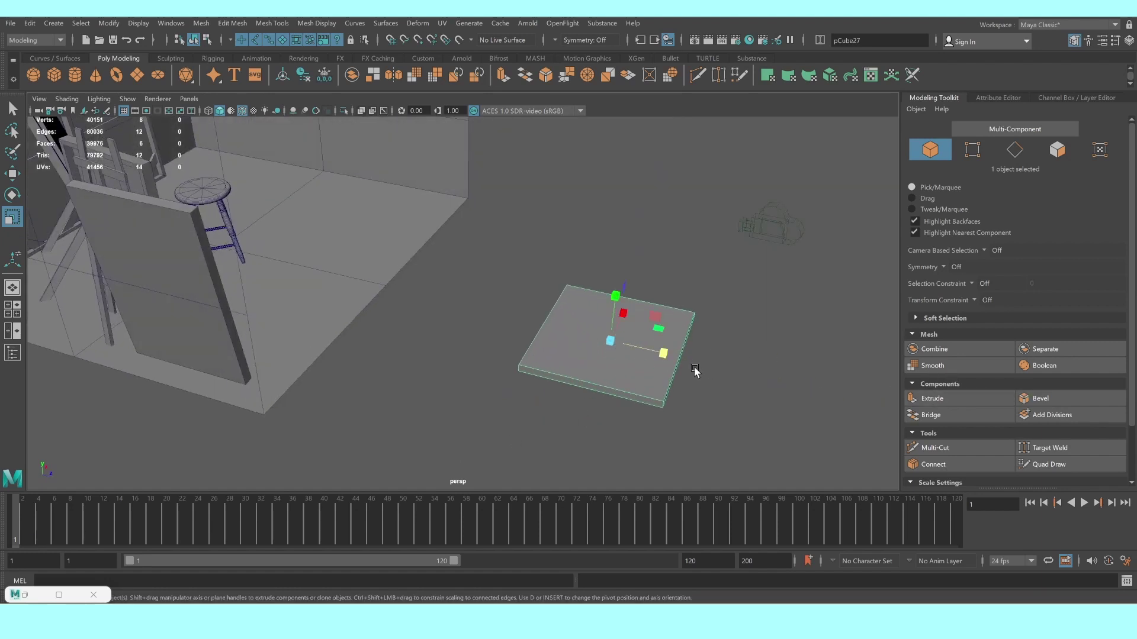
pyautogui.moveTo(678, 363)
pyautogui.mouseDown()
pyautogui.moveTo(713, 371)
pyautogui.moveTo(664, 339)
pyautogui.mouseUp()
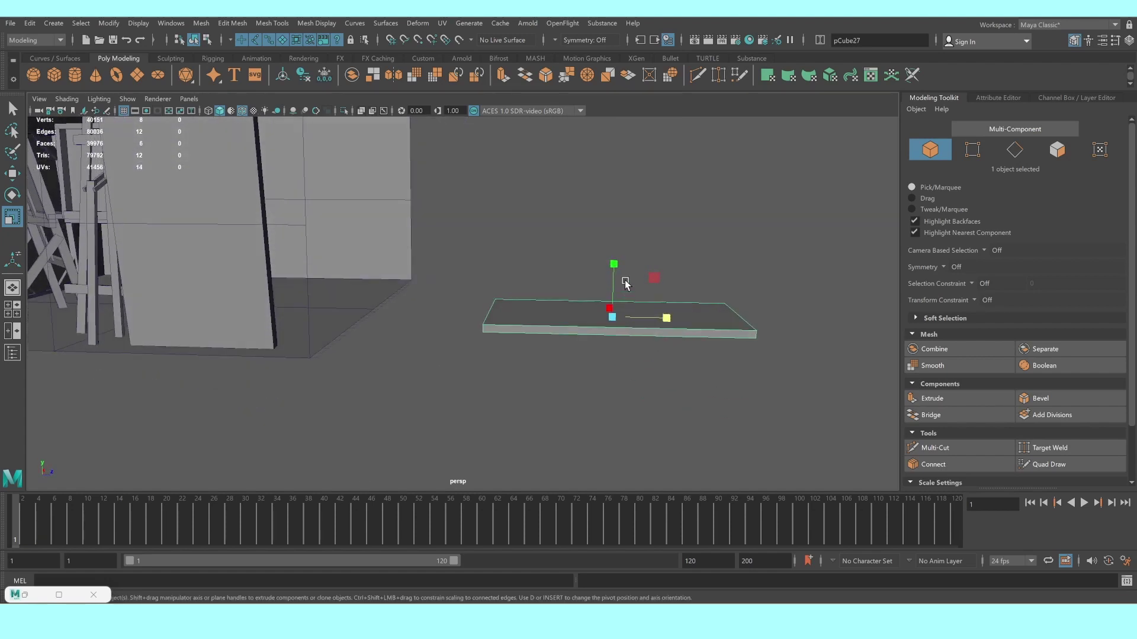
pyautogui.moveTo(615, 264)
pyautogui.mouseDown()
pyautogui.moveTo(617, 233)
pyautogui.moveTo(573, 379)
pyautogui.moveTo(508, 412)
pyautogui.moveTo(482, 325)
pyautogui.moveTo(476, 358)
pyautogui.moveTo(552, 342)
pyautogui.mouseUp()
# Duplicate the plank and slide the copy along X as a third plank beside the others
pyautogui.press('w')
pyautogui.hotkey('ctrl', 'd')
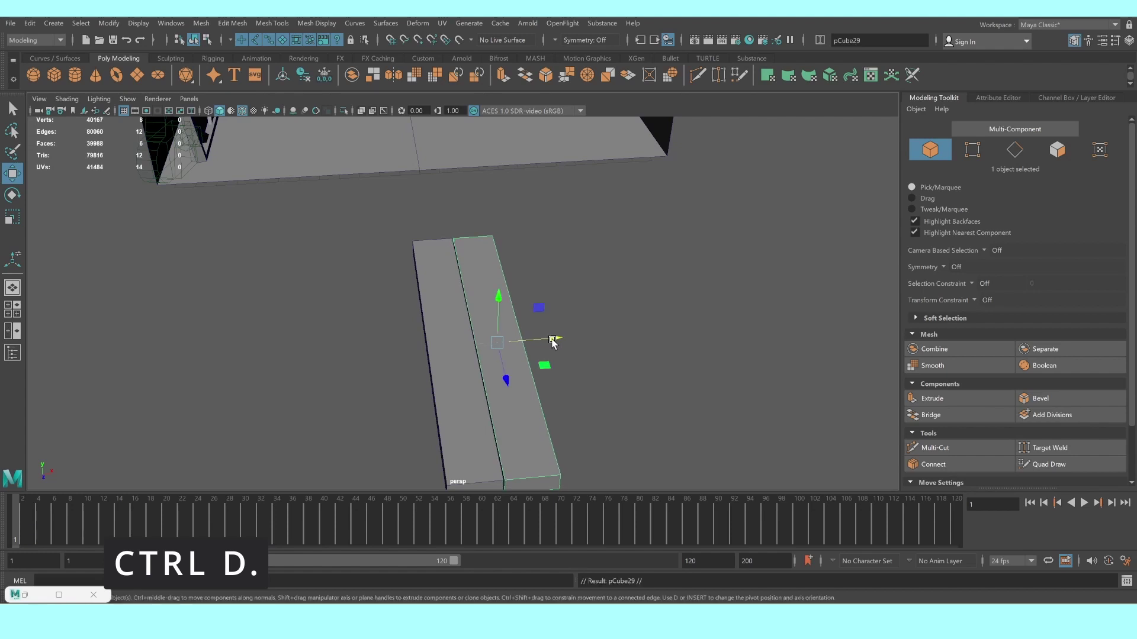
pyautogui.hotkey('ctrl', 'd')
pyautogui.moveTo(553, 342)
pyautogui.mouseDown()
pyautogui.moveTo(599, 342)
pyautogui.moveTo(644, 368)
pyautogui.moveTo(600, 398)
pyautogui.moveTo(545, 410)
pyautogui.moveTo(553, 396)
pyautogui.mouseUp()
pyautogui.click(655, 345)
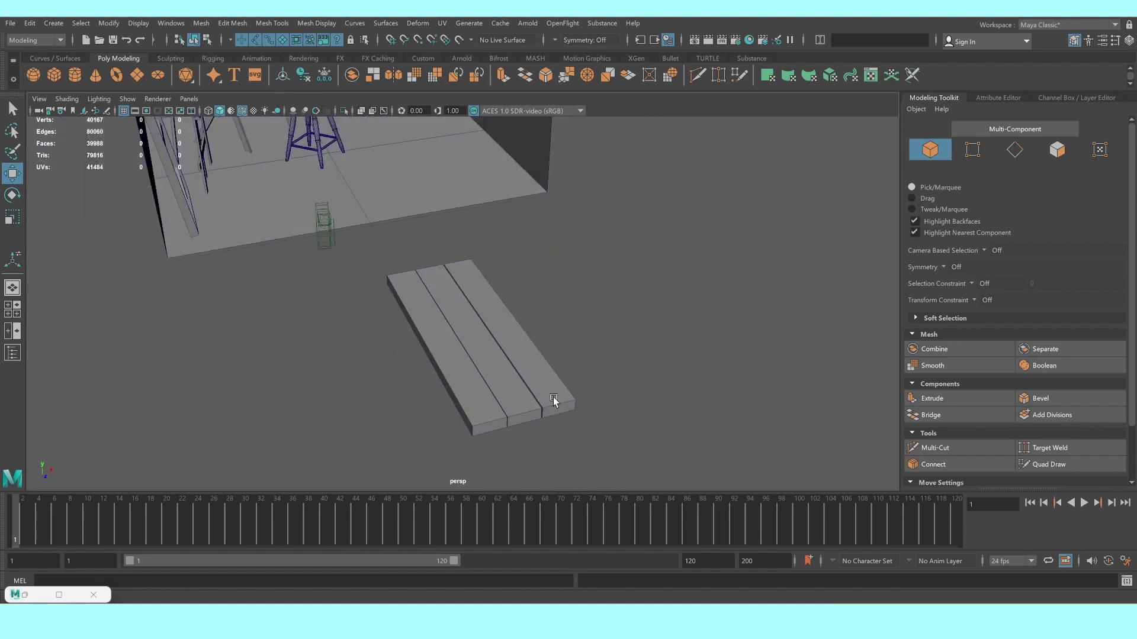
pyautogui.click(534, 353)
pyautogui.moveTo(529, 355)
pyautogui.keyDown('alt'); pyautogui.mouseDown()
pyautogui.moveTo(533, 406)
pyautogui.moveTo(472, 422)
pyautogui.moveTo(645, 413)
pyautogui.moveTo(568, 400)
pyautogui.moveTo(608, 413)
pyautogui.mouseUp(); pyautogui.keyUp('alt')
# Duplicate the rightmost plank as a fourth, undoing an accidental raise of the copy
pyautogui.hotkey('shift', 'd')
pyautogui.scroll(5, 584, 403)
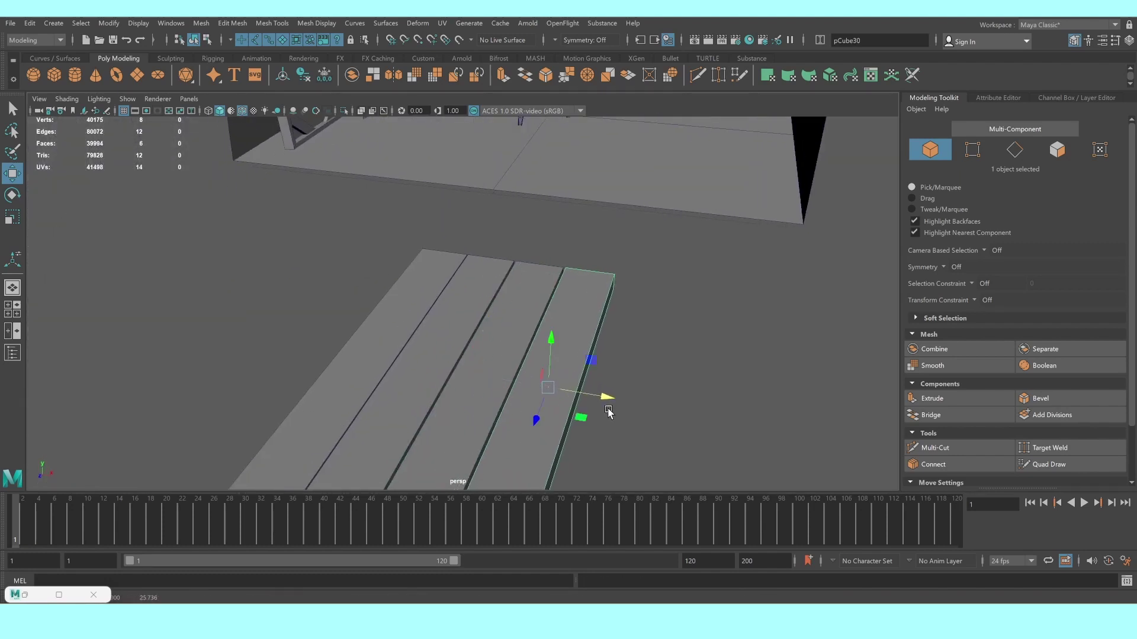
pyautogui.scroll(-3, 609, 413)
pyautogui.scroll(-2, 552, 347)
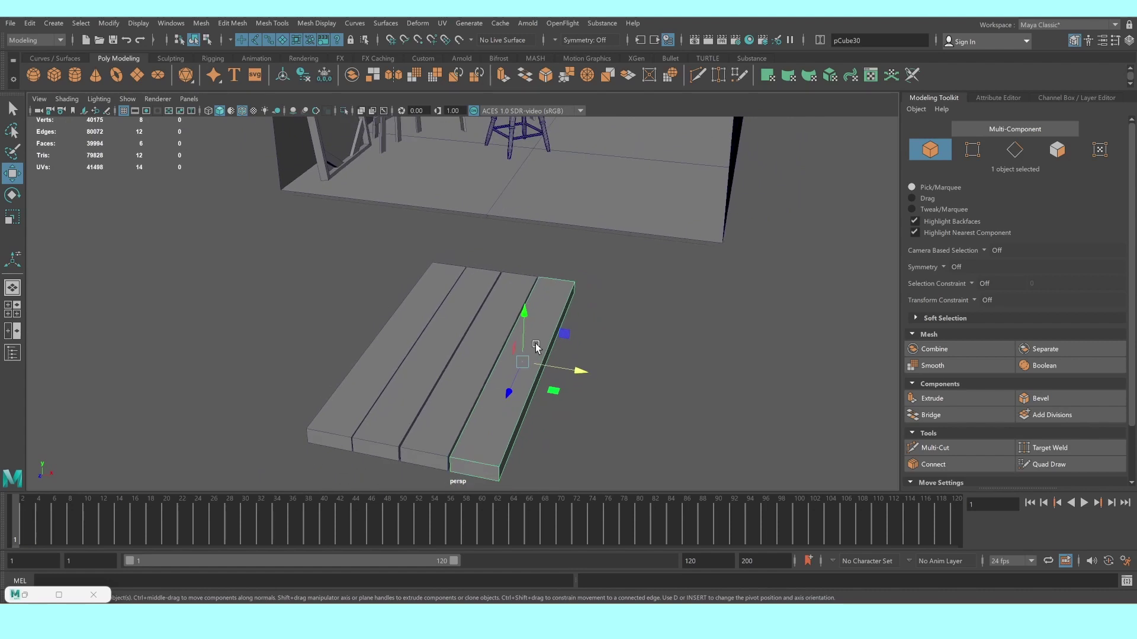
pyautogui.scroll(-1, 537, 350)
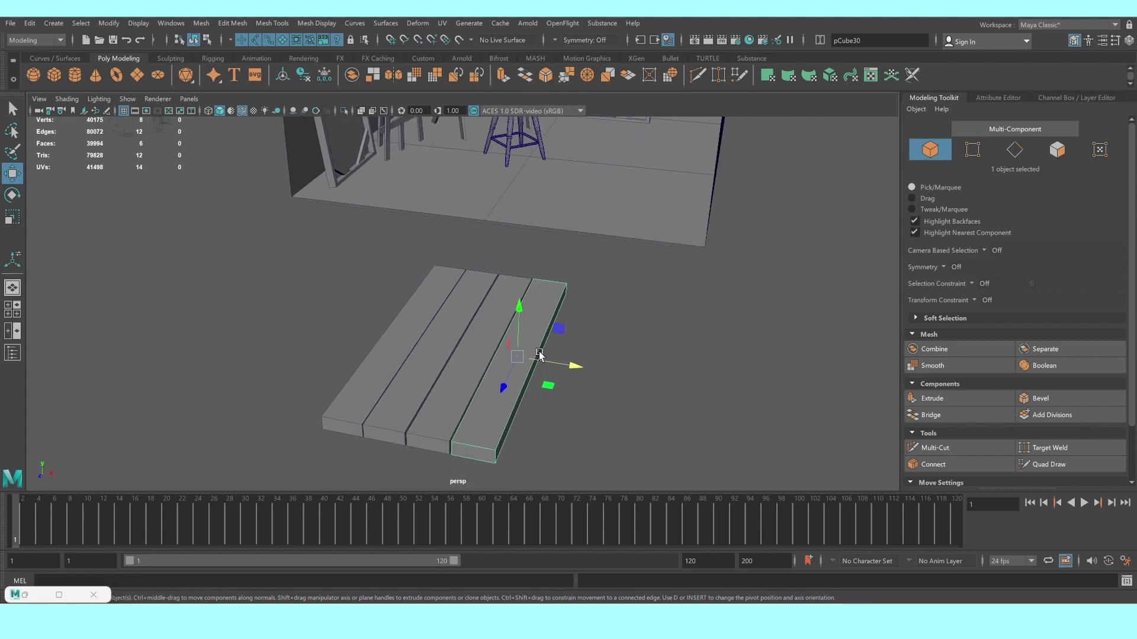
pyautogui.moveTo(459, 336)
pyautogui.keyDown('alt'); pyautogui.mouseDown()
pyautogui.moveTo(523, 347)
pyautogui.moveTo(563, 300)
pyautogui.moveTo(472, 308)
pyautogui.moveTo(471, 327)
pyautogui.mouseUp(); pyautogui.keyUp('alt')
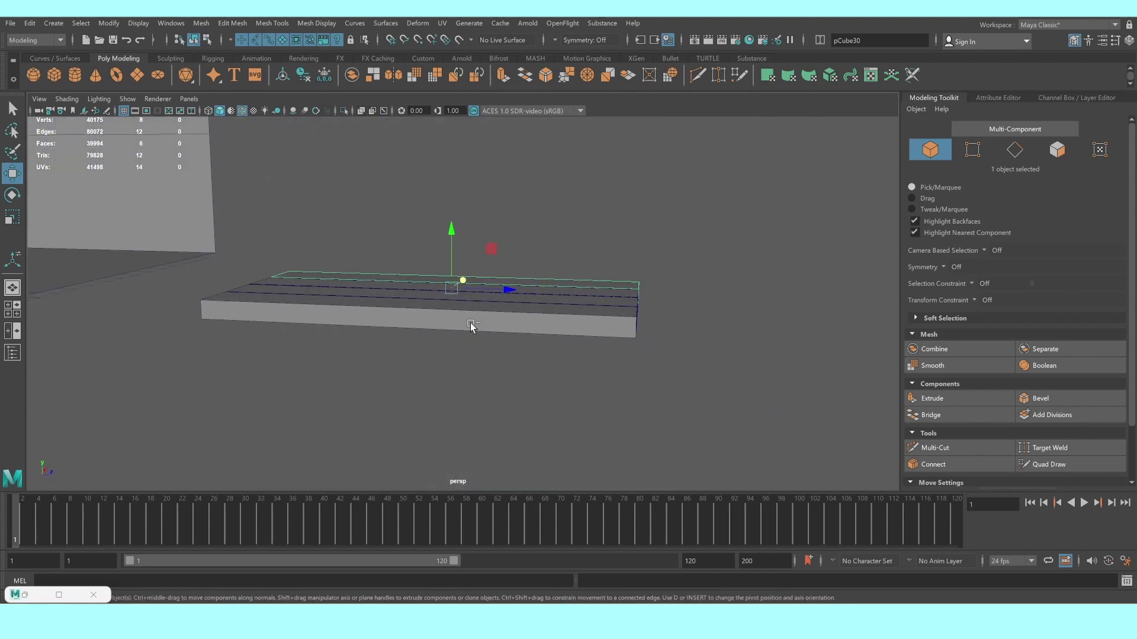
pyautogui.moveTo(458, 244)
pyautogui.mouseDown()
pyautogui.moveTo(458, 209)
pyautogui.moveTo(464, 292)
pyautogui.mouseUp()
pyautogui.hotkey('ctrl', 'z')
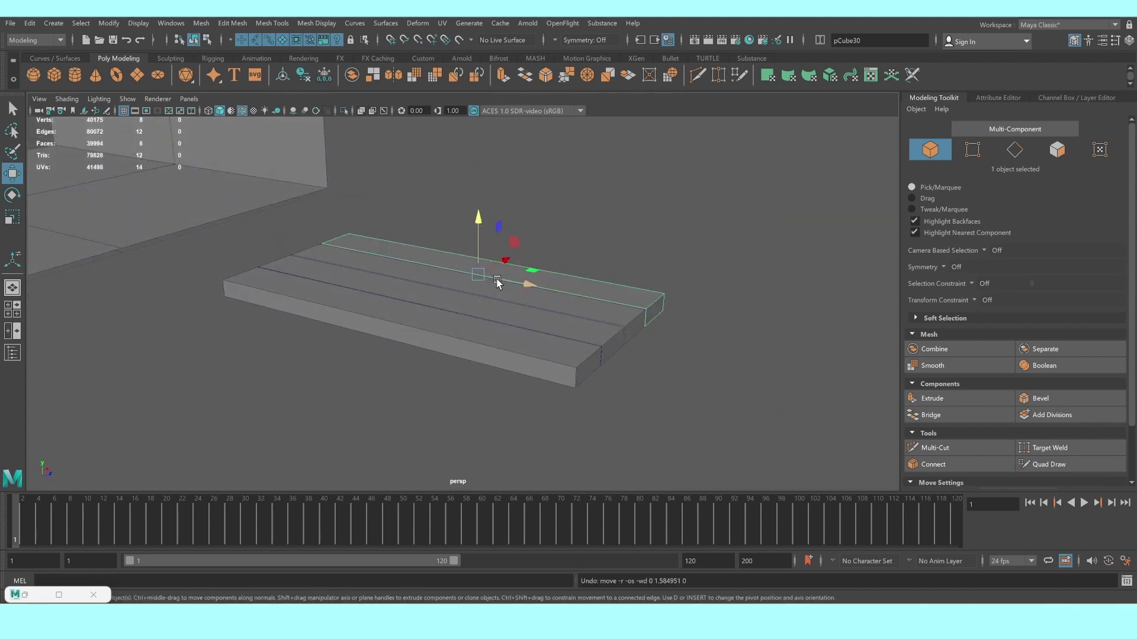
pyautogui.press('space')
pyautogui.press('space')
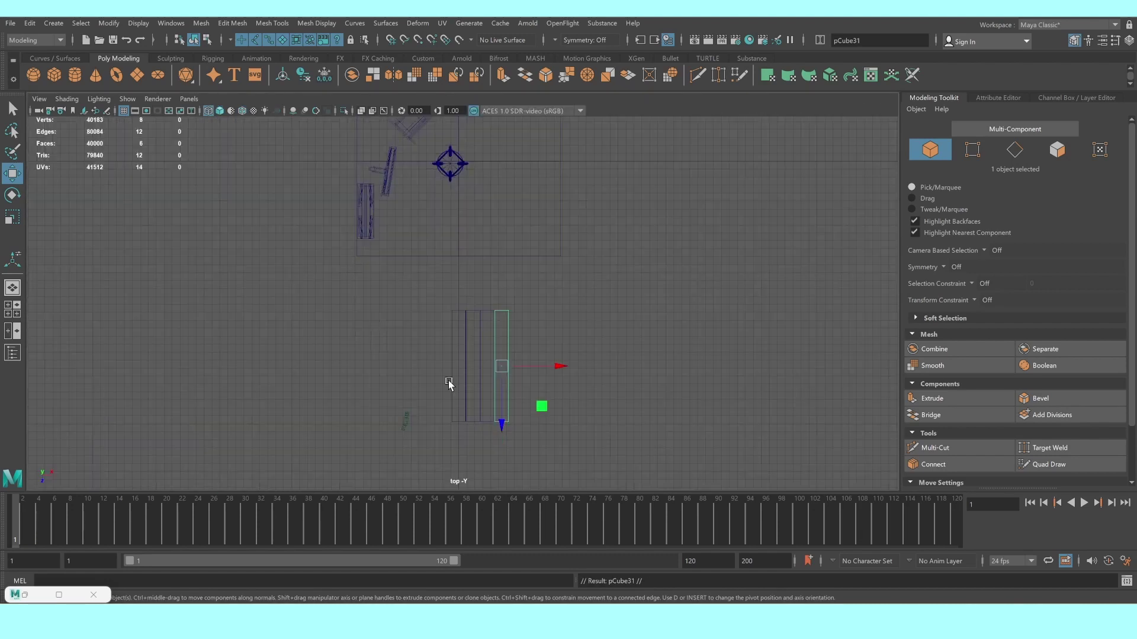
# Duplicate a plank and scale the copy into a narrow crosspiece over the planks
pyautogui.scroll(3, 563, 393)
pyautogui.scroll(3, 502, 335)
pyautogui.scroll(2, 459, 310)
pyautogui.press('r')
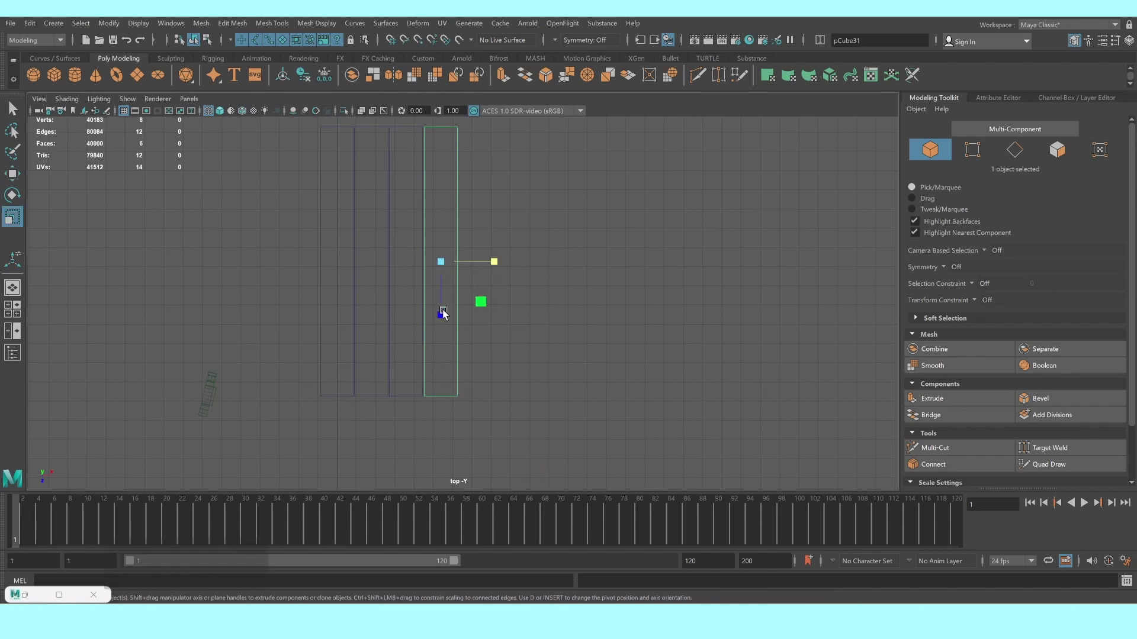
pyautogui.hotkey('ctrl', 'd')
pyautogui.moveTo(441, 297); pyautogui.dragTo(437, 277)
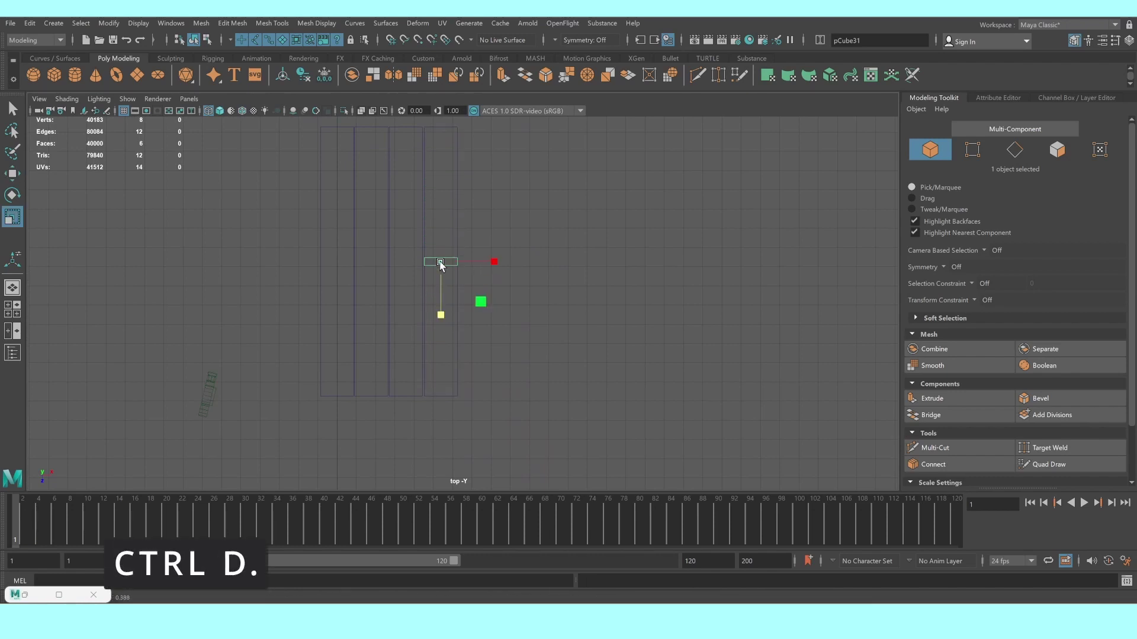
pyautogui.moveTo(635, 265); pyautogui.dragTo(633, 265)
pyautogui.press('w')
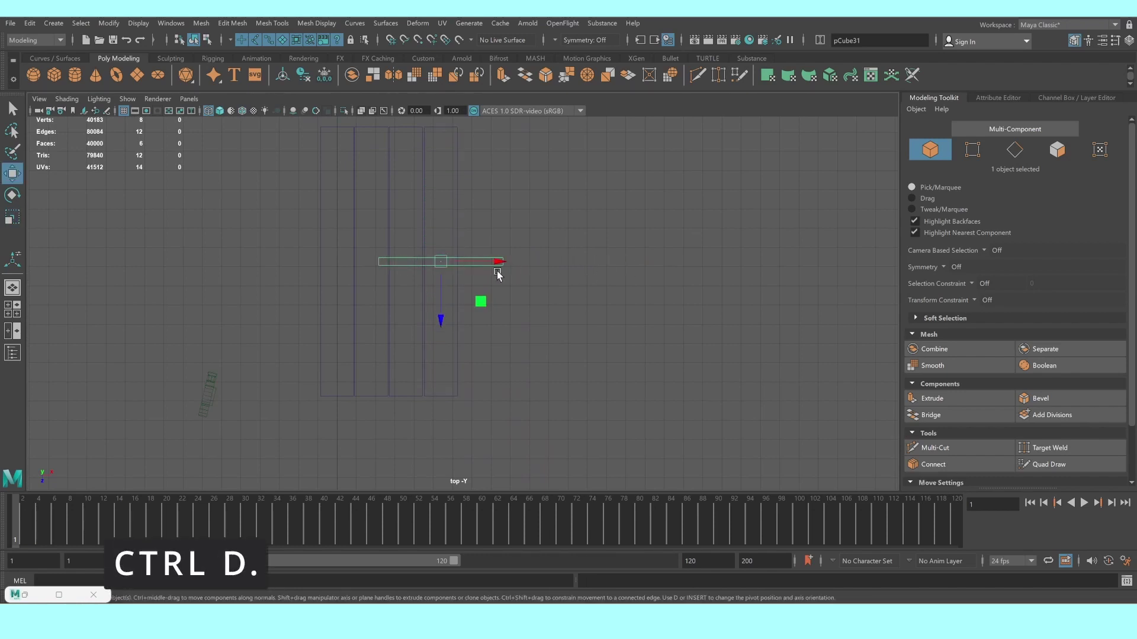
pyautogui.moveTo(498, 267); pyautogui.dragTo(459, 264)
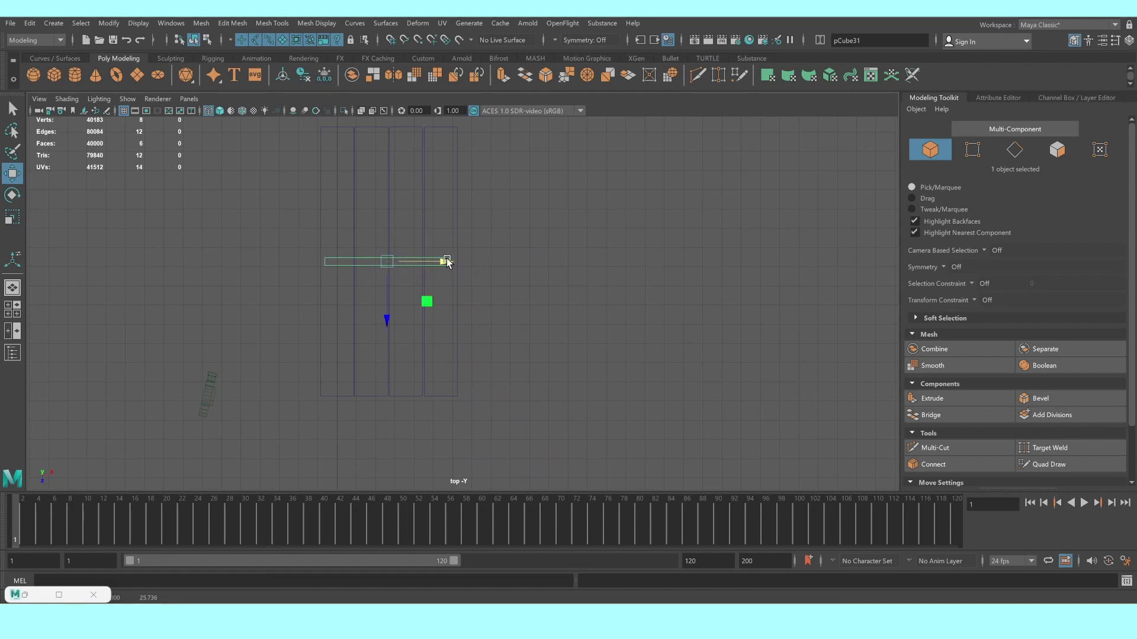
# Stretch the crosspiece further along X and slide it beneath the planks in top view
pyautogui.press('r')
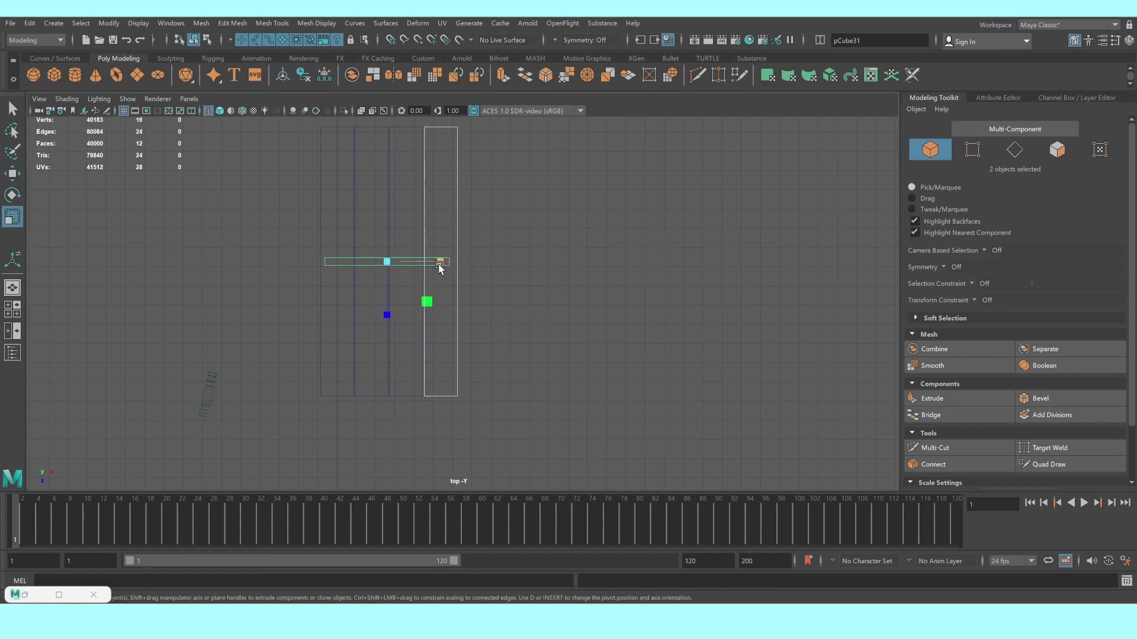
pyautogui.moveTo(455, 261); pyautogui.dragTo(448, 264)
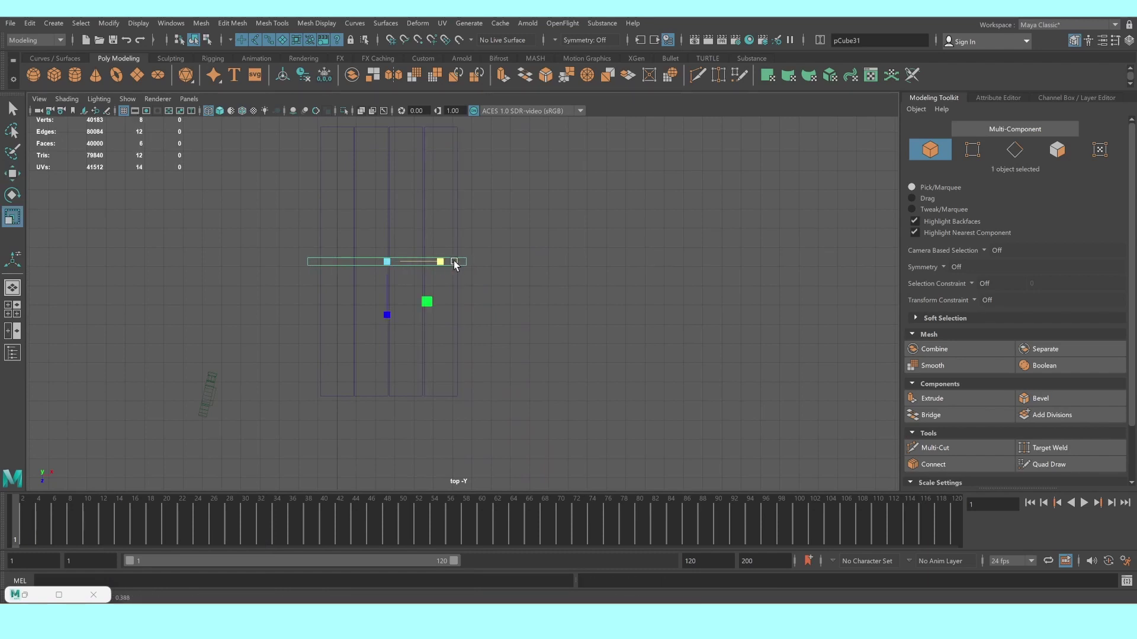
pyautogui.press('w')
pyautogui.moveTo(447, 266); pyautogui.dragTo(450, 265)
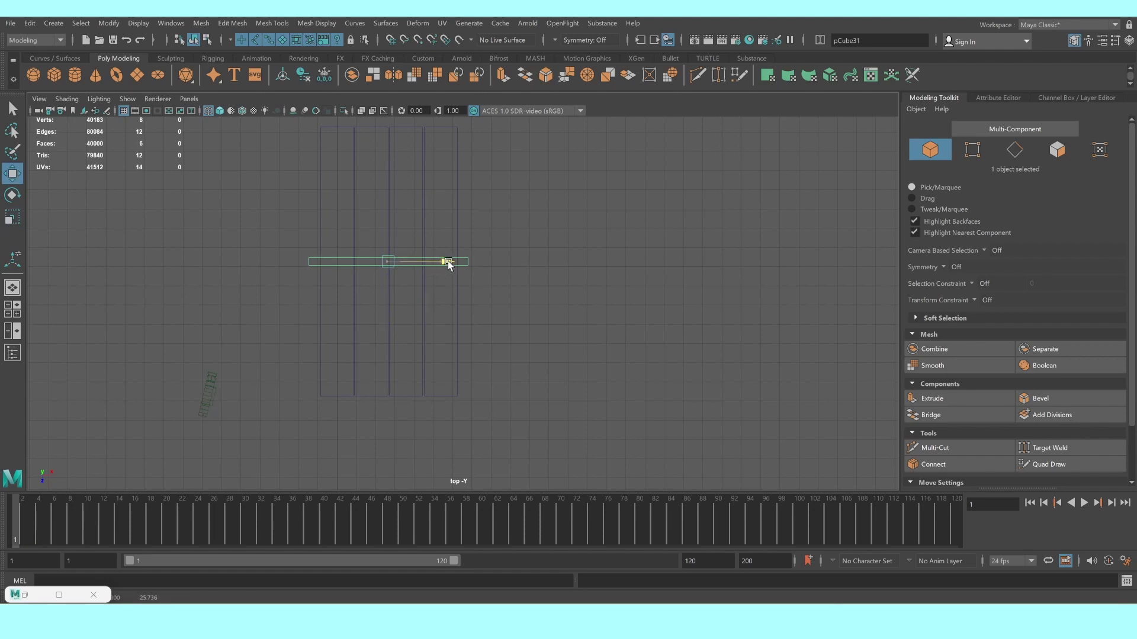
pyautogui.moveTo(389, 320); pyautogui.dragTo(399, 405)
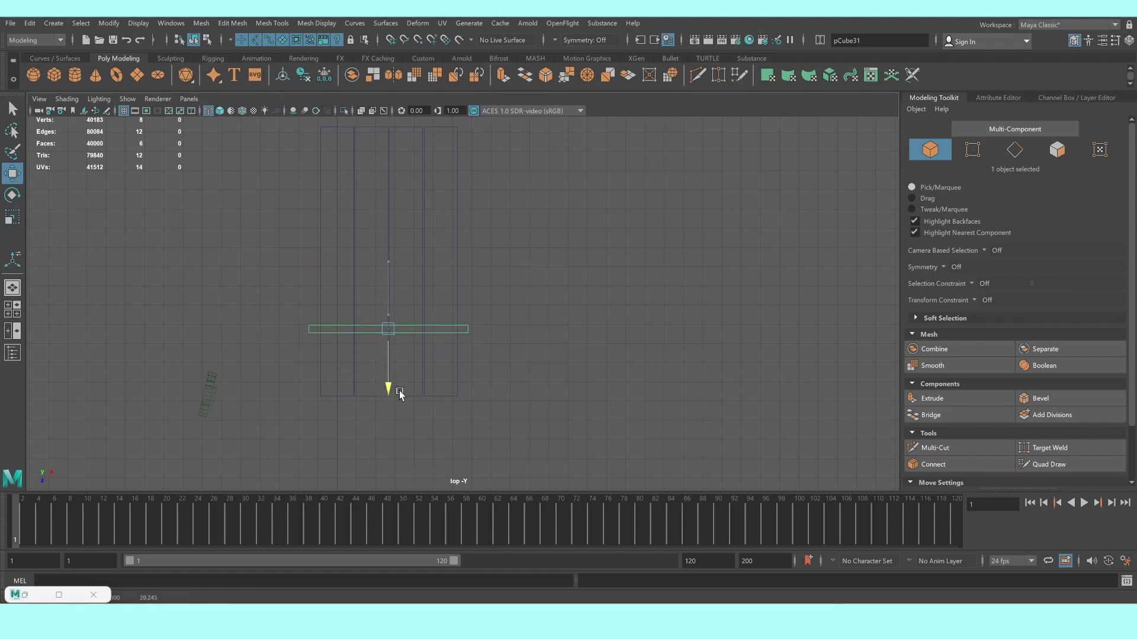
pyautogui.press('space')
pyautogui.press('space')
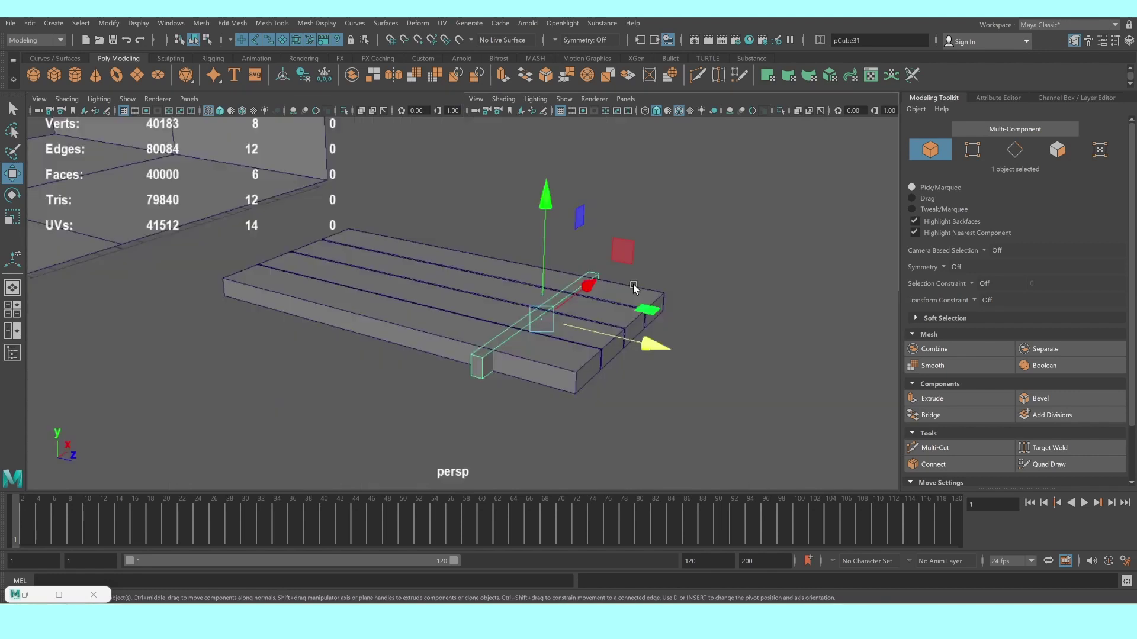
# Select the crosspiece block's four bottom vertices in Vertex mode, then switch to Edge mode
pyautogui.moveTo(569, 296)
pyautogui.keyDown('alt'); pyautogui.mouseDown()
pyautogui.moveTo(592, 255)
pyautogui.moveTo(576, 264)
pyautogui.mouseUp(); pyautogui.keyUp('alt')
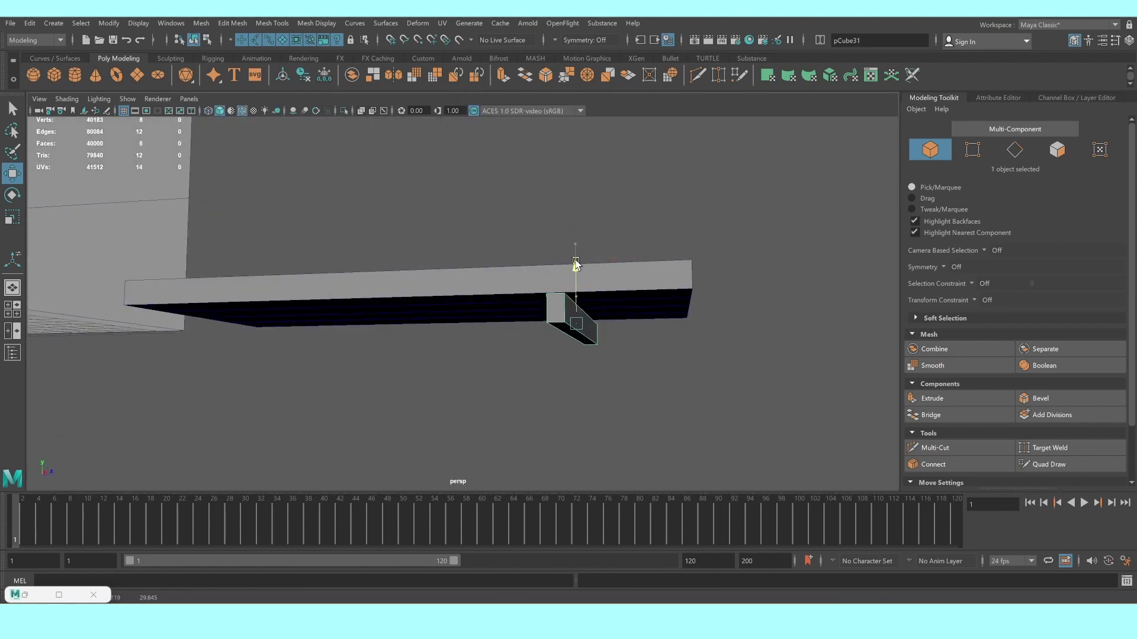
pyautogui.click(500, 246)
pyautogui.moveTo(501, 246)
pyautogui.keyDown('alt'); pyautogui.mouseDown()
pyautogui.moveTo(521, 292)
pyautogui.moveTo(467, 297)
pyautogui.moveTo(505, 293)
pyautogui.moveTo(540, 334)
pyautogui.mouseUp(); pyautogui.keyUp('alt')
pyautogui.click(551, 339)
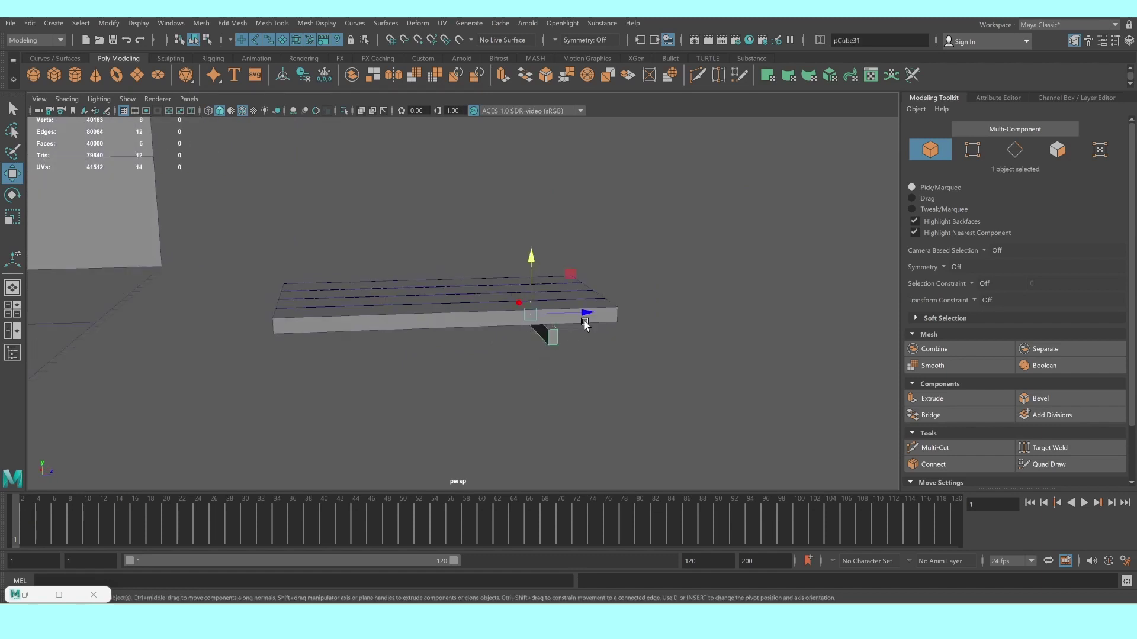
pyautogui.keyDown('alt'); pyautogui.moveTo(607, 310); pyautogui.dragTo(452, 294); pyautogui.keyUp('alt')
pyautogui.moveTo(415, 297); pyautogui.dragTo(358, 296, button='right')
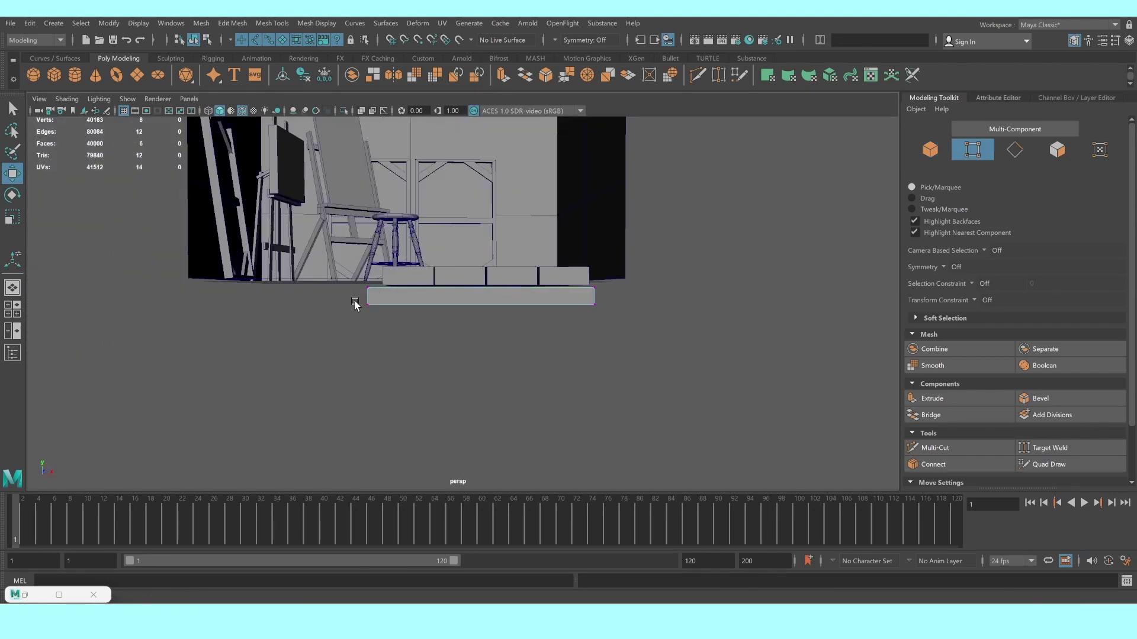
pyautogui.moveTo(354, 299); pyautogui.dragTo(619, 351)
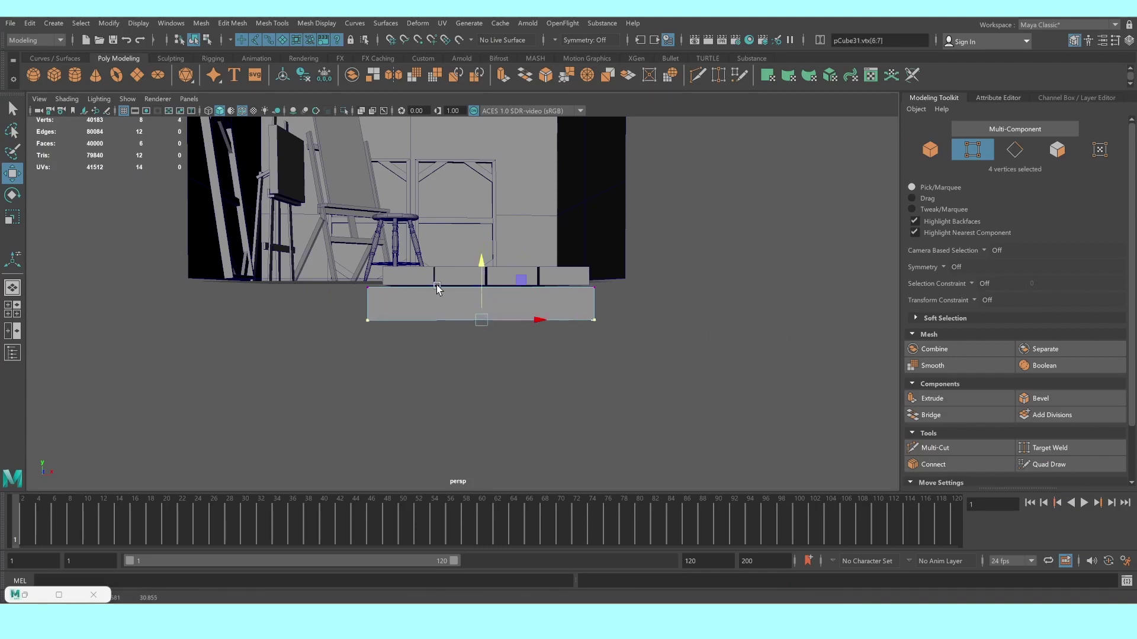
pyautogui.moveTo(425, 296); pyautogui.dragTo(418, 294, button='right')
pyautogui.click(435, 266)
# Bevel the crosspiece's bottom edge with 3 segments and clear the selection
pyautogui.press('f')
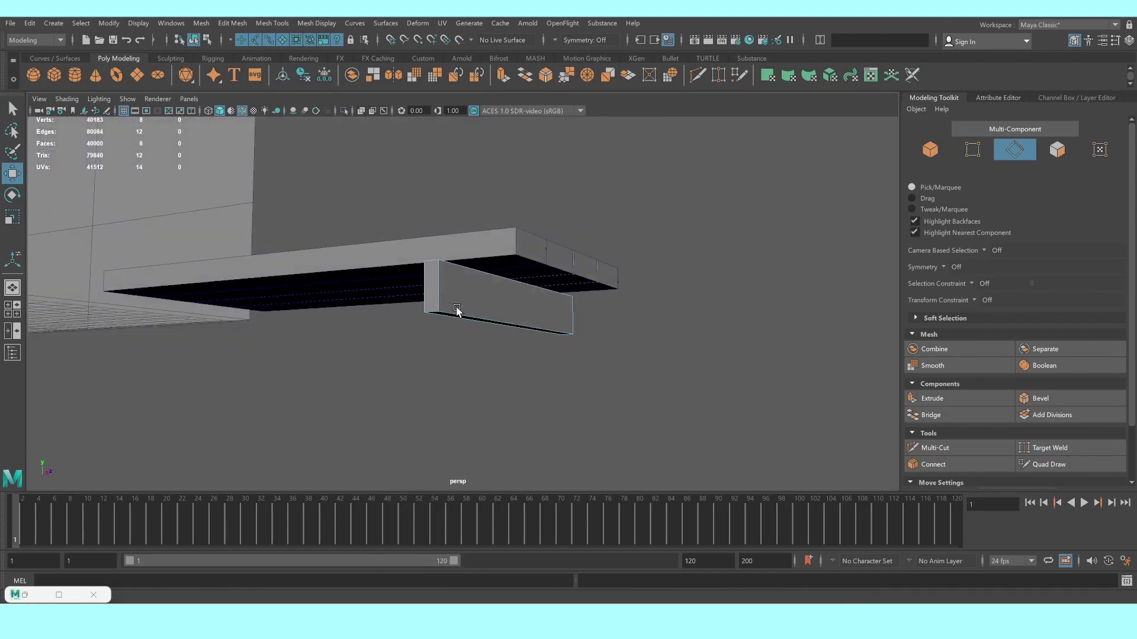
pyautogui.click(432, 309)
pyautogui.keyDown('alt'); pyautogui.moveTo(433, 308); pyautogui.dragTo(487, 312); pyautogui.keyUp('alt')
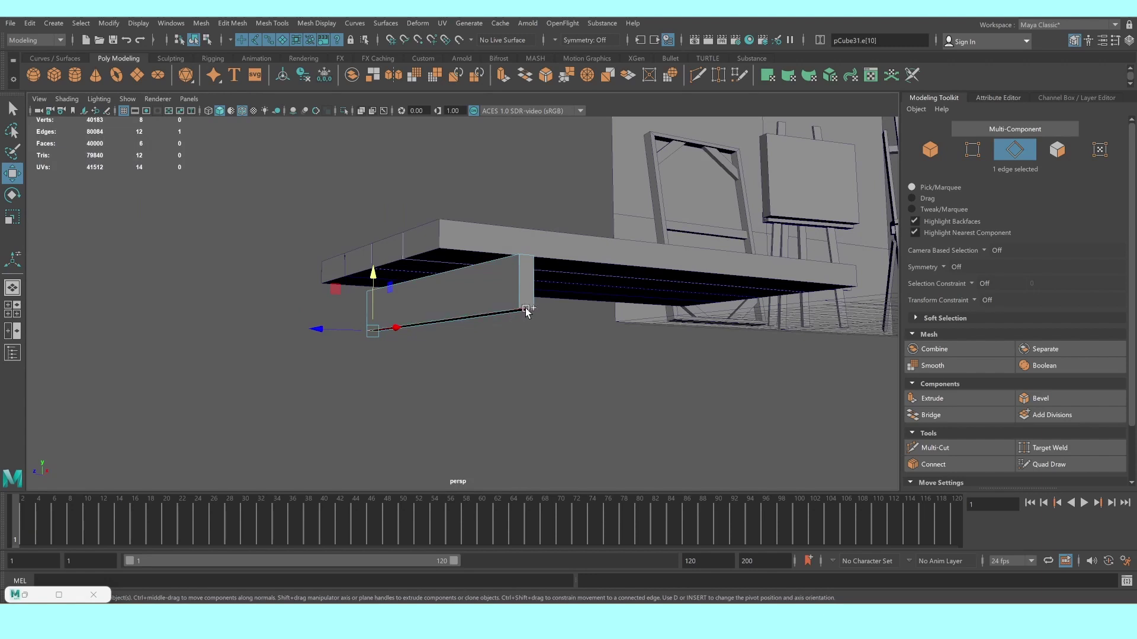
pyautogui.click(1072, 401)
pyautogui.moveTo(685, 348)
pyautogui.keyDown('alt'); pyautogui.mouseDown()
pyautogui.moveTo(656, 356)
pyautogui.moveTo(654, 335)
pyautogui.mouseUp(); pyautogui.keyUp('alt')
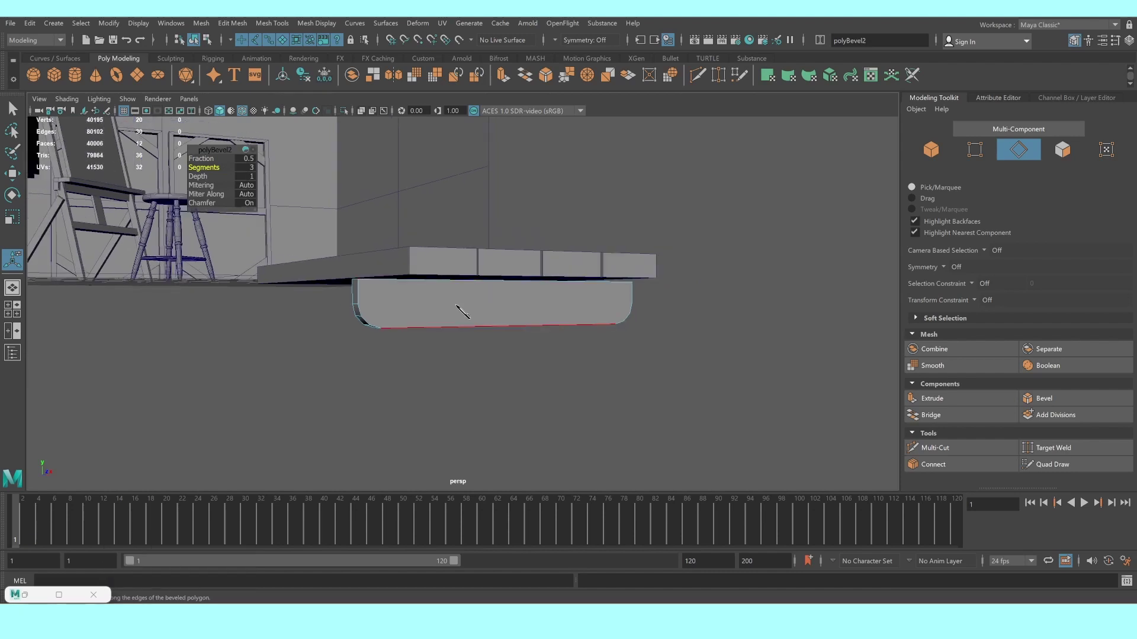
pyautogui.moveTo(461, 315); pyautogui.dragTo(685, 313, button='right')
# Select the front tabletop plank from a three-quarter view
pyautogui.scroll(-3, 605, 335)
pyautogui.moveTo(605, 330)
pyautogui.keyDown('alt'); pyautogui.mouseDown()
pyautogui.moveTo(644, 338)
pyautogui.moveTo(624, 335)
pyautogui.mouseUp(); pyautogui.keyUp('alt')
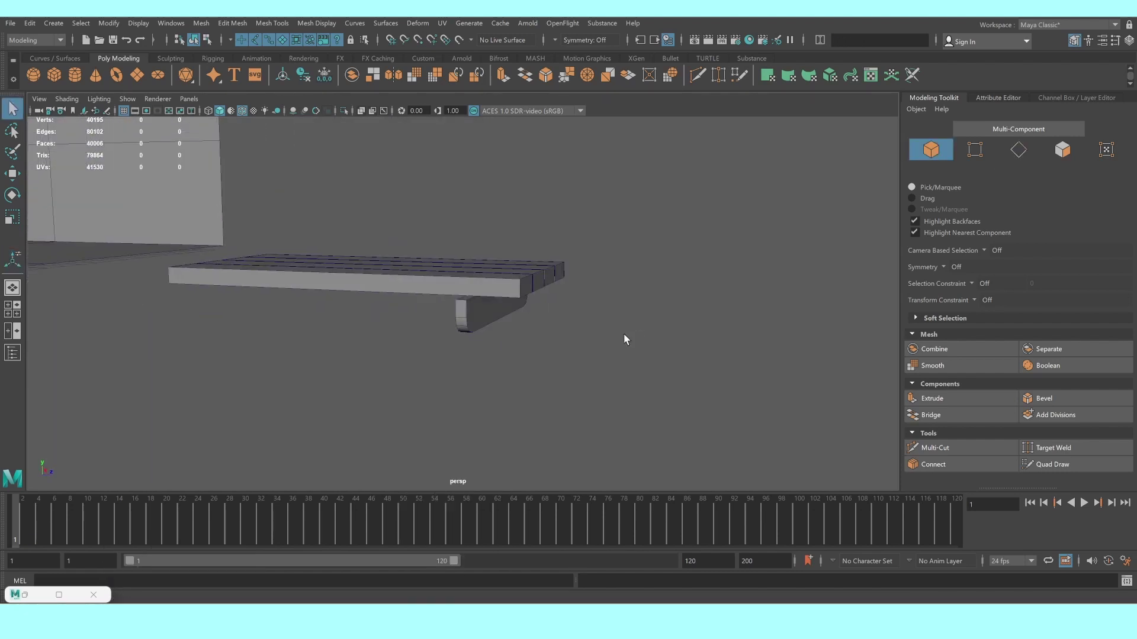
pyautogui.scroll(1, 484, 295)
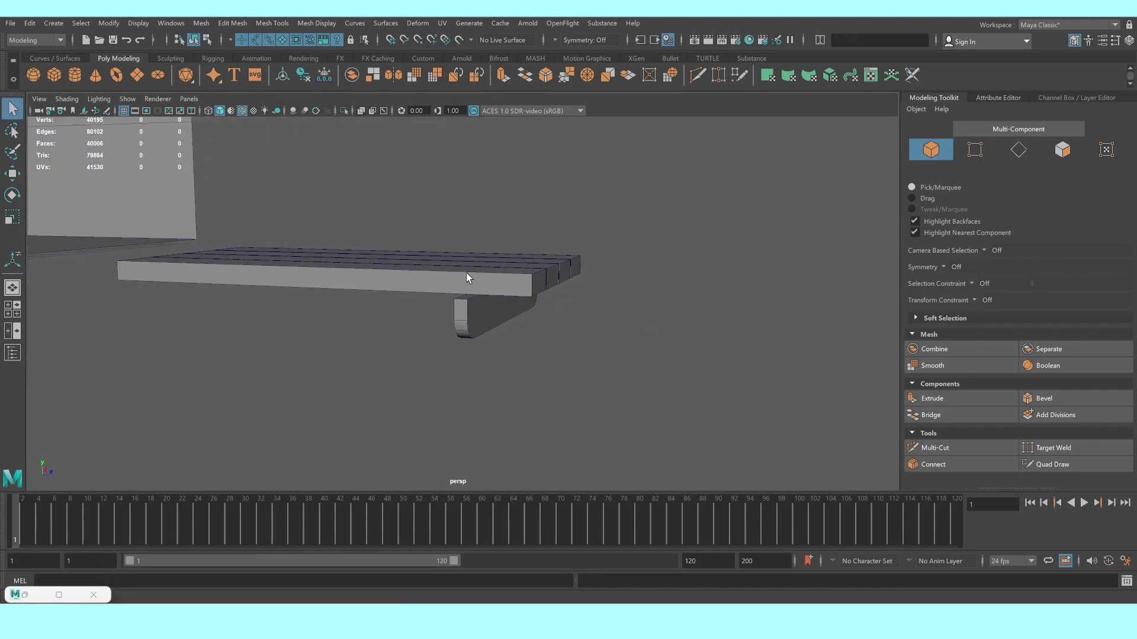
pyautogui.click(499, 294)
# Duplicate the front plank and position the short copy along the tabletop in top view
pyautogui.press('w')
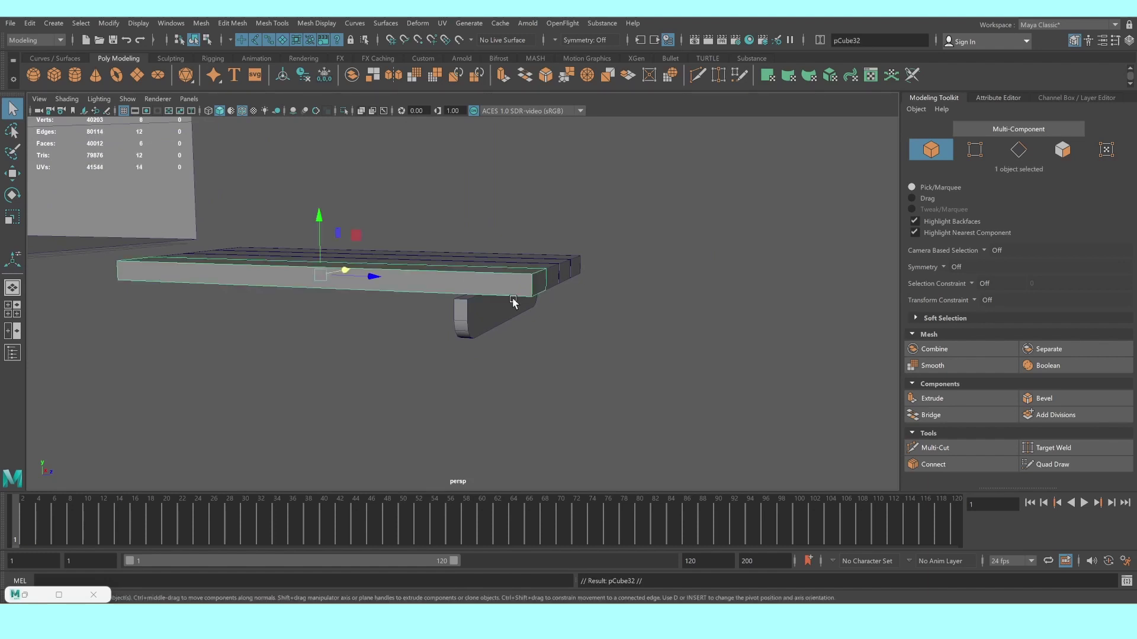
pyautogui.keyDown('alt'); pyautogui.moveTo(513, 299); pyautogui.dragTo(329, 296); pyautogui.keyUp('alt')
pyautogui.press('r')
pyautogui.hotkey('ctrl', 'd')
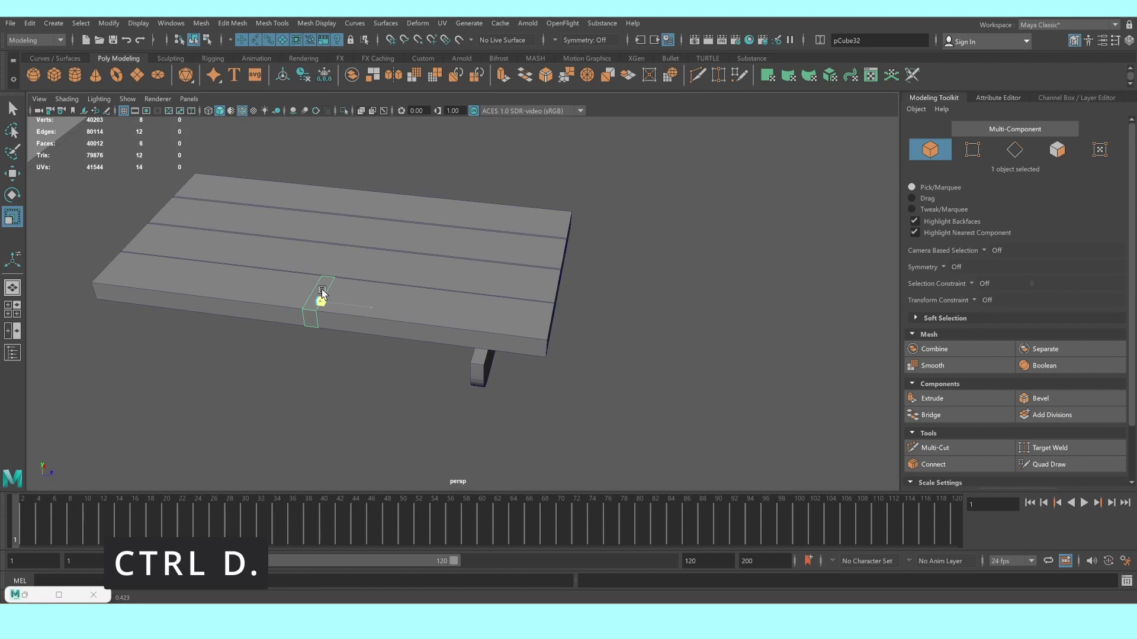
pyautogui.press('w')
pyautogui.press('space')
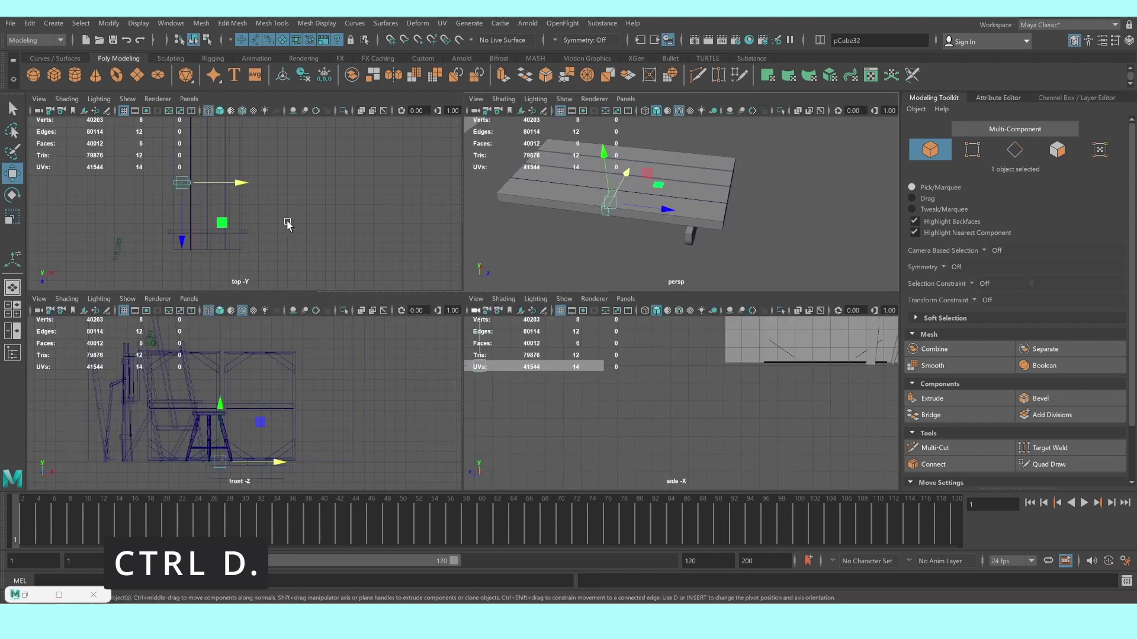
pyautogui.press('space')
pyautogui.moveTo(298, 308); pyautogui.dragTo(308, 314)
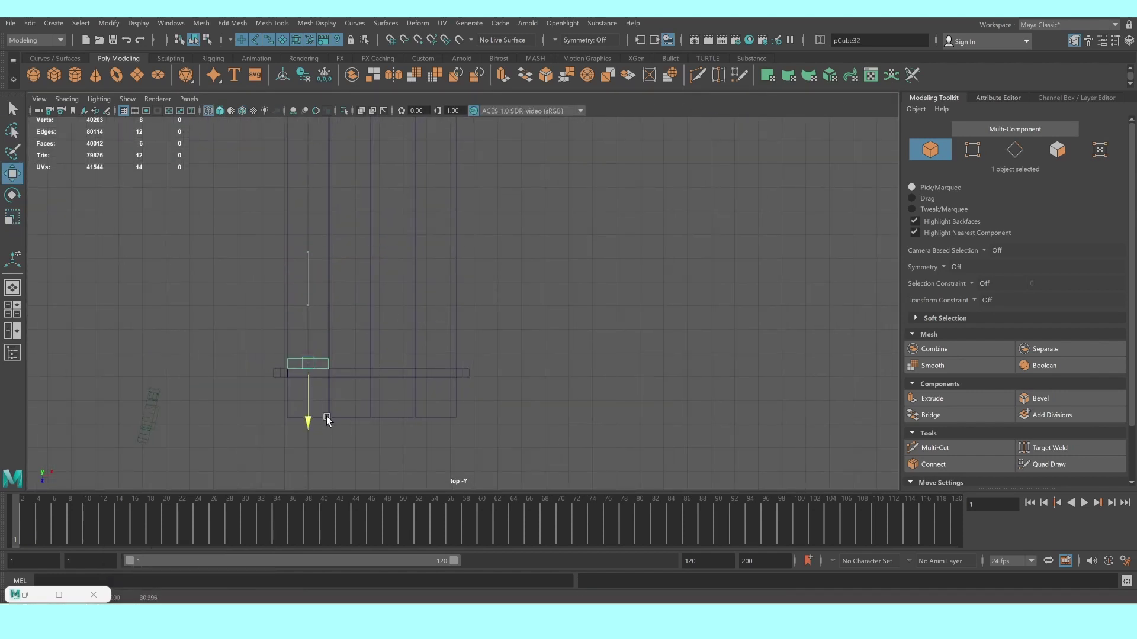
pyautogui.scroll(2, 335, 425)
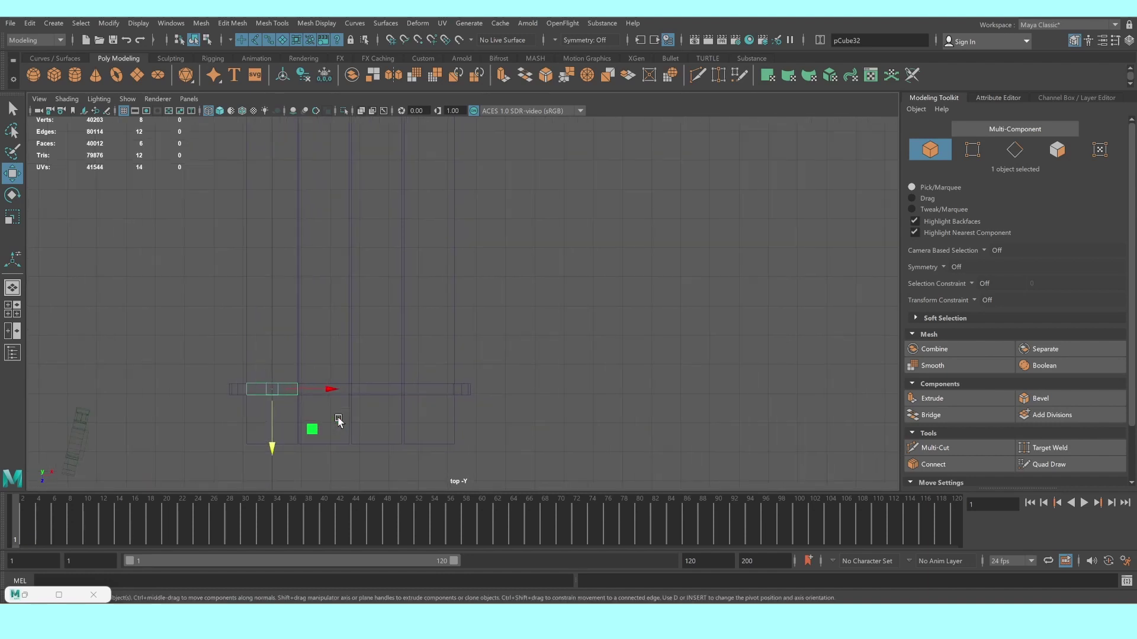
pyautogui.moveTo(333, 391); pyautogui.dragTo(367, 391)
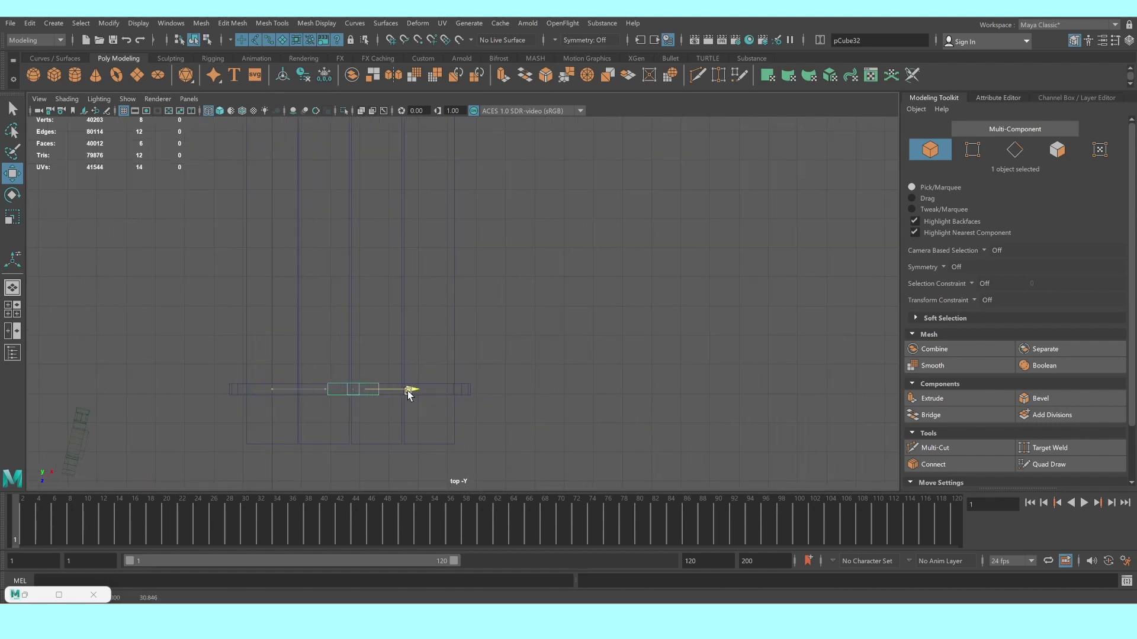
# Lower the block beneath the table and shrink it under the support board
pyautogui.press('space')
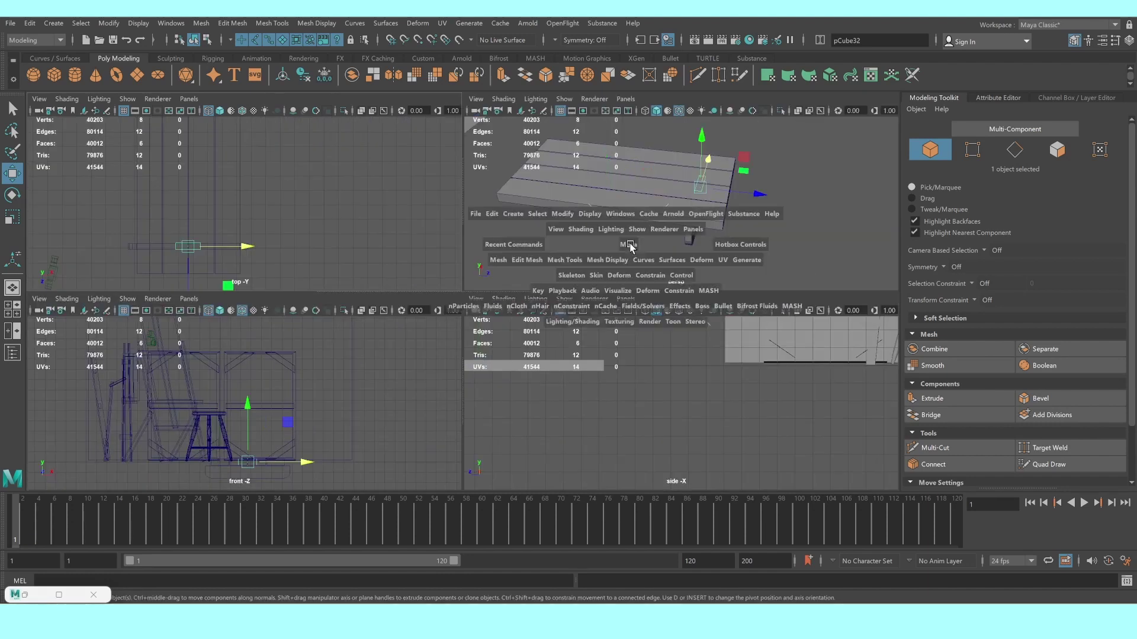
pyautogui.press('space')
pyautogui.keyDown('alt'); pyautogui.moveTo(596, 304); pyautogui.dragTo(555, 277); pyautogui.keyUp('alt')
pyautogui.moveTo(509, 218); pyautogui.dragTo(513, 277)
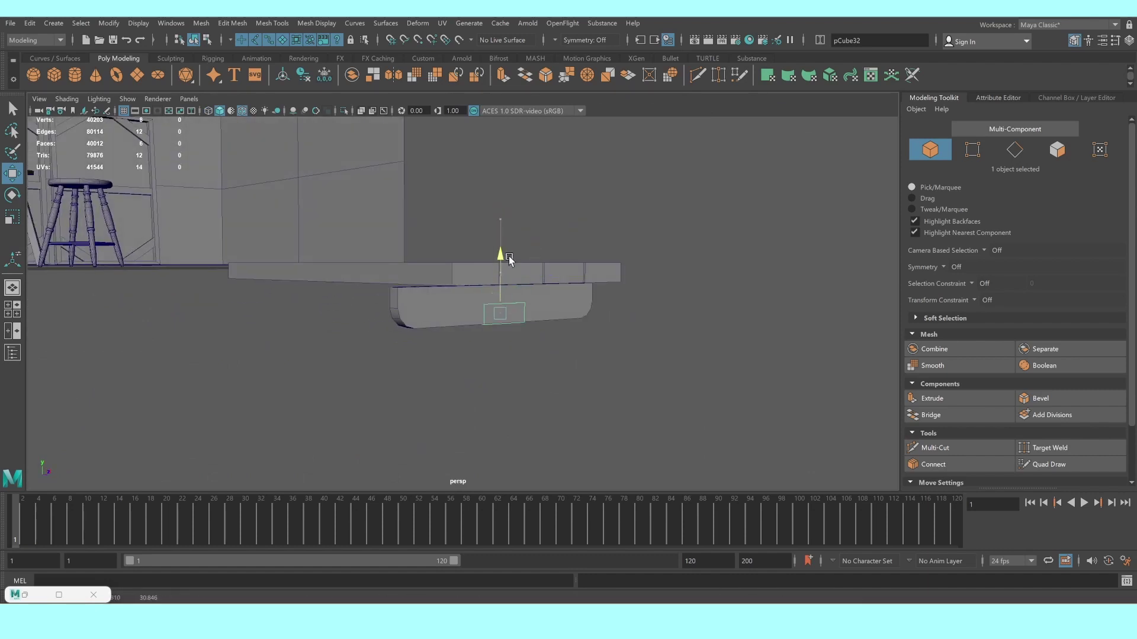
pyautogui.keyDown('alt'); pyautogui.moveTo(521, 341); pyautogui.dragTo(512, 368); pyautogui.keyUp('alt')
pyautogui.press('r')
pyautogui.moveTo(567, 343)
pyautogui.mouseDown()
pyautogui.moveTo(468, 278)
pyautogui.moveTo(528, 291)
pyautogui.mouseUp()
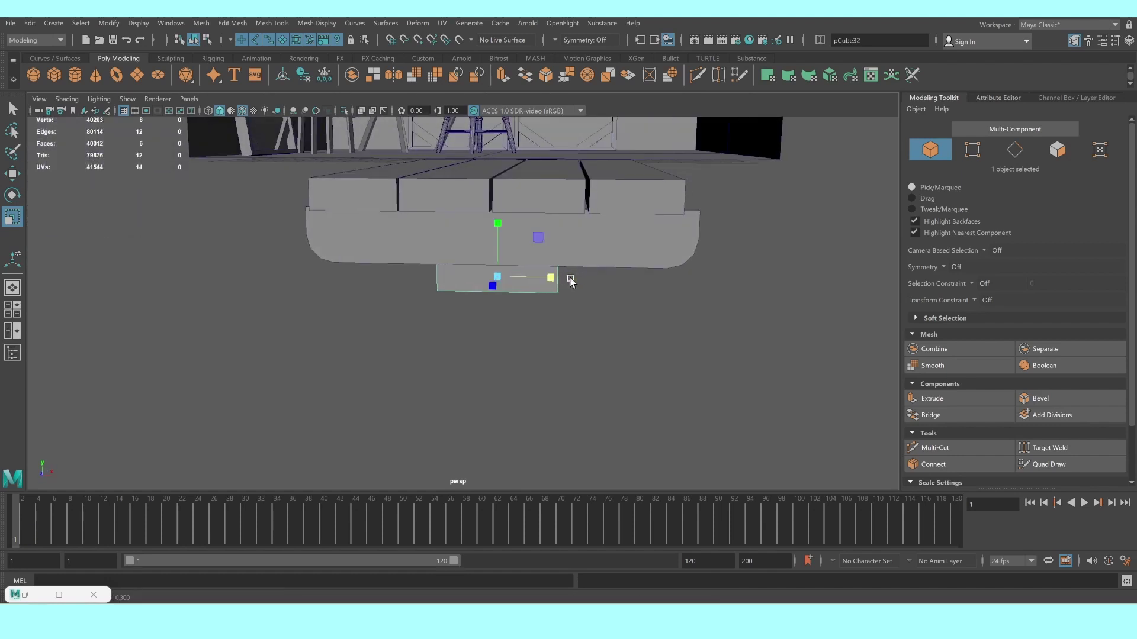
# Pull the block's bottom four vertices down into a long leg and taper it narrower
pyautogui.moveTo(460, 287); pyautogui.dragTo(445, 294, button='right')
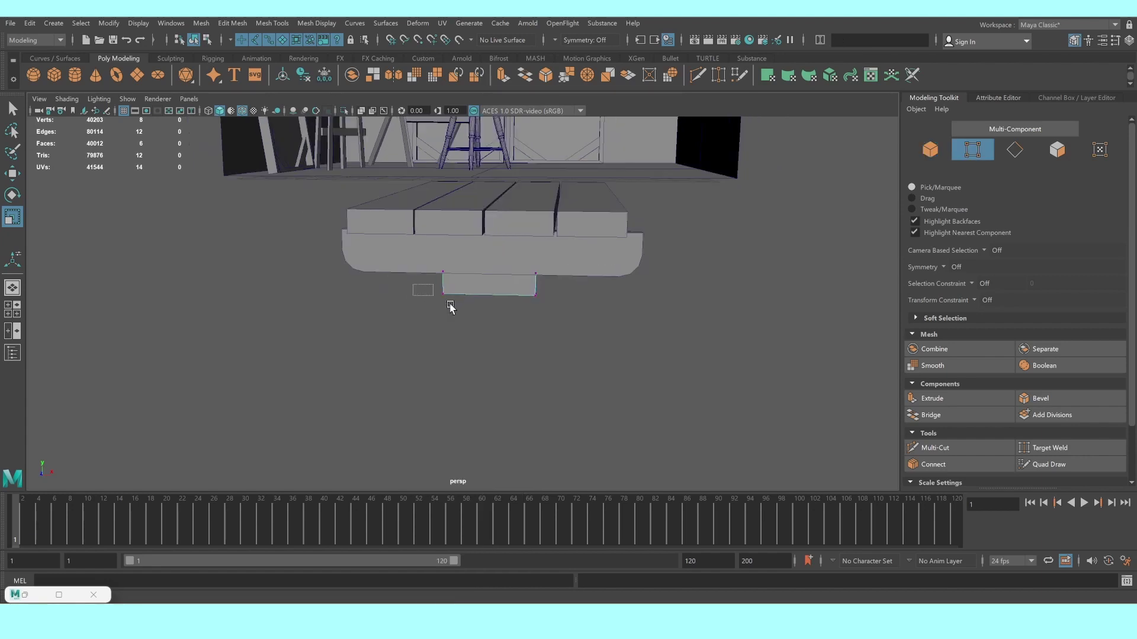
pyautogui.moveTo(450, 306); pyautogui.dragTo(627, 358)
pyautogui.keyDown('alt'); pyautogui.moveTo(535, 355); pyautogui.dragTo(513, 277); pyautogui.keyUp('alt')
pyautogui.press('w')
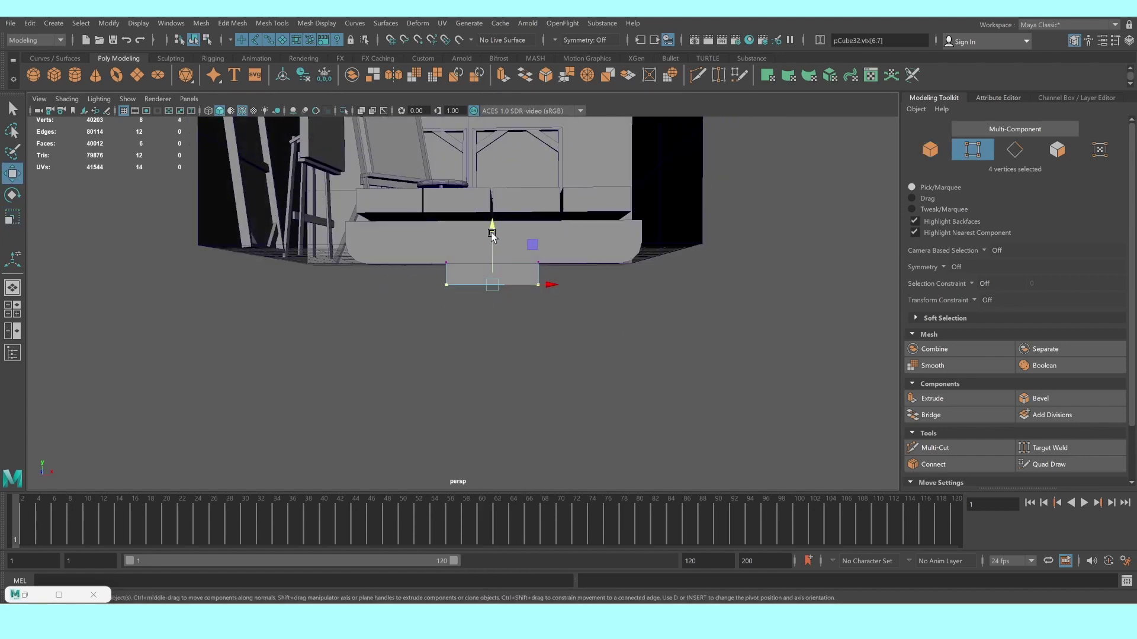
pyautogui.moveTo(502, 234); pyautogui.dragTo(506, 375)
pyautogui.press('r')
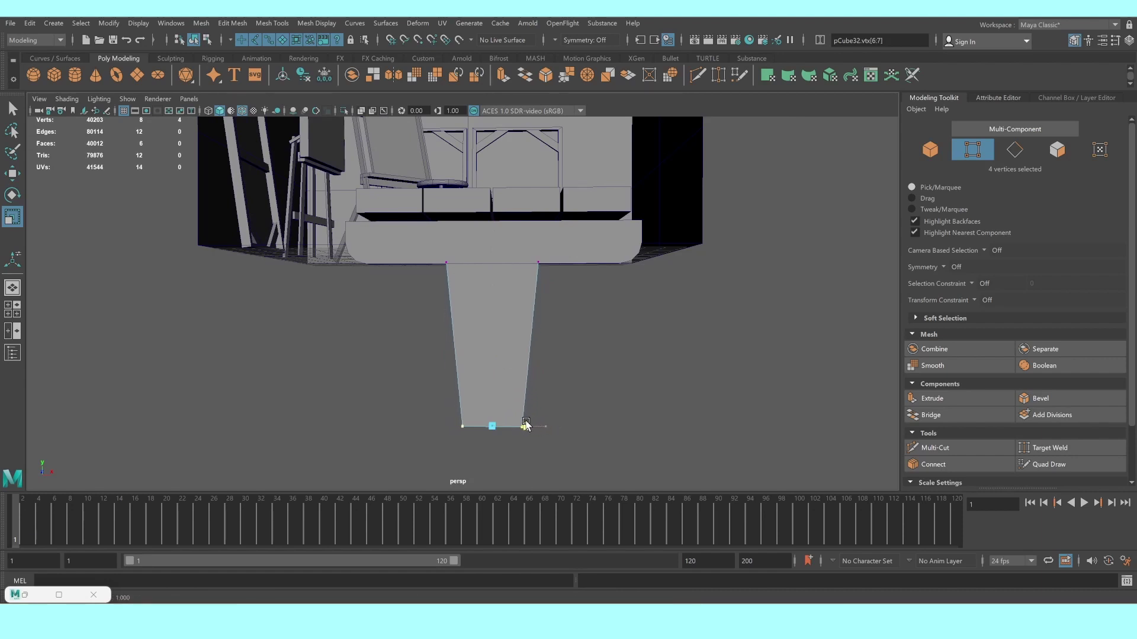
pyautogui.moveTo(526, 424)
pyautogui.mouseDown()
pyautogui.moveTo(513, 425)
pyautogui.moveTo(481, 315)
pyautogui.mouseUp()
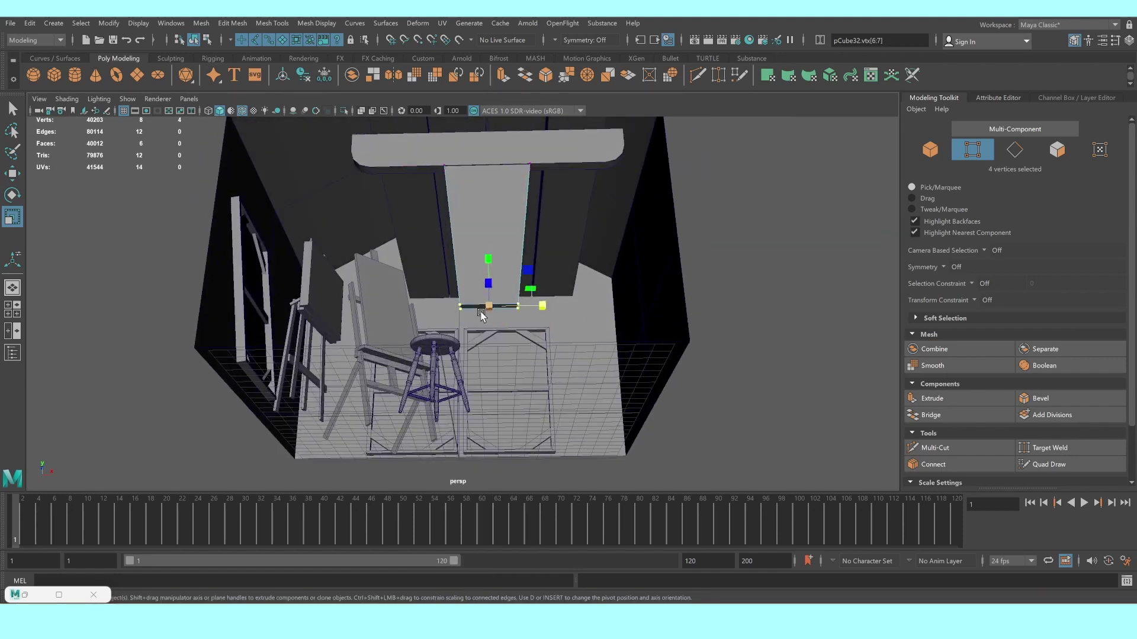
# Extrude the leg's bottom face outward and down into a foot, then extrude again
pyautogui.click(935, 397)
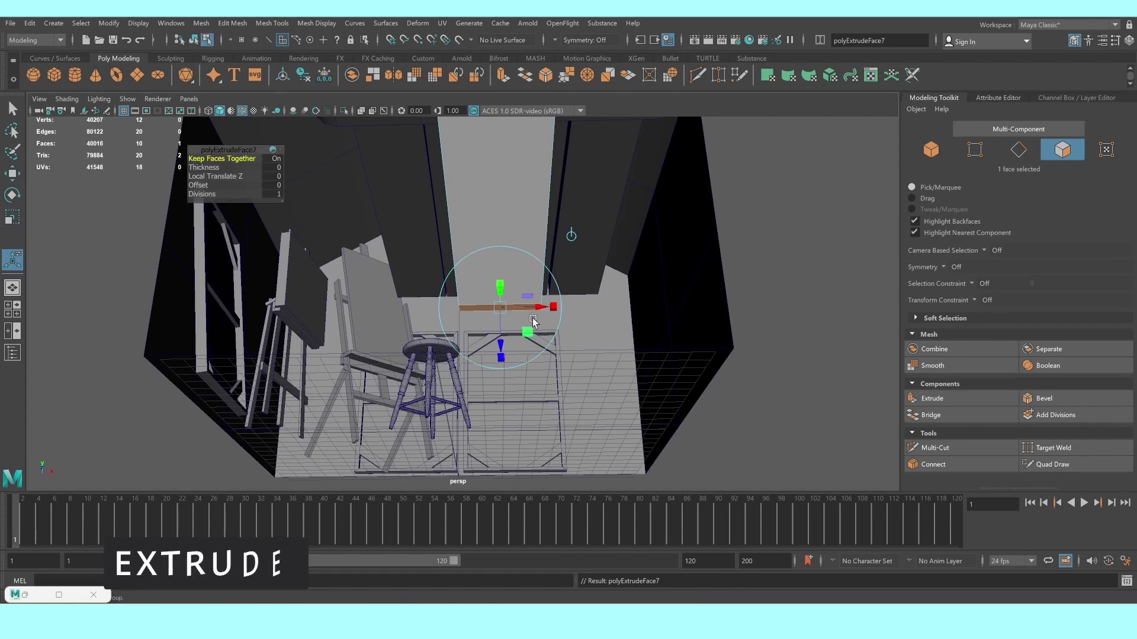
pyautogui.keyDown('alt'); pyautogui.moveTo(533, 322); pyautogui.dragTo(312, 282); pyautogui.keyUp('alt')
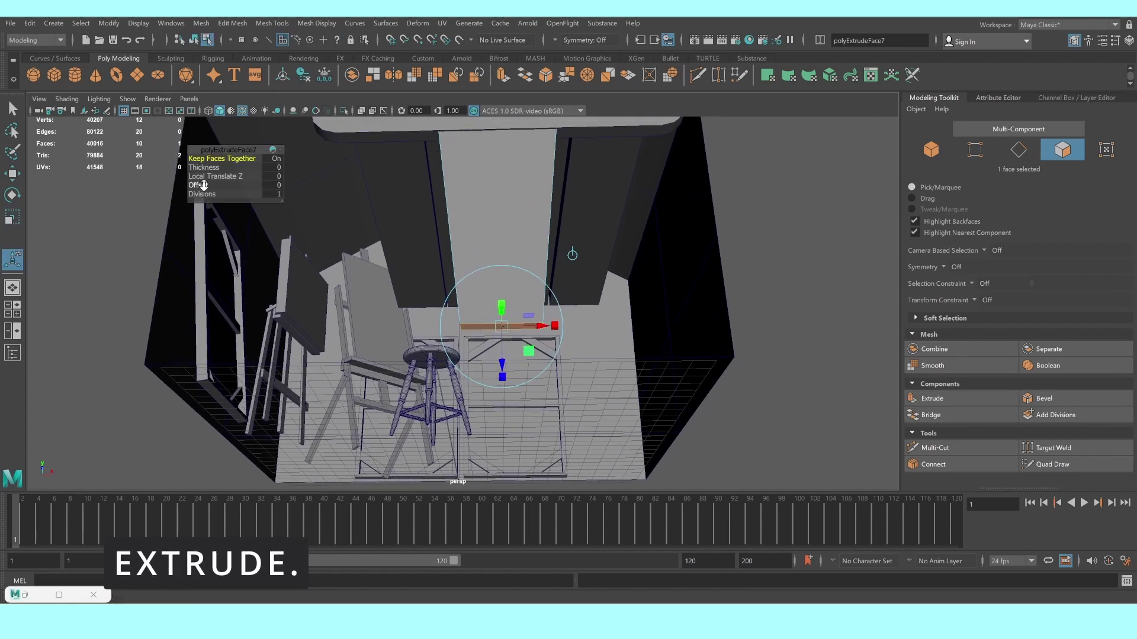
pyautogui.scroll(1, 203, 185)
pyautogui.moveTo(199, 184); pyautogui.dragTo(185, 182)
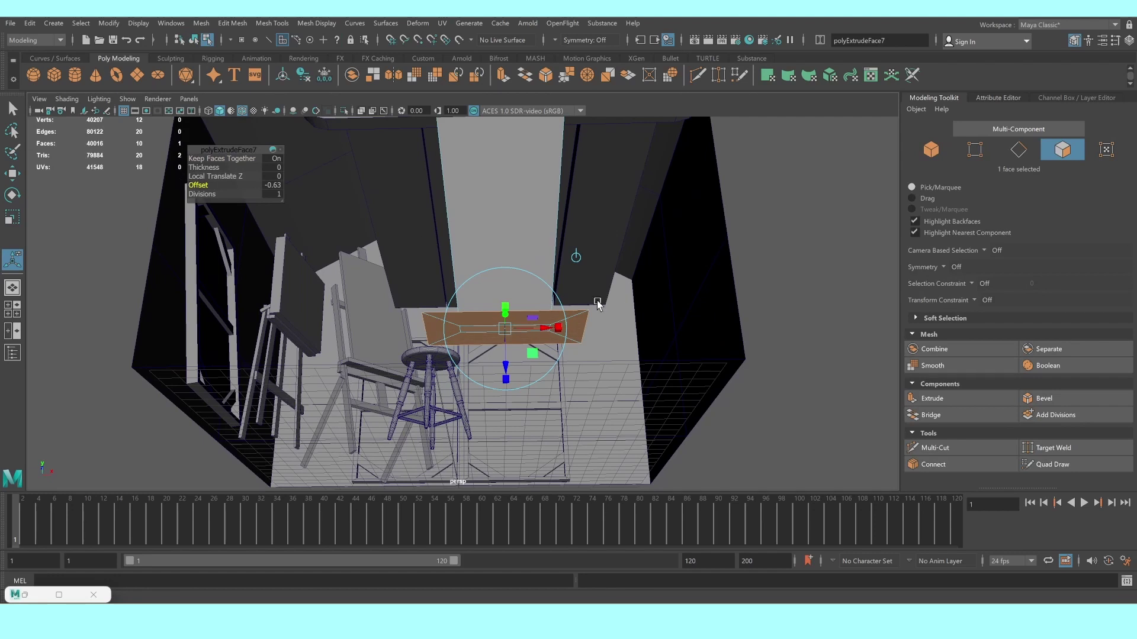
pyautogui.hotkey('ctrl', '1')
pyautogui.moveTo(655, 325)
pyautogui.keyDown('alt'); pyautogui.mouseDown()
pyautogui.moveTo(666, 325)
pyautogui.moveTo(579, 242)
pyautogui.moveTo(552, 278)
pyautogui.moveTo(509, 293)
pyautogui.moveTo(444, 292)
pyautogui.mouseUp(); pyautogui.keyUp('alt')
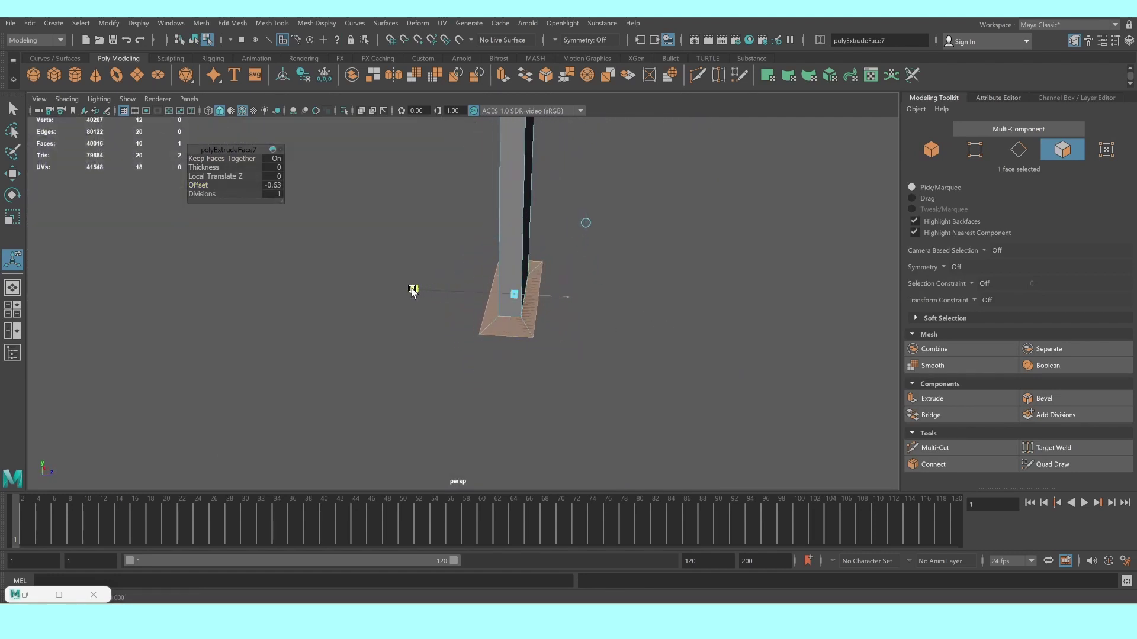
pyautogui.moveTo(523, 313)
pyautogui.keyDown('alt'); pyautogui.mouseDown()
pyautogui.moveTo(545, 360)
pyautogui.moveTo(547, 410)
pyautogui.moveTo(542, 381)
pyautogui.moveTo(553, 400)
pyautogui.mouseUp(); pyautogui.keyUp('alt')
pyautogui.hotkey('ctrl', 'e')
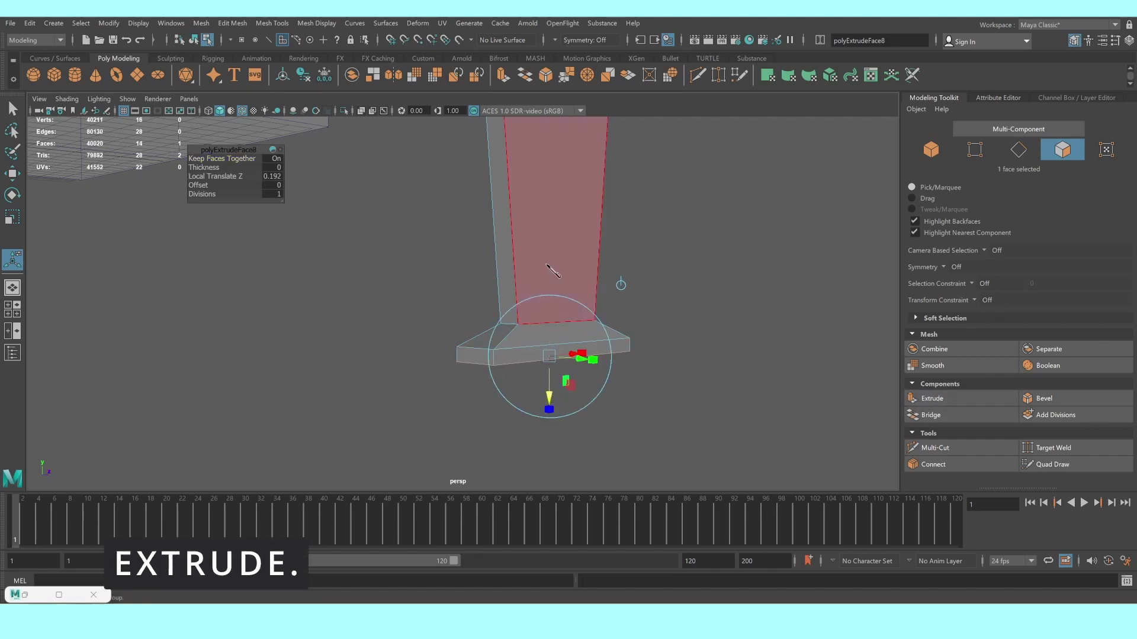
pyautogui.press('F8')
pyautogui.moveTo(601, 244)
pyautogui.keyDown('alt'); pyautogui.mouseDown()
pyautogui.moveTo(641, 318)
pyautogui.moveTo(436, 317)
pyautogui.moveTo(554, 320)
pyautogui.moveTo(501, 290)
pyautogui.mouseUp(); pyautogui.keyUp('alt')
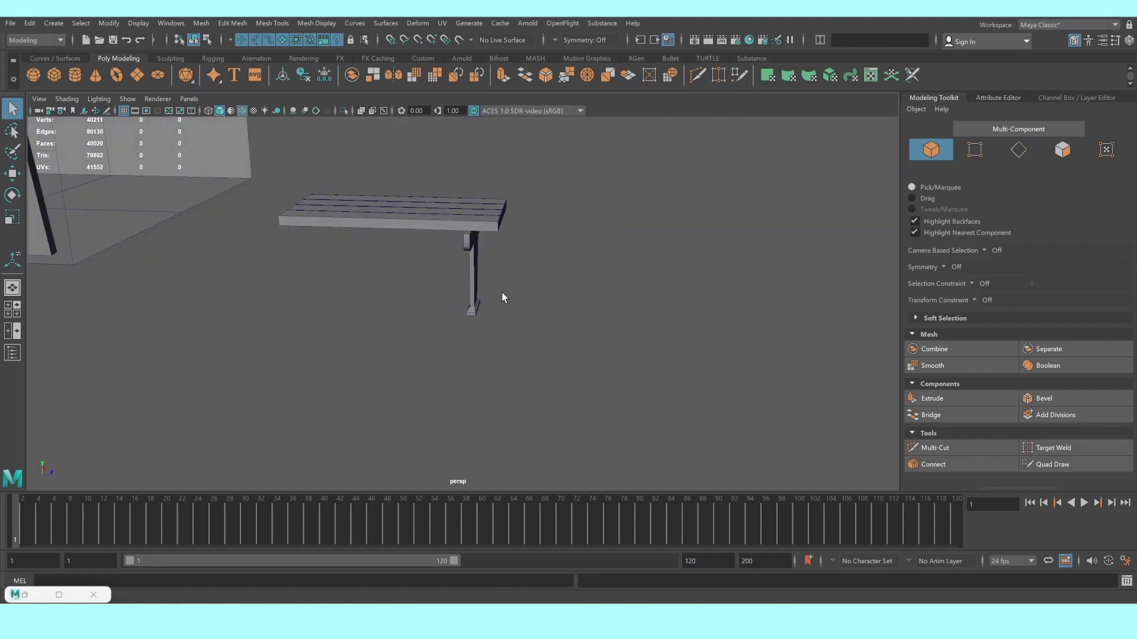
# Duplicate the table leg and slide the copy left as a second leg
pyautogui.scroll(2, 501, 290)
pyautogui.click(481, 262)
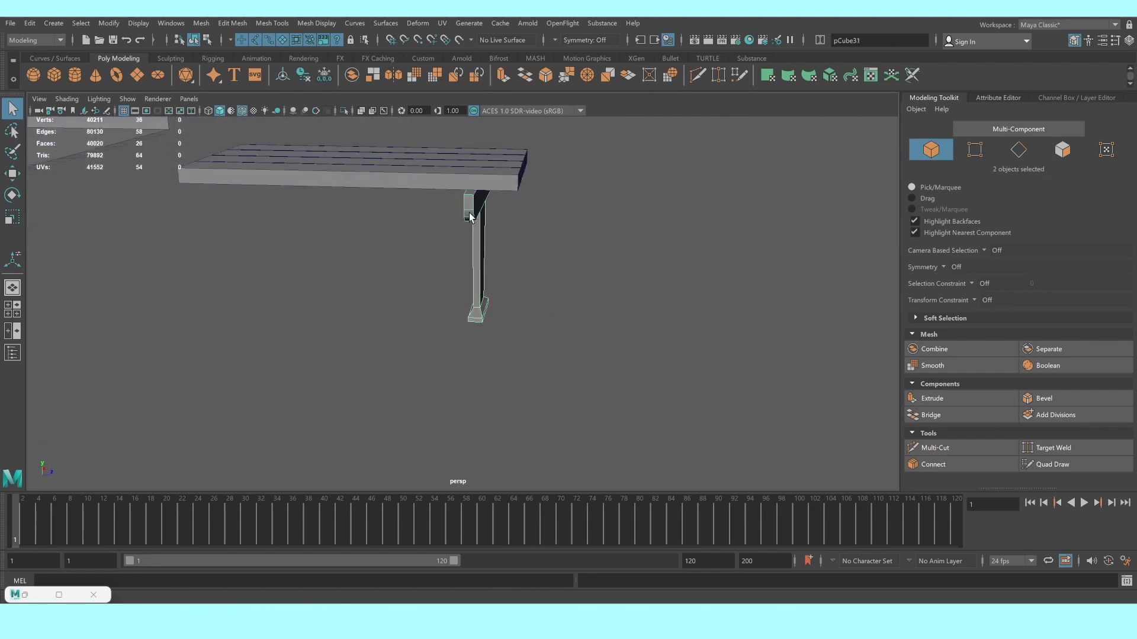
pyautogui.hotkey('ctrl', 'd')
pyautogui.press('w')
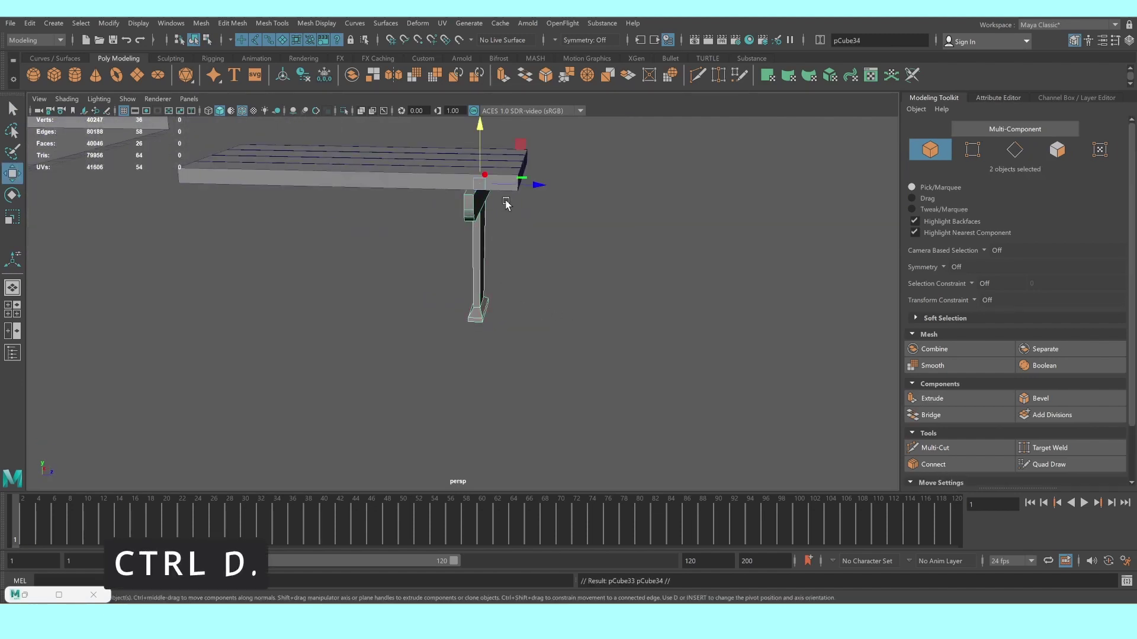
pyautogui.moveTo(528, 183)
pyautogui.mouseDown()
pyautogui.moveTo(287, 166)
pyautogui.moveTo(340, 175)
pyautogui.mouseUp()
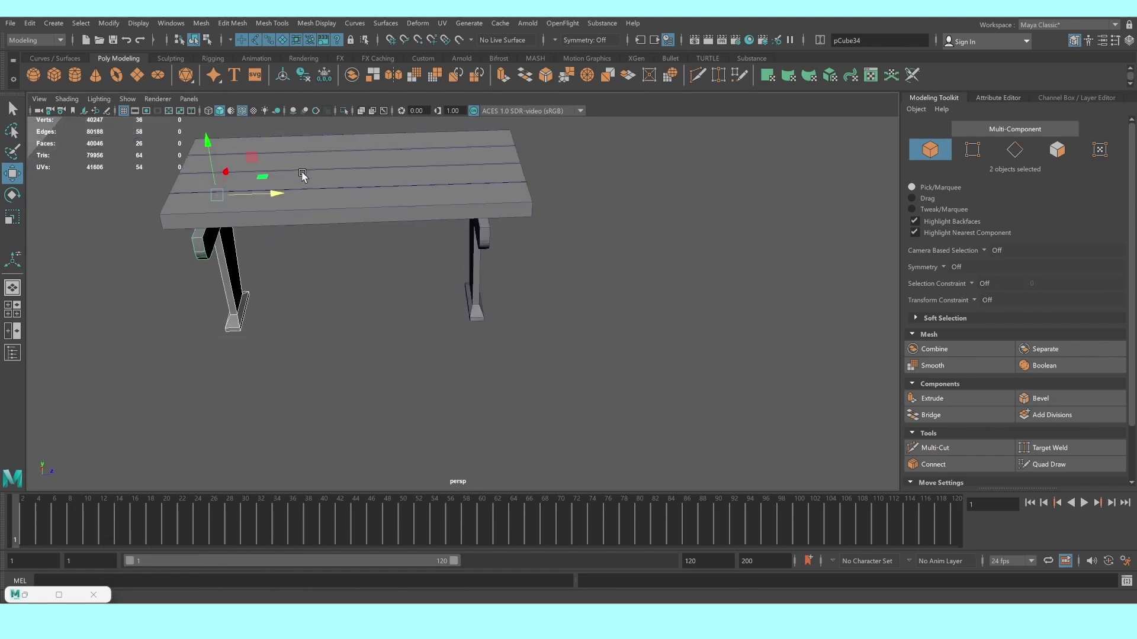
# Duplicate a top plank and move the copy down between the two legs
pyautogui.click(340, 176)
pyautogui.hotkey('ctrl', 'd')
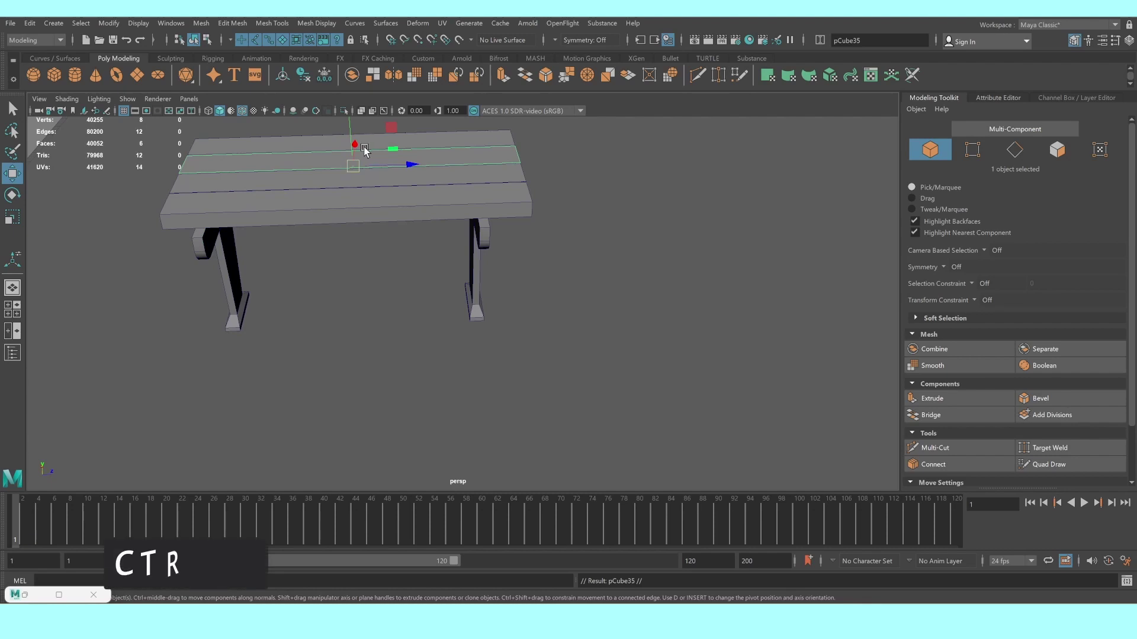
pyautogui.keyDown('alt'); pyautogui.moveTo(340, 175); pyautogui.dragTo(414, 265, button='middle'); pyautogui.keyUp('alt')
pyautogui.moveTo(371, 203)
pyautogui.mouseDown()
pyautogui.moveTo(392, 270)
pyautogui.moveTo(388, 316)
pyautogui.mouseUp()
pyautogui.scroll(3, 388, 315)
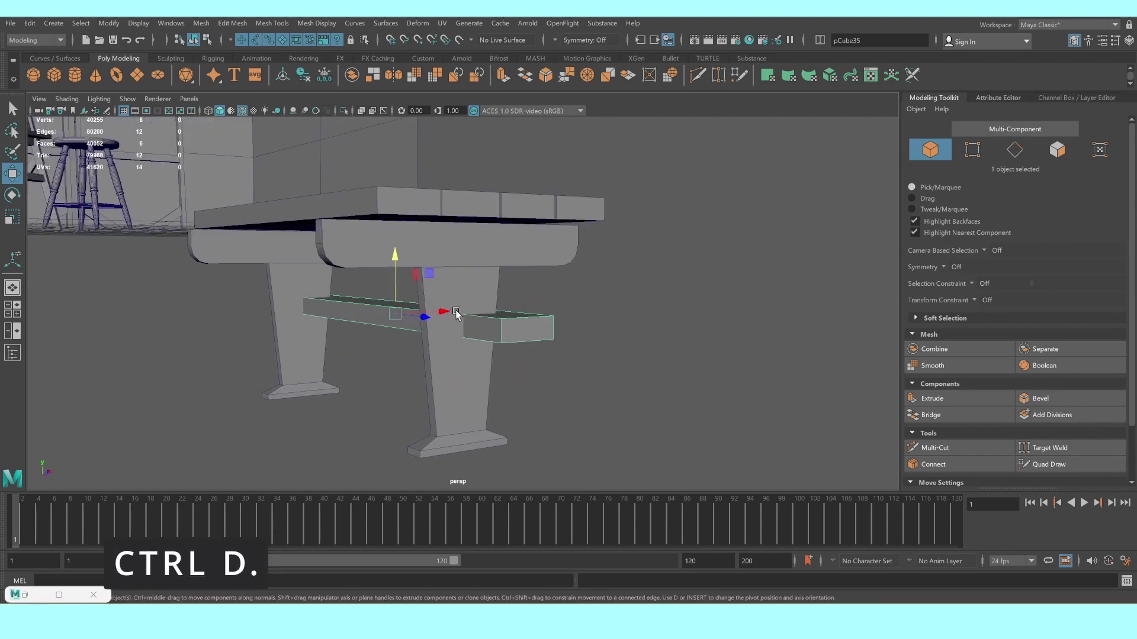
pyautogui.moveTo(457, 314); pyautogui.dragTo(412, 315)
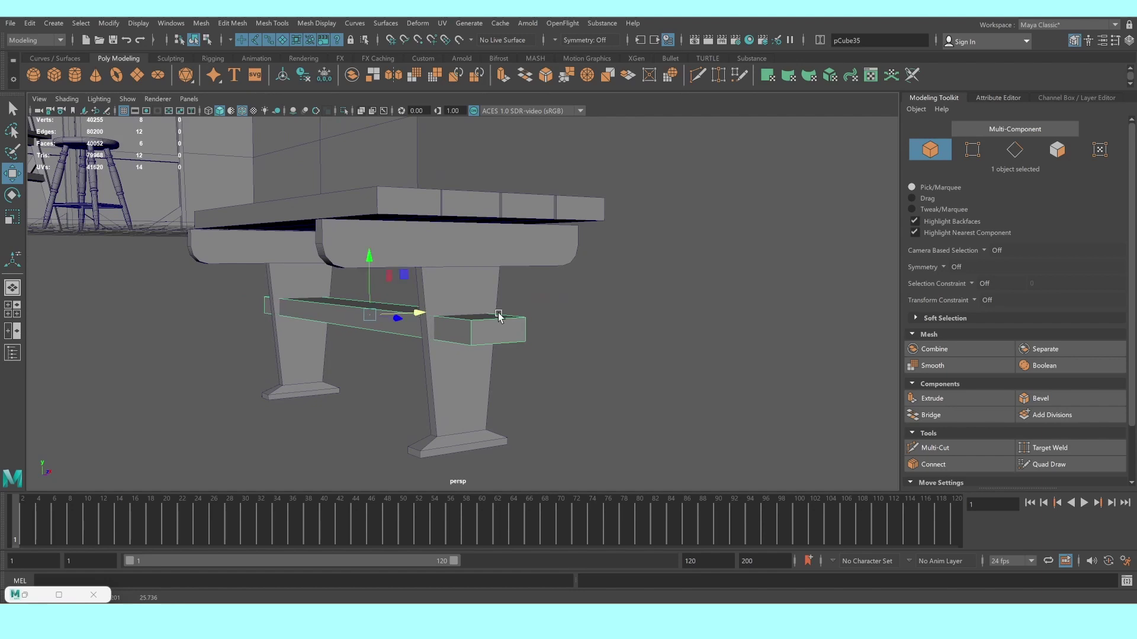
# Scale the plank between the legs flat into a crossbar
pyautogui.click(598, 318)
pyautogui.scroll(-3, 601, 317)
pyautogui.moveTo(601, 317)
pyautogui.keyDown('alt'); pyautogui.mouseDown()
pyautogui.moveTo(521, 310)
pyautogui.moveTo(553, 300)
pyautogui.moveTo(470, 305)
pyautogui.mouseUp(); pyautogui.keyUp('alt')
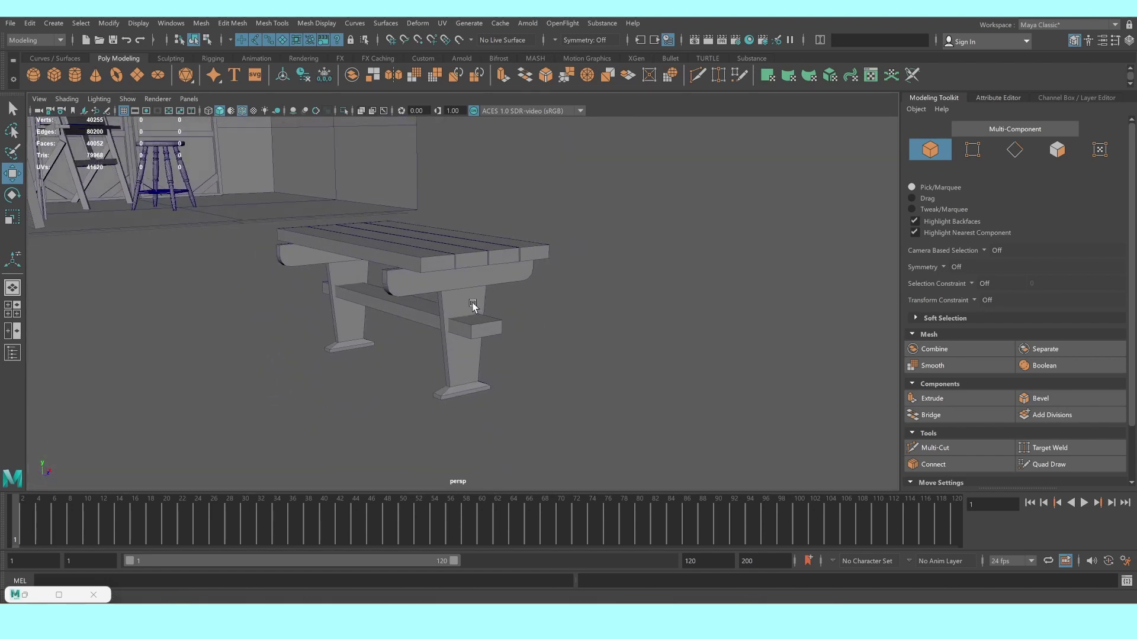
pyautogui.scroll(2, 449, 305)
pyautogui.scroll(2, 415, 304)
pyautogui.click(378, 304)
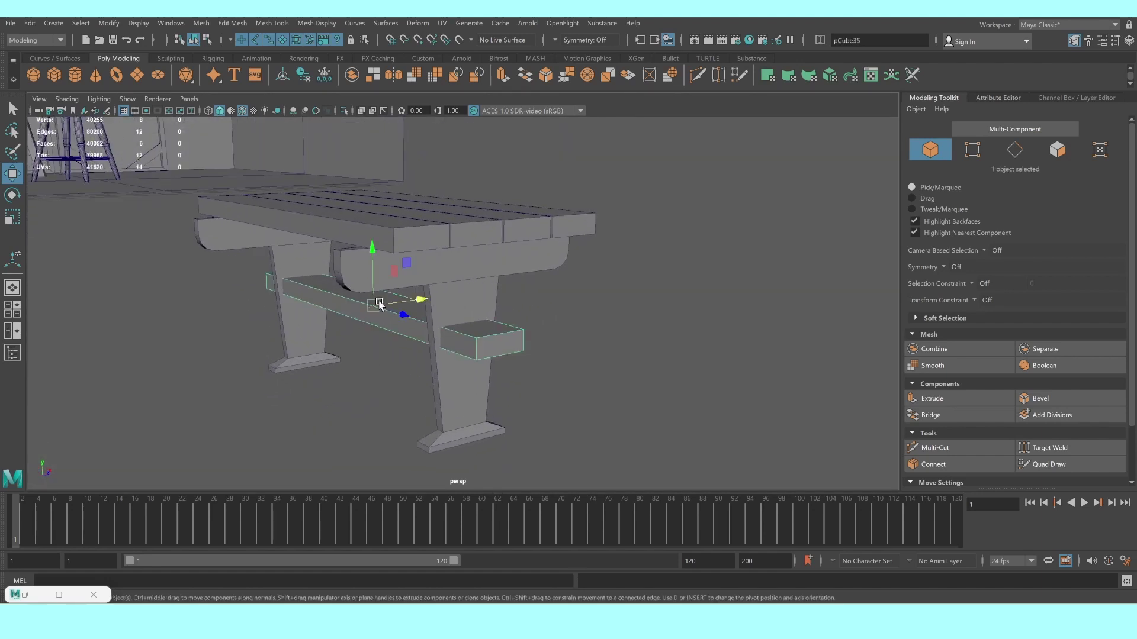
pyautogui.press('r')
pyautogui.moveTo(373, 250)
pyautogui.mouseDown()
pyautogui.moveTo(377, 281)
pyautogui.moveTo(373, 237)
pyautogui.mouseUp()
pyautogui.press('w')
# Make the four tabletop planks thinner in Y and lower them slightly
pyautogui.click(693, 259)
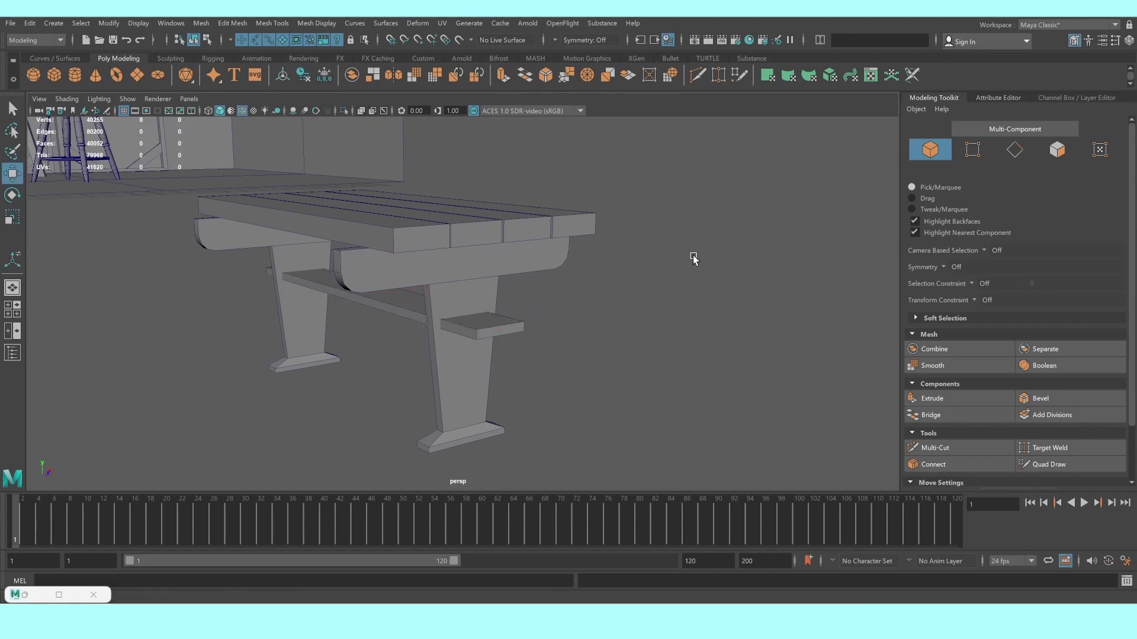
pyautogui.keyDown('alt'); pyautogui.moveTo(693, 259); pyautogui.dragTo(563, 259); pyautogui.keyUp('alt')
pyautogui.click(340, 231)
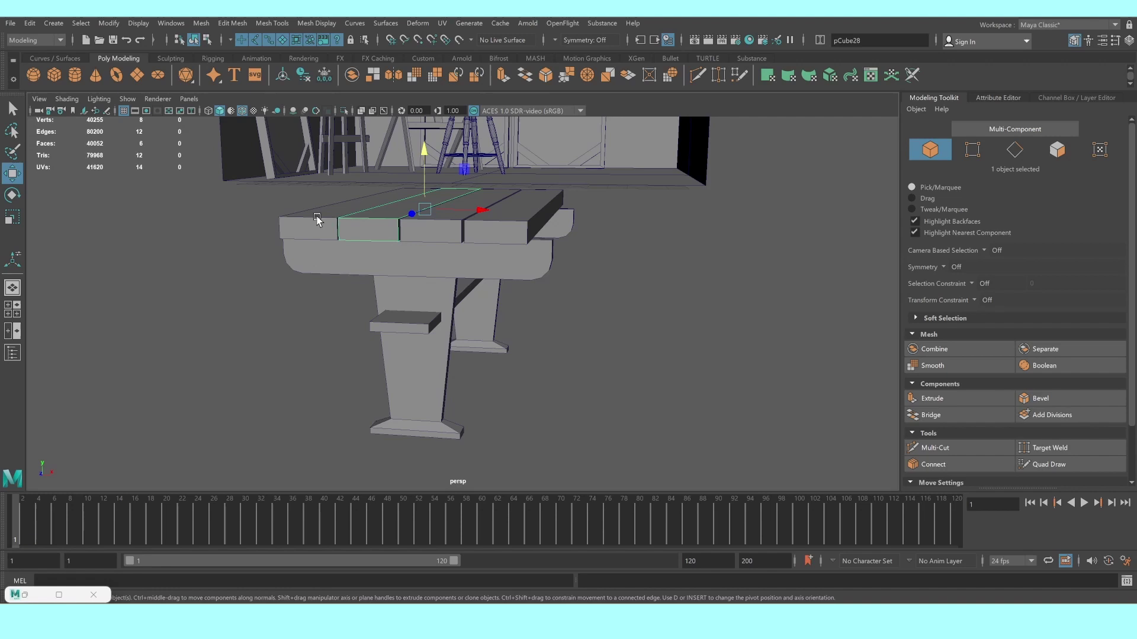
pyautogui.keyDown('shift'); pyautogui.click(441, 237); pyautogui.keyUp('shift')
pyautogui.keyDown('shift'); pyautogui.click(501, 228); pyautogui.keyUp('shift')
pyautogui.press('r')
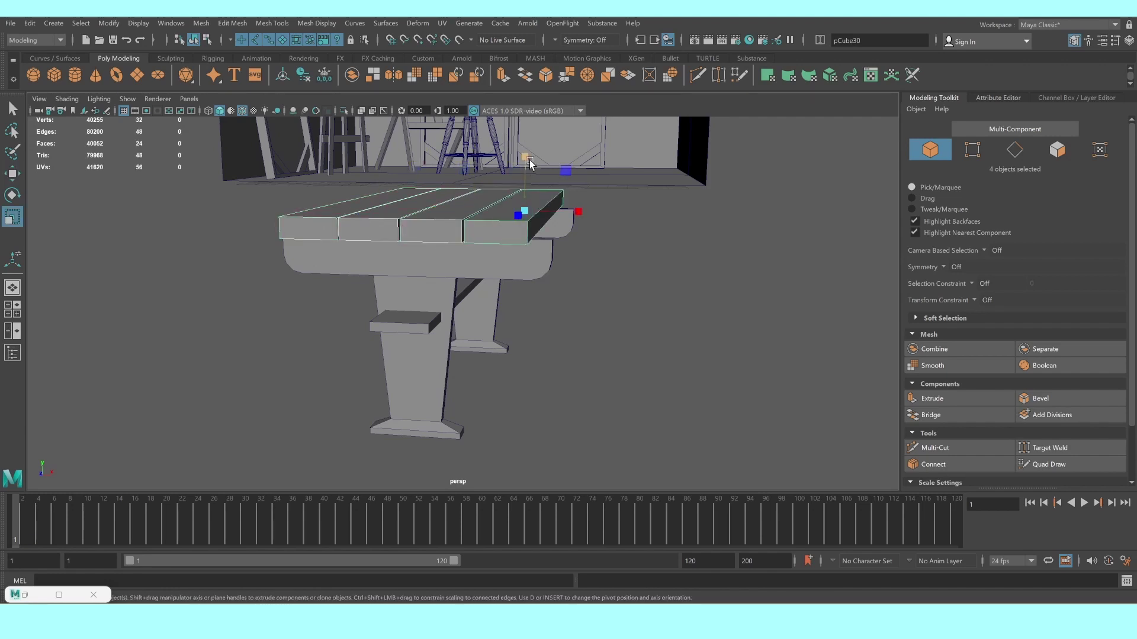
pyautogui.moveTo(530, 164)
pyautogui.mouseDown()
pyautogui.moveTo(523, 185)
pyautogui.moveTo(478, 165)
pyautogui.mouseUp()
pyautogui.press('w')
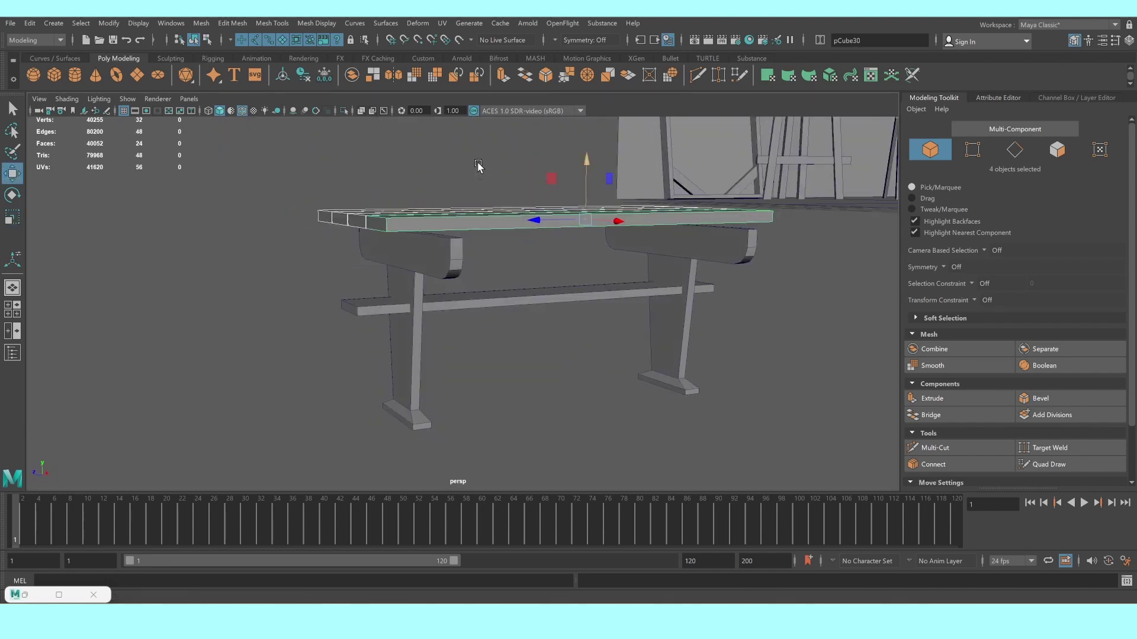
pyautogui.moveTo(587, 161); pyautogui.dragTo(591, 171)
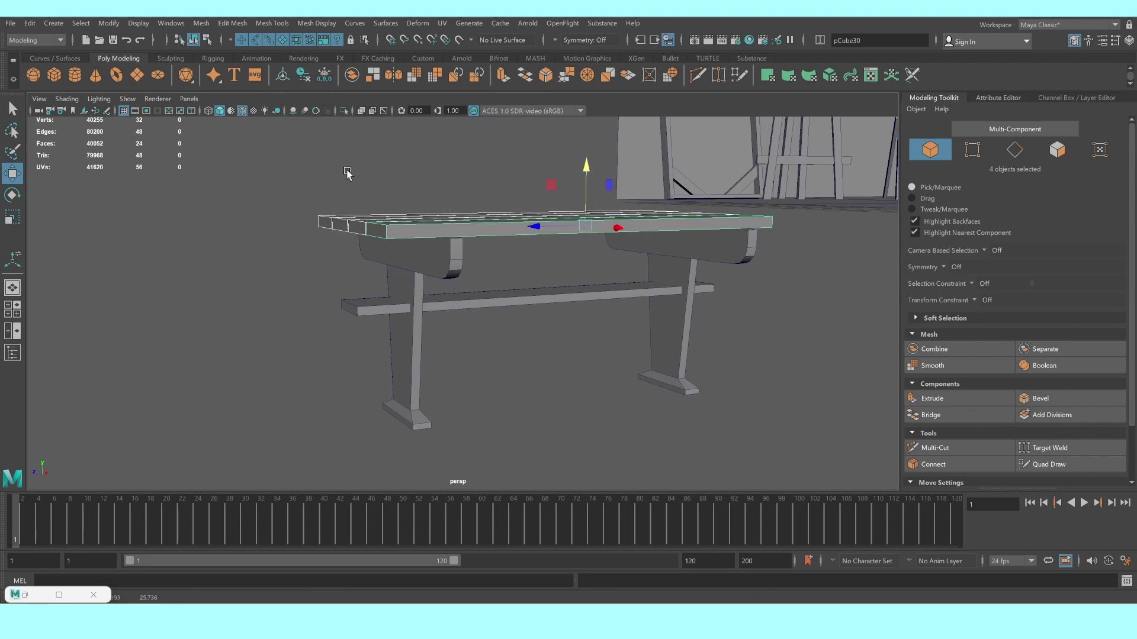
pyautogui.scroll(-5, 348, 173)
pyautogui.keyDown('alt'); pyautogui.moveTo(432, 289); pyautogui.dragTo(478, 317); pyautogui.keyUp('alt')
pyautogui.click(459, 366)
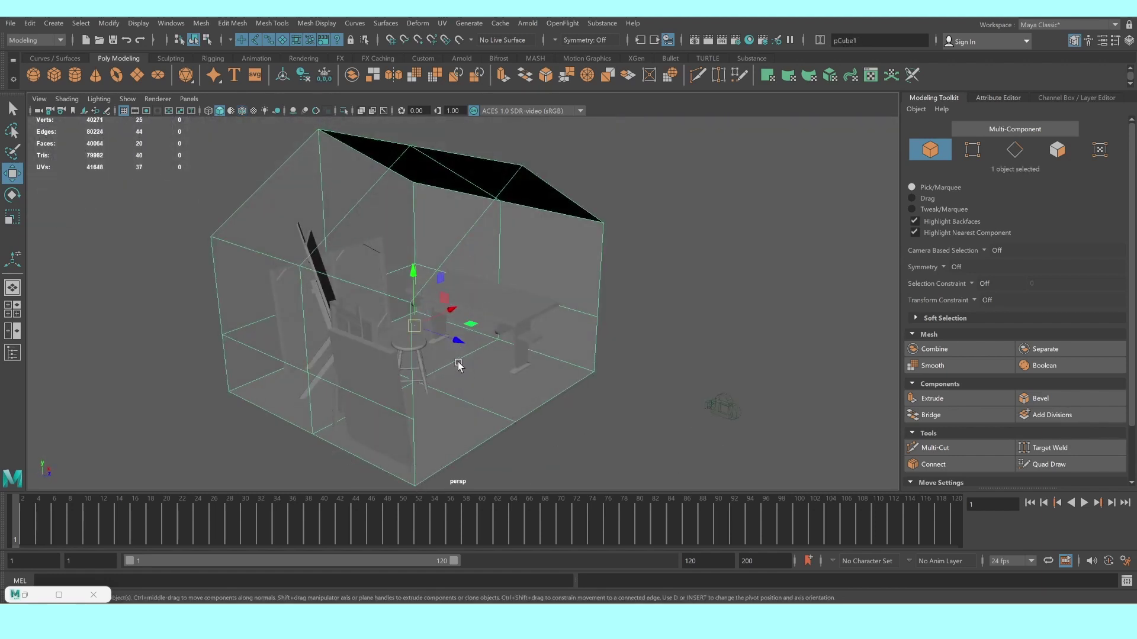
# Move the small cube out of the room and scale it into a large, thin upright slab
pyautogui.hotkey('ctrl', 'z')
pyautogui.moveTo(453, 405); pyautogui.dragTo(584, 444)
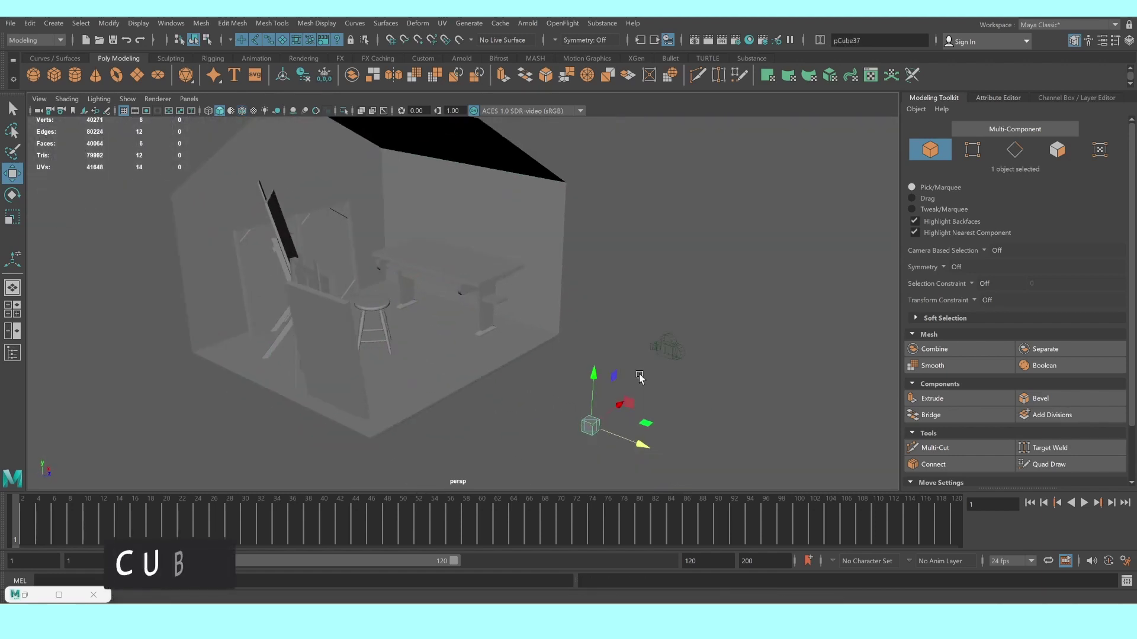
pyautogui.press('f')
pyautogui.press('r')
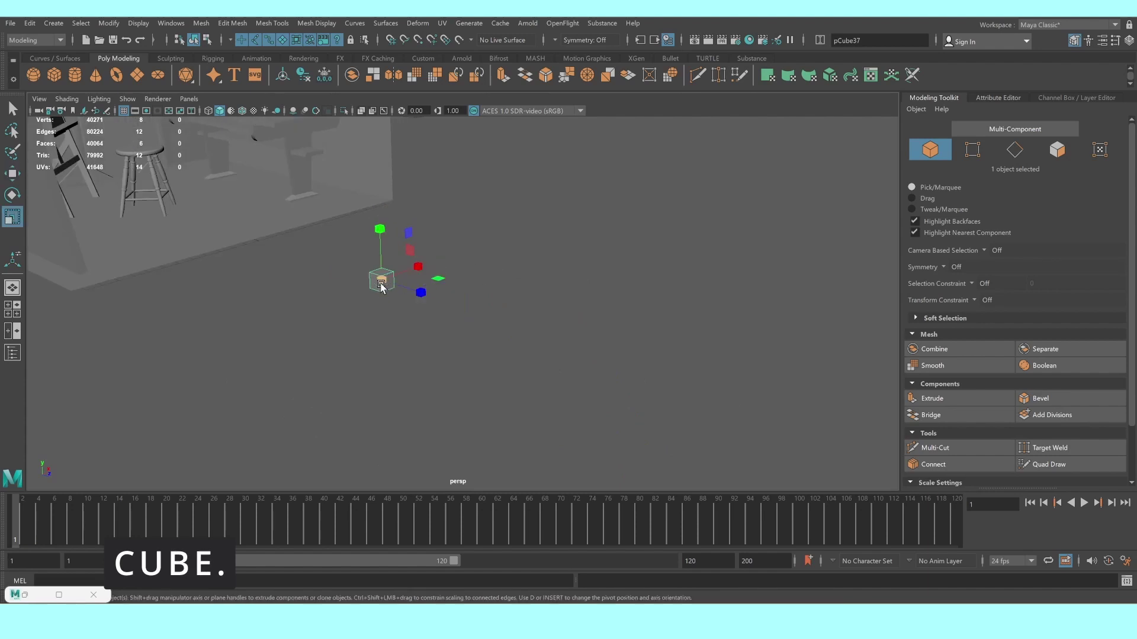
pyautogui.moveTo(381, 286)
pyautogui.mouseDown()
pyautogui.moveTo(461, 286)
pyautogui.moveTo(373, 276)
pyautogui.moveTo(455, 303)
pyautogui.mouseUp()
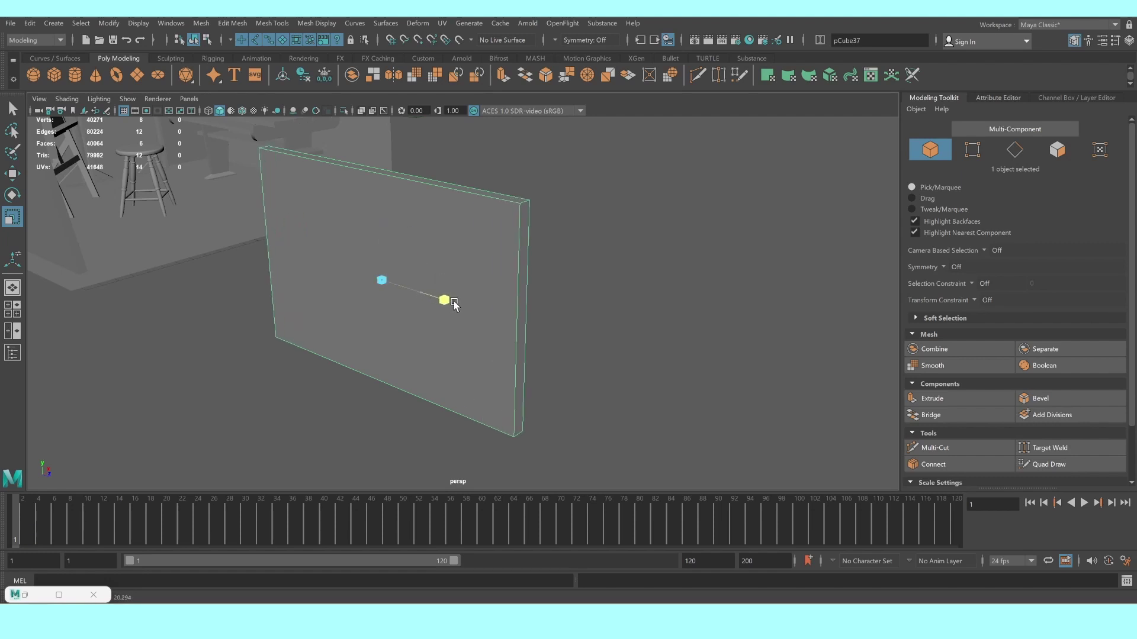
pyautogui.moveTo(380, 230); pyautogui.dragTo(379, 223)
pyautogui.moveTo(421, 293); pyautogui.dragTo(434, 287)
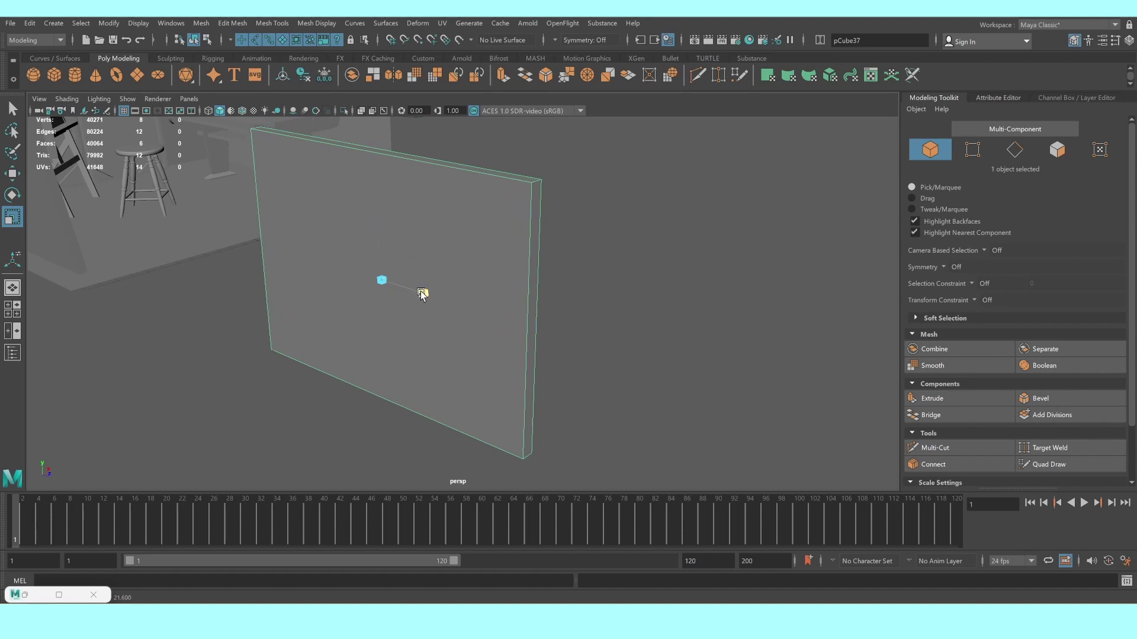
# Duplicate the slab and move the copy toward the camera
pyautogui.hotkey('ctrl', 'd')
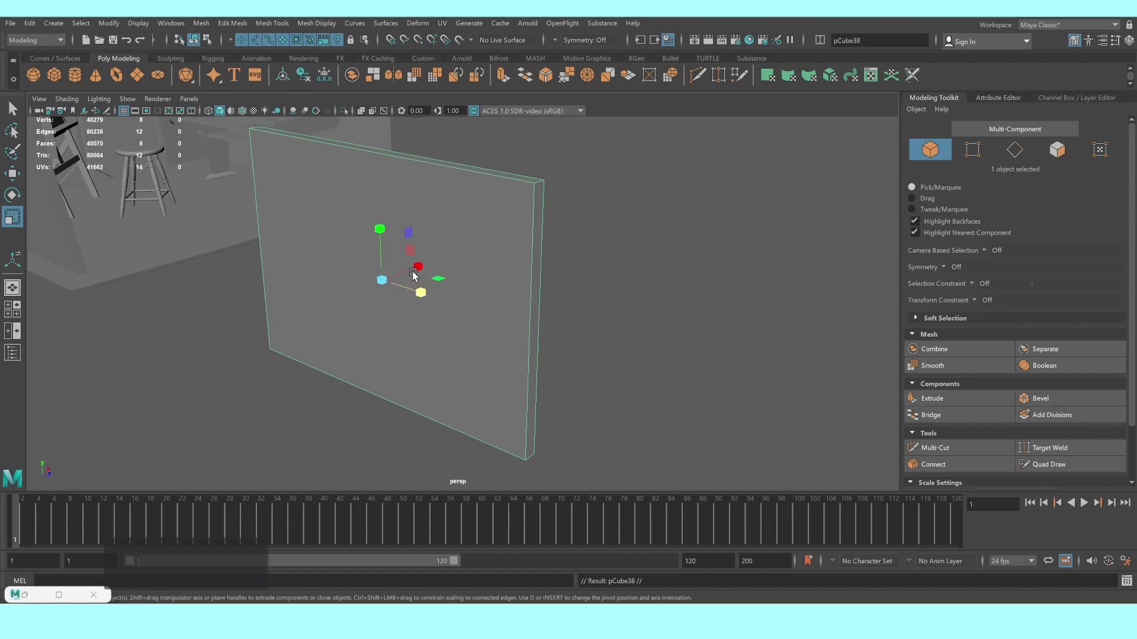
pyautogui.press('w')
pyautogui.moveTo(414, 275); pyautogui.dragTo(316, 286)
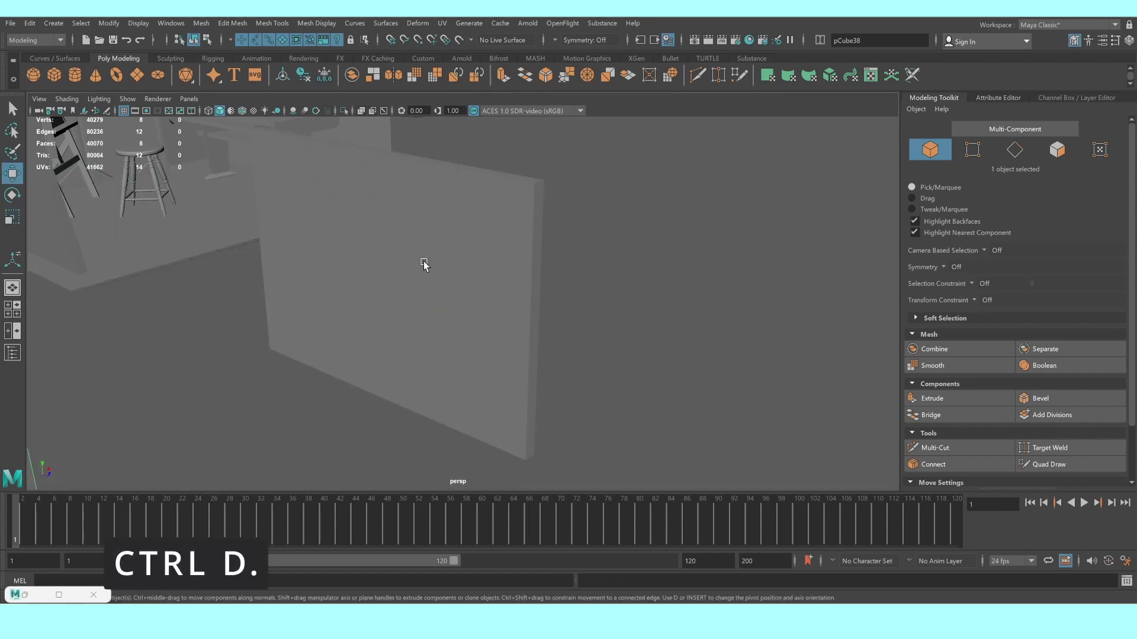
# Extrude the slab's front face with an Offset inset that leaves a border
pyautogui.click(424, 267)
pyautogui.scroll(2, 394, 267)
pyautogui.moveTo(411, 229); pyautogui.dragTo(411, 256, button='right')
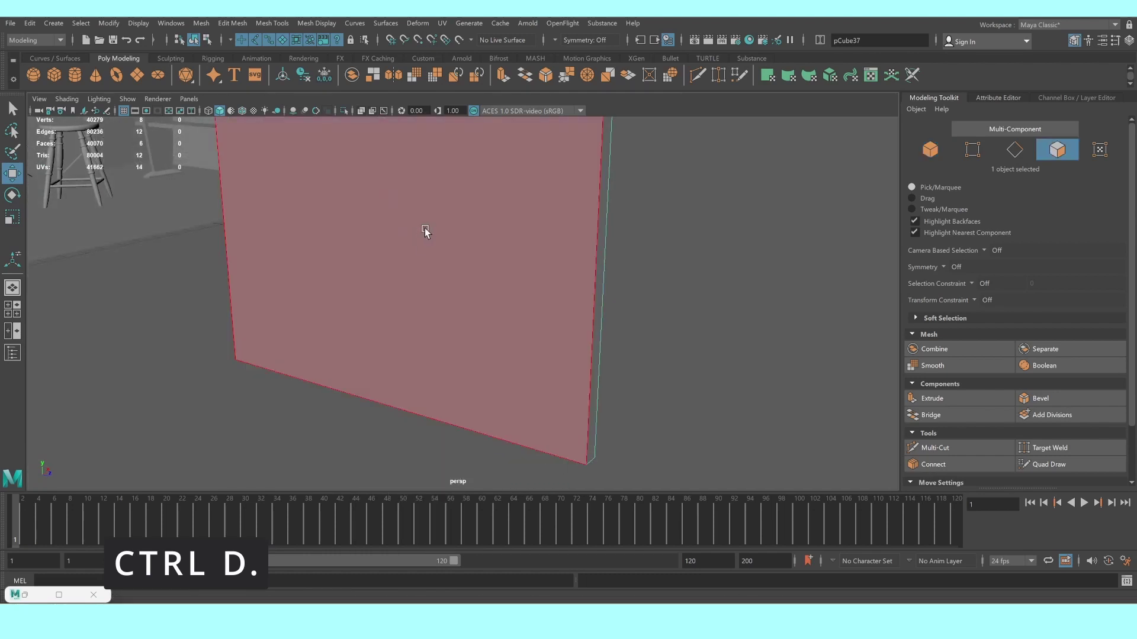
pyautogui.click(424, 236)
pyautogui.click(983, 404)
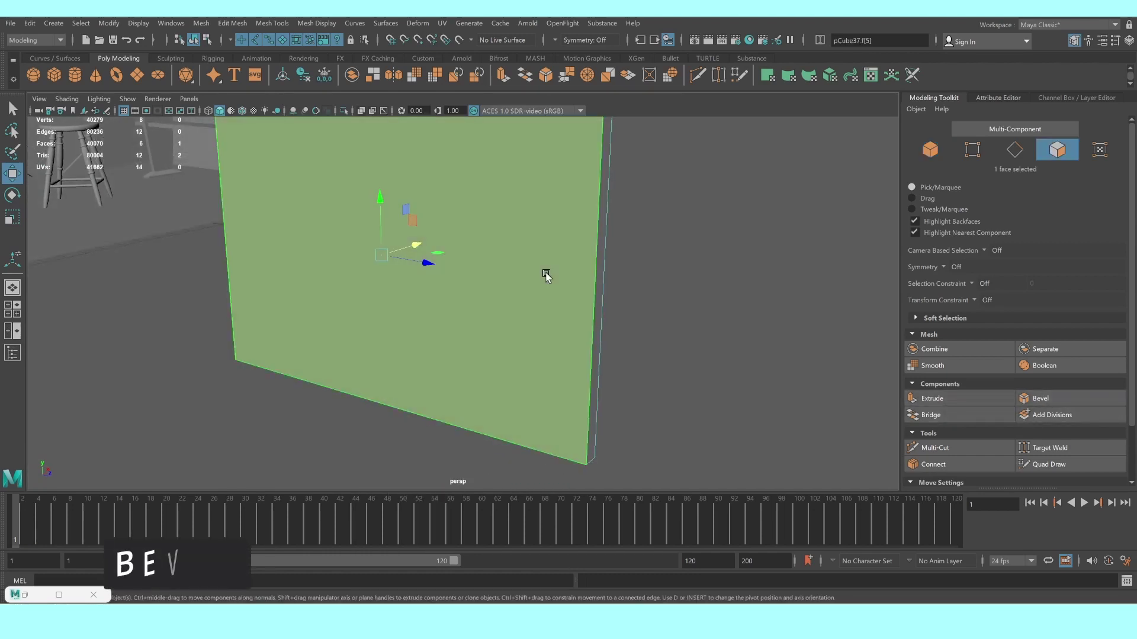
pyautogui.scroll(3, 592, 299)
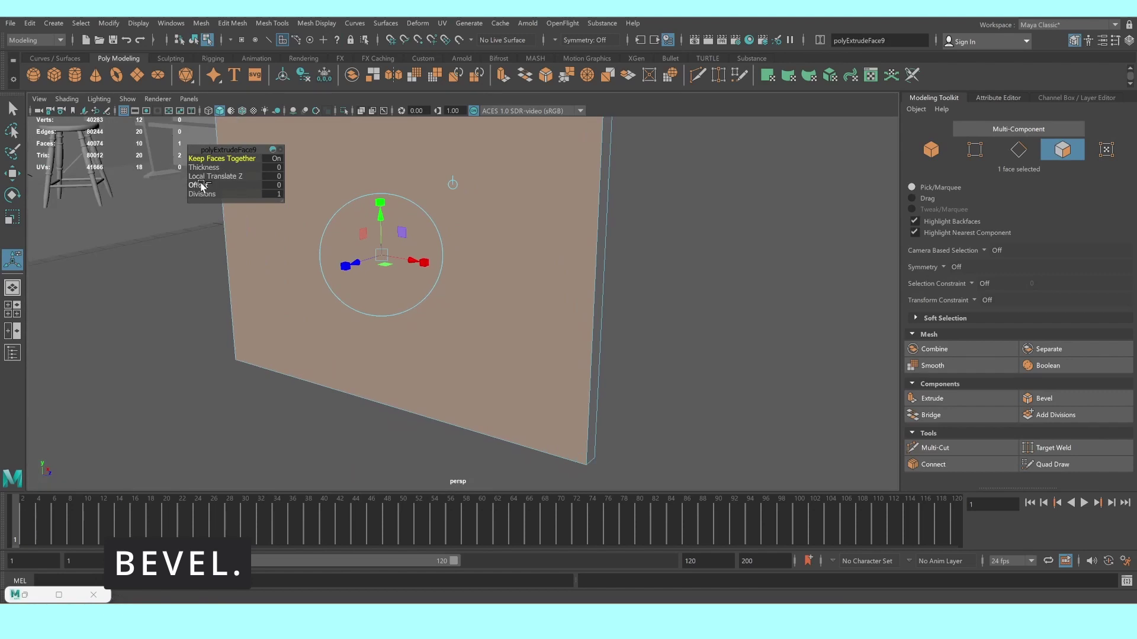
pyautogui.moveTo(201, 185); pyautogui.dragTo(259, 193)
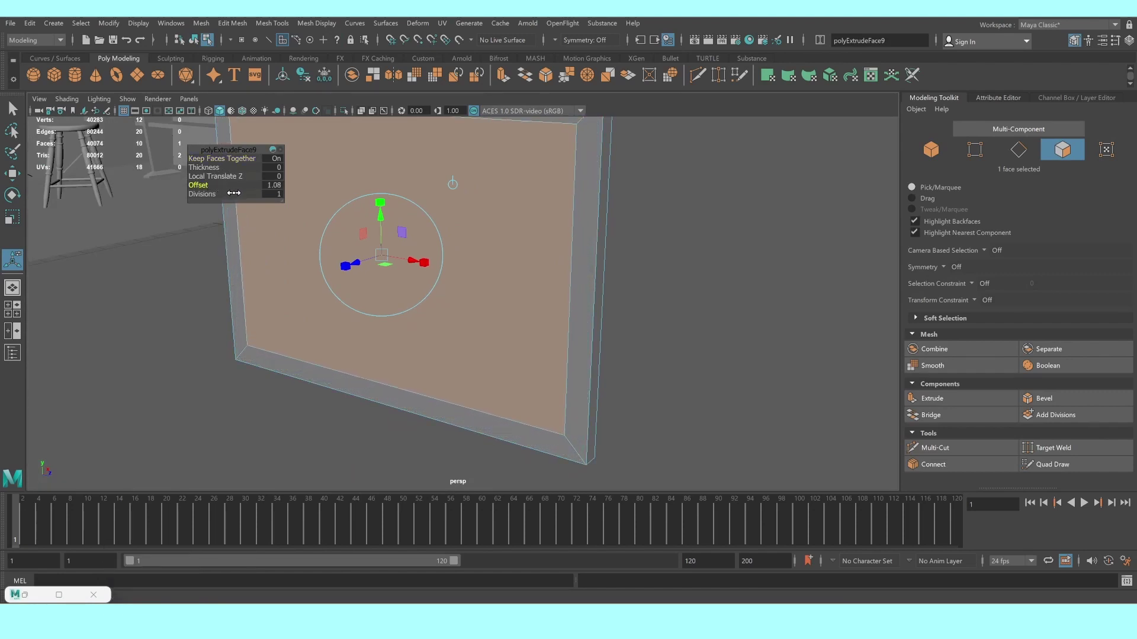
# Extrude the four border faces outward to give the frame raised depth
pyautogui.click(595, 203)
pyautogui.keyDown('shift'); pyautogui.click(515, 427); pyautogui.keyUp('shift')
pyautogui.keyDown('shift'); pyautogui.click(233, 329); pyautogui.keyUp('shift')
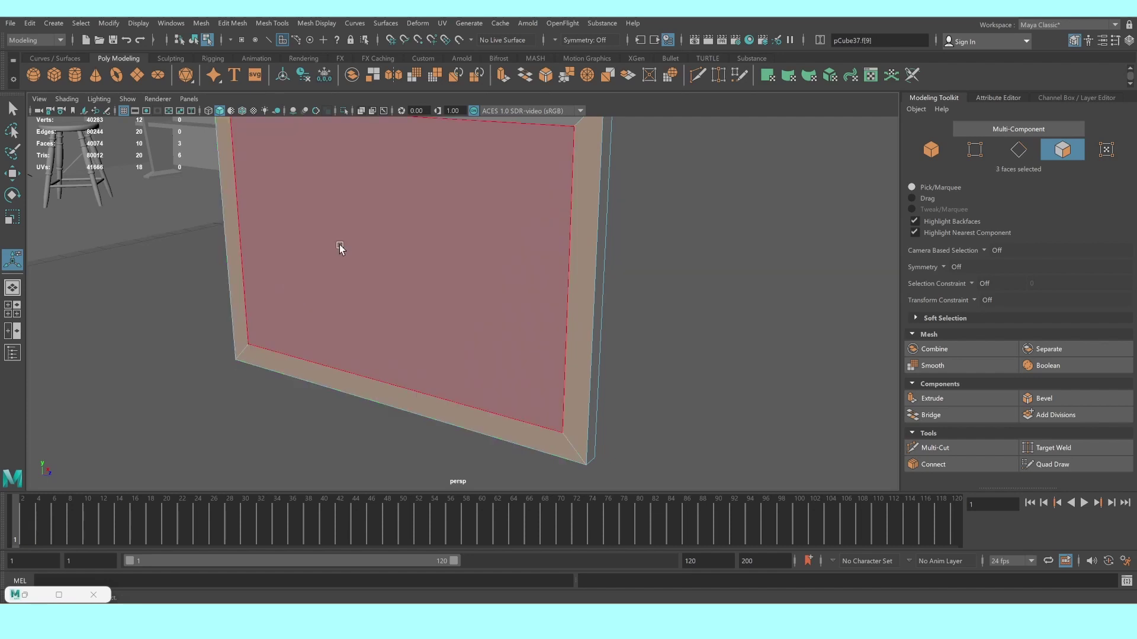
pyautogui.keyDown('alt'); pyautogui.moveTo(340, 248); pyautogui.dragTo(355, 317); pyautogui.keyUp('alt')
pyautogui.keyDown('shift'); pyautogui.click(320, 216); pyautogui.keyUp('shift')
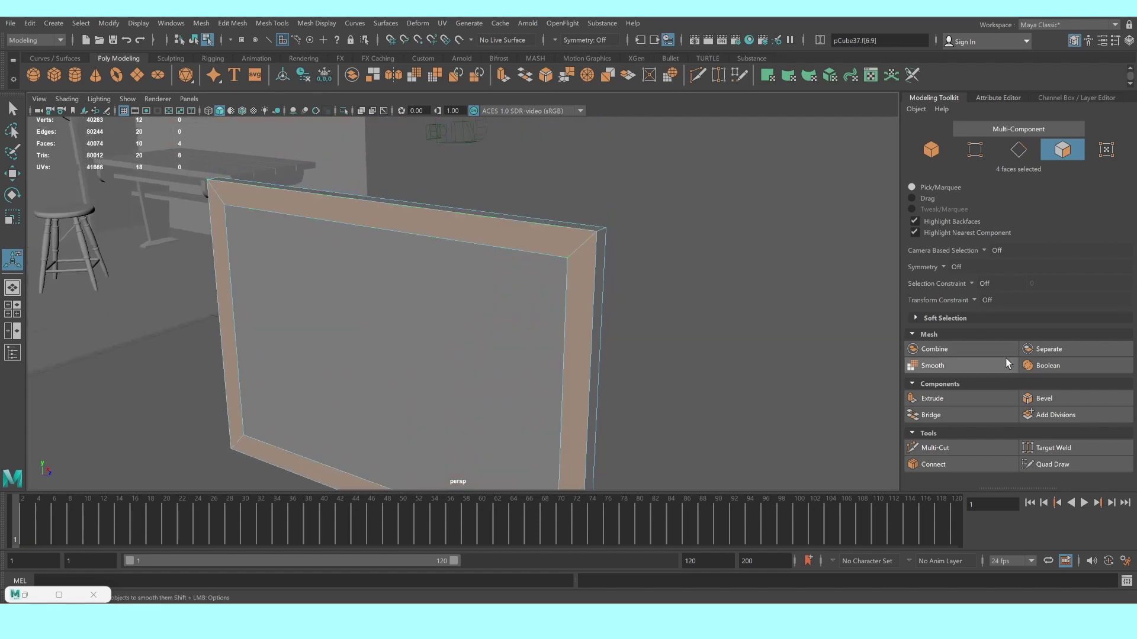
pyautogui.click(932, 399)
pyautogui.moveTo(376, 449)
pyautogui.mouseDown()
pyautogui.moveTo(304, 305)
pyautogui.moveTo(281, 206)
pyautogui.mouseUp()
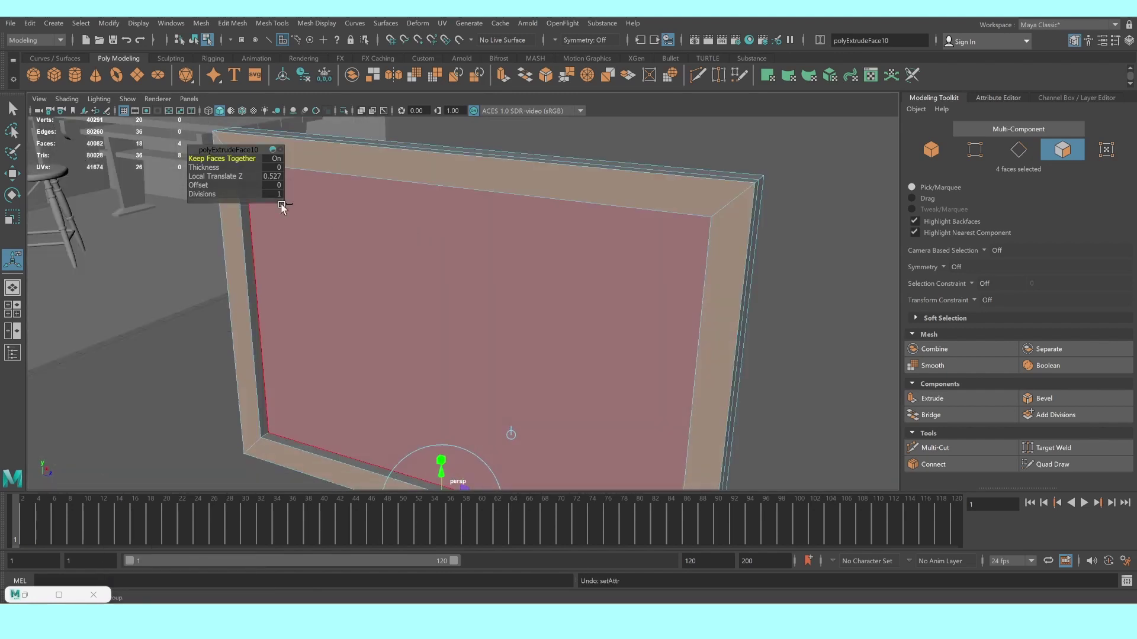
# Bevel the frame's edges with 2 segments and return to object mode
pyautogui.click(1073, 399)
pyautogui.moveTo(571, 244)
pyautogui.keyDown('alt'); pyautogui.mouseDown()
pyautogui.moveTo(540, 271)
pyautogui.moveTo(472, 269)
pyautogui.mouseUp(); pyautogui.keyUp('alt')
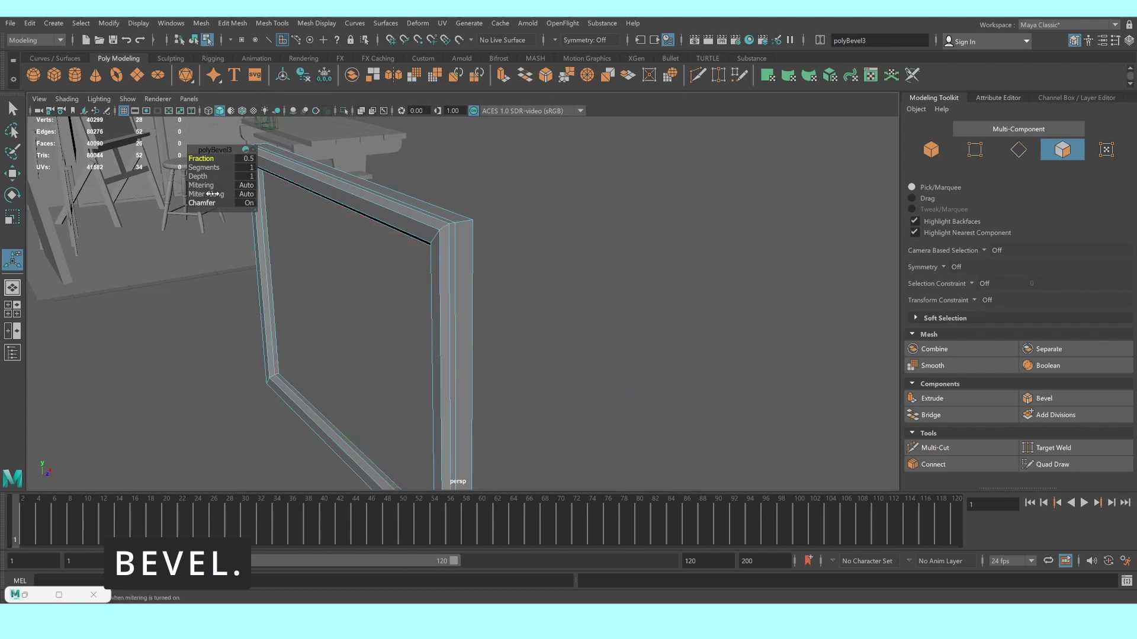
pyautogui.moveTo(203, 168)
pyautogui.mouseDown()
pyautogui.moveTo(231, 168)
pyautogui.moveTo(202, 159)
pyautogui.mouseUp()
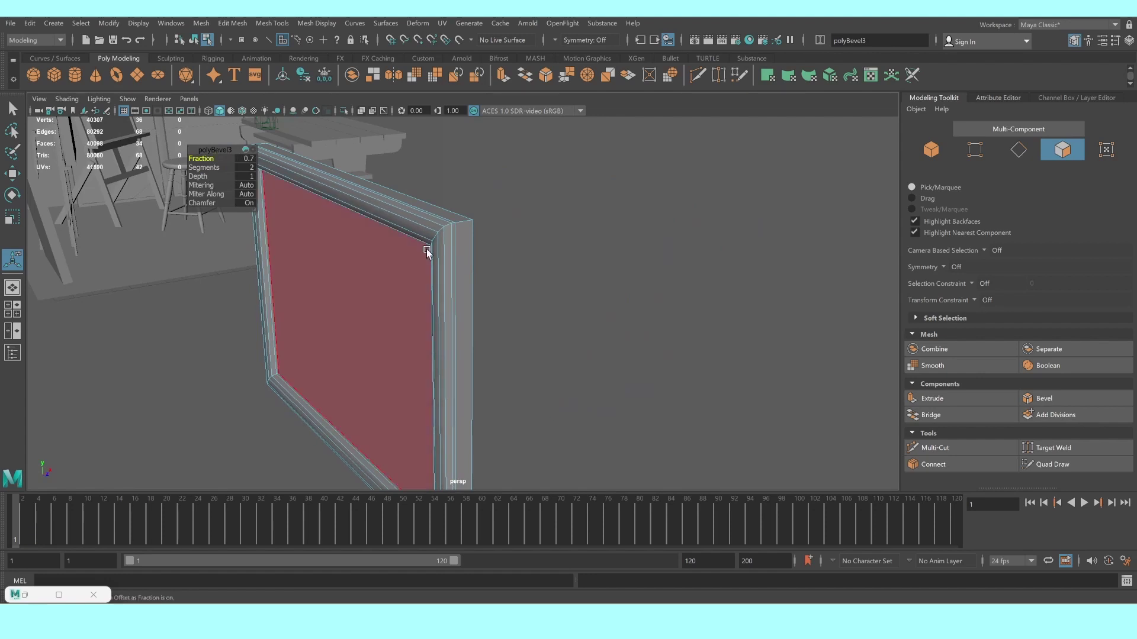
pyautogui.keyDown('alt'); pyautogui.moveTo(427, 252); pyautogui.dragTo(487, 241); pyautogui.keyUp('alt')
pyautogui.rightClick(609, 172)
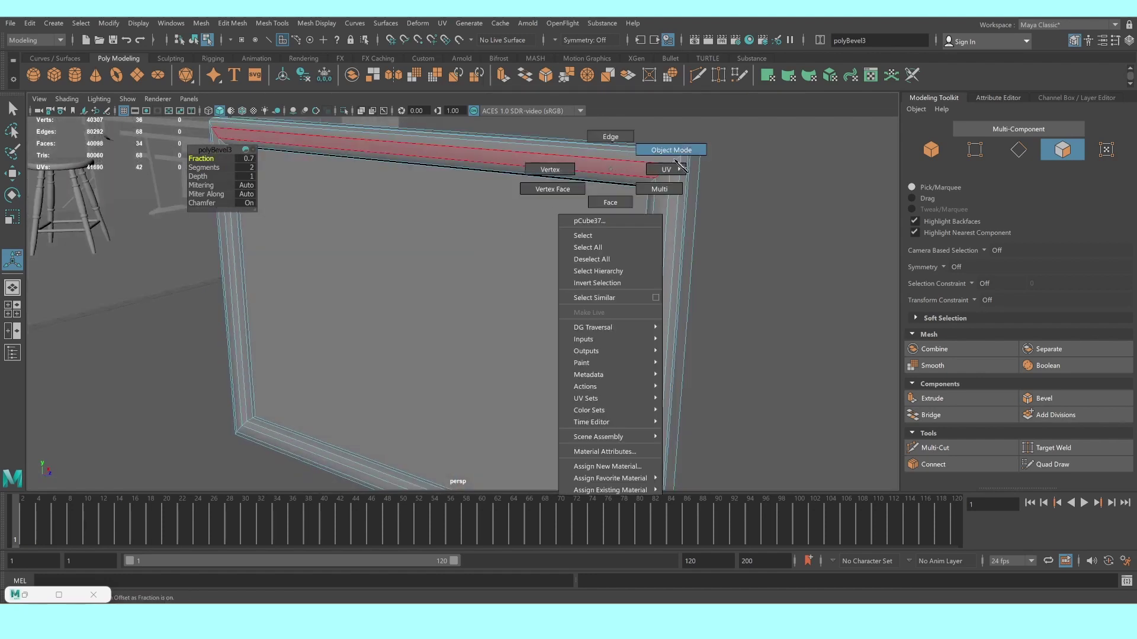
pyautogui.moveTo(681, 166); pyautogui.dragTo(671, 150, button='right')
pyautogui.moveTo(726, 194)
pyautogui.keyDown('alt'); pyautogui.mouseDown()
pyautogui.moveTo(704, 241)
pyautogui.moveTo(479, 244)
pyautogui.moveTo(377, 287)
pyautogui.moveTo(397, 304)
pyautogui.moveTo(371, 300)
pyautogui.mouseUp(); pyautogui.keyUp('alt')
# Scale the frame along one axis, then scale the wall panel along one axis
pyautogui.click(399, 283)
pyautogui.press('r')
pyautogui.click(490, 292)
pyautogui.moveTo(490, 291)
pyautogui.keyDown('alt'); pyautogui.mouseDown()
pyautogui.moveTo(465, 287)
pyautogui.moveTo(482, 279)
pyautogui.moveTo(285, 259)
pyautogui.moveTo(242, 329)
pyautogui.moveTo(56, 334)
pyautogui.mouseUp(); pyautogui.keyUp('alt')
pyautogui.click(467, 279)
pyautogui.click(285, 259)
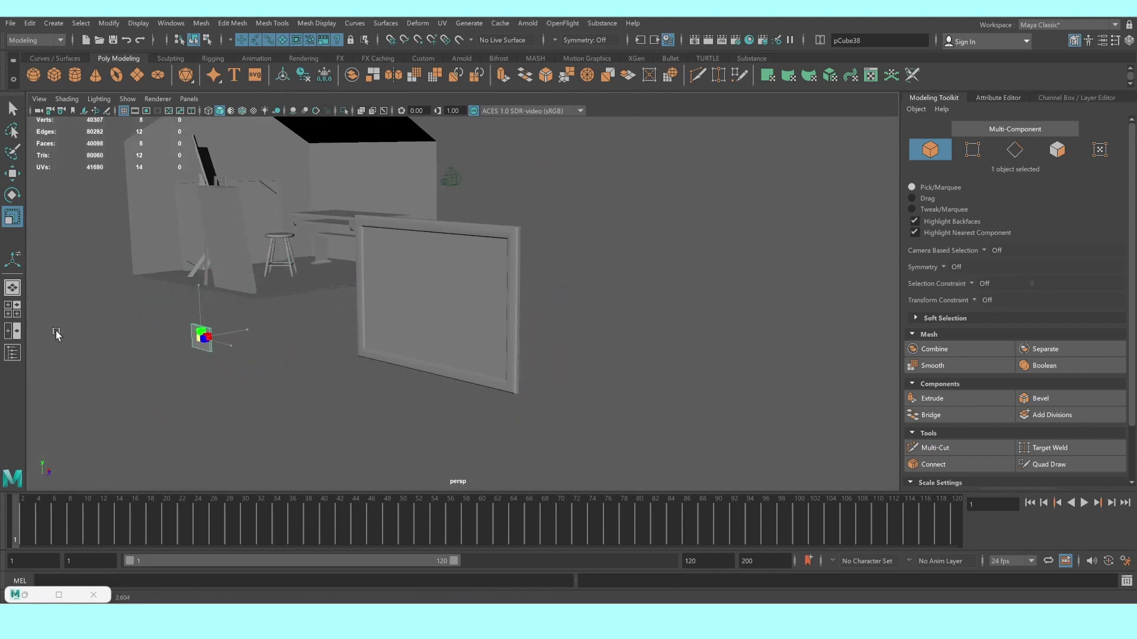
pyautogui.keyDown('alt'); pyautogui.moveTo(56, 334); pyautogui.dragTo(171, 337, button='right'); pyautogui.keyUp('alt')
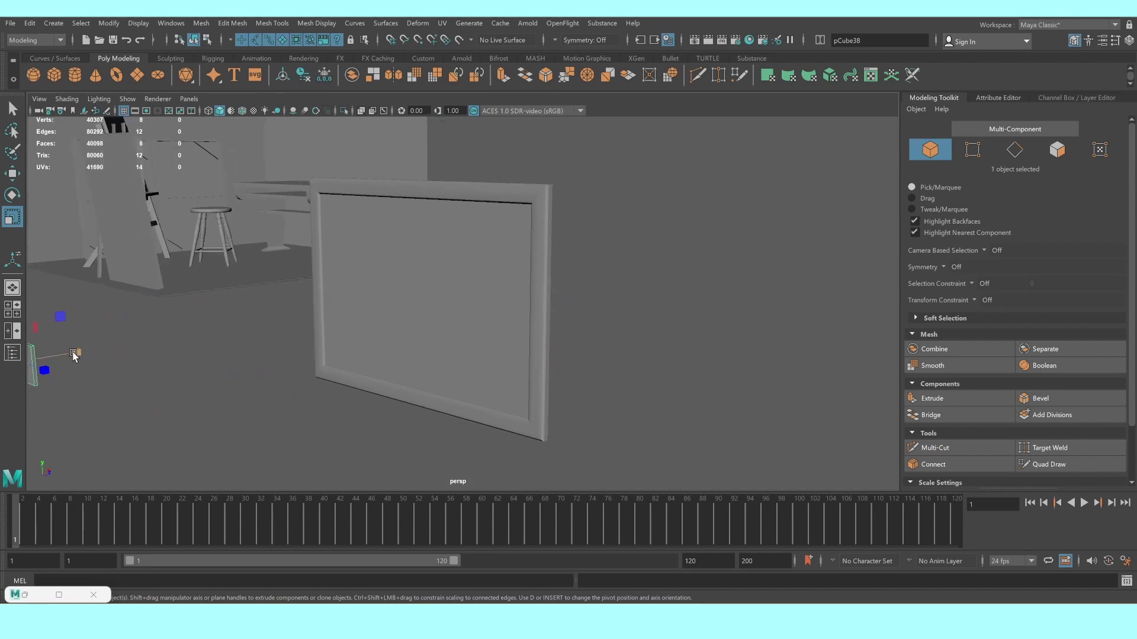
pyautogui.moveTo(73, 354)
pyautogui.mouseDown()
pyautogui.moveTo(59, 357)
pyautogui.moveTo(386, 286)
pyautogui.moveTo(419, 317)
pyautogui.moveTo(483, 320)
pyautogui.moveTo(478, 301)
pyautogui.mouseUp()
# Scale the panel taller and wider into a thin paper-sheet plane
pyautogui.press('w')
pyautogui.press('f')
pyautogui.press('r')
pyautogui.scroll(-2, 475, 300)
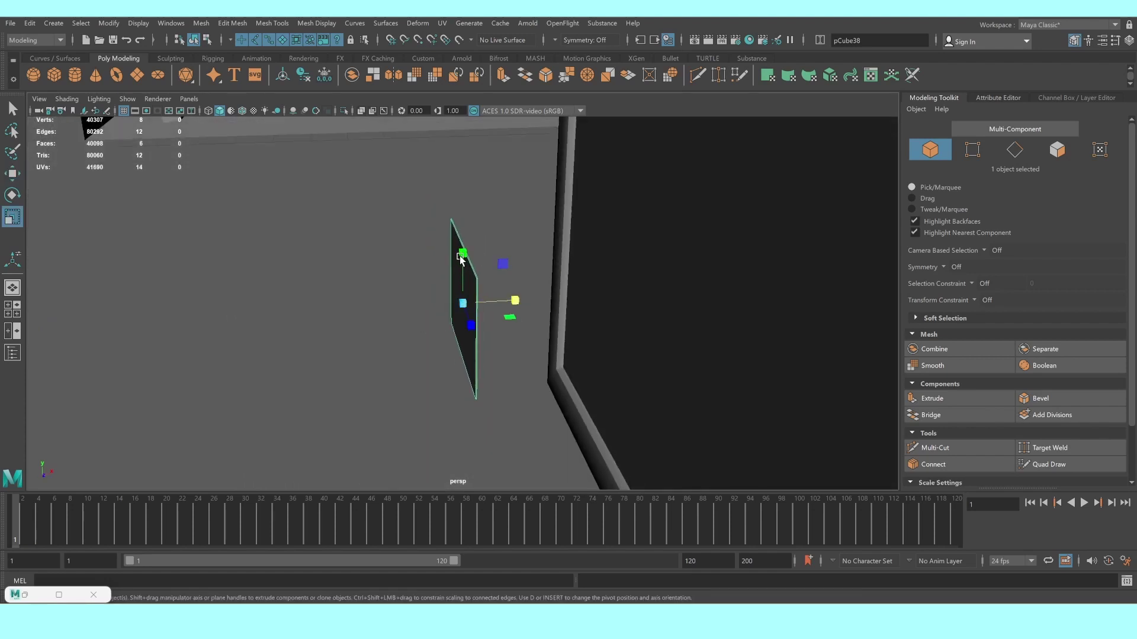
pyautogui.moveTo(462, 259); pyautogui.dragTo(469, 222)
pyautogui.moveTo(415, 272)
pyautogui.keyDown('alt'); pyautogui.mouseDown()
pyautogui.moveTo(483, 267)
pyautogui.moveTo(435, 296)
pyautogui.moveTo(424, 230)
pyautogui.mouseUp(); pyautogui.keyUp('alt')
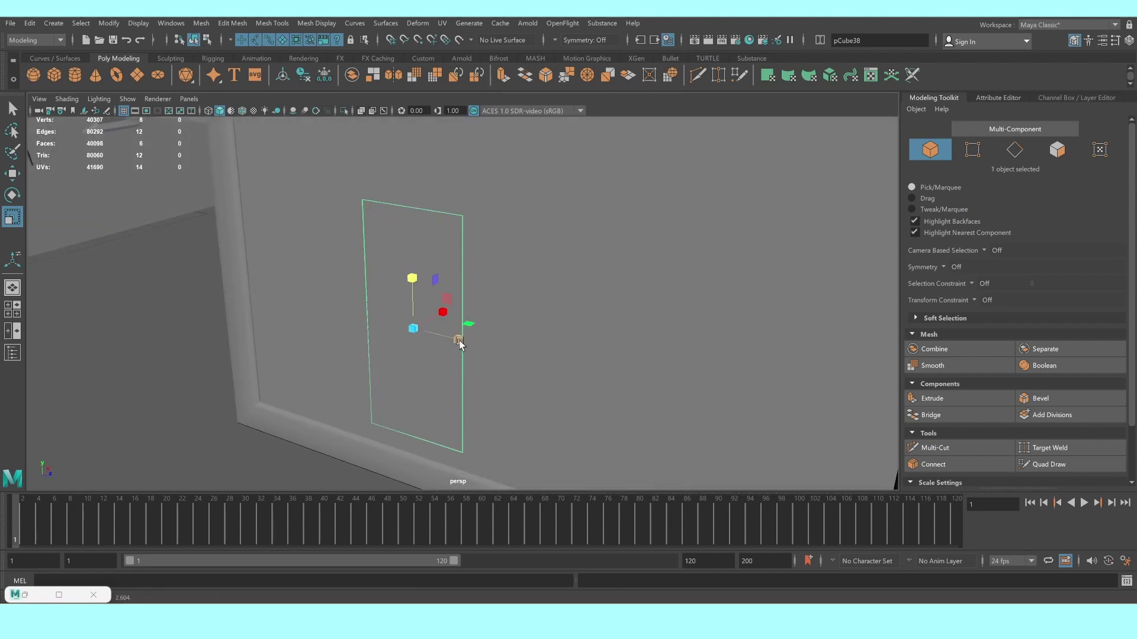
pyautogui.click(458, 338)
pyautogui.moveTo(456, 338)
pyautogui.mouseDown()
pyautogui.moveTo(485, 348)
pyautogui.moveTo(434, 317)
pyautogui.moveTo(456, 293)
pyautogui.moveTo(474, 307)
pyautogui.moveTo(602, 269)
pyautogui.mouseUp()
# Move the paper sheet along X against the board and duplicate it
pyautogui.press('w')
pyautogui.press('f')
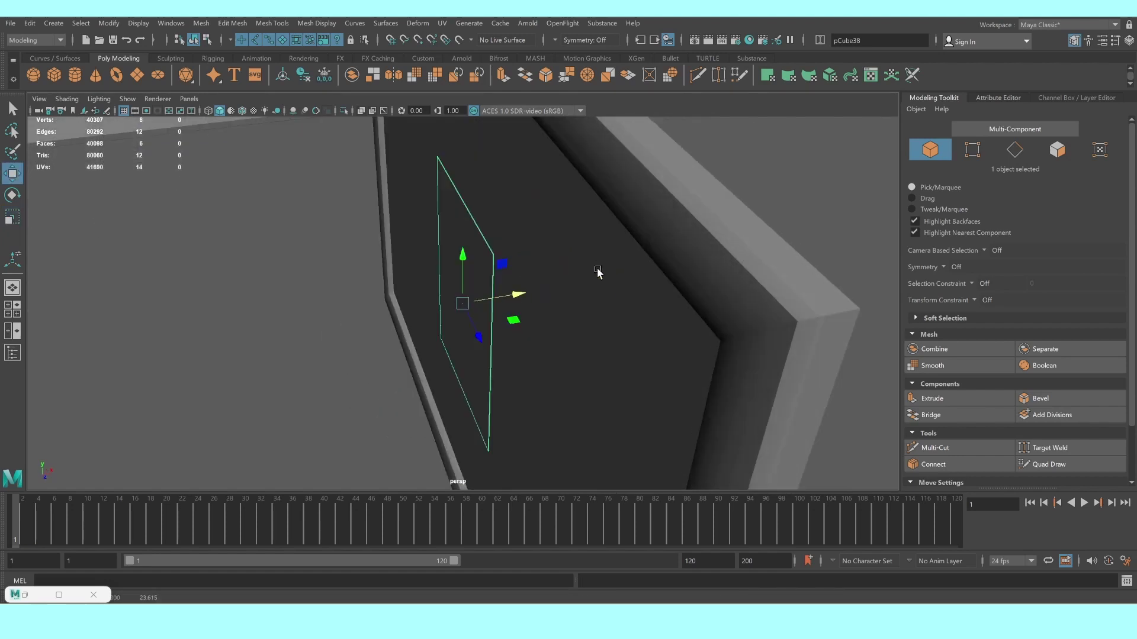
pyautogui.moveTo(514, 299)
pyautogui.mouseDown()
pyautogui.moveTo(302, 285)
pyautogui.moveTo(438, 304)
pyautogui.moveTo(652, 303)
pyautogui.mouseUp()
pyautogui.press('f')
pyautogui.hotkey('ctrl', 'd')
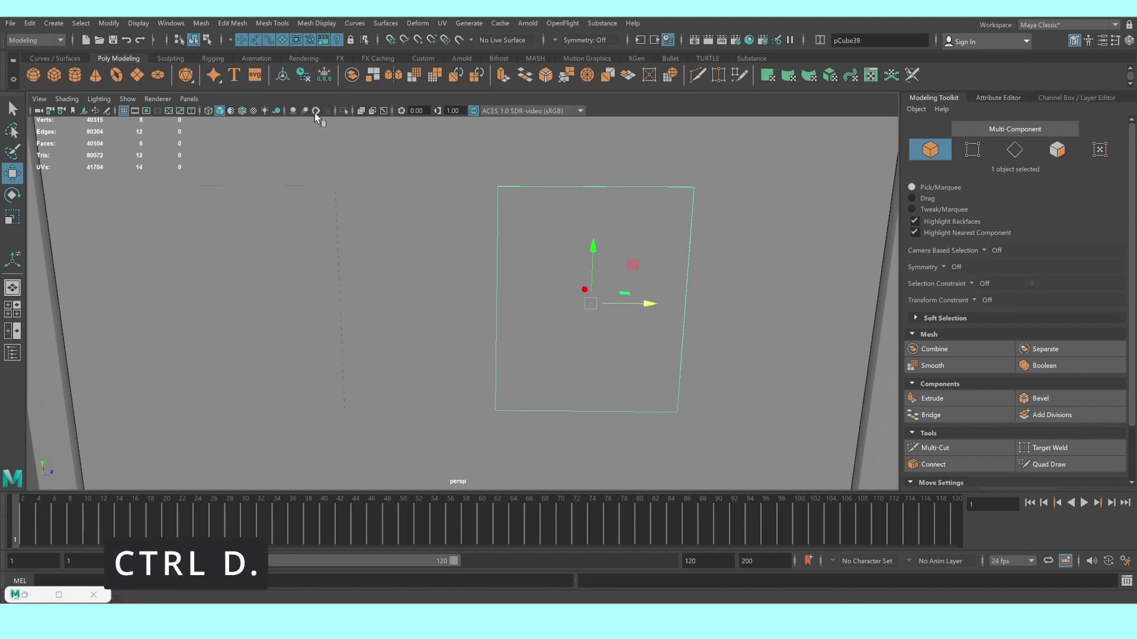
# Turn on Wireframe on Shaded and shrink the copied sheet shorter and narrower
pyautogui.click(242, 111)
pyautogui.scroll(-3, 518, 258)
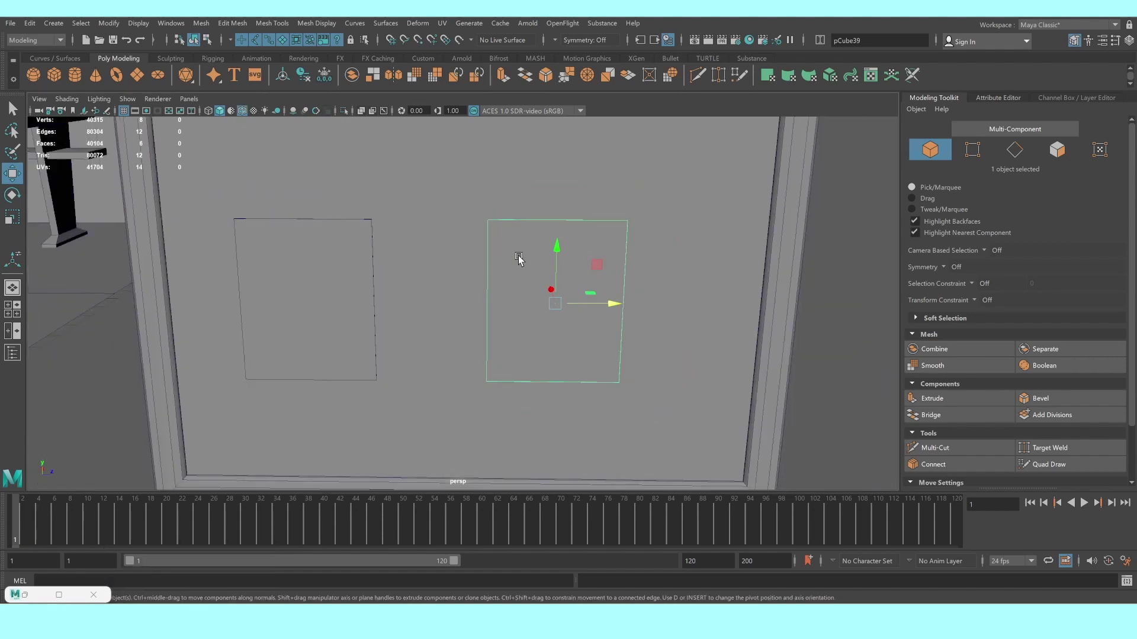
pyautogui.press('r')
pyautogui.moveTo(555, 252); pyautogui.dragTo(559, 277)
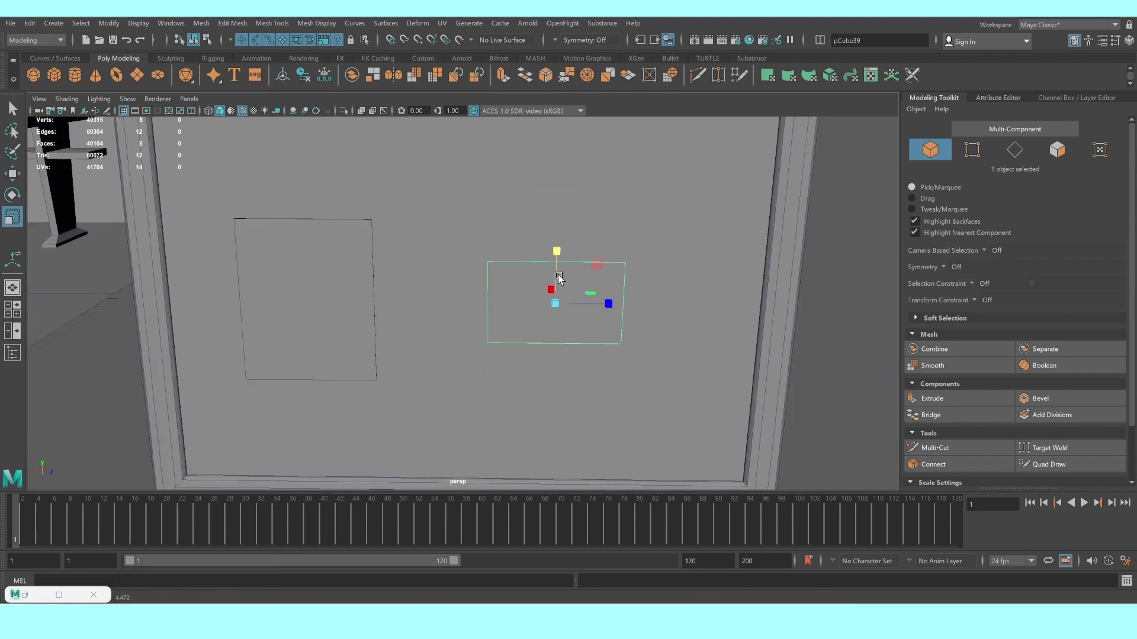
pyautogui.moveTo(608, 305)
pyautogui.mouseDown()
pyautogui.moveTo(583, 302)
pyautogui.moveTo(614, 304)
pyautogui.mouseUp()
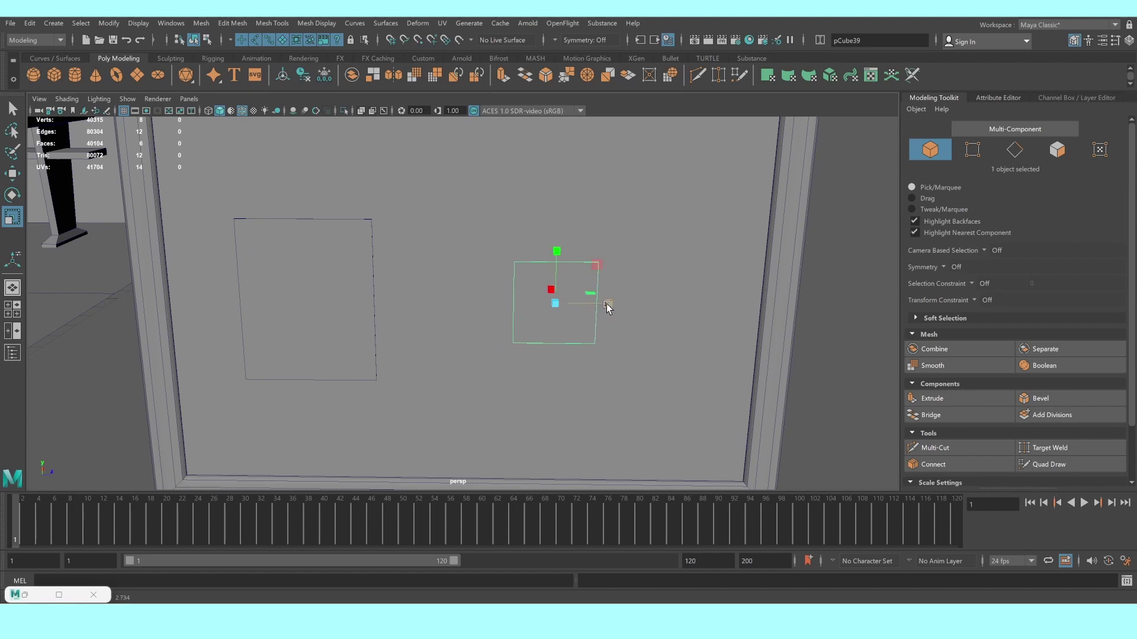
# Duplicate the sheet, move the copy left and higher on the board, and widen it
pyautogui.hotkey('ctrl', 'd')
pyautogui.press('w')
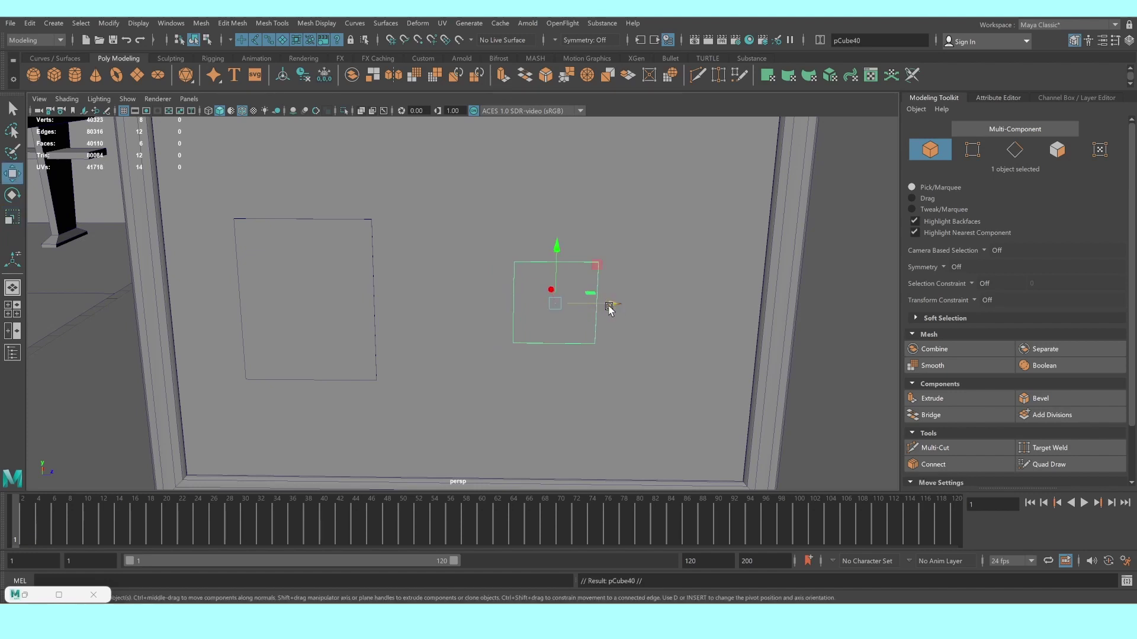
pyautogui.moveTo(608, 306); pyautogui.dragTo(509, 295)
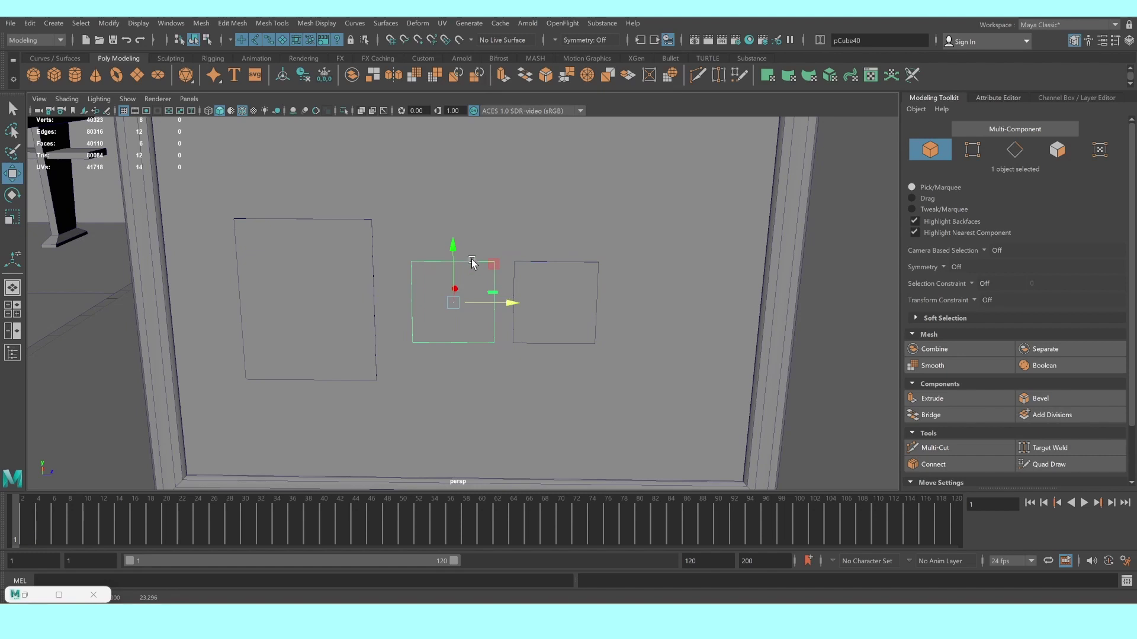
pyautogui.moveTo(449, 245); pyautogui.dragTo(452, 175)
pyautogui.press('r')
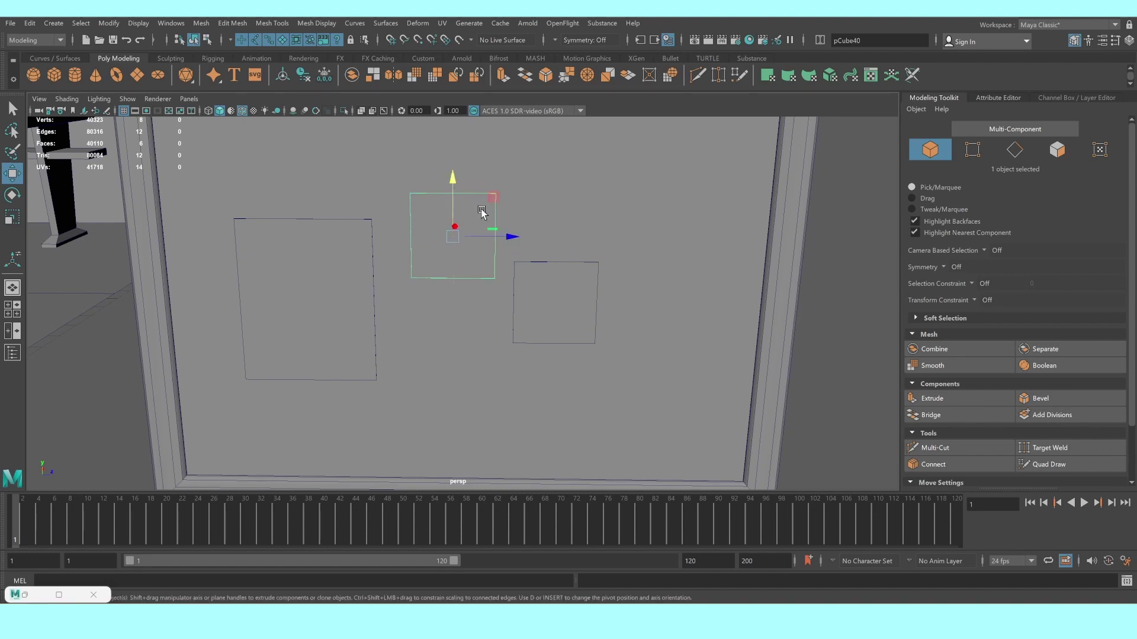
pyautogui.moveTo(506, 237); pyautogui.dragTo(520, 237)
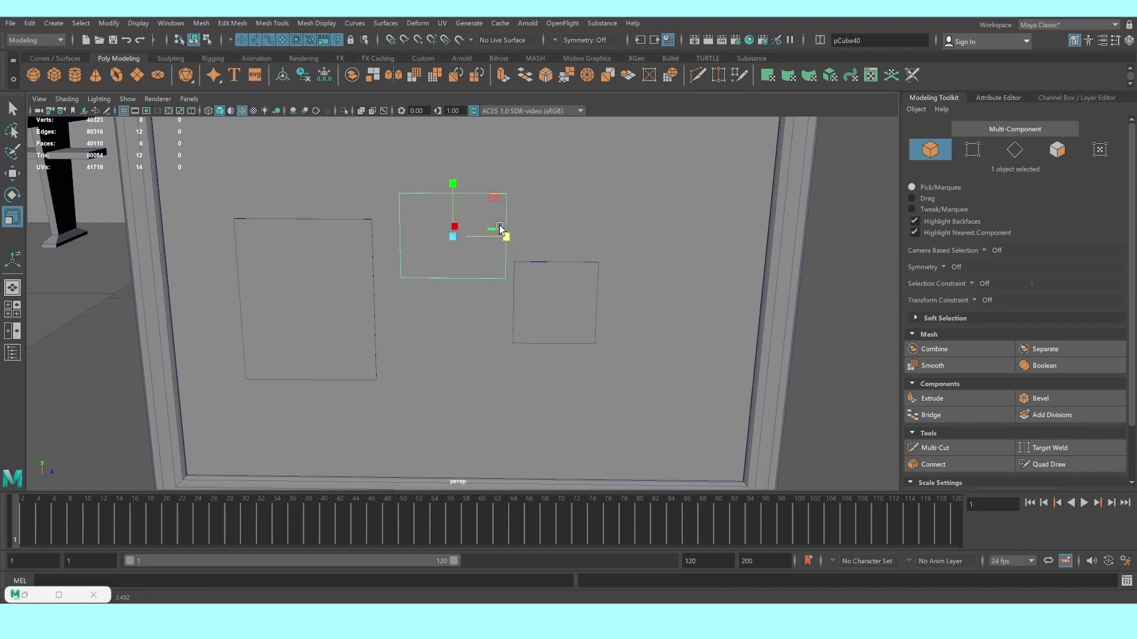
# Duplicate another sheet onto the board's right side, making it taller and narrower
pyautogui.press('w')
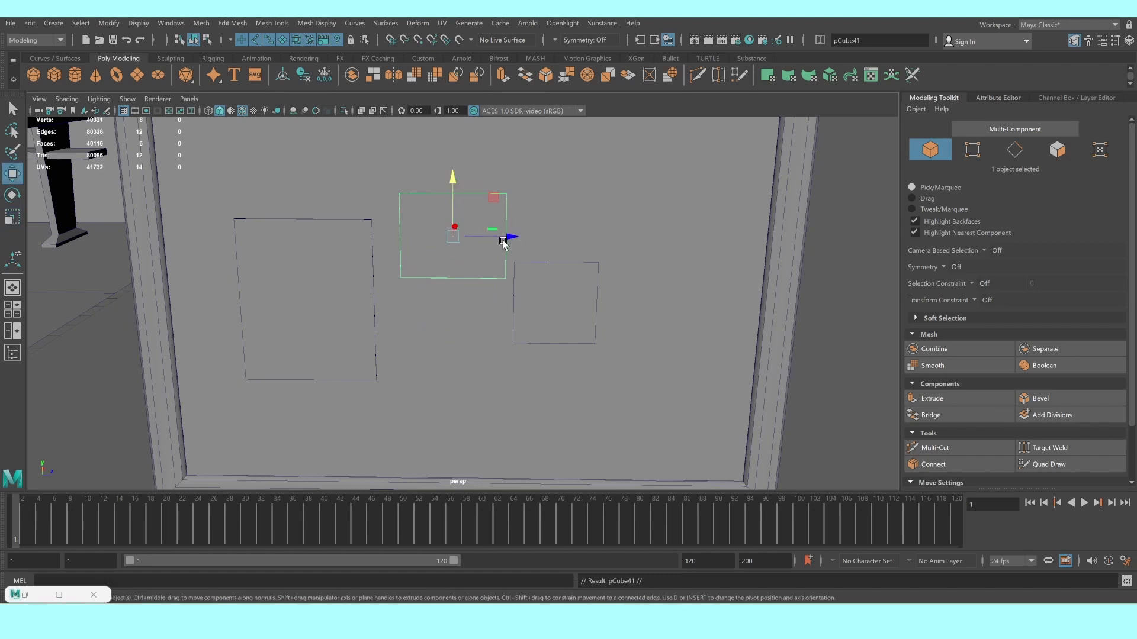
pyautogui.hotkey('ctrl', 'd')
pyautogui.moveTo(507, 237); pyautogui.dragTo(733, 231)
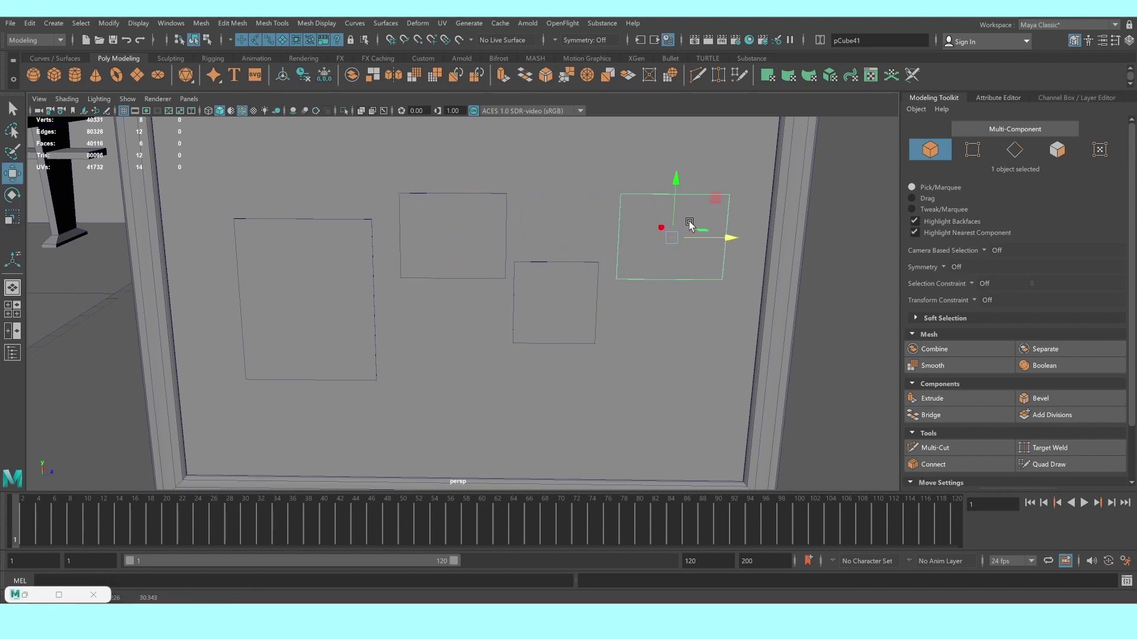
pyautogui.press('r')
pyautogui.moveTo(675, 184); pyautogui.dragTo(680, 127)
pyautogui.moveTo(723, 240); pyautogui.dragTo(692, 237)
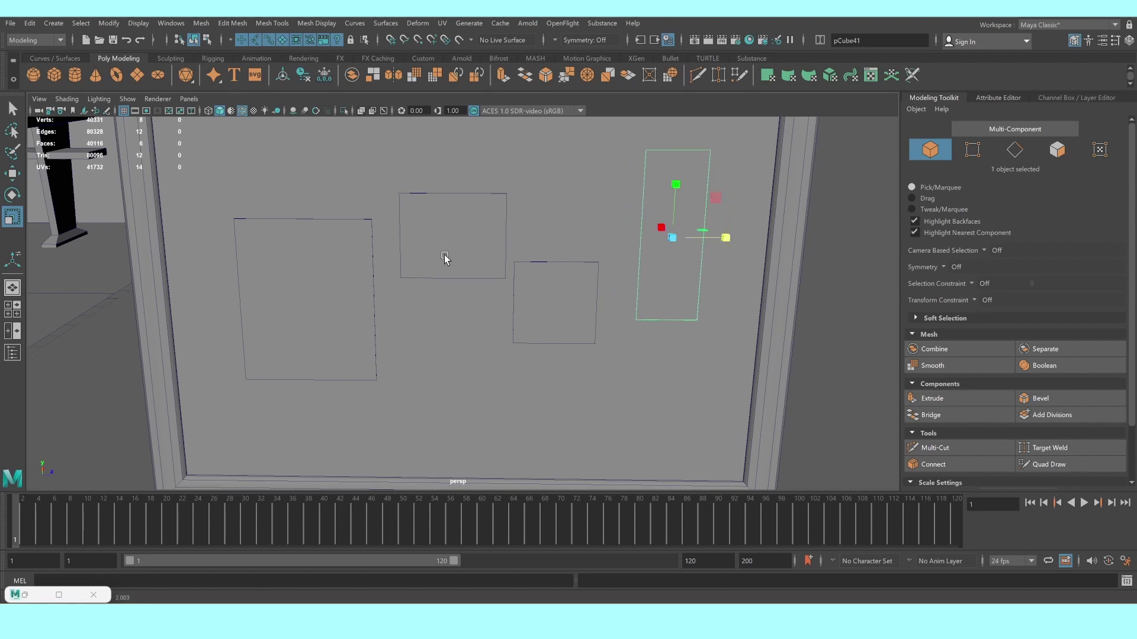
# Stretch a small strip taller and lift it to the board's top edge
pyautogui.scroll(2, 524, 284)
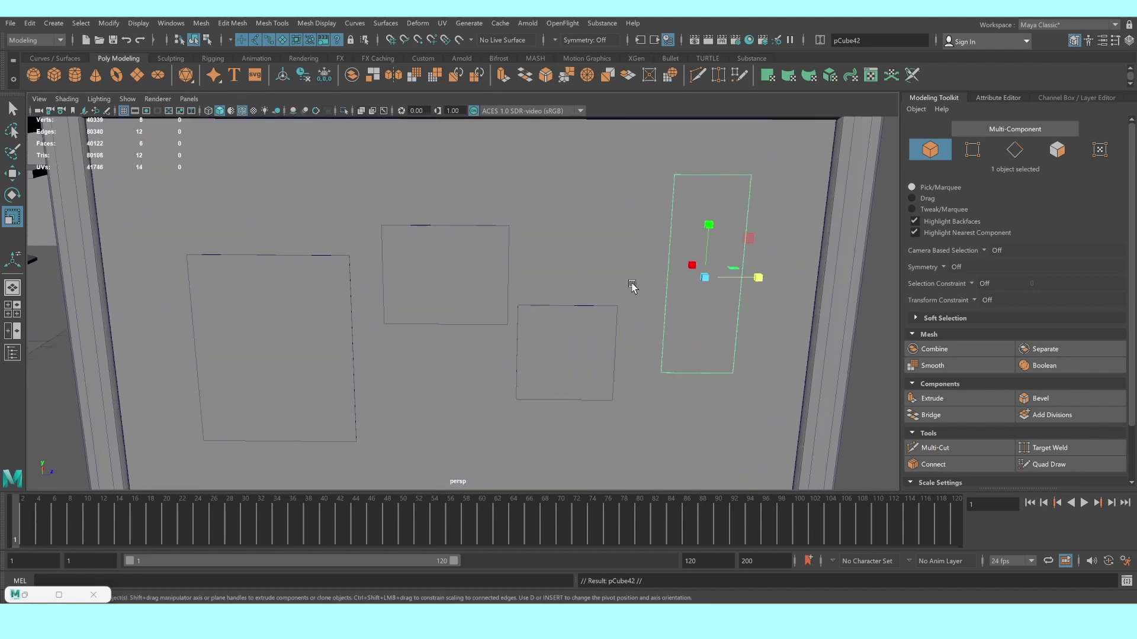
pyautogui.press('f')
pyautogui.press('w')
pyautogui.moveTo(660, 291)
pyautogui.keyDown('alt'); pyautogui.mouseDown()
pyautogui.moveTo(484, 294)
pyautogui.moveTo(499, 283)
pyautogui.moveTo(475, 306)
pyautogui.moveTo(493, 320)
pyautogui.mouseUp(); pyautogui.keyUp('alt')
pyautogui.press('r')
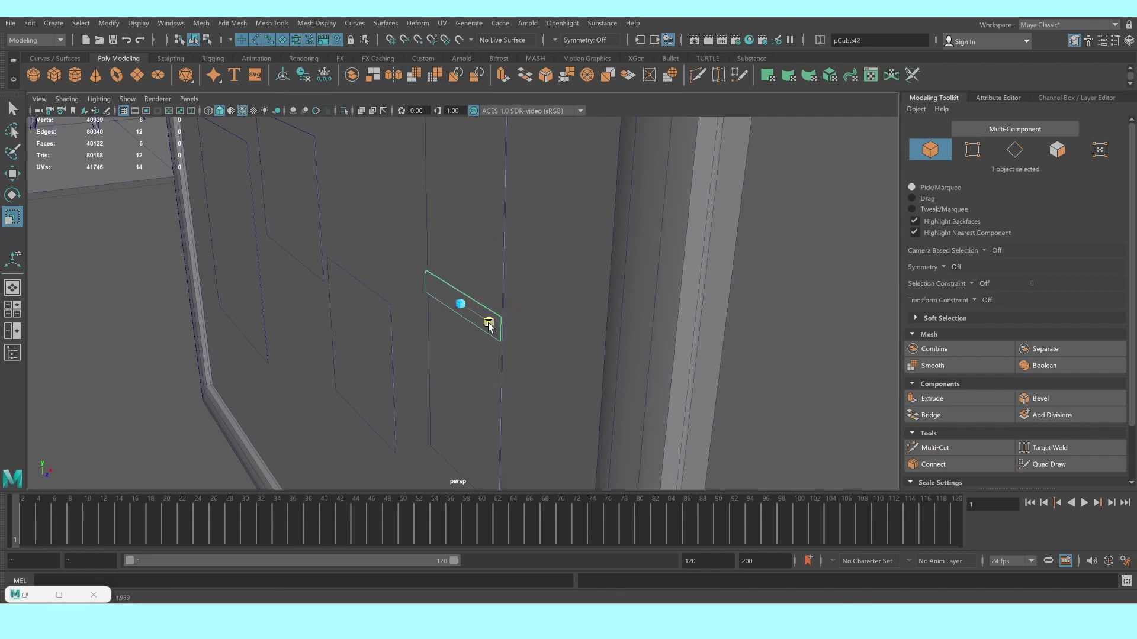
pyautogui.moveTo(460, 251); pyautogui.dragTo(459, 208)
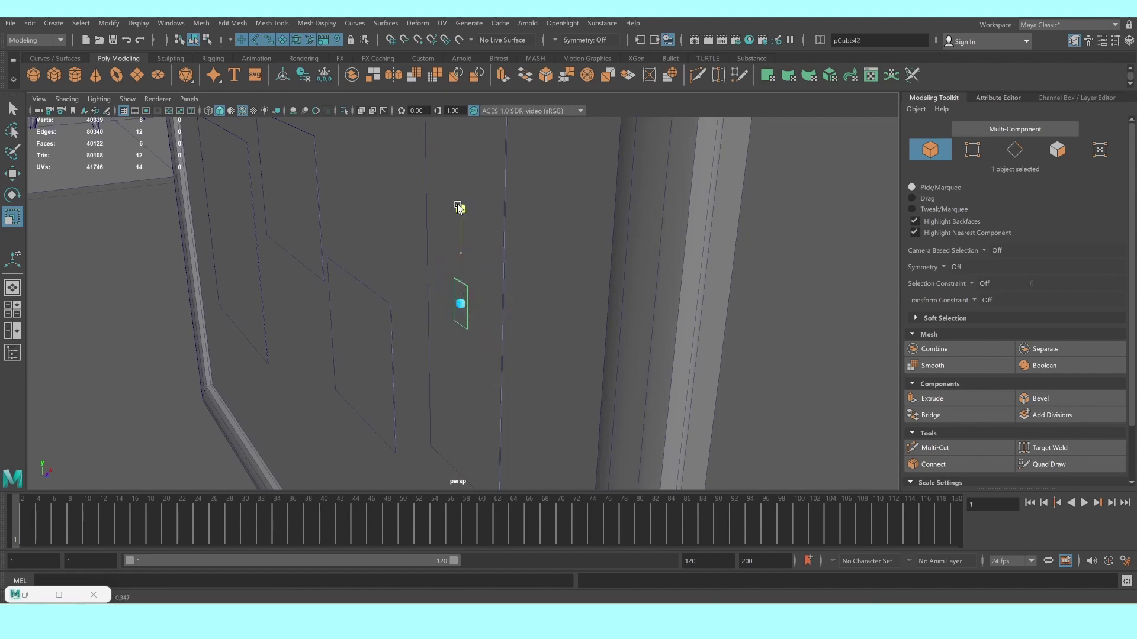
pyautogui.scroll(-3, 461, 298)
pyautogui.press('w')
pyautogui.moveTo(462, 253); pyautogui.dragTo(458, 131)
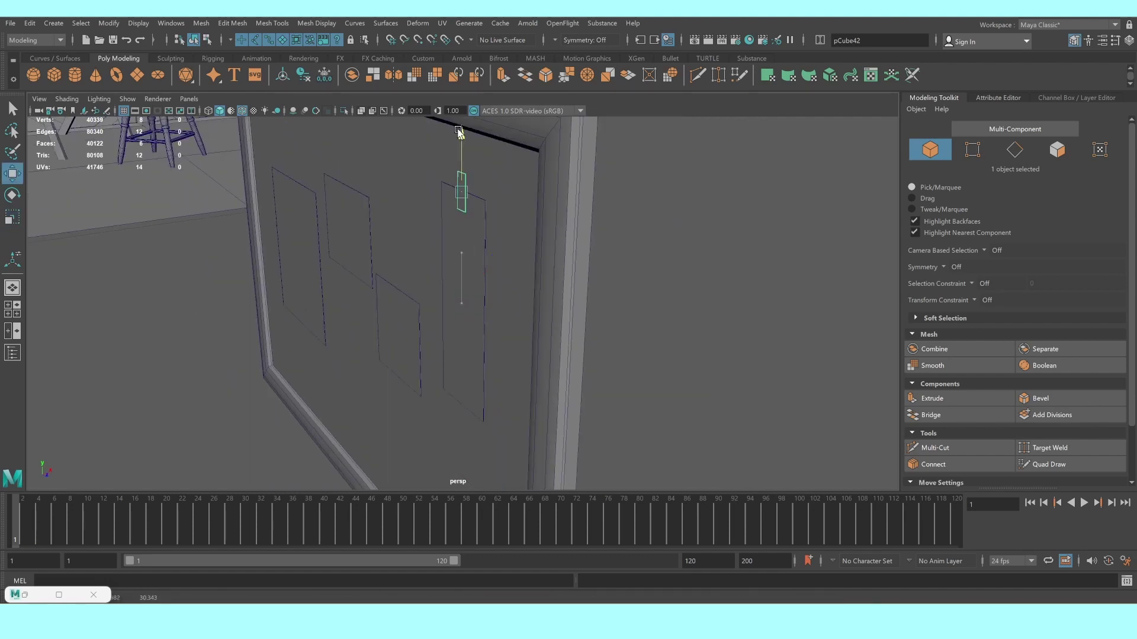
# Nudge the strip along X, undoing a trial rotation so it stays upright
pyautogui.press('f')
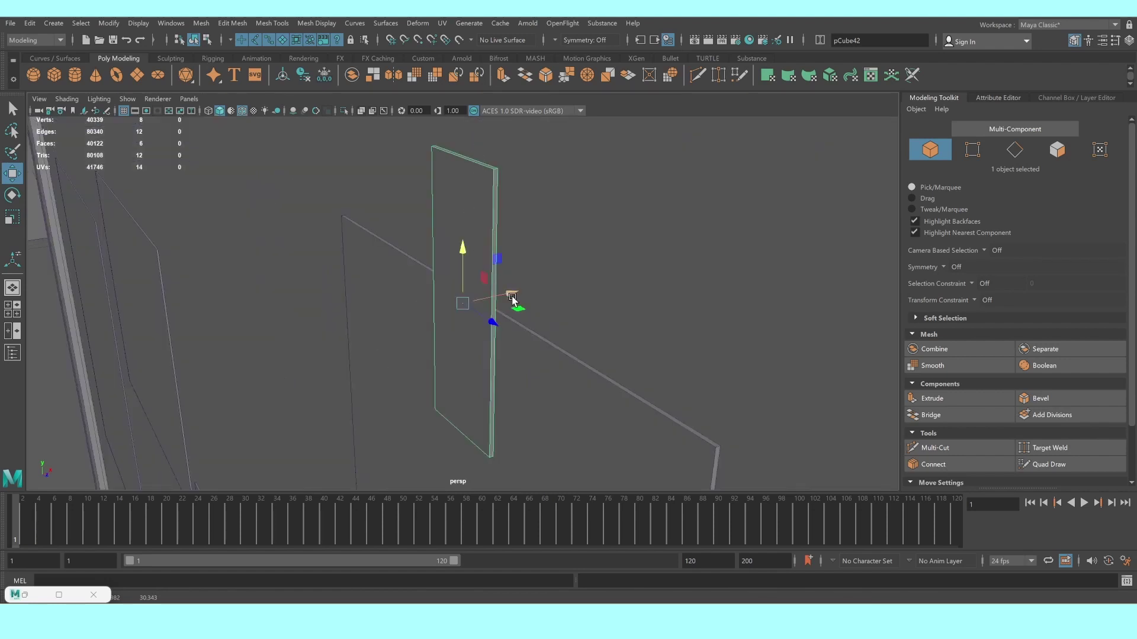
pyautogui.moveTo(513, 296); pyautogui.dragTo(518, 292)
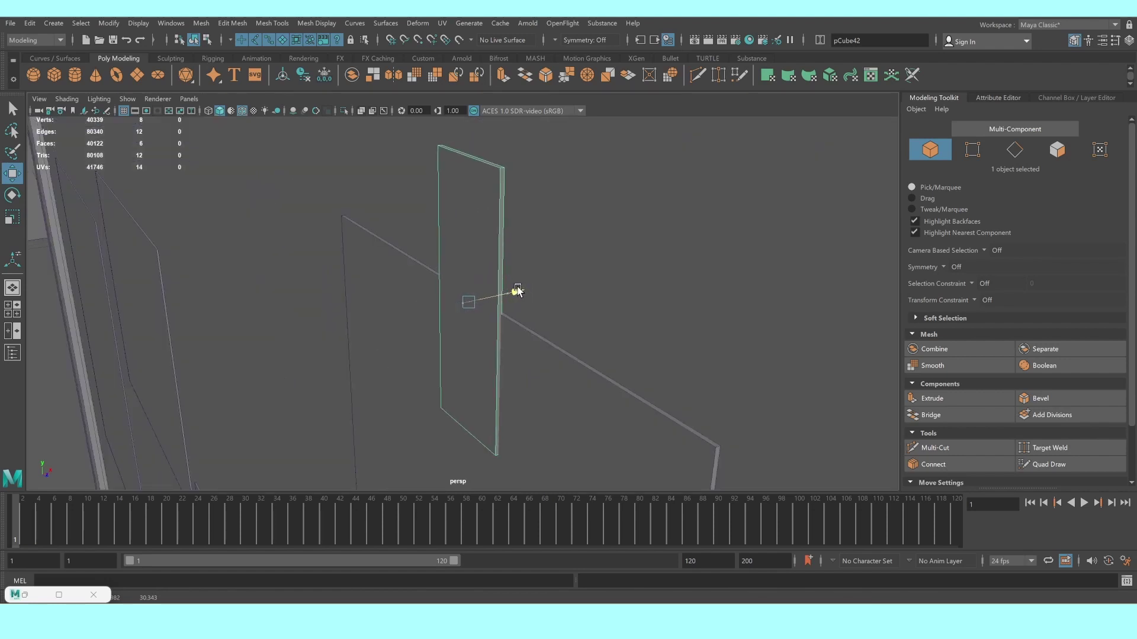
pyautogui.scroll(-2, 517, 299)
pyautogui.scroll(-2, 518, 302)
pyautogui.scroll(-3, 521, 308)
pyautogui.moveTo(521, 308)
pyautogui.mouseDown()
pyautogui.moveTo(436, 285)
pyautogui.moveTo(662, 316)
pyautogui.moveTo(620, 268)
pyautogui.moveTo(630, 283)
pyautogui.mouseUp()
pyautogui.press('e')
pyautogui.hotkey('ctrl', 'z')
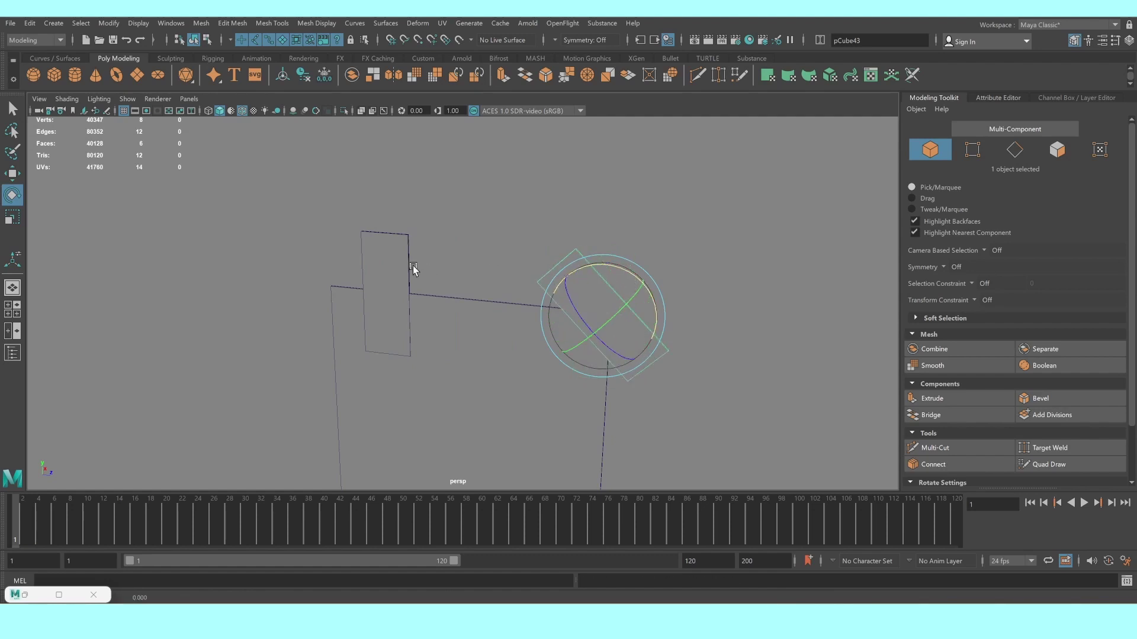
# Tilt the other small strip at an angle and move it down onto the sheets
pyautogui.click(413, 269)
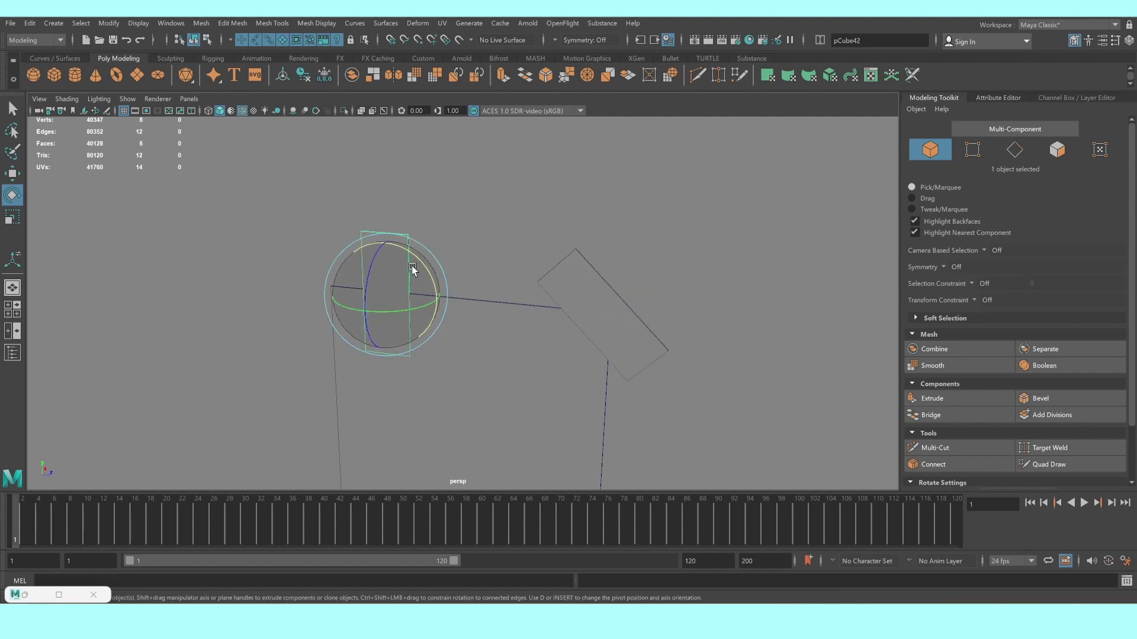
pyautogui.moveTo(418, 262); pyautogui.dragTo(446, 290)
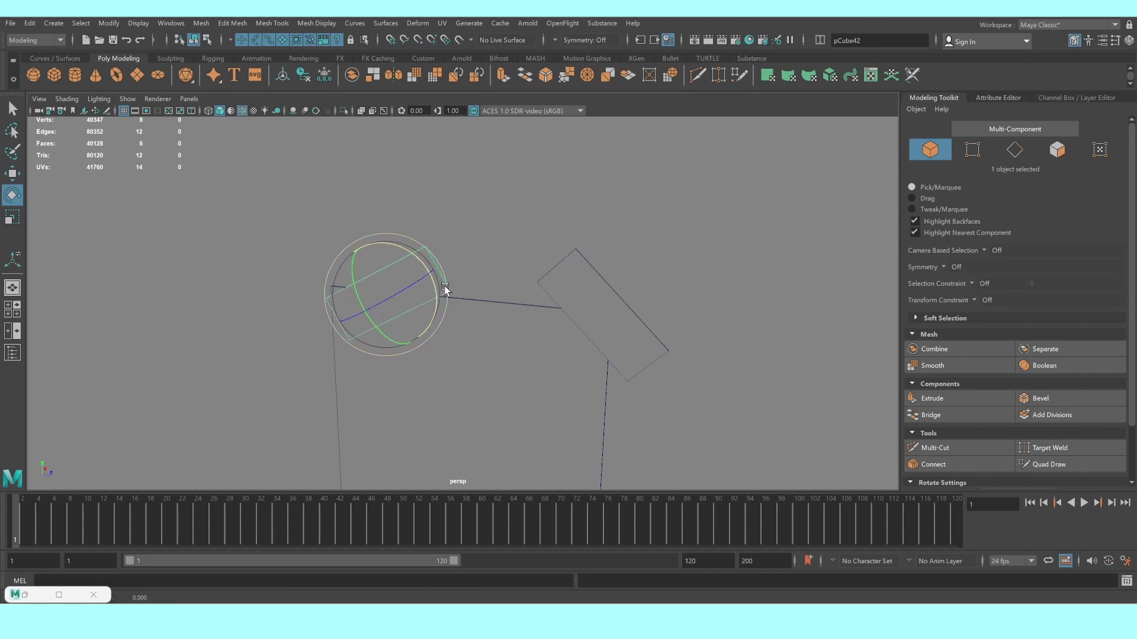
pyautogui.press('w')
pyautogui.scroll(-3, 428, 331)
pyautogui.scroll(-3, 428, 331)
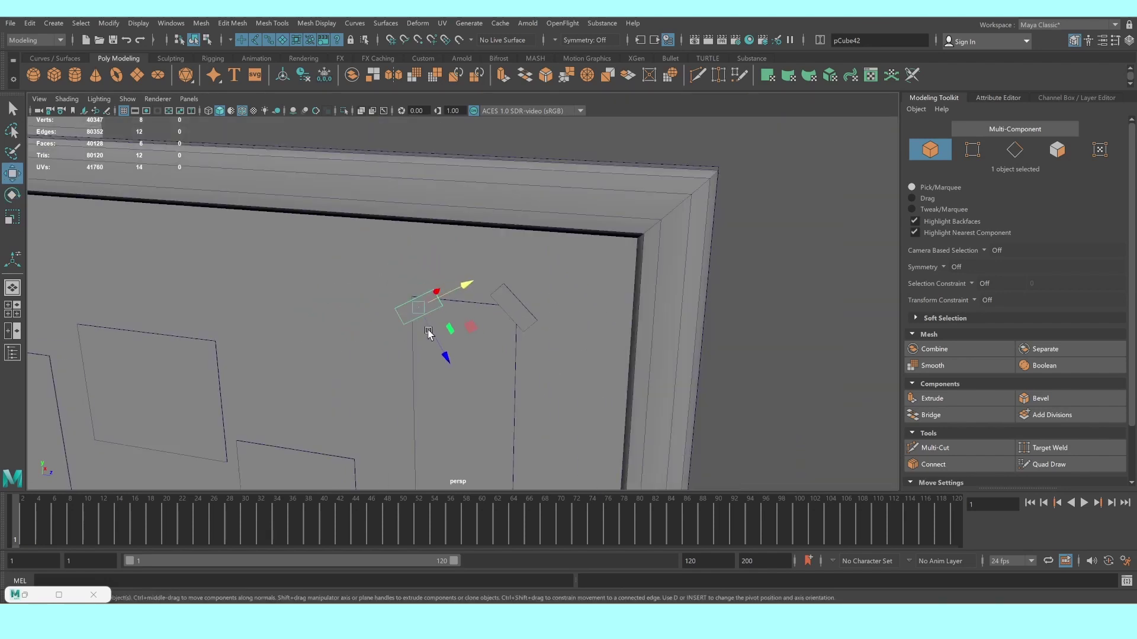
pyautogui.keyDown('alt'); pyautogui.moveTo(428, 332); pyautogui.dragTo(680, 255, button='middle'); pyautogui.keyUp('alt')
pyautogui.scroll(1, 740, 254)
pyautogui.scroll(2, 734, 261)
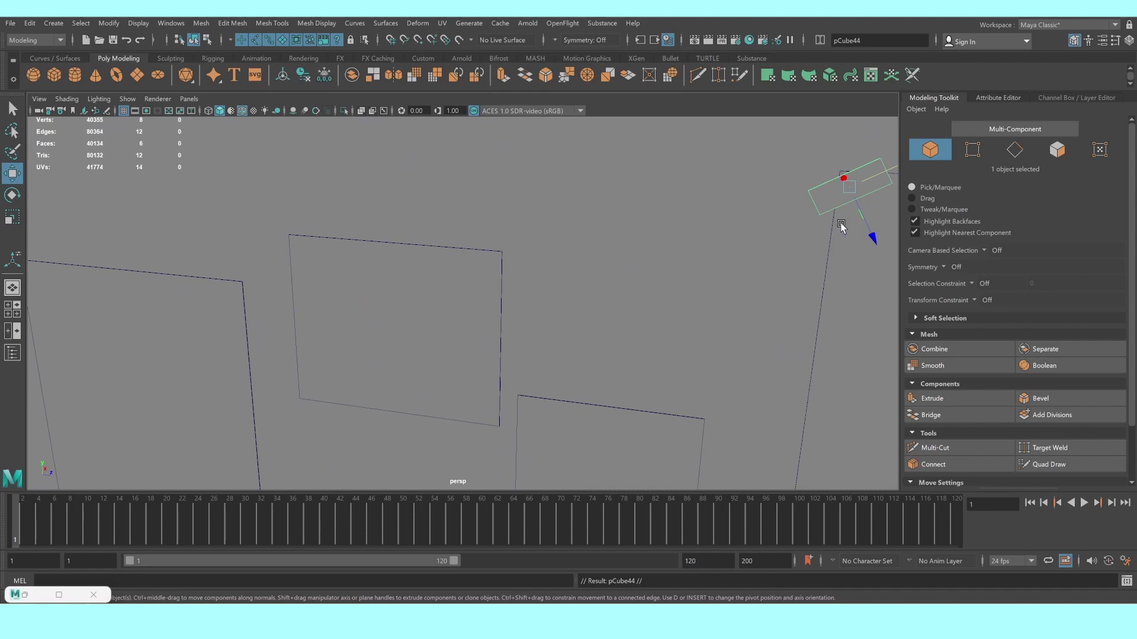
pyautogui.keyDown('alt'); pyautogui.moveTo(841, 225); pyautogui.dragTo(770, 232, button='middle'); pyautogui.keyUp('alt')
pyautogui.moveTo(785, 191); pyautogui.dragTo(419, 306)
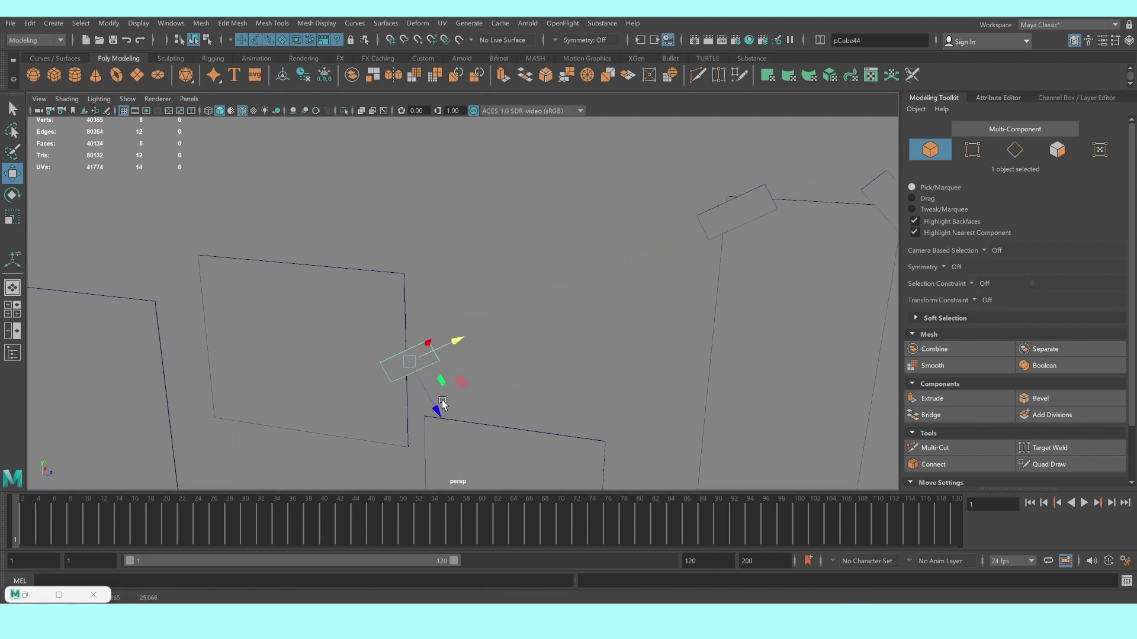
# Move the small strip down and left onto the corner of the wall paper
pyautogui.moveTo(435, 388); pyautogui.dragTo(391, 289)
pyautogui.moveTo(397, 244); pyautogui.dragTo(237, 284)
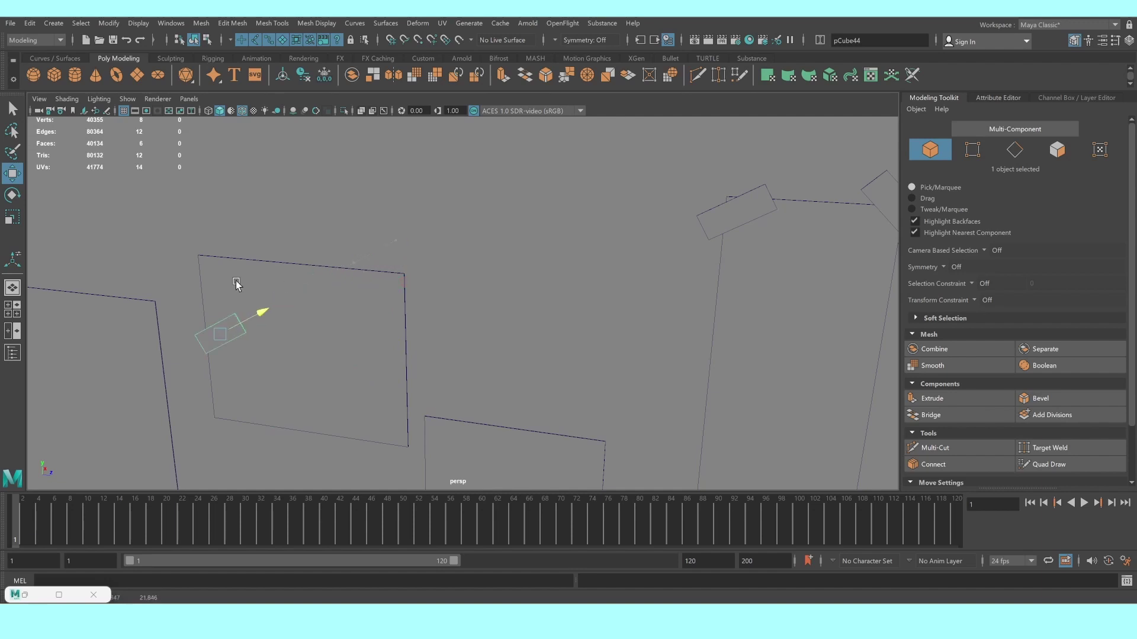
pyautogui.moveTo(251, 387); pyautogui.dragTo(217, 330)
pyautogui.moveTo(248, 246)
pyautogui.keyDown('alt'); pyautogui.mouseDown()
pyautogui.moveTo(247, 291)
pyautogui.moveTo(336, 304)
pyautogui.mouseUp(); pyautogui.keyUp('alt')
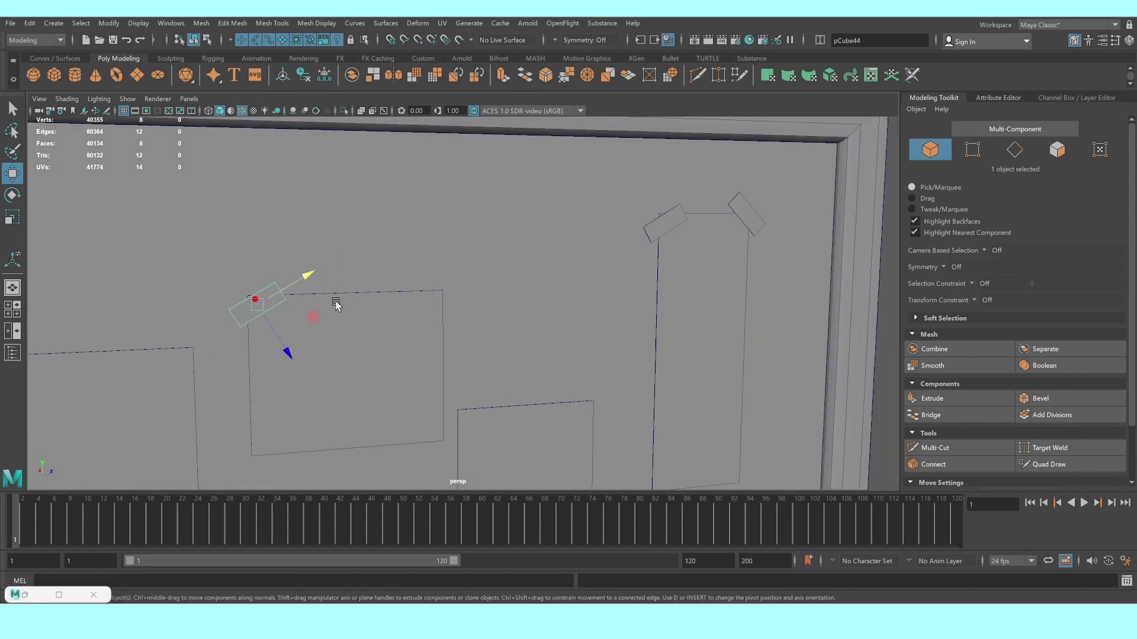
pyautogui.scroll(3, 336, 303)
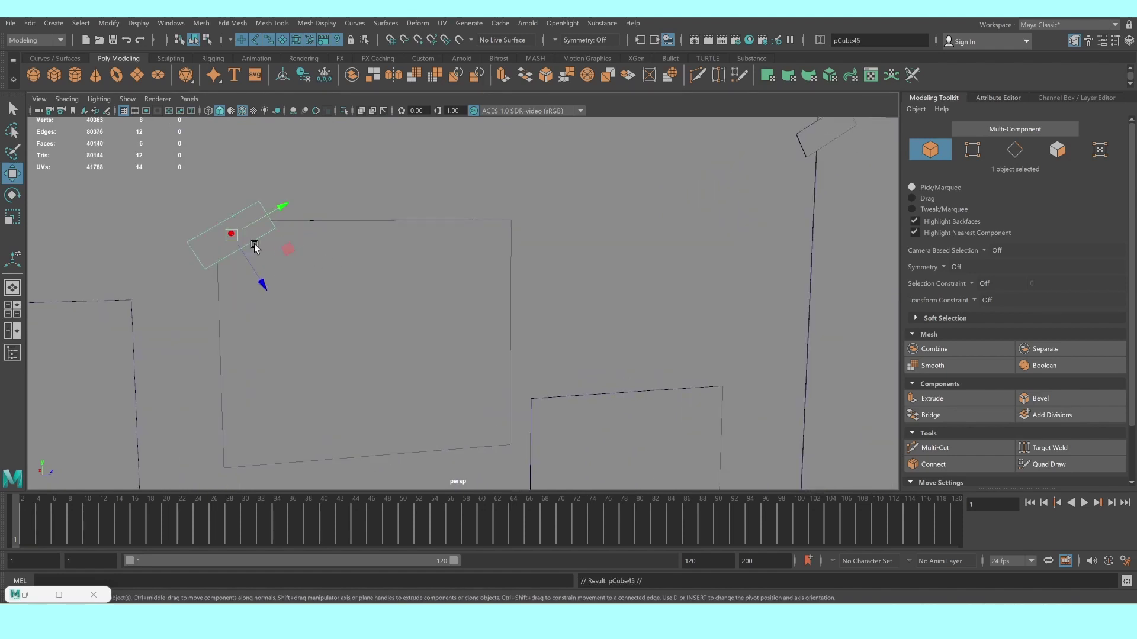
pyautogui.press('e')
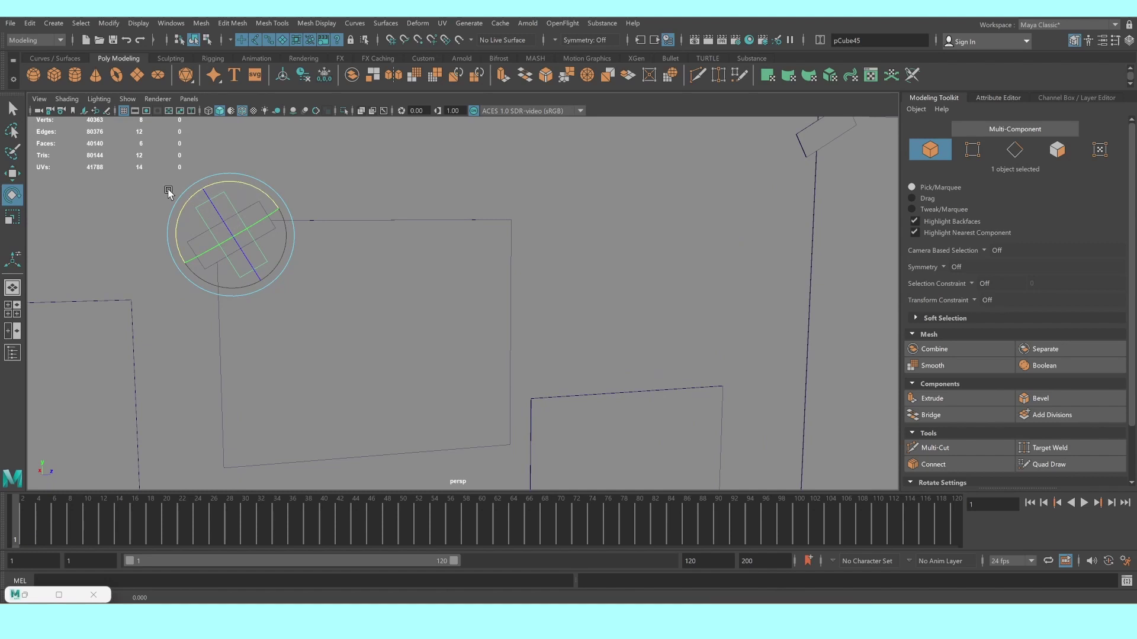
pyautogui.press('w')
# Shift-drag a copy of the strip and place it at the paper's top corner
pyautogui.moveTo(282, 212)
pyautogui.keyDown('shift'); pyautogui.mouseDown()
pyautogui.moveTo(426, 183)
pyautogui.moveTo(436, 231)
pyautogui.mouseUp(); pyautogui.keyUp('shift')
pyautogui.moveTo(362, 133); pyautogui.dragTo(443, 247)
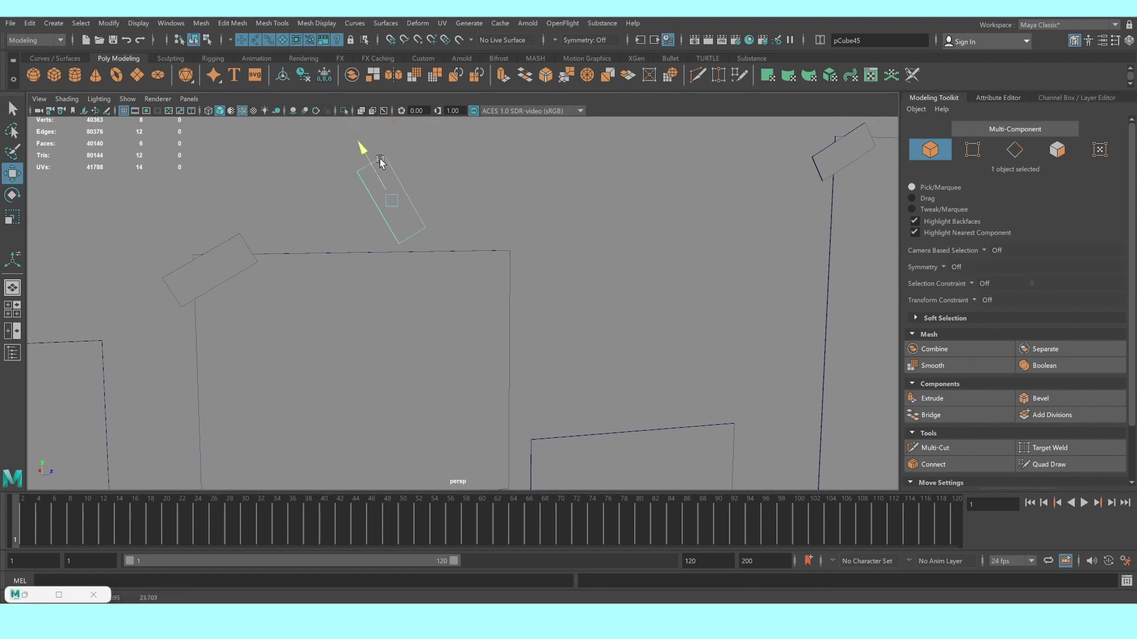
pyautogui.moveTo(498, 270); pyautogui.dragTo(546, 246)
pyautogui.scroll(-5, 538, 284)
# Select the picture frame group9 and move it further from the wall along X
pyautogui.click(768, 355)
pyautogui.moveTo(685, 216)
pyautogui.keyDown('alt'); pyautogui.mouseDown()
pyautogui.moveTo(563, 247)
pyautogui.moveTo(590, 251)
pyautogui.mouseUp(); pyautogui.keyUp('alt')
pyautogui.scroll(-3, 533, 254)
pyautogui.click(474, 178)
pyautogui.scroll(-3, 477, 177)
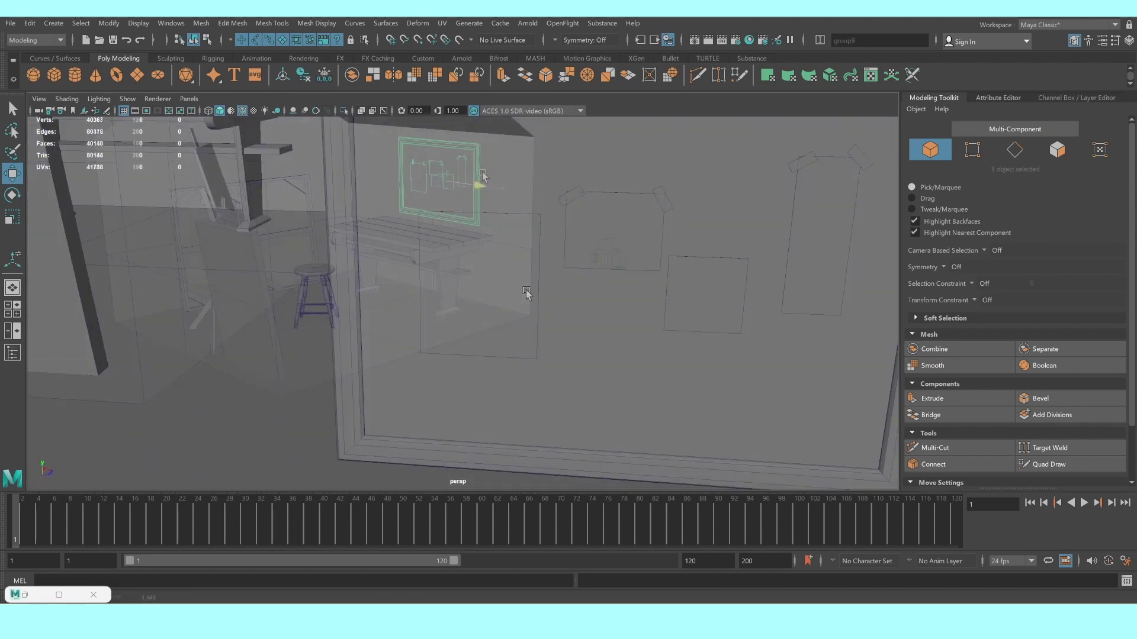
pyautogui.scroll(-3, 468, 169)
pyautogui.press('f')
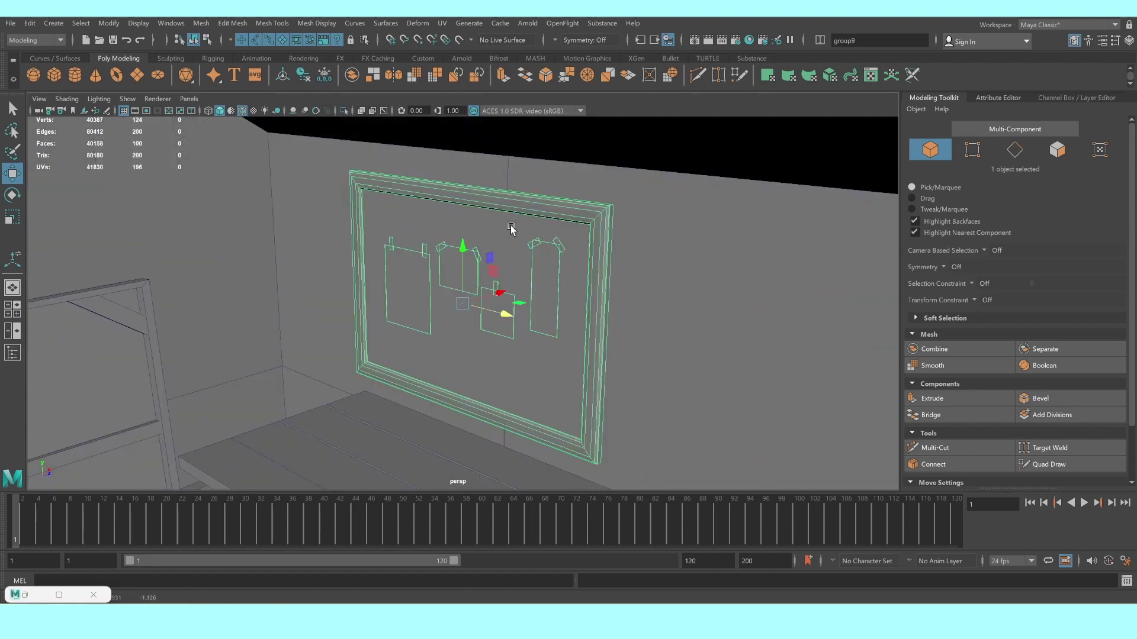
pyautogui.keyDown('alt'); pyautogui.moveTo(461, 172); pyautogui.dragTo(494, 256); pyautogui.keyUp('alt')
pyautogui.moveTo(508, 308); pyautogui.dragTo(538, 303)
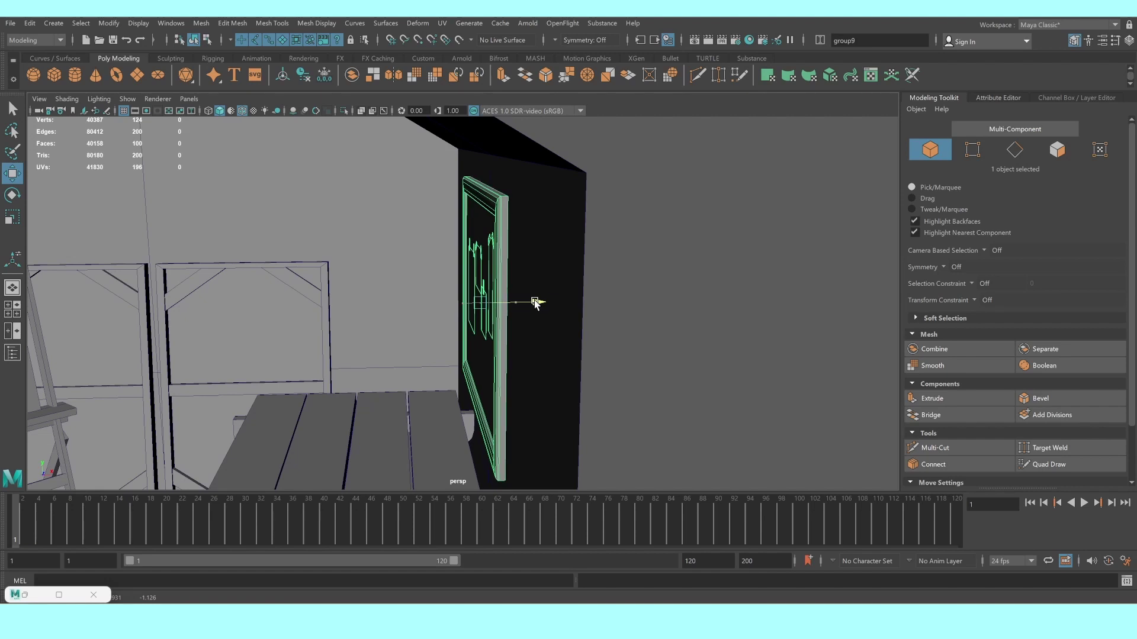
pyautogui.click(678, 299)
pyautogui.moveTo(676, 298)
pyautogui.keyDown('alt'); pyautogui.mouseDown()
pyautogui.moveTo(593, 274)
pyautogui.moveTo(548, 194)
pyautogui.moveTo(540, 227)
pyautogui.moveTo(526, 232)
pyautogui.mouseUp(); pyautogui.keyUp('alt')
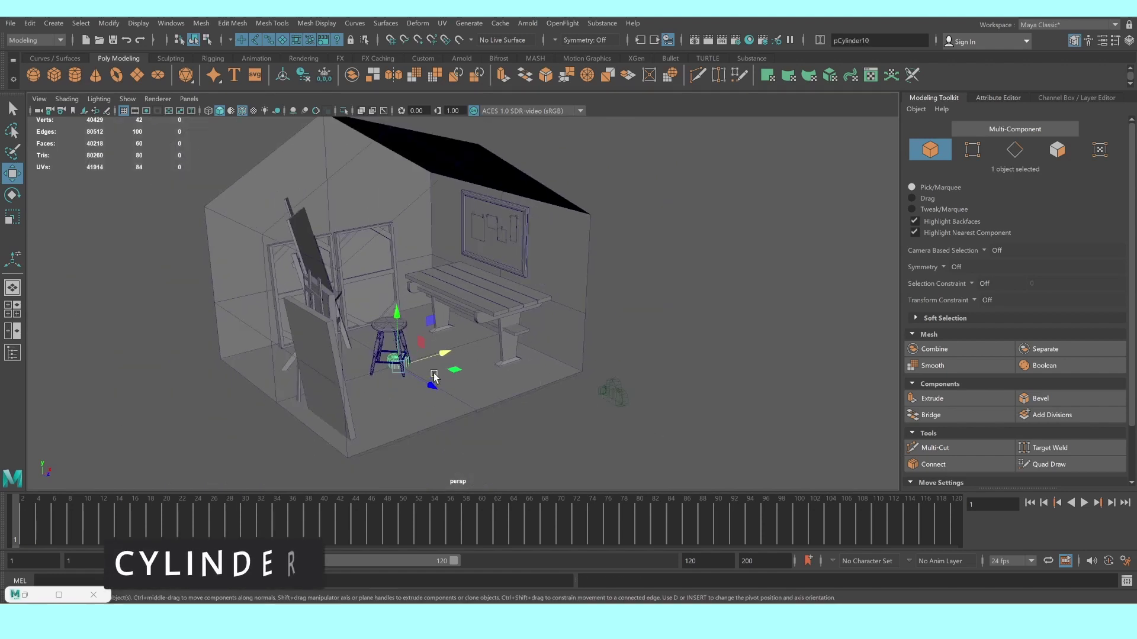
# In front view, raise the new cylinder and slide it over the table
pyautogui.moveTo(424, 384); pyautogui.dragTo(580, 468)
pyautogui.press('space')
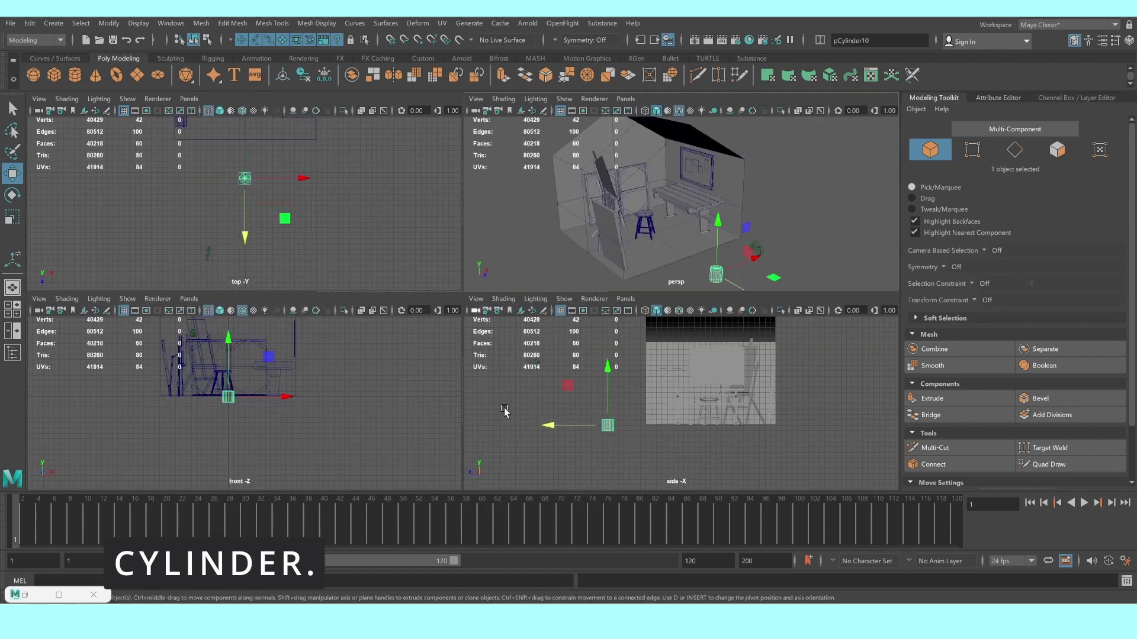
pyautogui.press('space')
pyautogui.keyDown('alt'); pyautogui.moveTo(503, 323); pyautogui.dragTo(381, 431, button='middle'); pyautogui.keyUp('alt')
pyautogui.scroll(4, 326, 415)
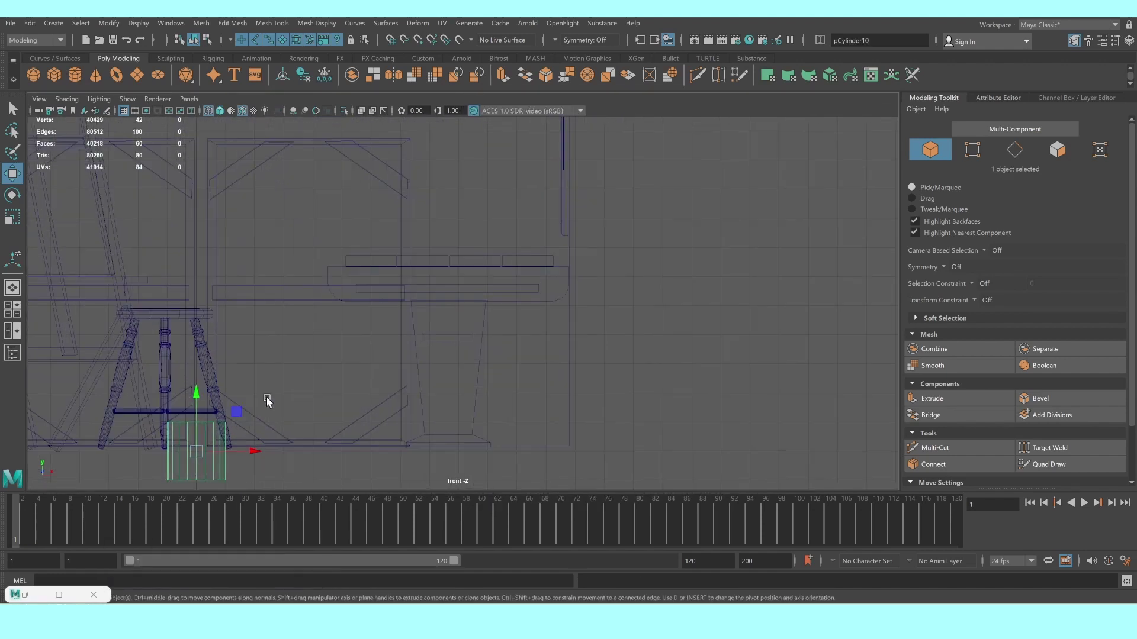
pyautogui.moveTo(185, 402); pyautogui.dragTo(191, 164)
pyautogui.moveTo(242, 227)
pyautogui.mouseDown()
pyautogui.moveTo(465, 221)
pyautogui.moveTo(498, 209)
pyautogui.moveTo(412, 195)
pyautogui.mouseUp()
pyautogui.scroll(2, 399, 240)
# Scale the cylinder taller to about 0.694 by 0.983 and frame it in perspective
pyautogui.press('r')
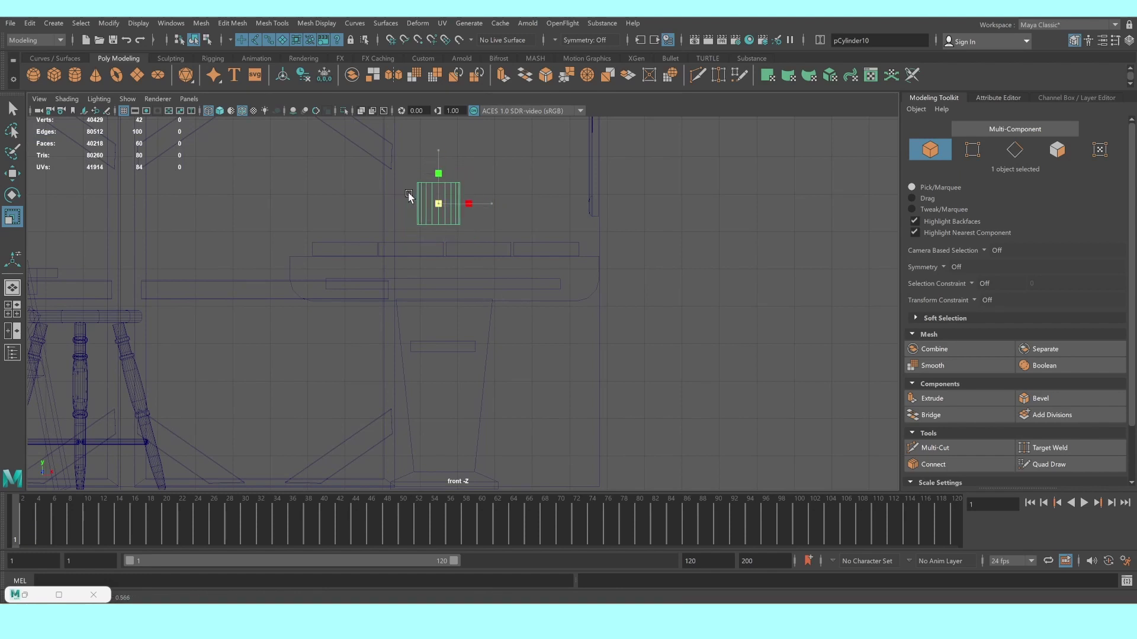
pyautogui.moveTo(437, 157)
pyautogui.mouseDown()
pyautogui.moveTo(441, 112)
pyautogui.moveTo(441, 146)
pyautogui.mouseUp()
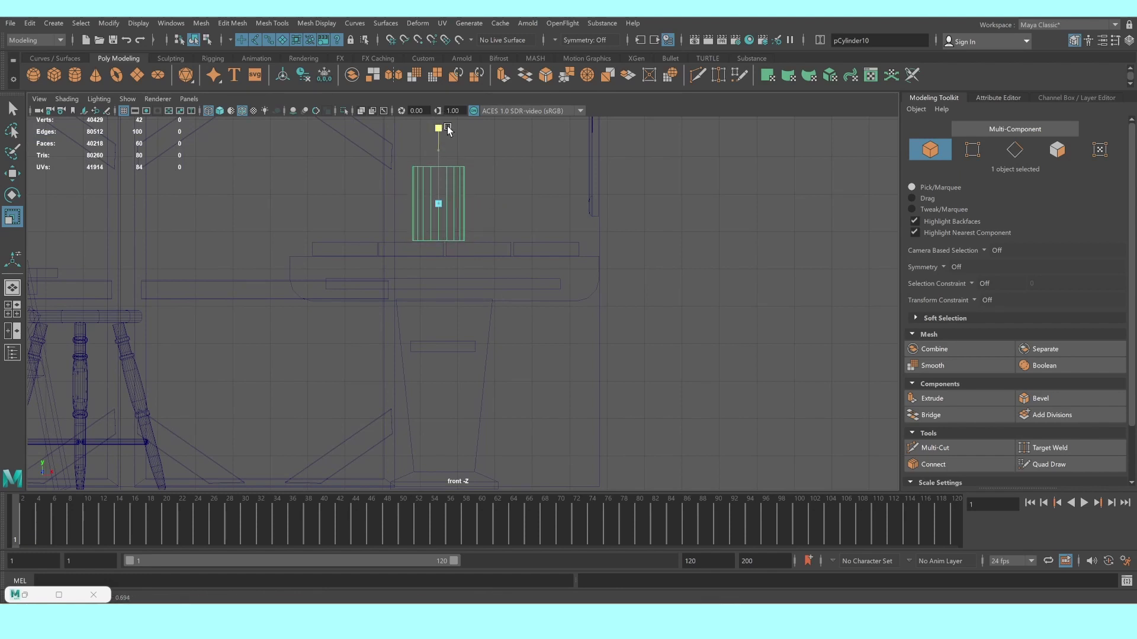
pyautogui.press('w')
pyautogui.keyDown('alt'); pyautogui.moveTo(440, 150); pyautogui.dragTo(418, 251, button='middle'); pyautogui.keyUp('alt')
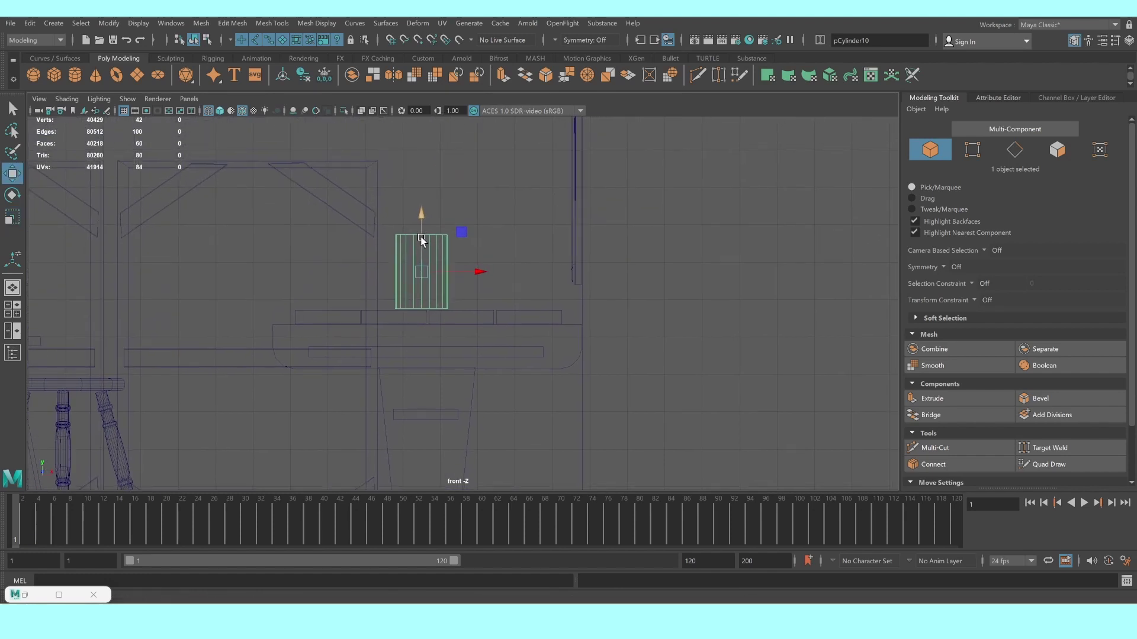
pyautogui.scroll(1, 418, 251)
pyautogui.press('space')
pyautogui.press('space')
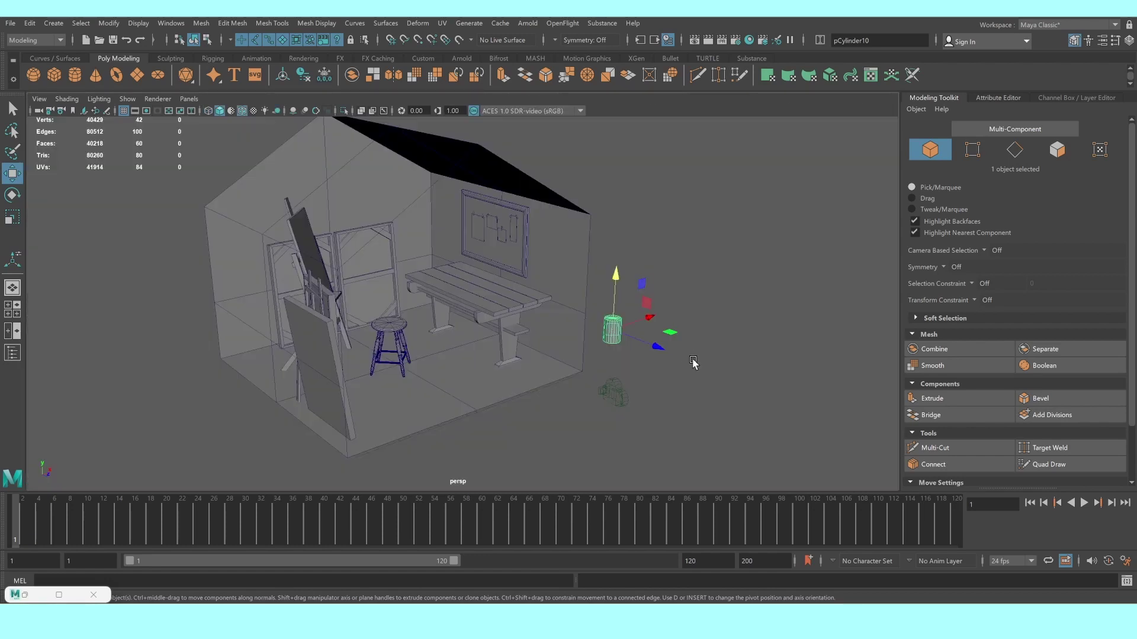
pyautogui.press('f')
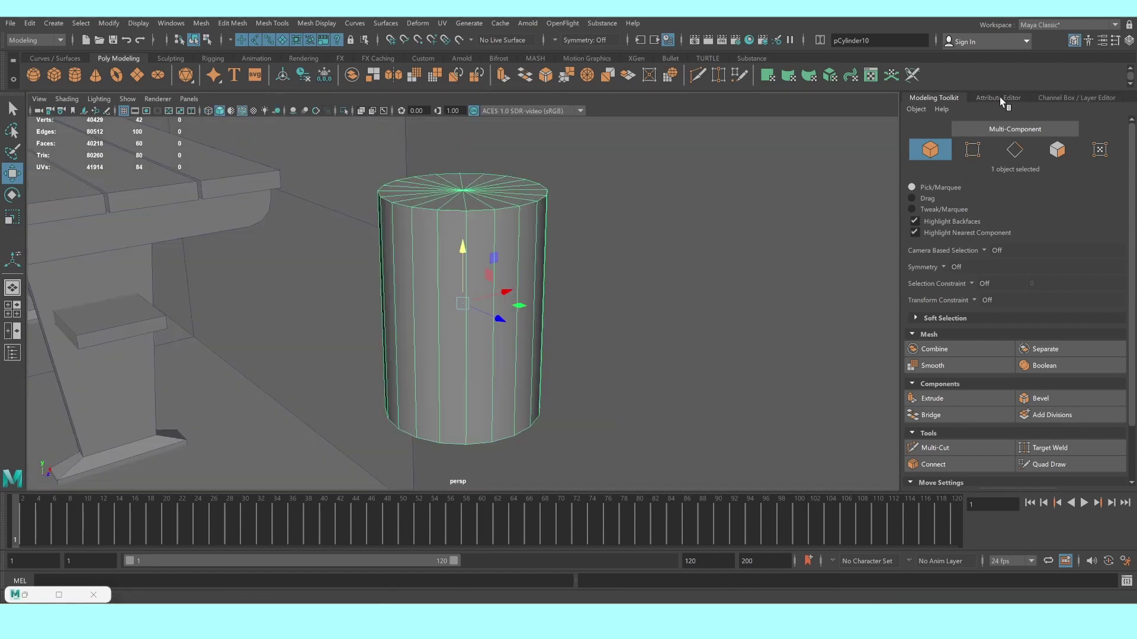
# Raise the polyCylinder3 Subdivisions Height so the cylinder has many horizontal segments
pyautogui.click(999, 97)
pyautogui.click(1007, 97)
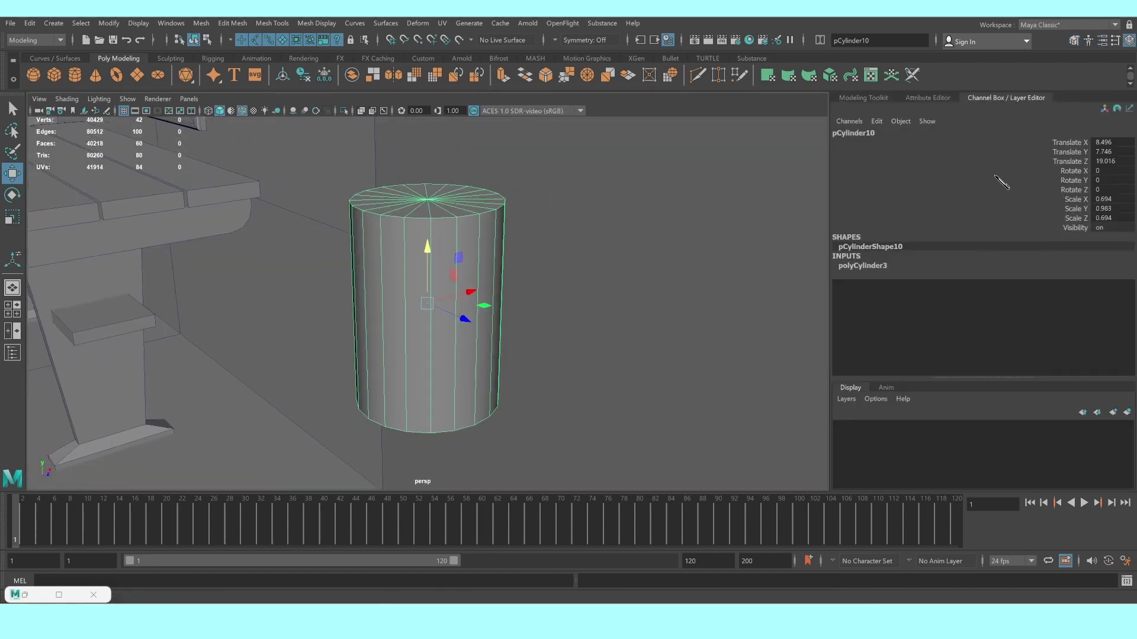
pyautogui.click(872, 268)
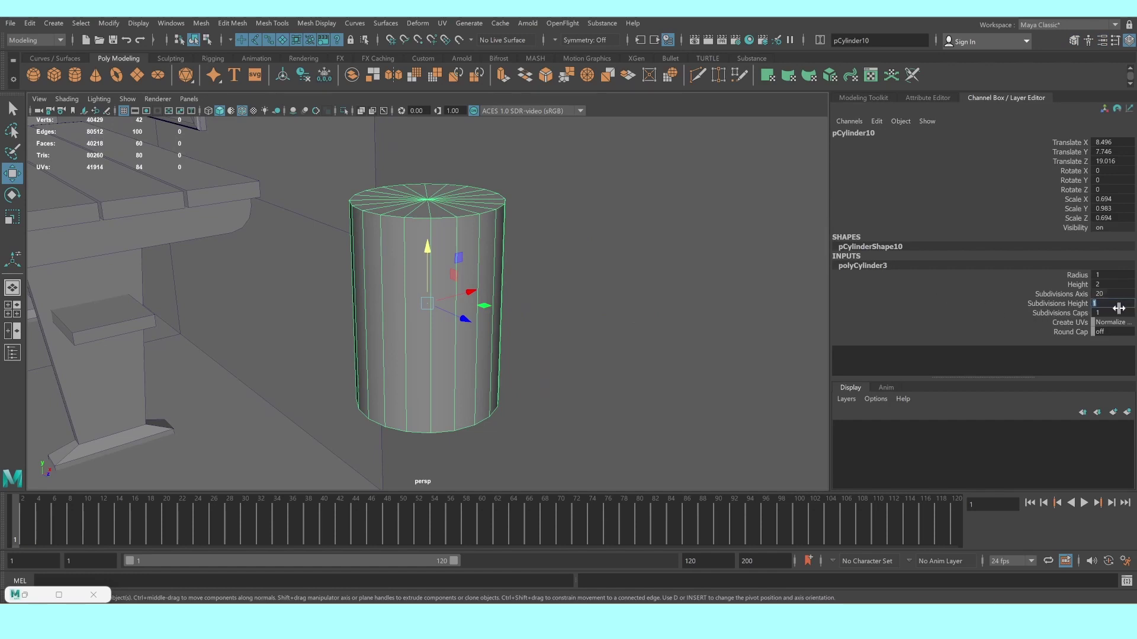
pyautogui.write('5')
pyautogui.press('Return')
pyautogui.press('Return')
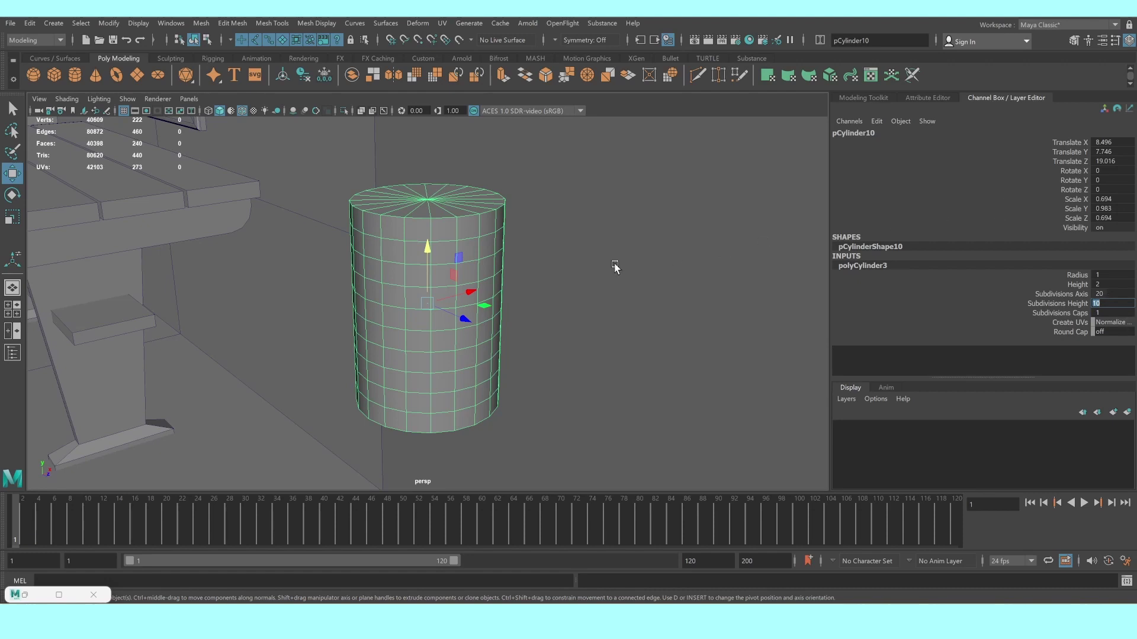
pyautogui.moveTo(452, 290); pyautogui.dragTo(454, 310, button='right')
# Select four face rings on the cylinder and extrude them outward 0.04 into ridged bands
pyautogui.click(413, 259)
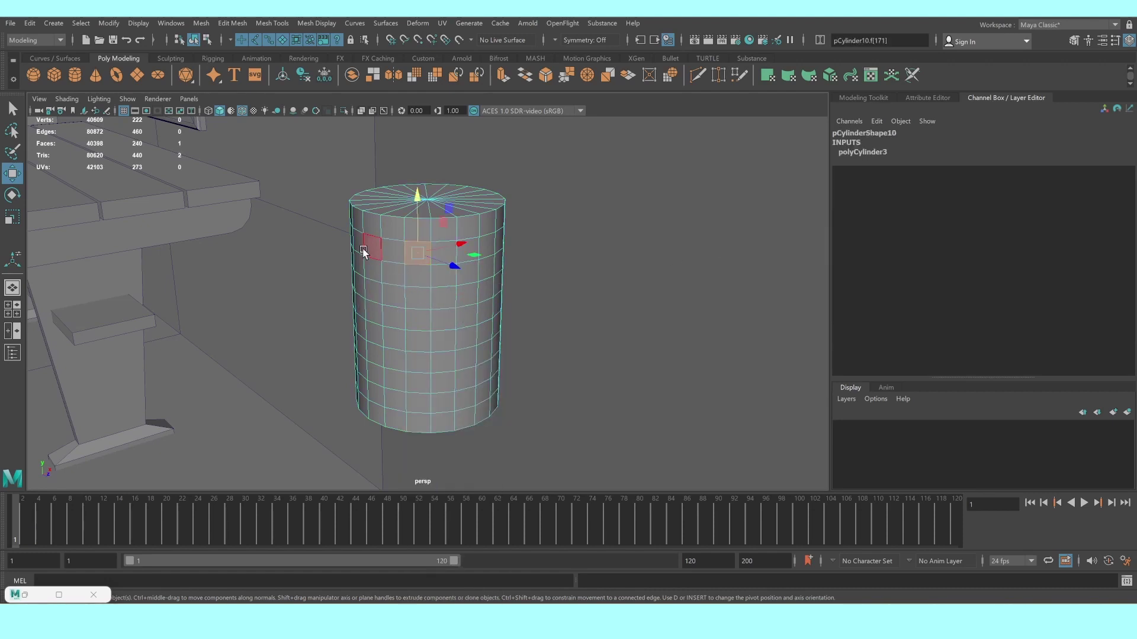
pyautogui.keyDown('shift'); pyautogui.doubleClick(393, 246); pyautogui.keyUp('shift')
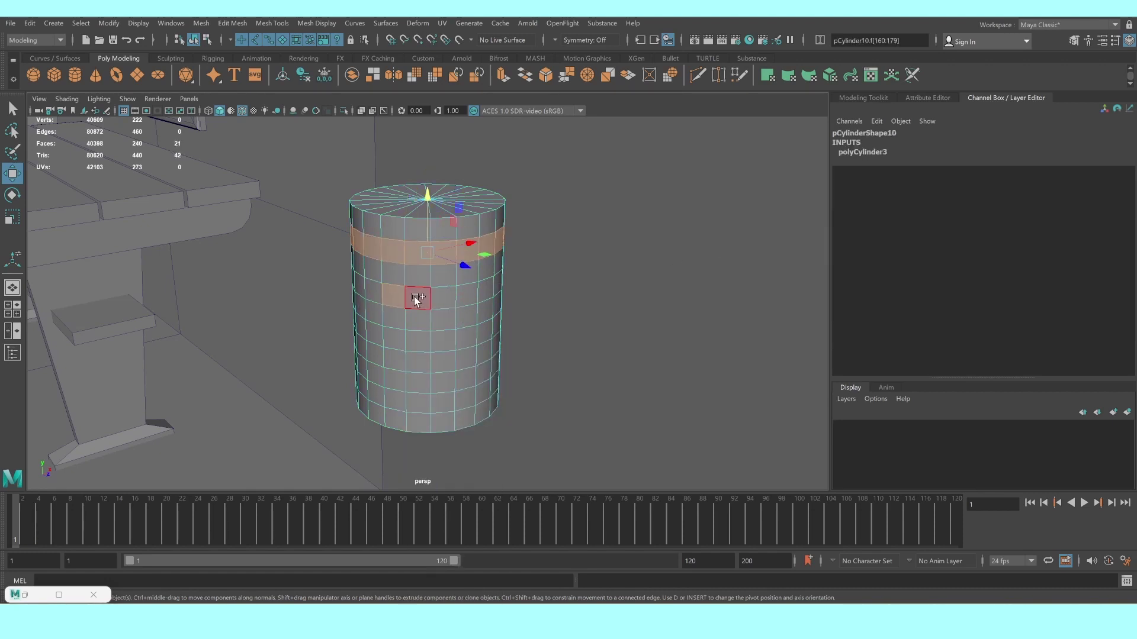
pyautogui.keyDown('shift'); pyautogui.doubleClick(413, 299); pyautogui.keyUp('shift')
pyautogui.keyDown('shift'); pyautogui.doubleClick(417, 342); pyautogui.keyUp('shift')
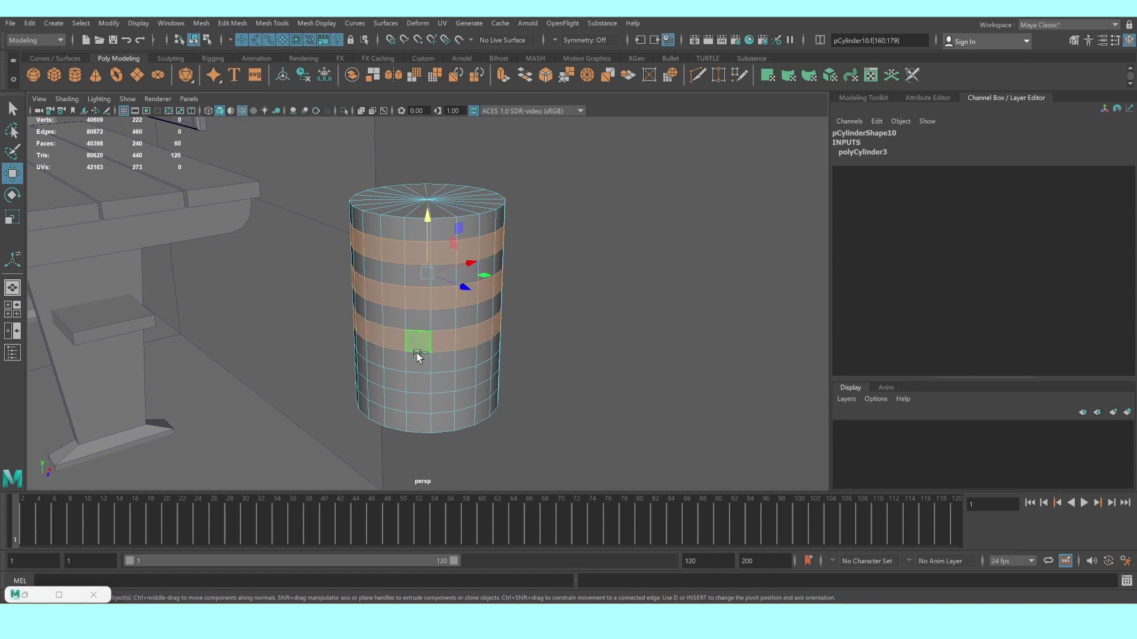
pyautogui.keyDown('shift'); pyautogui.doubleClick(413, 384); pyautogui.keyUp('shift')
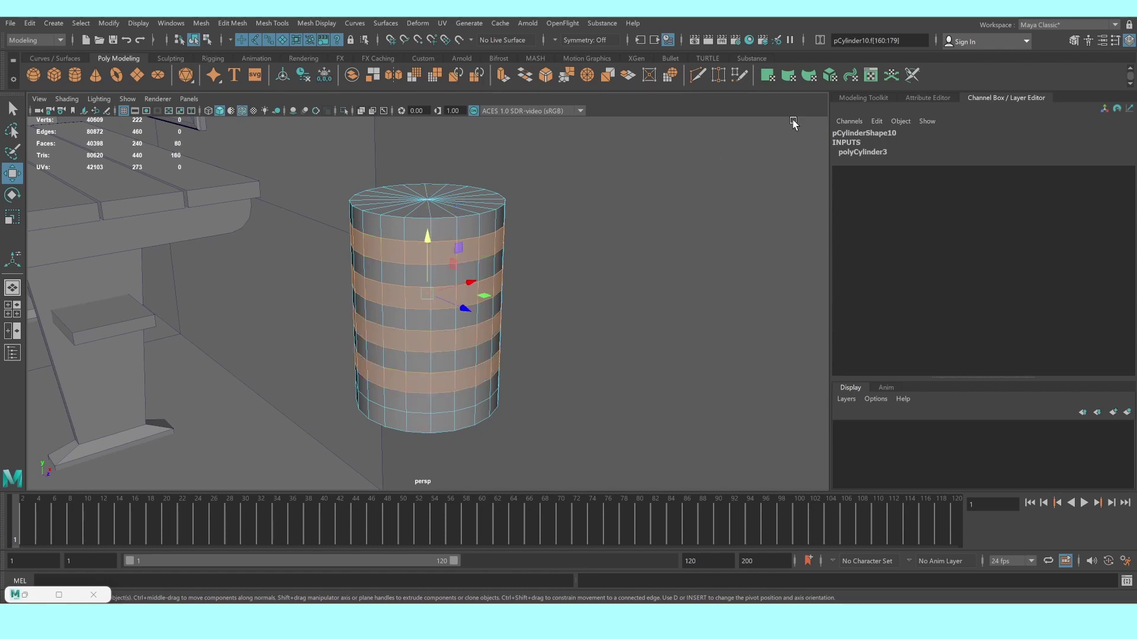
pyautogui.click(873, 99)
pyautogui.click(936, 395)
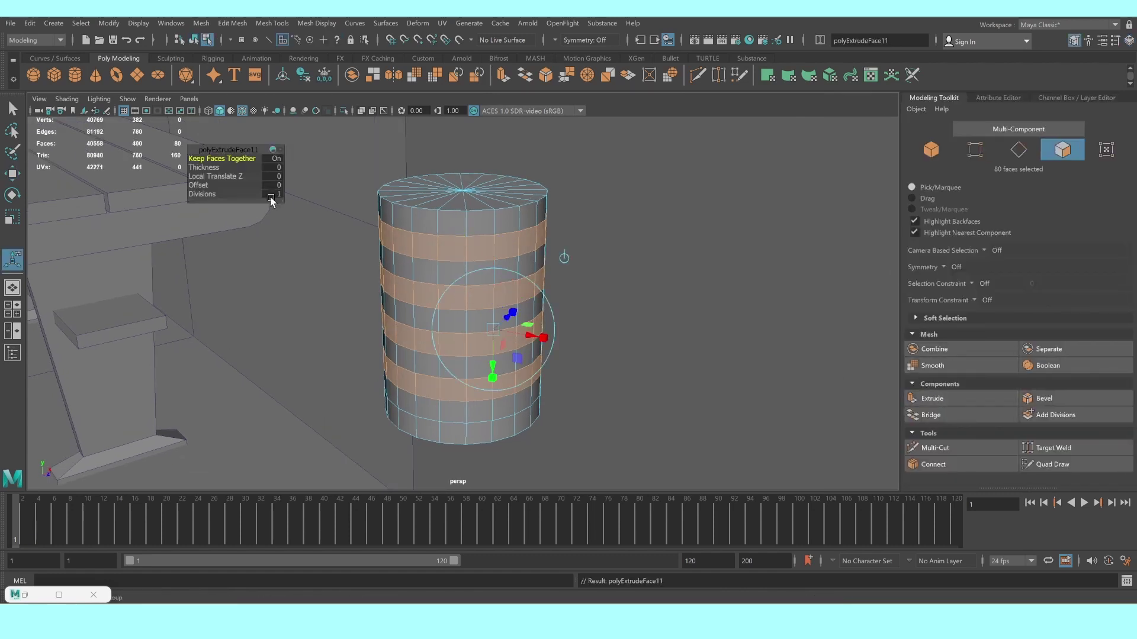
pyautogui.click(204, 185)
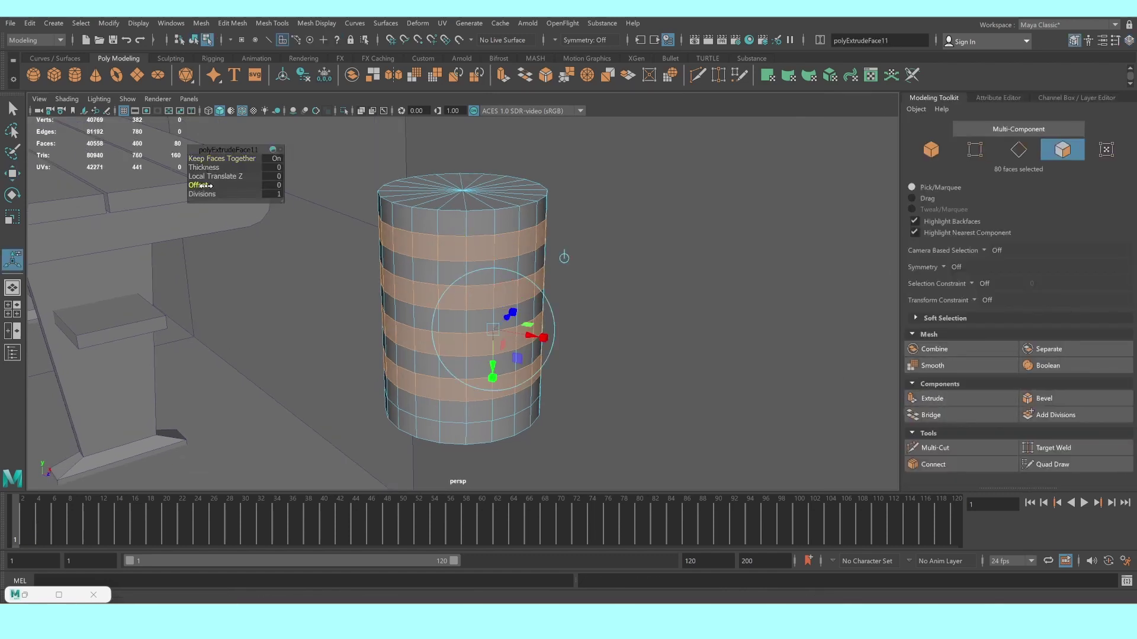
pyautogui.moveTo(209, 168); pyautogui.dragTo(209, 168)
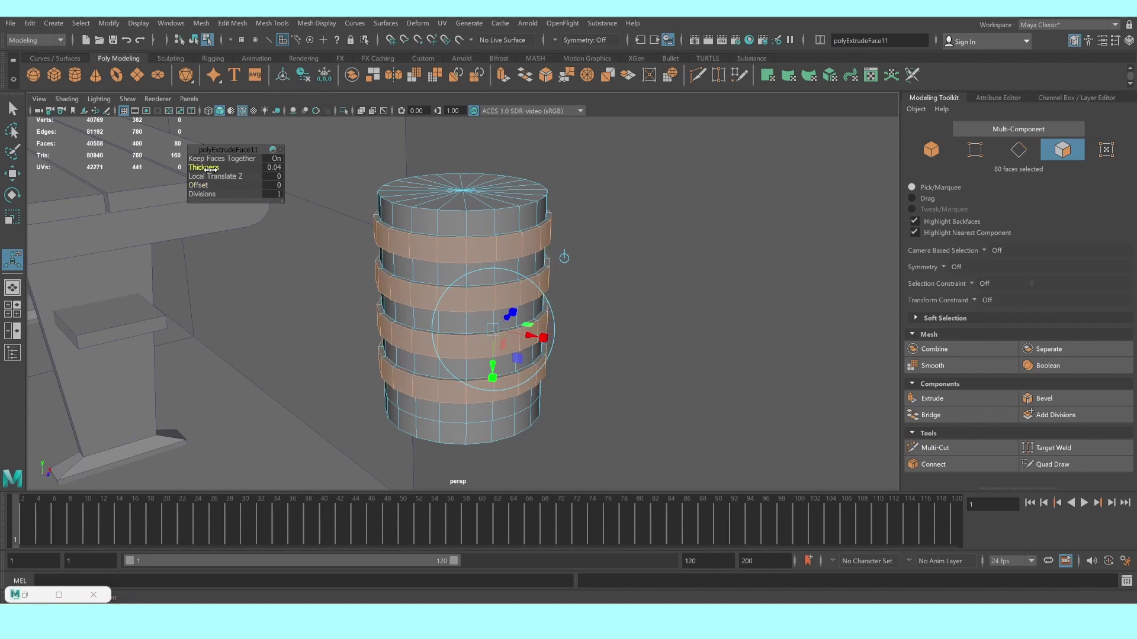
pyautogui.press('3')
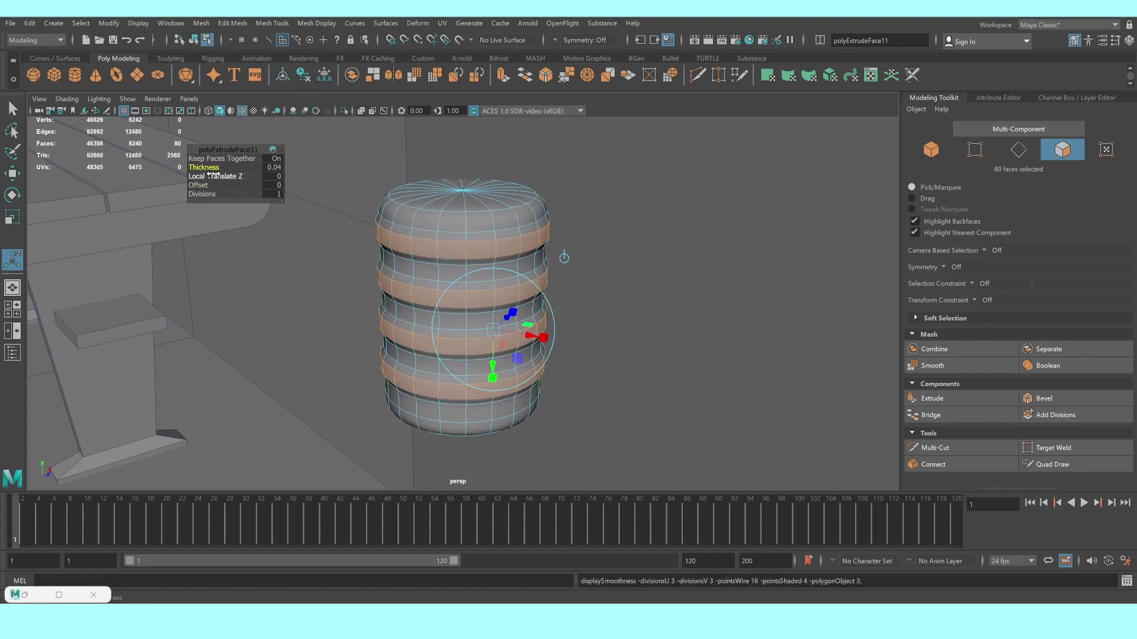
pyautogui.press('1')
# Add an edge loop near the bottom of the cylinder
pyautogui.click(950, 448)
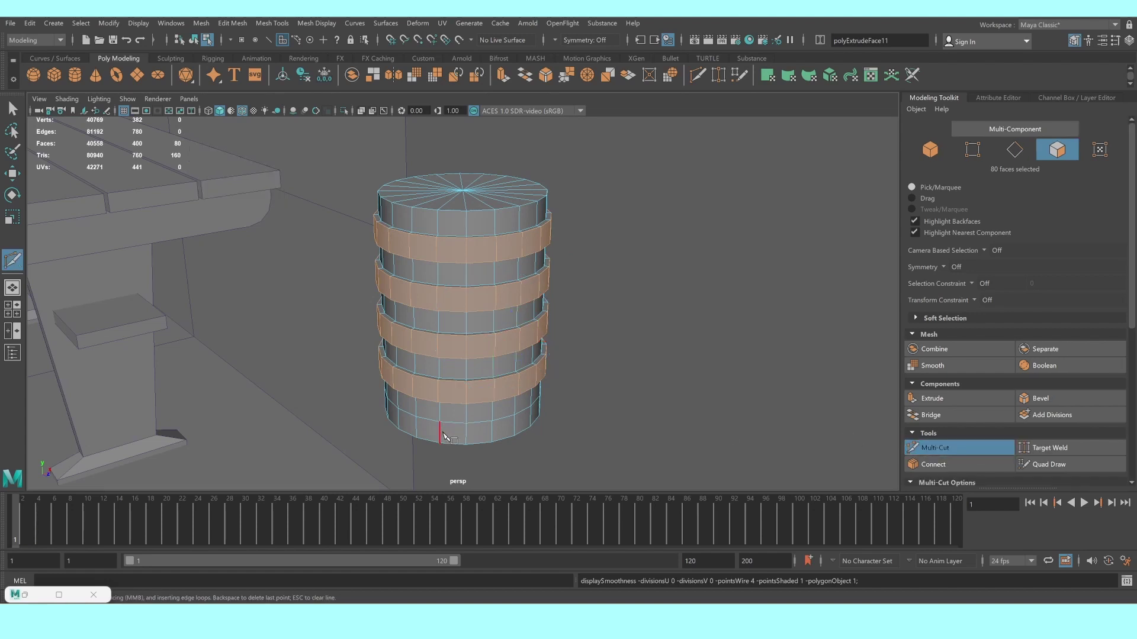
pyautogui.keyDown('ctrl'); pyautogui.click(465, 439); pyautogui.keyUp('ctrl')
pyautogui.press('q')
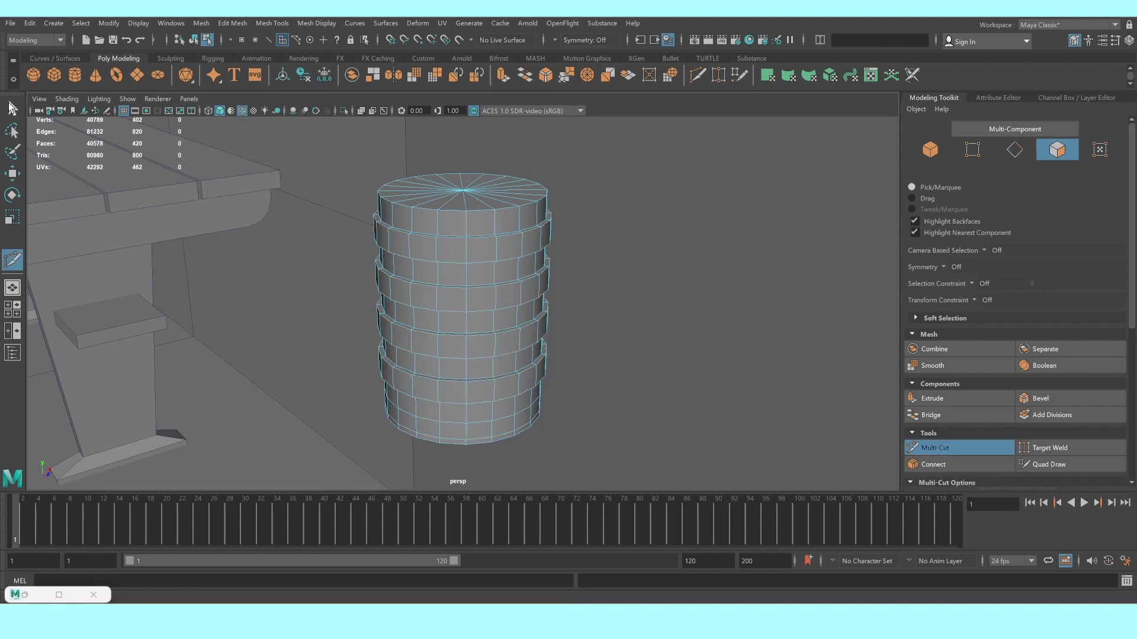
# Drag-select the top cap faces and delete them to open the cylinder
pyautogui.rightClick(477, 208)
pyautogui.keyDown('alt'); pyautogui.moveTo(468, 213); pyautogui.dragTo(433, 258); pyautogui.keyUp('alt')
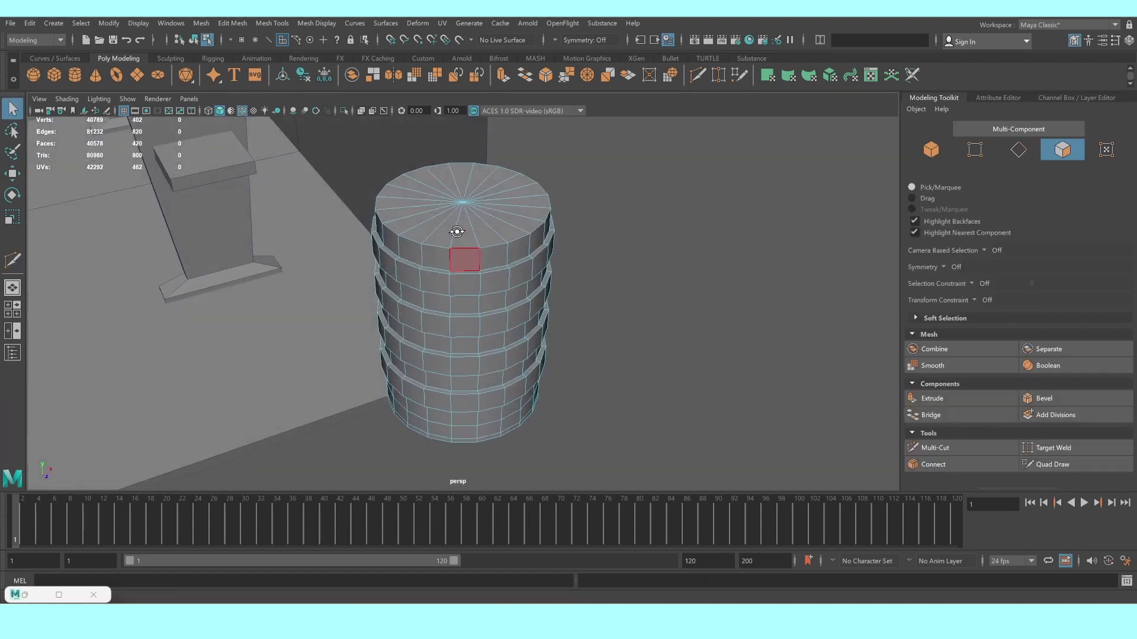
pyautogui.moveTo(467, 209); pyautogui.dragTo(453, 206)
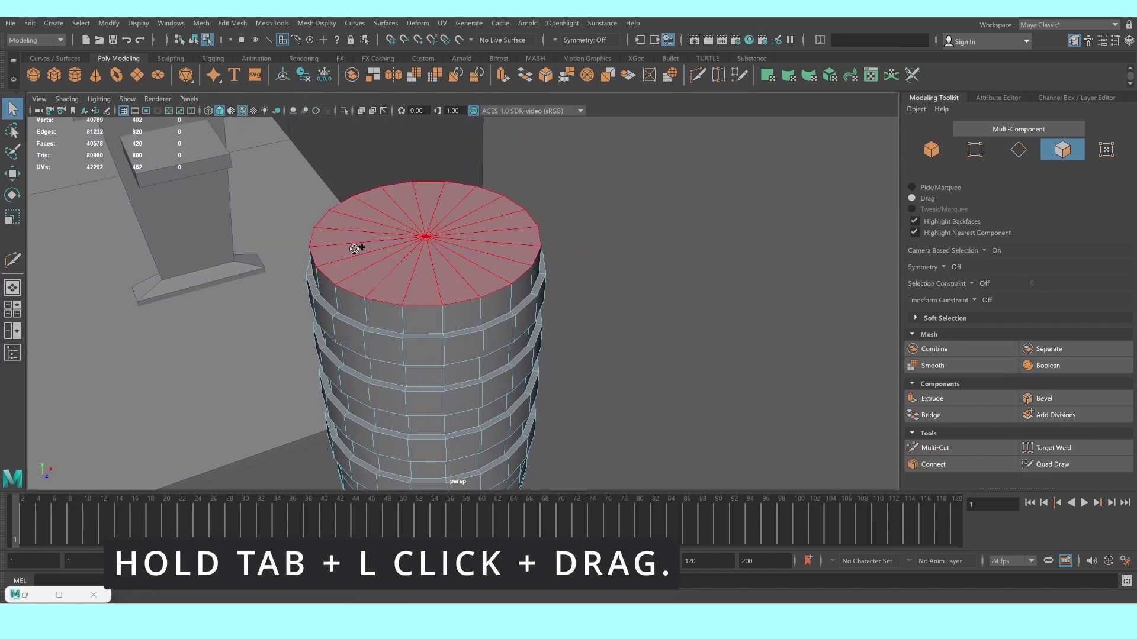
pyautogui.press('Delete')
pyautogui.click(381, 203)
# Return to object mode and orbit to look down into the open barrel top
pyautogui.rightClick(414, 205)
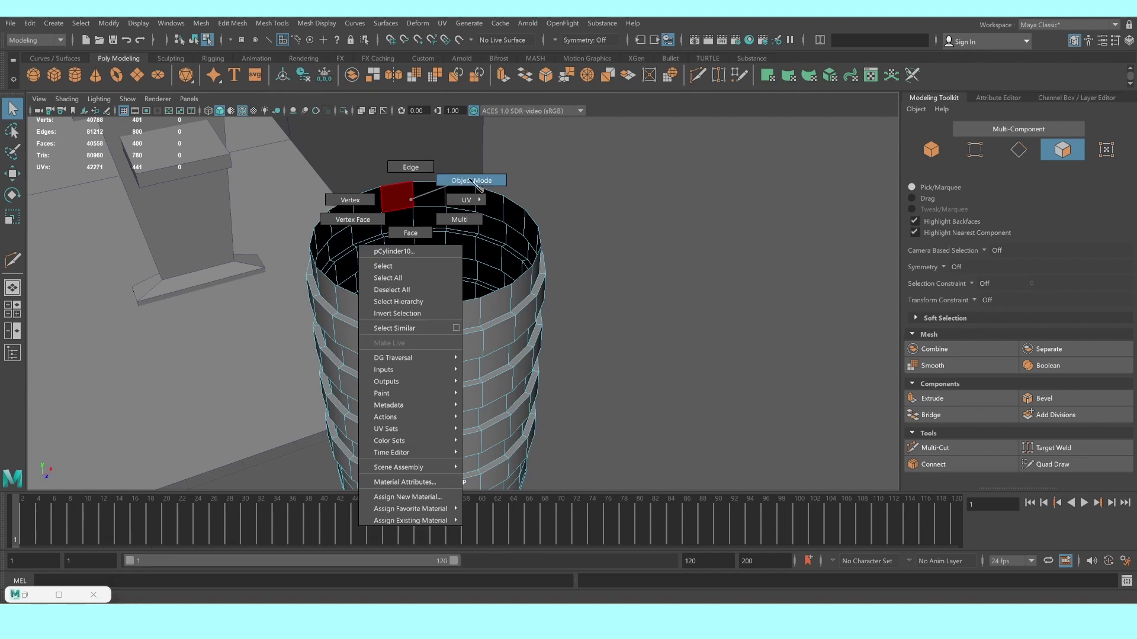
pyautogui.click(469, 183)
pyautogui.keyDown('alt'); pyautogui.moveTo(612, 261); pyautogui.dragTo(471, 307); pyautogui.keyUp('alt')
pyautogui.click(462, 307)
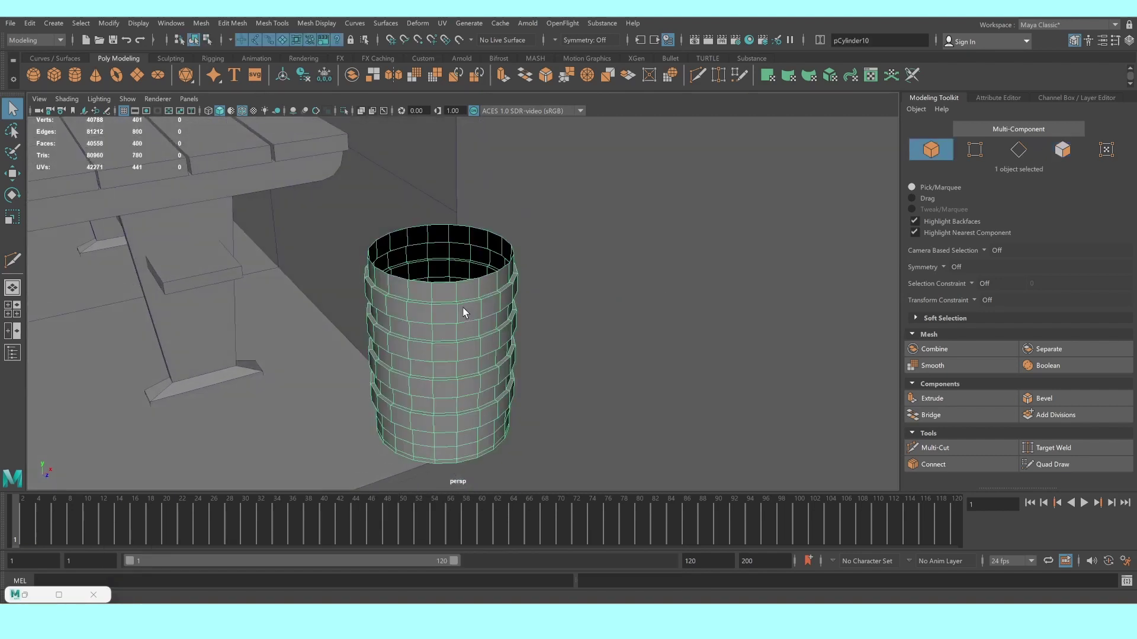
pyautogui.click(585, 321)
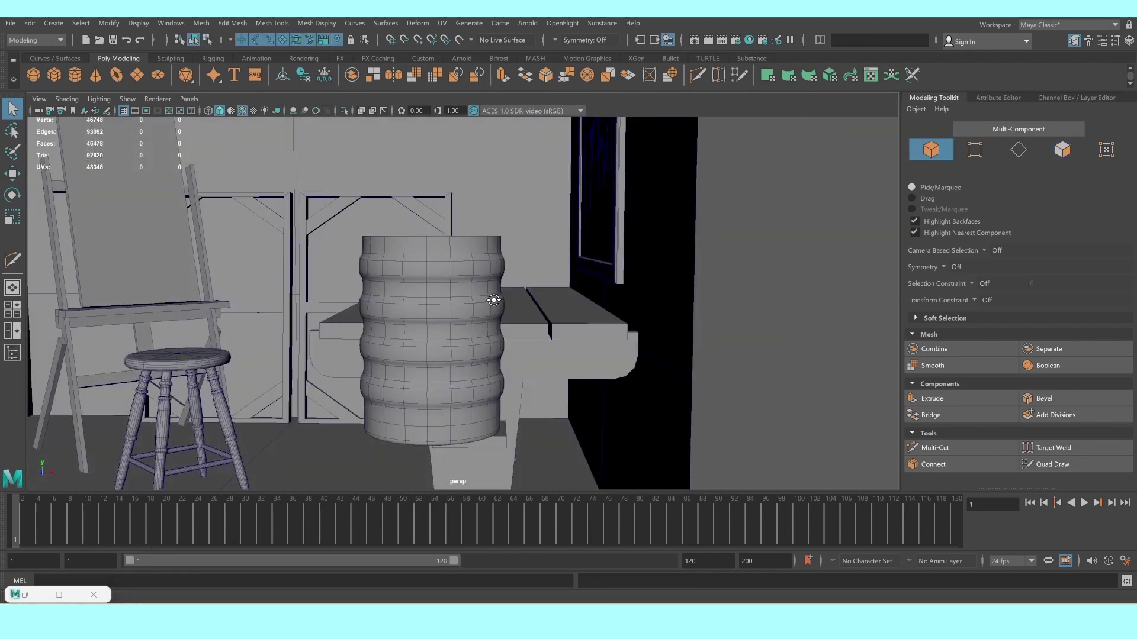
pyautogui.moveTo(488, 298)
pyautogui.keyDown('alt'); pyautogui.mouseDown()
pyautogui.moveTo(385, 256)
pyautogui.moveTo(405, 278)
pyautogui.mouseUp(); pyautogui.keyUp('alt')
pyautogui.scroll(3, 387, 261)
# Select the top rim edge loop and extrude it with negative thickness into a thick rim
pyautogui.rightClick(423, 247)
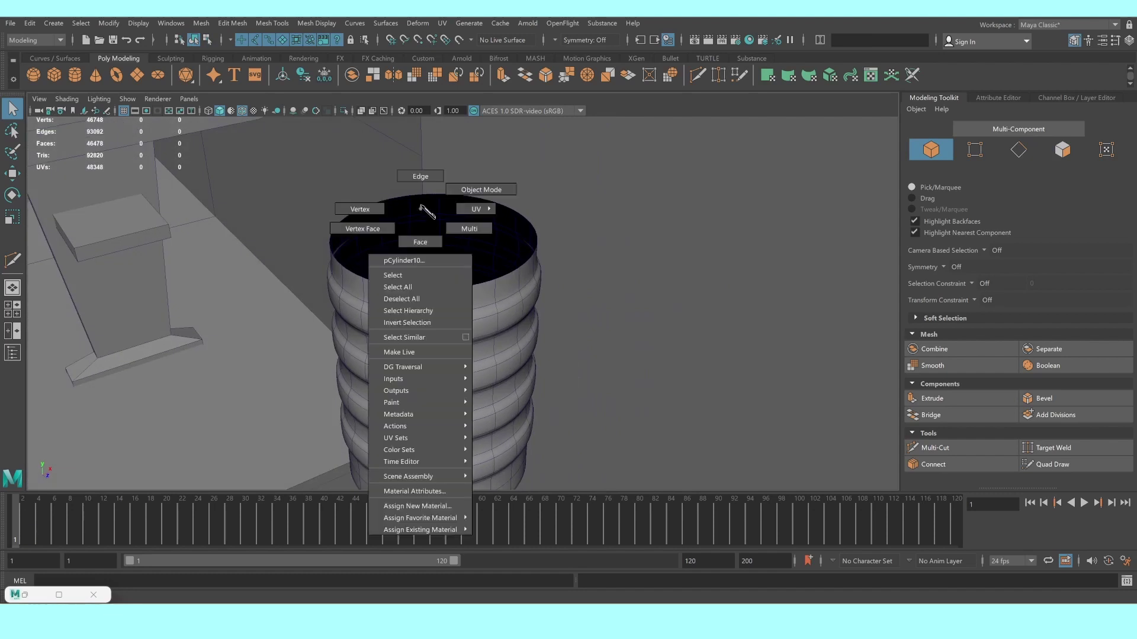
pyautogui.click(426, 177)
pyautogui.click(413, 288)
pyautogui.doubleClick(413, 288)
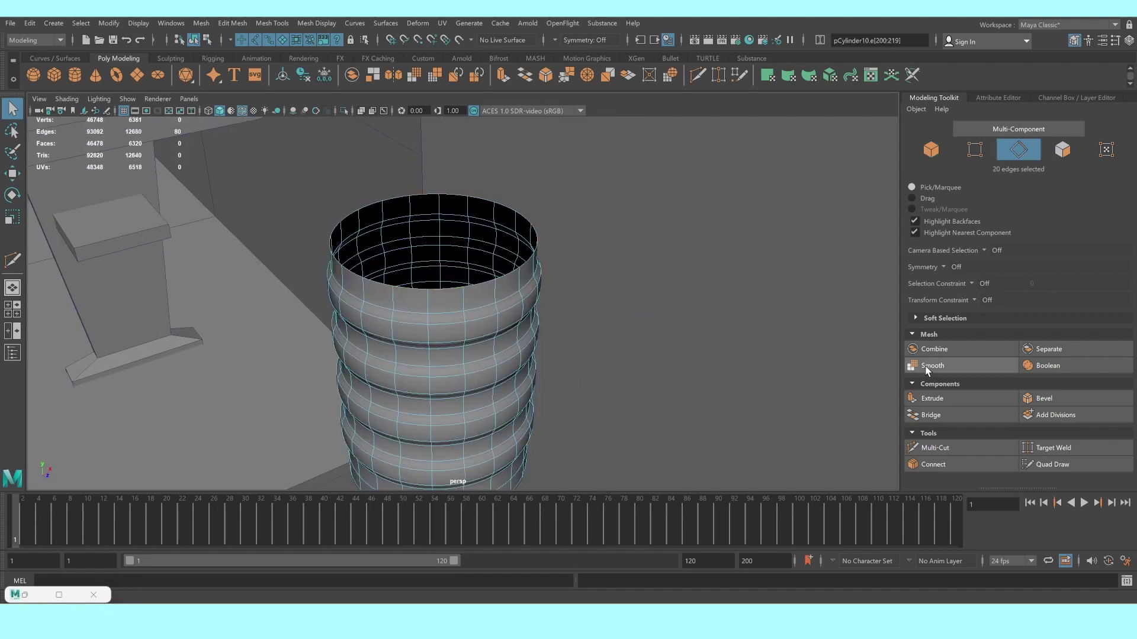
pyautogui.click(935, 398)
pyautogui.scroll(3, 428, 223)
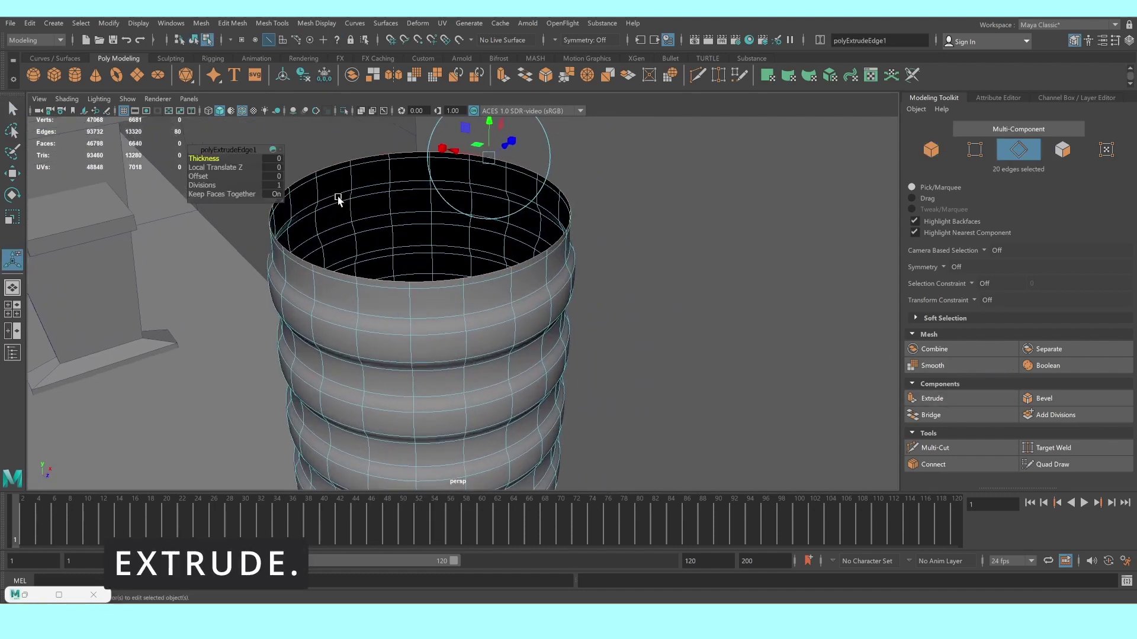
pyautogui.press('1')
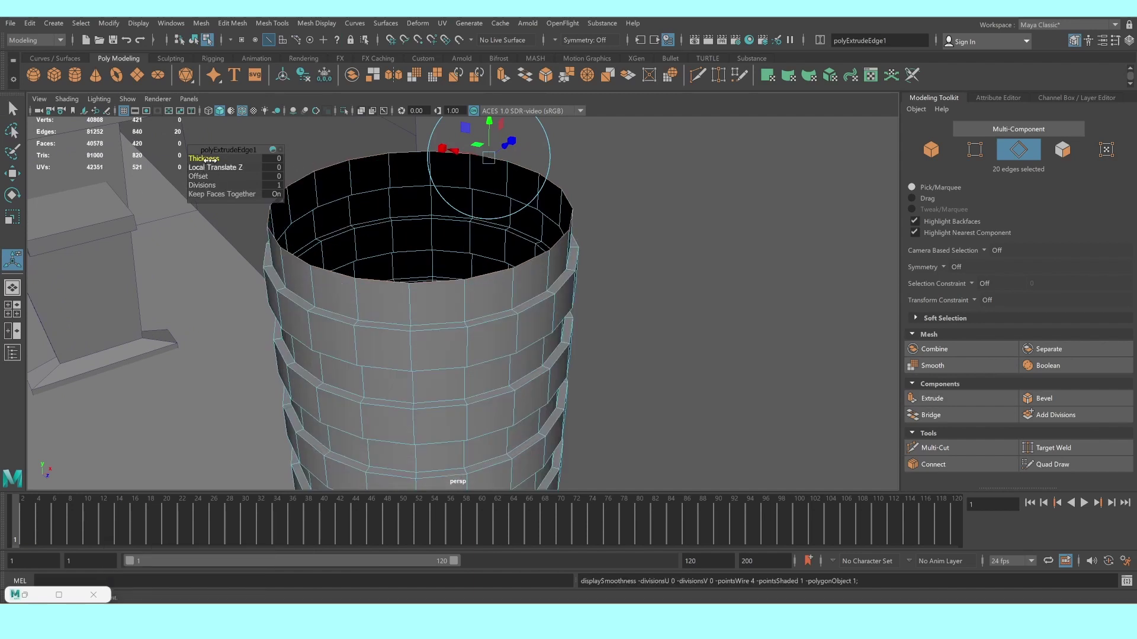
pyautogui.moveTo(208, 160); pyautogui.dragTo(207, 158)
pyautogui.press('3')
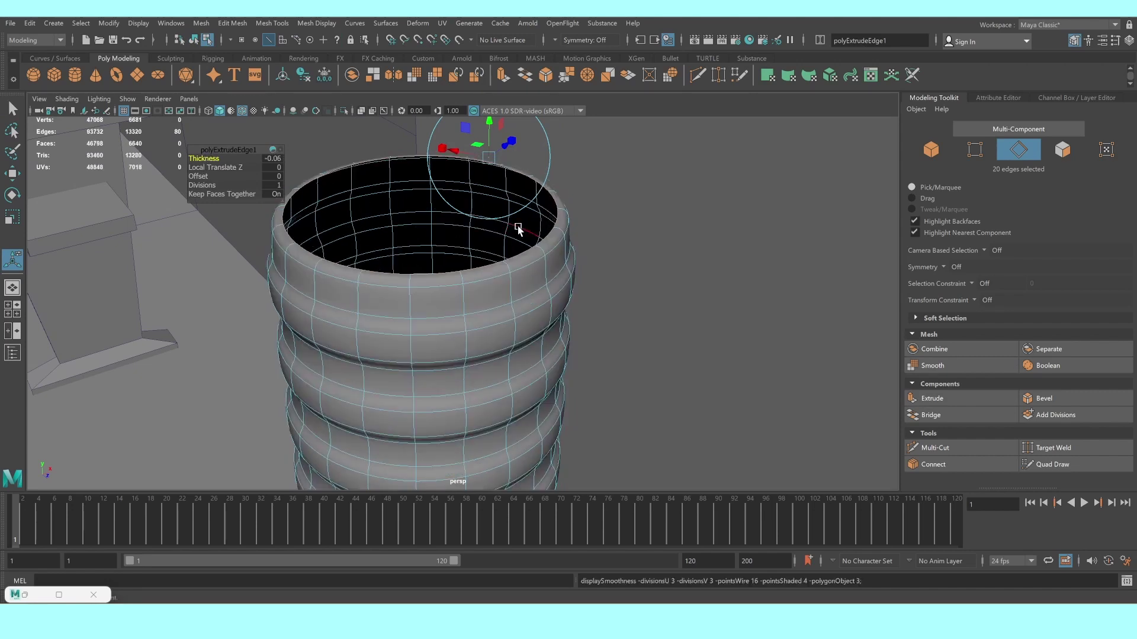
pyautogui.press('1')
# Multi-Cut an extra edge loop along the barrel rim
pyautogui.click(934, 448)
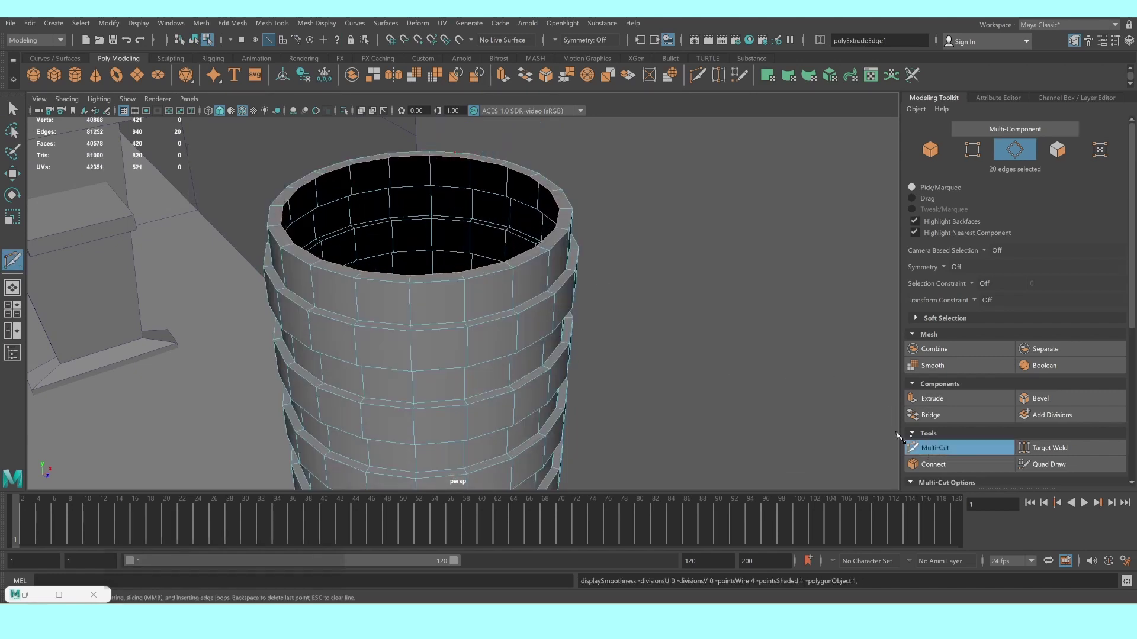
pyautogui.keyDown('ctrl'); pyautogui.click(409, 288); pyautogui.keyUp('ctrl')
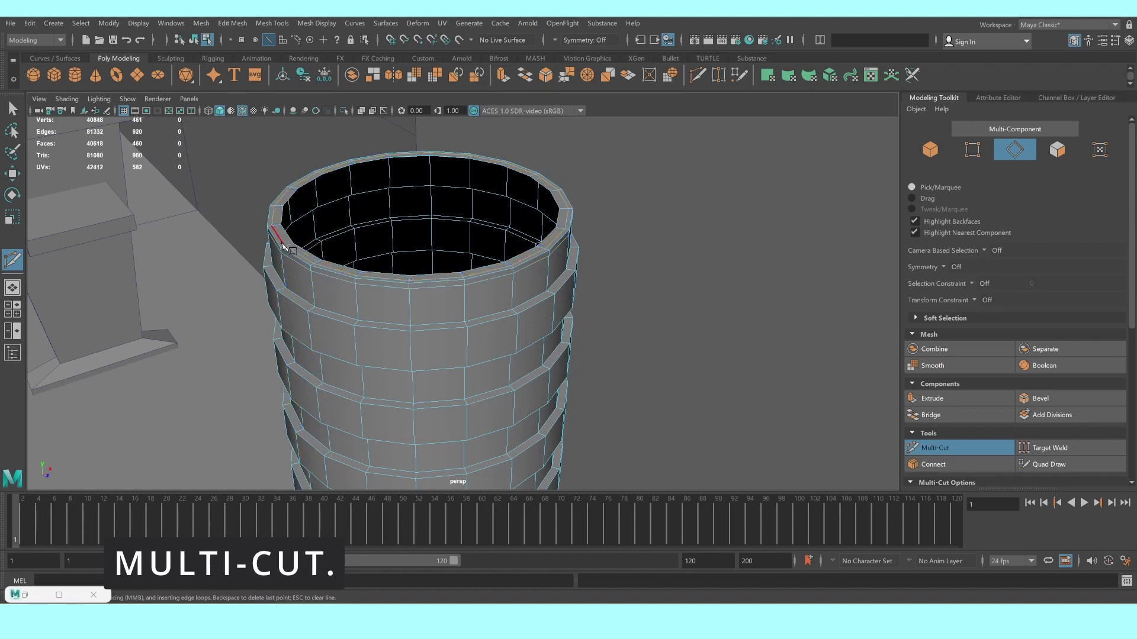
pyautogui.press('3')
pyautogui.click(13, 109)
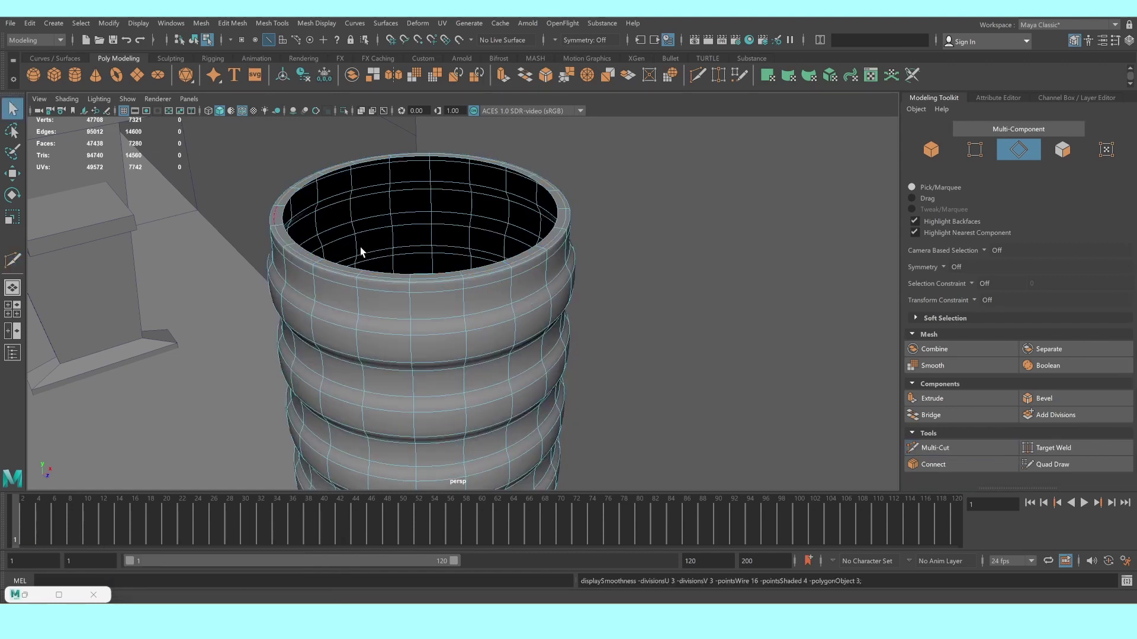
# In front view, shrink the barrel uniformly and lower it
pyautogui.moveTo(457, 311); pyautogui.dragTo(515, 276, button='right')
pyautogui.scroll(-3, 556, 290)
pyautogui.scroll(-3, 581, 304)
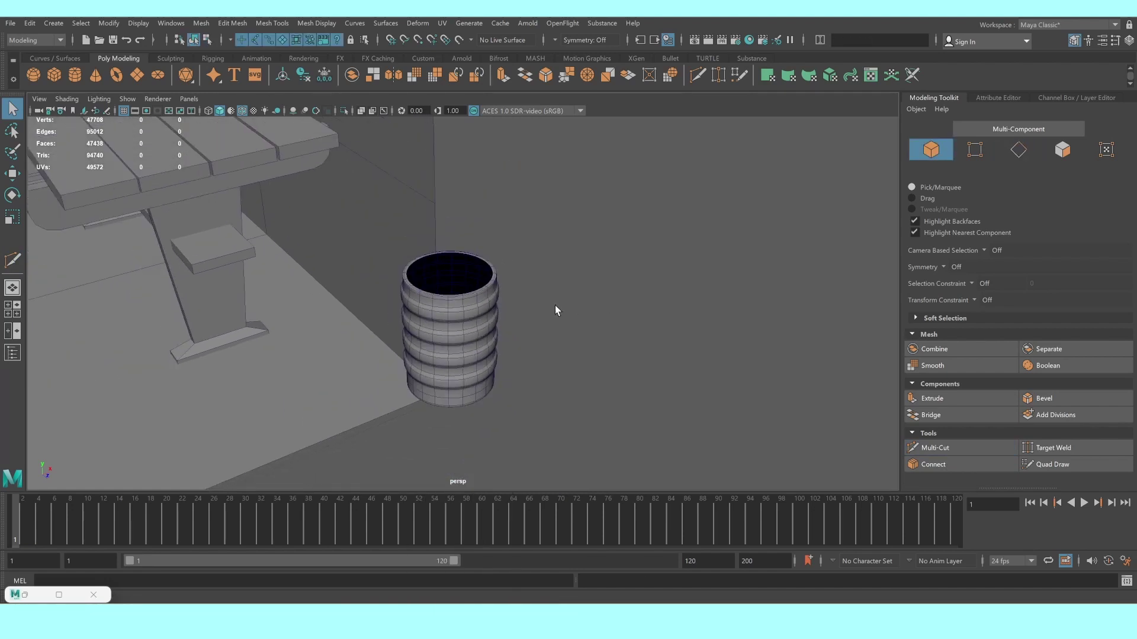
pyautogui.keyDown('alt'); pyautogui.moveTo(556, 305); pyautogui.dragTo(546, 290); pyautogui.keyUp('alt')
pyautogui.click(456, 287)
pyautogui.press('space')
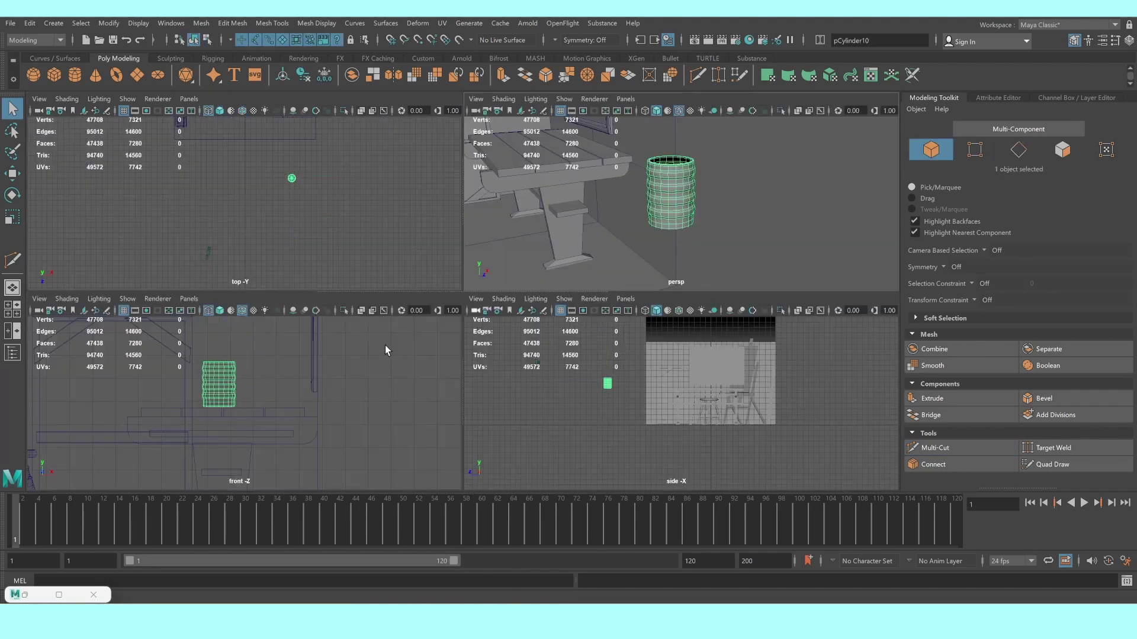
pyautogui.press('space')
pyautogui.press('r')
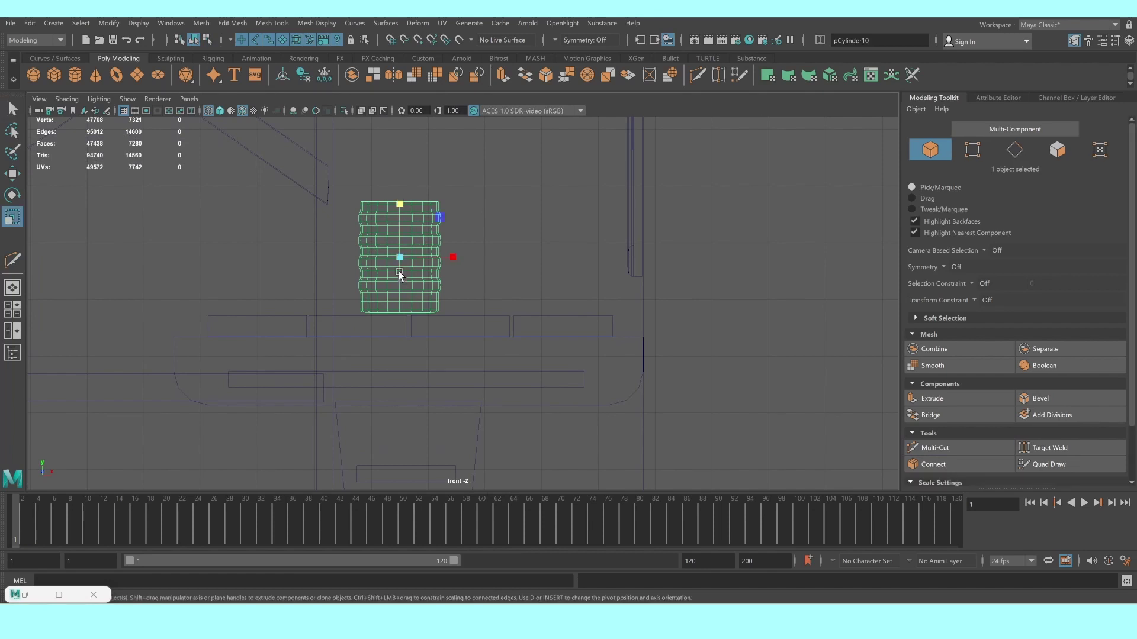
pyautogui.moveTo(399, 257); pyautogui.dragTo(384, 262)
pyautogui.press('w')
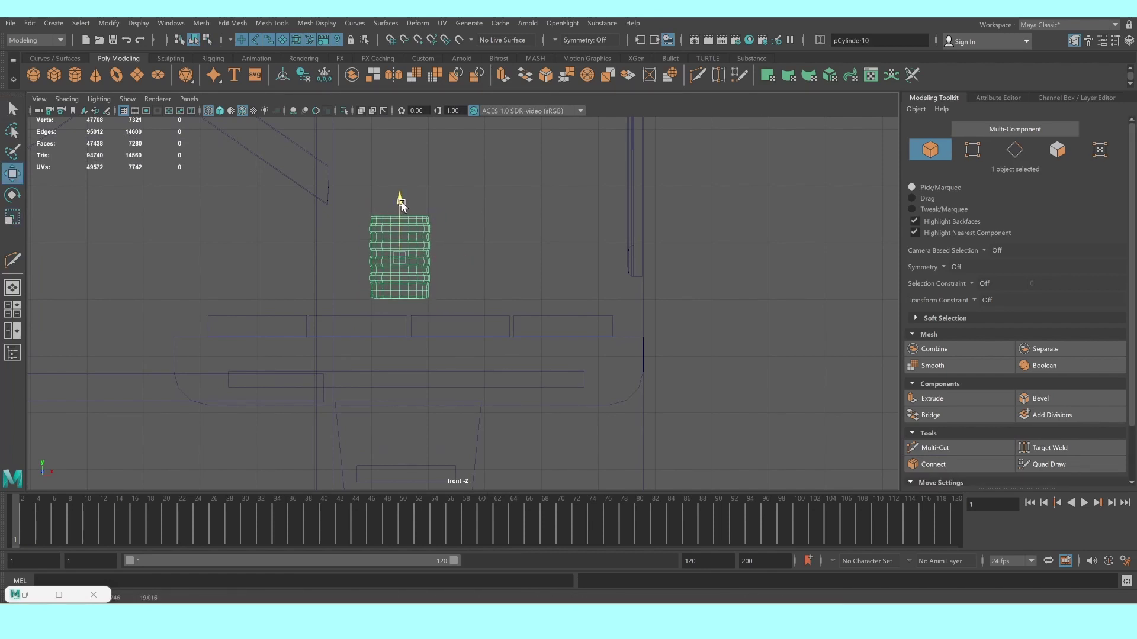
pyautogui.moveTo(400, 199); pyautogui.dragTo(402, 222)
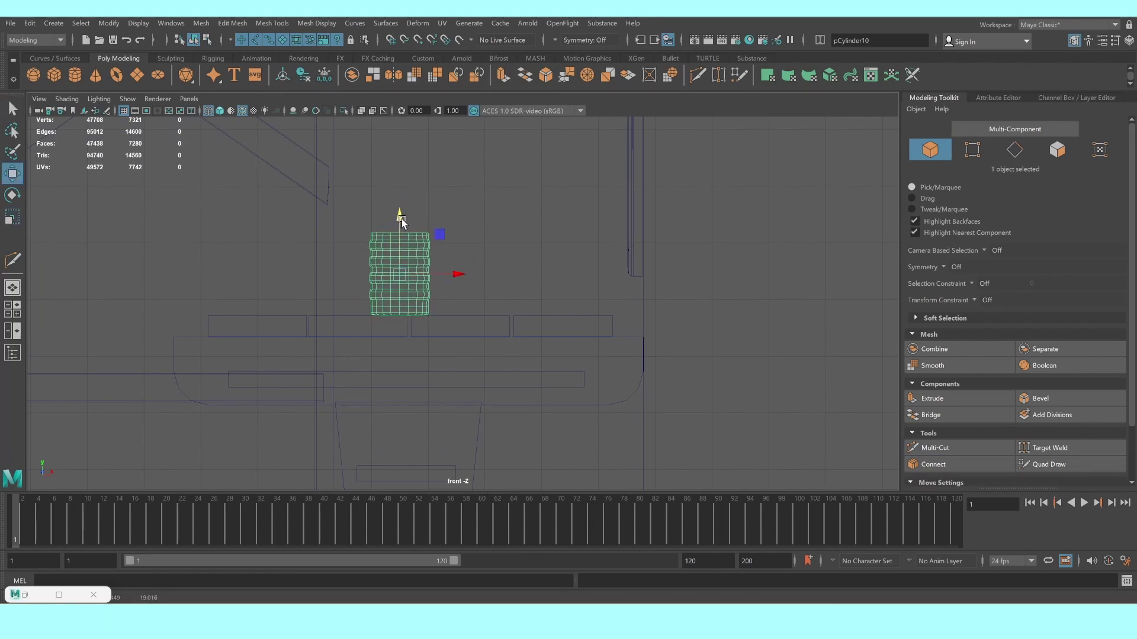
# Slide the barrel onto the table in the perspective view
pyautogui.press('space')
pyautogui.press('space')
pyautogui.press('f')
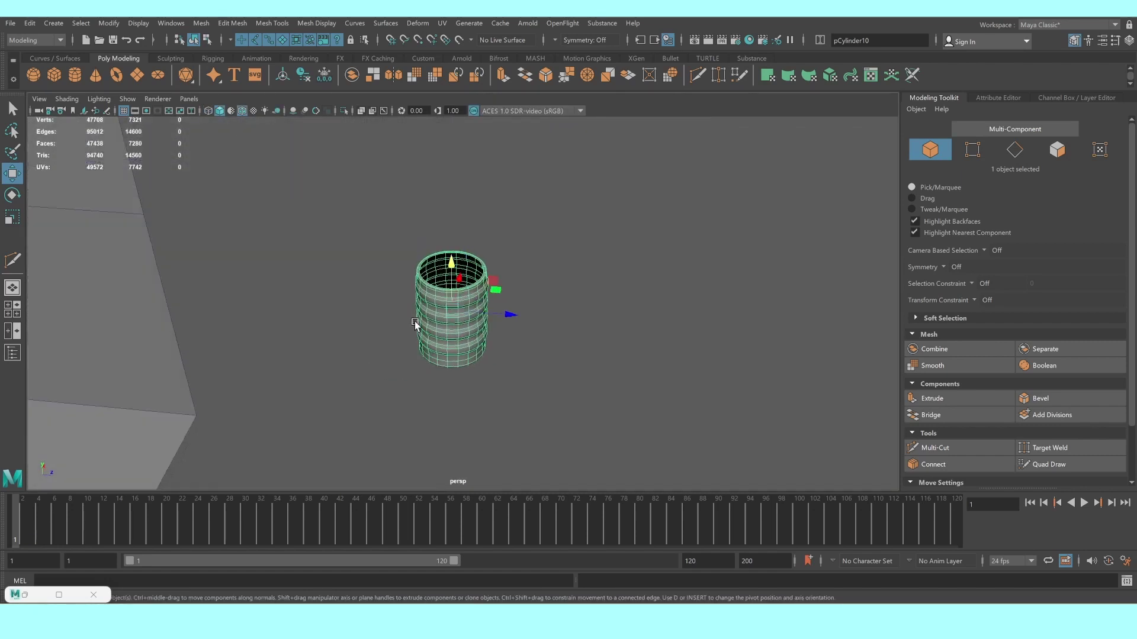
pyautogui.scroll(-3, 415, 324)
pyautogui.moveTo(526, 313); pyautogui.dragTo(252, 268)
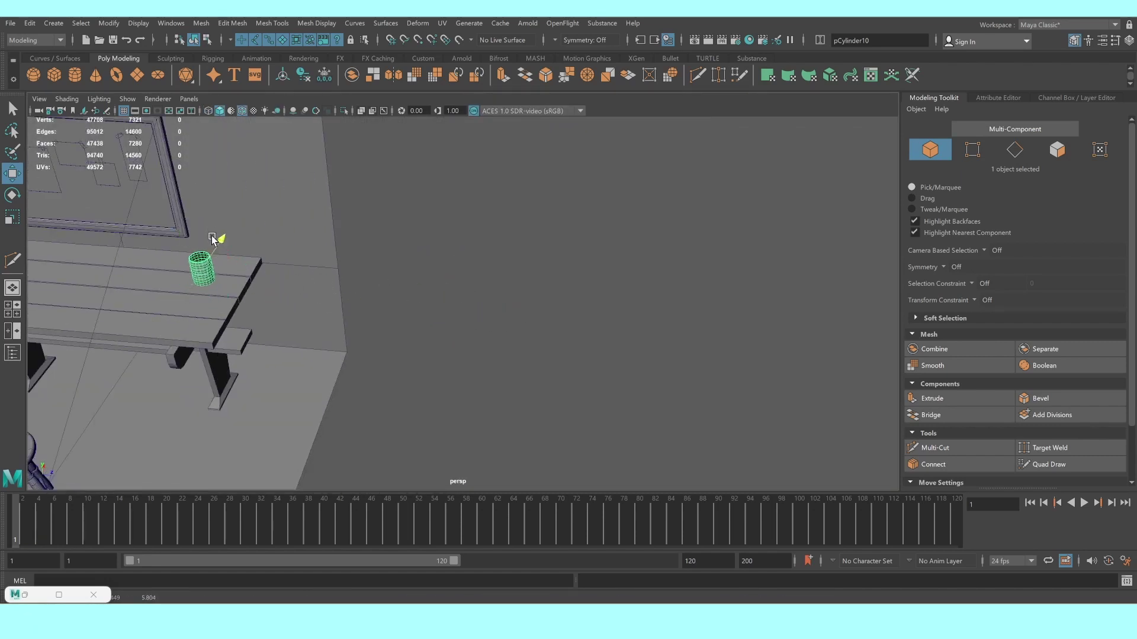
pyautogui.click(467, 257)
# Select the small cube and raise it toward the roof
pyautogui.scroll(-3, 380, 276)
pyautogui.moveTo(381, 276)
pyautogui.keyDown('alt'); pyautogui.mouseDown()
pyautogui.moveTo(470, 277)
pyautogui.moveTo(540, 388)
pyautogui.mouseUp(); pyautogui.keyUp('alt')
pyautogui.scroll(3, 471, 277)
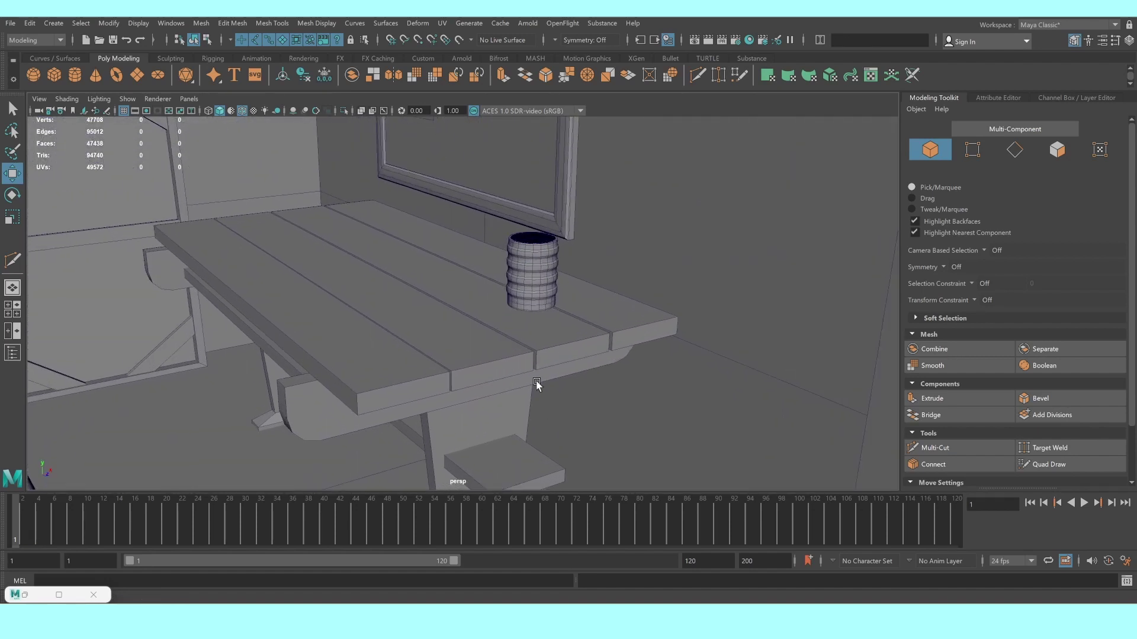
pyautogui.scroll(-5, 399, 332)
pyautogui.click(463, 341)
pyautogui.moveTo(463, 341); pyautogui.dragTo(463, 261)
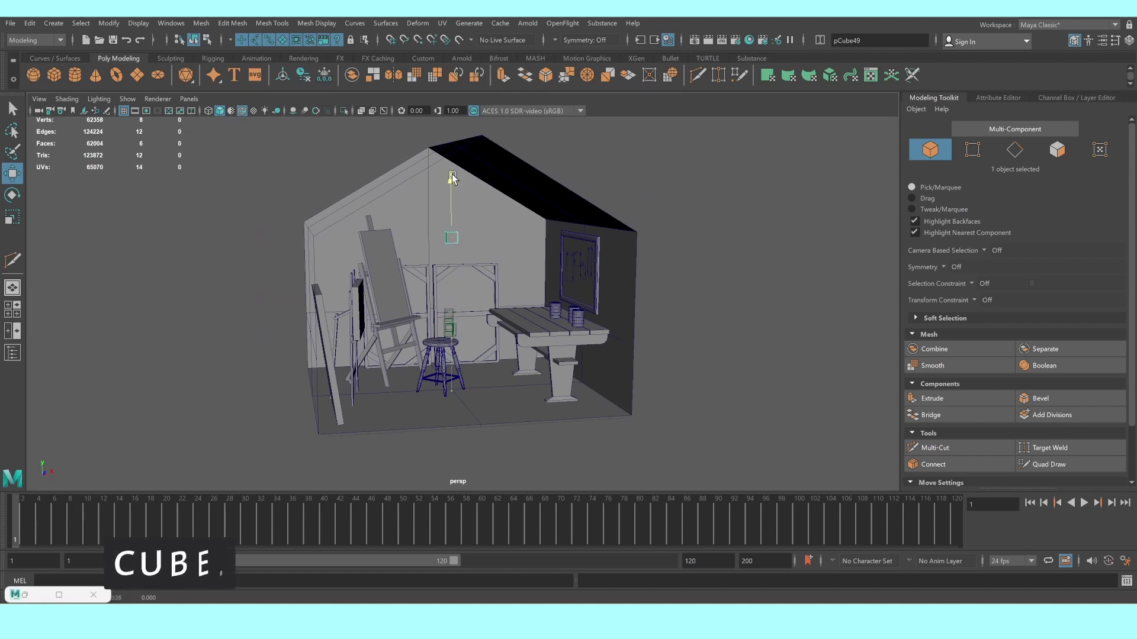
# Scale the cube into a long beam and set Subdivisions Width to 2
pyautogui.press('f')
pyautogui.moveTo(493, 303)
pyautogui.keyDown('alt'); pyautogui.mouseDown()
pyautogui.moveTo(457, 304)
pyautogui.moveTo(520, 304)
pyautogui.moveTo(631, 278)
pyautogui.moveTo(708, 296)
pyautogui.mouseUp(); pyautogui.keyUp('alt')
pyautogui.press('r')
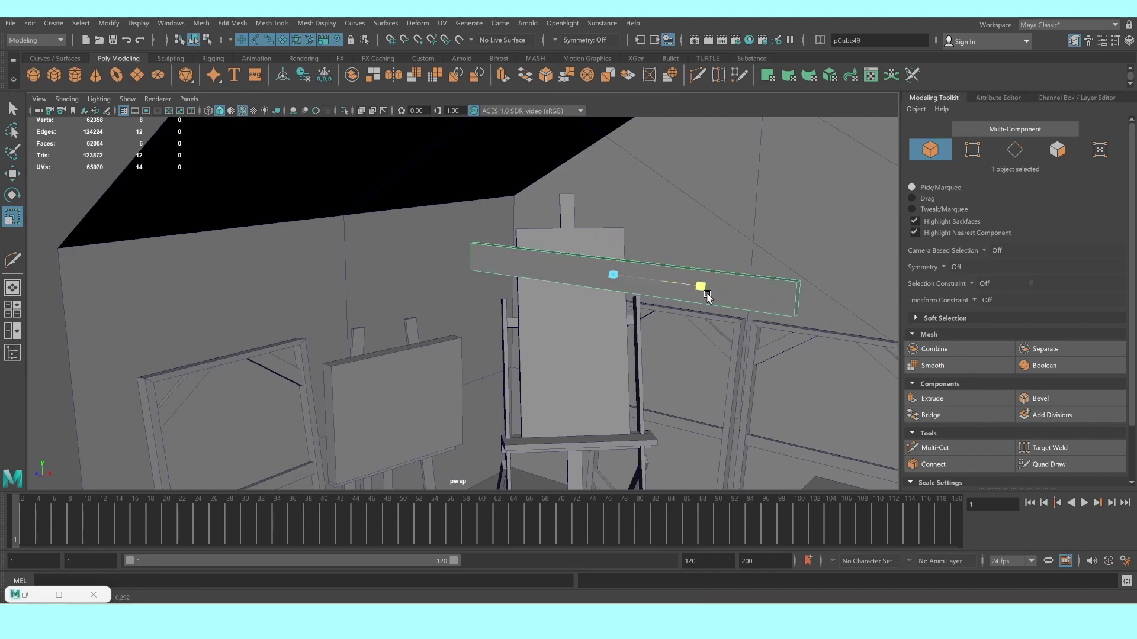
pyautogui.rightClick(735, 296)
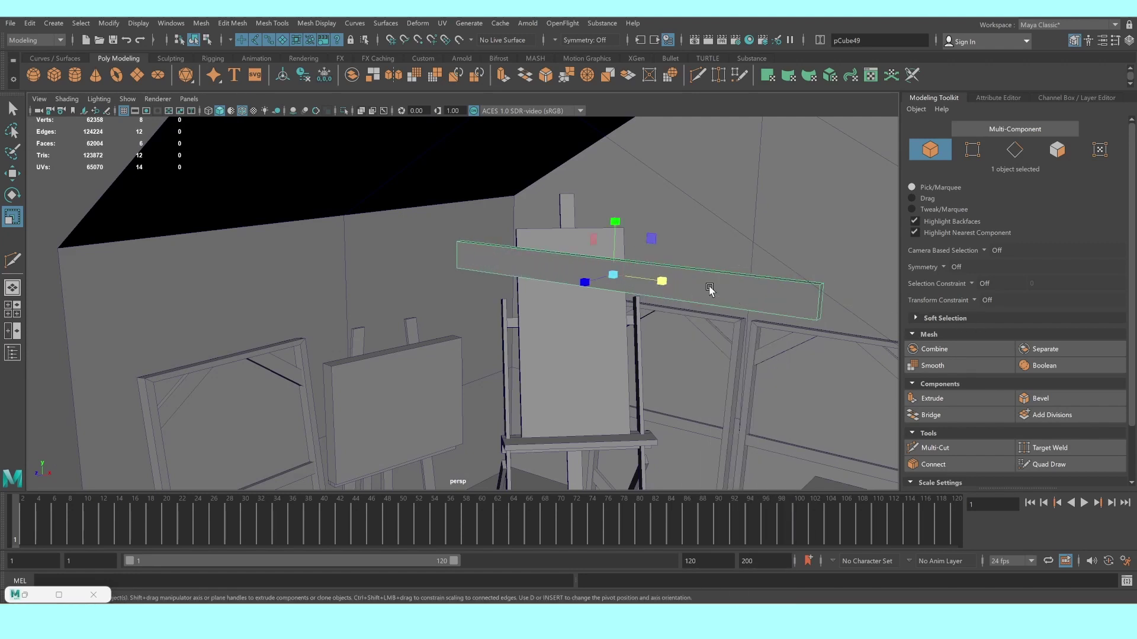
pyautogui.moveTo(718, 292)
pyautogui.keyDown('alt'); pyautogui.mouseDown()
pyautogui.moveTo(603, 300)
pyautogui.moveTo(627, 305)
pyautogui.moveTo(635, 293)
pyautogui.mouseUp(); pyautogui.keyUp('alt')
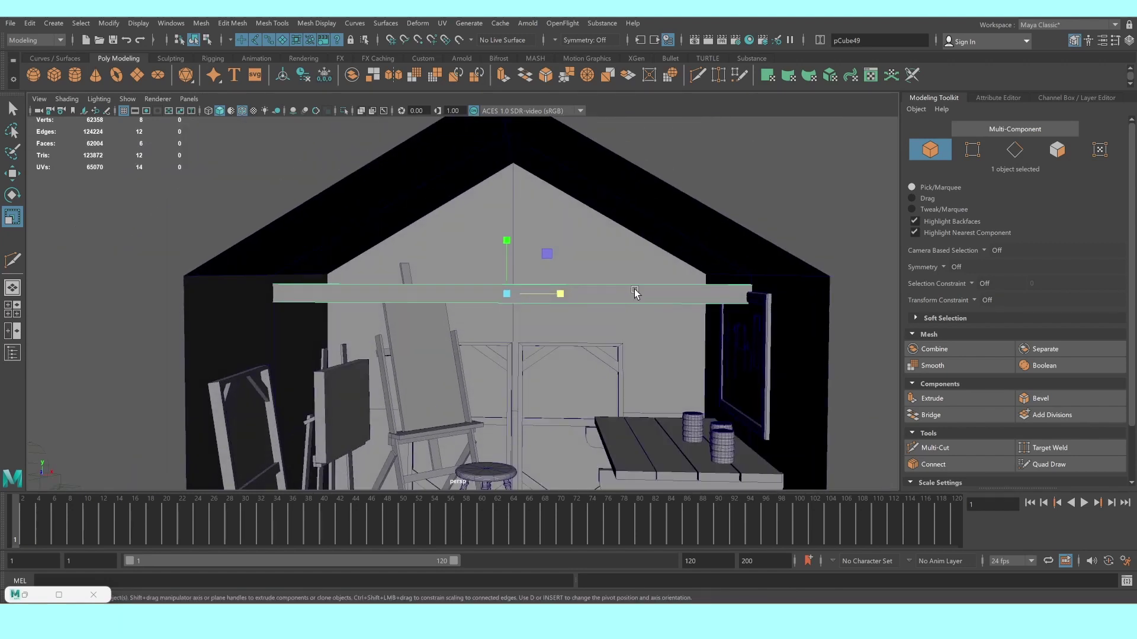
pyautogui.click(1043, 98)
pyautogui.click(879, 265)
pyautogui.write('2')
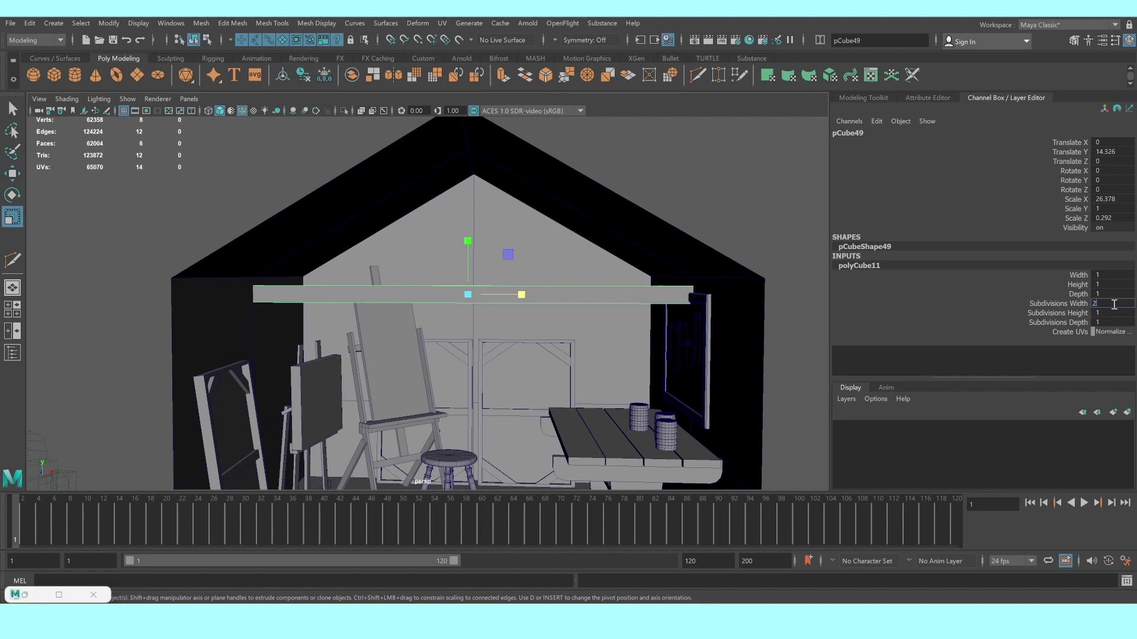
# Lift the beam's middle vertex up to the roof peak to form a rafter
pyautogui.moveTo(514, 312); pyautogui.dragTo(482, 294, button='right')
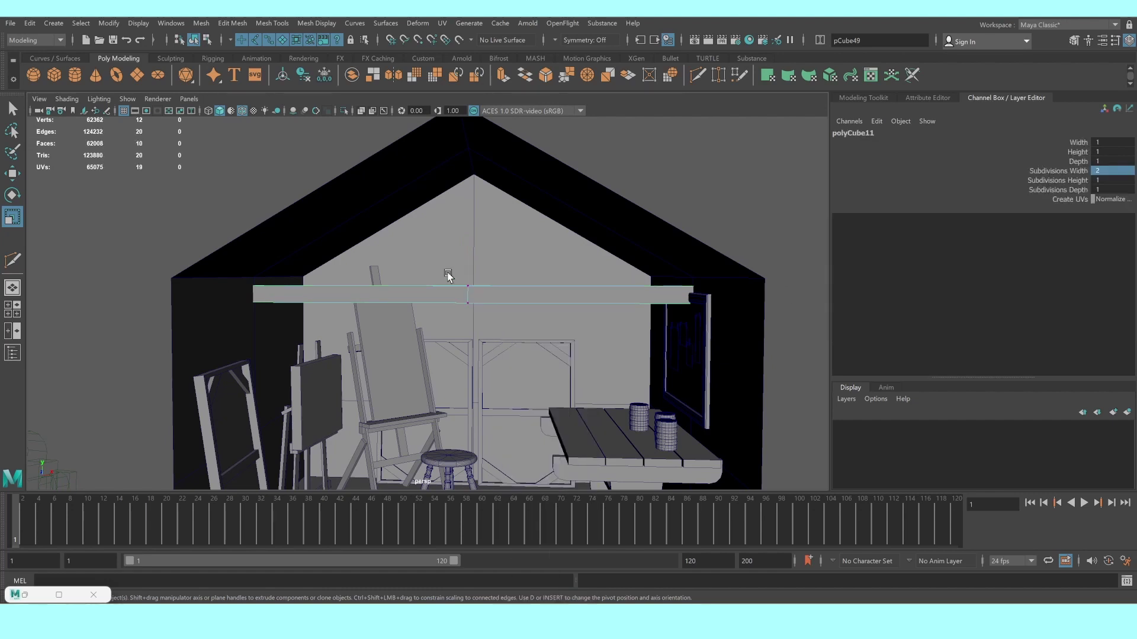
pyautogui.click(467, 287)
pyautogui.press('w')
pyautogui.moveTo(471, 231); pyautogui.dragTo(470, 95)
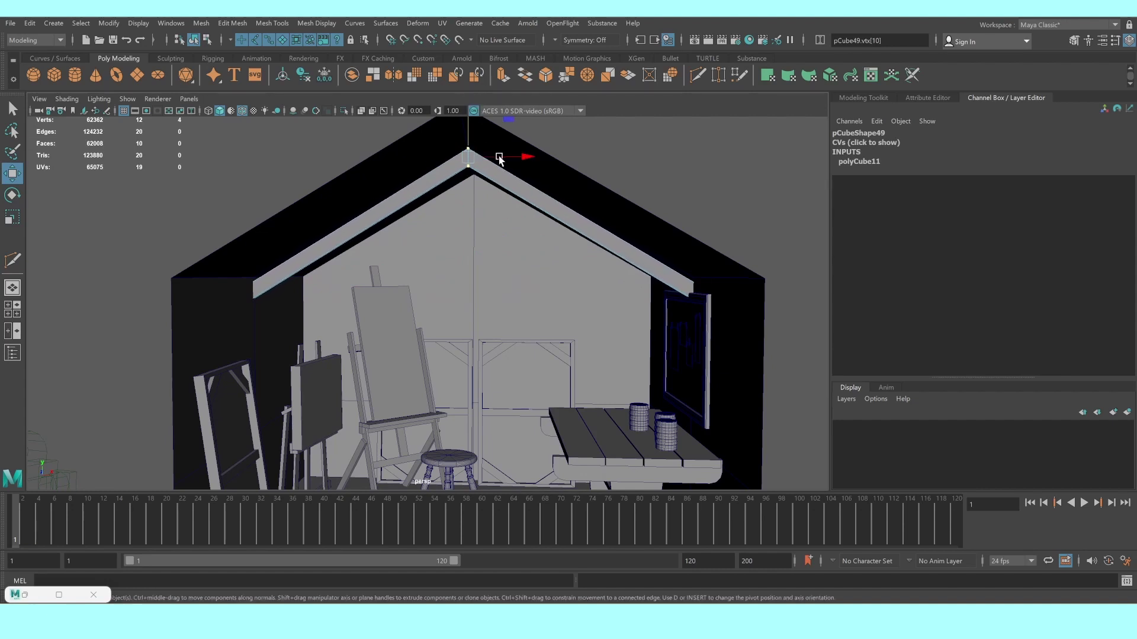
# In top view, clone the rafter along Z and repeat duplicates at even spacing
pyautogui.moveTo(505, 180); pyautogui.dragTo(553, 169, button='right')
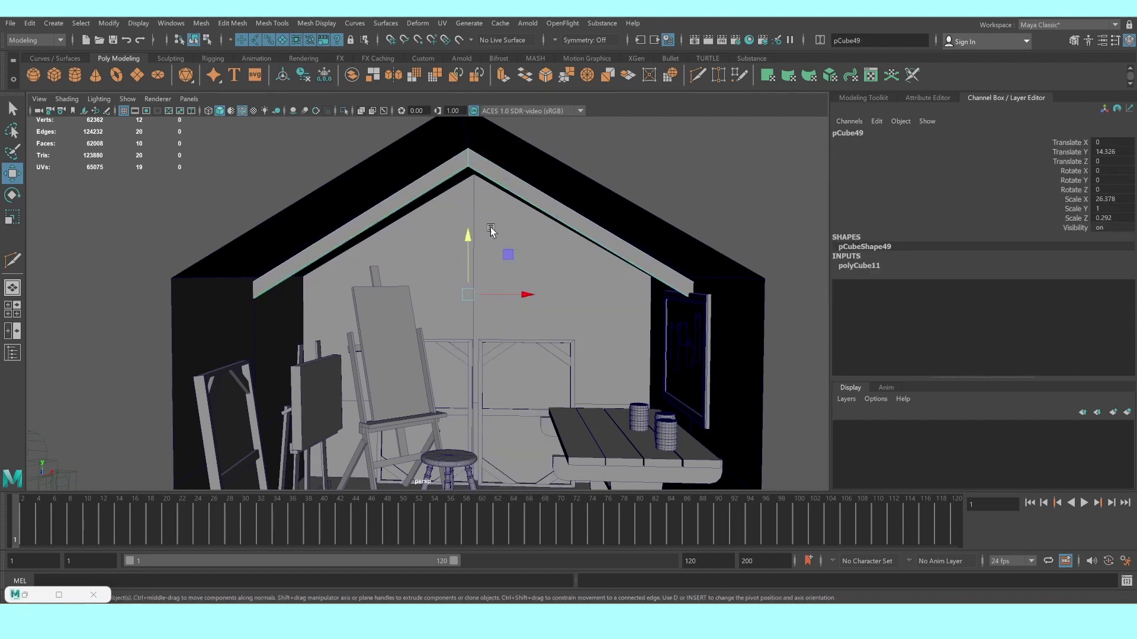
pyautogui.press('space')
pyautogui.press('space')
pyautogui.keyDown('alt'); pyautogui.moveTo(462, 239); pyautogui.dragTo(469, 387, button='middle'); pyautogui.keyUp('alt')
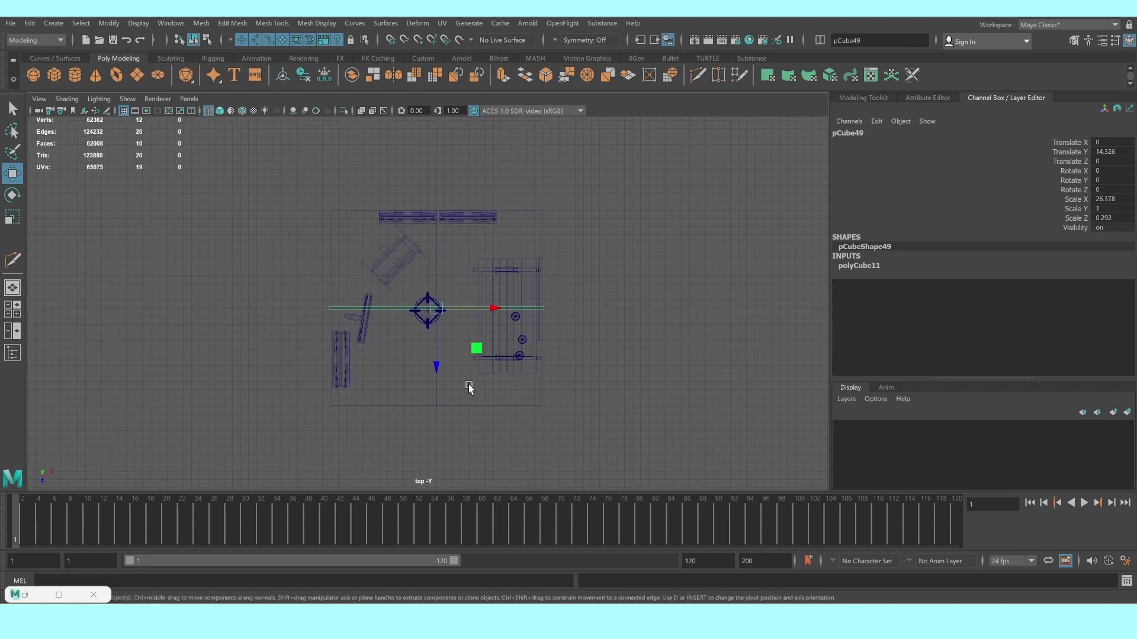
pyautogui.scroll(3, 469, 388)
pyautogui.moveTo(443, 370)
pyautogui.keyDown('shift'); pyautogui.mouseDown()
pyautogui.moveTo(440, 262)
pyautogui.moveTo(448, 331)
pyautogui.mouseUp(); pyautogui.keyUp('shift')
pyautogui.hotkey('ctrl', 'd')
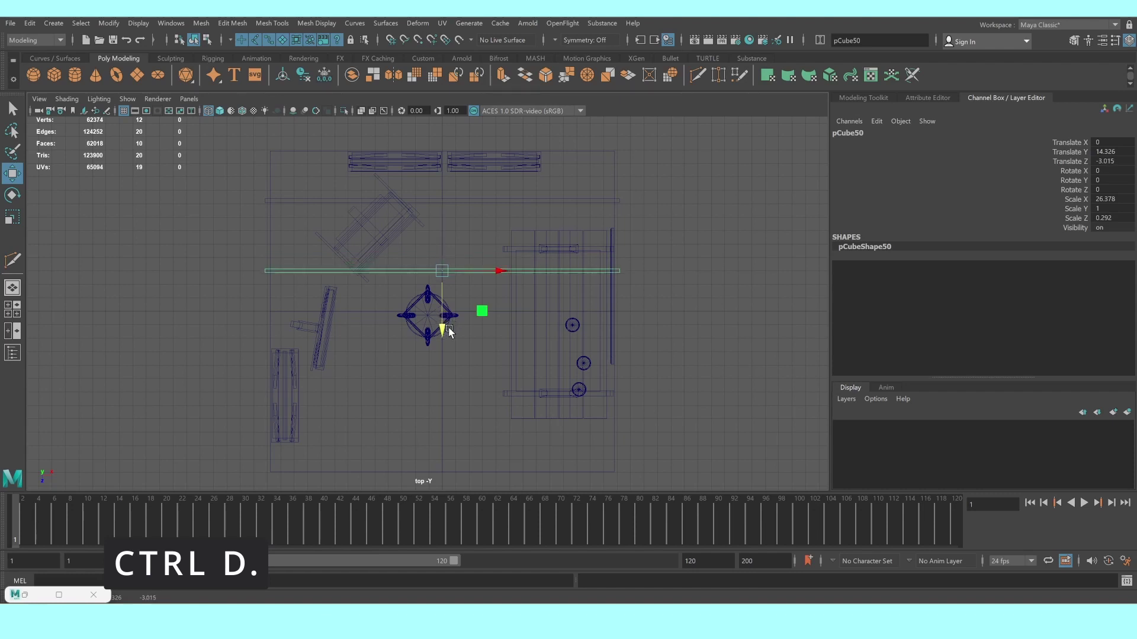
pyautogui.hotkey('shift', 'd')
pyautogui.hotkey('shift', 'd')
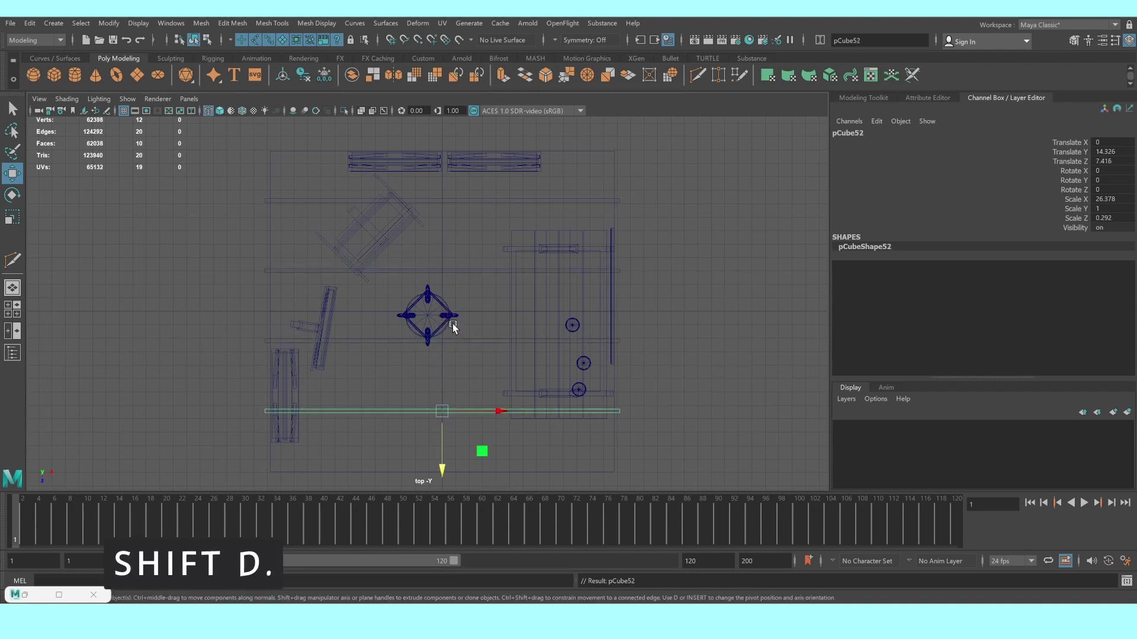
pyautogui.hotkey('shift', 'd')
pyautogui.press('space')
pyautogui.press('space')
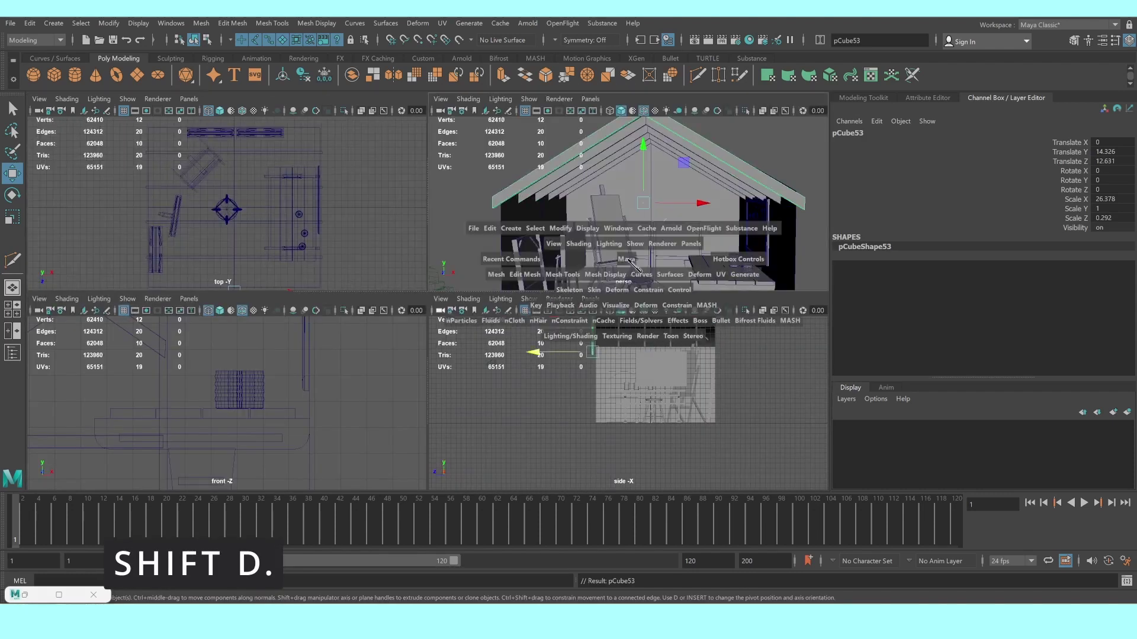
# Move the camera inside the house and raise the new cube upward
pyautogui.click(714, 229)
pyautogui.keyDown('alt'); pyautogui.moveTo(604, 284); pyautogui.dragTo(558, 213, button='right'); pyautogui.keyUp('alt')
pyautogui.moveTo(558, 213)
pyautogui.keyDown('alt'); pyautogui.mouseDown()
pyautogui.moveTo(533, 203)
pyautogui.moveTo(541, 213)
pyautogui.moveTo(509, 224)
pyautogui.moveTo(500, 254)
pyautogui.moveTo(459, 254)
pyautogui.moveTo(438, 271)
pyautogui.mouseUp(); pyautogui.keyUp('alt')
pyautogui.scroll(3, 500, 229)
pyautogui.scroll(2, 500, 236)
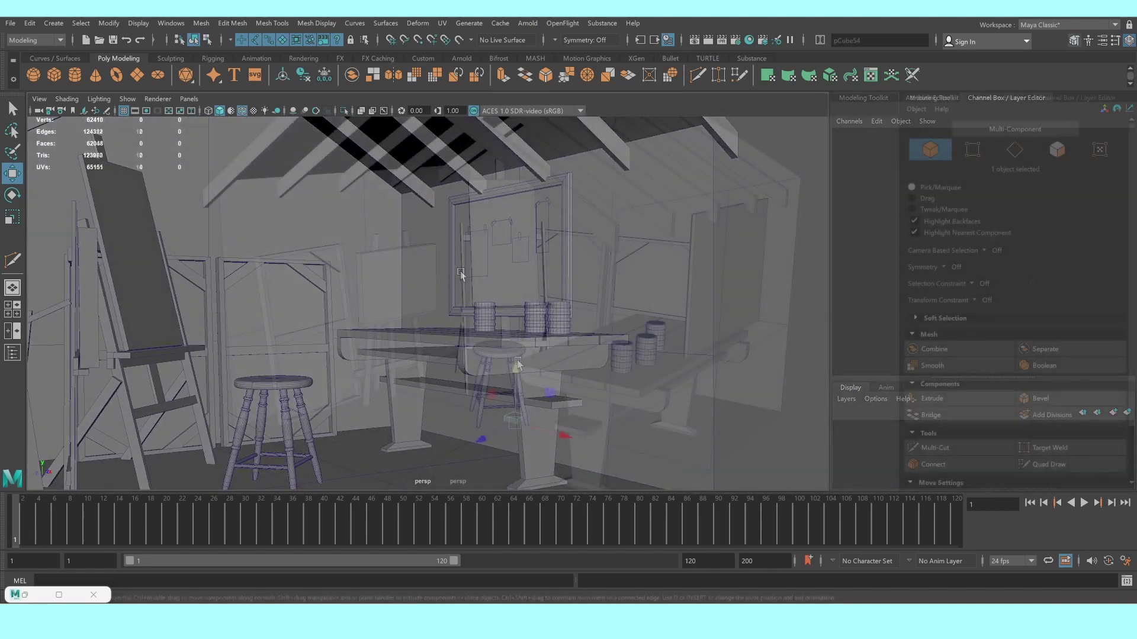
pyautogui.moveTo(520, 352); pyautogui.dragTo(520, 243)
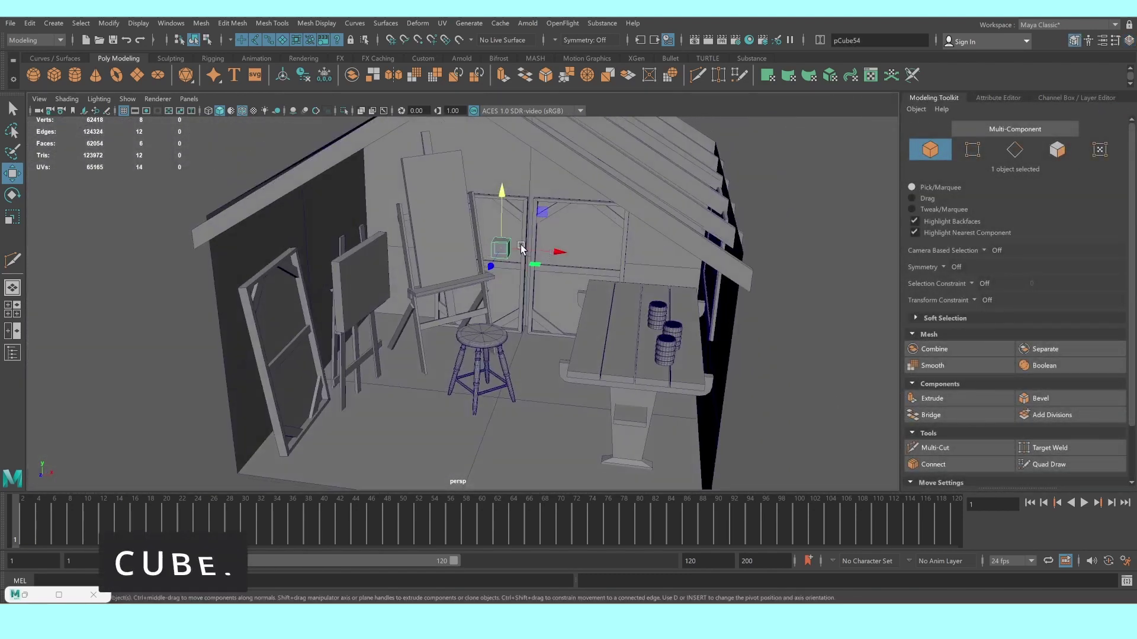
# Scale the cube into a long plank and rotate it to run diagonally
pyautogui.scroll(2, 518, 244)
pyautogui.scroll(2, 516, 244)
pyautogui.scroll(2, 509, 246)
pyautogui.press('r')
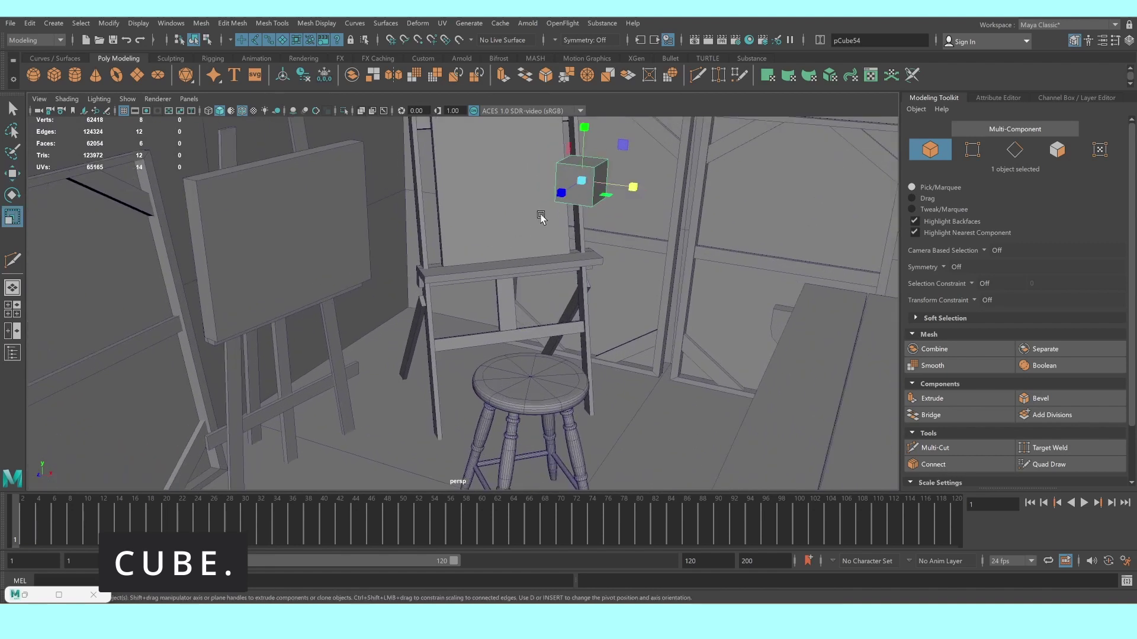
pyautogui.moveTo(560, 194); pyautogui.dragTo(674, 183)
pyautogui.scroll(-3, 673, 184)
pyautogui.scroll(-2, 592, 260)
pyautogui.moveTo(559, 271); pyautogui.dragTo(791, 329)
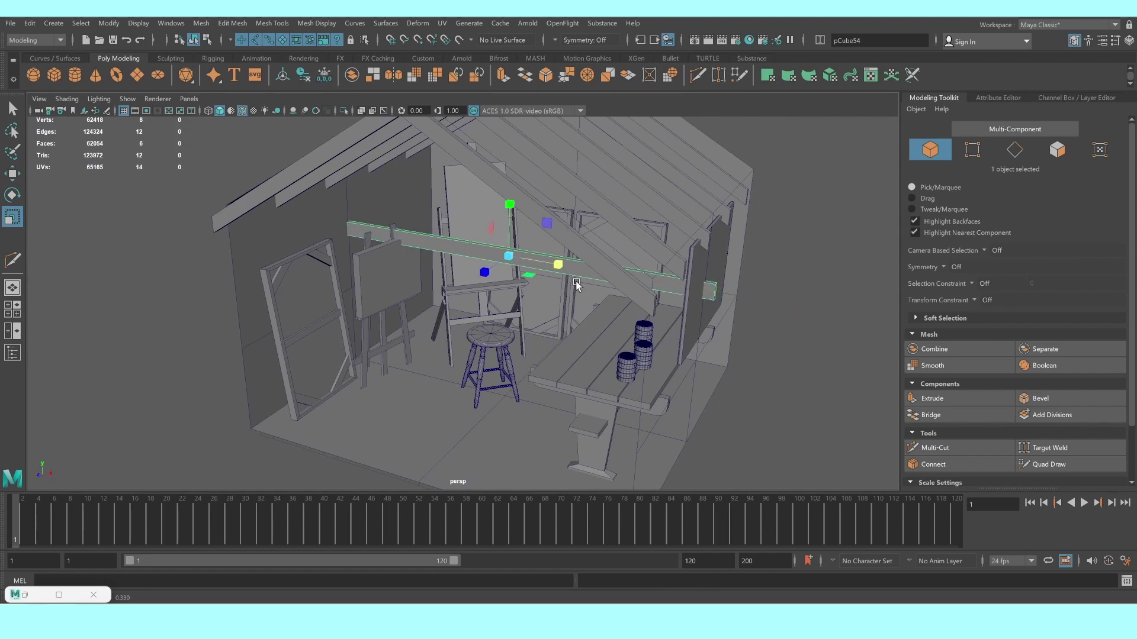
pyautogui.press('e')
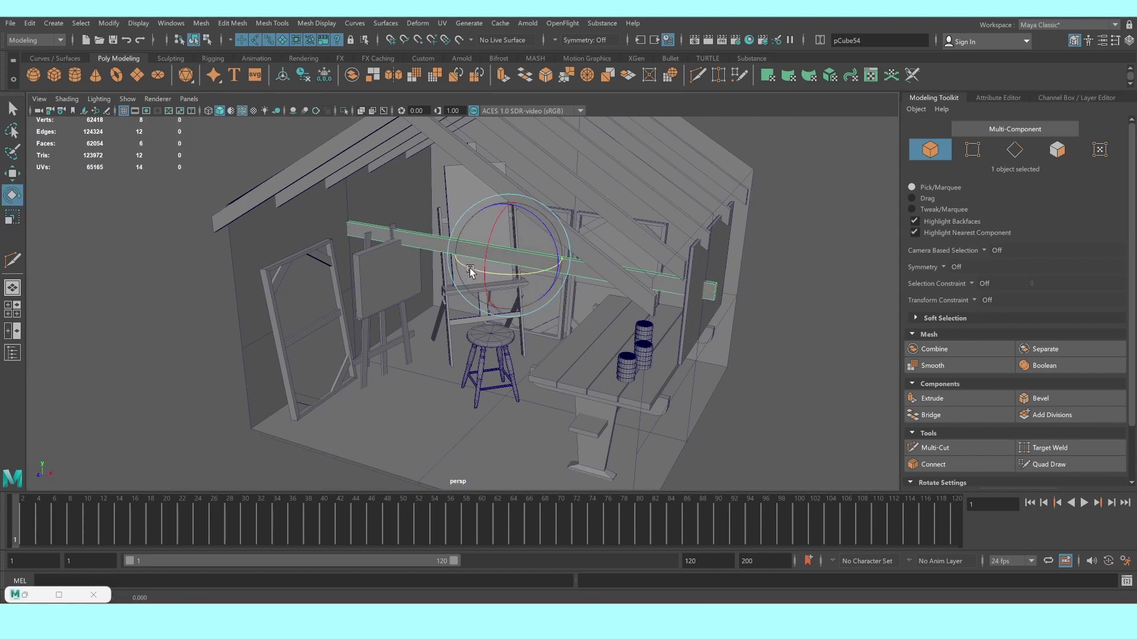
pyautogui.moveTo(470, 267)
pyautogui.mouseDown()
pyautogui.moveTo(508, 267)
pyautogui.moveTo(354, 197)
pyautogui.mouseUp()
# Thin the plank, set it along the left wall top, and duplicate it upward
pyautogui.press('w')
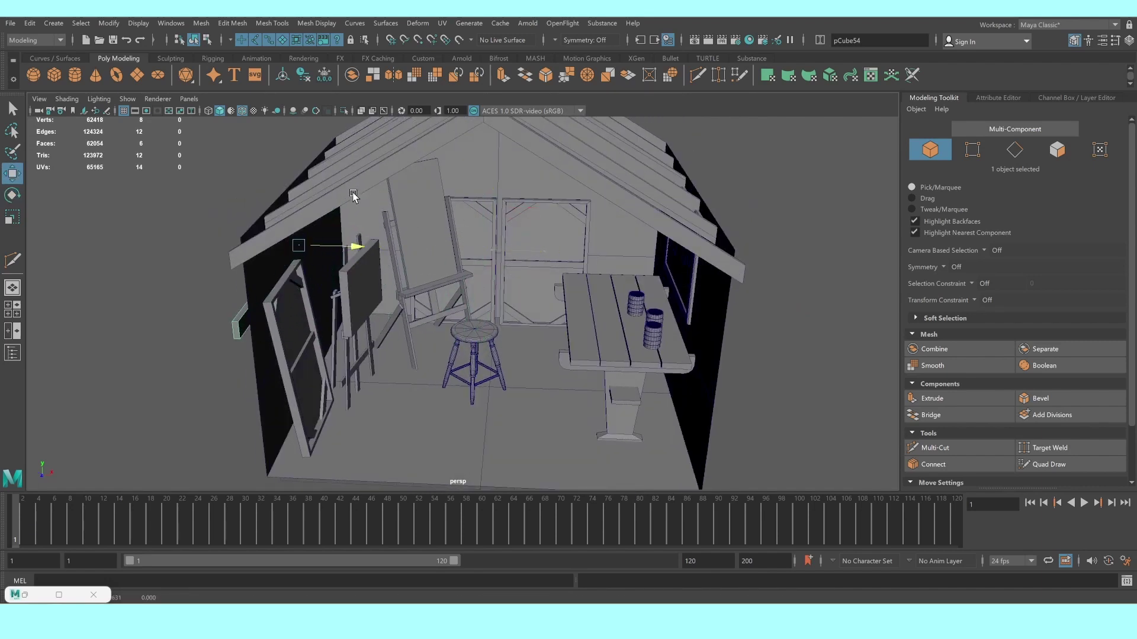
pyautogui.press('r')
pyautogui.scroll(3, 337, 210)
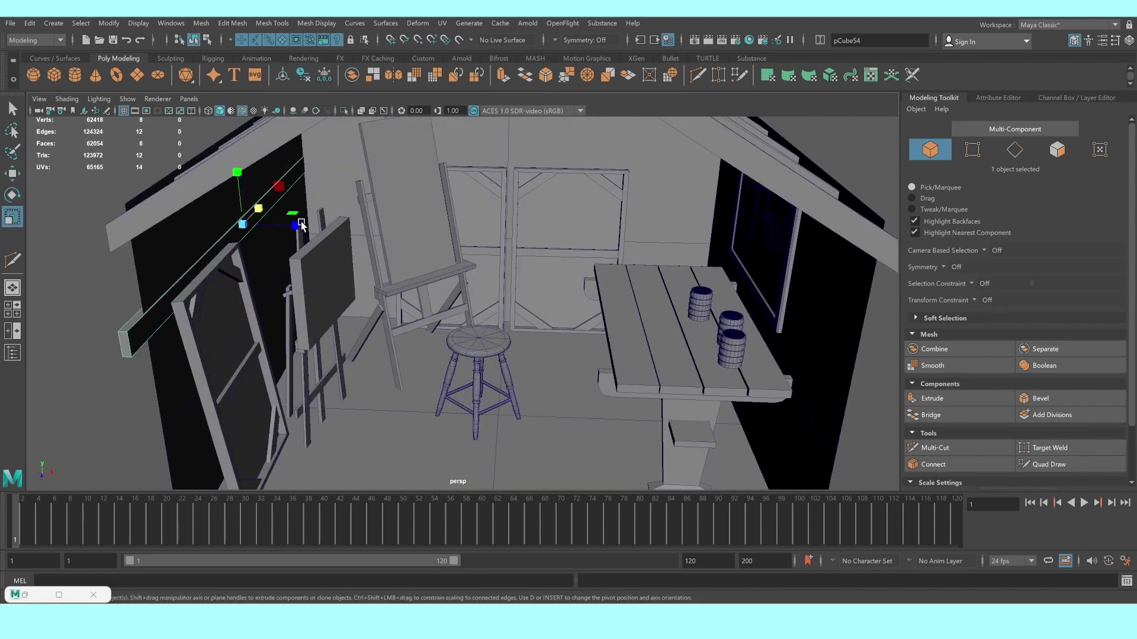
pyautogui.moveTo(302, 223); pyautogui.dragTo(266, 214)
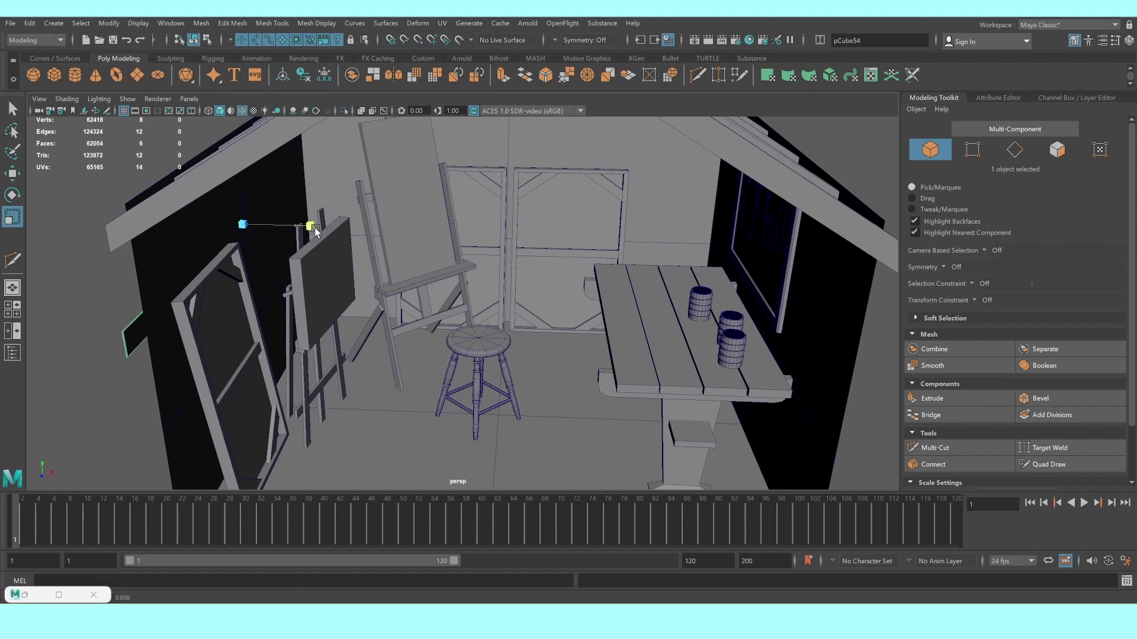
pyautogui.press('w')
pyautogui.moveTo(312, 225)
pyautogui.mouseDown()
pyautogui.moveTo(299, 226)
pyautogui.moveTo(332, 195)
pyautogui.moveTo(285, 87)
pyautogui.moveTo(281, 119)
pyautogui.mouseUp()
pyautogui.scroll(3, 333, 193)
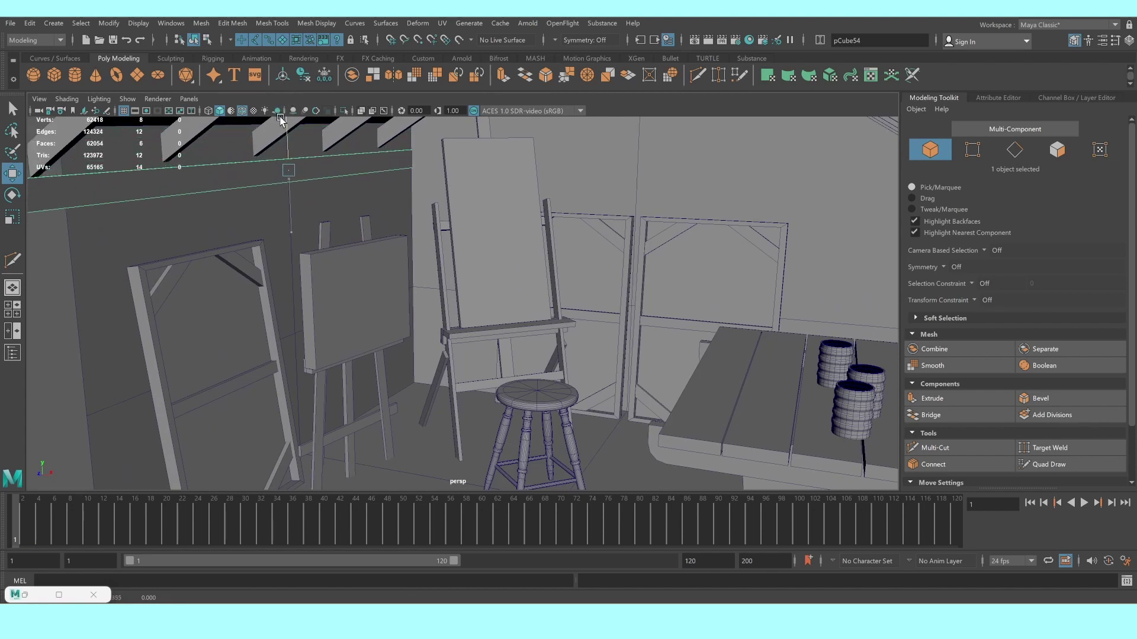
pyautogui.hotkey('ctrl', 'd')
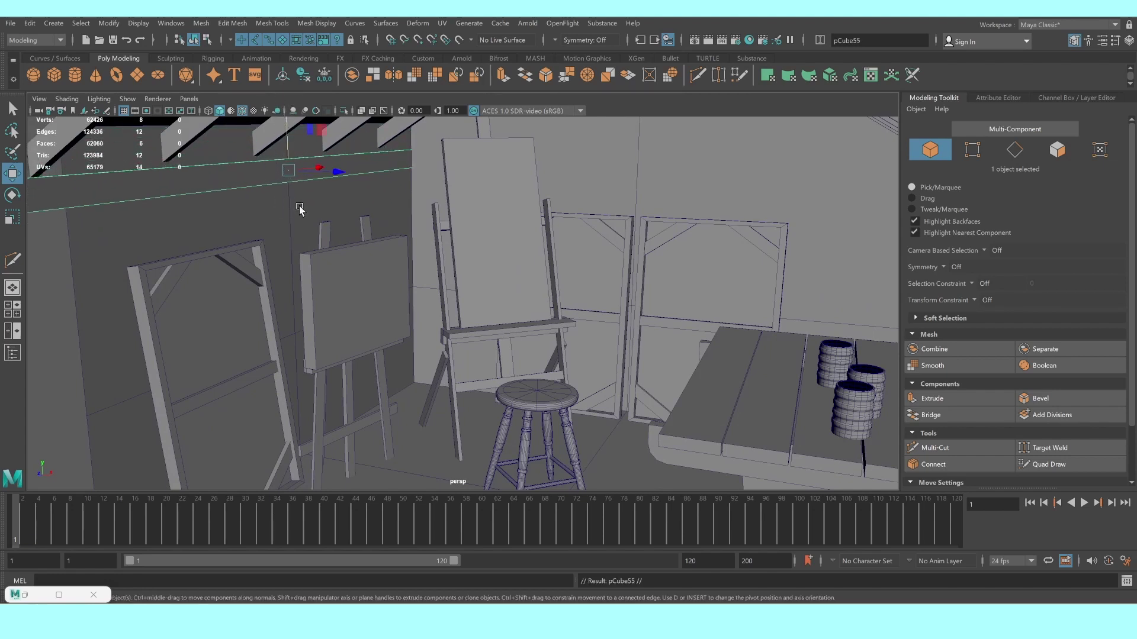
pyautogui.moveTo(283, 204)
pyautogui.keyDown('alt'); pyautogui.mouseDown()
pyautogui.moveTo(322, 154)
pyautogui.moveTo(330, 186)
pyautogui.mouseUp(); pyautogui.keyUp('alt')
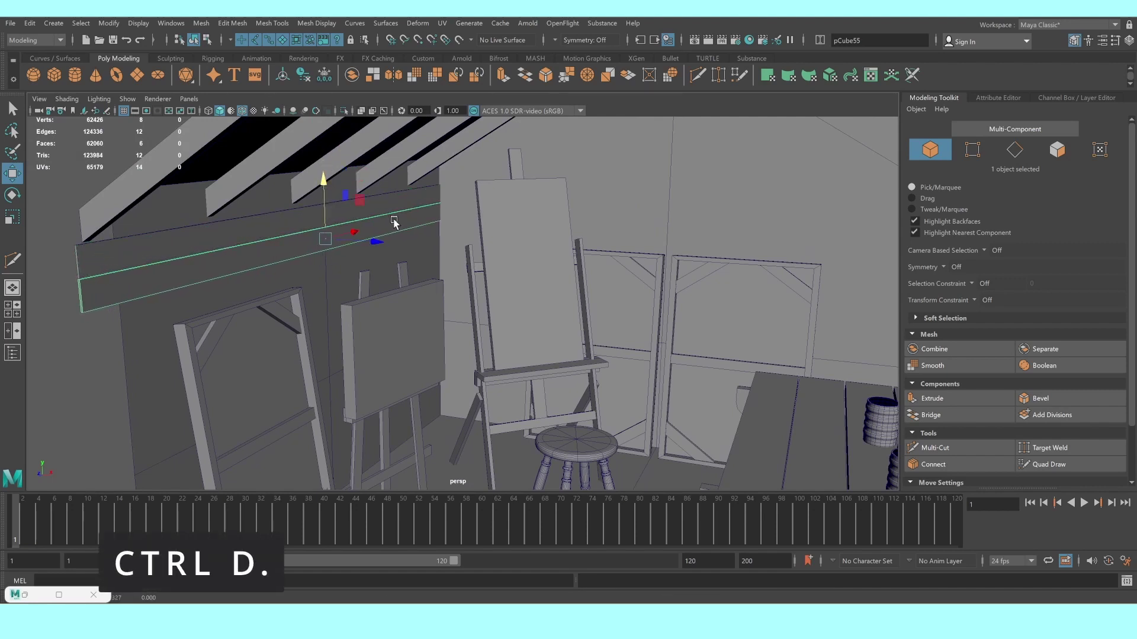
# Stack two more plank copies down the left wall and place a copy at the rafter line
pyautogui.hotkey('shift', 'd')
pyautogui.hotkey('shift', 'd')
pyautogui.hotkey('shift', 'd')
pyautogui.hotkey('shift', 'd')
pyautogui.hotkey('shift', 'd')
pyautogui.hotkey('shift', 'd')
pyautogui.hotkey('shift', 'd')
pyautogui.hotkey('shift', 'd')
pyautogui.hotkey('shift', 'd')
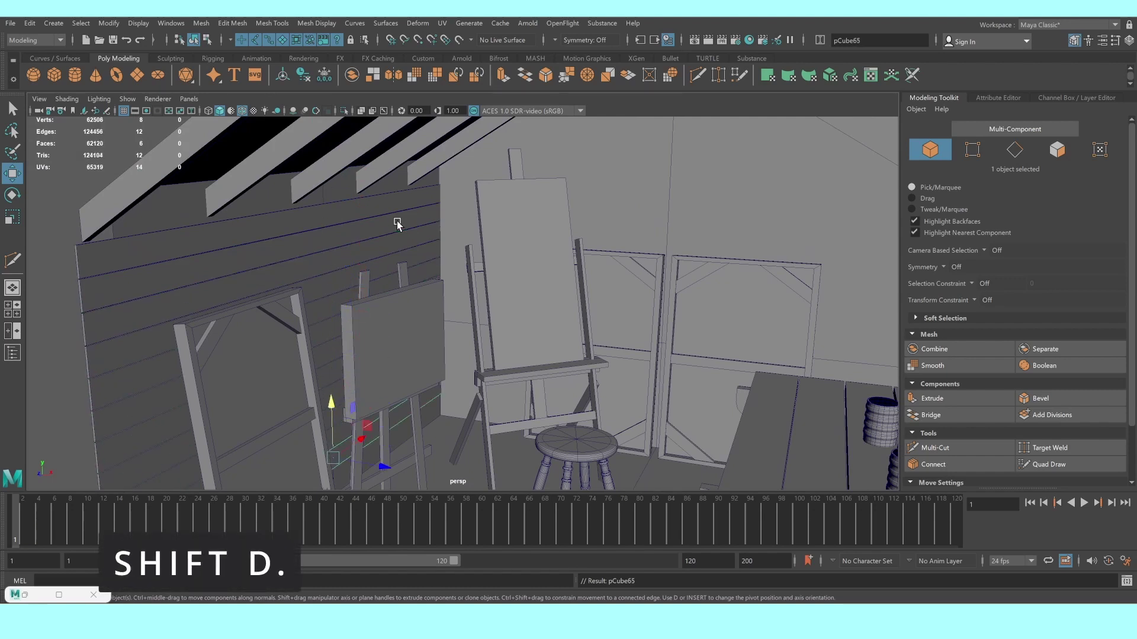
pyautogui.hotkey('shift', 'd')
pyautogui.hotkey('shift', 'd')
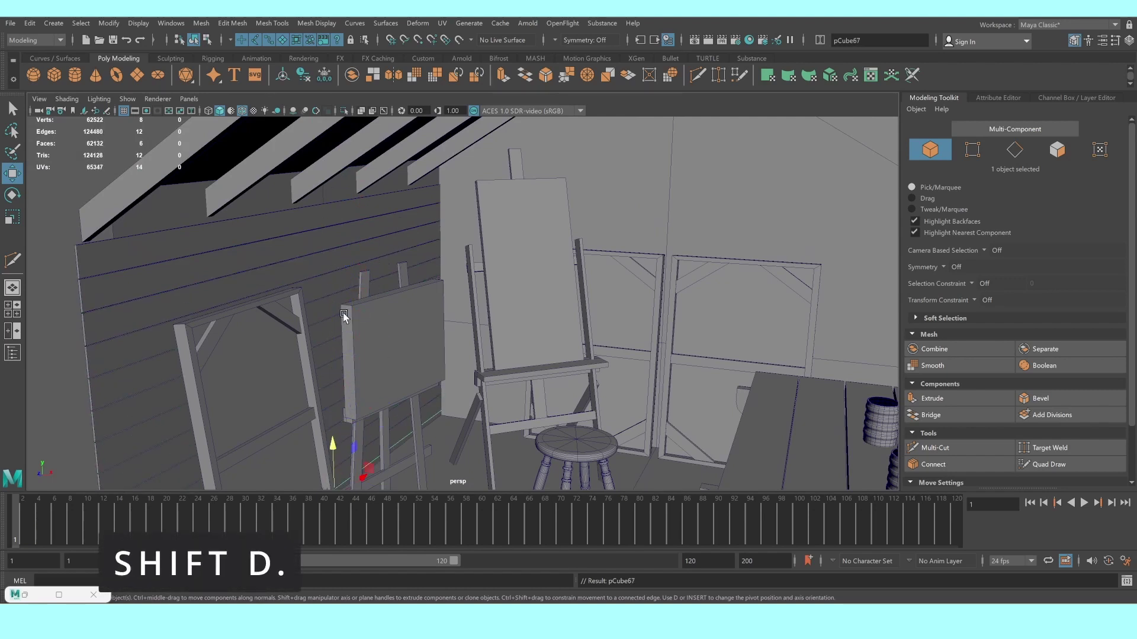
pyautogui.keyDown('alt'); pyautogui.moveTo(344, 317); pyautogui.dragTo(413, 327, button='middle'); pyautogui.keyUp('alt')
pyautogui.click(316, 246)
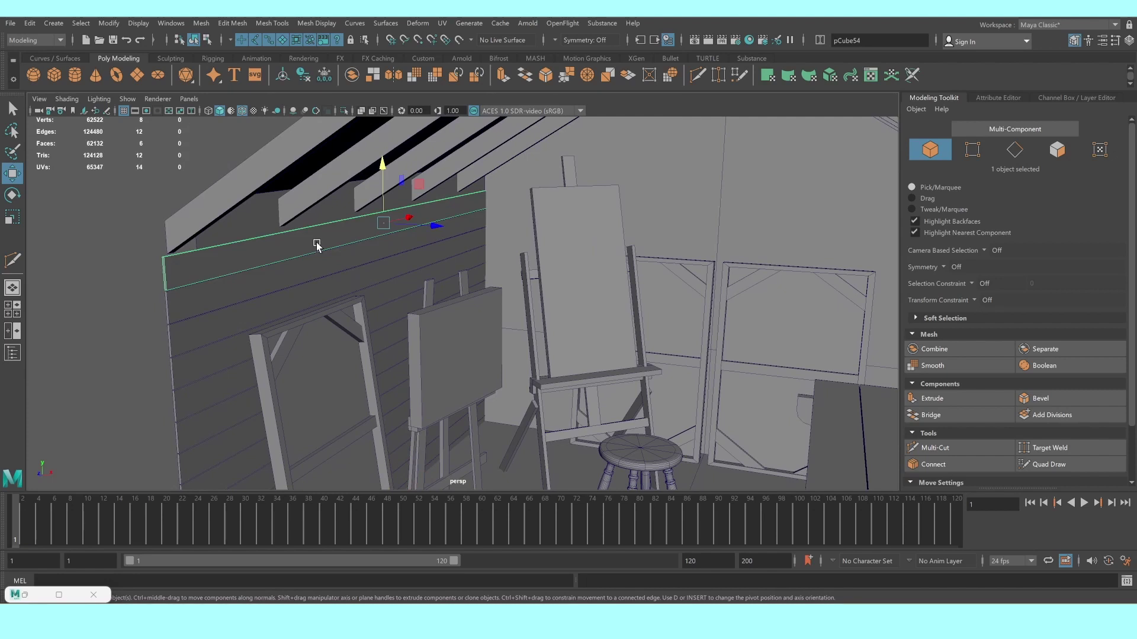
pyautogui.keyDown('shift'); pyautogui.moveTo(382, 164); pyautogui.dragTo(383, 139); pyautogui.keyUp('shift')
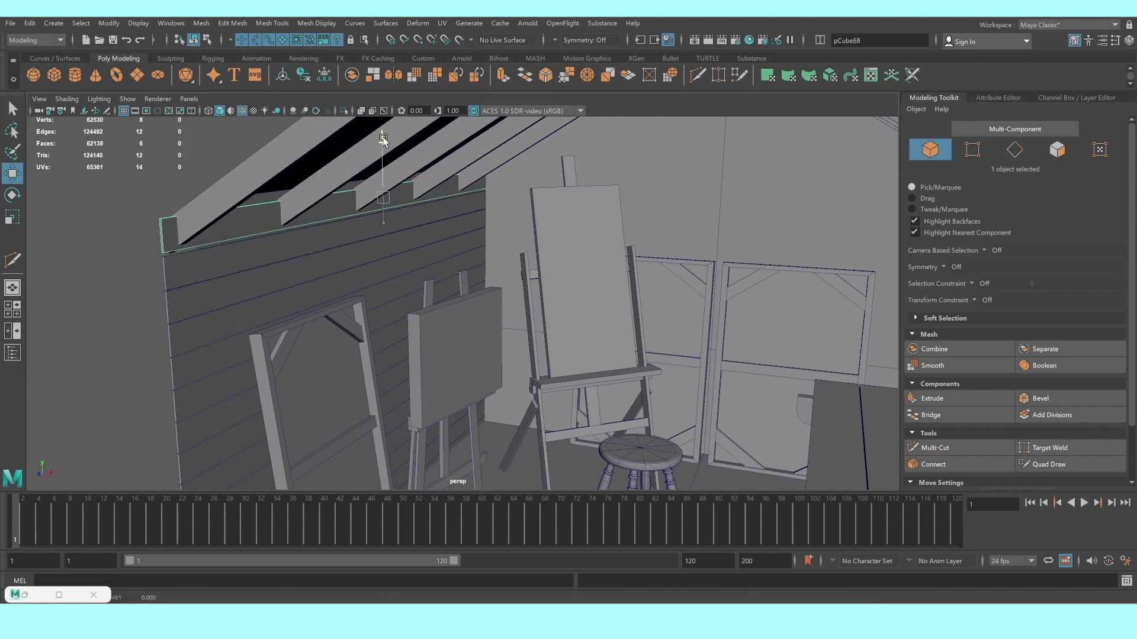
# Raise the top plank toward the roof
pyautogui.press('r')
pyautogui.moveTo(385, 195)
pyautogui.keyDown('alt'); pyautogui.mouseDown()
pyautogui.moveTo(296, 190)
pyautogui.moveTo(396, 212)
pyautogui.mouseUp(); pyautogui.keyUp('alt')
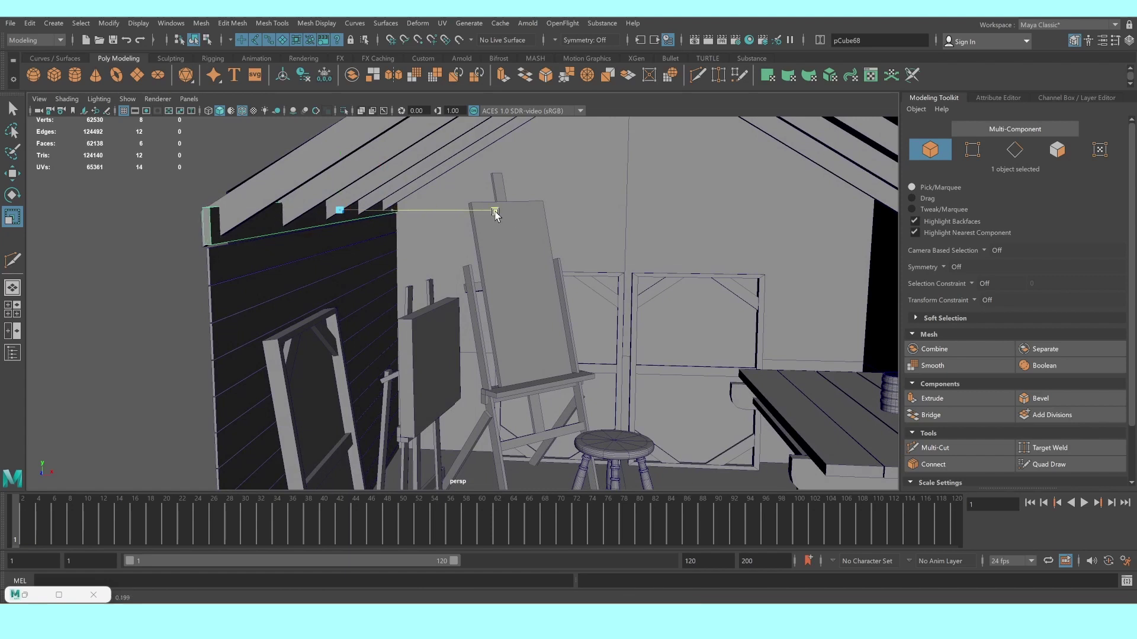
pyautogui.press('w')
pyautogui.moveTo(344, 156); pyautogui.dragTo(341, 151)
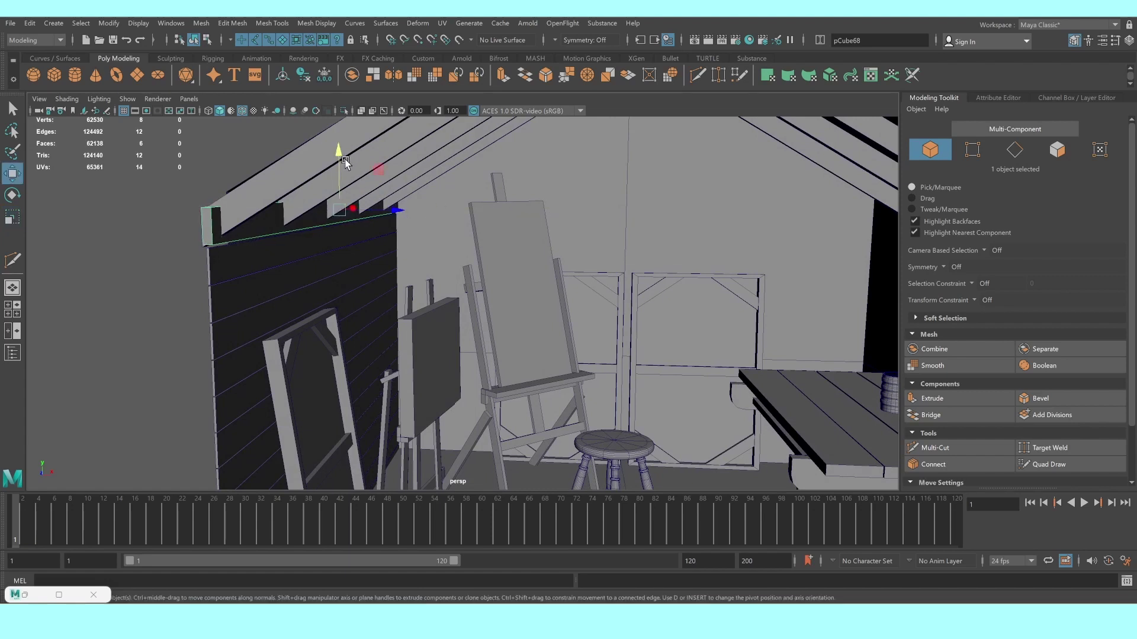
pyautogui.scroll(5, 297, 171)
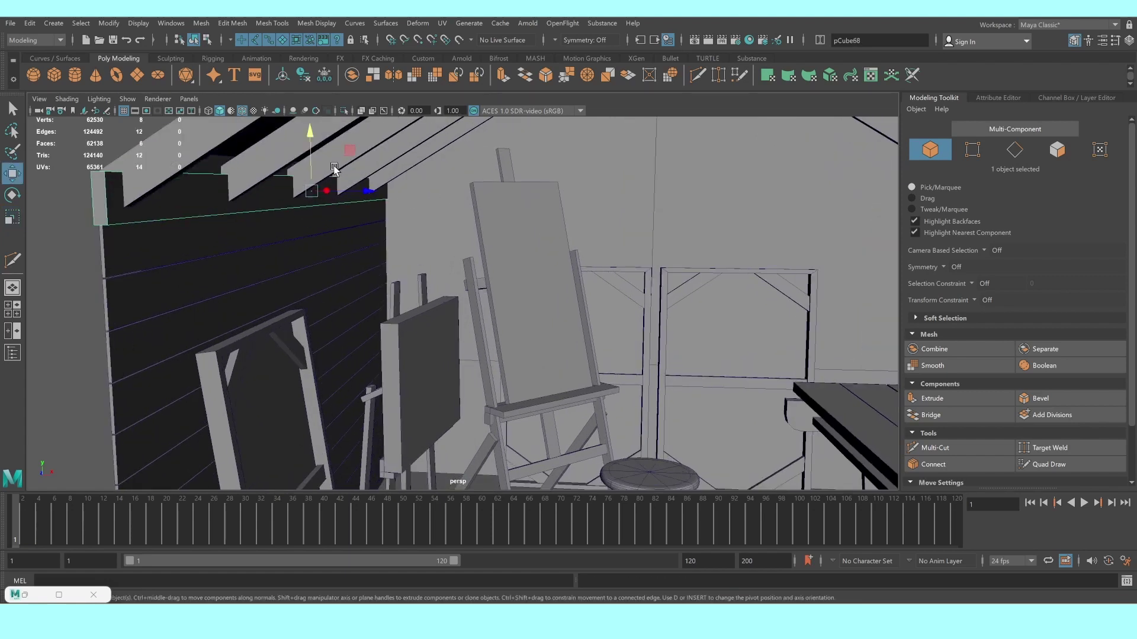
# Raise the top plank's four end vertices to meet the sloped roof
pyautogui.press('F9')
pyautogui.scroll(-4, 221, 209)
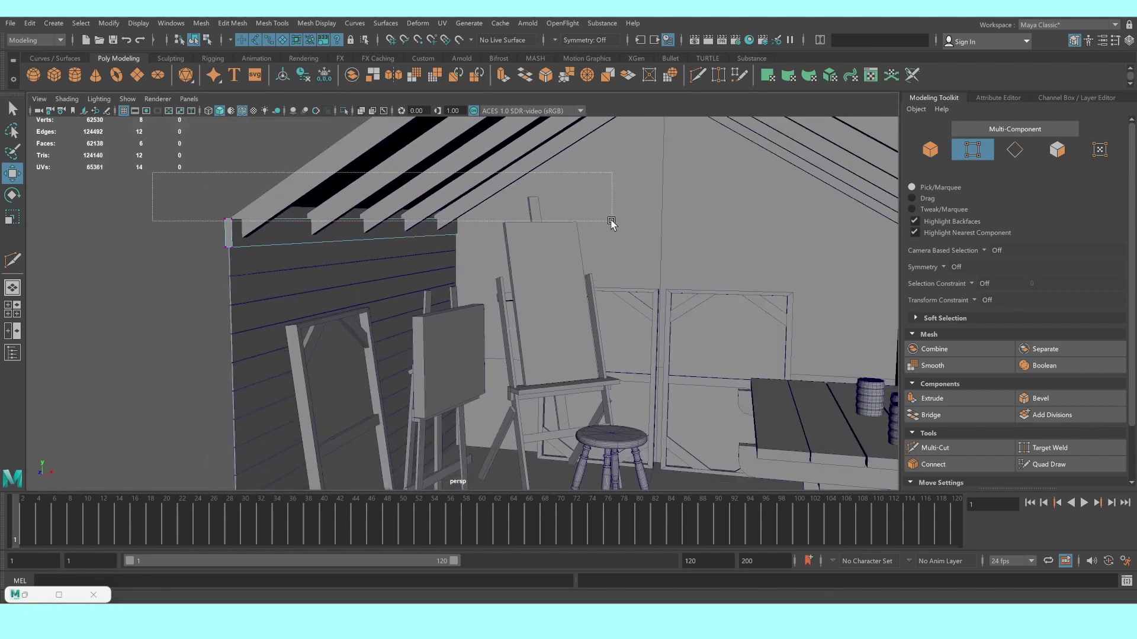
pyautogui.moveTo(593, 227); pyautogui.dragTo(614, 231)
pyautogui.moveTo(378, 171); pyautogui.dragTo(380, 156)
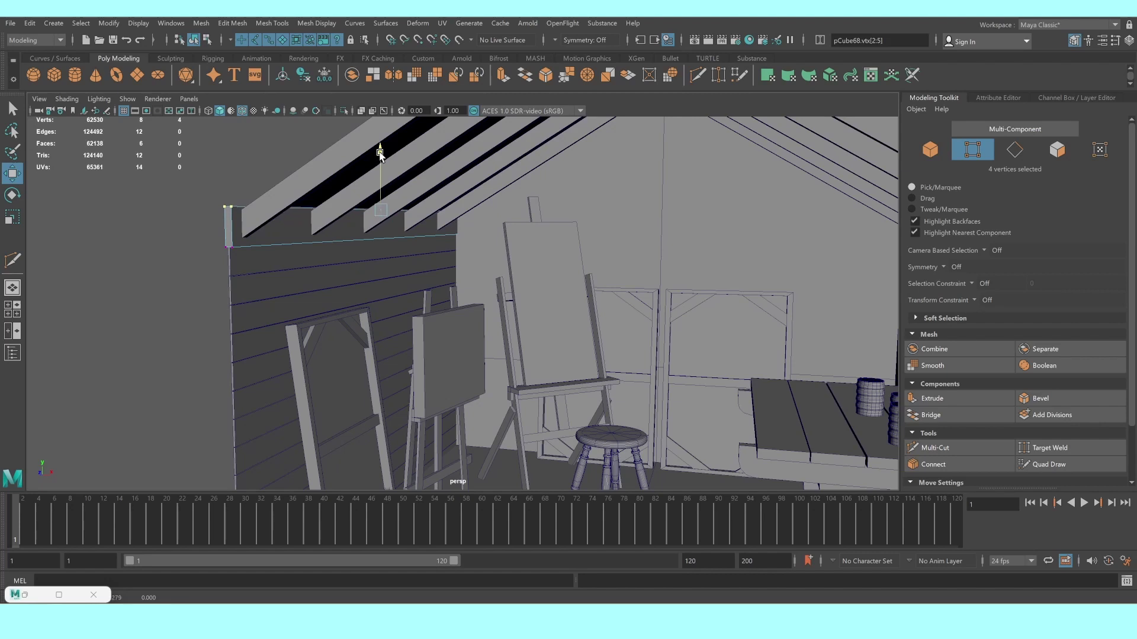
pyautogui.moveTo(296, 229); pyautogui.dragTo(332, 204, button='right')
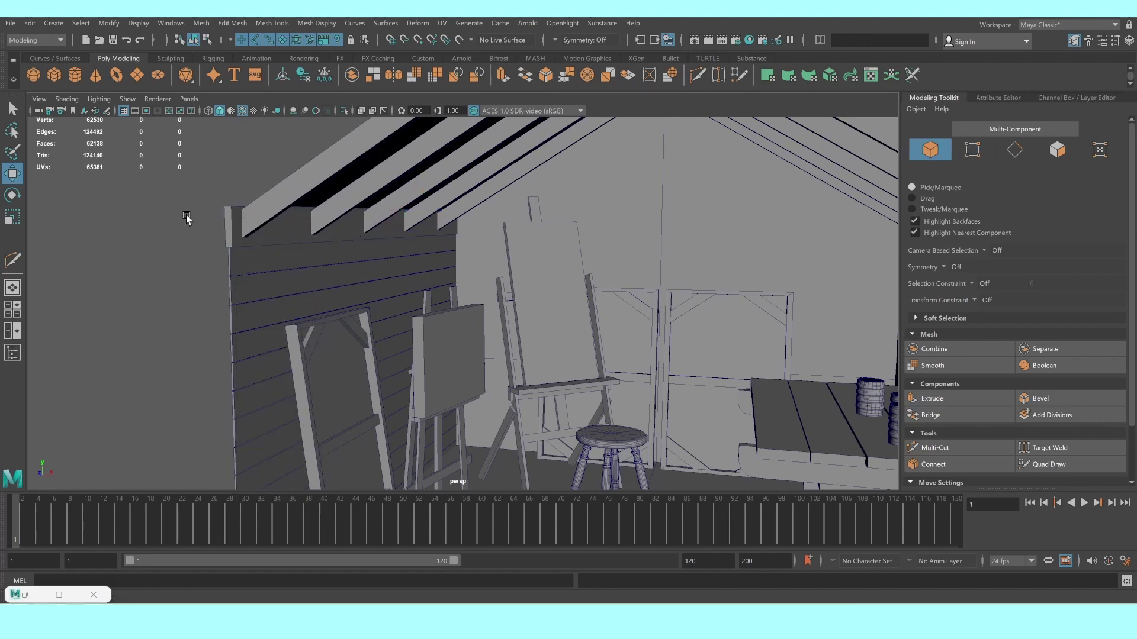
# Nudge the top plank up beneath the rafters and select the wall planks
pyautogui.keyDown('alt'); pyautogui.moveTo(185, 215); pyautogui.dragTo(281, 219, button='right'); pyautogui.keyUp('alt')
pyautogui.keyDown('alt'); pyautogui.moveTo(281, 219); pyautogui.dragTo(475, 332); pyautogui.keyUp('alt')
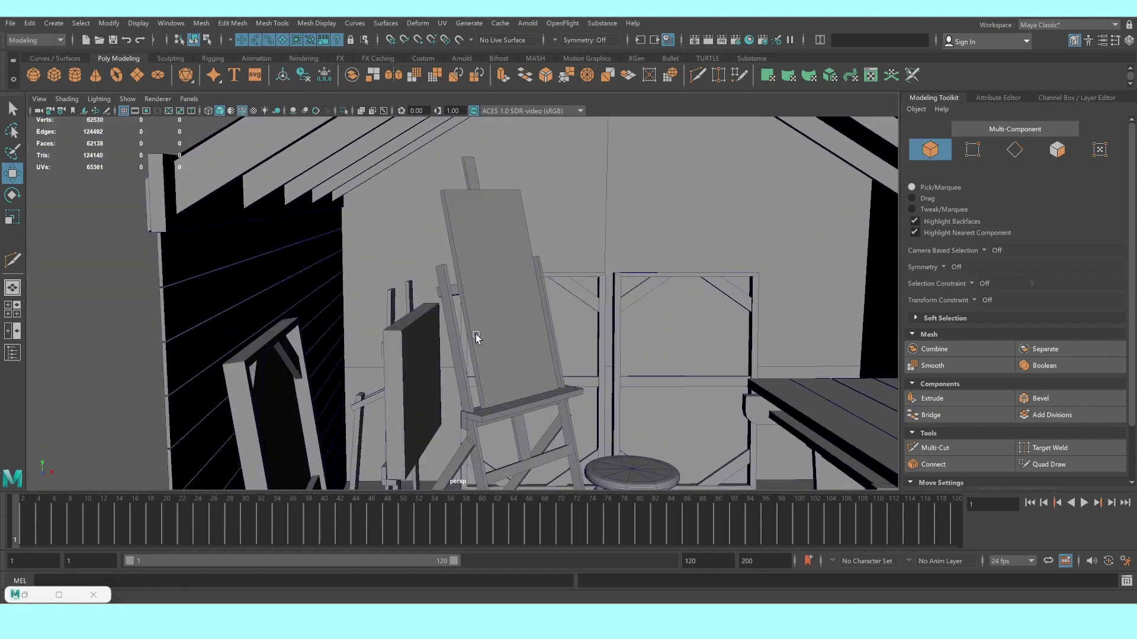
pyautogui.keyDown('alt'); pyautogui.moveTo(474, 333); pyautogui.dragTo(422, 332, button='right'); pyautogui.keyUp('alt')
pyautogui.click(323, 216)
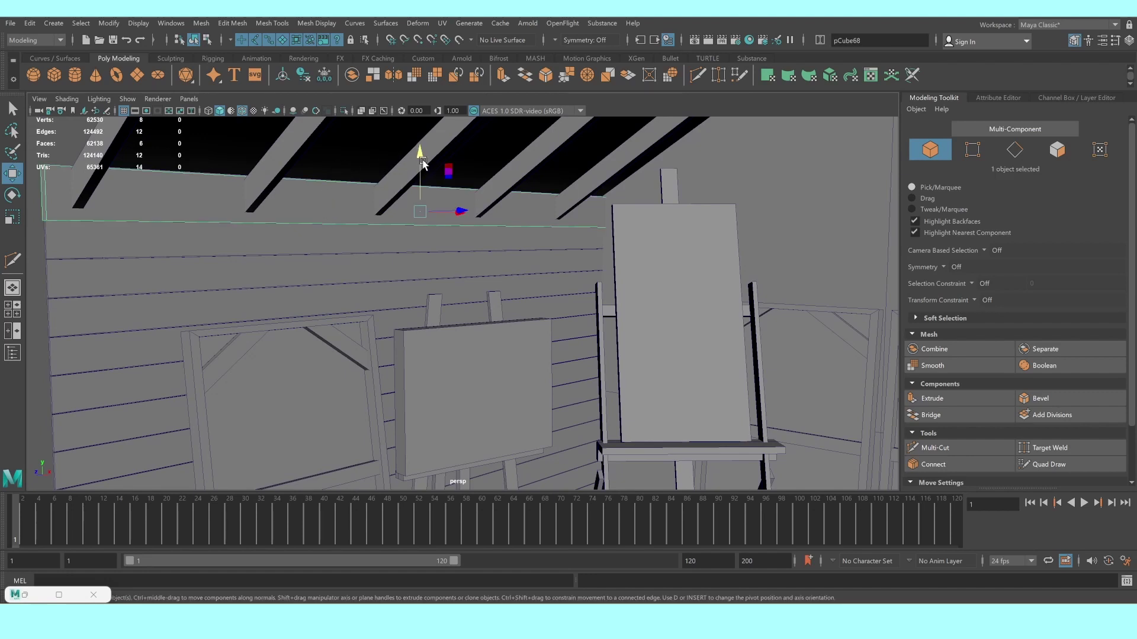
pyautogui.moveTo(422, 156); pyautogui.dragTo(419, 149)
pyautogui.keyDown('alt'); pyautogui.moveTo(418, 150); pyautogui.dragTo(281, 354, button='right'); pyautogui.keyUp('alt')
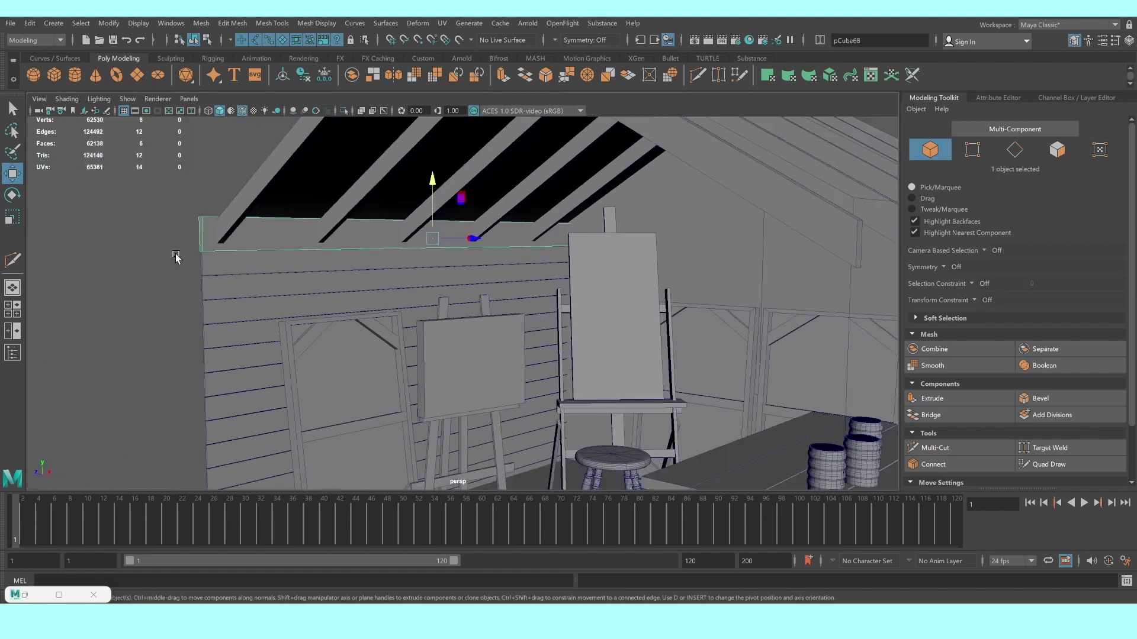
pyautogui.keyDown('alt'); pyautogui.moveTo(280, 354); pyautogui.dragTo(322, 302); pyautogui.keyUp('alt')
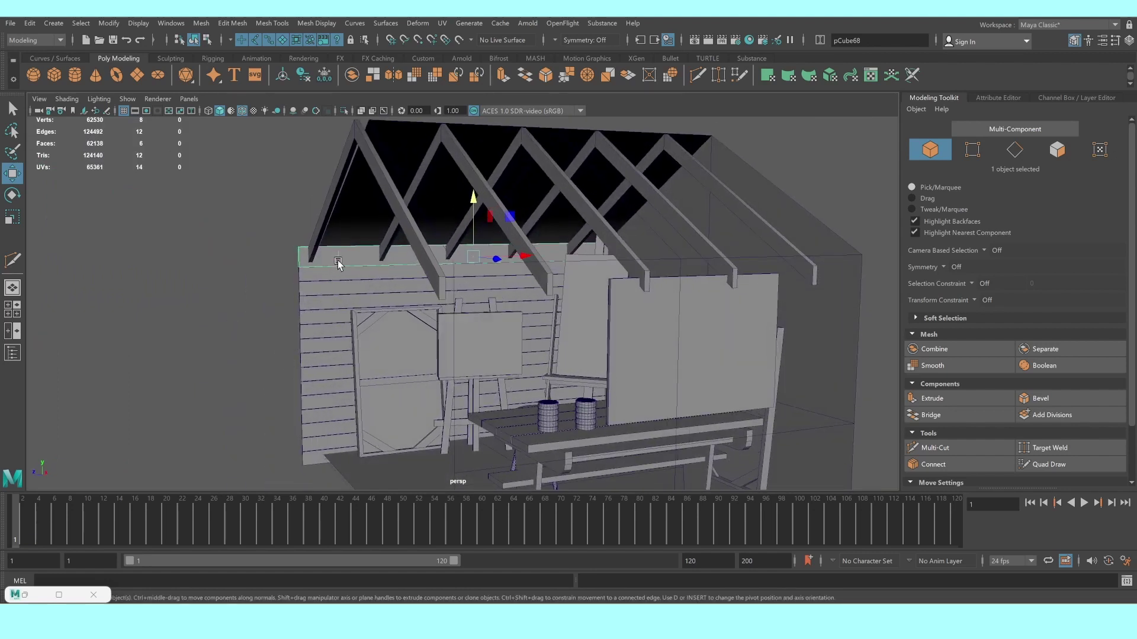
pyautogui.moveTo(330, 458); pyautogui.dragTo(330, 458)
# Group the selected left-wall planks with Ctrl+G
pyautogui.keyDown('ctrl'); pyautogui.click(379, 478); pyautogui.keyUp('ctrl')
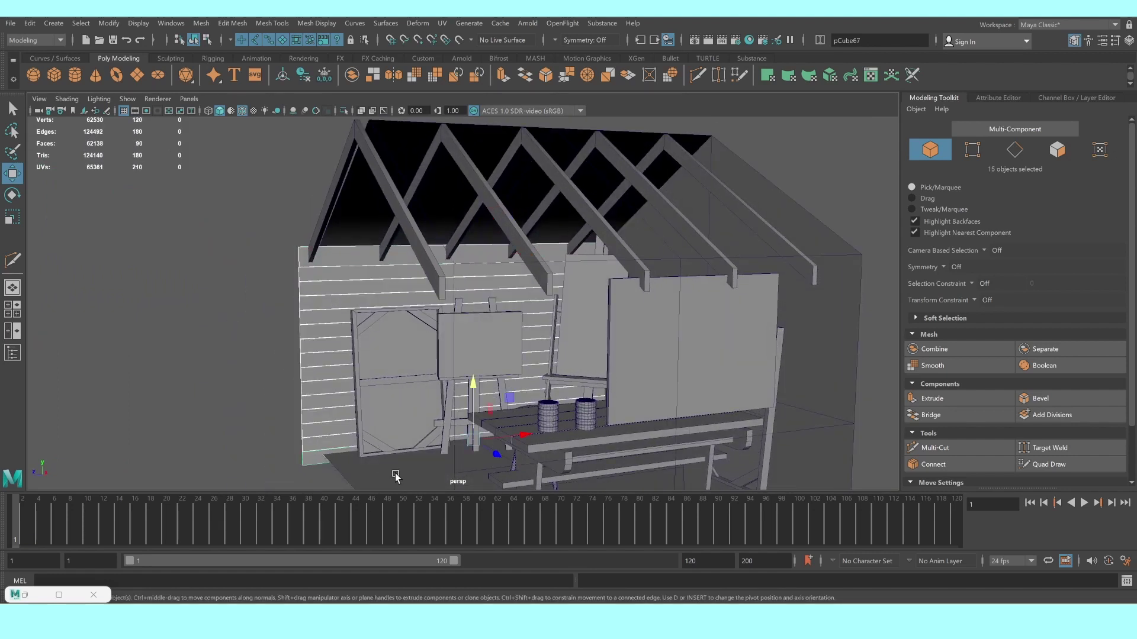
pyautogui.keyDown('alt'); pyautogui.moveTo(394, 475); pyautogui.dragTo(393, 452, button='right'); pyautogui.keyUp('alt')
pyautogui.moveTo(394, 452)
pyautogui.keyDown('alt'); pyautogui.mouseDown()
pyautogui.moveTo(426, 398)
pyautogui.moveTo(424, 300)
pyautogui.mouseUp(); pyautogui.keyUp('alt')
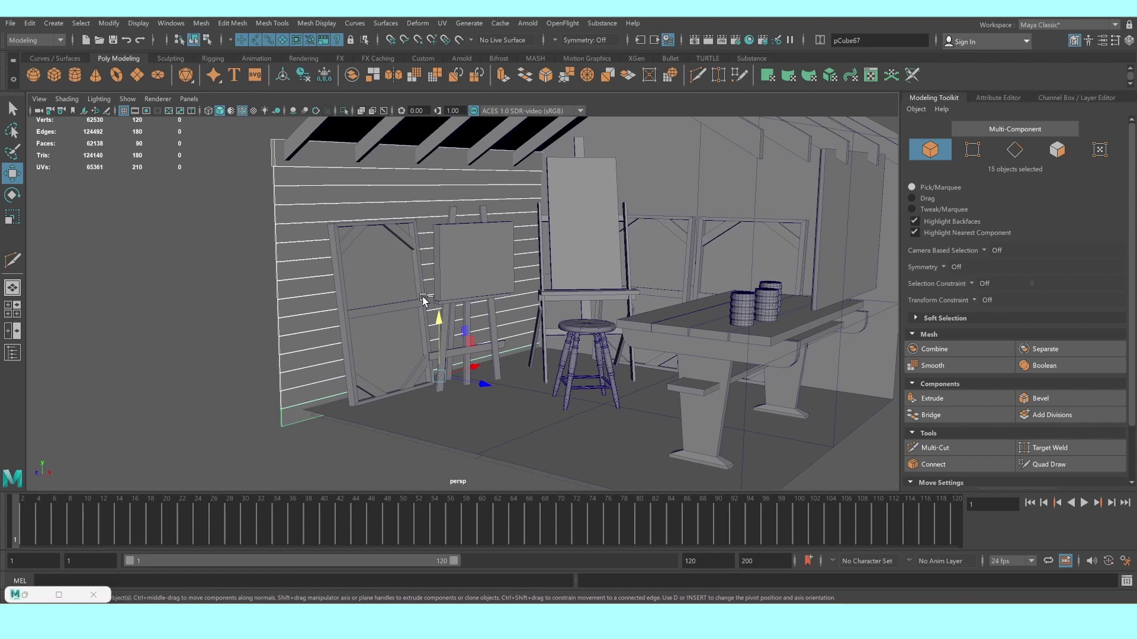
pyautogui.hotkey('ctrl', 'g')
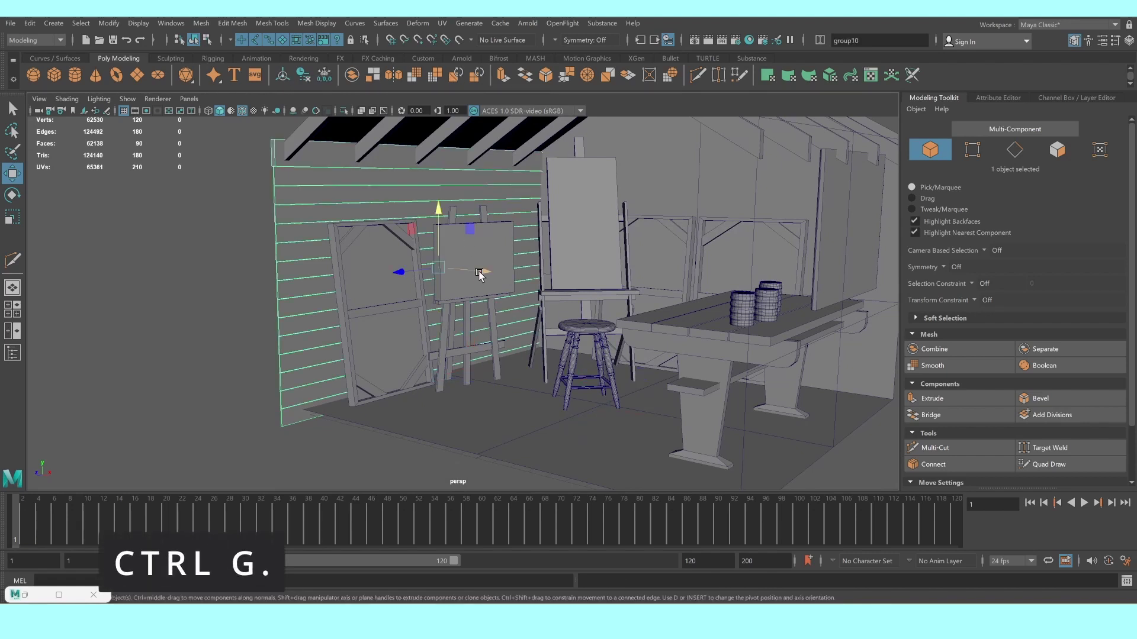
# Duplicate the plank group, rotate it into the right-hand wall, and open the Outliner
pyautogui.press('e')
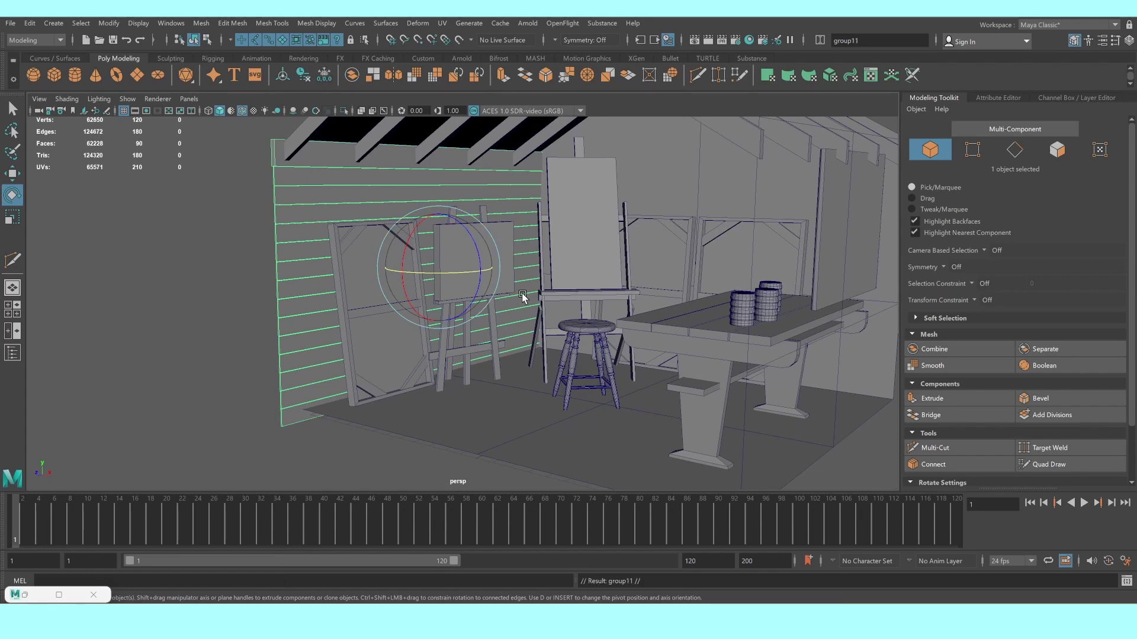
pyautogui.hotkey('ctrl', 'd')
pyautogui.moveTo(479, 274)
pyautogui.mouseDown()
pyautogui.moveTo(273, 263)
pyautogui.moveTo(654, 314)
pyautogui.mouseUp()
pyautogui.press('w')
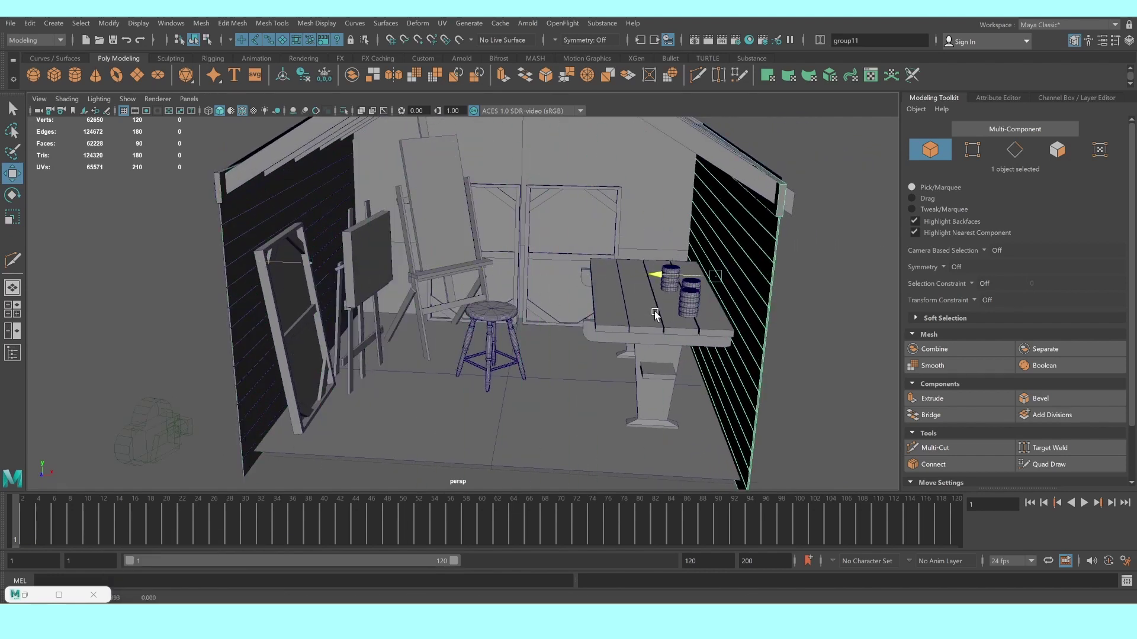
pyautogui.scroll(5, 654, 314)
pyautogui.moveTo(654, 313)
pyautogui.keyDown('alt'); pyautogui.mouseDown()
pyautogui.moveTo(495, 314)
pyautogui.moveTo(530, 301)
pyautogui.mouseUp(); pyautogui.keyUp('alt')
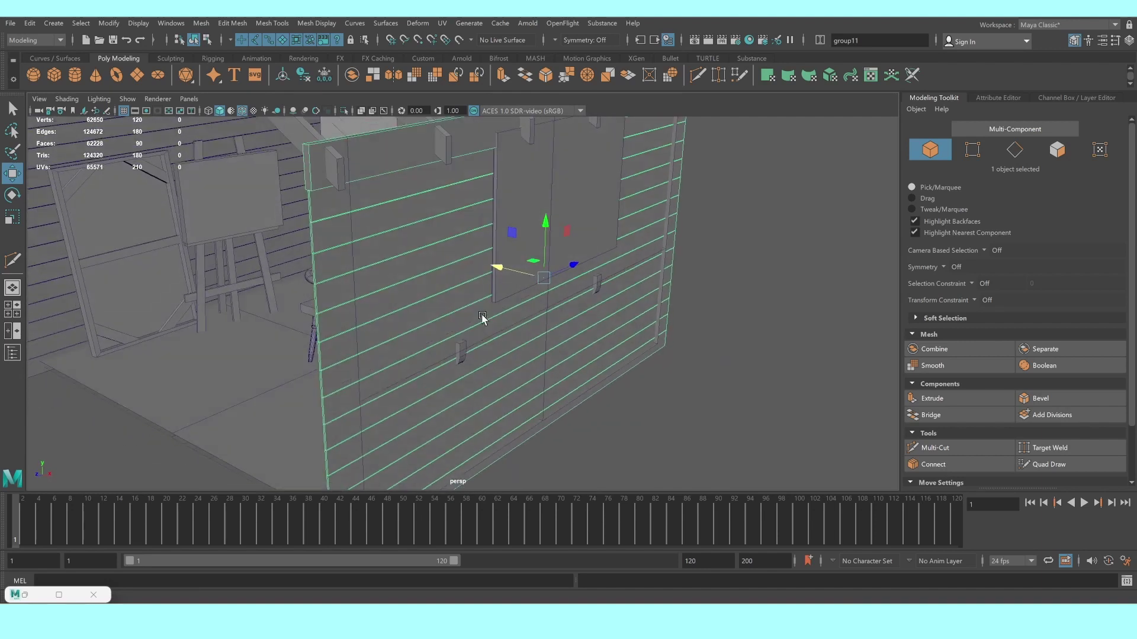
pyautogui.moveTo(501, 246)
pyautogui.mouseDown()
pyautogui.moveTo(666, 284)
pyautogui.moveTo(653, 315)
pyautogui.moveTo(667, 304)
pyautogui.mouseUp()
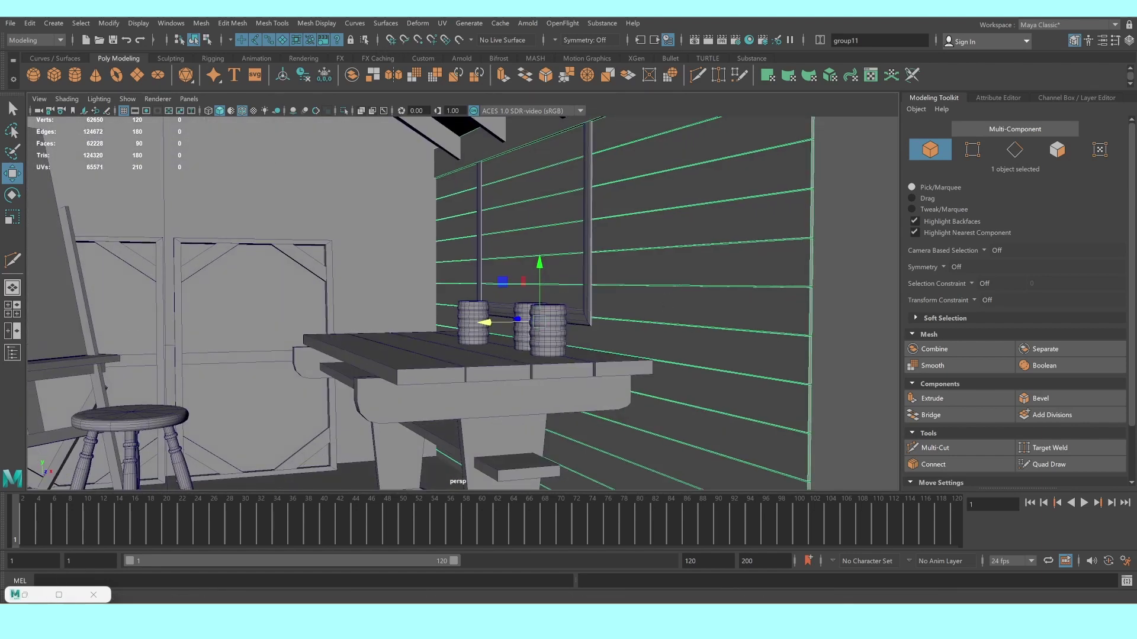
pyautogui.click(25, 596)
# Move picture frame group9 lower and closer to the wall above the table
pyautogui.click(675, 274)
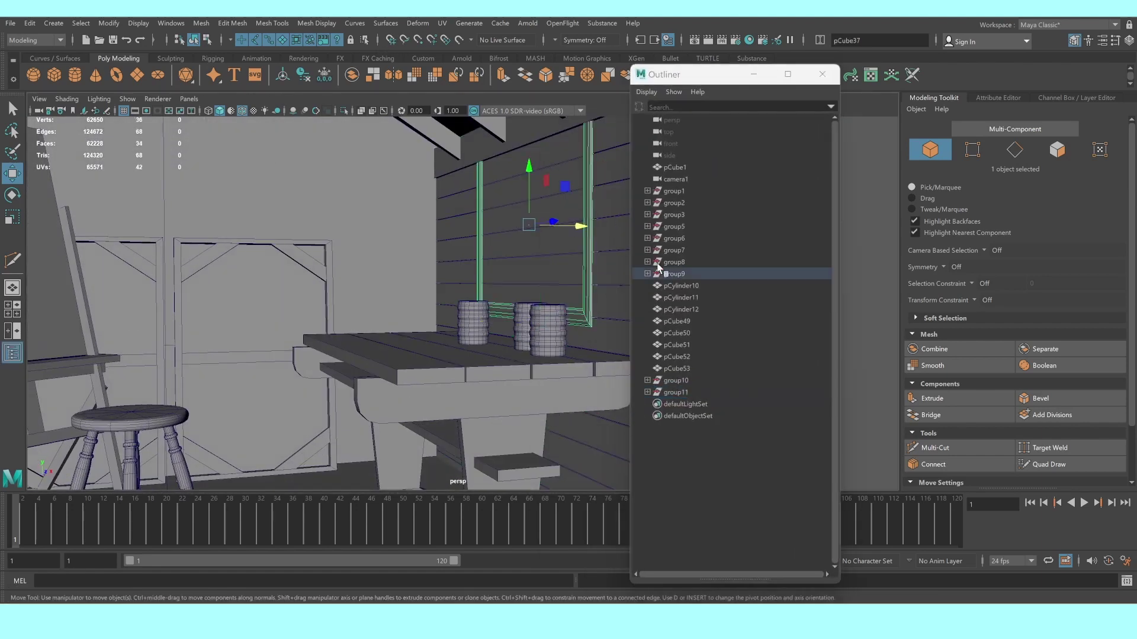
pyautogui.moveTo(554, 231)
pyautogui.keyDown('alt'); pyautogui.mouseDown()
pyautogui.moveTo(589, 210)
pyautogui.moveTo(555, 235)
pyautogui.mouseUp(); pyautogui.keyUp('alt')
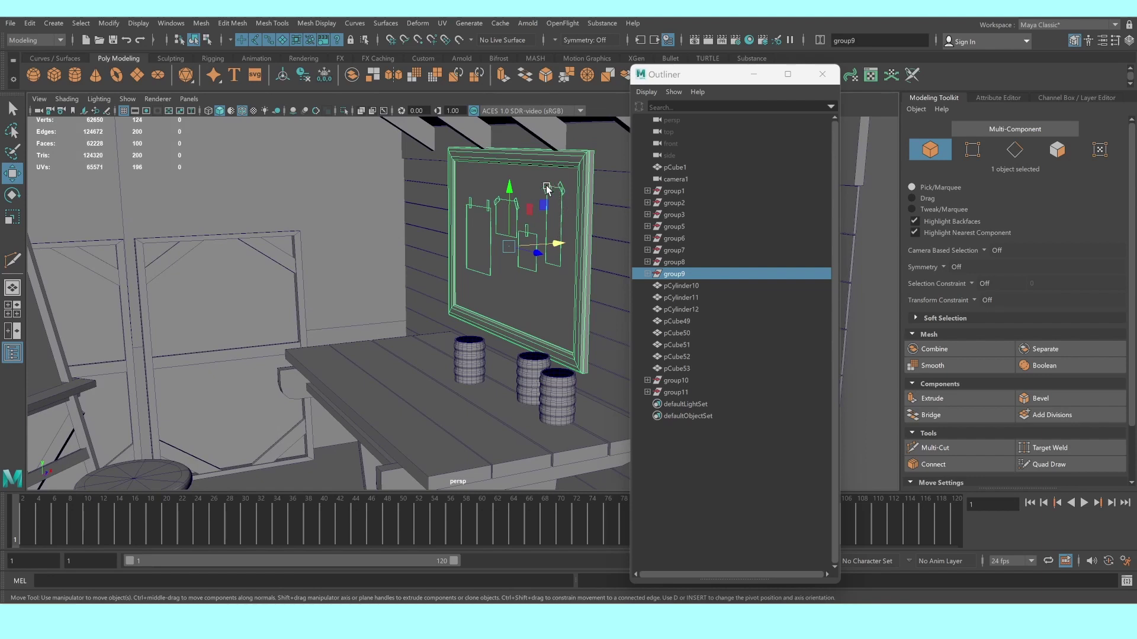
pyautogui.moveTo(512, 192); pyautogui.dragTo(513, 208)
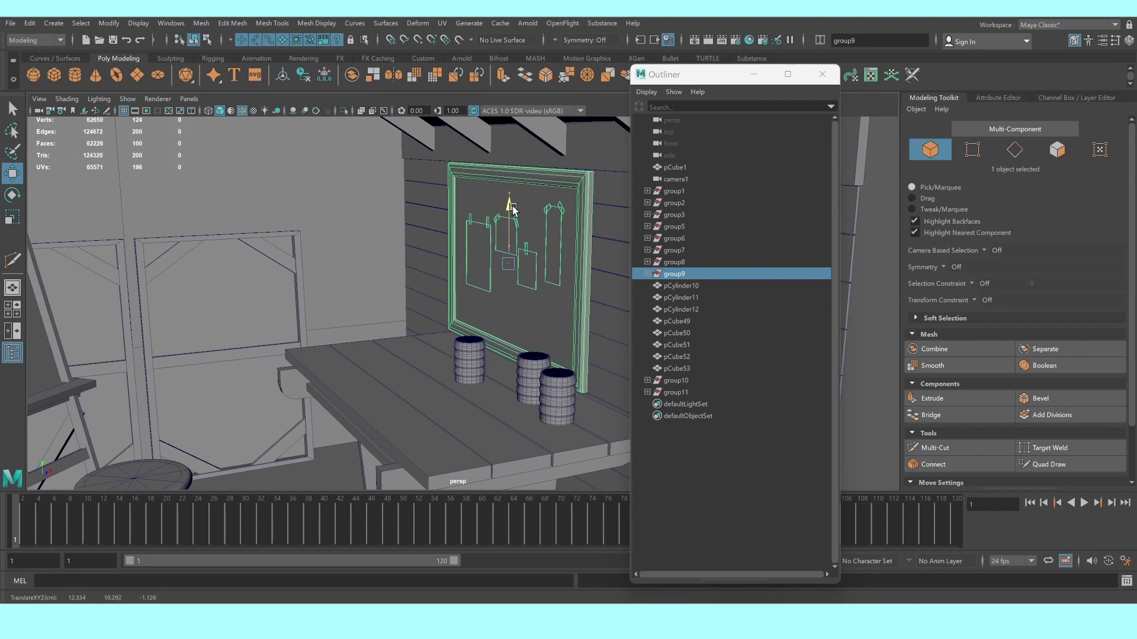
pyautogui.scroll(-2, 513, 210)
pyautogui.scroll(-1, 521, 237)
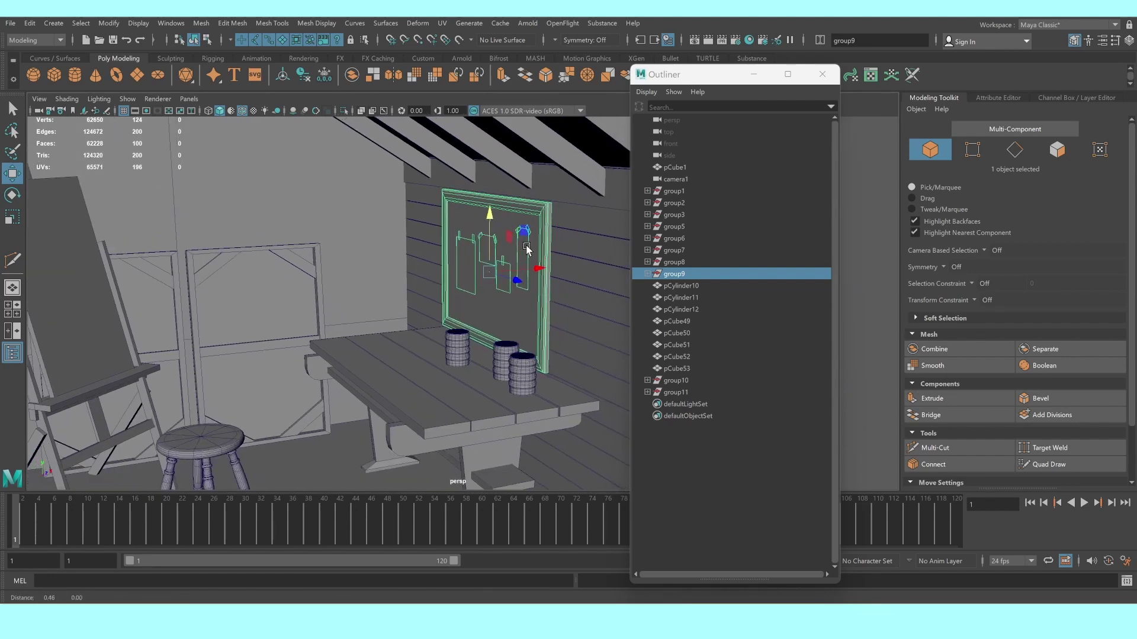
pyautogui.moveTo(521, 279); pyautogui.dragTo(515, 277)
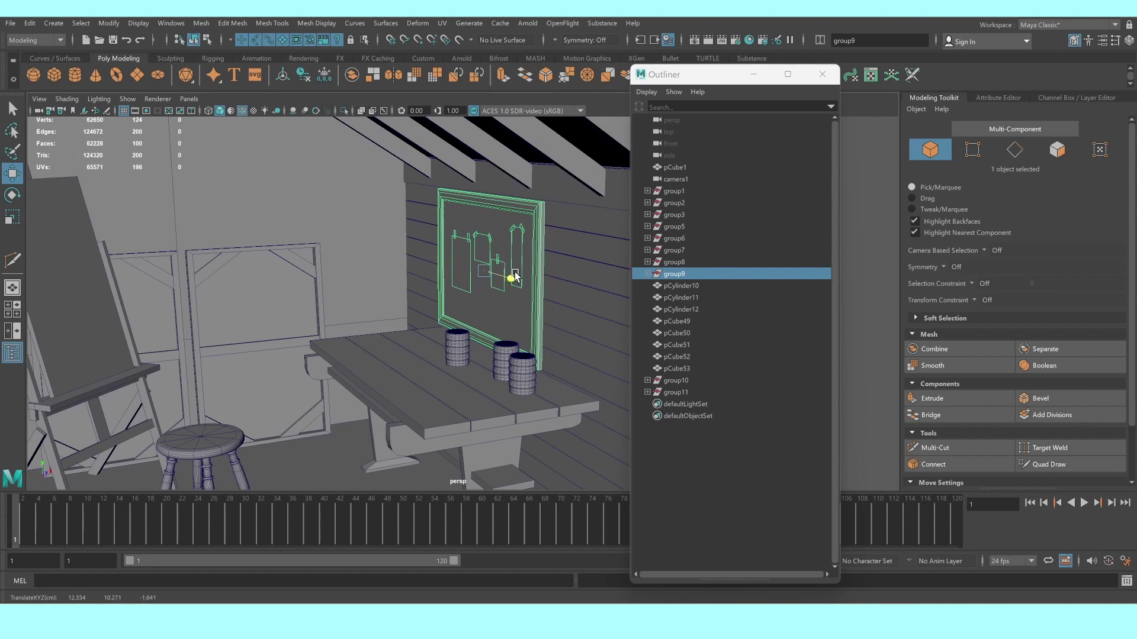
# Shift the table group group8 slightly along X
pyautogui.click(462, 423)
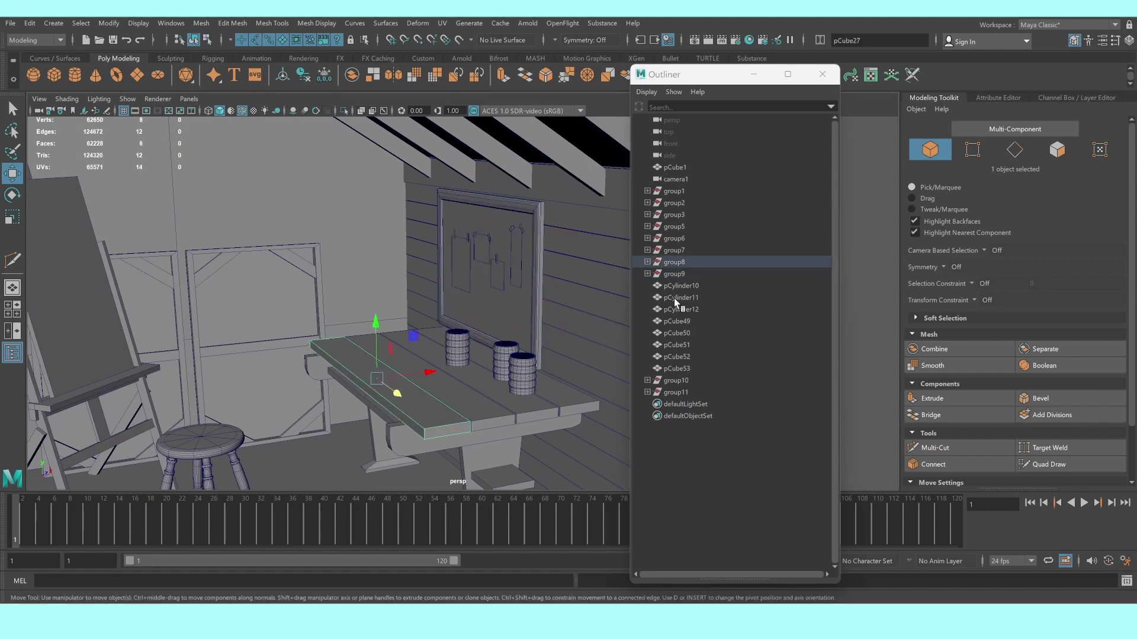
pyautogui.click(683, 262)
pyautogui.moveTo(479, 427); pyautogui.dragTo(467, 435)
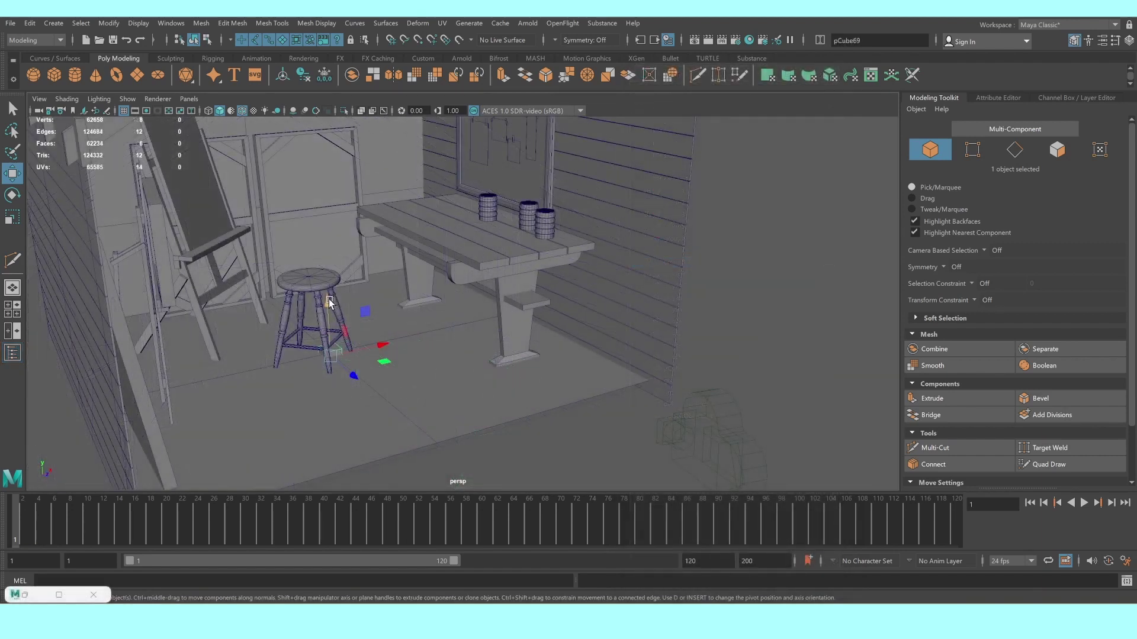
# Flatten and stretch the cube into a long thin plank
pyautogui.press('r')
pyautogui.moveTo(320, 139); pyautogui.dragTo(319, 172)
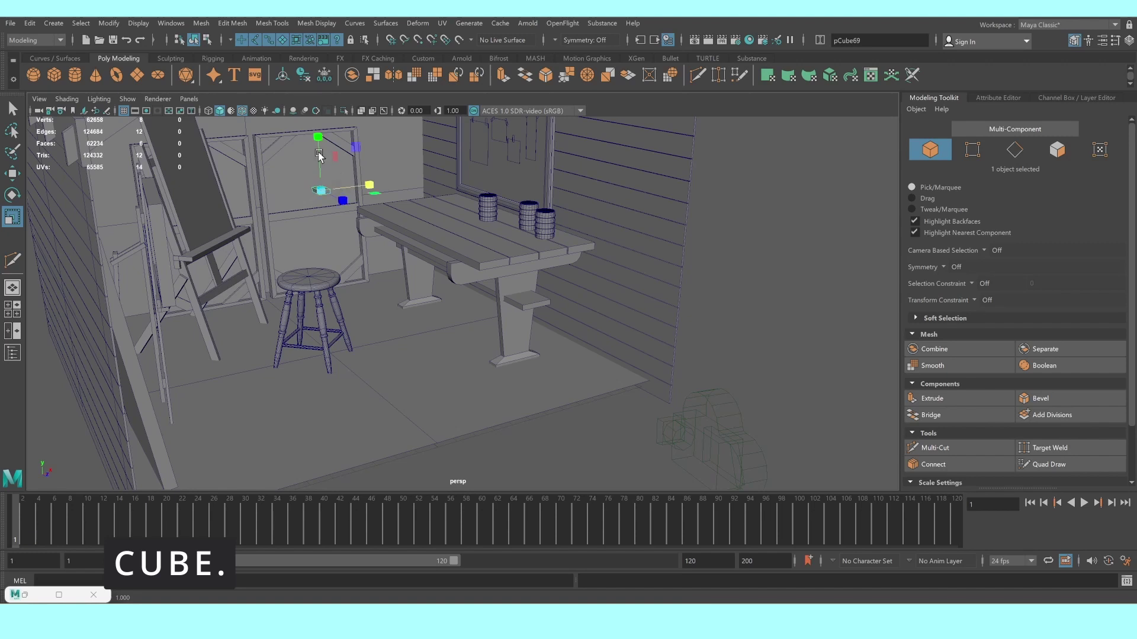
pyautogui.moveTo(325, 173); pyautogui.dragTo(326, 175)
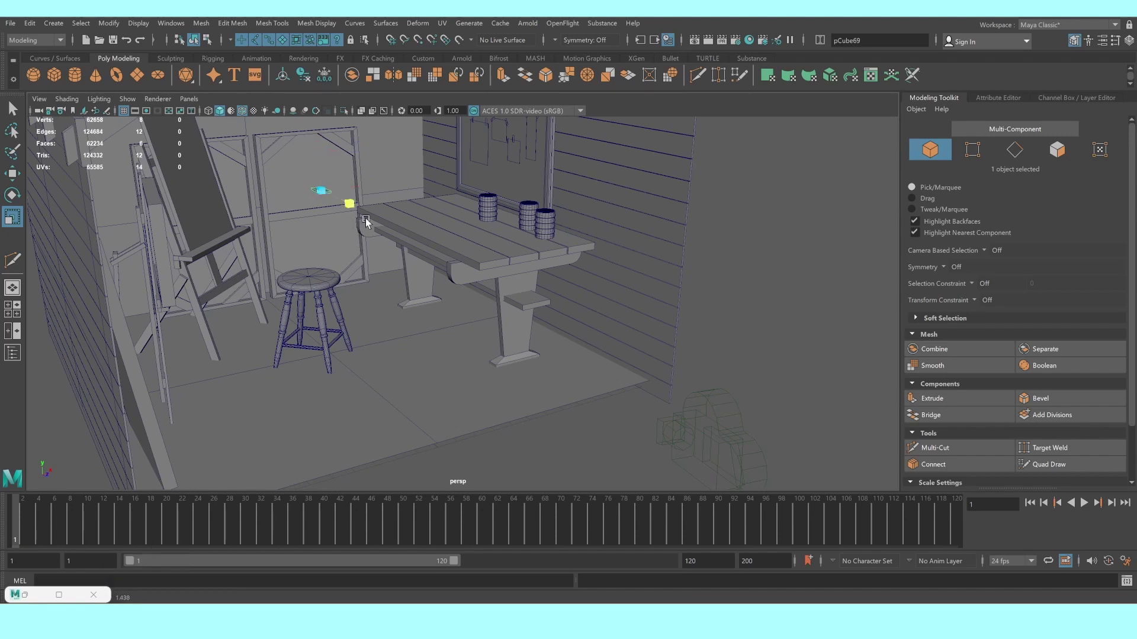
pyautogui.moveTo(366, 222); pyautogui.dragTo(390, 222)
# Lower the plank onto the tabletop beside the cans
pyautogui.press('w')
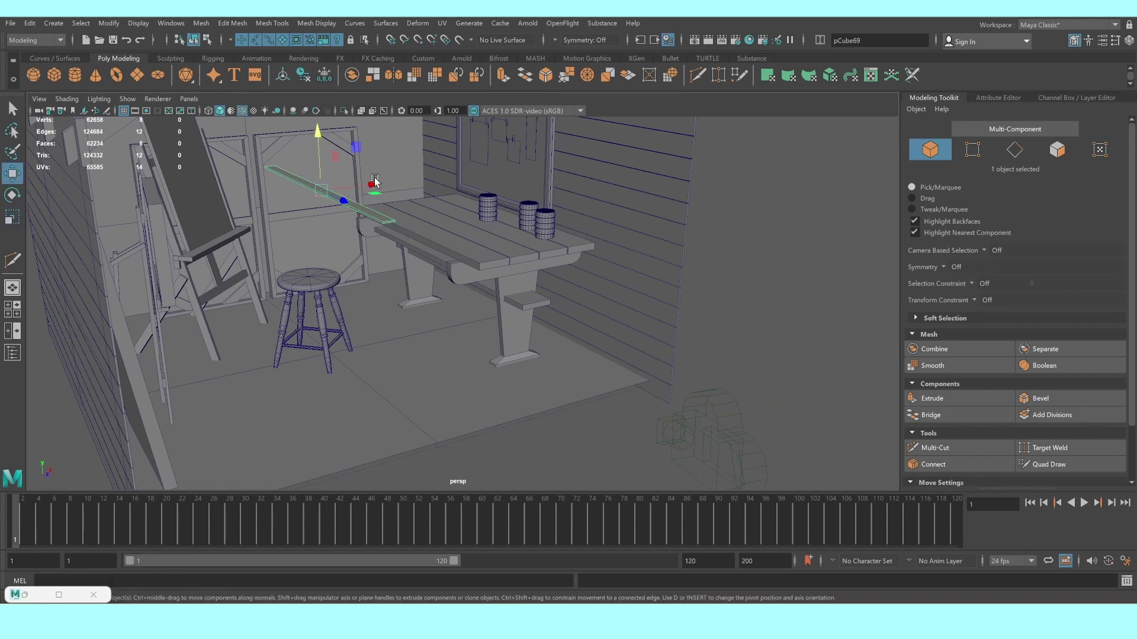
pyautogui.moveTo(456, 131)
pyautogui.keyDown('alt'); pyautogui.mouseDown()
pyautogui.moveTo(375, 216)
pyautogui.moveTo(438, 210)
pyautogui.mouseUp(); pyautogui.keyUp('alt')
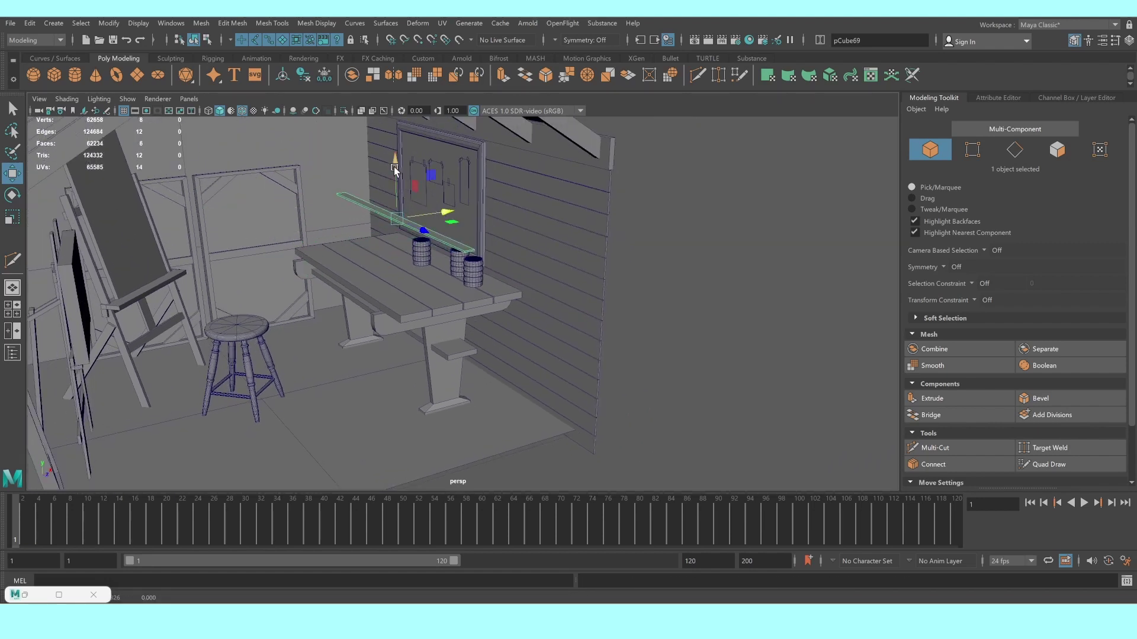
pyautogui.moveTo(394, 171); pyautogui.dragTo(397, 237)
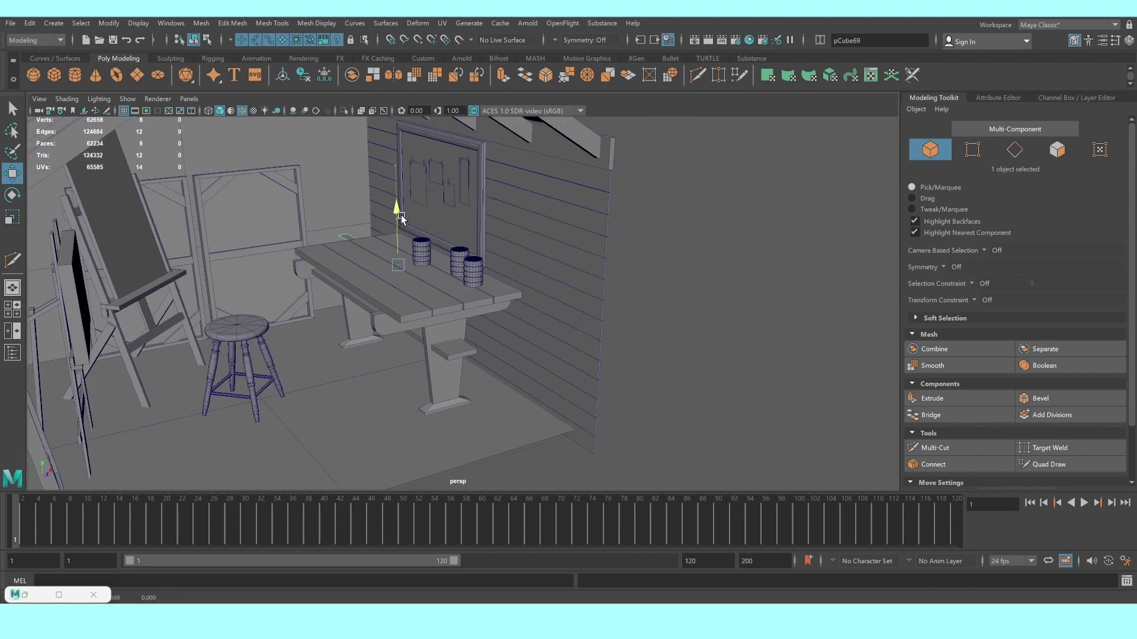
pyautogui.moveTo(418, 275); pyautogui.dragTo(466, 299)
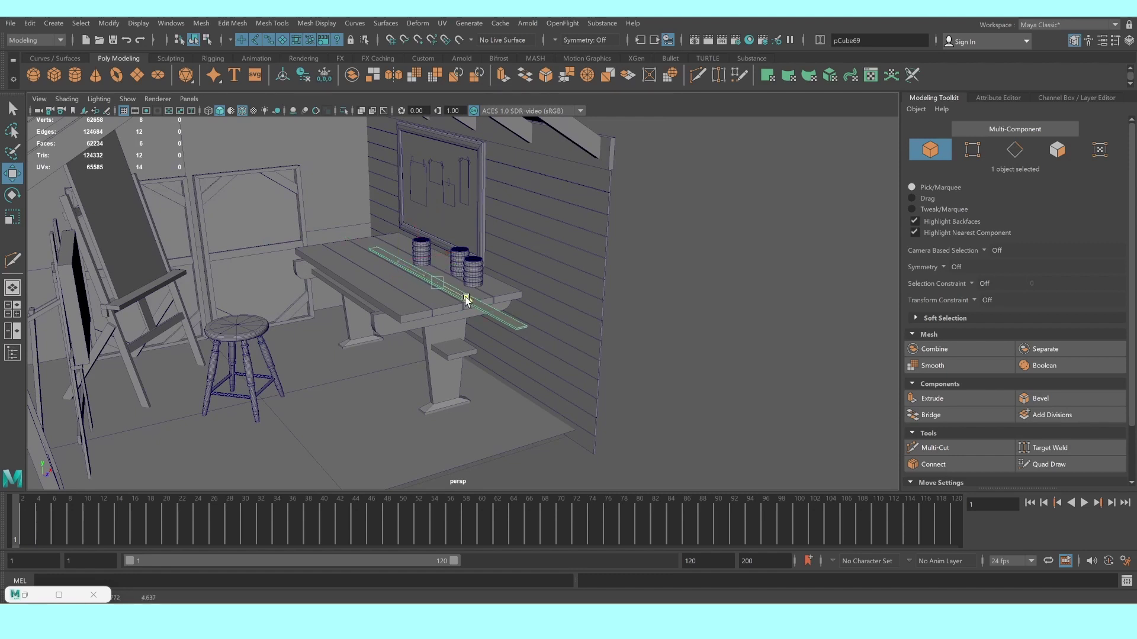
pyautogui.scroll(5, 466, 300)
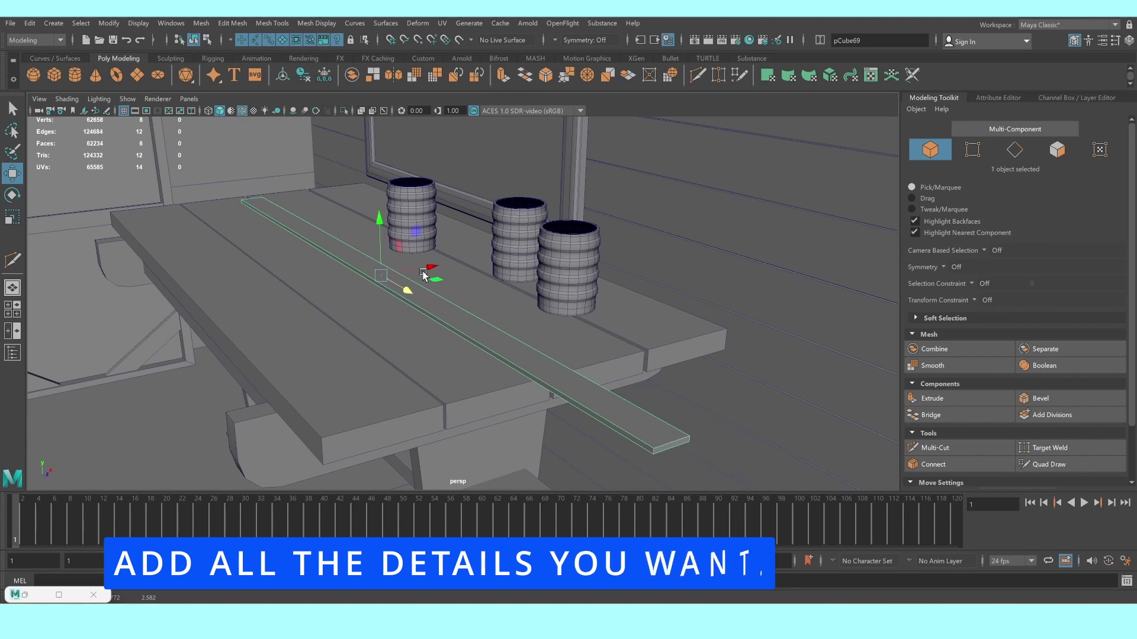
pyautogui.moveTo(406, 284)
pyautogui.mouseDown()
pyautogui.moveTo(414, 271)
pyautogui.moveTo(359, 246)
pyautogui.mouseUp()
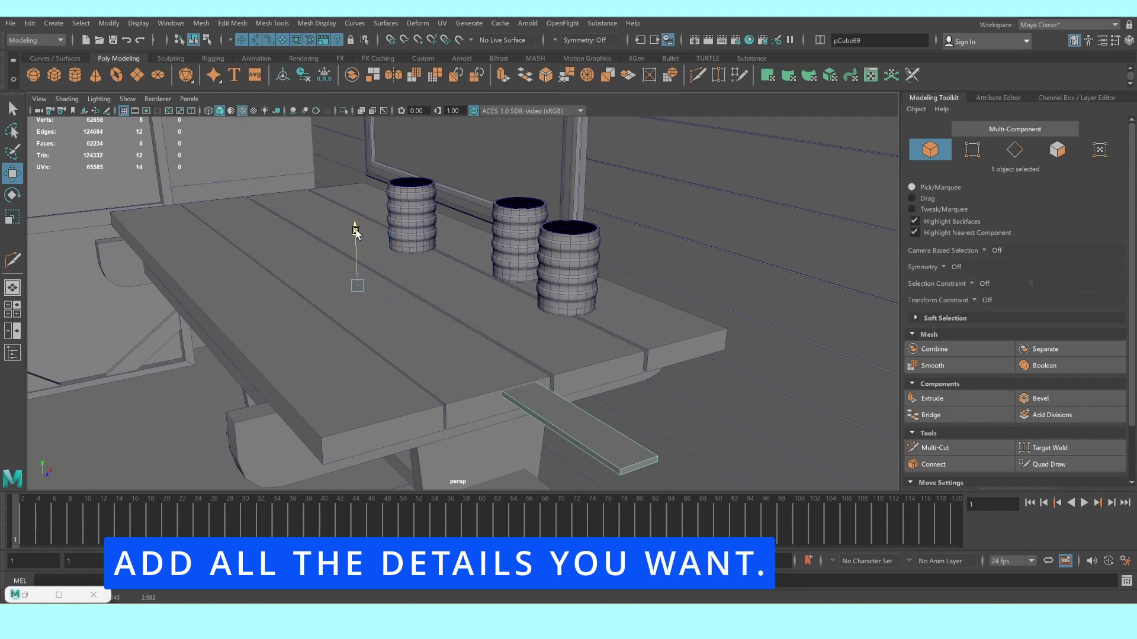
# Rotate the plank diagonally across the table and settle it on the top
pyautogui.press('e')
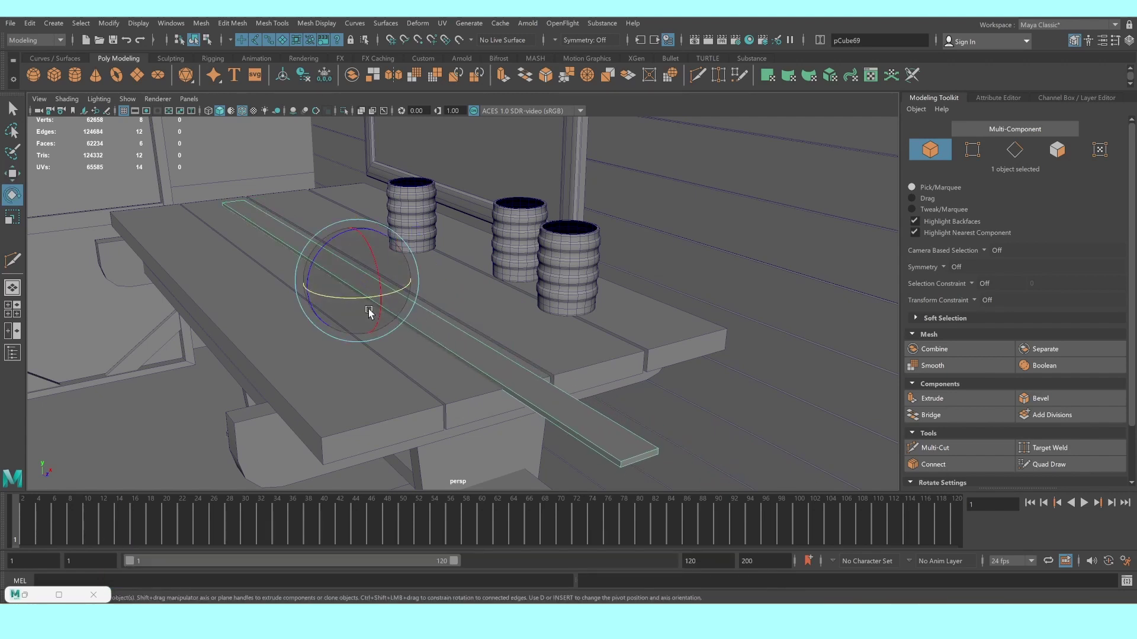
pyautogui.moveTo(356, 296); pyautogui.dragTo(357, 294)
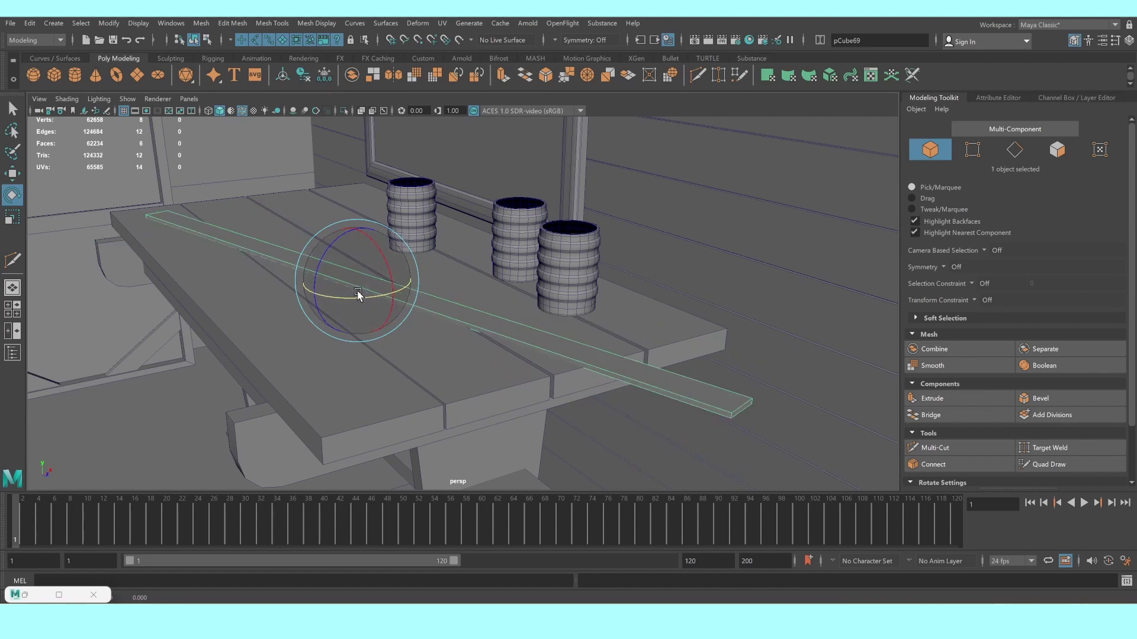
pyautogui.press('w')
pyautogui.moveTo(357, 227); pyautogui.dragTo(355, 226)
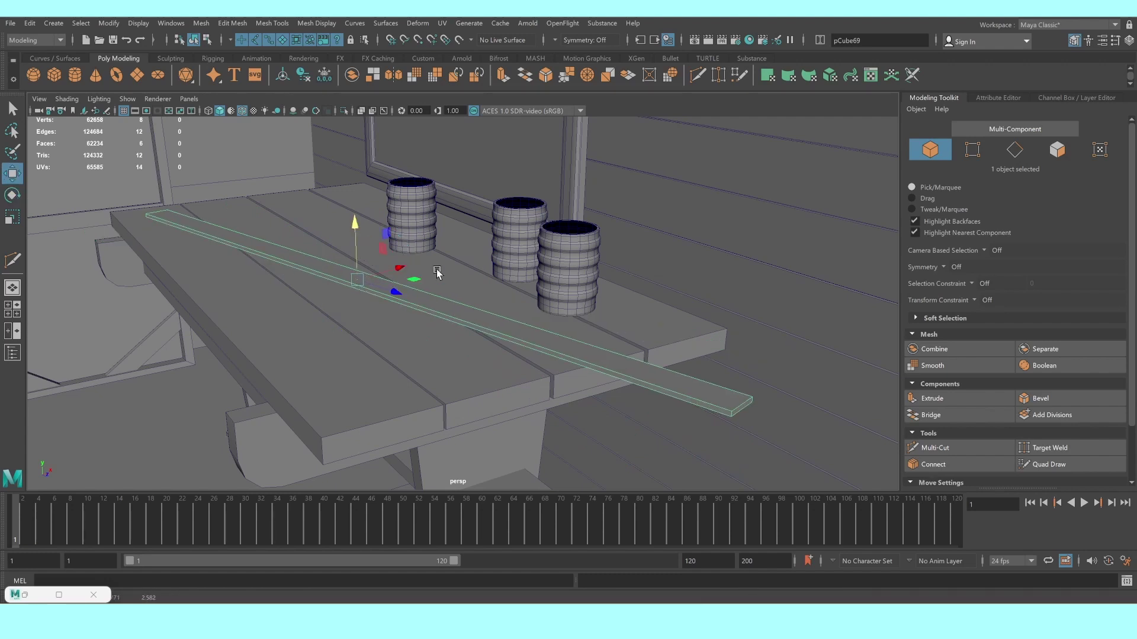
pyautogui.scroll(-5, 437, 272)
# Deselect the plank and create a new polygon cube at the origin
pyautogui.click(728, 302)
pyautogui.moveTo(728, 302)
pyautogui.keyDown('alt'); pyautogui.mouseDown()
pyautogui.moveTo(523, 291)
pyautogui.moveTo(581, 322)
pyautogui.moveTo(538, 314)
pyautogui.moveTo(558, 318)
pyautogui.mouseUp(); pyautogui.keyUp('alt')
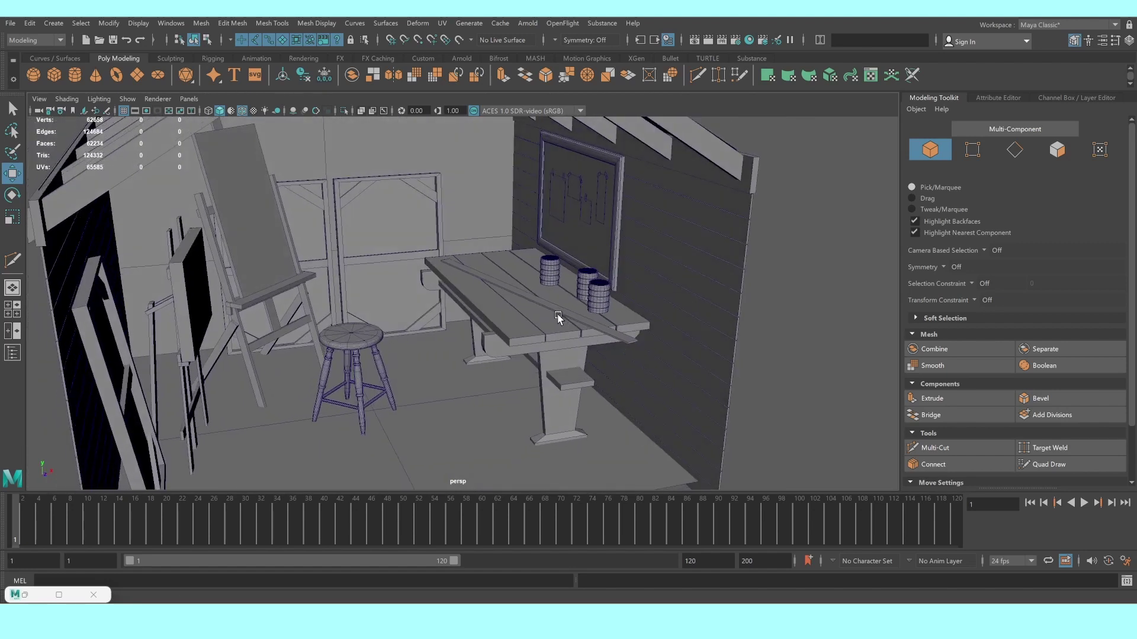
pyautogui.scroll(2, 558, 318)
pyautogui.scroll(2, 557, 318)
pyautogui.scroll(2, 559, 319)
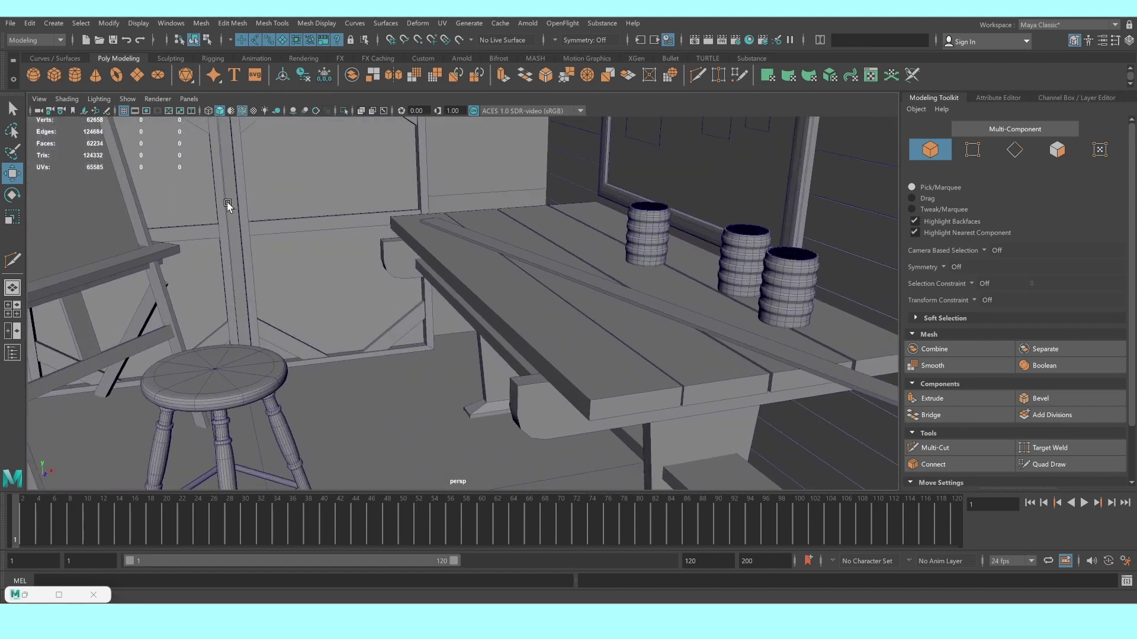
pyautogui.click(54, 74)
pyautogui.scroll(-5, 462, 302)
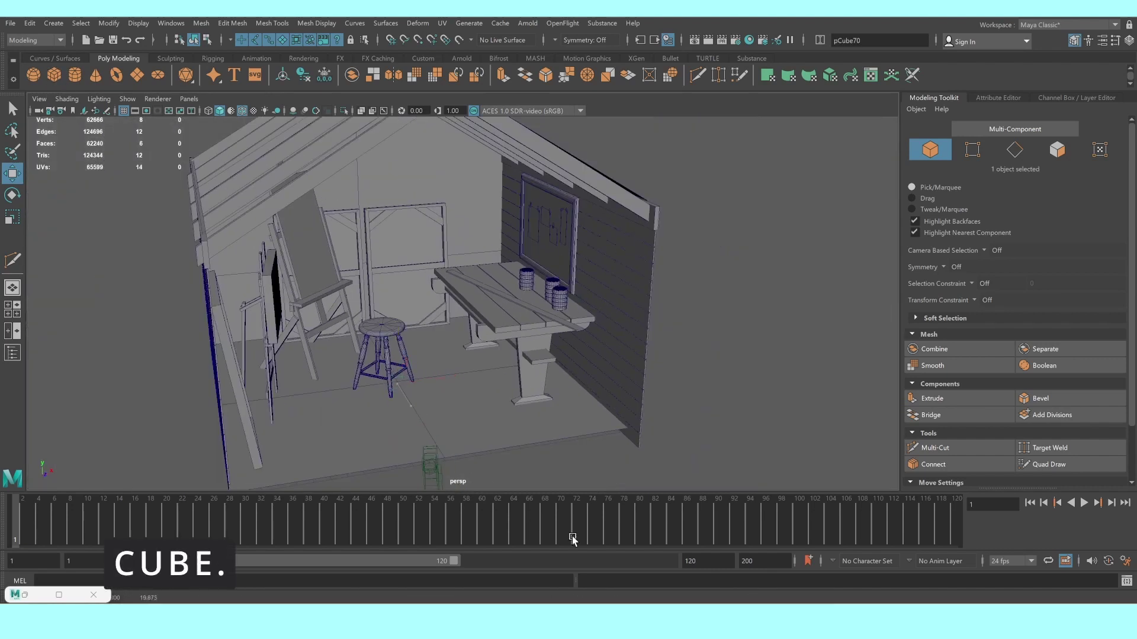
# Isolate the new cube and stretch it into a long box
pyautogui.hotkey('ctrl', '1')
pyautogui.press('f')
pyautogui.scroll(-2, 560, 355)
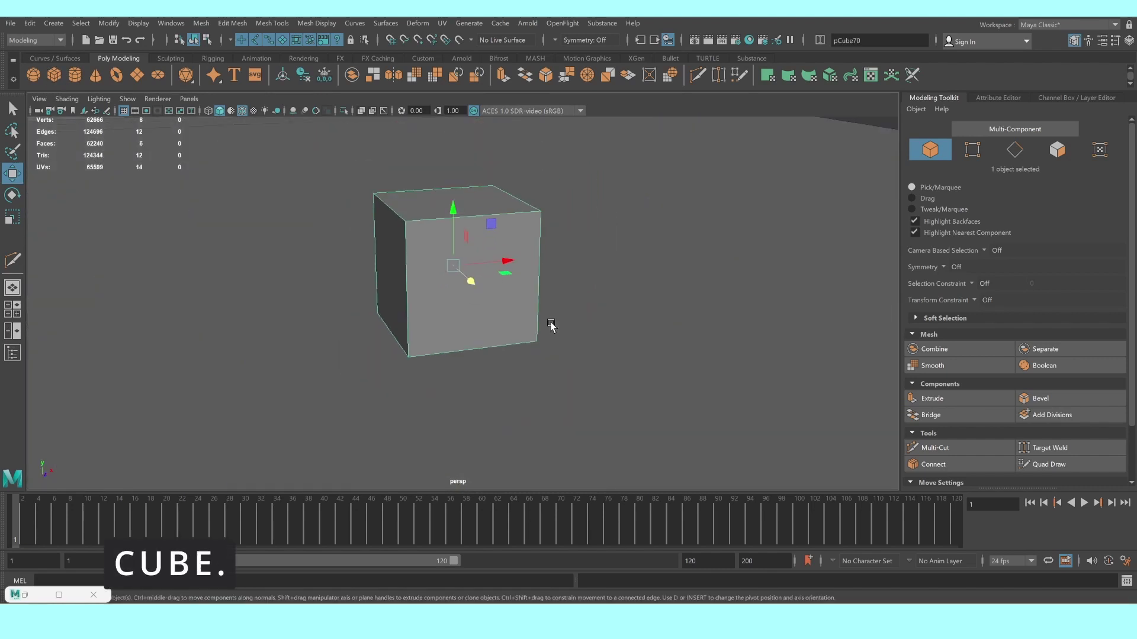
pyautogui.scroll(-2, 551, 326)
pyautogui.keyDown('alt'); pyautogui.moveTo(472, 296); pyautogui.dragTo(492, 335); pyautogui.keyUp('alt')
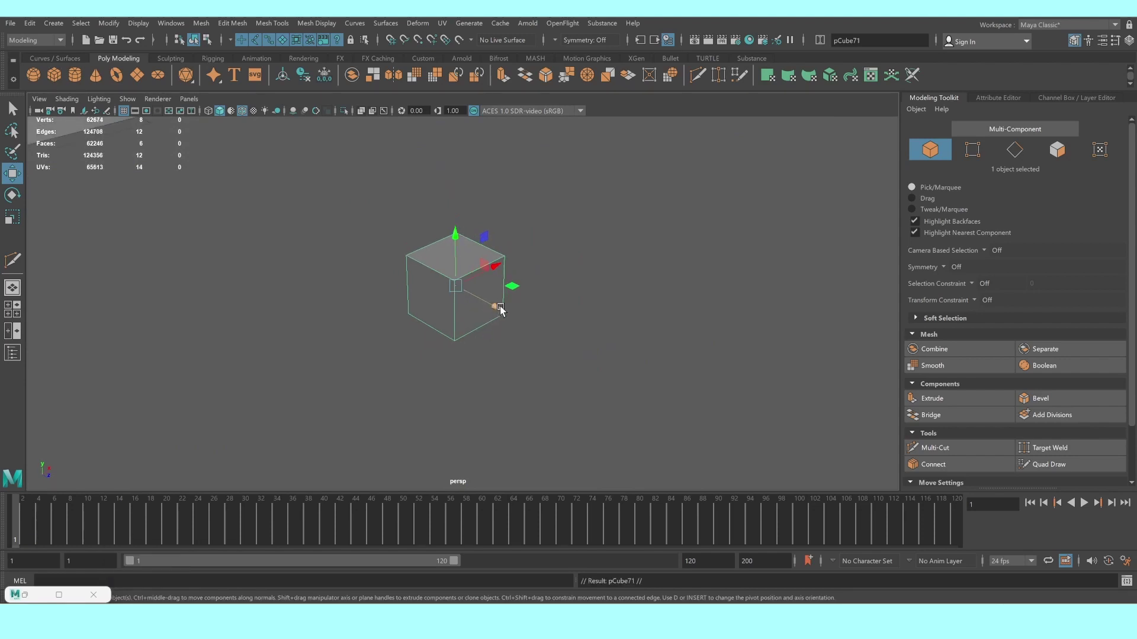
pyautogui.keyDown('shift'); pyautogui.moveTo(500, 310); pyautogui.dragTo(687, 378); pyautogui.keyUp('shift')
pyautogui.click(475, 299)
pyautogui.press('r')
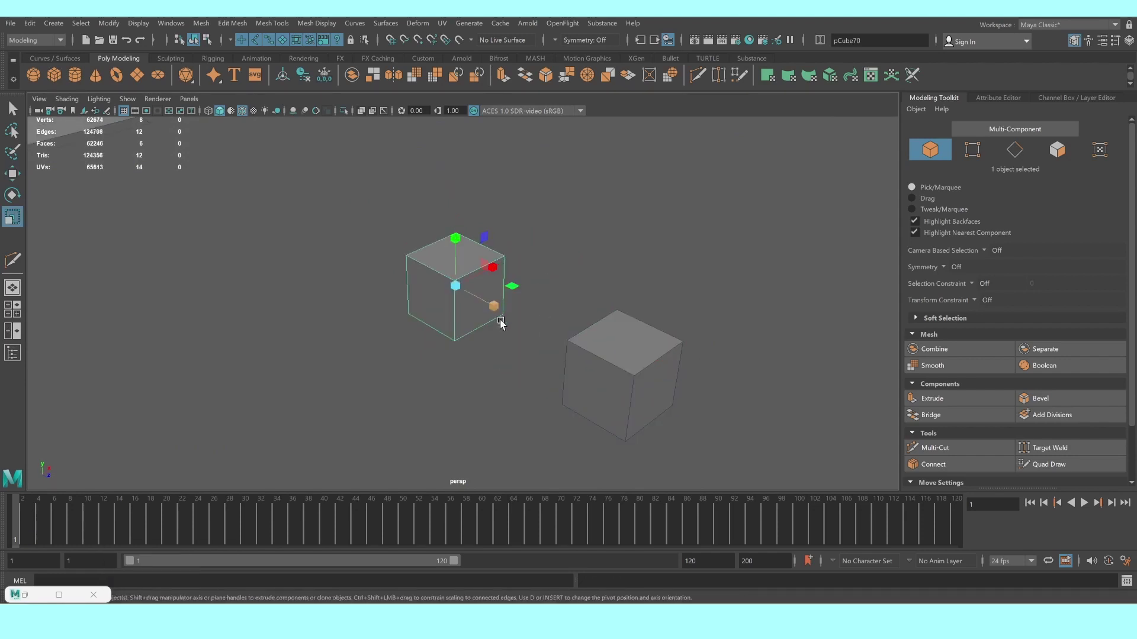
pyautogui.moveTo(494, 306)
pyautogui.mouseDown()
pyautogui.moveTo(622, 347)
pyautogui.moveTo(592, 342)
pyautogui.mouseUp()
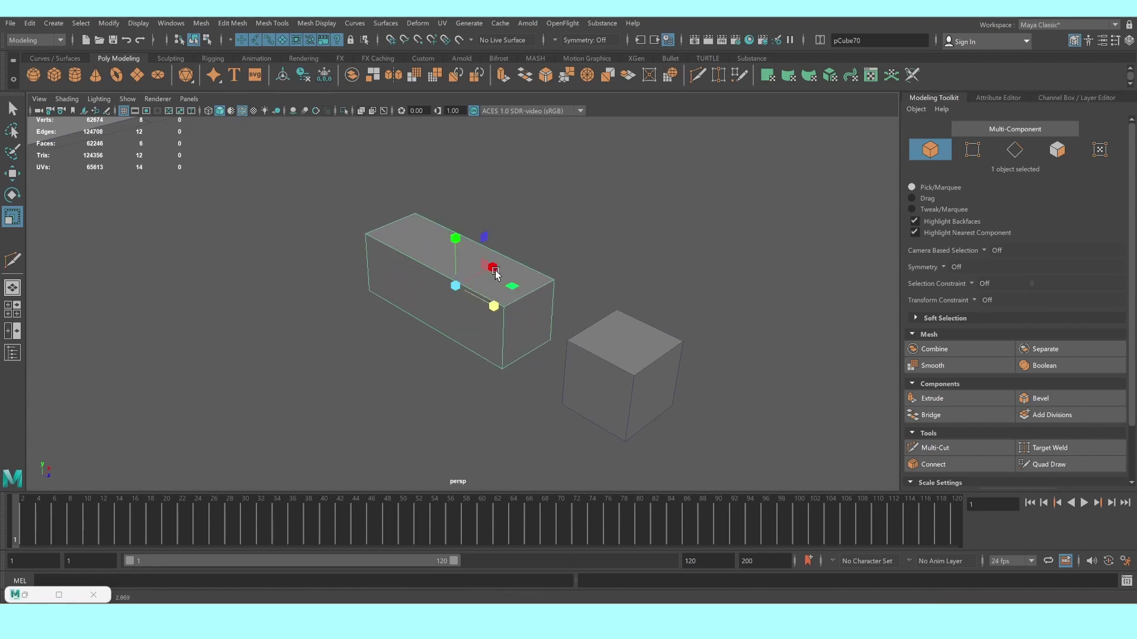
pyautogui.moveTo(495, 271); pyautogui.dragTo(564, 235)
pyautogui.moveTo(455, 238)
pyautogui.mouseDown()
pyautogui.moveTo(419, 298)
pyautogui.moveTo(403, 296)
pyautogui.mouseUp()
# Delete three faces of the box to open it up
pyautogui.rightClick(418, 295)
pyautogui.click(418, 328)
pyautogui.click(432, 304)
pyautogui.keyDown('shift'); pyautogui.click(591, 290); pyautogui.keyUp('shift')
pyautogui.keyDown('alt'); pyautogui.moveTo(590, 290); pyautogui.dragTo(562, 290); pyautogui.keyUp('alt')
pyautogui.keyDown('shift'); pyautogui.click(561, 291); pyautogui.keyUp('shift')
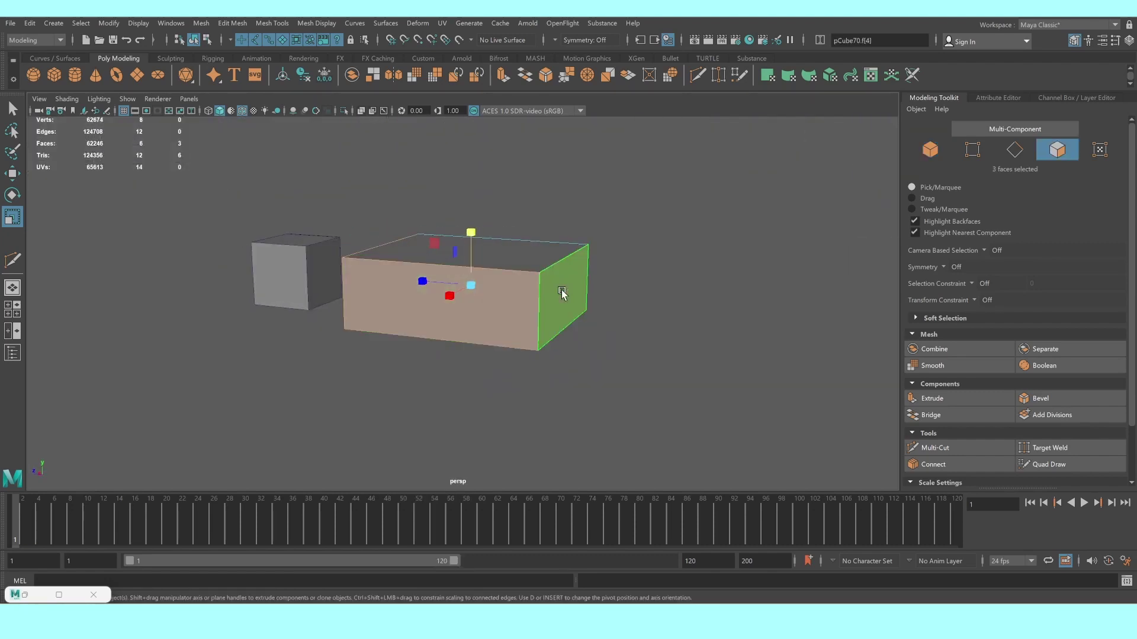
pyautogui.press('Delete')
# Bevel the two spine edges of the box with 2 segments
pyautogui.rightClick(563, 291)
pyautogui.click(652, 280)
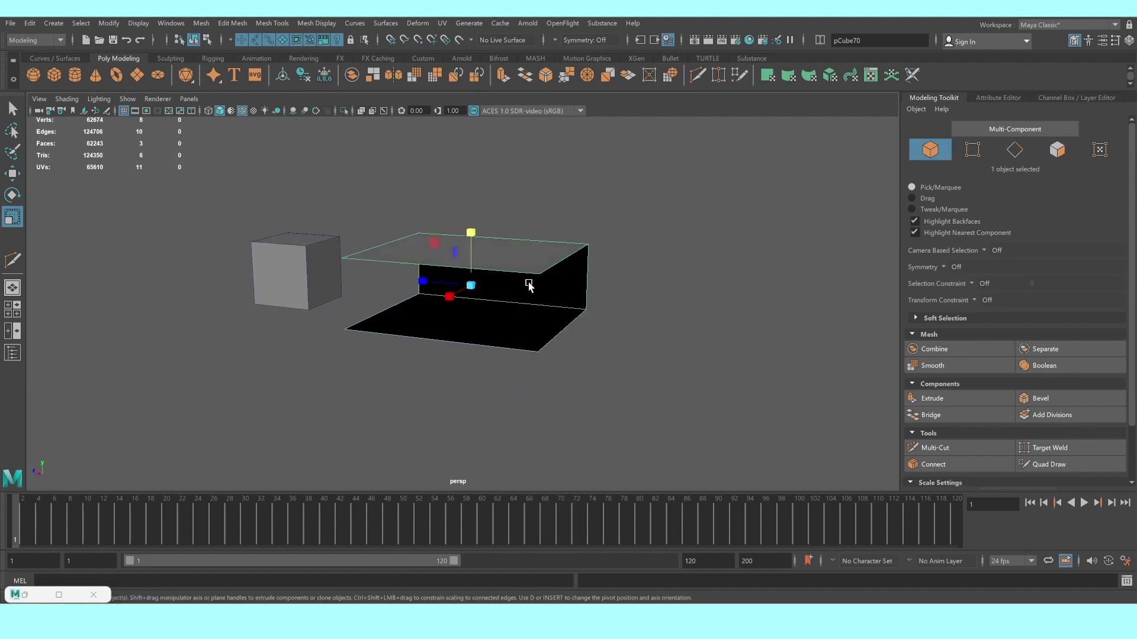
pyautogui.moveTo(552, 296)
pyautogui.keyDown('alt'); pyautogui.mouseDown()
pyautogui.moveTo(653, 296)
pyautogui.moveTo(513, 276)
pyautogui.mouseUp(); pyautogui.keyUp('alt')
pyautogui.moveTo(456, 283); pyautogui.dragTo(426, 228, button='right')
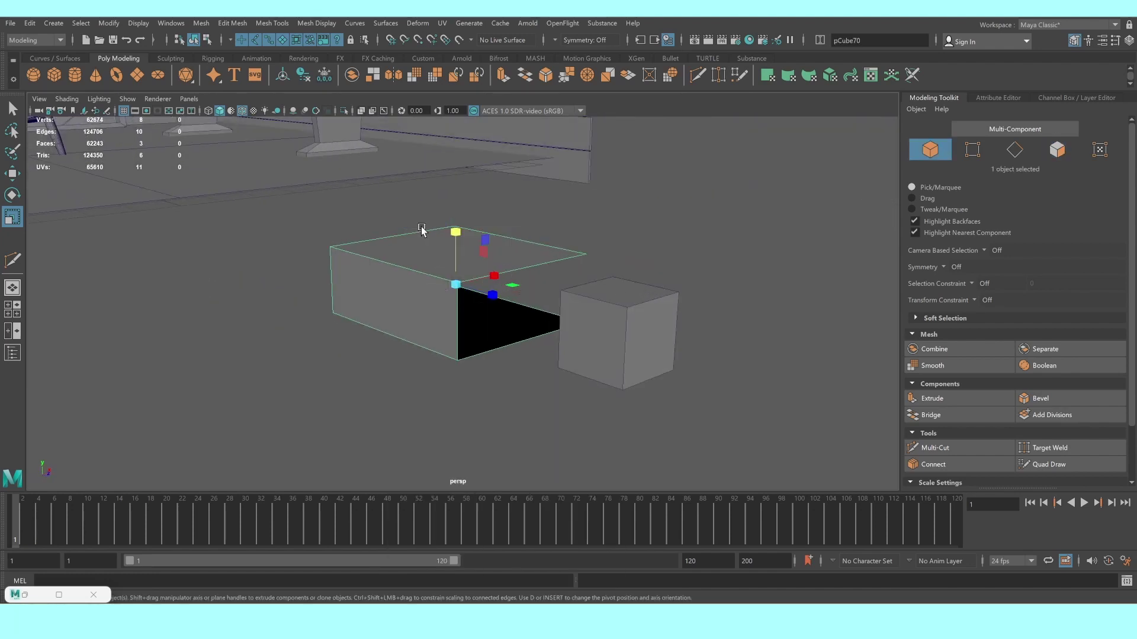
pyautogui.click(418, 271)
pyautogui.keyDown('shift'); pyautogui.click(449, 344); pyautogui.keyUp('shift')
pyautogui.click(1040, 398)
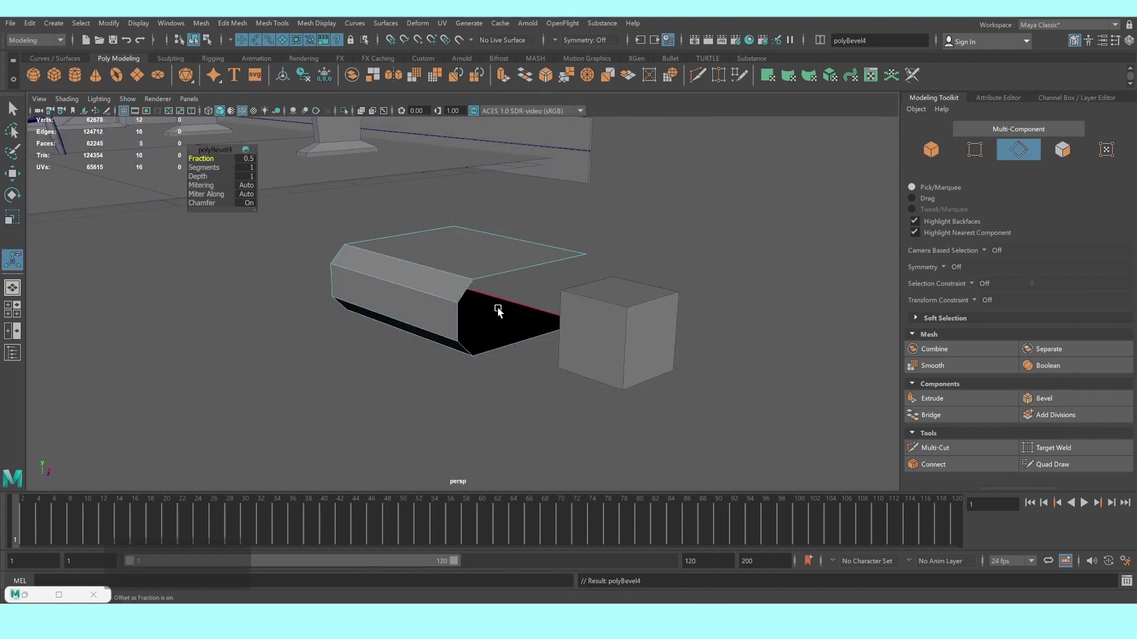
pyautogui.keyDown('alt'); pyautogui.moveTo(500, 309); pyautogui.dragTo(414, 284); pyautogui.keyUp('alt')
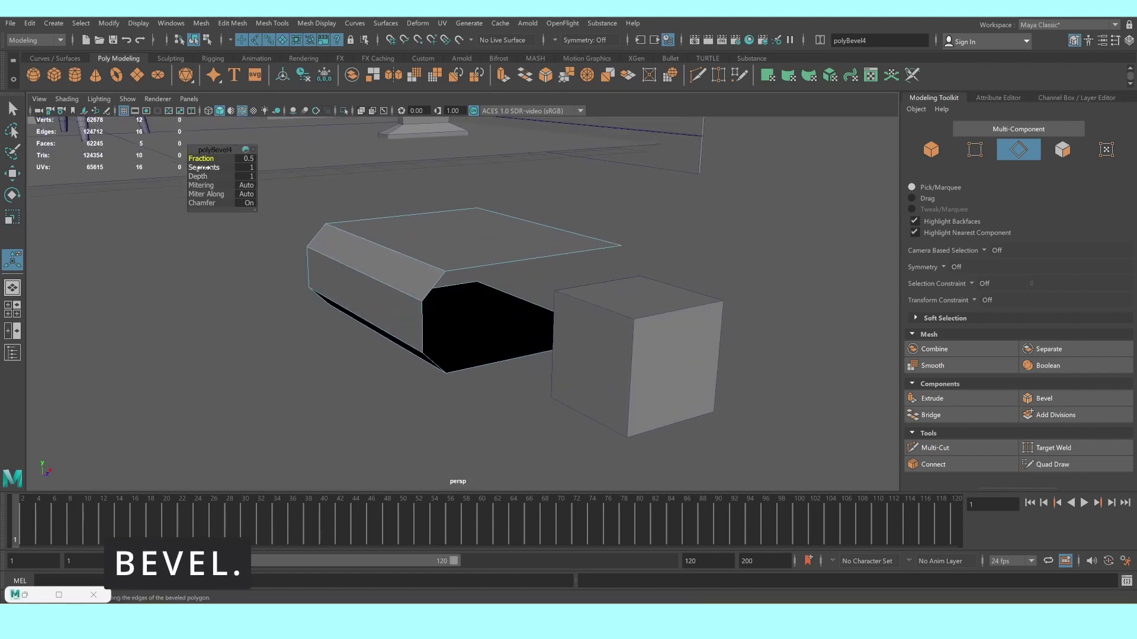
pyautogui.moveTo(214, 167)
pyautogui.mouseDown()
pyautogui.moveTo(232, 167)
pyautogui.moveTo(216, 161)
pyautogui.mouseUp()
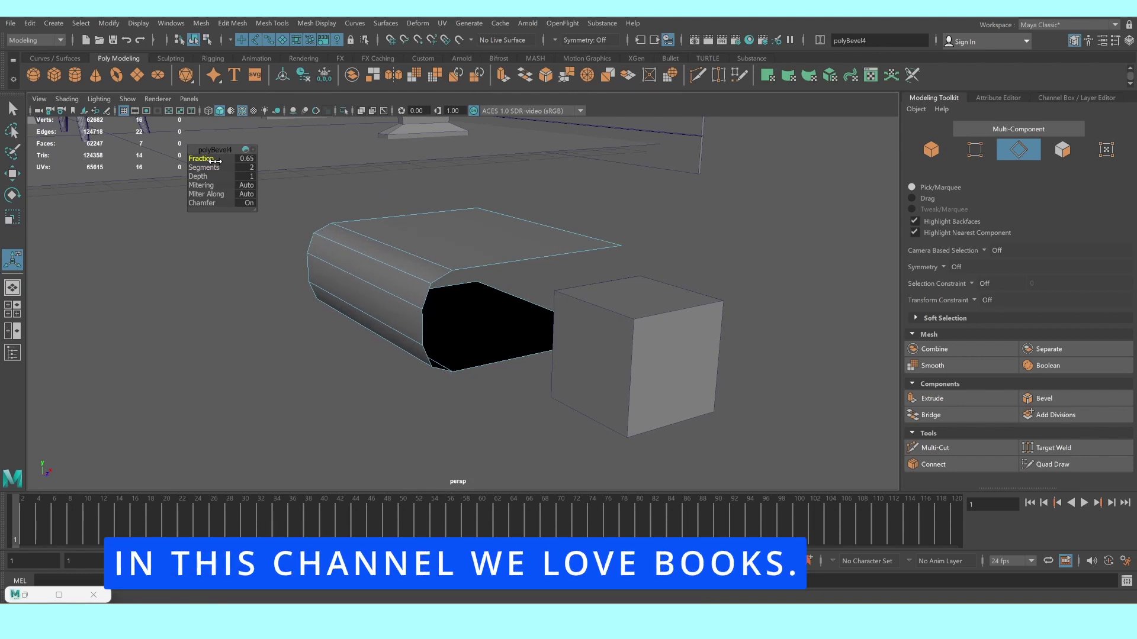
pyautogui.moveTo(406, 227); pyautogui.dragTo(468, 204, button='right')
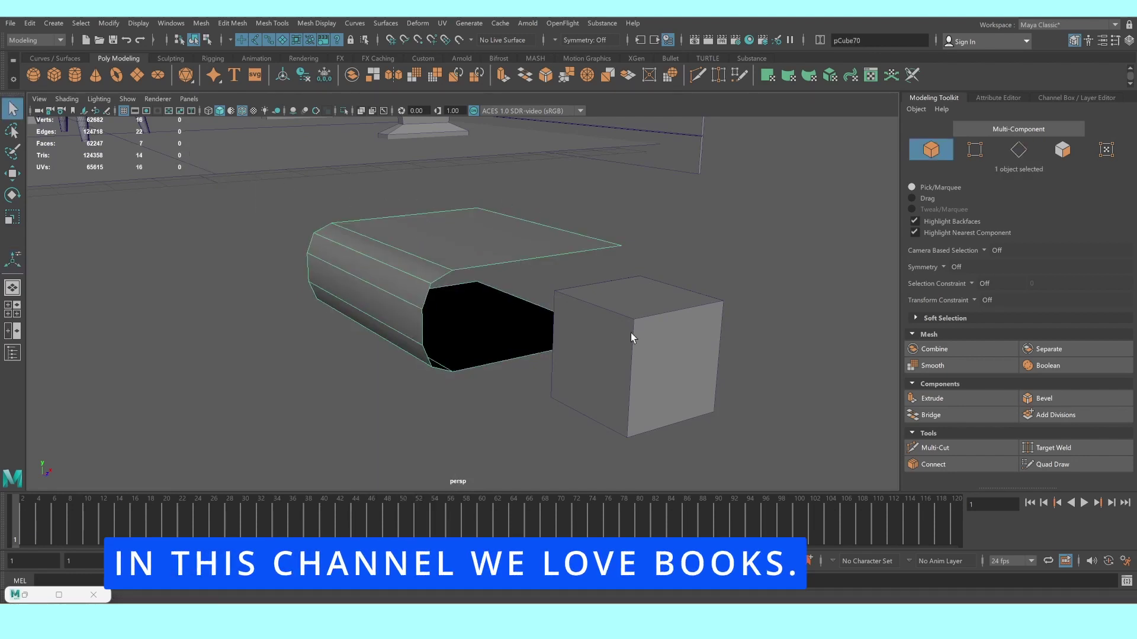
# Select pCube71 and slide it over the cover shape in the side view
pyautogui.click(651, 345)
pyautogui.press('w')
pyautogui.press('space')
pyautogui.press('space')
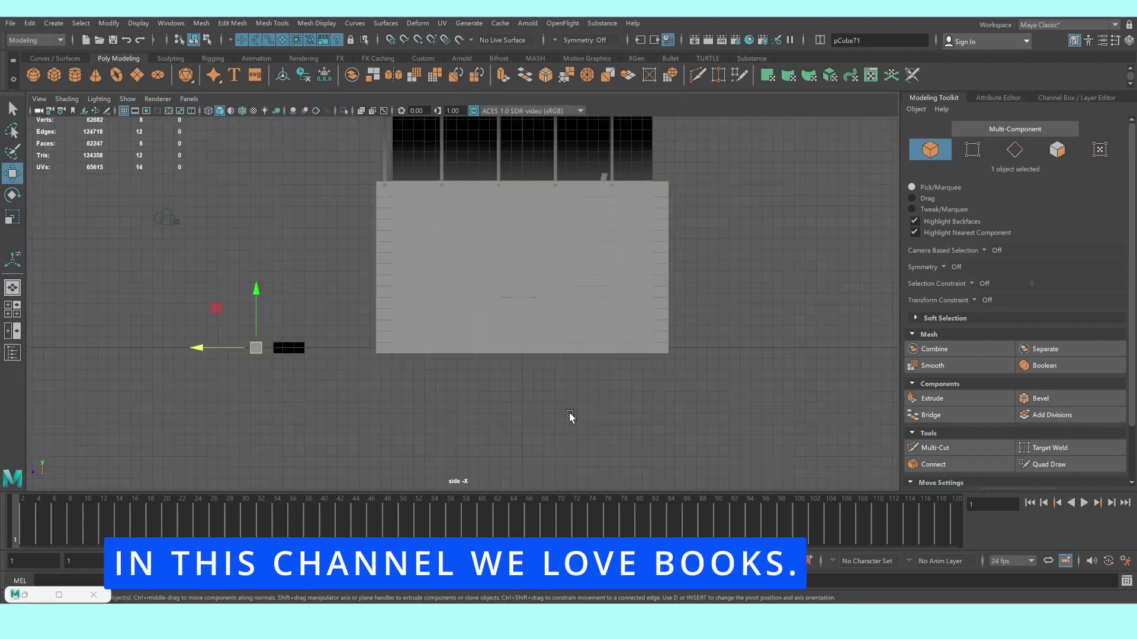
pyautogui.press('f')
pyautogui.scroll(-10, 502, 342)
pyautogui.scroll(1, 459, 337)
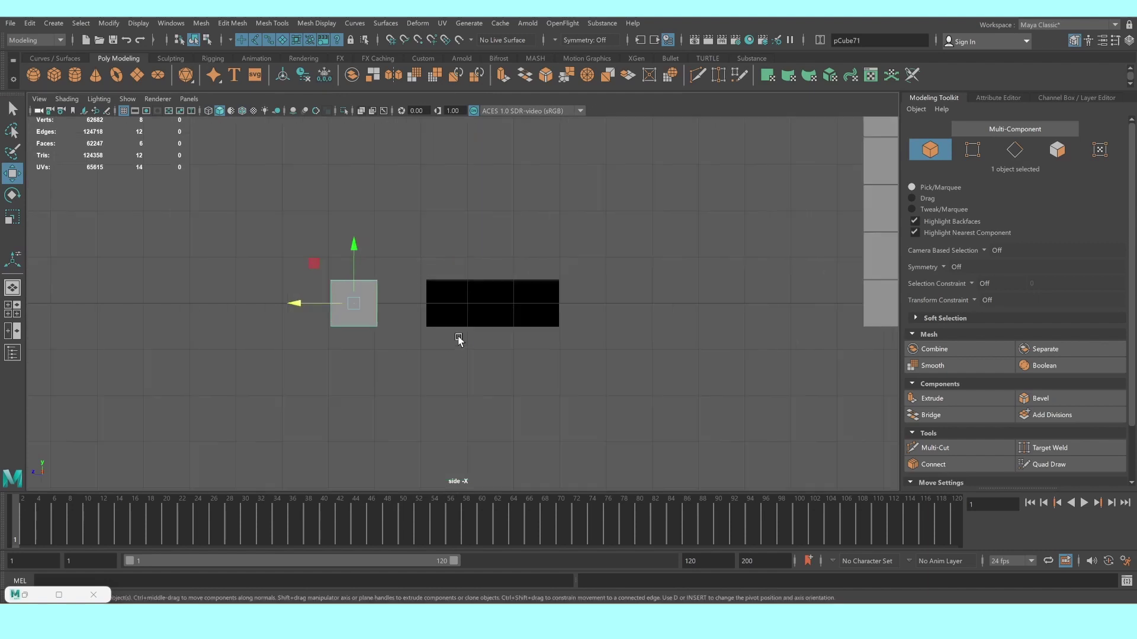
pyautogui.scroll(2, 329, 299)
pyautogui.scroll(1, 238, 311)
pyautogui.moveTo(200, 312)
pyautogui.mouseDown()
pyautogui.moveTo(459, 287)
pyautogui.moveTo(379, 302)
pyautogui.mouseUp()
# Resize the cube to fill the cover and check the fit in perspective
pyautogui.press('r')
pyautogui.press('w')
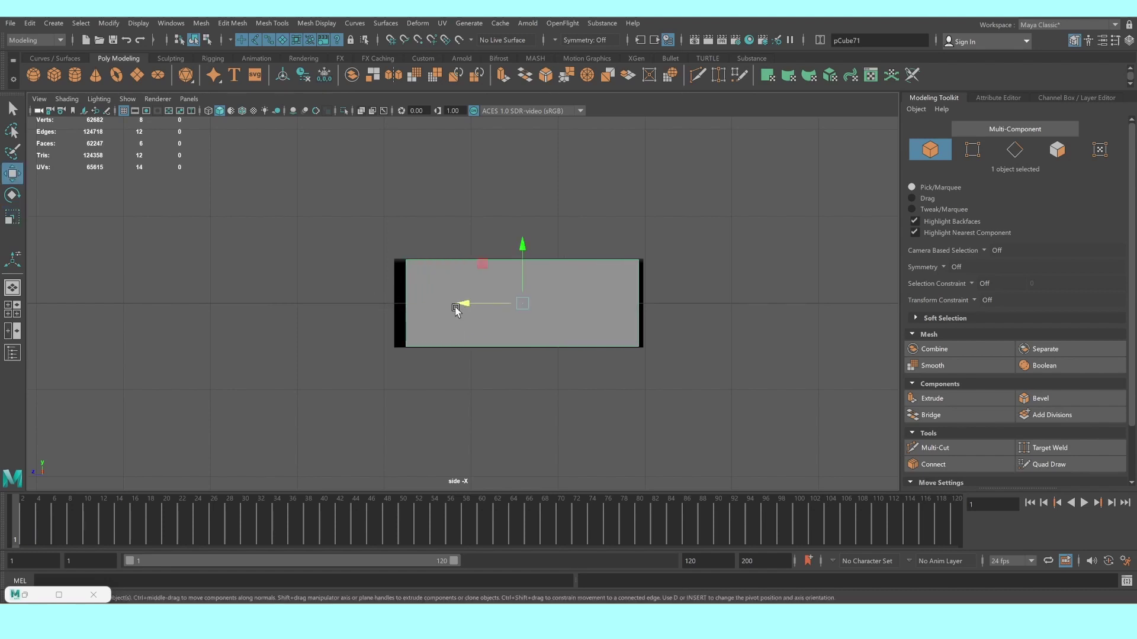
pyautogui.moveTo(468, 305)
pyautogui.mouseDown()
pyautogui.moveTo(512, 273)
pyautogui.moveTo(553, 265)
pyautogui.mouseUp()
pyautogui.press('r')
pyautogui.press('space')
pyautogui.press('space')
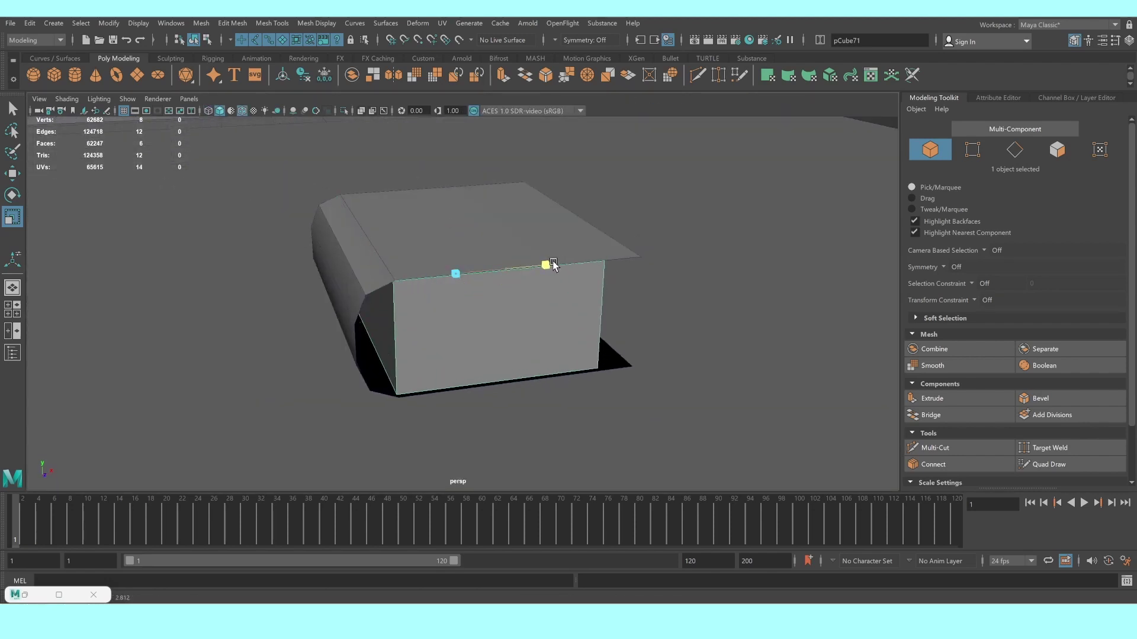
pyautogui.keyDown('alt'); pyautogui.moveTo(553, 264); pyautogui.dragTo(581, 271); pyautogui.keyUp('alt')
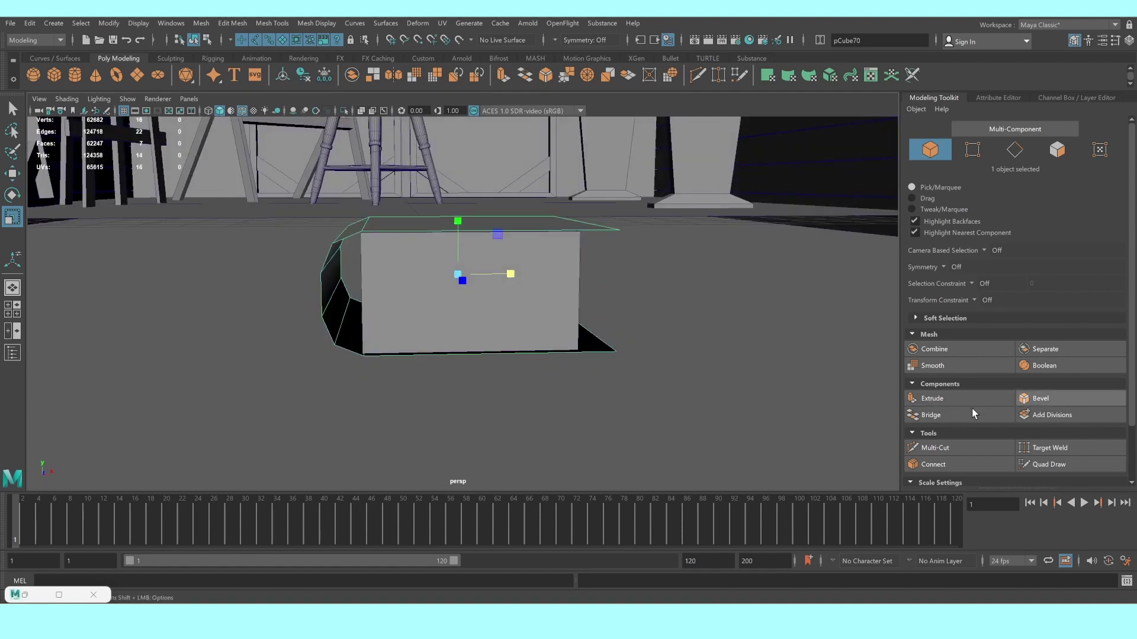
# Extrude the book cover faces to a 0.09 thickness
pyautogui.click(933, 398)
pyautogui.keyDown('alt'); pyautogui.moveTo(408, 231); pyautogui.dragTo(417, 265); pyautogui.keyUp('alt')
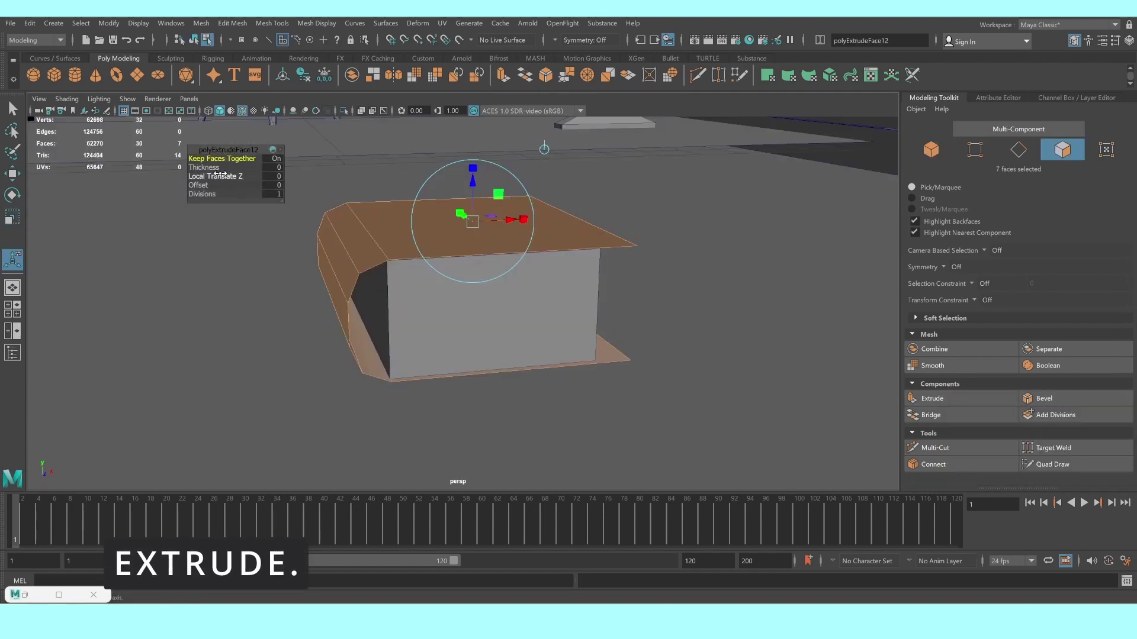
pyautogui.moveTo(210, 168); pyautogui.dragTo(243, 185)
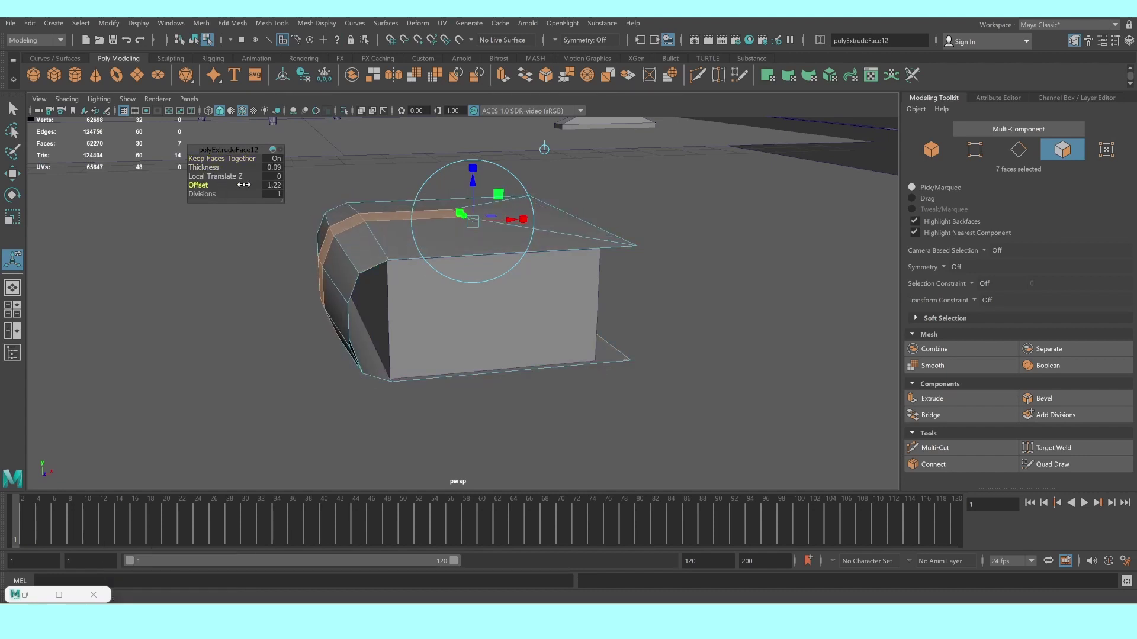
pyautogui.hotkey('ctrl', 'z')
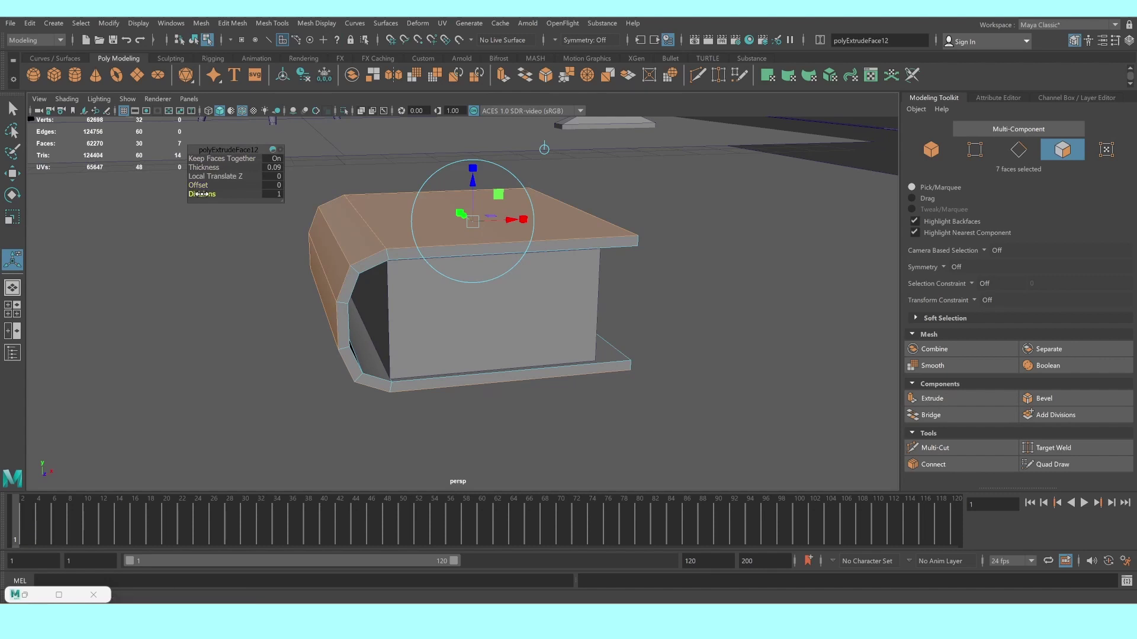
pyautogui.moveTo(229, 196); pyautogui.dragTo(236, 196)
pyautogui.keyDown('alt'); pyautogui.moveTo(517, 275); pyautogui.dragTo(470, 263); pyautogui.keyUp('alt')
# Bevel the page block's two spine edges with 2 segments for a rounded spine
pyautogui.press('F8')
pyautogui.click(658, 232)
pyautogui.click(470, 264)
pyautogui.moveTo(394, 265)
pyautogui.mouseDown(button='right')
pyautogui.moveTo(393, 290)
pyautogui.moveTo(366, 237)
pyautogui.mouseUp(button='right')
pyautogui.keyDown('alt'); pyautogui.moveTo(366, 232); pyautogui.dragTo(372, 216); pyautogui.keyUp('alt')
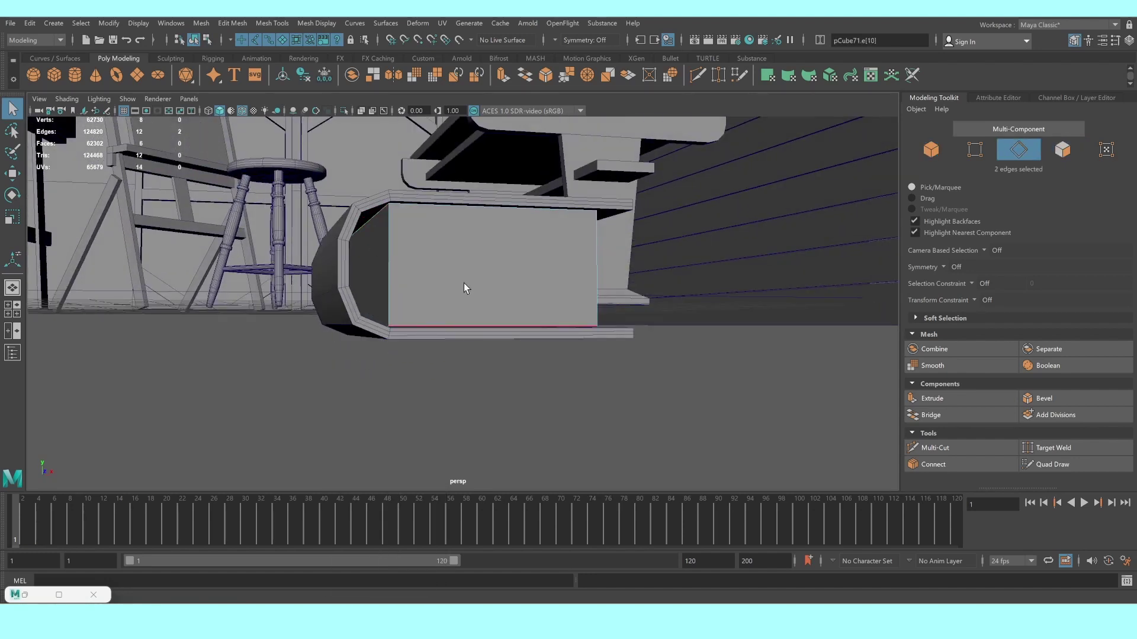
pyautogui.keyDown('alt'); pyautogui.moveTo(464, 289); pyautogui.dragTo(442, 289); pyautogui.keyUp('alt')
pyautogui.click(1043, 398)
pyautogui.keyDown('alt'); pyautogui.moveTo(628, 340); pyautogui.dragTo(577, 337); pyautogui.keyUp('alt')
pyautogui.moveTo(190, 169); pyautogui.dragTo(228, 169)
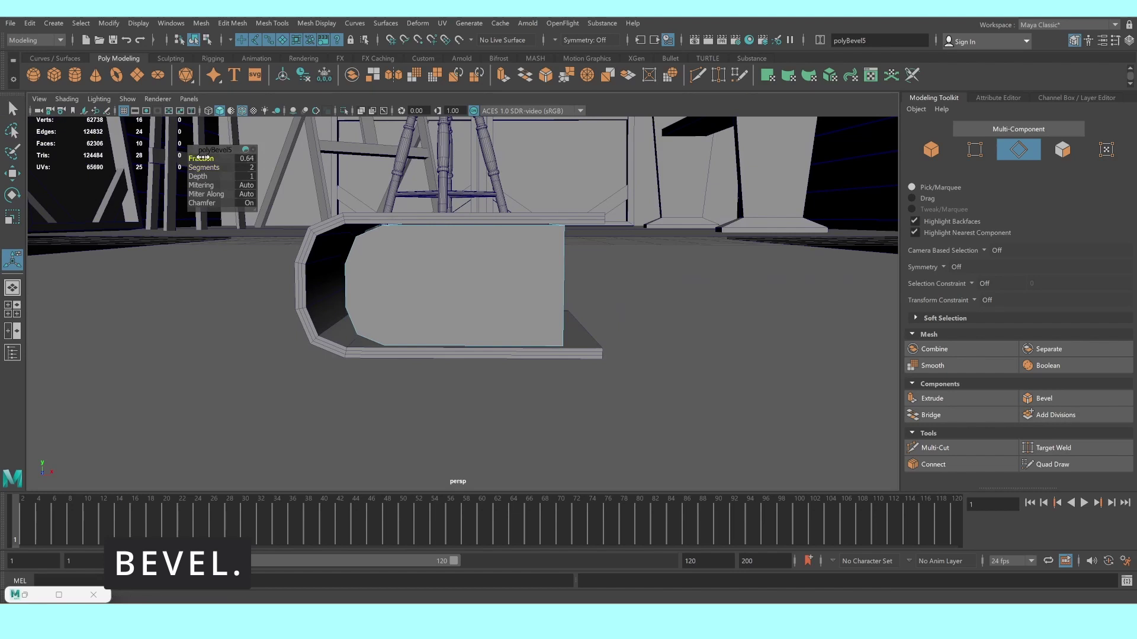
# Move the page block's spine vertices and push its open-end vertices outward to adjust its length
pyautogui.moveTo(436, 273); pyautogui.dragTo(379, 269, button='right')
pyautogui.scroll(-2, 327, 228)
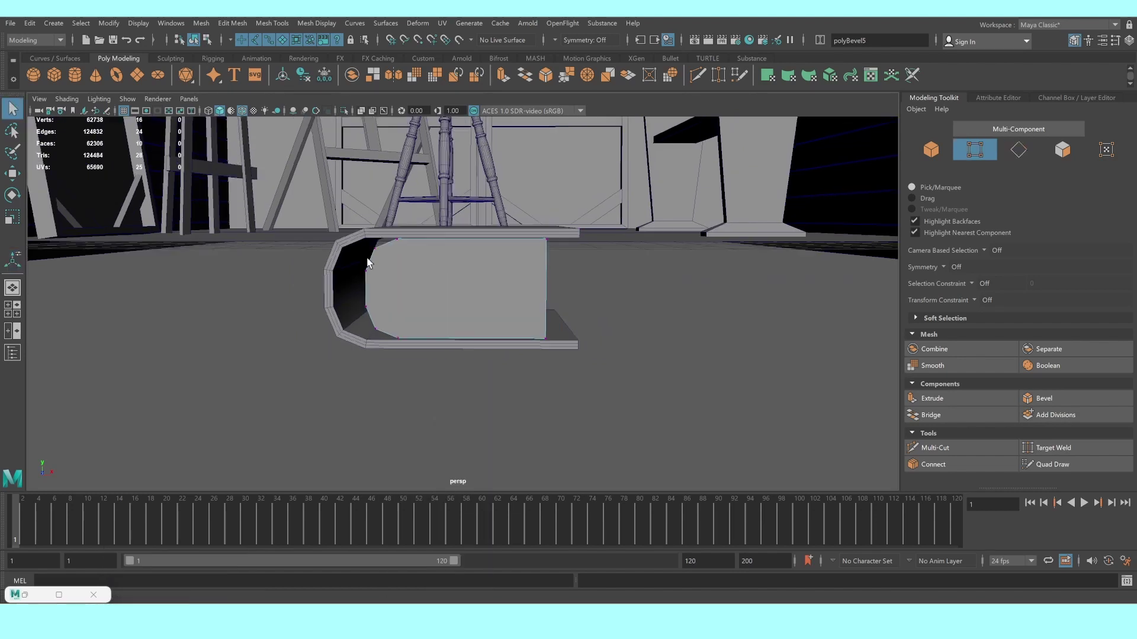
pyautogui.scroll(-2, 327, 228)
pyautogui.moveTo(488, 376); pyautogui.dragTo(492, 379)
pyautogui.press('w')
pyautogui.scroll(3, 471, 357)
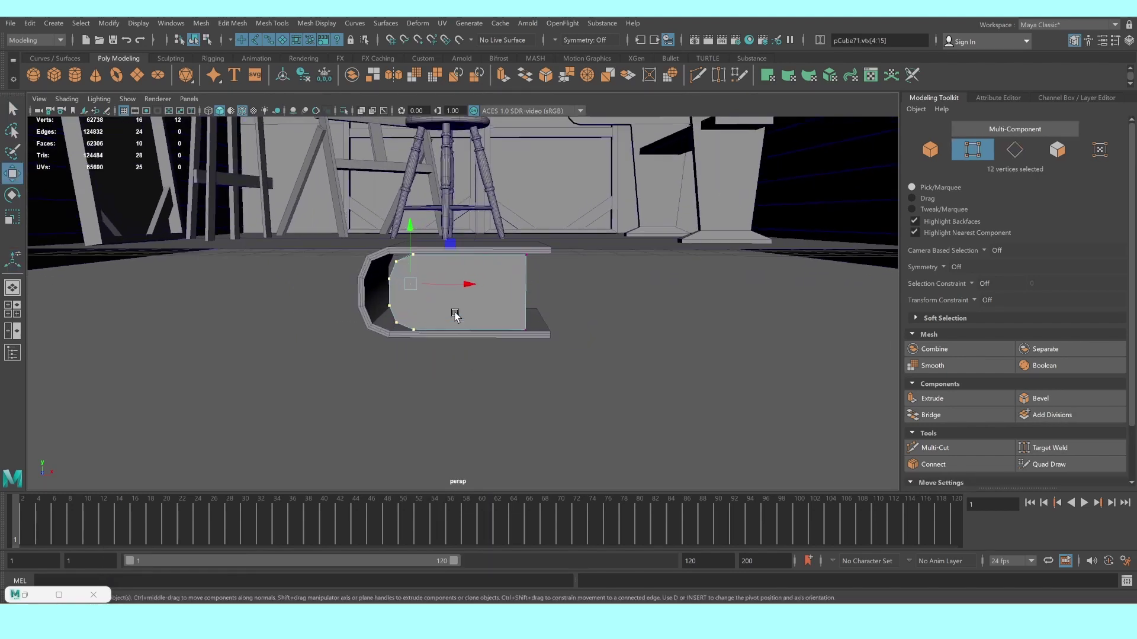
pyautogui.moveTo(391, 283); pyautogui.dragTo(449, 281)
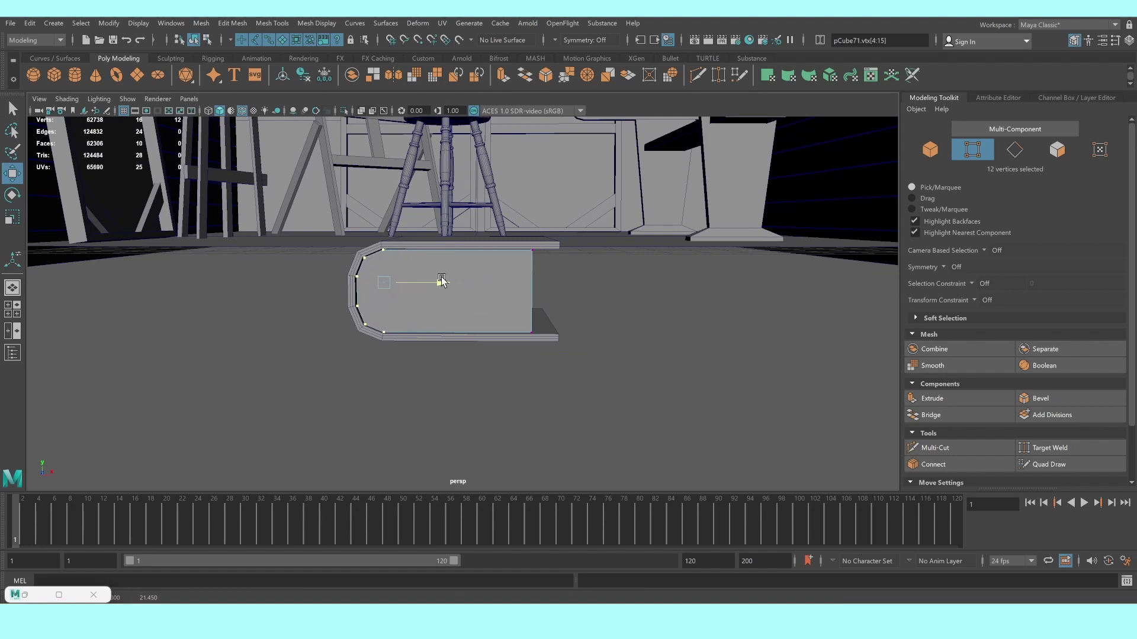
pyautogui.moveTo(492, 216); pyautogui.dragTo(628, 423)
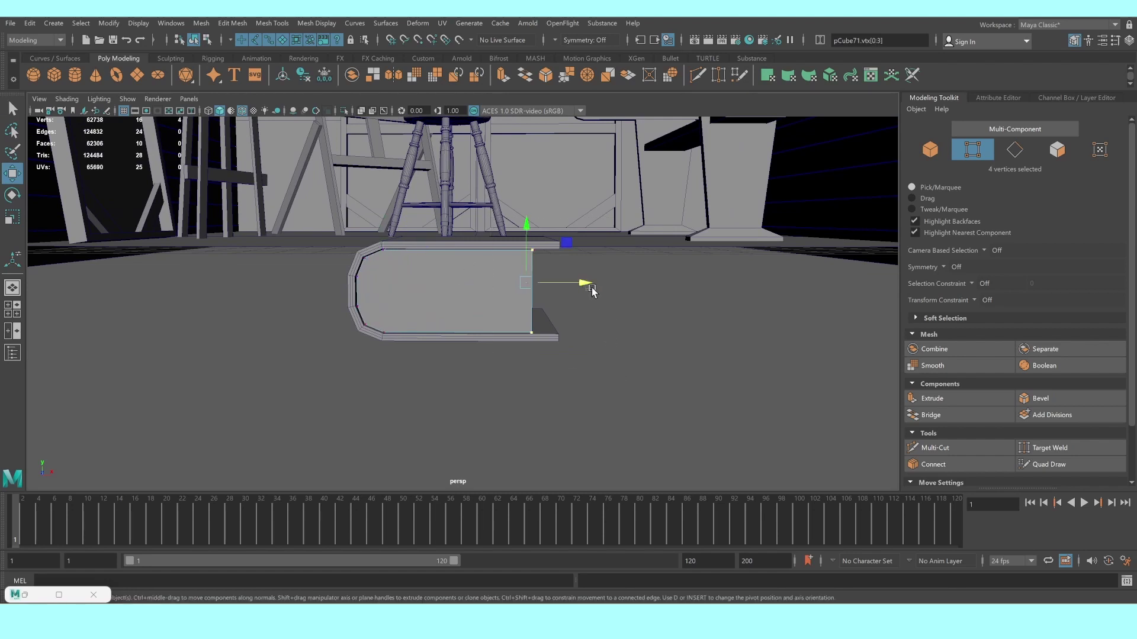
pyautogui.moveTo(587, 284)
pyautogui.mouseDown()
pyautogui.moveTo(599, 282)
pyautogui.moveTo(545, 280)
pyautogui.mouseUp()
# Slightly resize the page block, then group it with the cover as group13
pyautogui.press('F8')
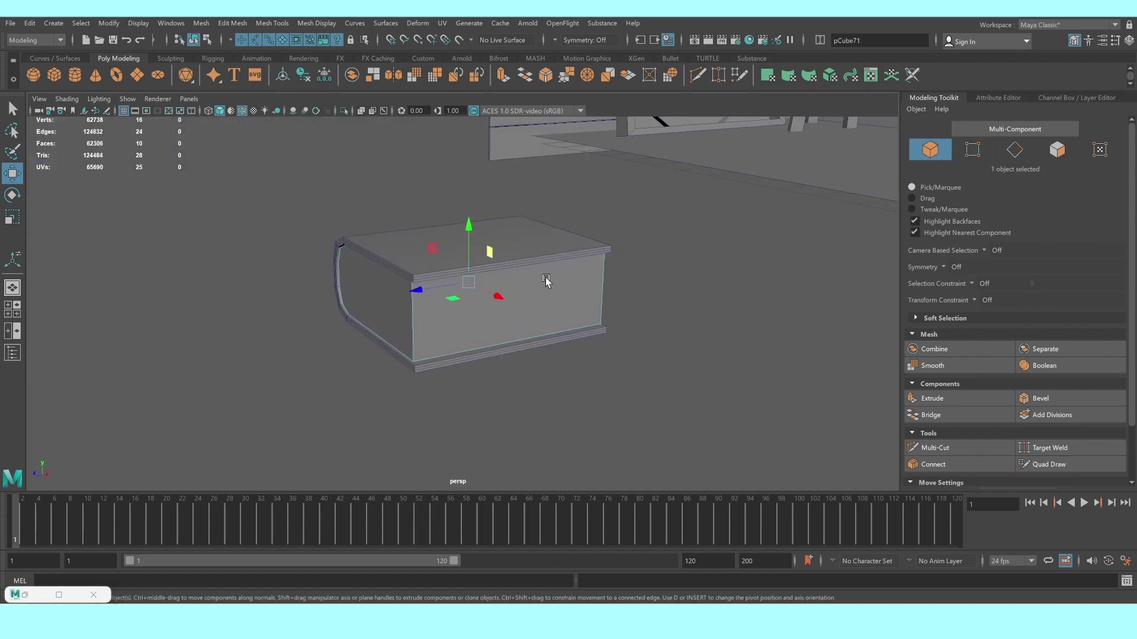
pyautogui.press('r')
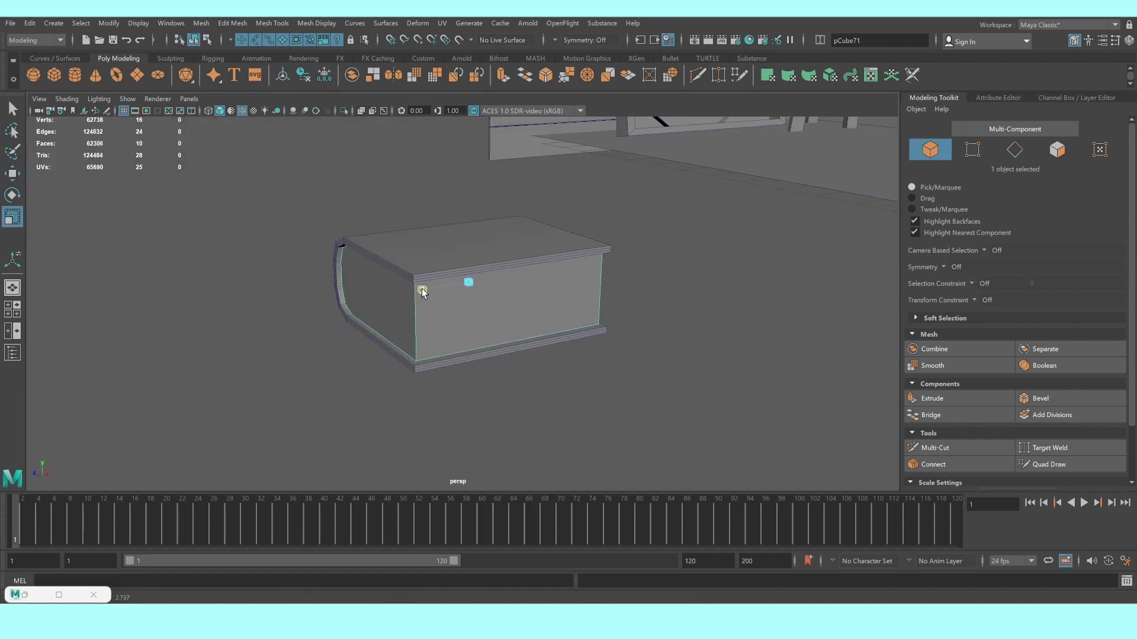
pyautogui.moveTo(415, 278); pyautogui.dragTo(615, 312, button='right')
pyautogui.click(614, 312)
pyautogui.moveTo(615, 312)
pyautogui.keyDown('alt'); pyautogui.mouseDown()
pyautogui.moveTo(664, 355)
pyautogui.moveTo(525, 353)
pyautogui.moveTo(545, 348)
pyautogui.moveTo(436, 278)
pyautogui.moveTo(531, 362)
pyautogui.mouseUp(); pyautogui.keyUp('alt')
pyautogui.scroll(3, 500, 307)
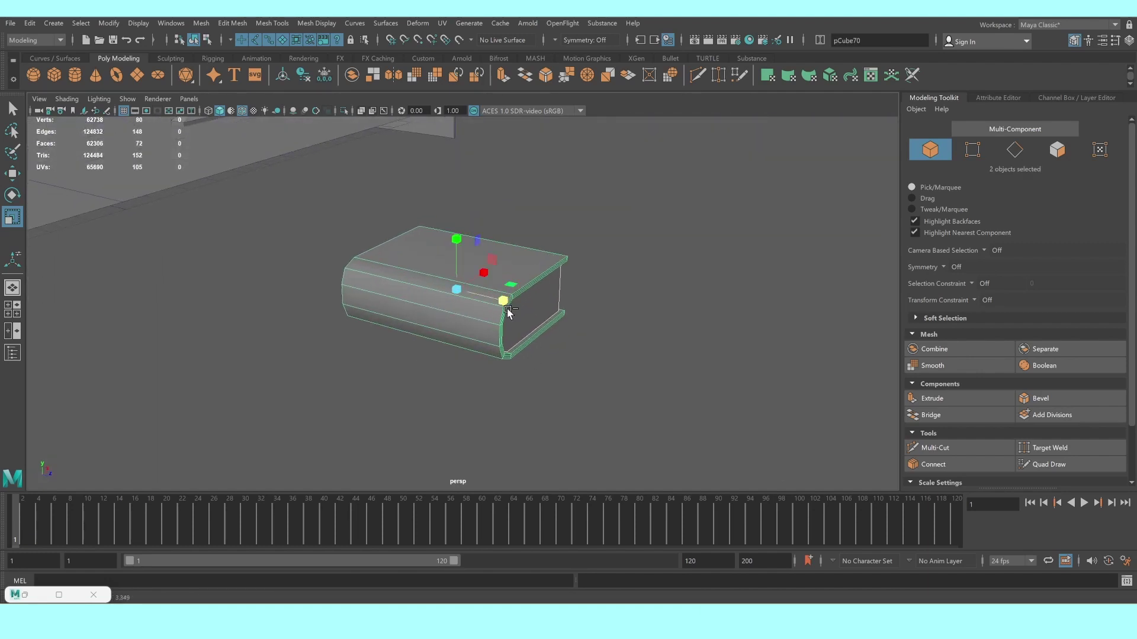
pyautogui.press('w')
pyautogui.hotkey('ctrl', 'g')
# Move the book up into the room and onto the table top
pyautogui.keyDown('alt'); pyautogui.moveTo(495, 300); pyautogui.dragTo(398, 227); pyautogui.keyUp('alt')
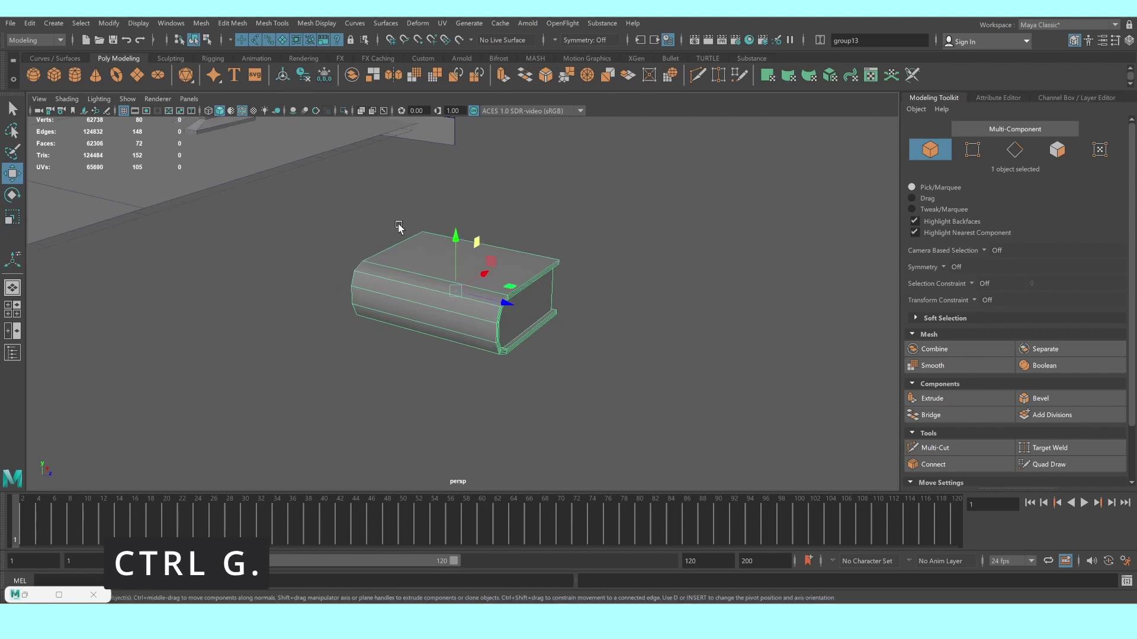
pyautogui.scroll(-3, 399, 227)
pyautogui.press('space')
pyautogui.press('space')
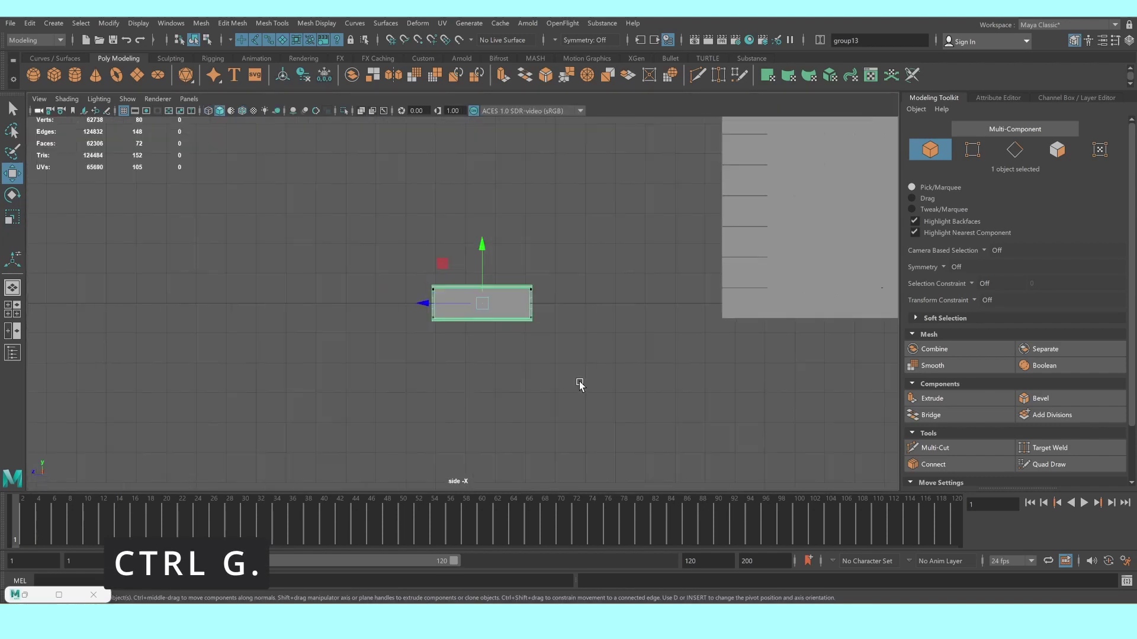
pyautogui.scroll(-2, 580, 385)
pyautogui.keyDown('alt'); pyautogui.moveTo(532, 337); pyautogui.dragTo(324, 433, button='middle'); pyautogui.keyUp('alt')
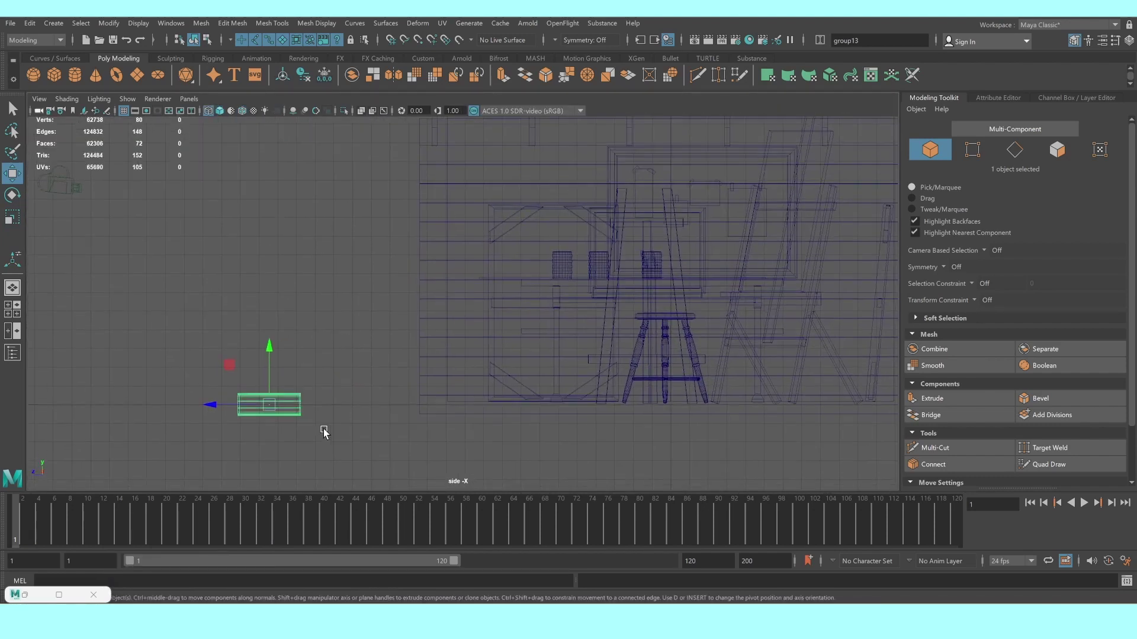
pyautogui.moveTo(227, 376); pyautogui.dragTo(575, 230, button='middle')
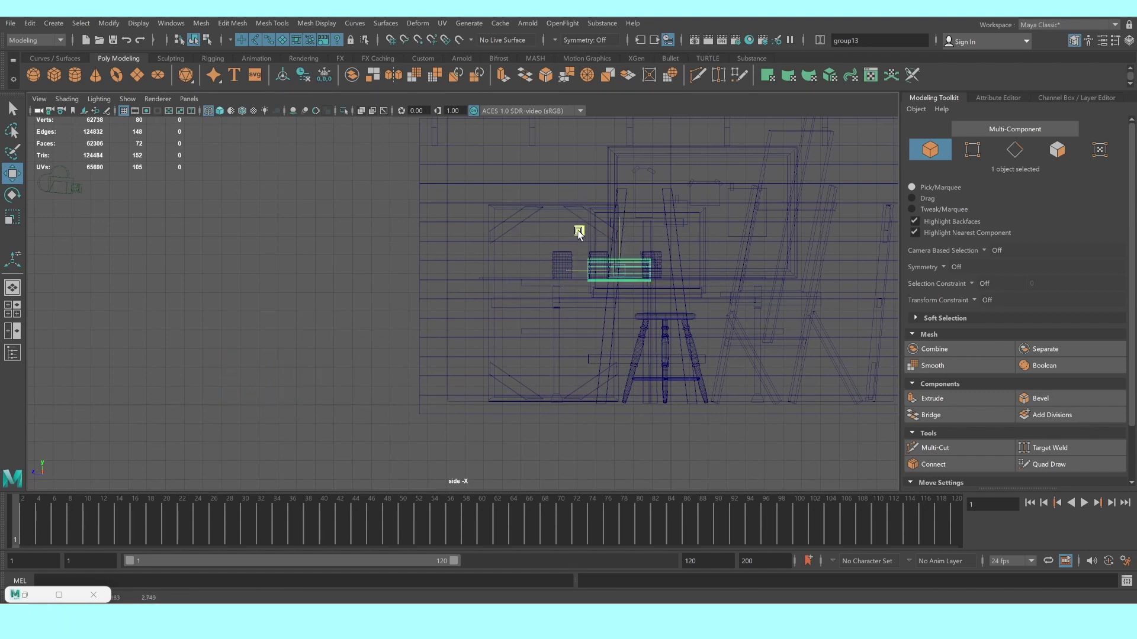
pyautogui.press('space')
pyautogui.press('space')
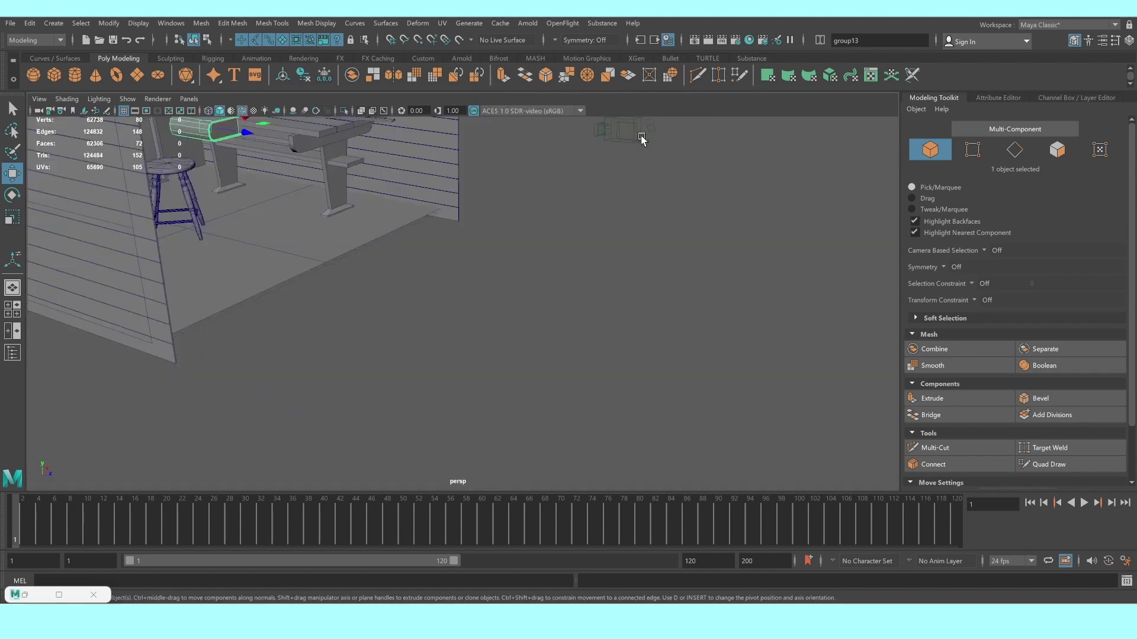
pyautogui.press('f')
pyautogui.scroll(-10, 611, 194)
pyautogui.keyDown('alt'); pyautogui.moveTo(571, 249); pyautogui.dragTo(577, 292); pyautogui.keyUp('alt')
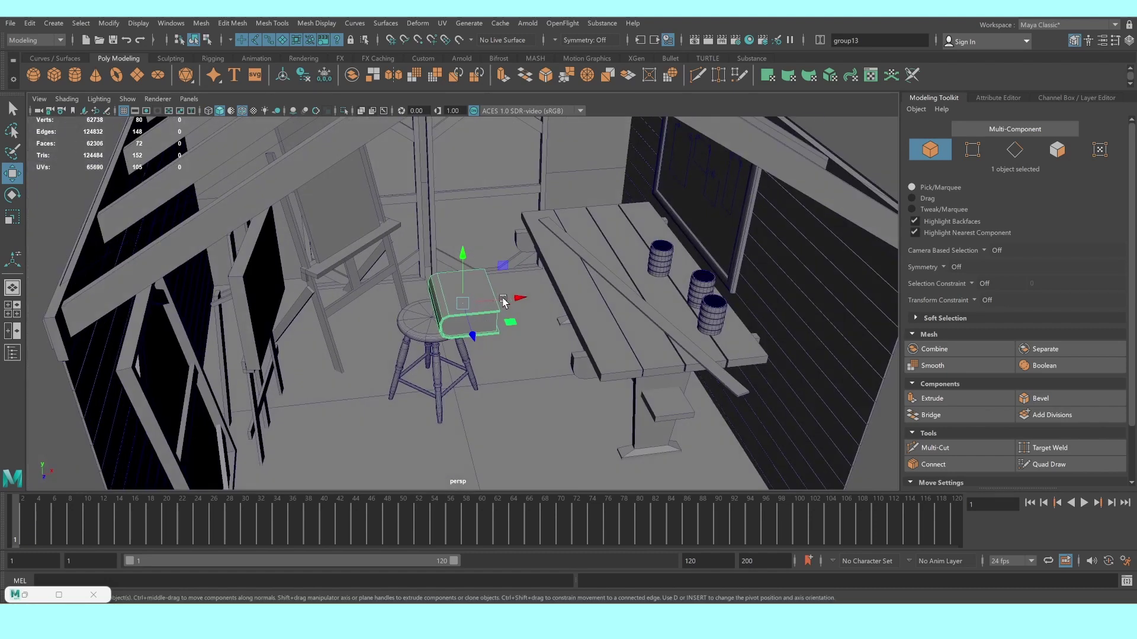
pyautogui.moveTo(577, 292); pyautogui.dragTo(622, 278, button='middle')
pyautogui.press('f')
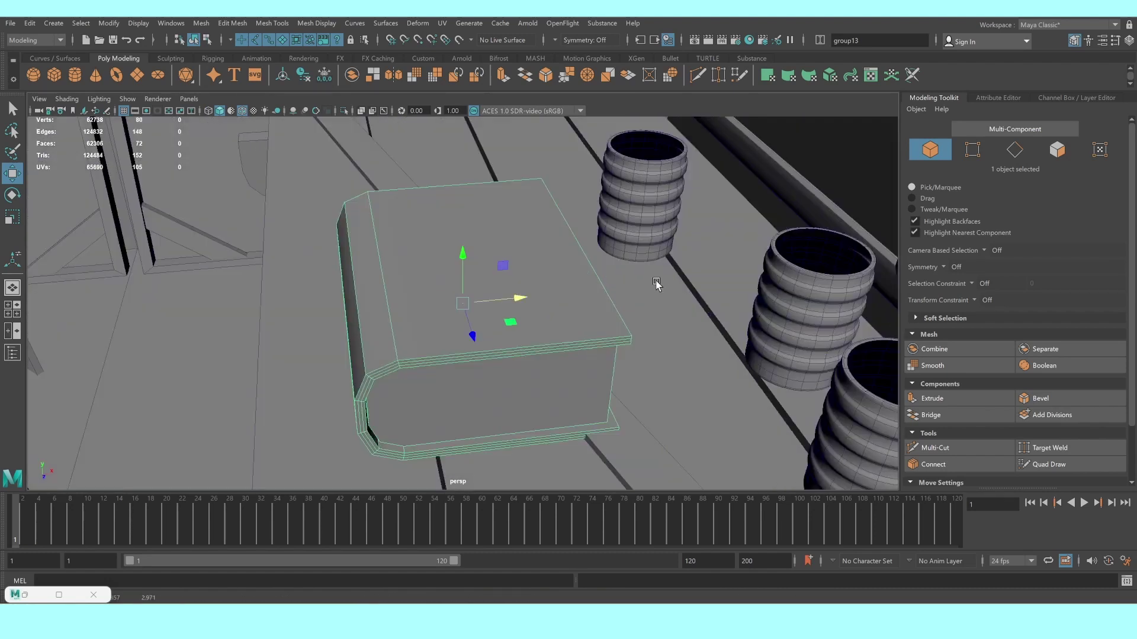
# Scale the book down and settle it on the table surface, back and to the left
pyautogui.click(621, 277)
pyautogui.keyDown('alt'); pyautogui.moveTo(513, 317); pyautogui.dragTo(507, 314); pyautogui.keyUp('alt')
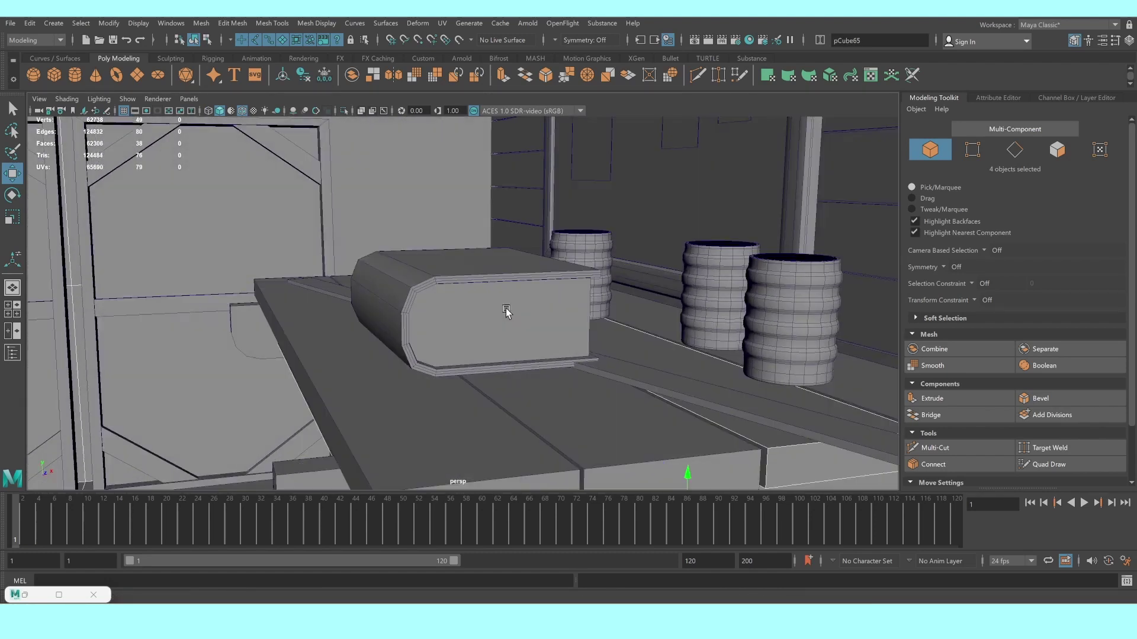
pyautogui.hotkey('ctrl', 'z')
pyautogui.press('r')
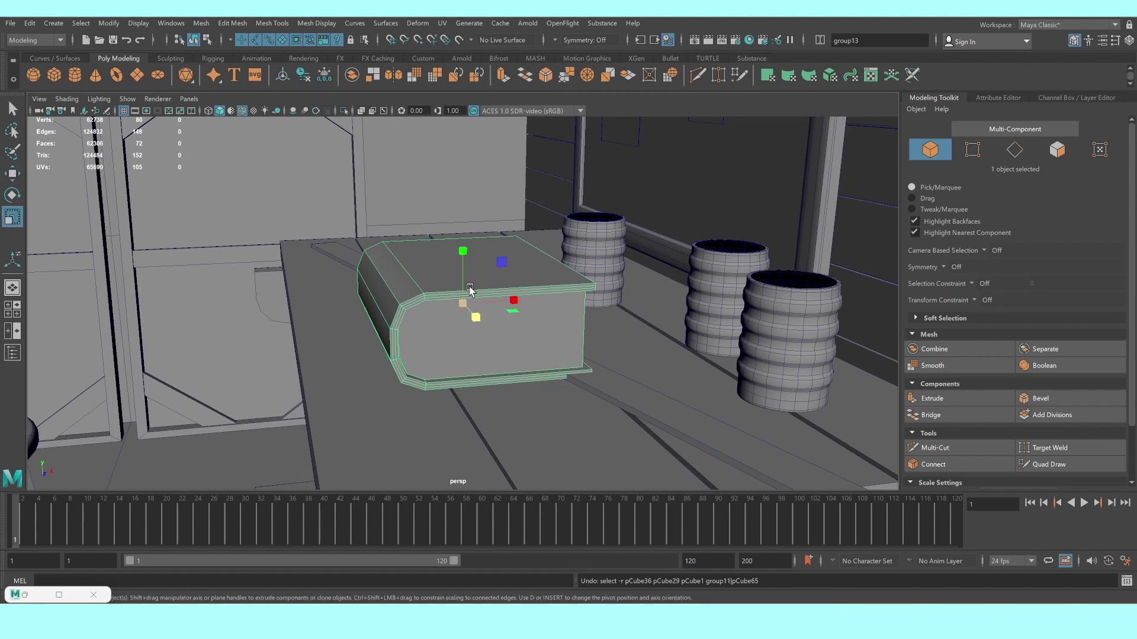
pyautogui.moveTo(464, 304); pyautogui.dragTo(449, 303)
pyautogui.press('w')
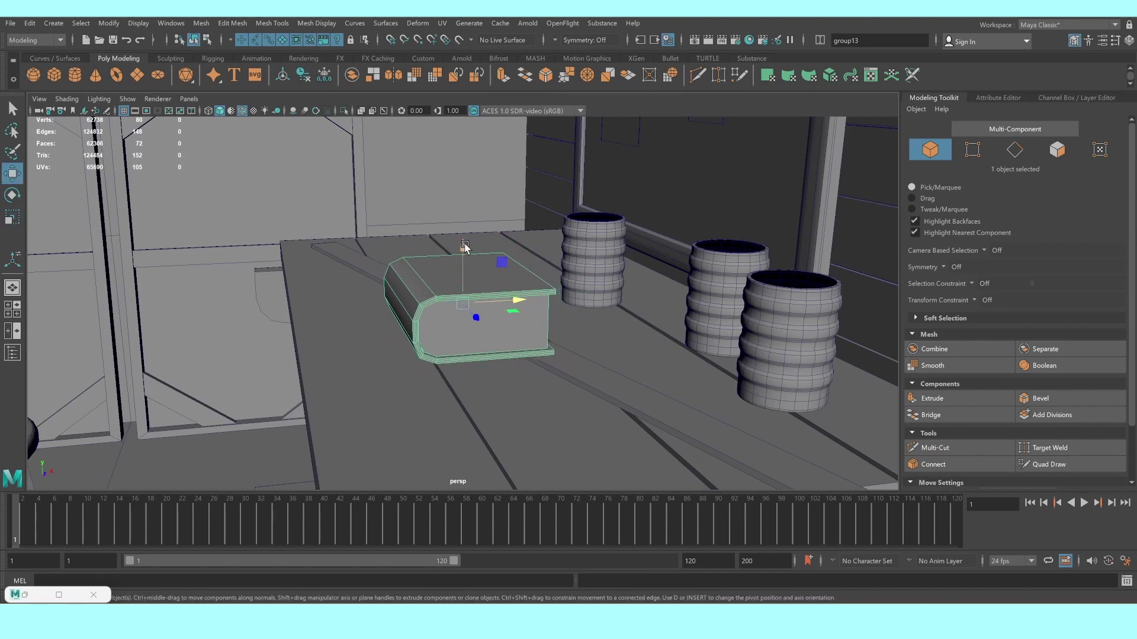
pyautogui.moveTo(465, 245); pyautogui.dragTo(471, 262)
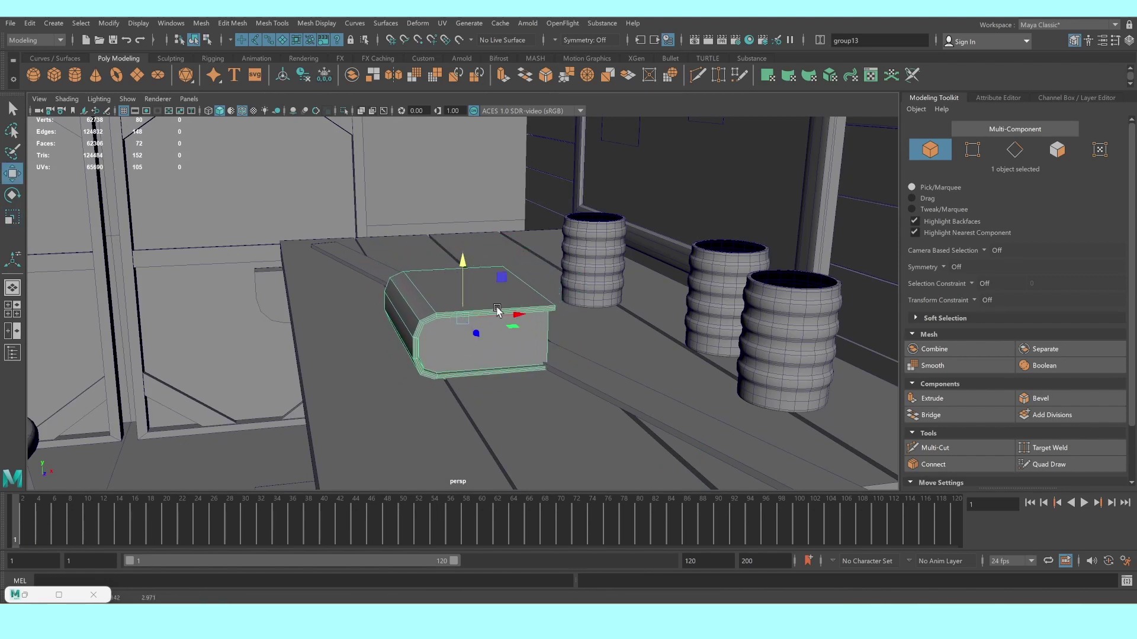
pyautogui.moveTo(461, 317)
pyautogui.mouseDown()
pyautogui.moveTo(421, 213)
pyautogui.moveTo(522, 188)
pyautogui.mouseUp()
# Duplicate the book, make the copy thinner, stack it on the original and rotate it
pyautogui.hotkey('ctrl', 'd')
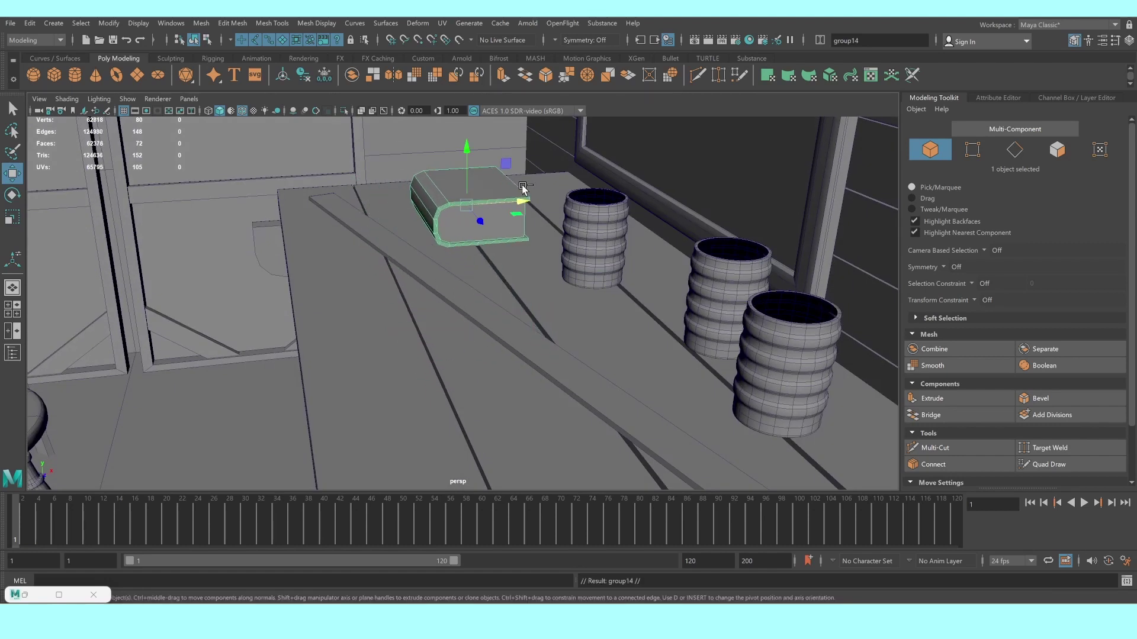
pyautogui.press('r')
pyautogui.moveTo(467, 152)
pyautogui.mouseDown()
pyautogui.moveTo(471, 177)
pyautogui.moveTo(468, 113)
pyautogui.mouseUp()
pyautogui.press('w')
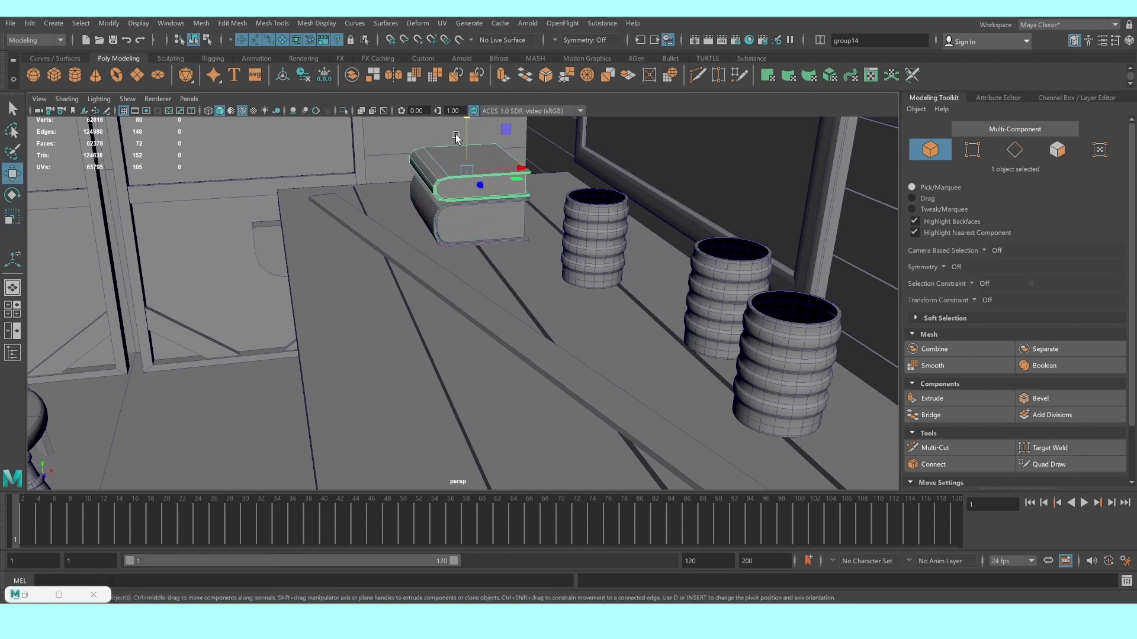
pyautogui.moveTo(515, 171); pyautogui.dragTo(502, 164)
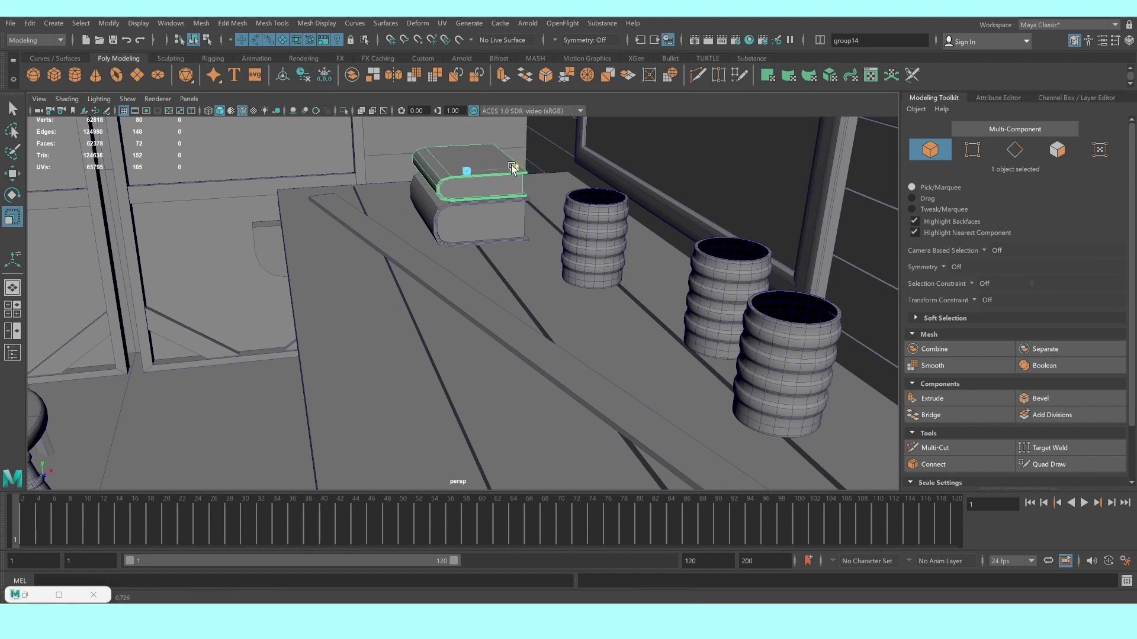
pyautogui.press('f')
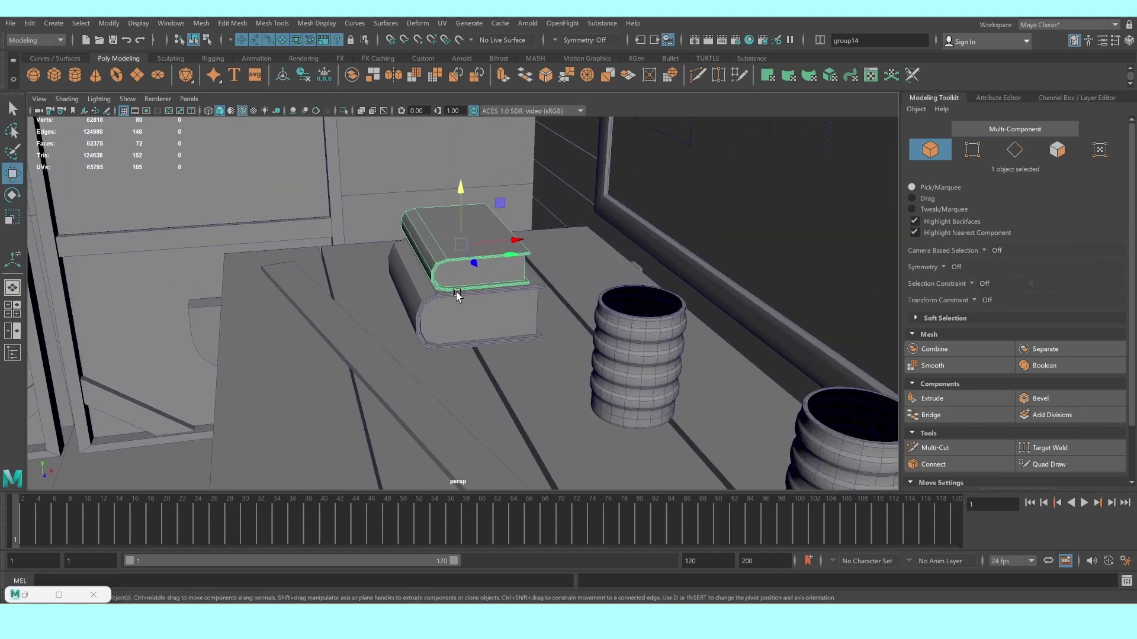
pyautogui.press('e')
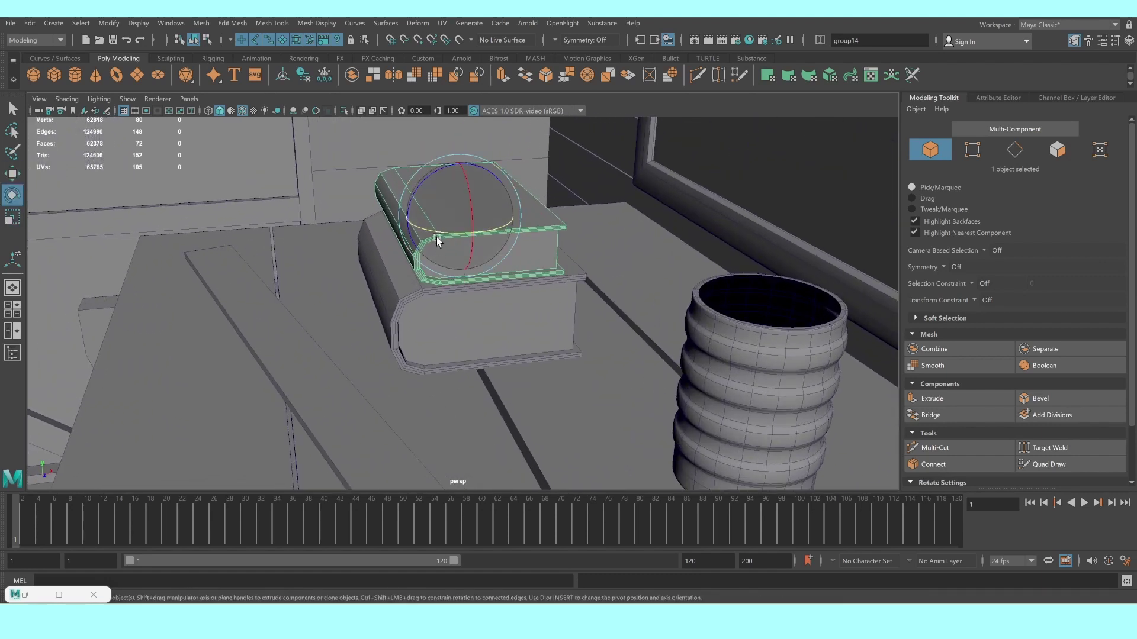
pyautogui.moveTo(441, 233); pyautogui.dragTo(464, 232)
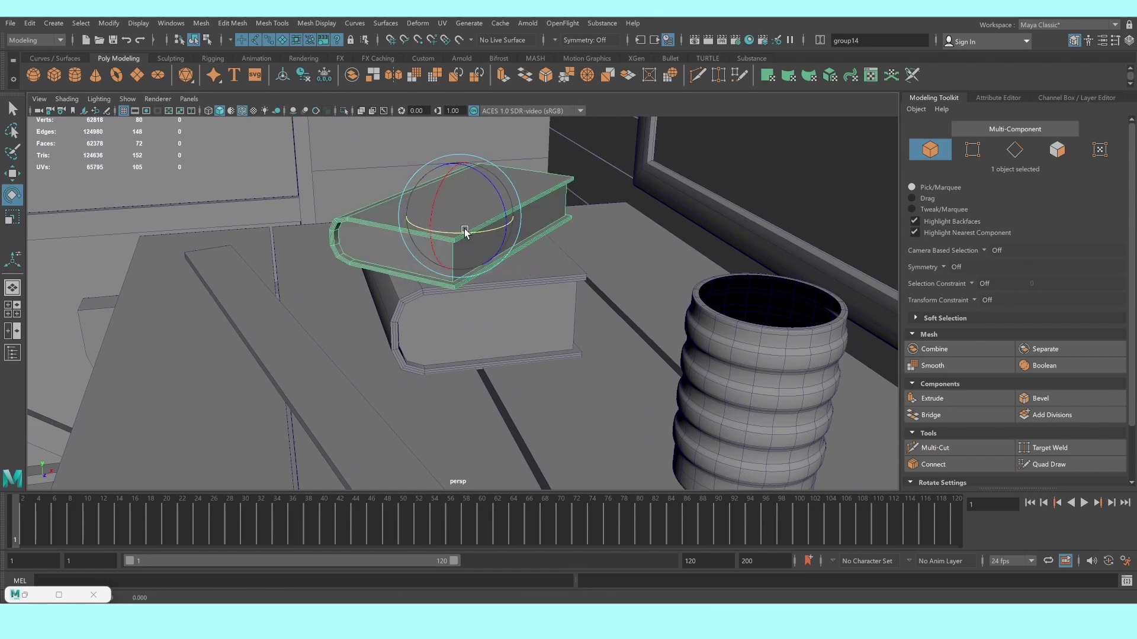
# Duplicate the top book, raise it as a third book and turn it another direction
pyautogui.hotkey('ctrl', 'd')
pyautogui.press('w')
pyautogui.moveTo(460, 177); pyautogui.dragTo(459, 115)
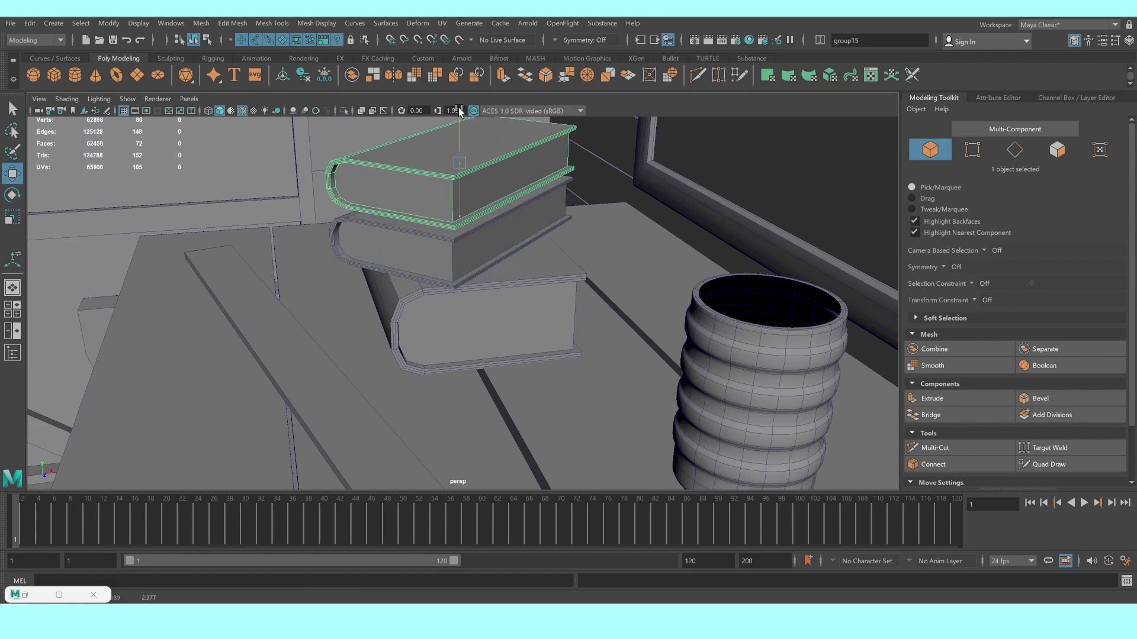
pyautogui.press('e')
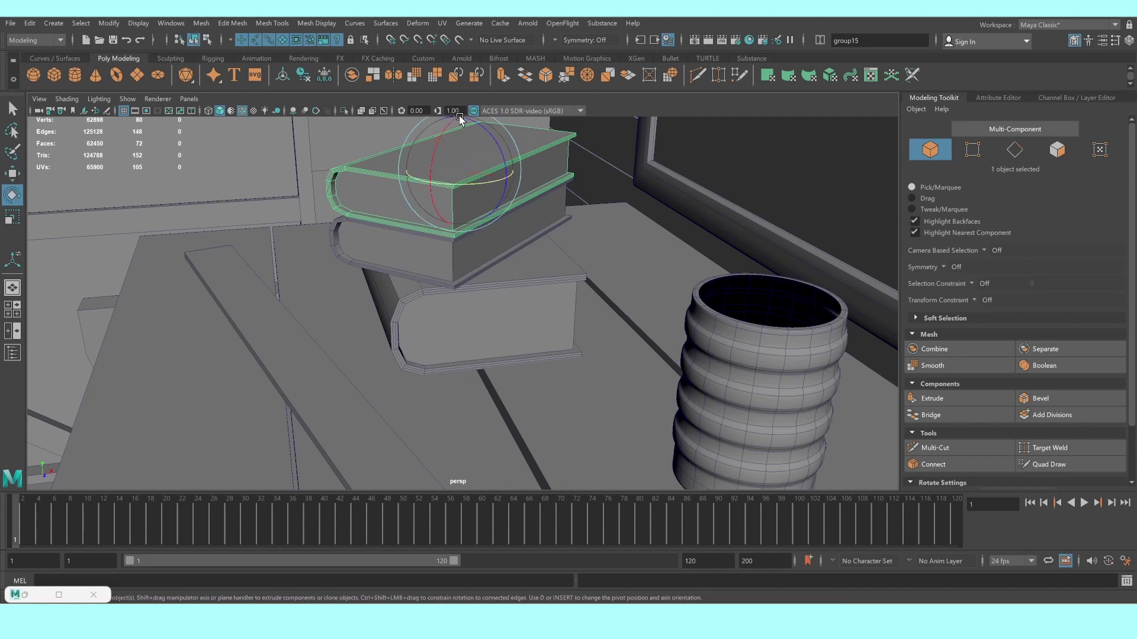
pyautogui.moveTo(418, 179); pyautogui.dragTo(502, 197)
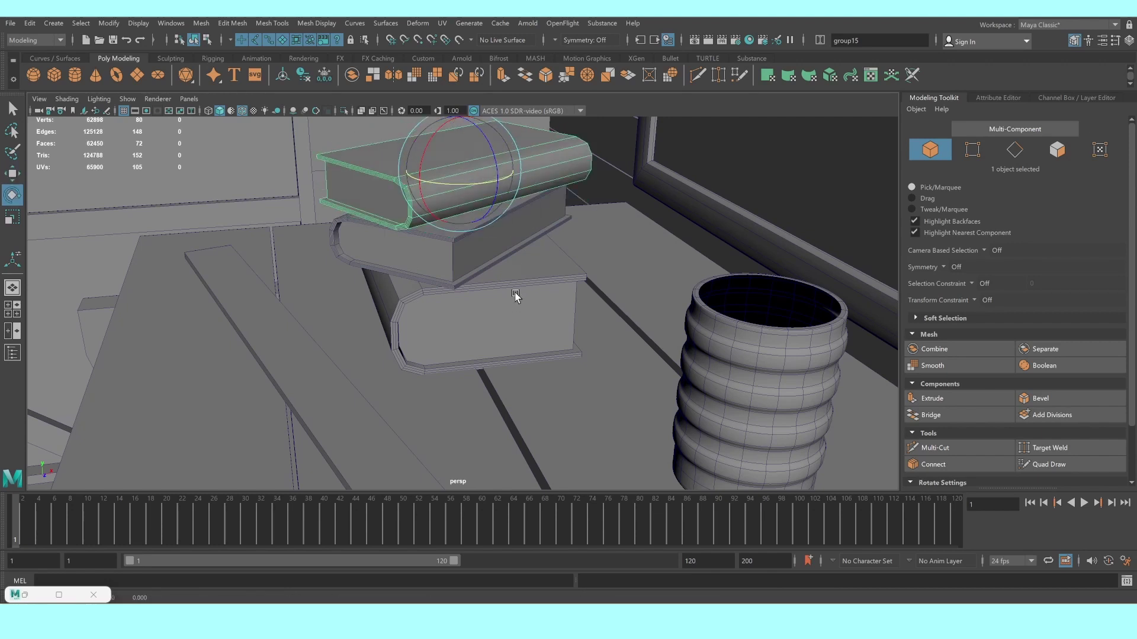
# Lift another book to the top of the stack and lower it onto the pile
pyautogui.click(567, 283)
pyautogui.keyDown('shift'); pyautogui.click(563, 279); pyautogui.keyUp('shift')
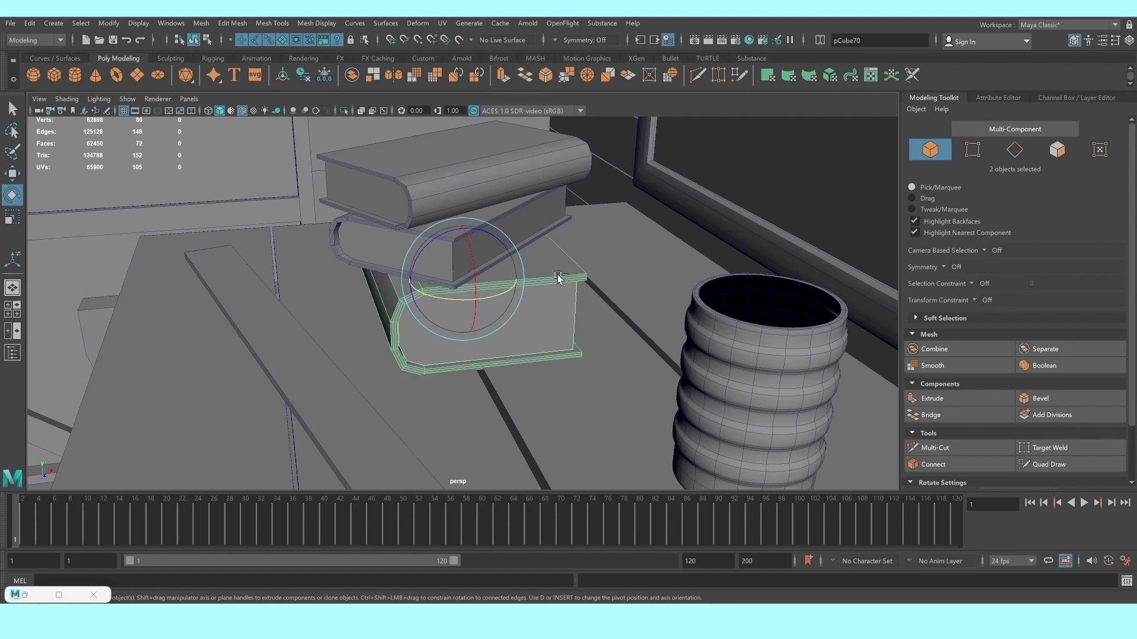
pyautogui.press('w')
pyautogui.moveTo(465, 221); pyautogui.dragTo(443, 35)
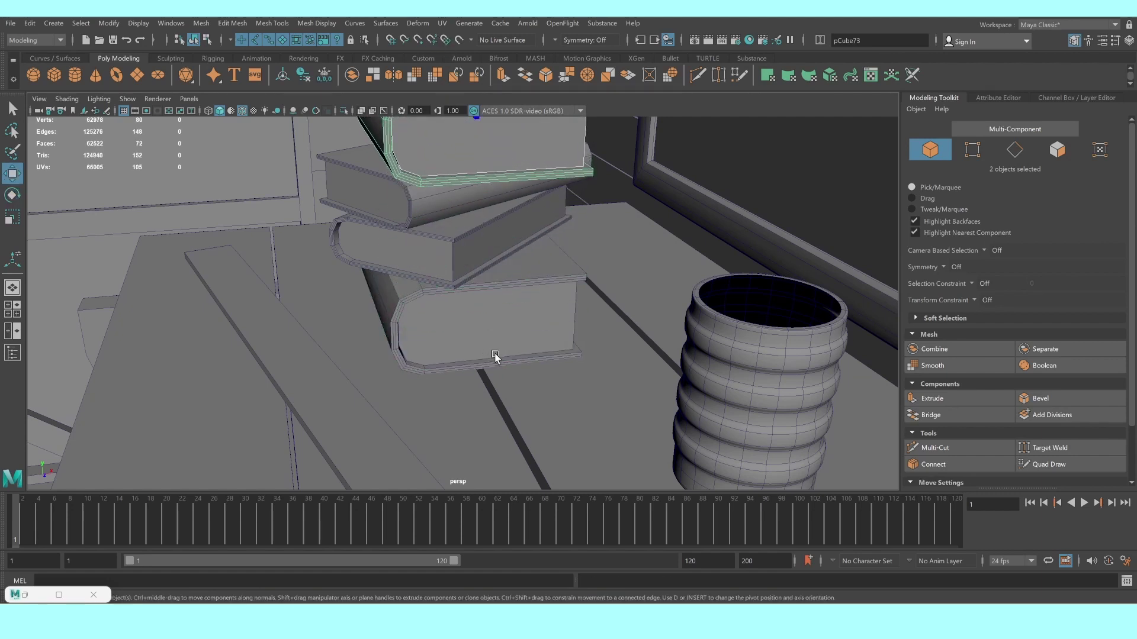
pyautogui.keyDown('alt'); pyautogui.moveTo(495, 355); pyautogui.dragTo(507, 314); pyautogui.keyUp('alt')
pyautogui.moveTo(295, 269); pyautogui.dragTo(299, 272)
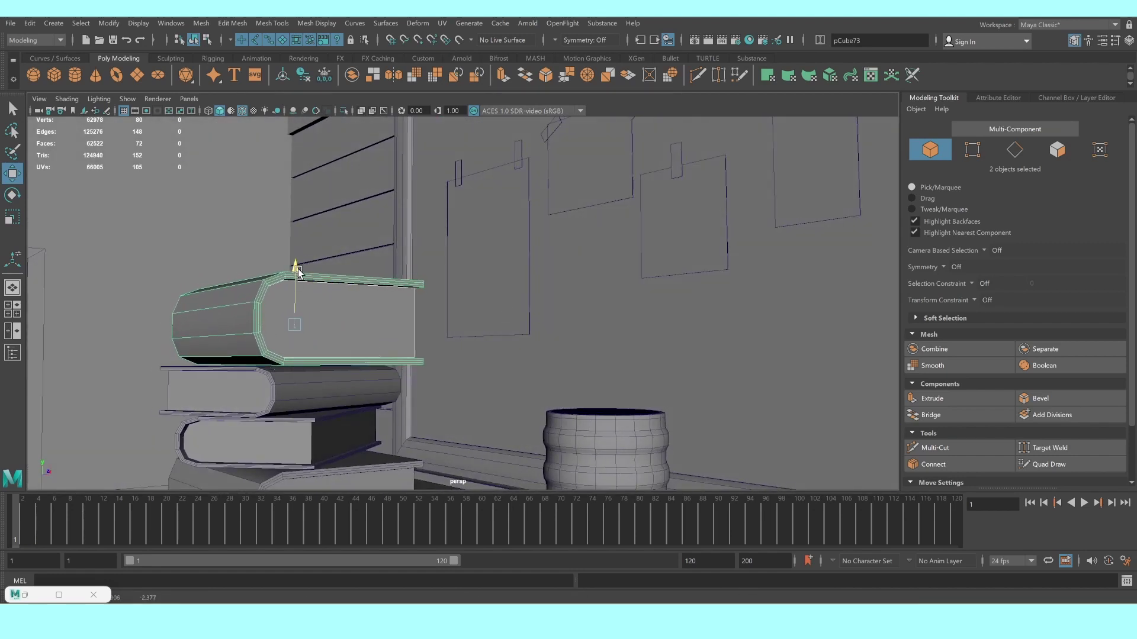
pyautogui.scroll(-2, 554, 363)
pyautogui.scroll(-3, 554, 363)
pyautogui.scroll(-3, 555, 364)
# Create a new polygon cylinder in front of the table with the books
pyautogui.click(710, 350)
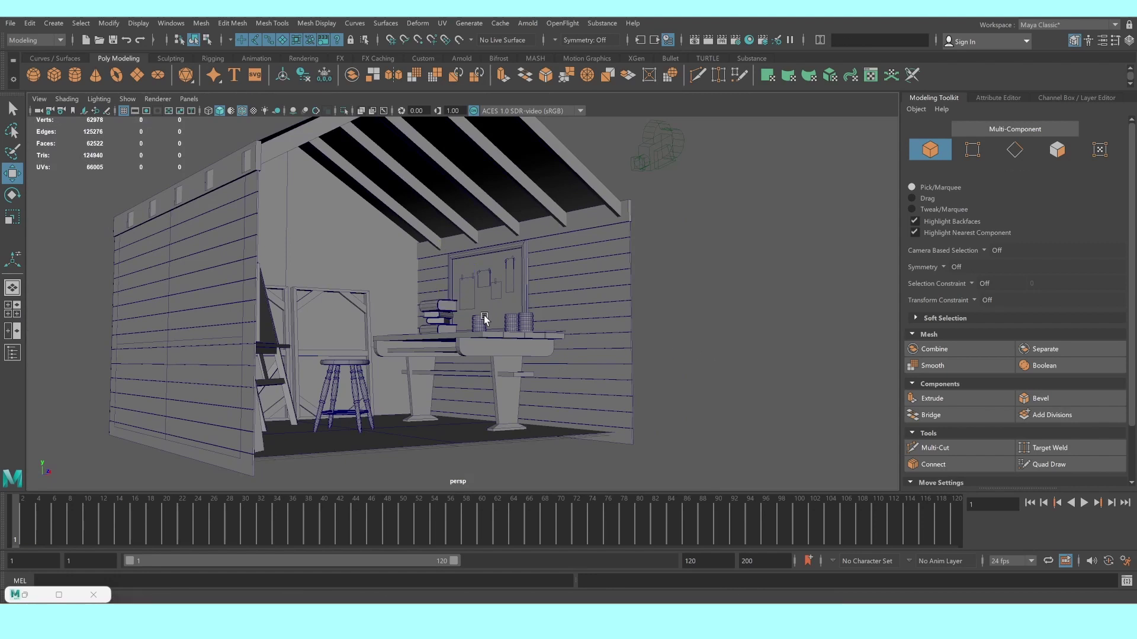
pyautogui.moveTo(479, 317)
pyautogui.keyDown('alt'); pyautogui.mouseDown()
pyautogui.moveTo(470, 325)
pyautogui.moveTo(533, 287)
pyautogui.moveTo(508, 314)
pyautogui.moveTo(500, 307)
pyautogui.moveTo(381, 362)
pyautogui.moveTo(243, 314)
pyautogui.moveTo(225, 296)
pyautogui.mouseUp(); pyautogui.keyUp('alt')
pyautogui.scroll(4, 470, 330)
pyautogui.scroll(3, 467, 336)
pyautogui.click(73, 79)
pyautogui.scroll(-5, 324, 355)
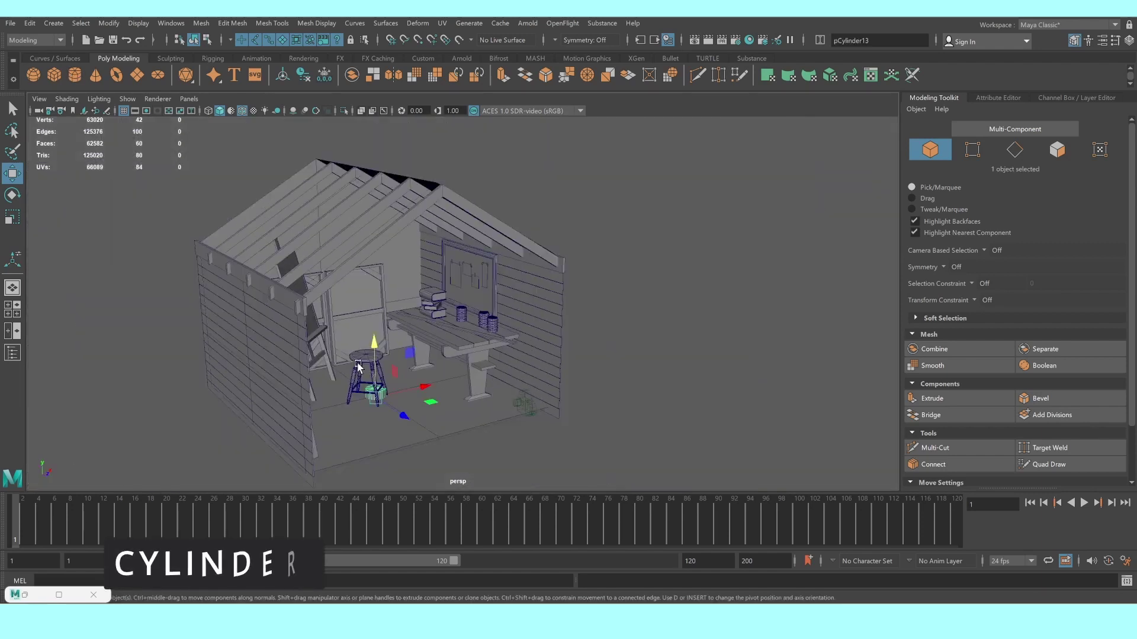
pyautogui.scroll(3, 601, 445)
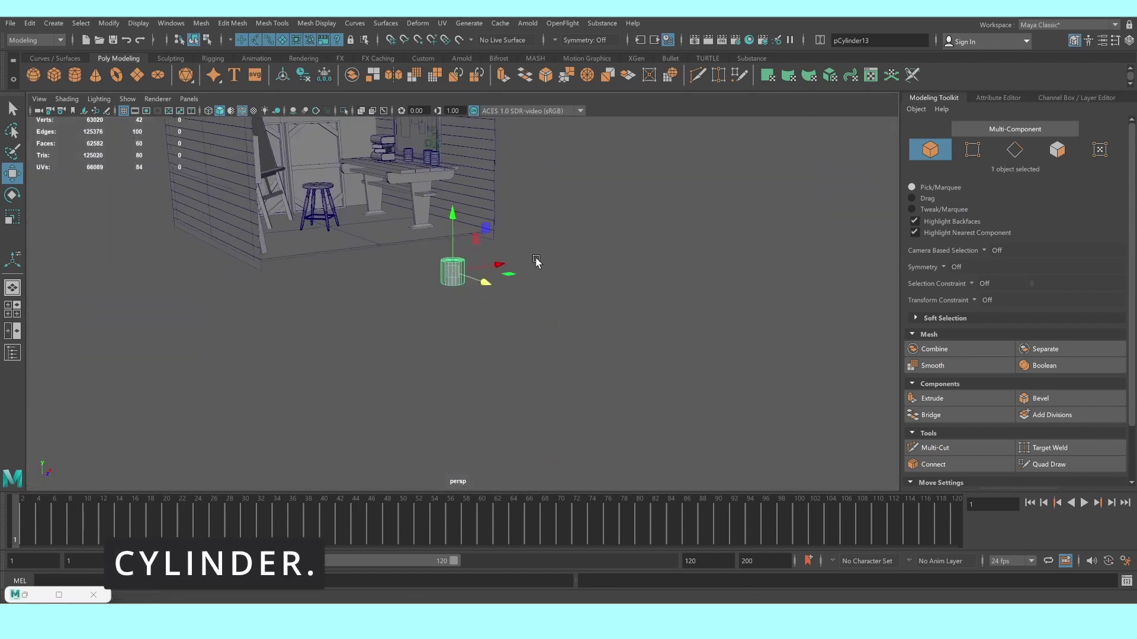
pyautogui.scroll(3, 533, 266)
pyautogui.scroll(3, 521, 296)
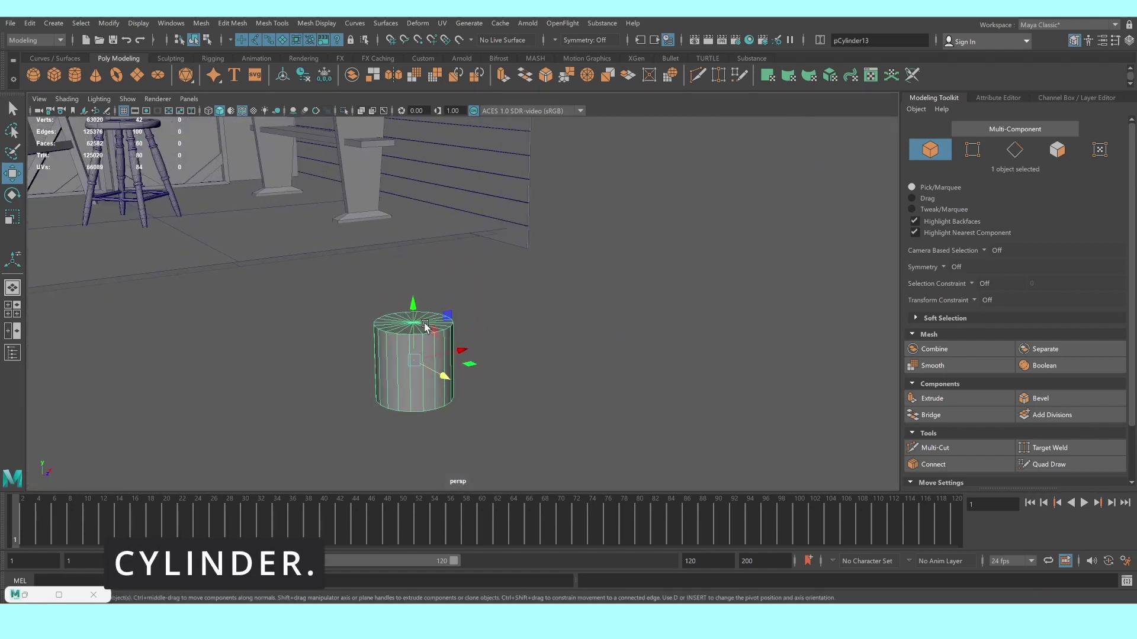
pyautogui.moveTo(425, 325)
pyautogui.keyDown('alt'); pyautogui.mouseDown()
pyautogui.moveTo(381, 223)
pyautogui.moveTo(325, 216)
pyautogui.moveTo(563, 338)
pyautogui.mouseUp(); pyautogui.keyUp('alt')
# Pull the cylinder's bottom vertex ring down and shrink it into a tapered leg, then select its top faces
pyautogui.press('F10')
pyautogui.press('F9')
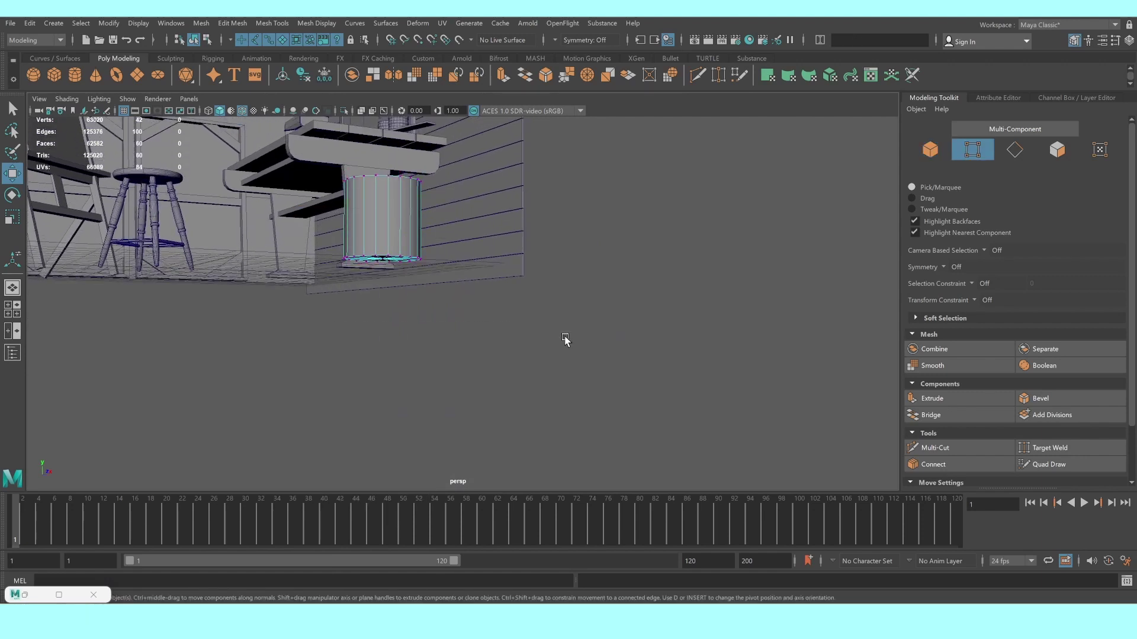
pyautogui.moveTo(383, 208); pyautogui.dragTo(410, 419)
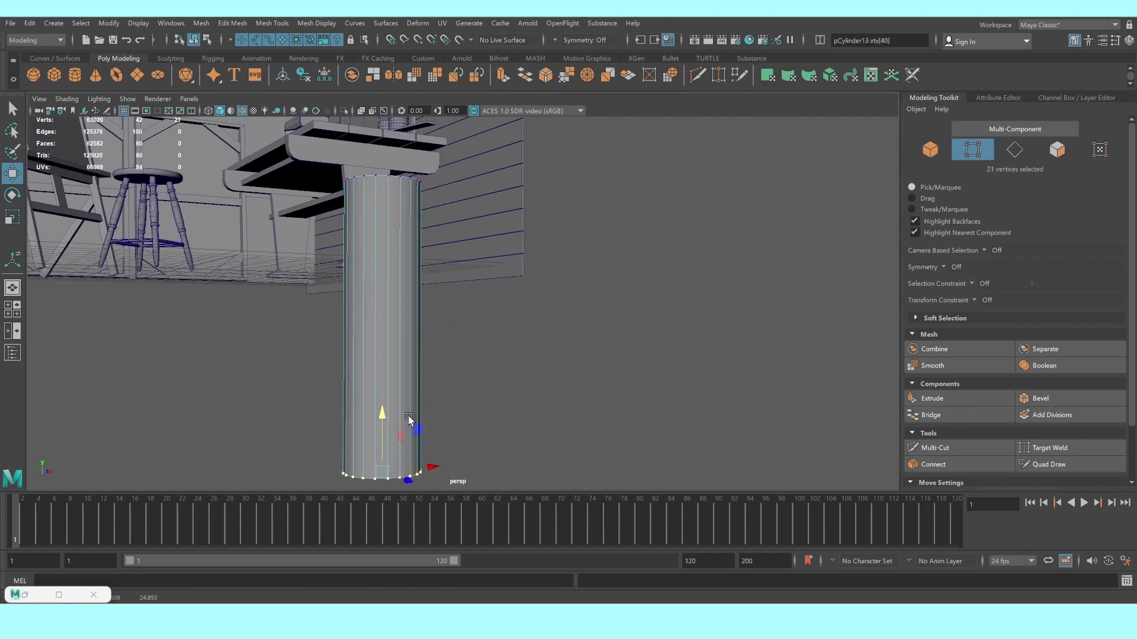
pyautogui.press('r')
pyautogui.moveTo(382, 472)
pyautogui.mouseDown()
pyautogui.moveTo(343, 460)
pyautogui.moveTo(429, 345)
pyautogui.moveTo(422, 318)
pyautogui.mouseUp()
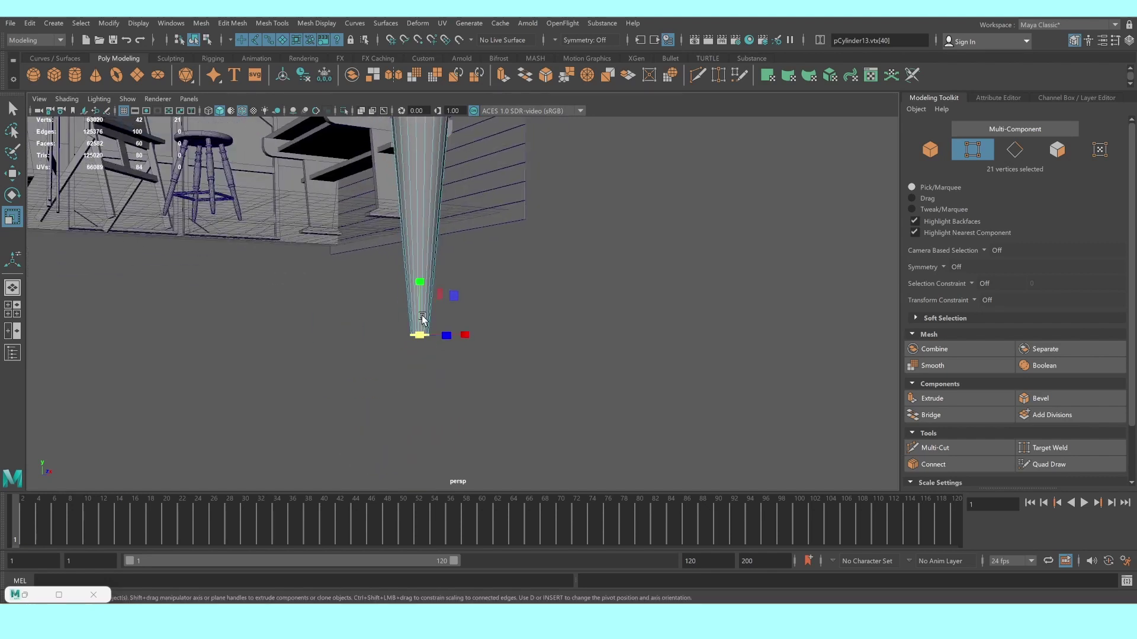
pyautogui.keyDown('alt'); pyautogui.moveTo(414, 234); pyautogui.dragTo(424, 381); pyautogui.keyUp('alt')
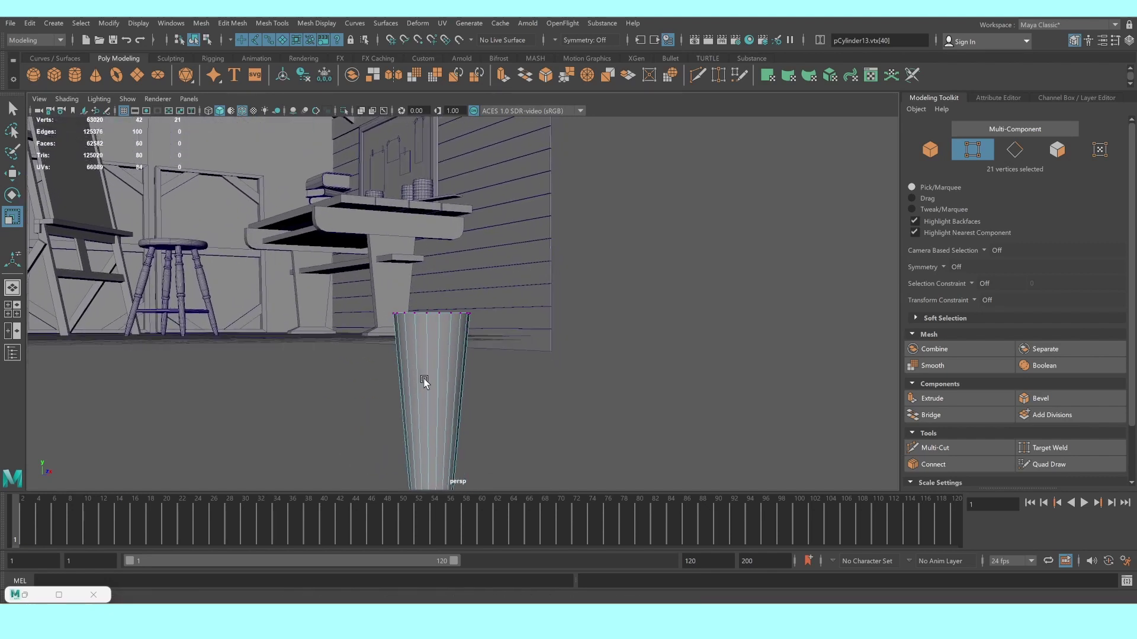
pyautogui.moveTo(417, 311)
pyautogui.mouseDown(button='right')
pyautogui.moveTo(425, 342)
pyautogui.moveTo(477, 290)
pyautogui.moveTo(435, 333)
pyautogui.mouseUp(button='right')
pyautogui.moveTo(526, 338); pyautogui.dragTo(343, 348)
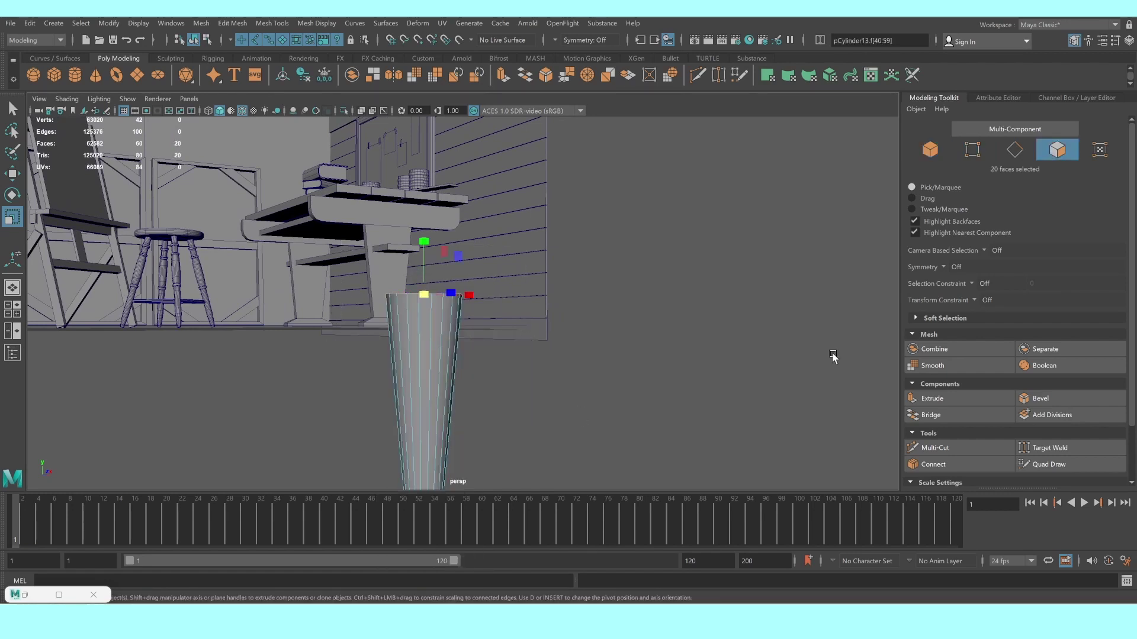
# Extrude the top faces upward and insert an edge loop around the upper cone
pyautogui.click(941, 405)
pyautogui.moveTo(426, 249); pyautogui.dragTo(428, 201)
pyautogui.click(934, 448)
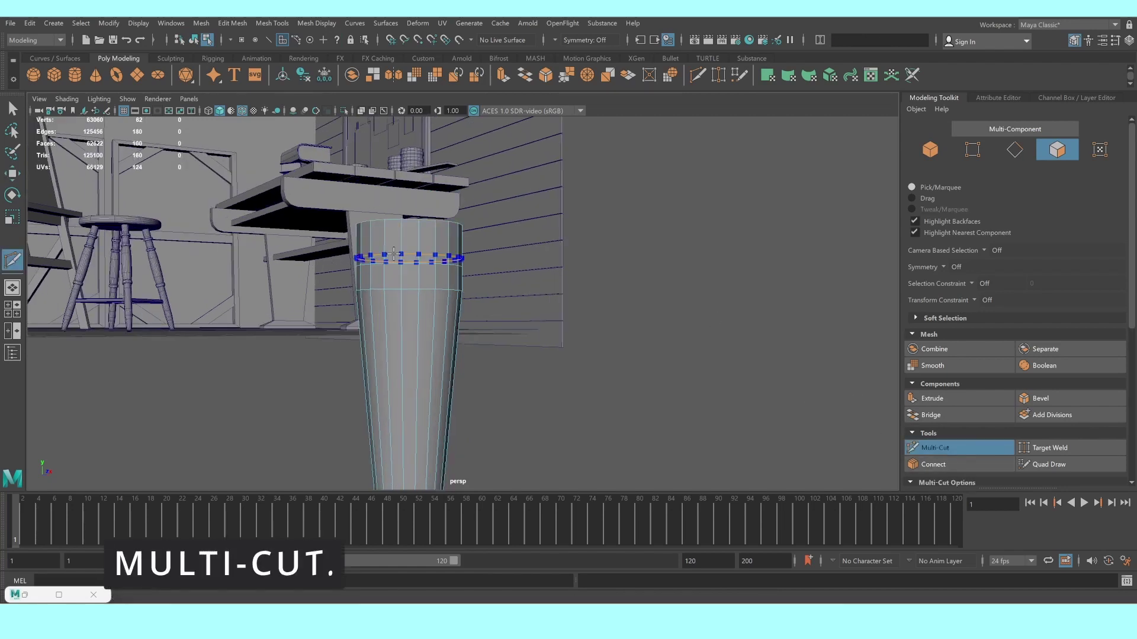
pyautogui.keyDown('ctrl'); pyautogui.click(394, 256); pyautogui.keyUp('ctrl')
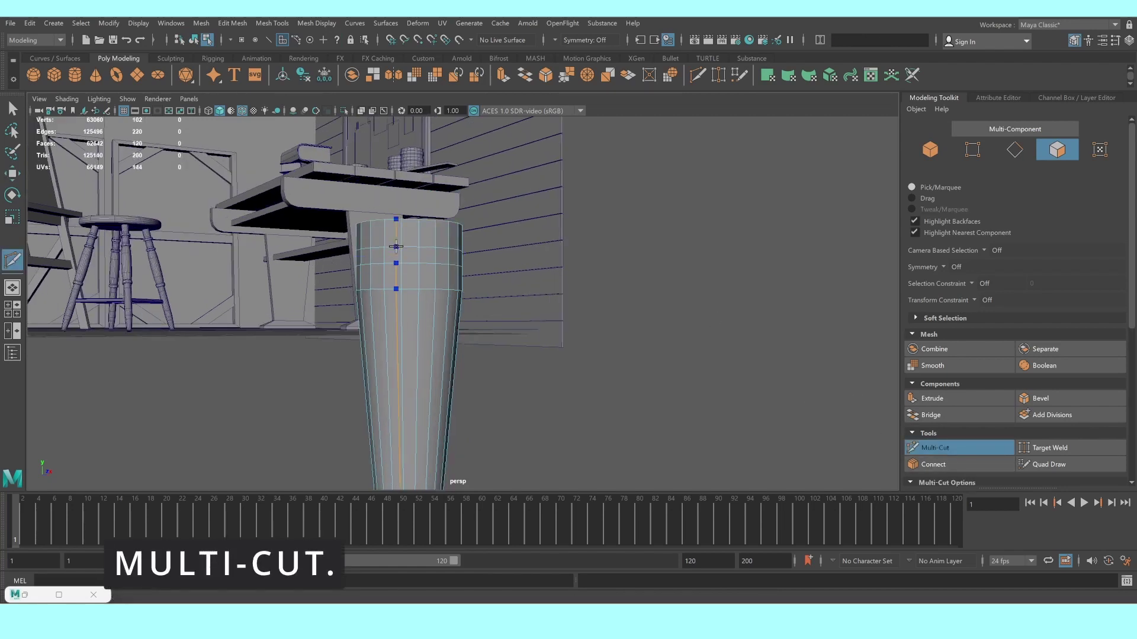
pyautogui.press('q')
# Widen the new face loop and extrude it outward into a collar ring
pyautogui.moveTo(439, 256); pyautogui.dragTo(426, 254, button='right')
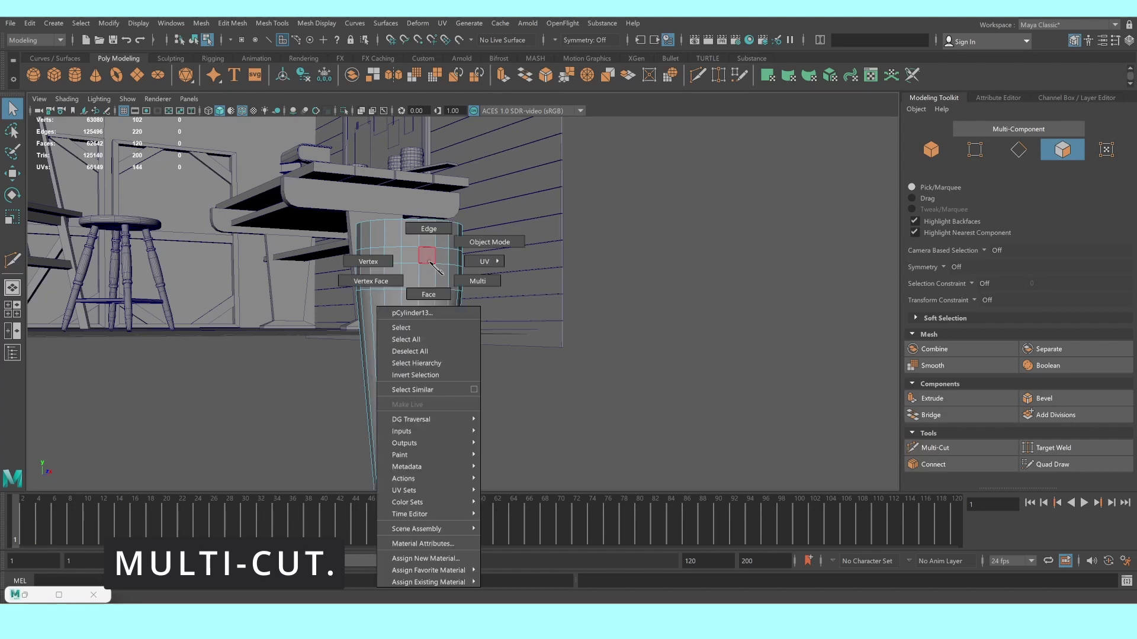
pyautogui.click(418, 256)
pyautogui.keyDown('shift'); pyautogui.doubleClick(415, 255); pyautogui.keyUp('shift')
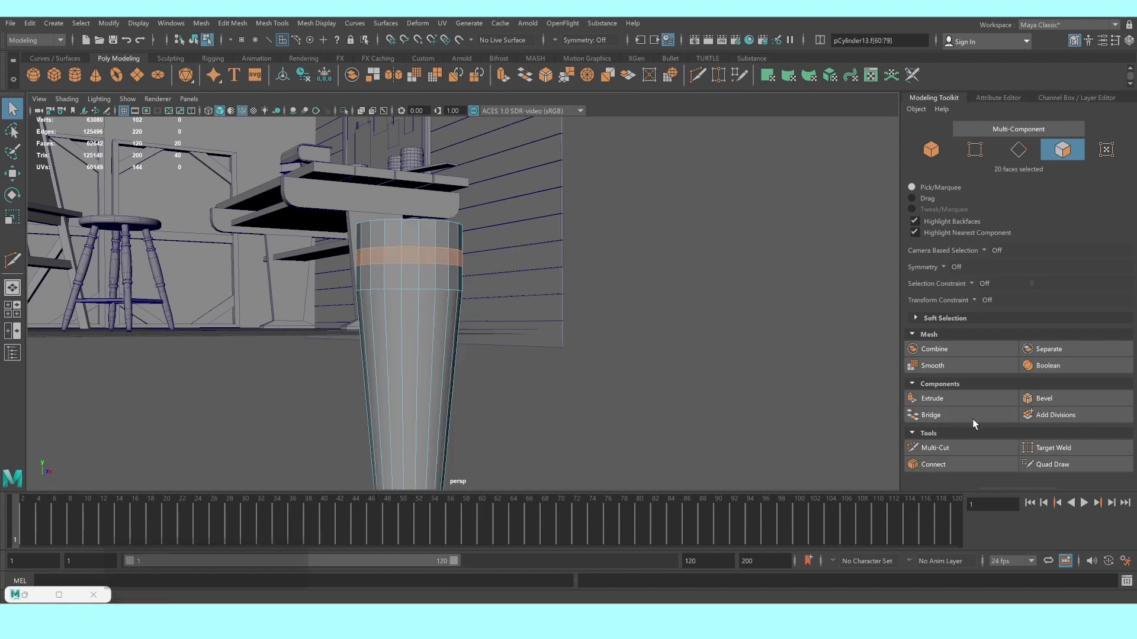
pyautogui.click(972, 399)
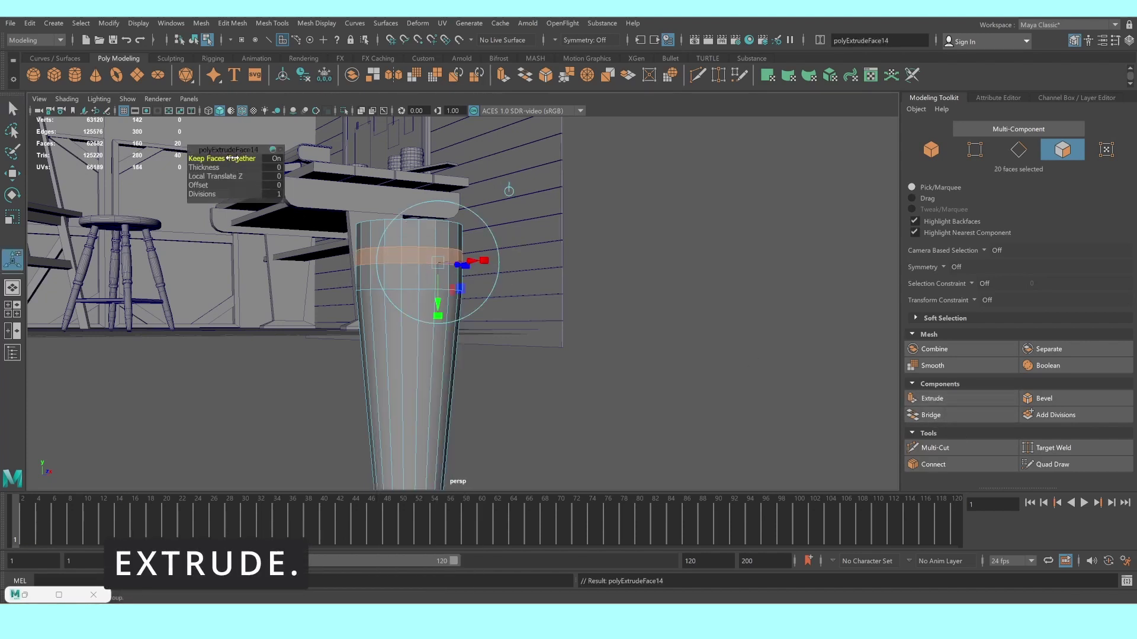
pyautogui.hotkey('ctrl', 'z')
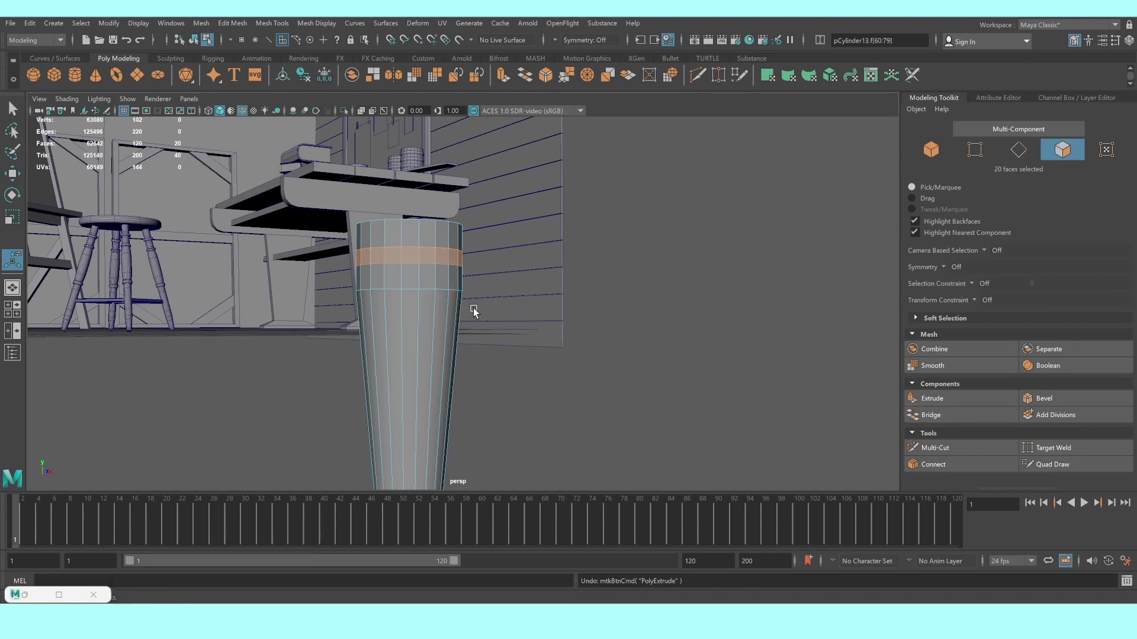
pyautogui.press('r')
pyautogui.moveTo(412, 259); pyautogui.dragTo(424, 264)
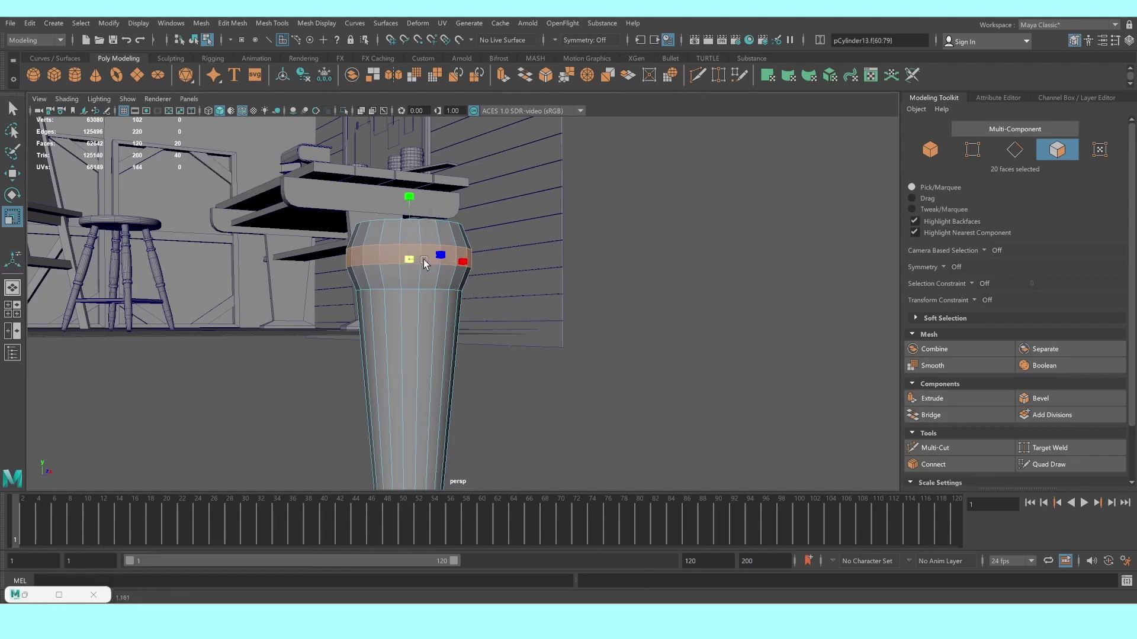
pyautogui.click(931, 399)
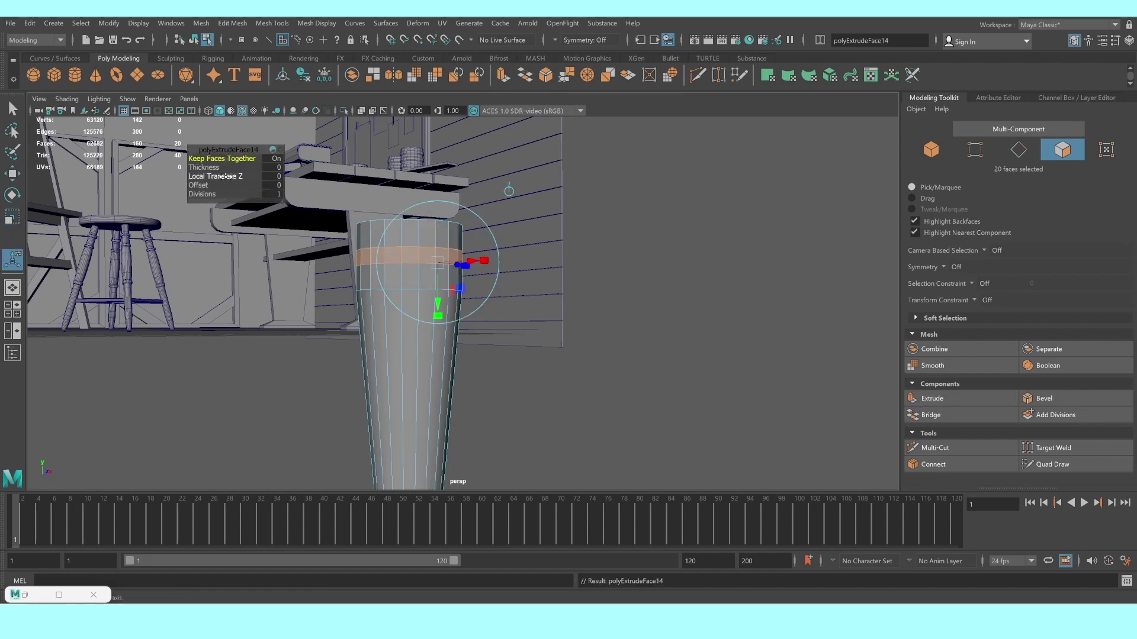
pyautogui.moveTo(211, 168); pyautogui.dragTo(220, 169)
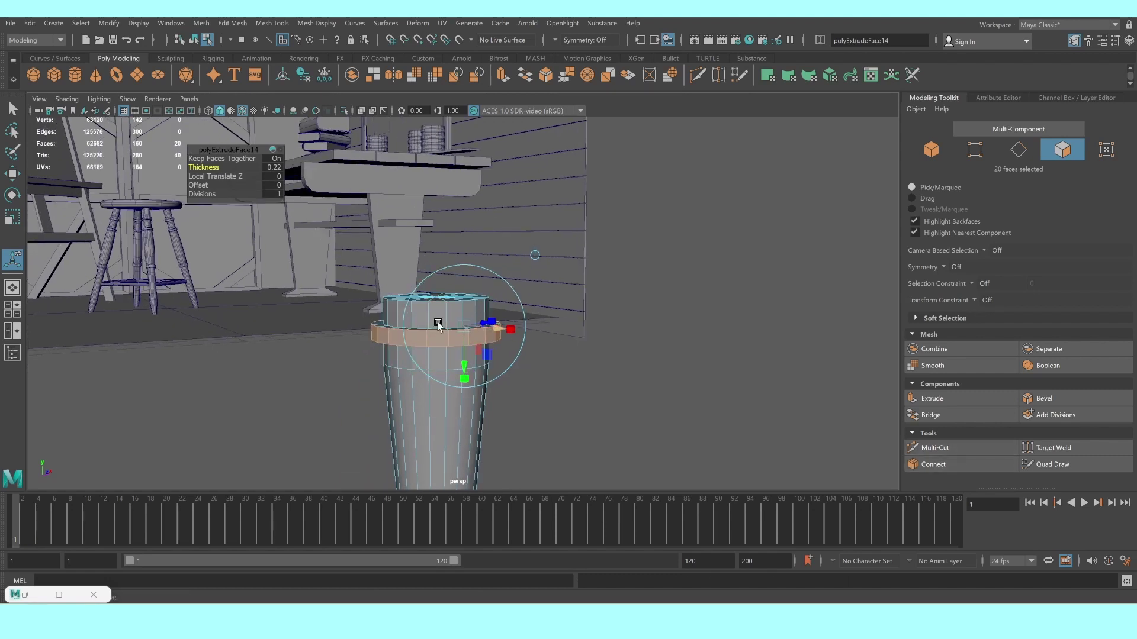
pyautogui.moveTo(436, 325); pyautogui.dragTo(360, 271, button='right')
pyautogui.press('q')
# Delete the top cap faces to leave the cone open at the top
pyautogui.keyDown('shift'); pyautogui.moveTo(503, 305); pyautogui.dragTo(525, 302); pyautogui.keyUp('shift')
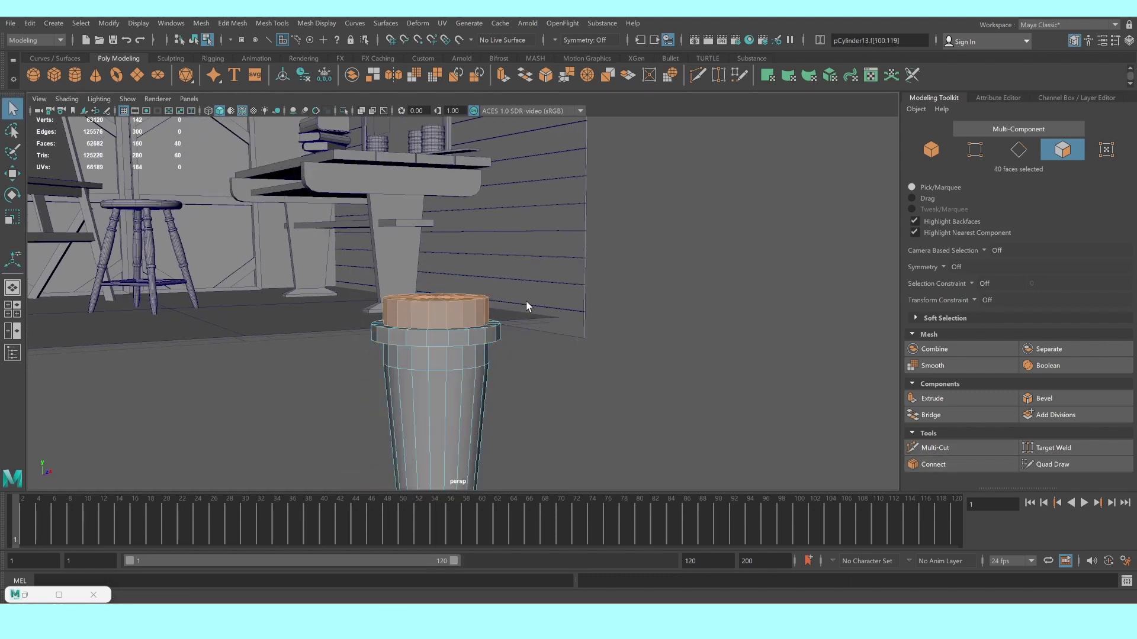
pyautogui.moveTo(347, 326)
pyautogui.keyDown('ctrl'); pyautogui.mouseDown()
pyautogui.moveTo(662, 396)
pyautogui.moveTo(460, 354)
pyautogui.mouseUp(); pyautogui.keyUp('ctrl')
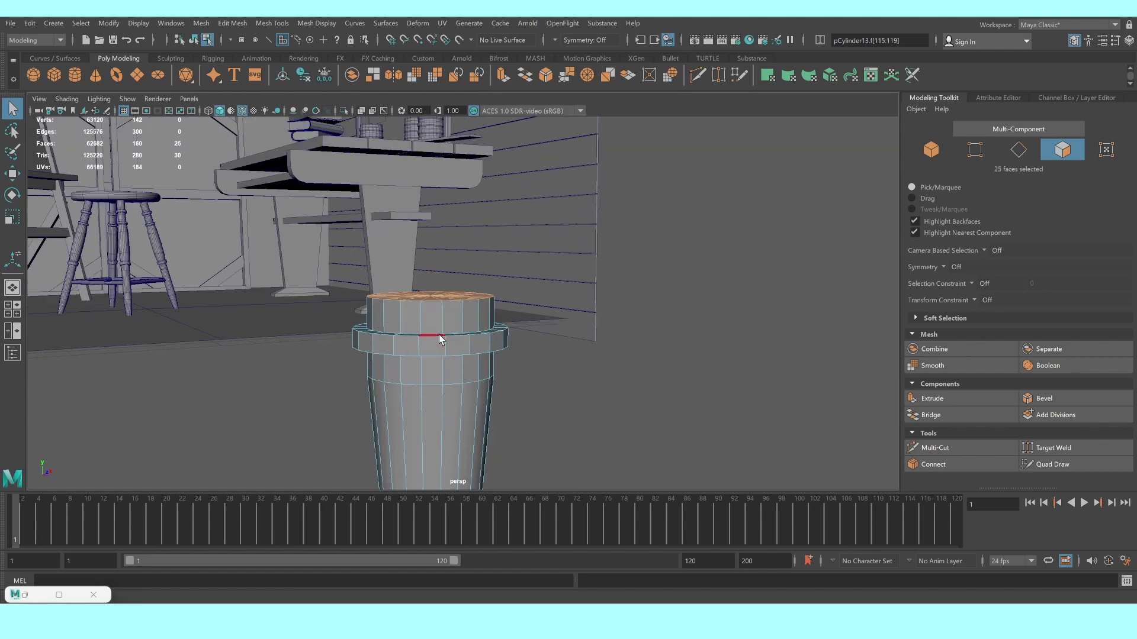
pyautogui.press('4')
pyautogui.keyDown('ctrl'); pyautogui.moveTo(539, 342); pyautogui.dragTo(535, 341); pyautogui.keyUp('ctrl')
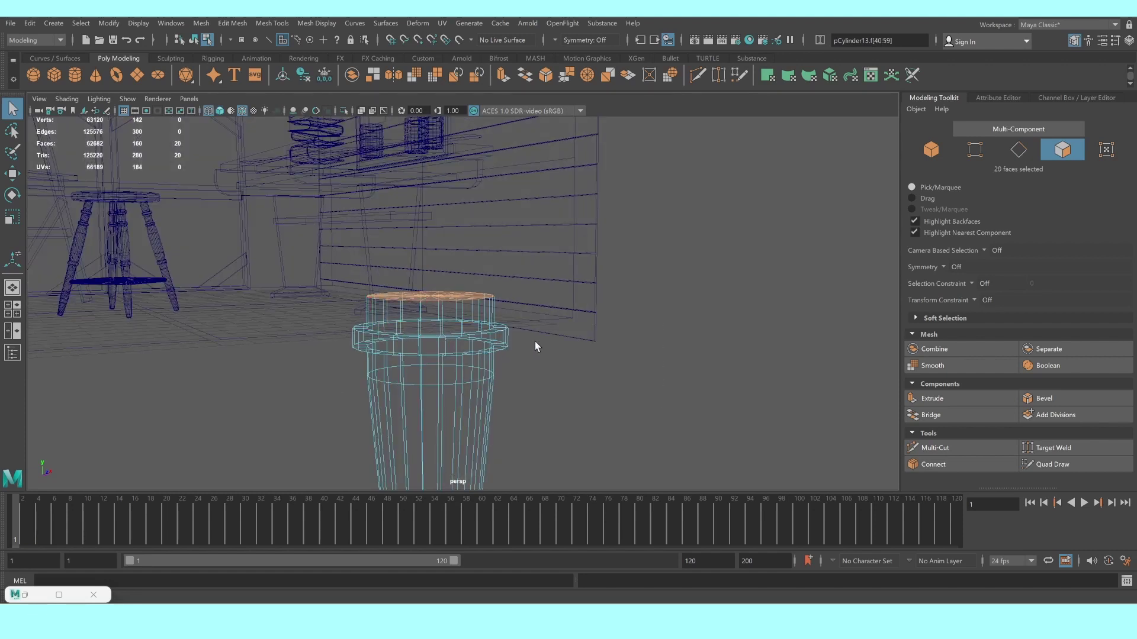
pyautogui.press('Delete')
pyautogui.press('5')
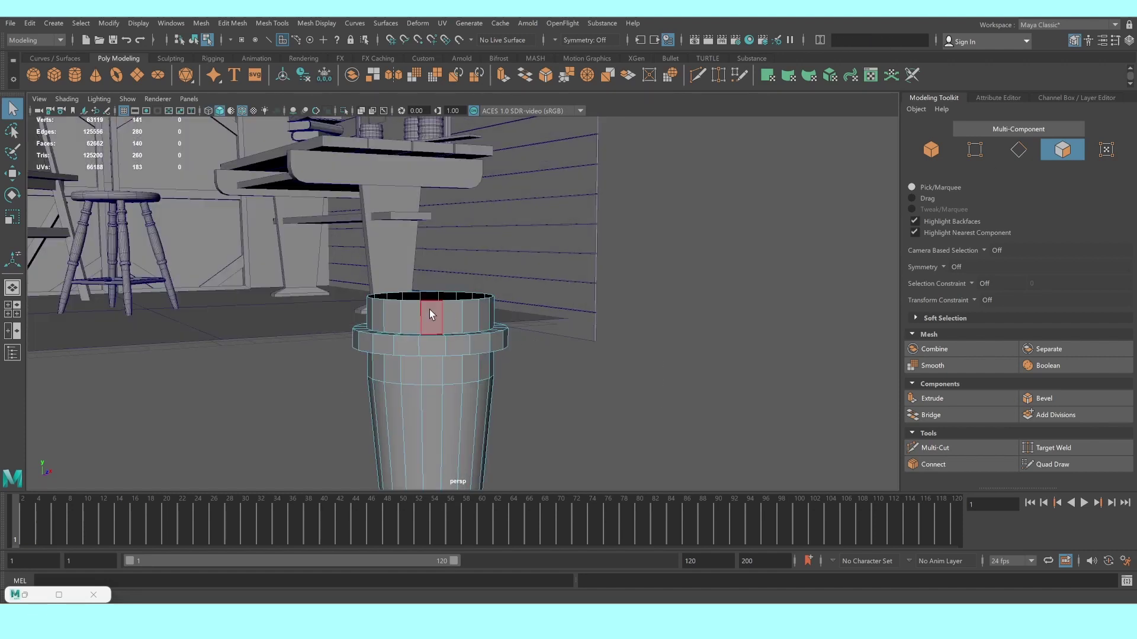
pyautogui.press('3')
pyautogui.moveTo(428, 315); pyautogui.dragTo(485, 302, button='right')
pyautogui.keyDown('alt'); pyautogui.moveTo(711, 399); pyautogui.dragTo(620, 393, button='right'); pyautogui.keyUp('alt')
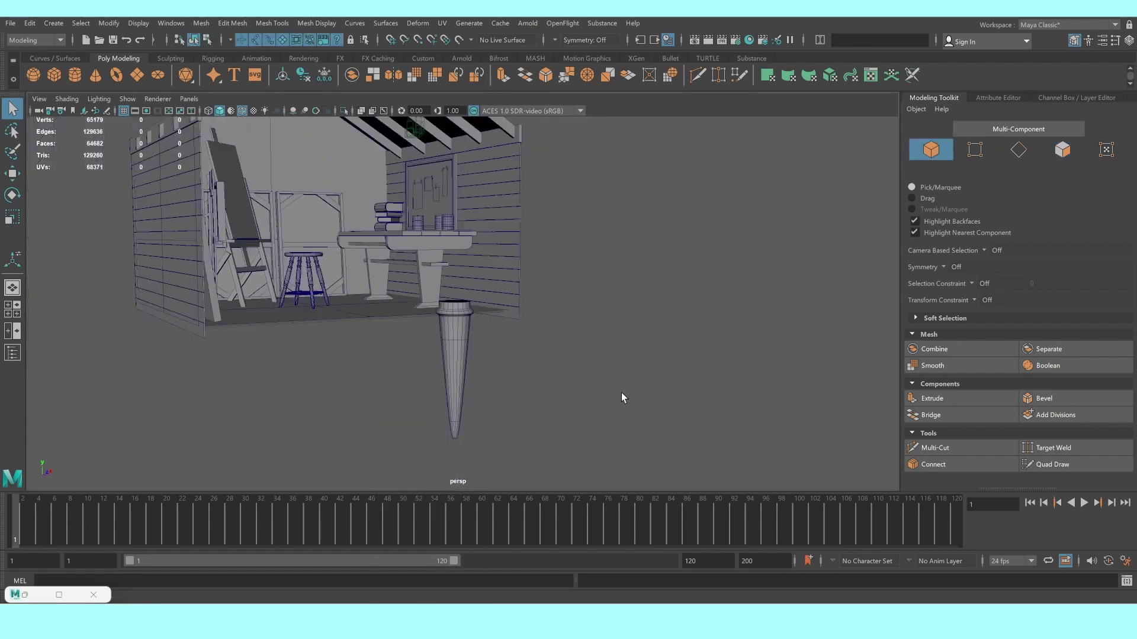
# Scale the whole cone down to about 0.175 of its size
pyautogui.click(459, 362)
pyautogui.keyDown('alt'); pyautogui.moveTo(460, 364); pyautogui.dragTo(662, 414, button='right'); pyautogui.keyUp('alt')
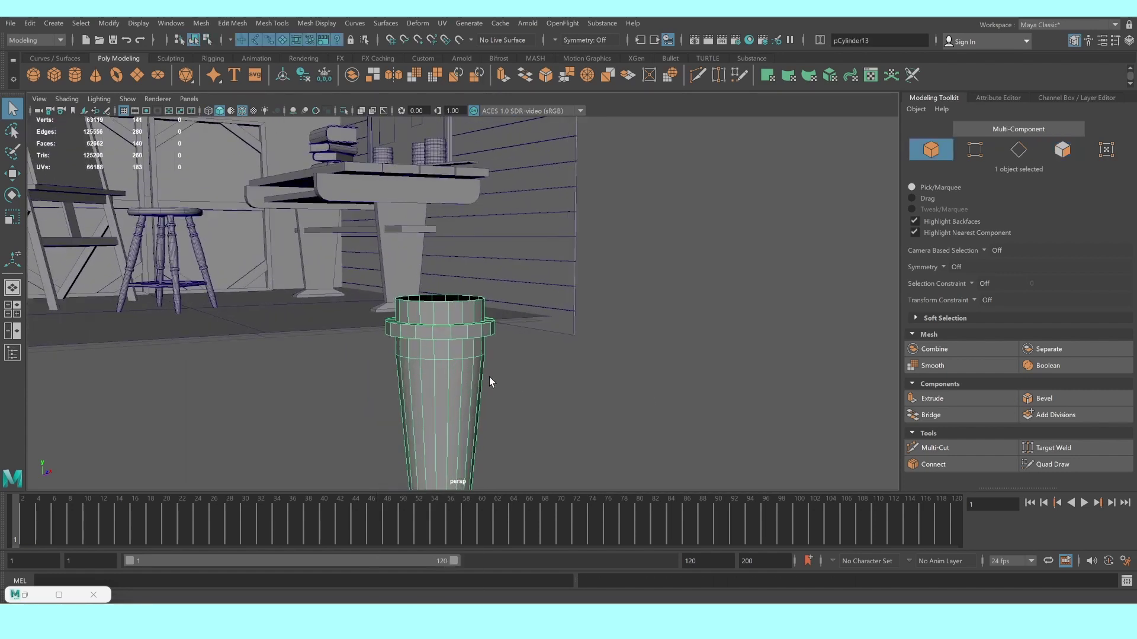
pyautogui.click(517, 379)
pyautogui.keyDown('alt'); pyautogui.moveTo(563, 392); pyautogui.dragTo(389, 375); pyautogui.keyUp('alt')
pyautogui.moveTo(388, 375)
pyautogui.keyDown('alt'); pyautogui.mouseDown(button='right')
pyautogui.moveTo(456, 353)
pyautogui.moveTo(453, 382)
pyautogui.mouseUp(button='right'); pyautogui.keyUp('alt')
pyautogui.click(456, 352)
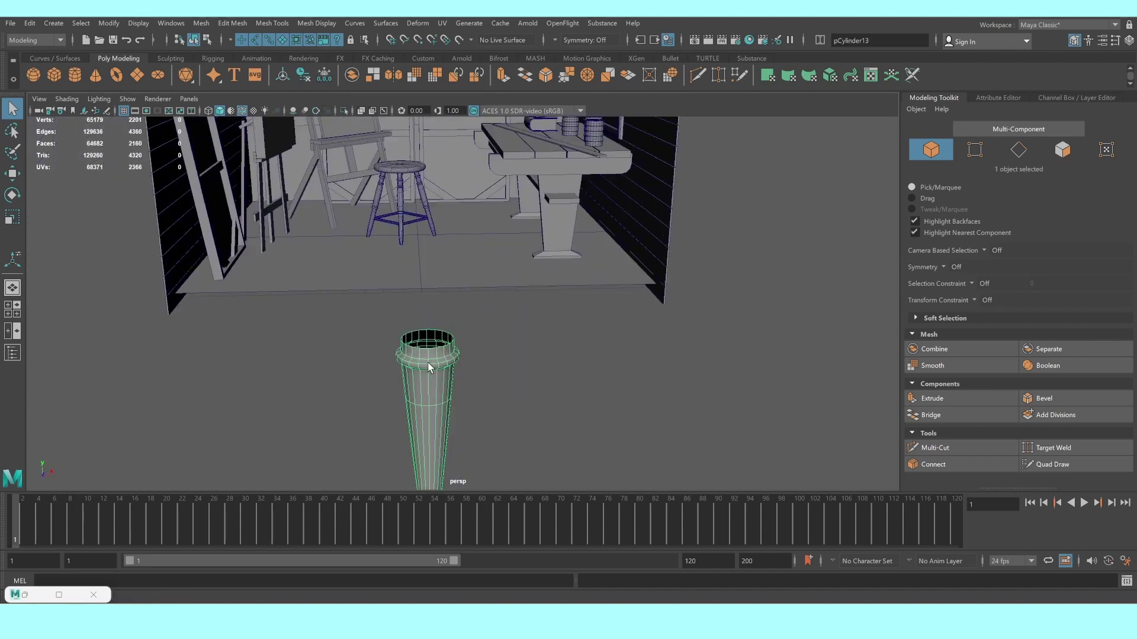
pyautogui.press('r')
pyautogui.moveTo(420, 407); pyautogui.dragTo(269, 399)
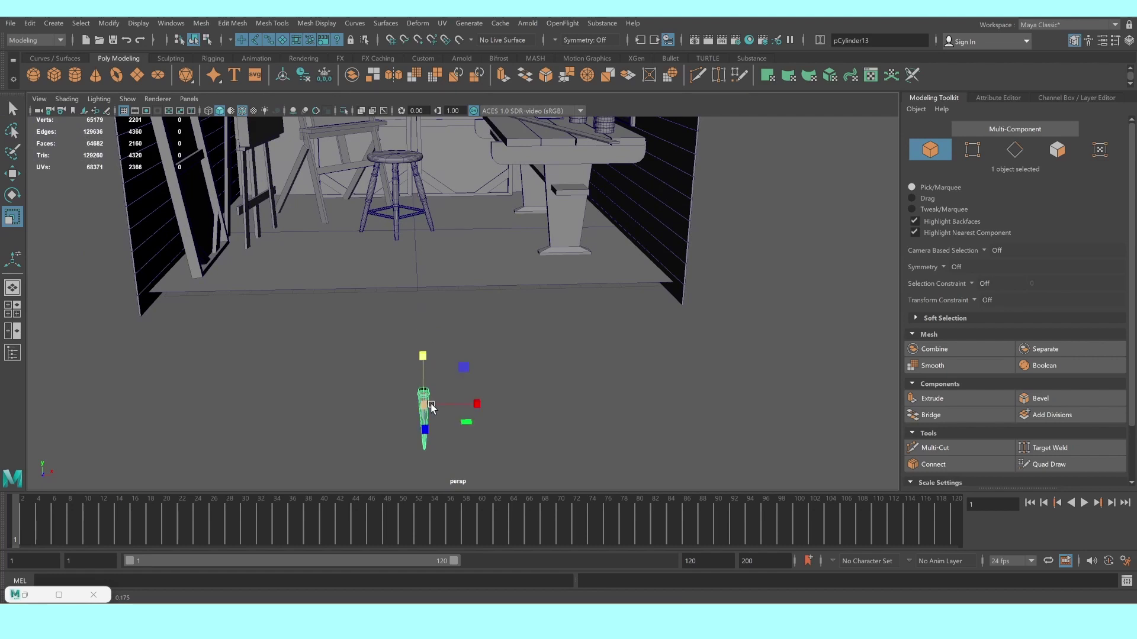
pyautogui.scroll(5, 431, 408)
pyautogui.scroll(5, 431, 407)
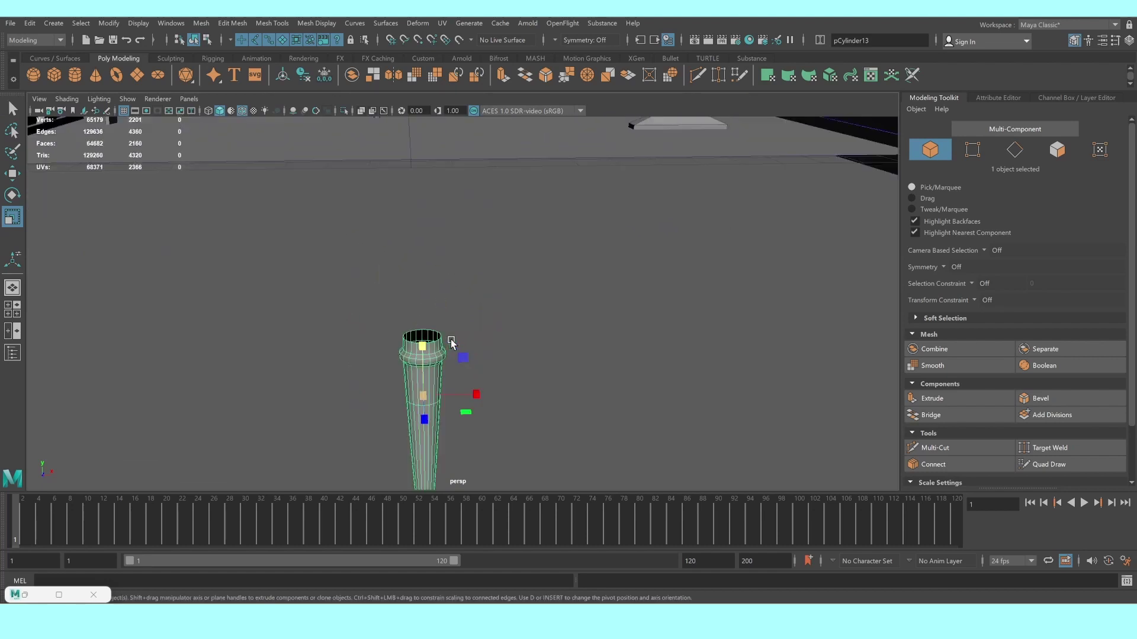
# Create a new polygon cube and move it just above the paintbrush cone
pyautogui.click(54, 70)
pyautogui.scroll(-5, 380, 286)
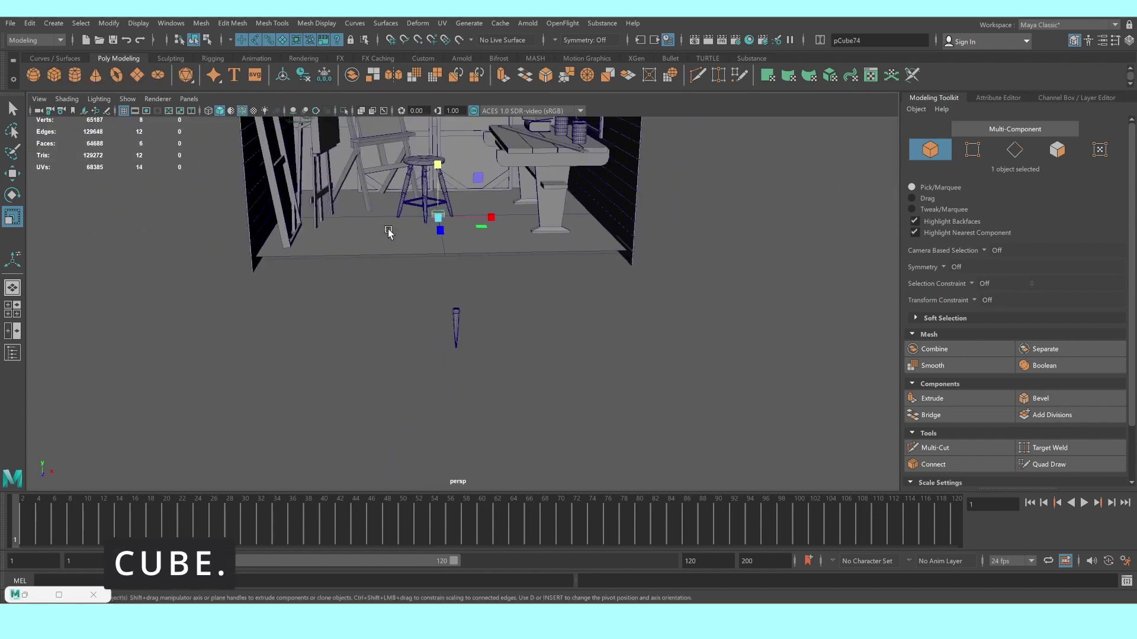
pyautogui.press('w')
pyautogui.moveTo(388, 232)
pyautogui.keyDown('alt'); pyautogui.mouseDown()
pyautogui.moveTo(460, 246)
pyautogui.moveTo(464, 278)
pyautogui.moveTo(715, 354)
pyautogui.mouseUp(); pyautogui.keyUp('alt')
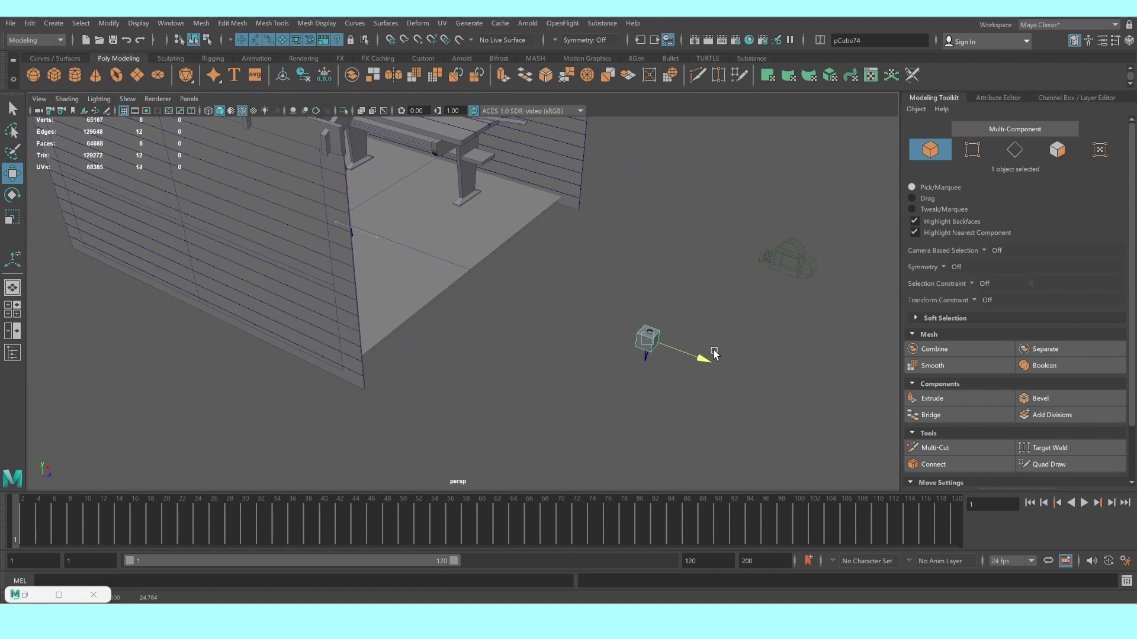
pyautogui.press('f')
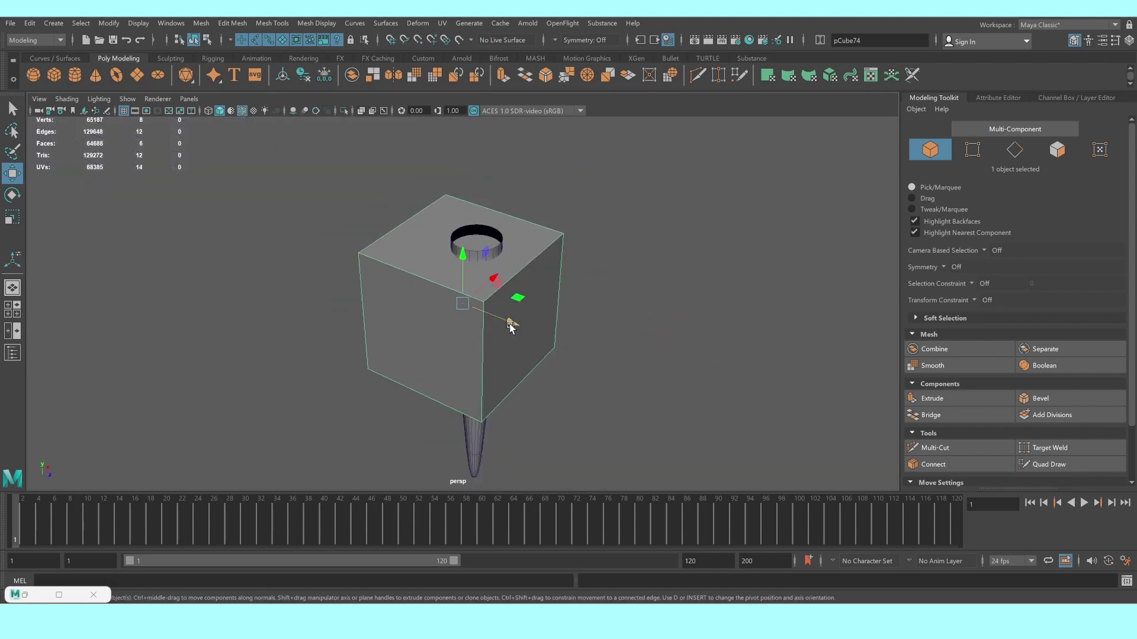
pyautogui.moveTo(511, 326); pyautogui.dragTo(529, 333)
pyautogui.keyDown('alt'); pyautogui.moveTo(483, 270); pyautogui.dragTo(486, 178); pyautogui.keyUp('alt')
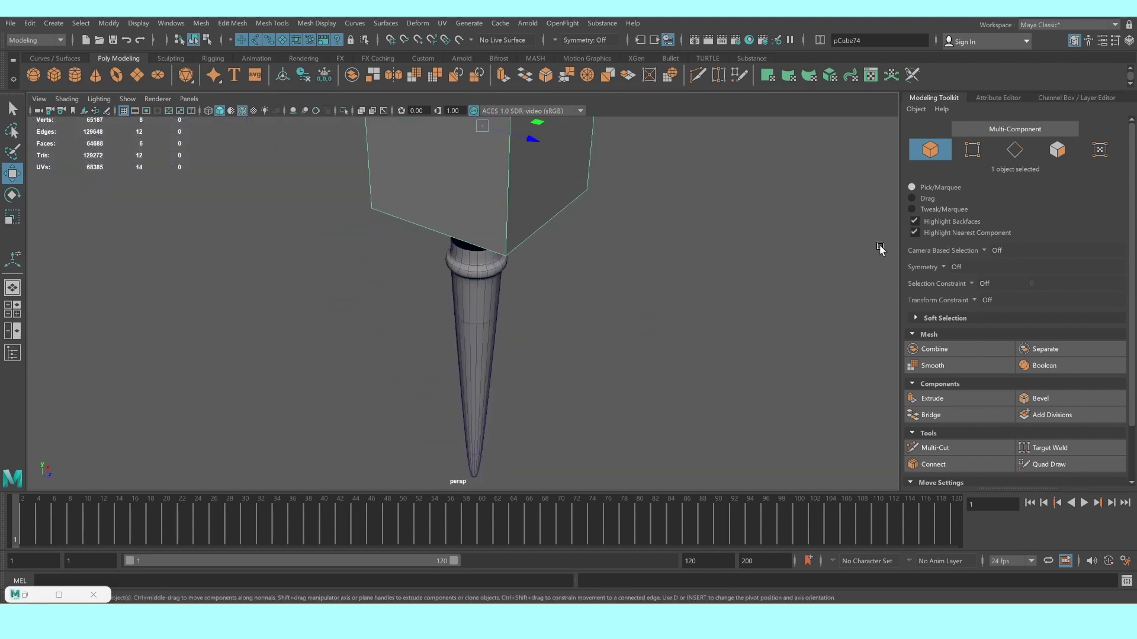
# Smooth the cube, then pull its top face up with soft selection into a teardrop point
pyautogui.click(933, 365)
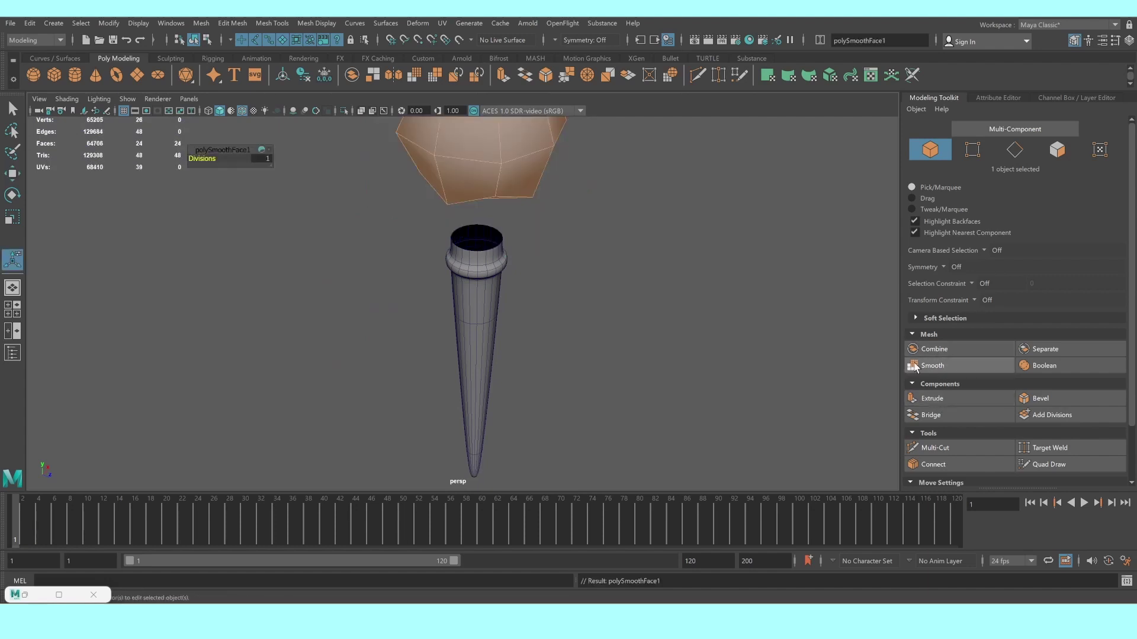
pyautogui.keyDown('alt'); pyautogui.moveTo(546, 221); pyautogui.dragTo(540, 307, button='middle'); pyautogui.keyUp('alt')
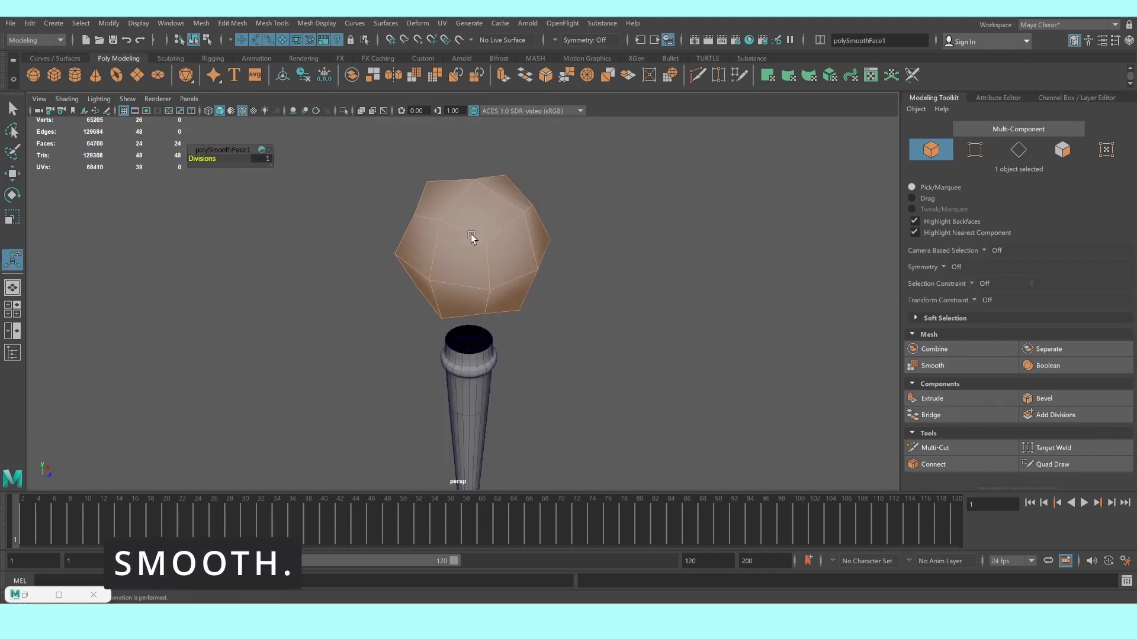
pyautogui.press('F11')
pyautogui.click(490, 203)
pyautogui.scroll(-2, 502, 239)
pyautogui.press('w')
pyautogui.scroll(2, 502, 238)
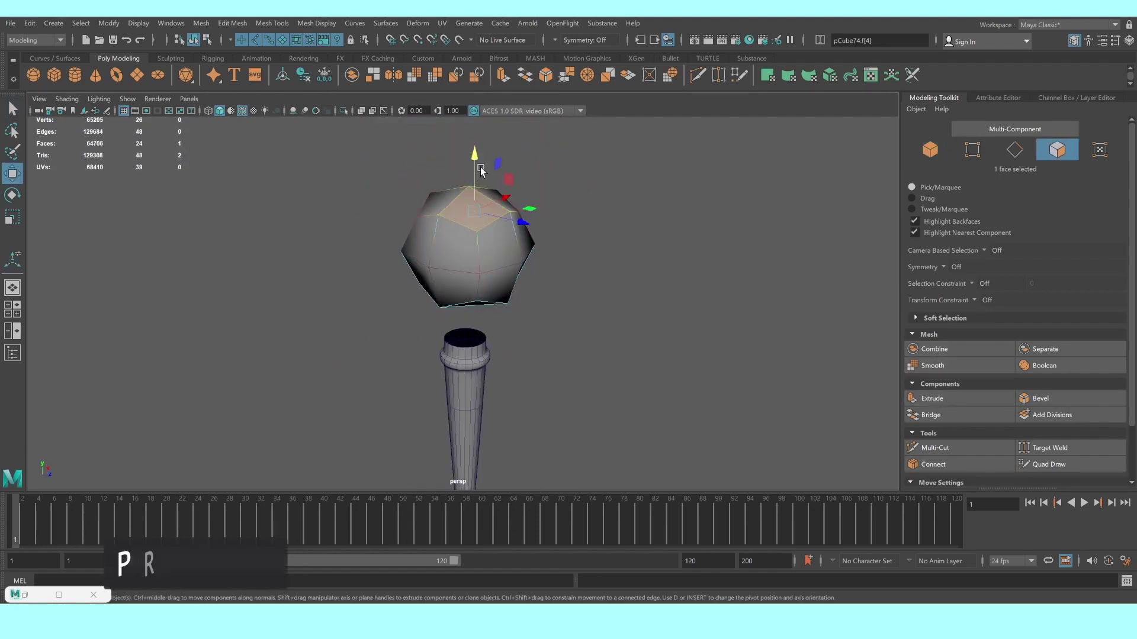
pyautogui.moveTo(512, 235)
pyautogui.mouseDown()
pyautogui.moveTo(475, 154)
pyautogui.moveTo(477, 116)
pyautogui.moveTo(377, 206)
pyautogui.moveTo(421, 232)
pyautogui.moveTo(406, 229)
pyautogui.mouseUp()
pyautogui.press('r')
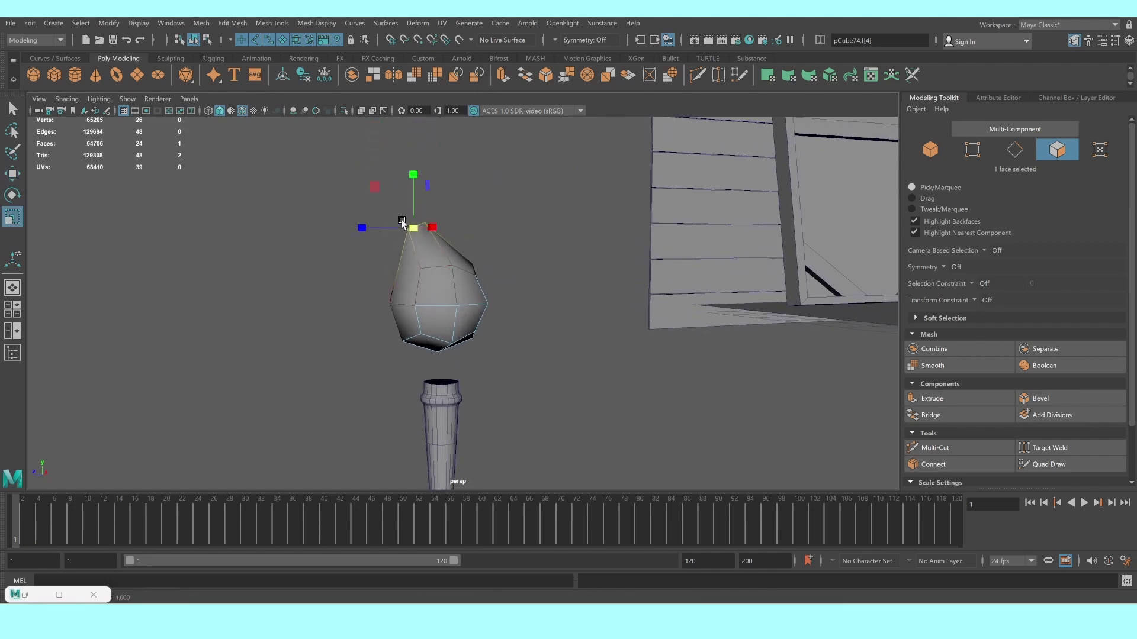
pyautogui.press('w')
pyautogui.moveTo(414, 176); pyautogui.dragTo(417, 140)
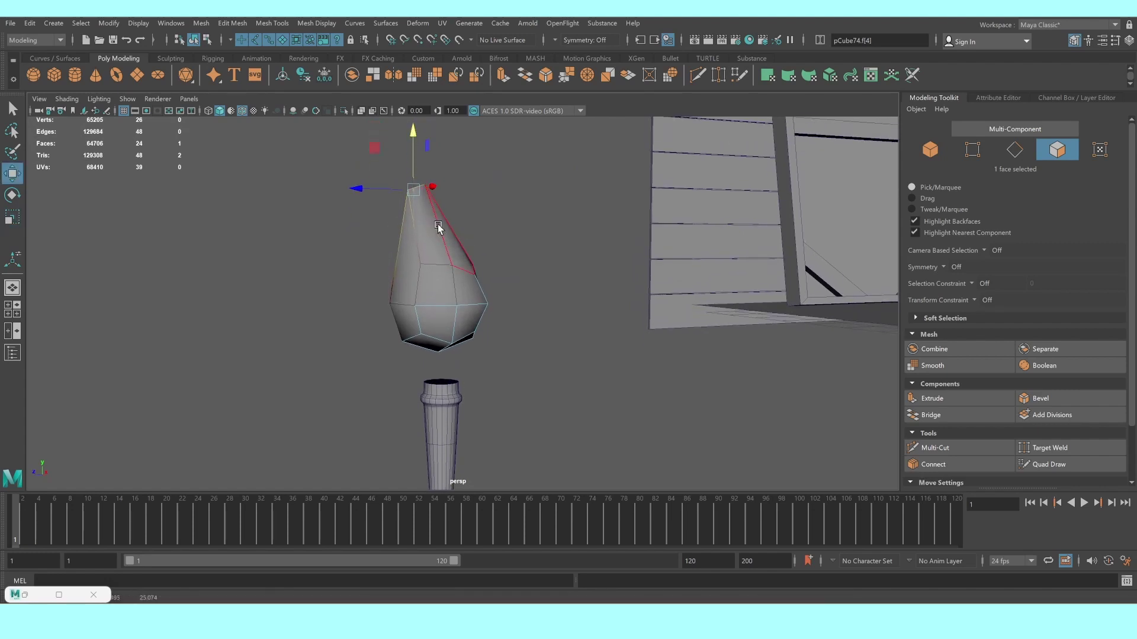
pyautogui.press('3')
# Shrink the teardrop and seat it on the cone's top as the pointed brush tip
pyautogui.moveTo(443, 289); pyautogui.dragTo(506, 274, button='right')
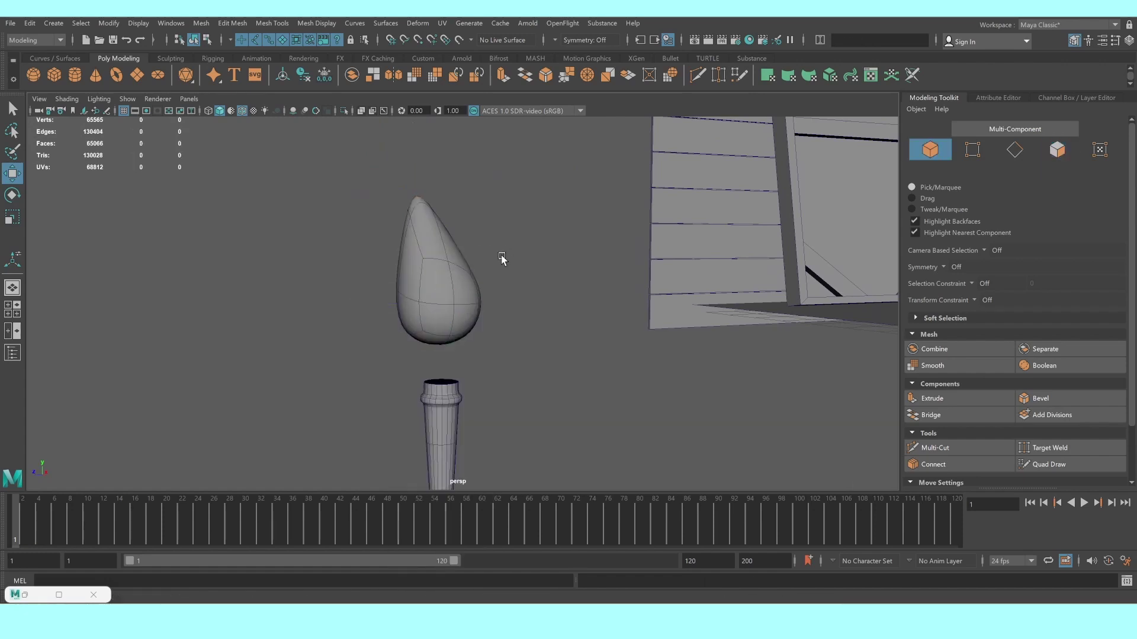
pyautogui.moveTo(502, 267)
pyautogui.keyDown('alt'); pyautogui.mouseDown()
pyautogui.moveTo(499, 305)
pyautogui.moveTo(462, 299)
pyautogui.moveTo(468, 320)
pyautogui.mouseUp(); pyautogui.keyUp('alt')
pyautogui.click(468, 296)
pyautogui.press('r')
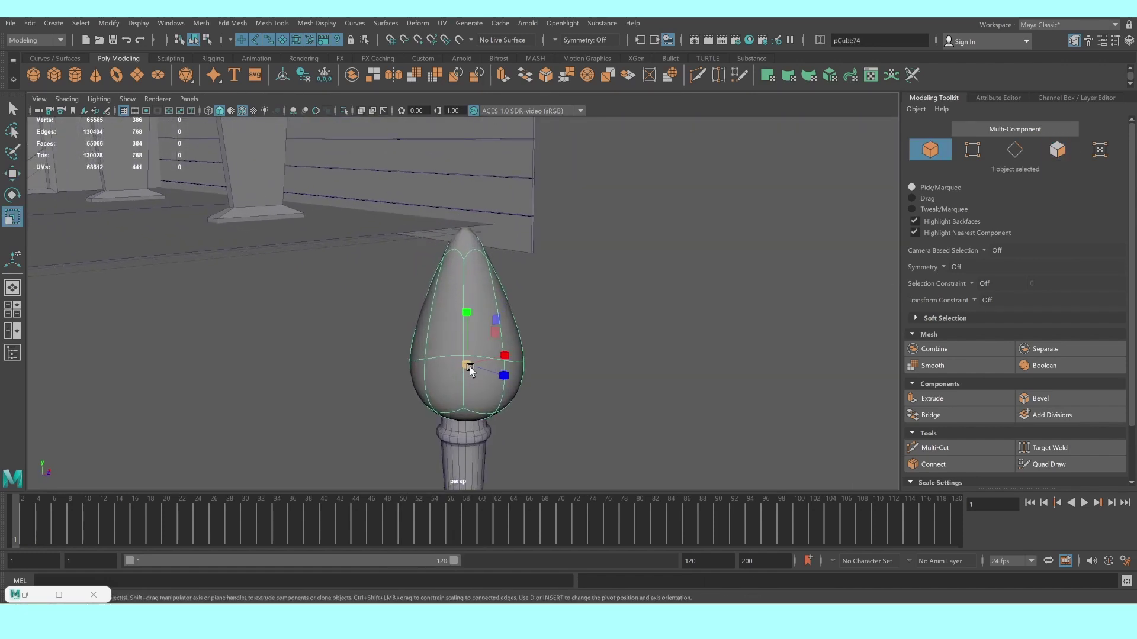
pyautogui.moveTo(402, 357); pyautogui.dragTo(373, 353, button='middle')
pyautogui.press('w')
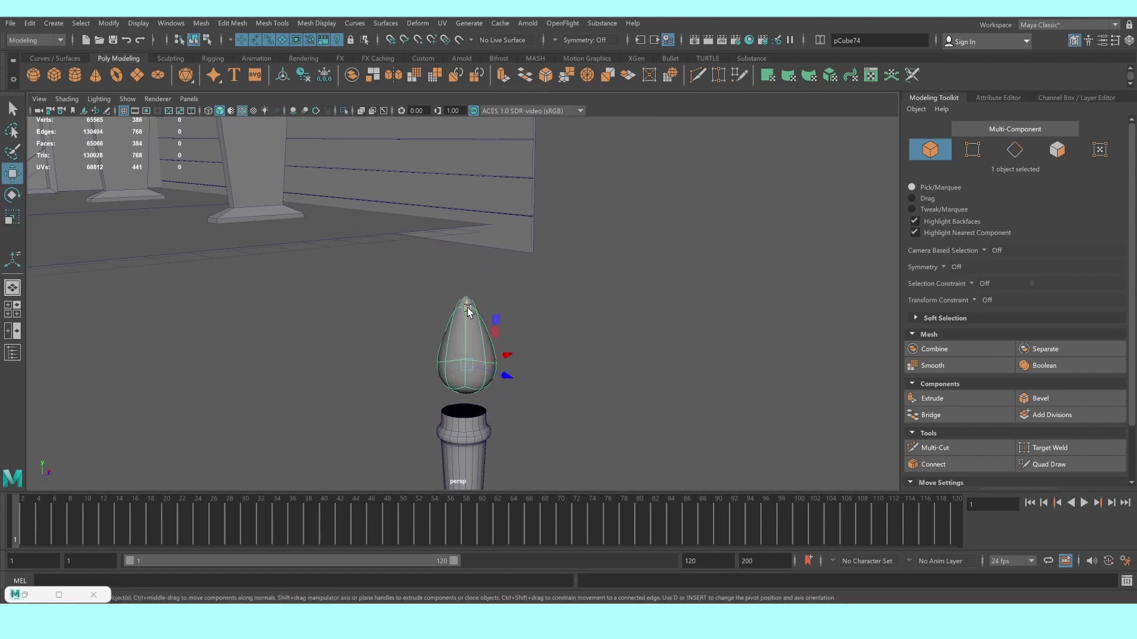
pyautogui.moveTo(467, 311); pyautogui.dragTo(467, 339, button='middle')
pyautogui.moveTo(505, 405); pyautogui.dragTo(503, 404, button='middle')
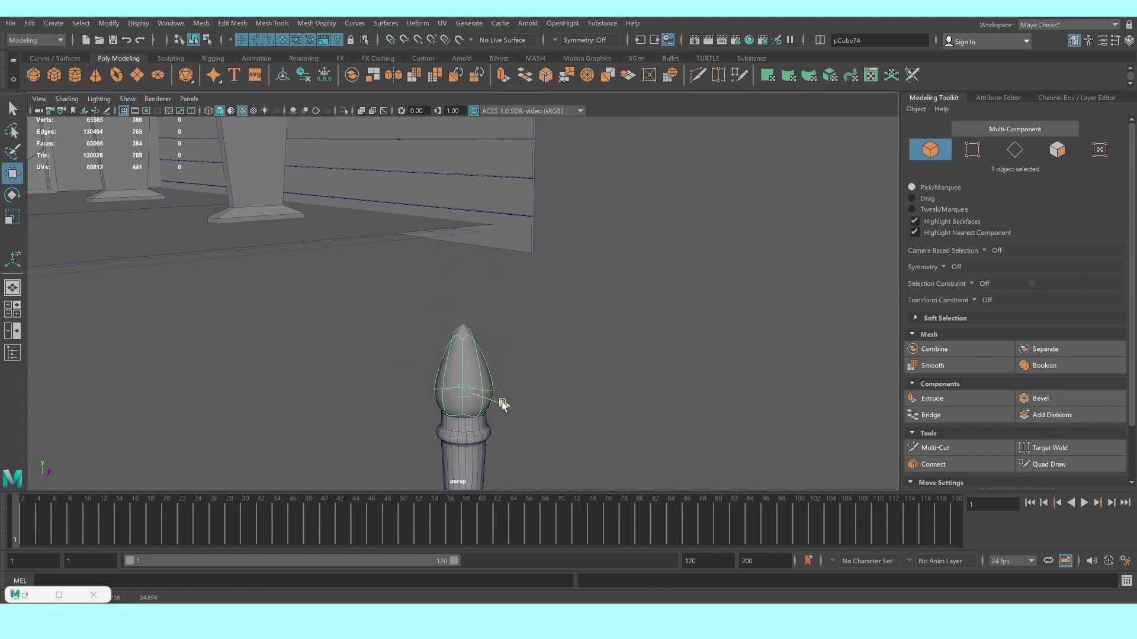
pyautogui.scroll(5, 503, 400)
pyautogui.scroll(3, 508, 385)
pyautogui.moveTo(510, 380)
pyautogui.keyDown('alt'); pyautogui.mouseDown()
pyautogui.moveTo(528, 355)
pyautogui.moveTo(470, 195)
pyautogui.moveTo(460, 203)
pyautogui.mouseUp(); pyautogui.keyUp('alt')
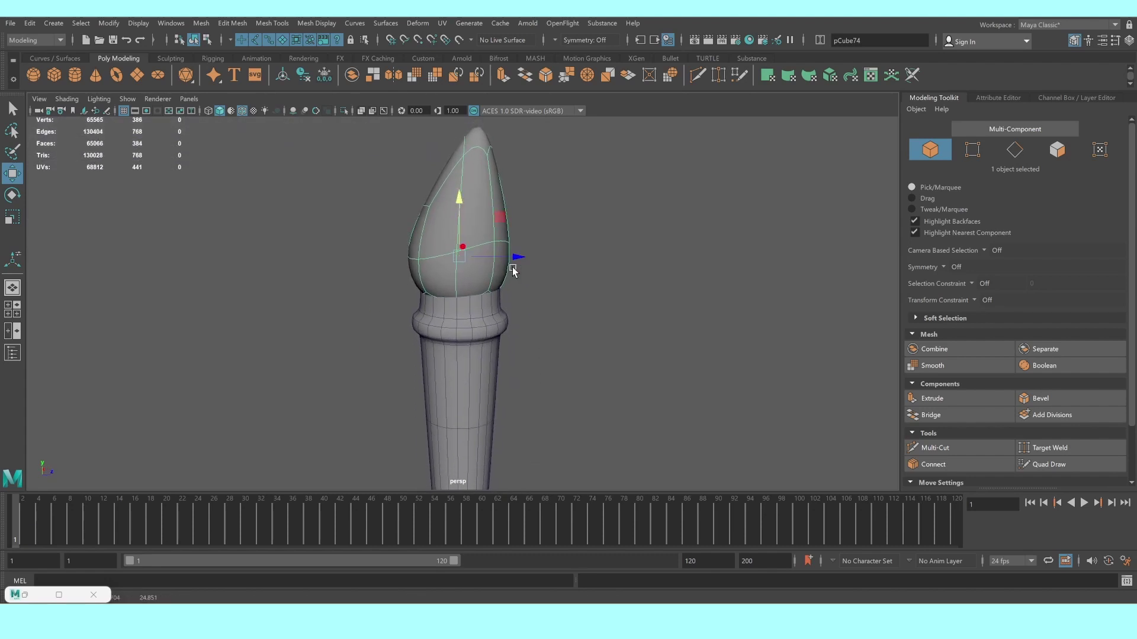
pyautogui.moveTo(518, 257); pyautogui.dragTo(523, 260)
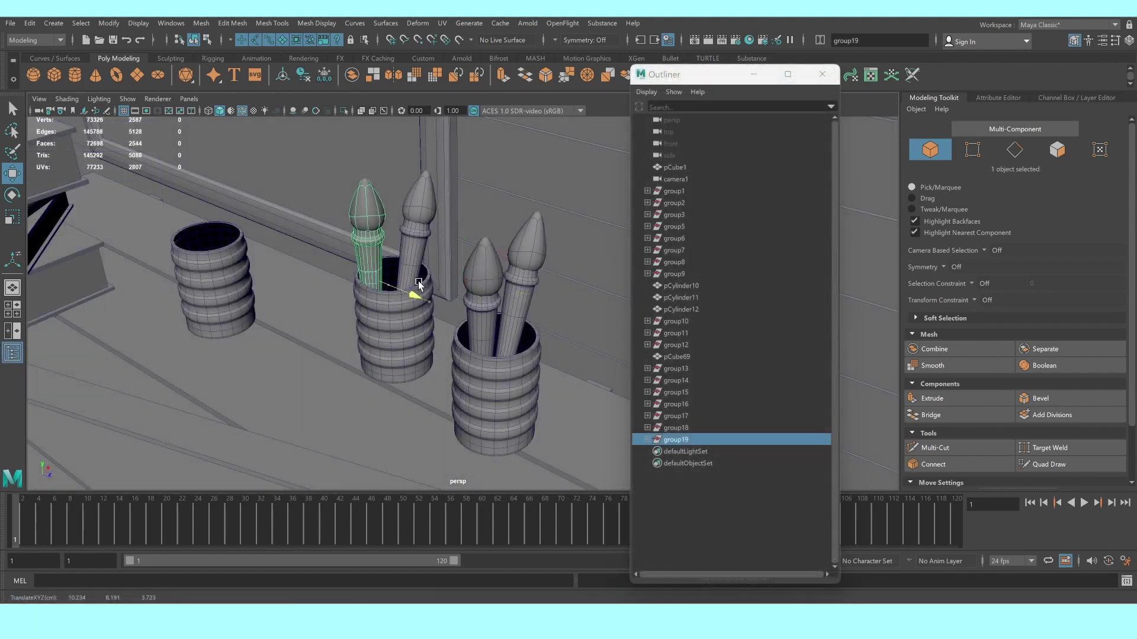
# Deselect the brush group, close the Outliner, and pull back to view the whole shed interior
pyautogui.scroll(-5, 420, 285)
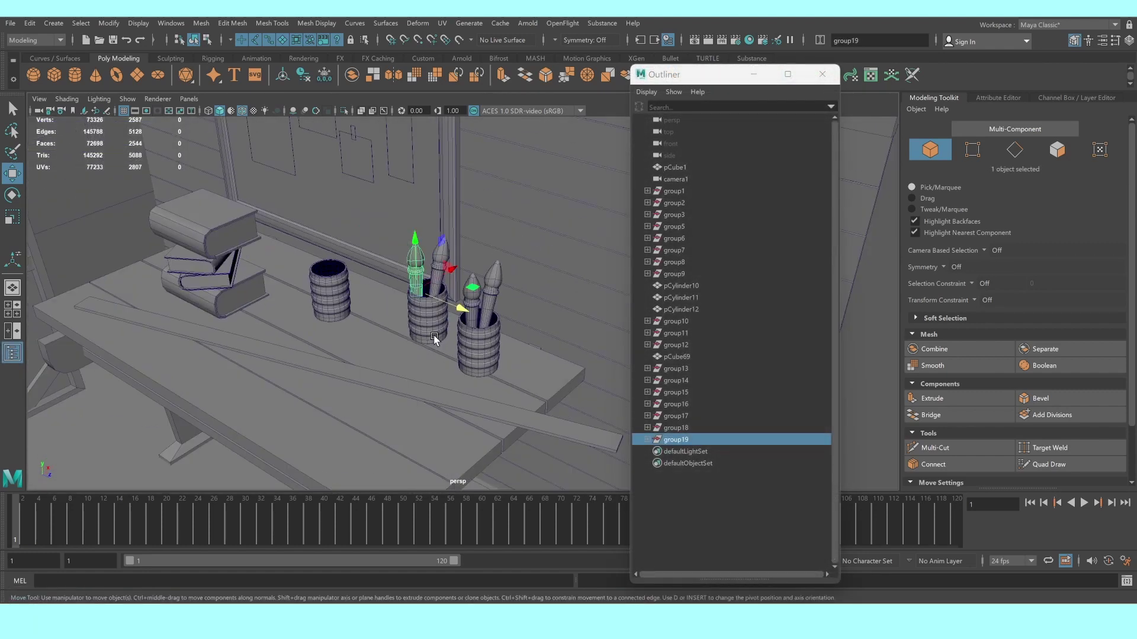
pyautogui.moveTo(441, 320)
pyautogui.keyDown('alt'); pyautogui.mouseDown()
pyautogui.moveTo(592, 432)
pyautogui.moveTo(496, 371)
pyautogui.moveTo(507, 375)
pyautogui.mouseUp(); pyautogui.keyUp('alt')
pyautogui.click(575, 416)
pyautogui.scroll(3, 518, 372)
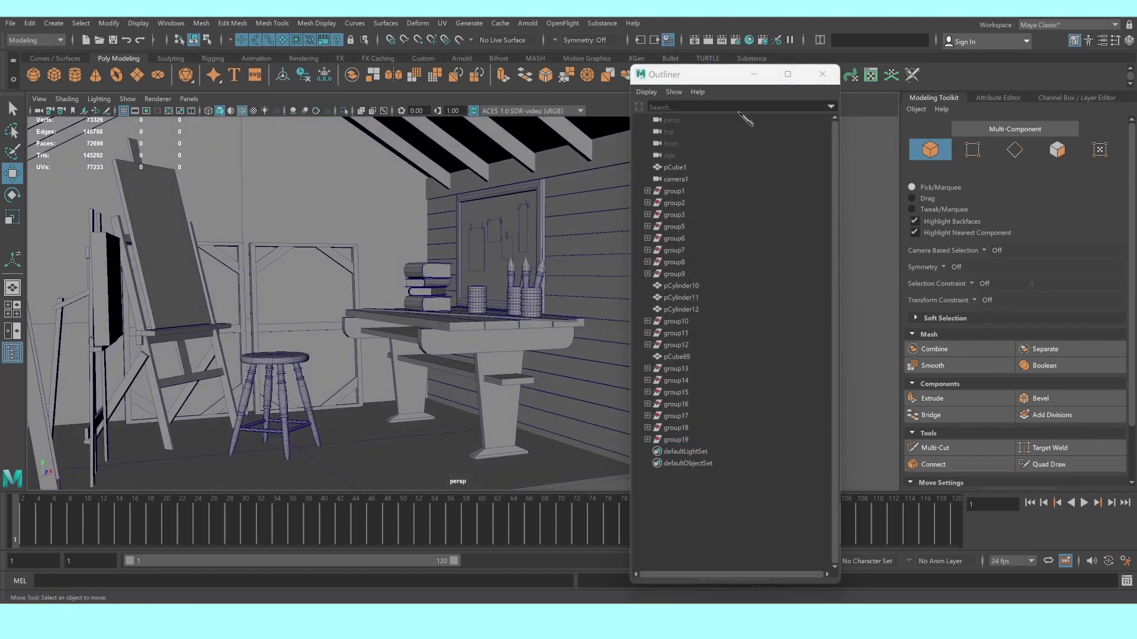
pyautogui.click(753, 74)
pyautogui.keyDown('alt'); pyautogui.moveTo(462, 231); pyautogui.dragTo(506, 352); pyautogui.keyUp('alt')
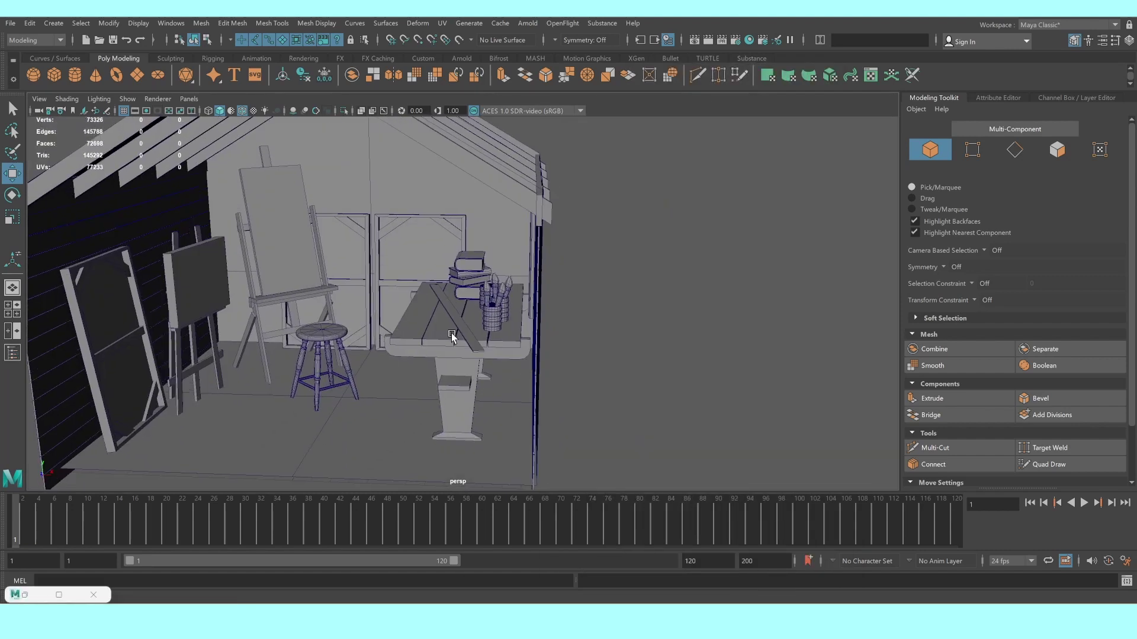
pyautogui.scroll(1, 507, 352)
pyautogui.scroll(3, 512, 354)
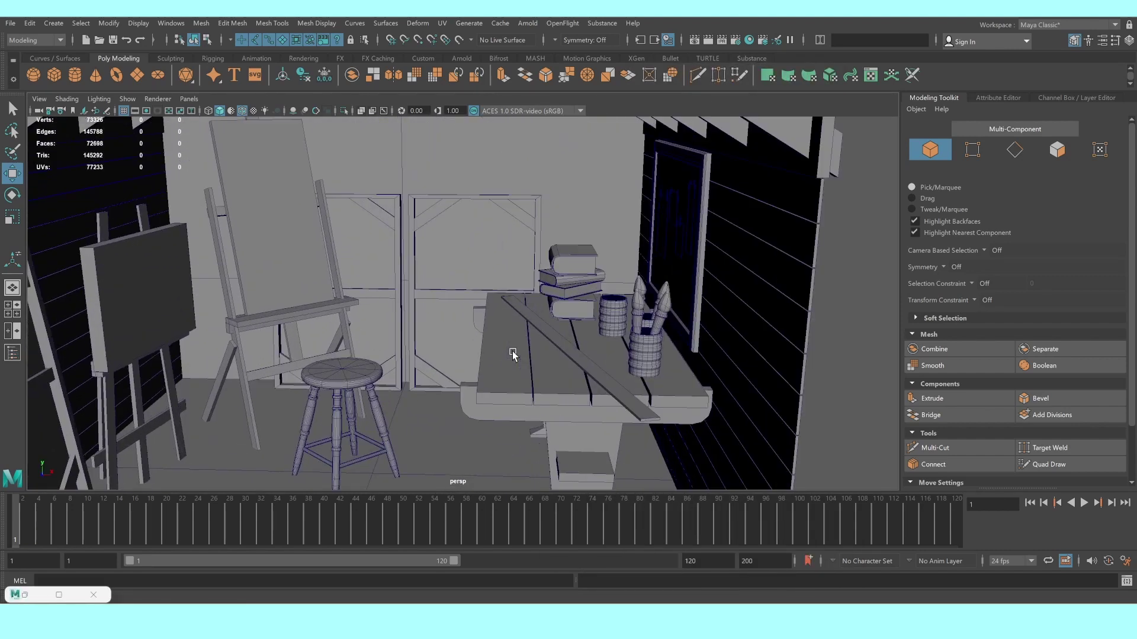
pyautogui.scroll(-4, 505, 332)
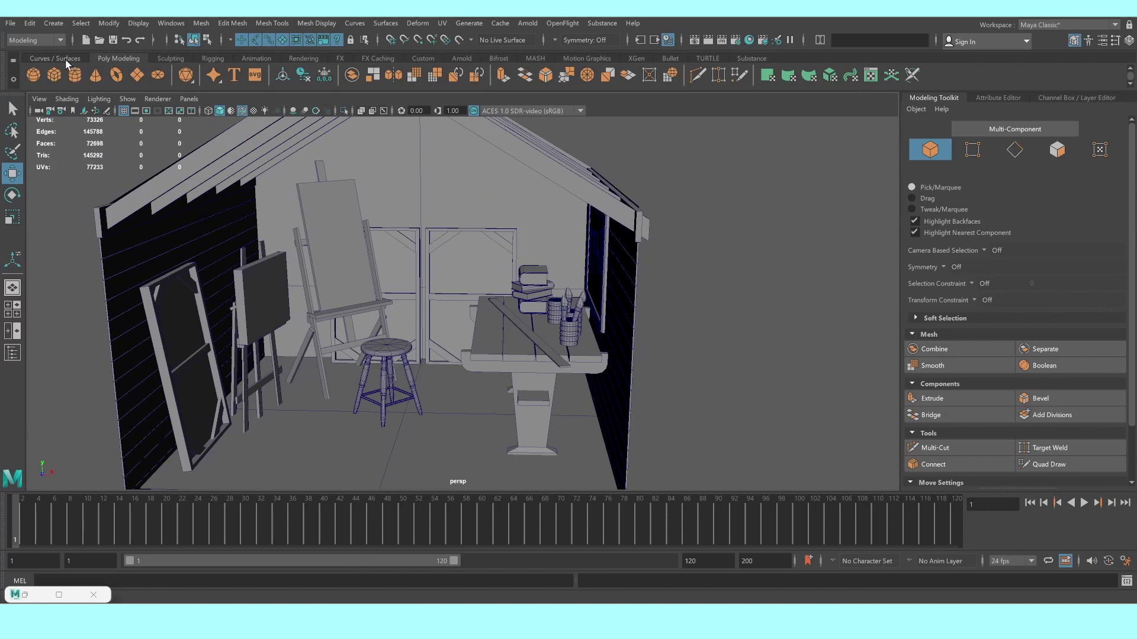
# Create a new polygon cube, pCube75, beside the shed
pyautogui.click(54, 75)
pyautogui.scroll(-5, 415, 331)
pyautogui.keyDown('alt'); pyautogui.moveTo(367, 356); pyautogui.dragTo(413, 369); pyautogui.keyUp('alt')
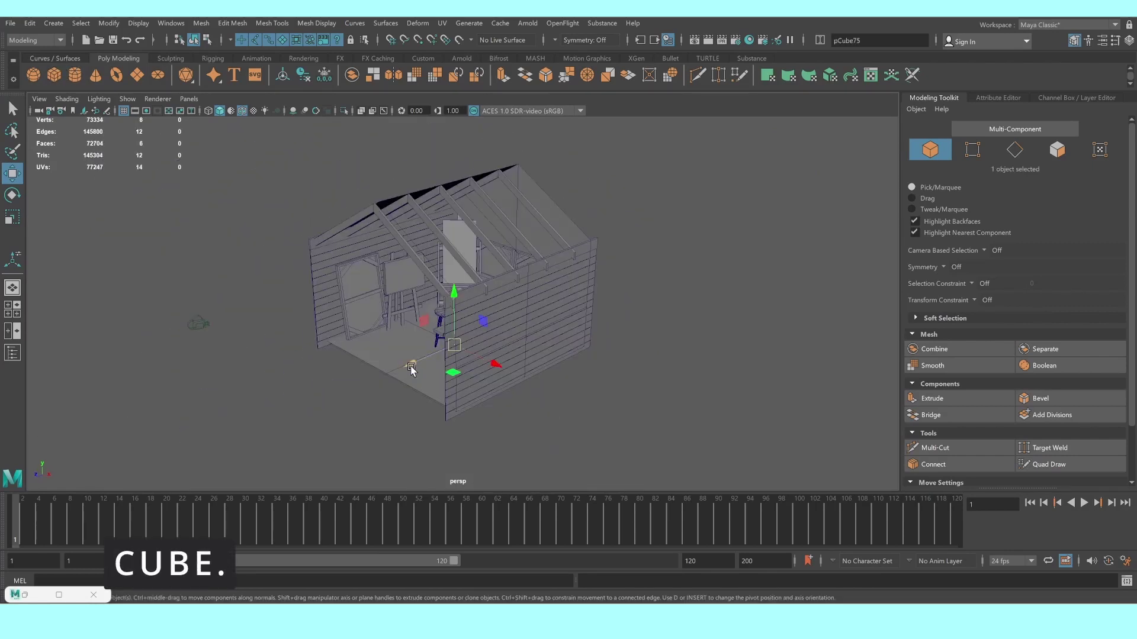
# Delete all of the cube's faces except the top one
pyautogui.press('f')
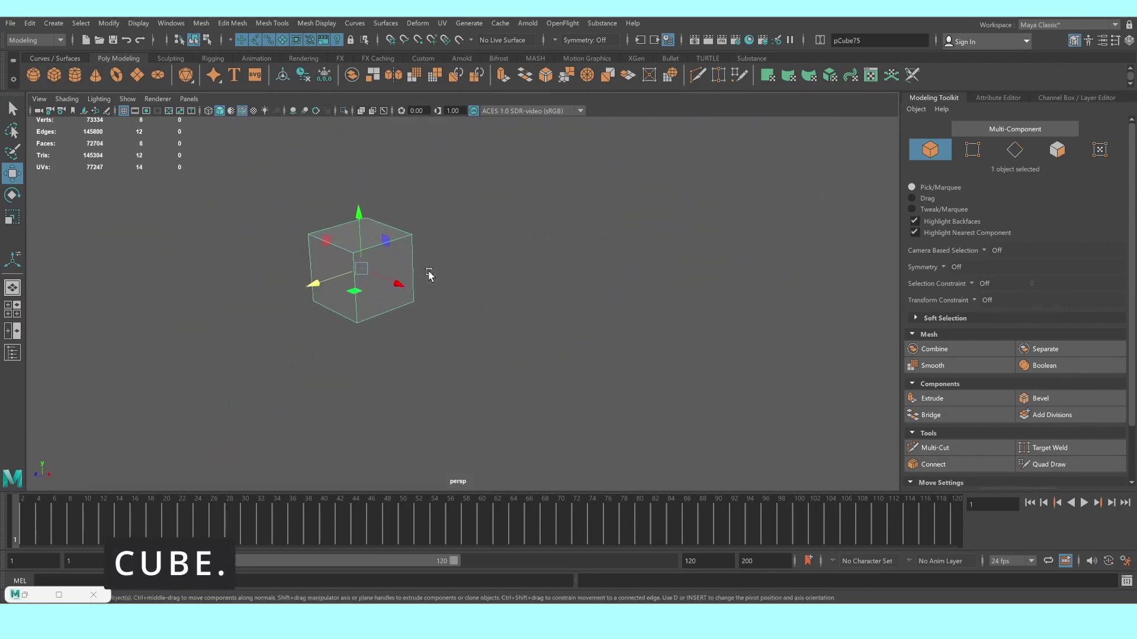
pyautogui.keyDown('alt'); pyautogui.moveTo(358, 270); pyautogui.dragTo(472, 274, button='middle'); pyautogui.keyUp('alt')
pyautogui.keyDown('alt'); pyautogui.moveTo(471, 274); pyautogui.dragTo(568, 284); pyautogui.keyUp('alt')
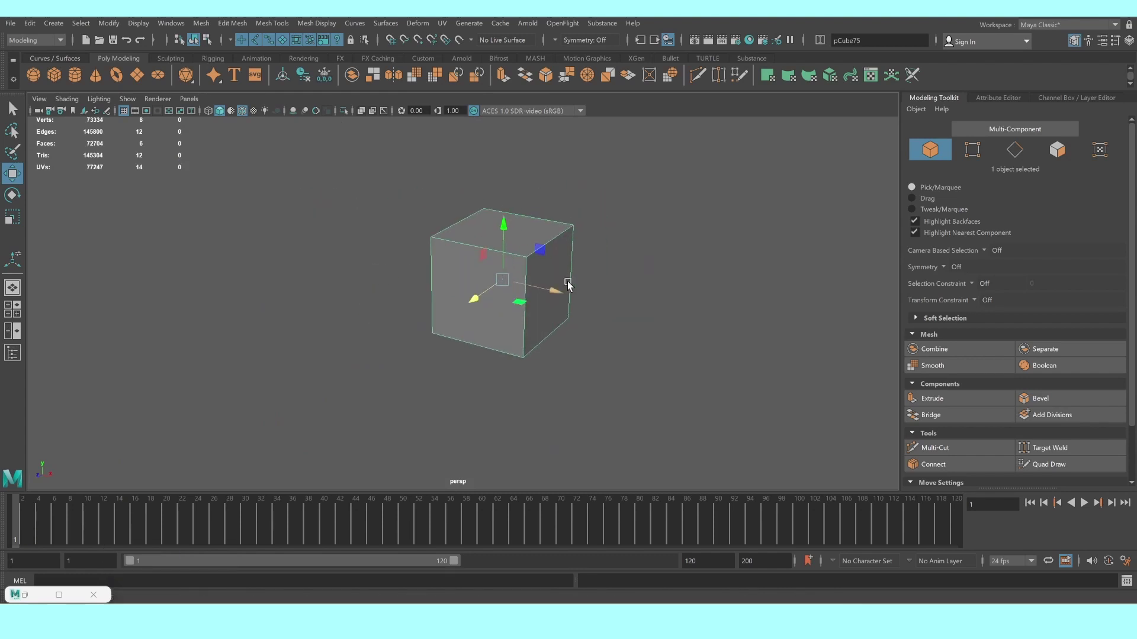
pyautogui.rightClick(501, 279)
pyautogui.click(522, 309)
pyautogui.moveTo(424, 279); pyautogui.dragTo(647, 343)
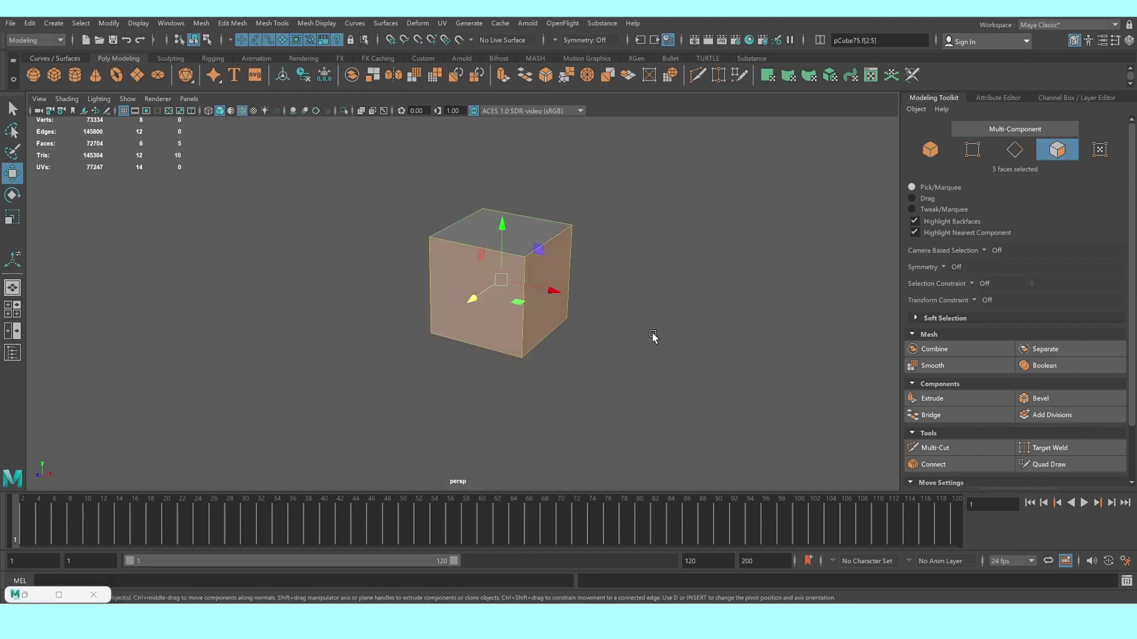
pyautogui.press('Delete')
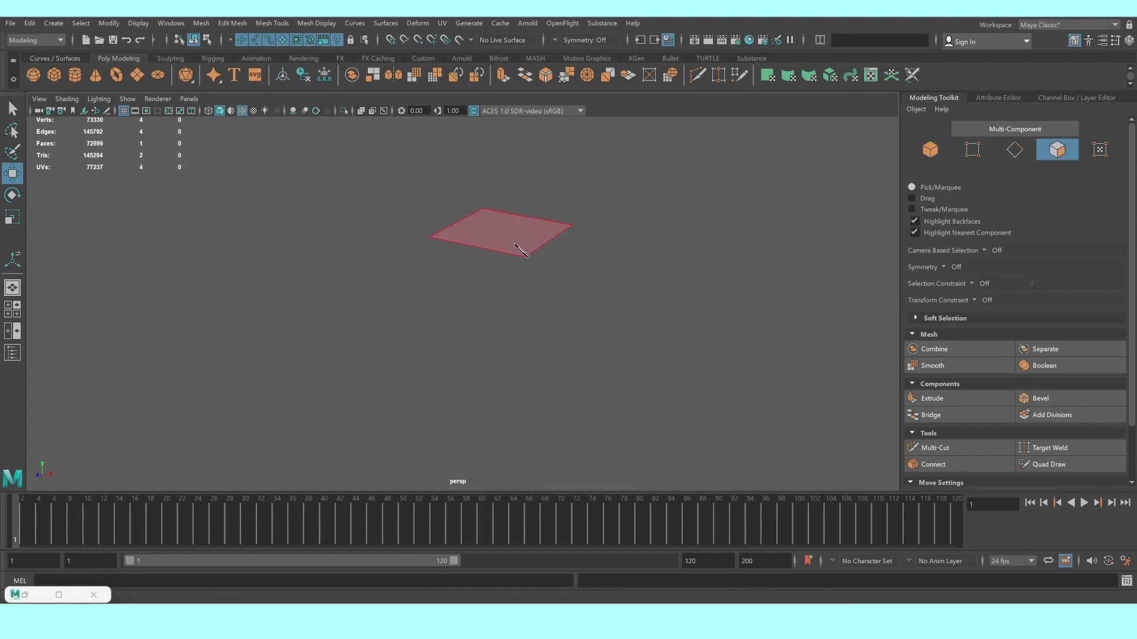
# Scale the remaining face into a larger, wider flat plane
pyautogui.press('F8')
pyautogui.press('r')
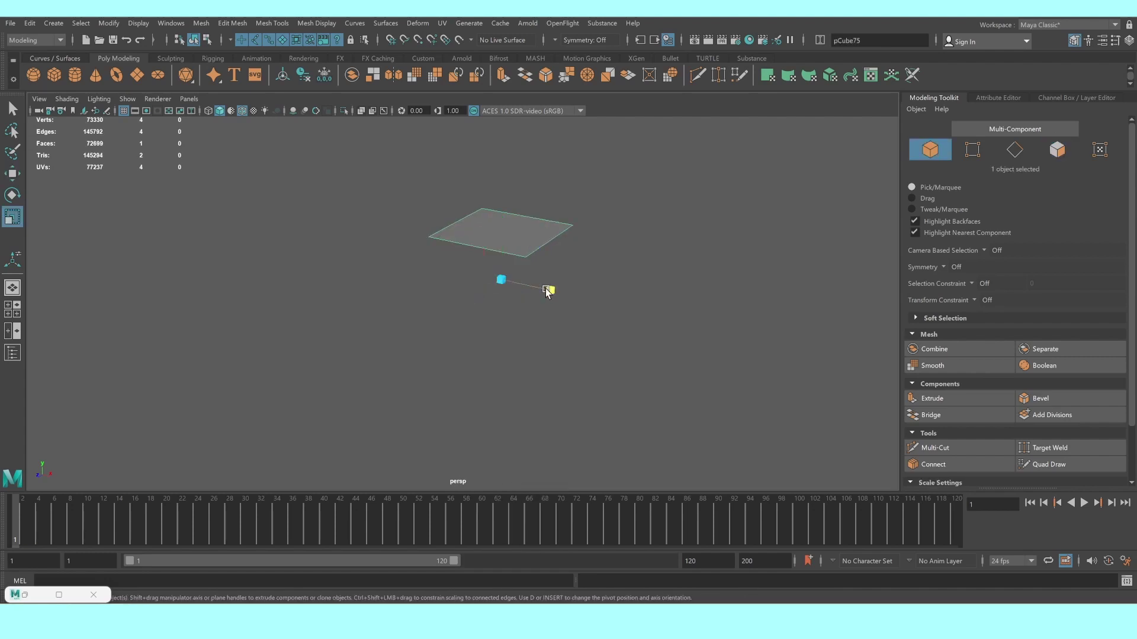
pyautogui.moveTo(548, 290)
pyautogui.mouseDown()
pyautogui.moveTo(604, 305)
pyautogui.moveTo(515, 287)
pyautogui.moveTo(356, 310)
pyautogui.mouseUp()
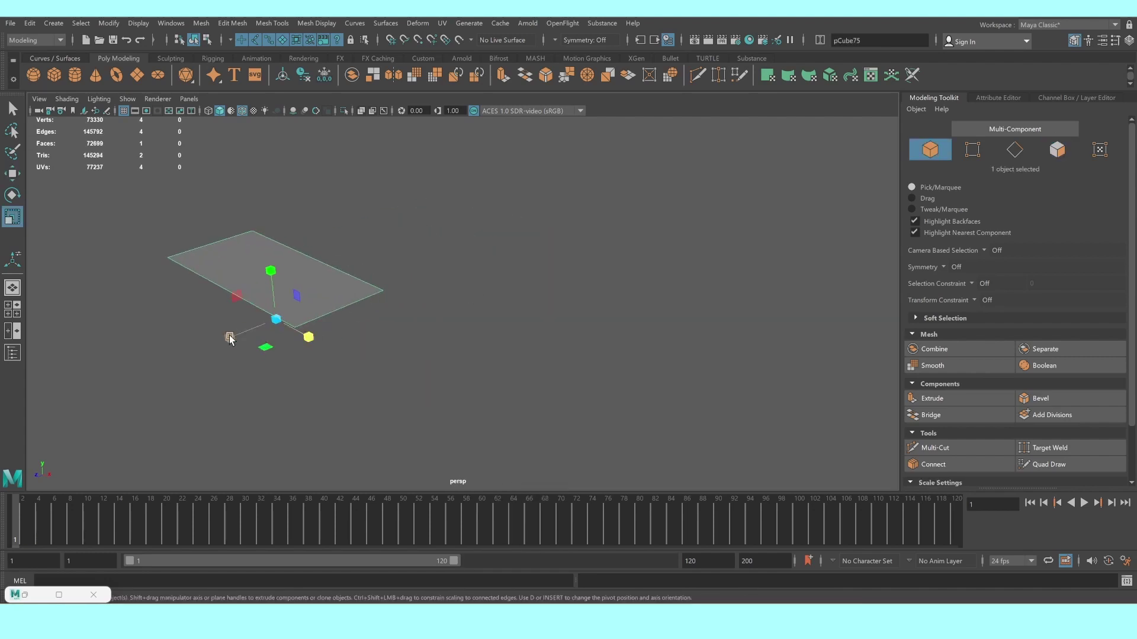
pyautogui.moveTo(230, 336)
pyautogui.mouseDown()
pyautogui.moveTo(198, 348)
pyautogui.moveTo(213, 349)
pyautogui.mouseUp()
pyautogui.moveTo(308, 342); pyautogui.dragTo(315, 347)
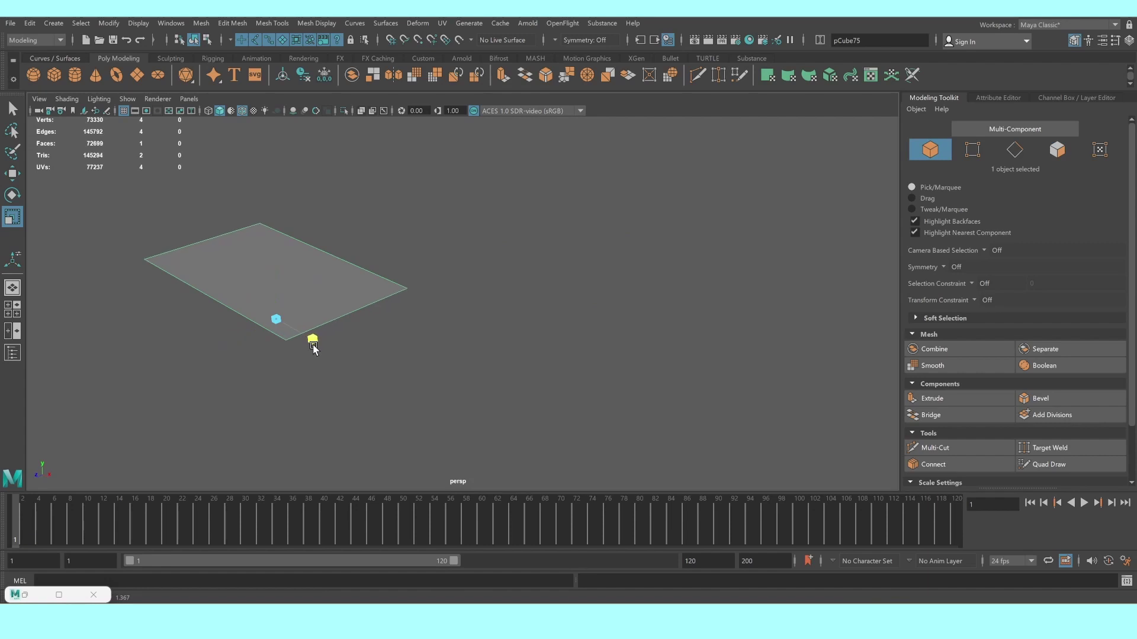
# Insert 6 evenly spaced edge loops across the plane using Insert Edge Loop's multiple-loops option
pyautogui.click(244, 26)
pyautogui.moveTo(272, 23)
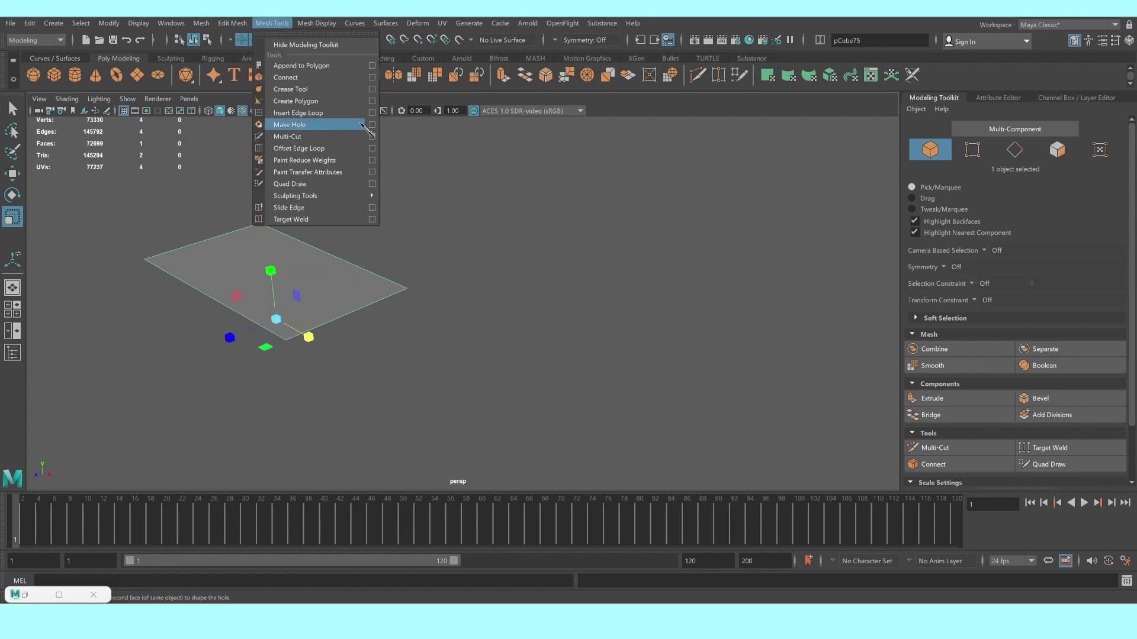
pyautogui.click(372, 112)
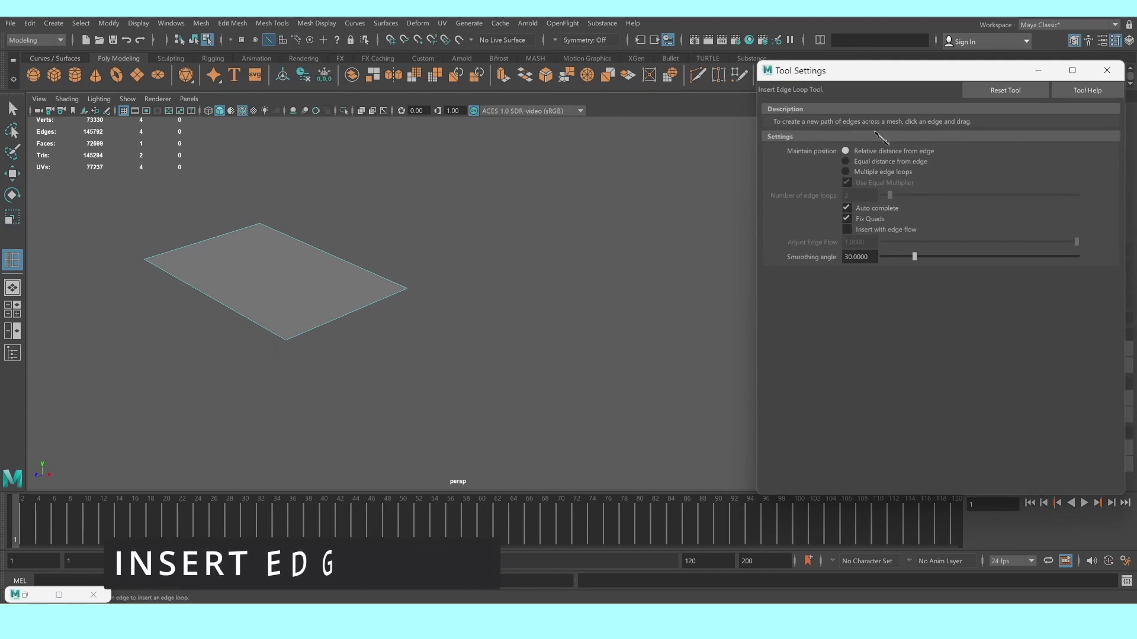
pyautogui.click(1038, 70)
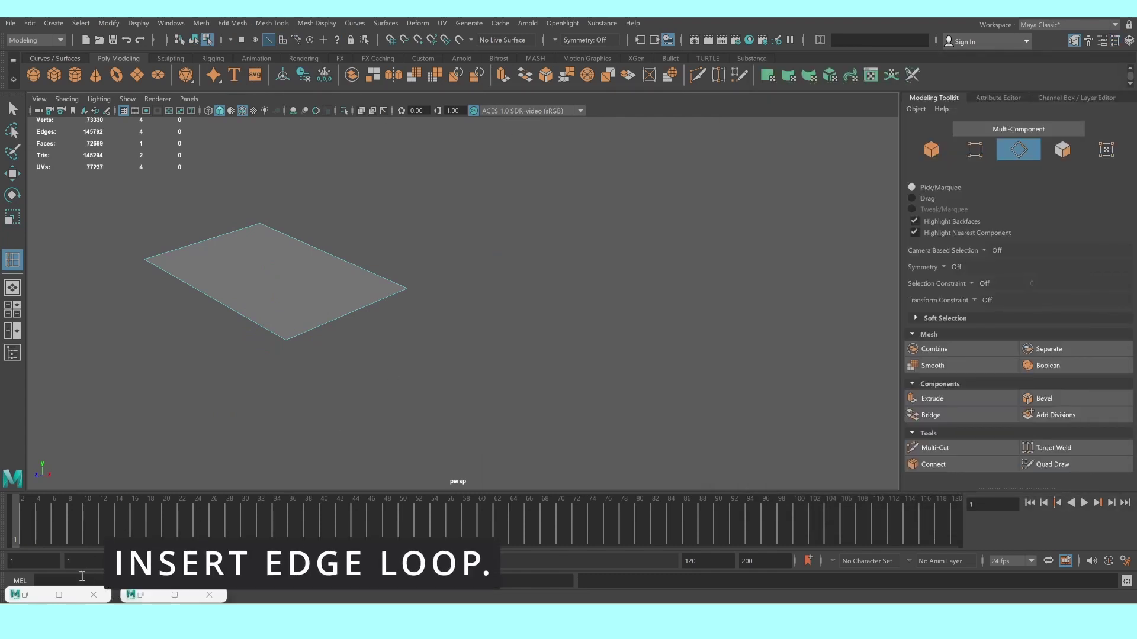
pyautogui.click(34, 601)
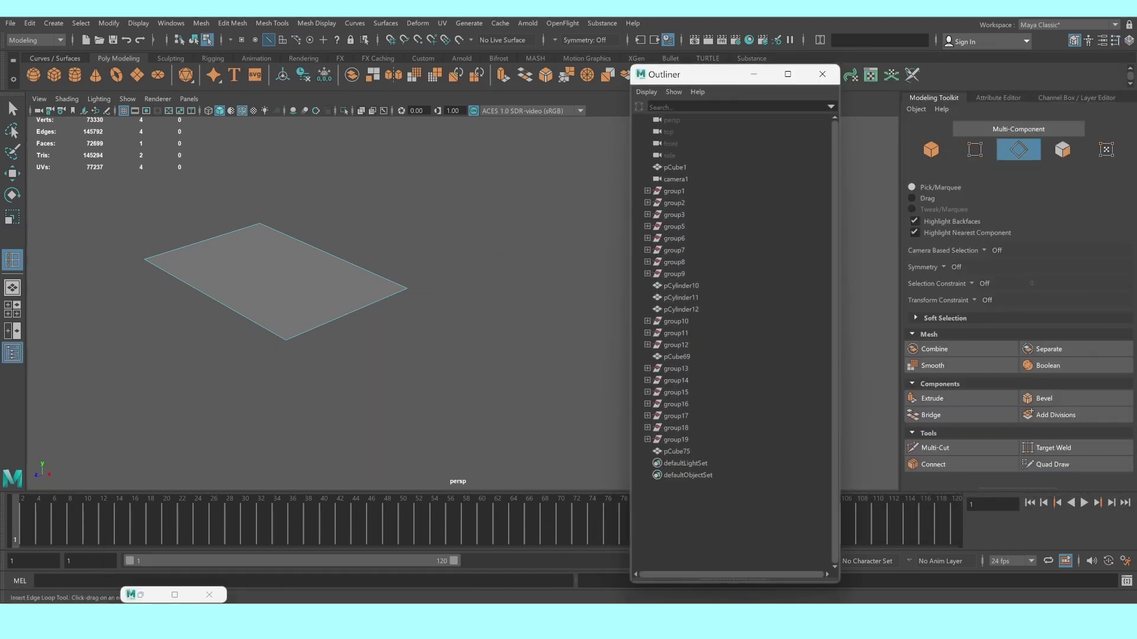
pyautogui.click(145, 597)
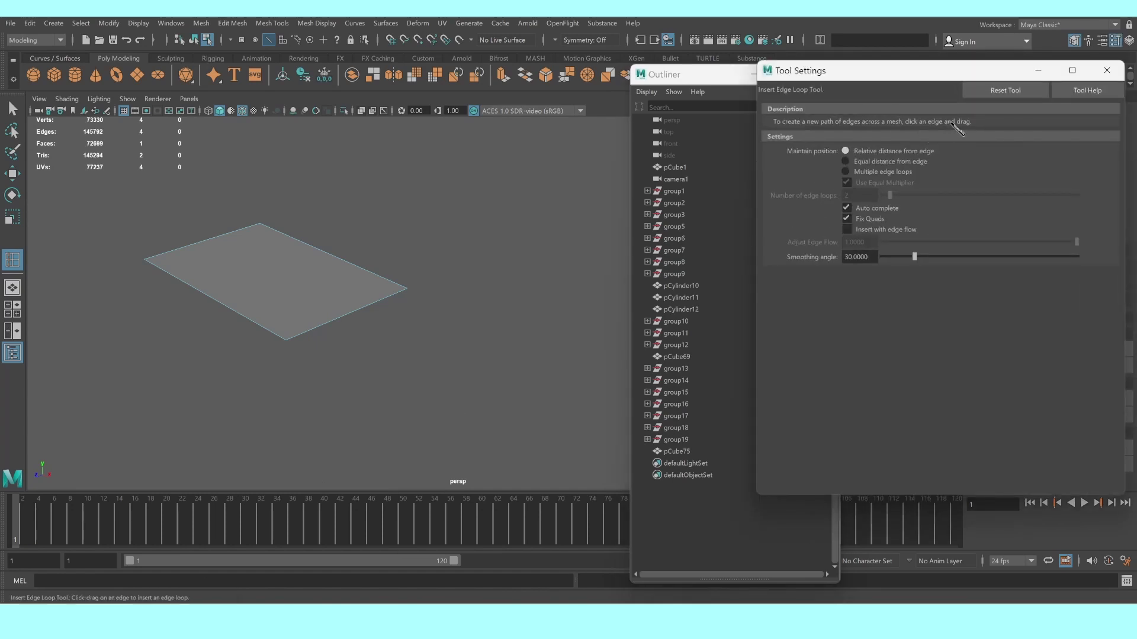
pyautogui.click(857, 173)
pyautogui.write('6')
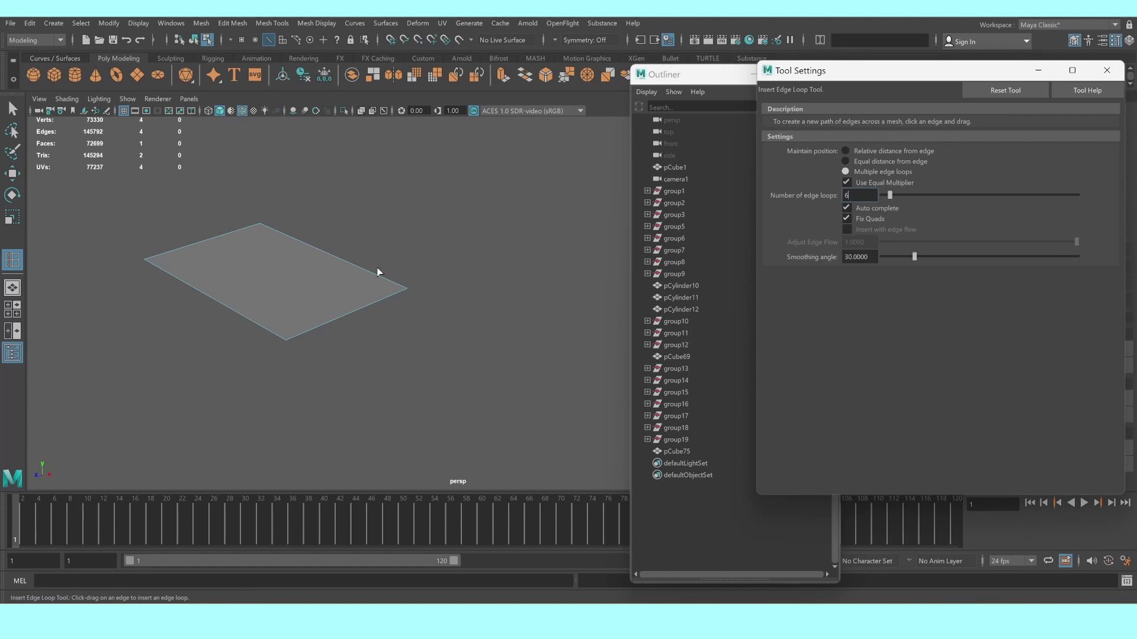
pyautogui.click(335, 265)
pyautogui.click(337, 262)
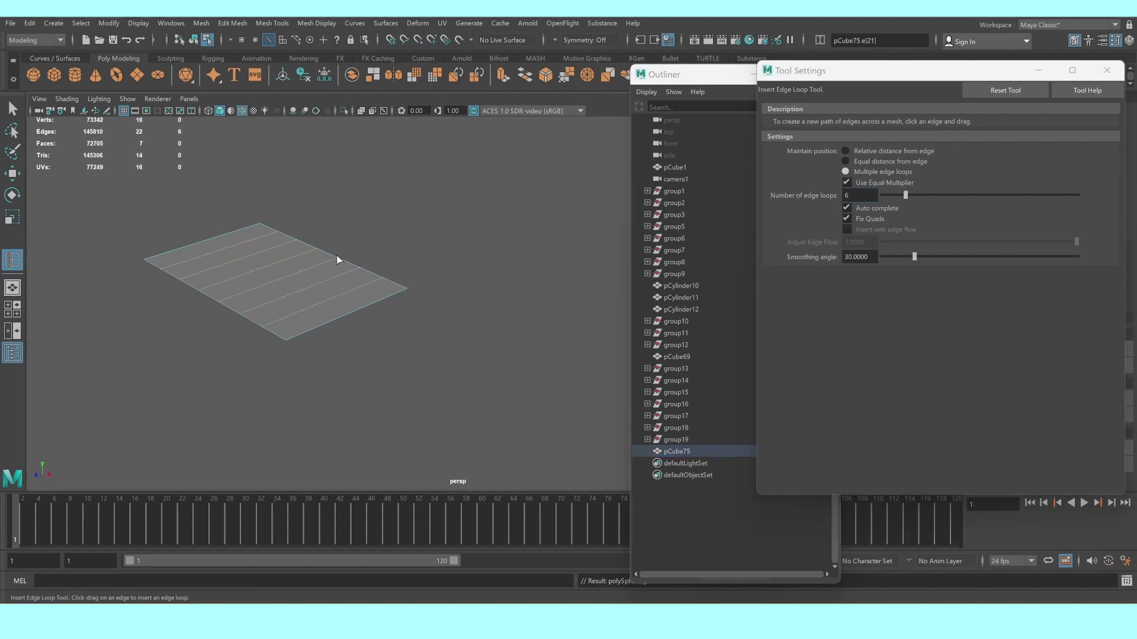
pyautogui.keyDown('alt'); pyautogui.moveTo(338, 256); pyautogui.dragTo(302, 276); pyautogui.keyUp('alt')
pyautogui.keyDown('alt'); pyautogui.moveTo(302, 281); pyautogui.dragTo(198, 302, button='middle'); pyautogui.keyUp('alt')
pyautogui.scroll(2, 198, 304)
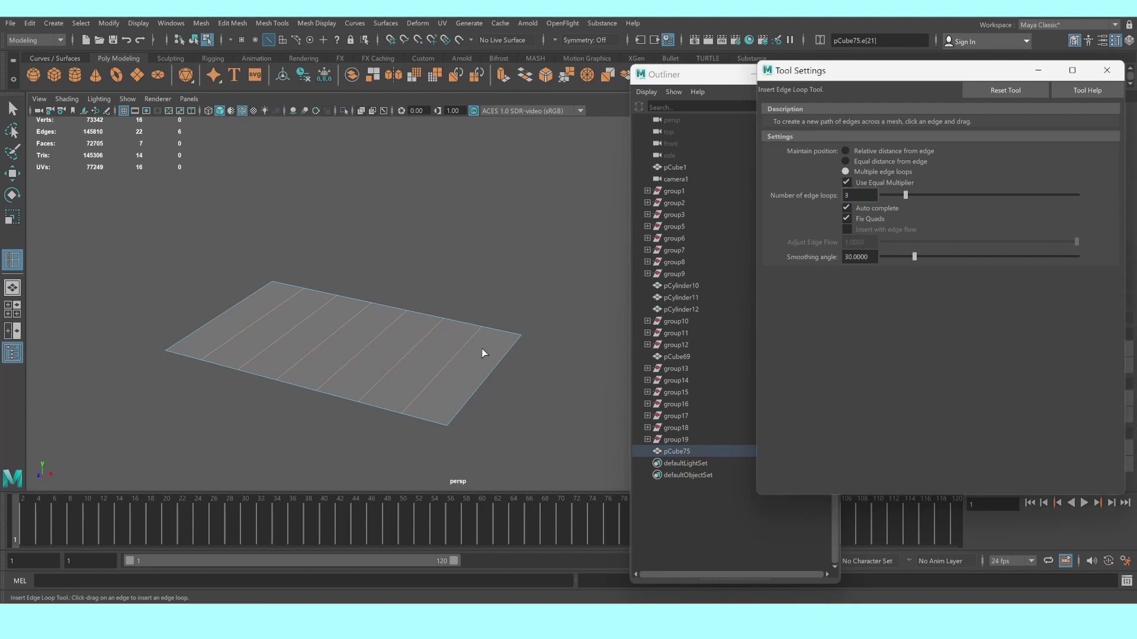
# Insert three cross edge loops on the plane, try face selection, then undo the loops
pyautogui.click(454, 359)
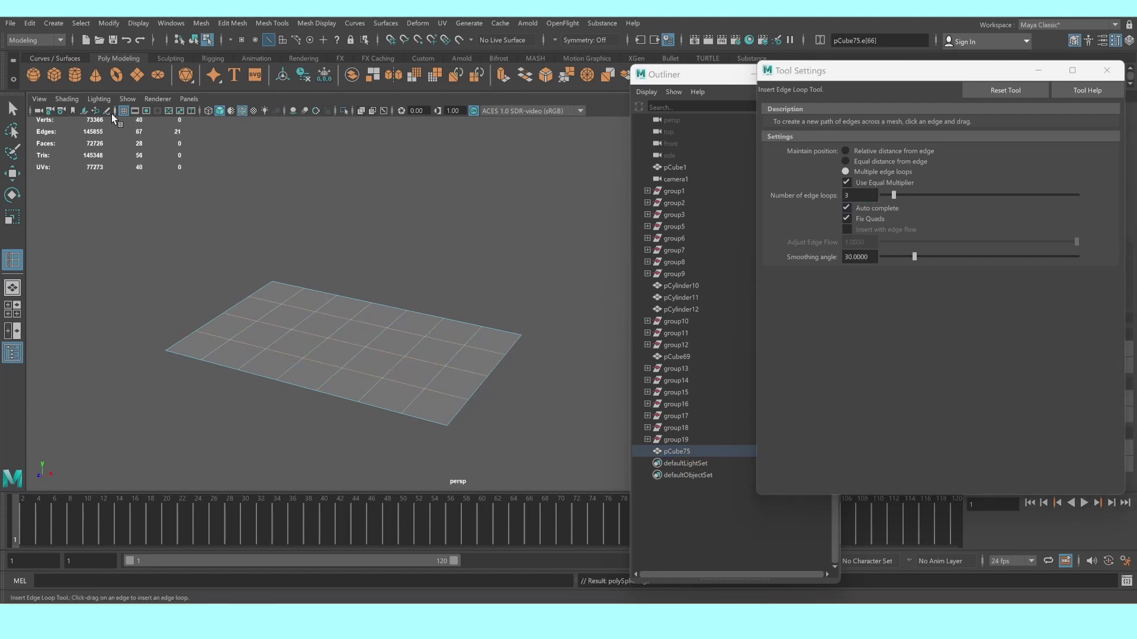
pyautogui.press('q')
pyautogui.rightClick(314, 289)
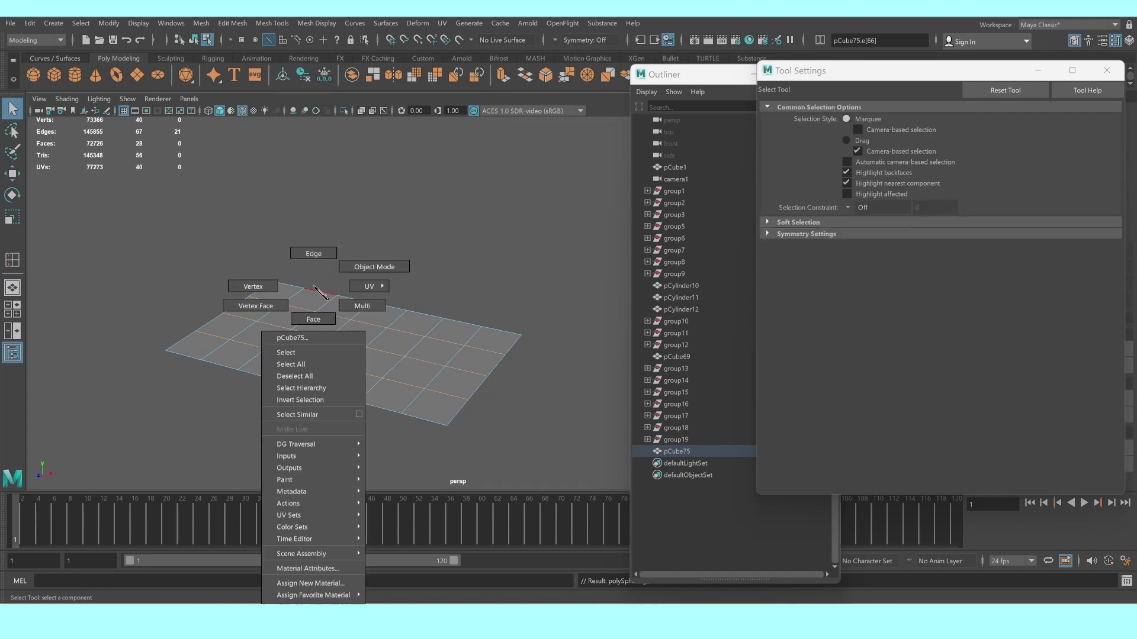
pyautogui.click(319, 318)
pyautogui.click(259, 335)
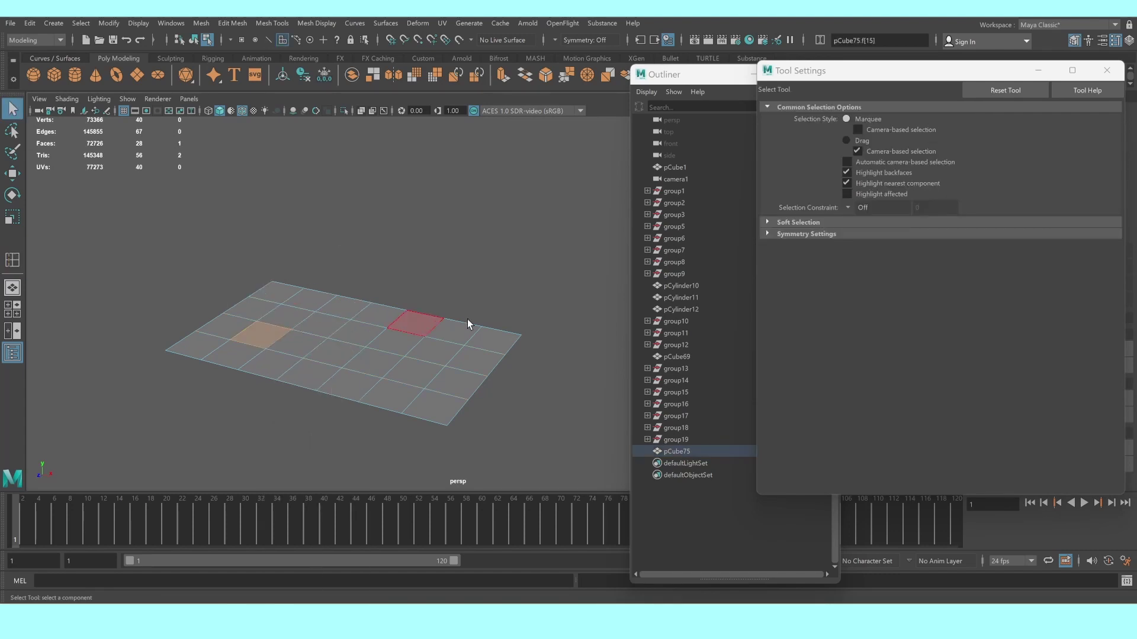
pyautogui.hotkey('ctrl', 'z')
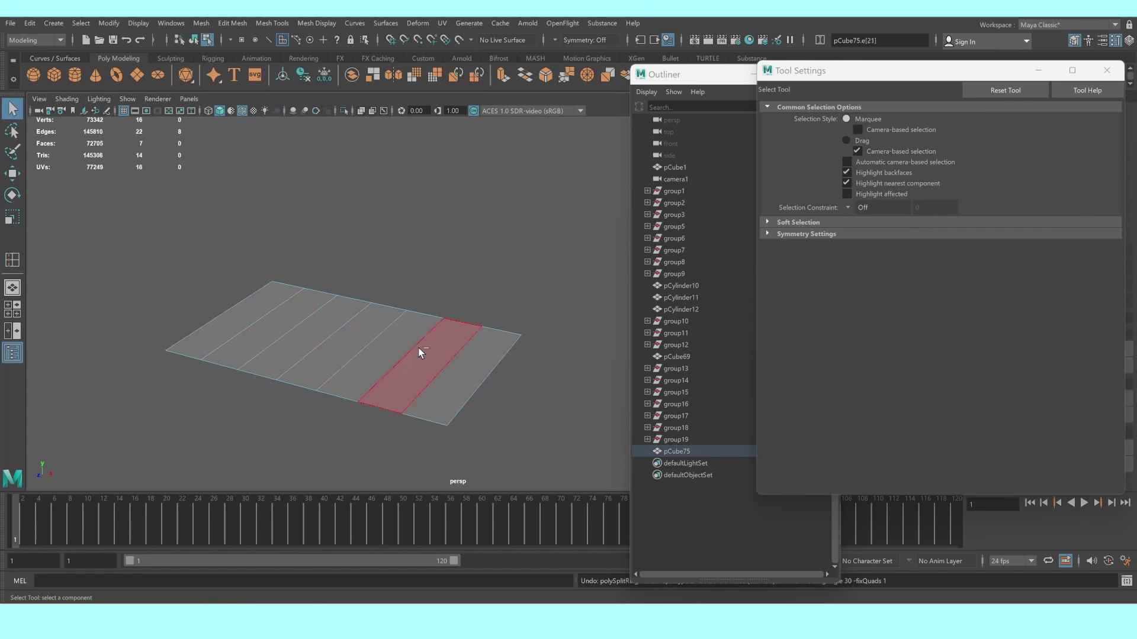
# Insert four cross edge loops with Insert Edge Loop to turn the plane into a grid
pyautogui.click(273, 23)
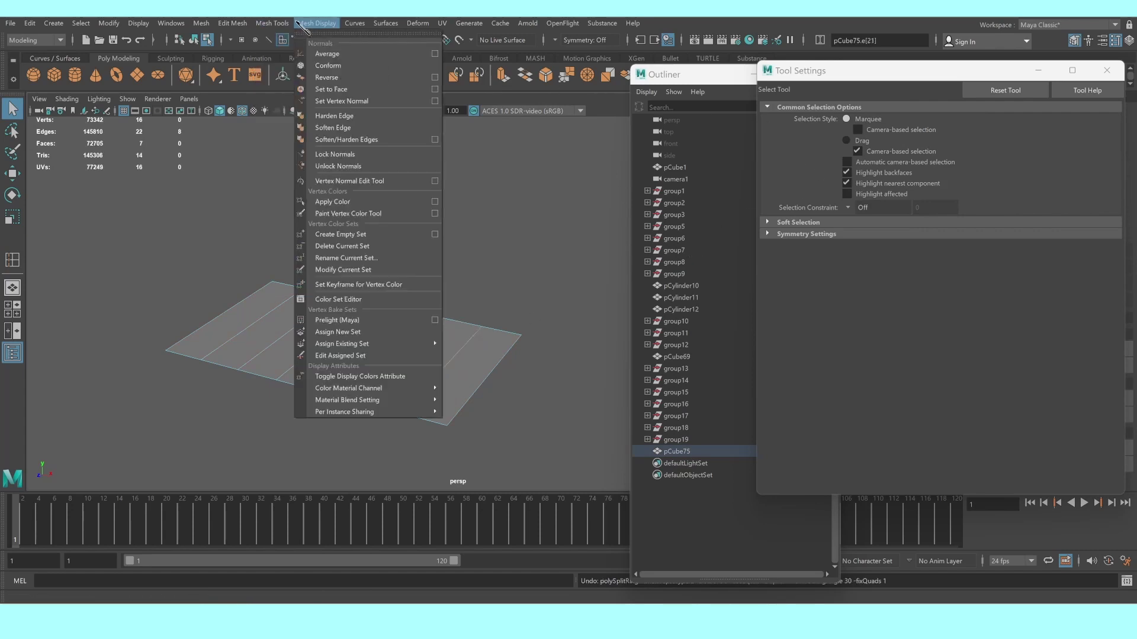
pyautogui.click(299, 113)
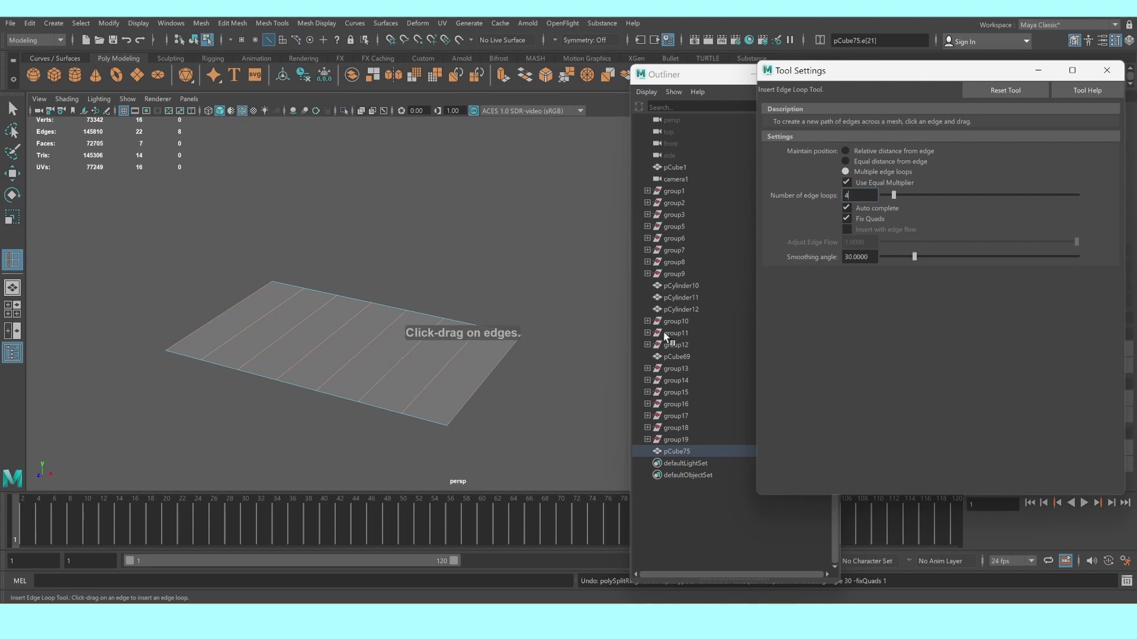
pyautogui.click(494, 366)
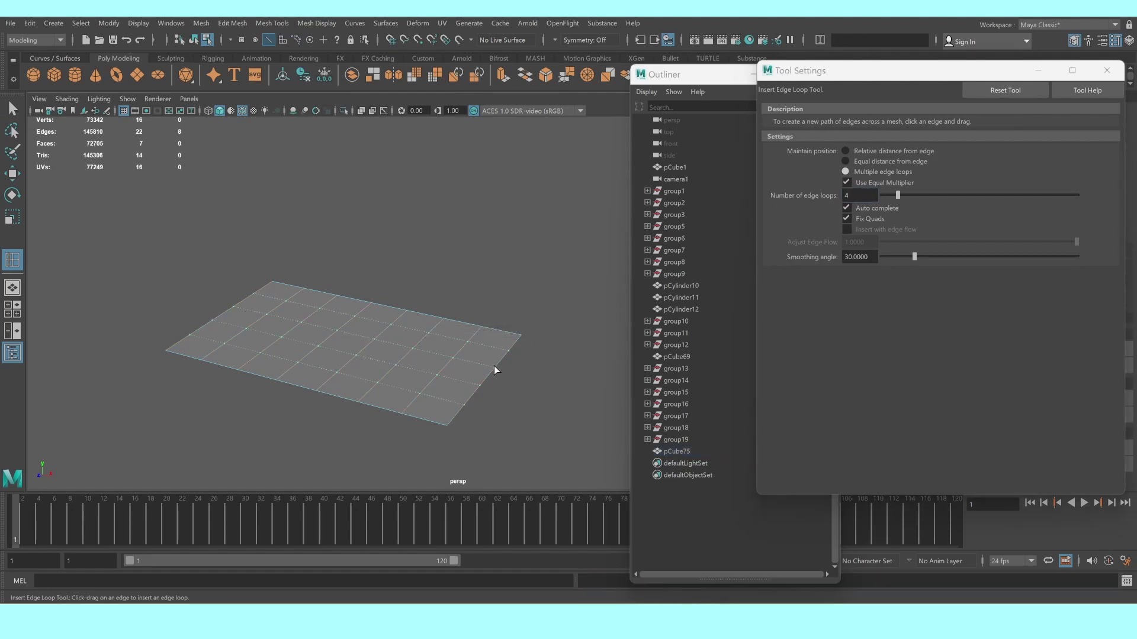
# Shift-select scattered grid faces, then close Tool Settings and minimize the Outliner
pyautogui.click(11, 108)
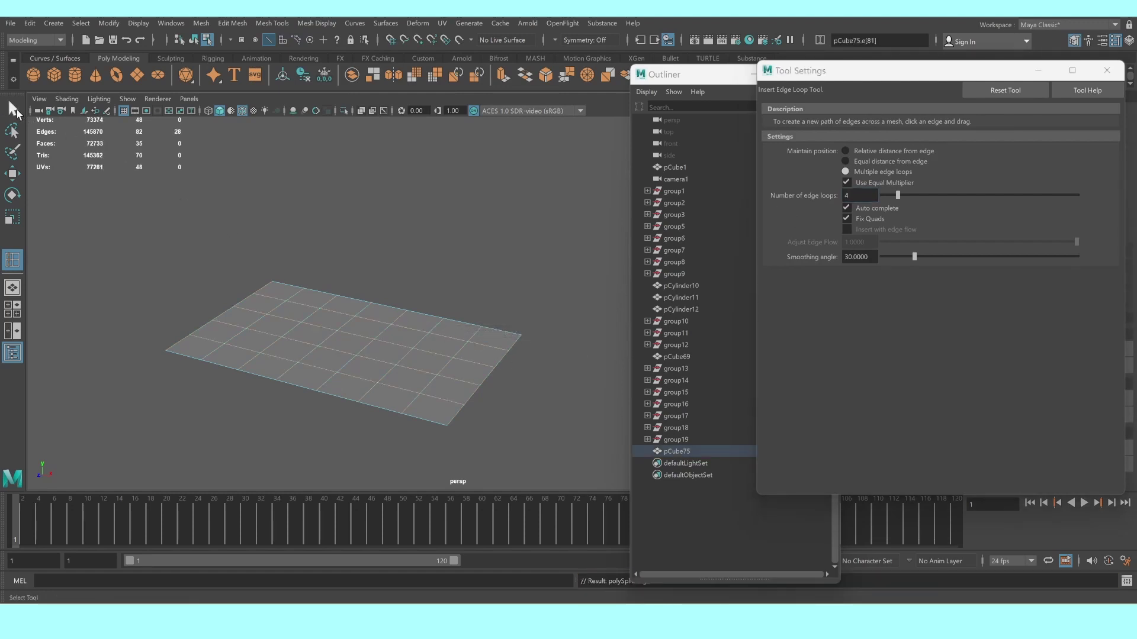
pyautogui.rightClick(280, 310)
pyautogui.click(282, 342)
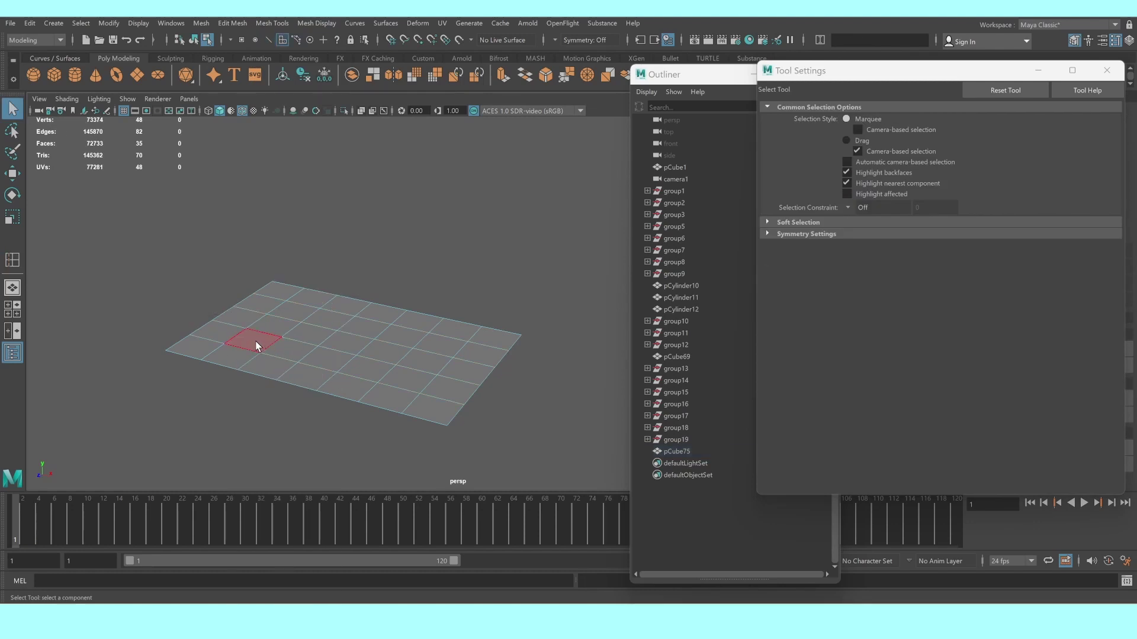
pyautogui.keyDown('shift'); pyautogui.click(286, 314); pyautogui.keyUp('shift')
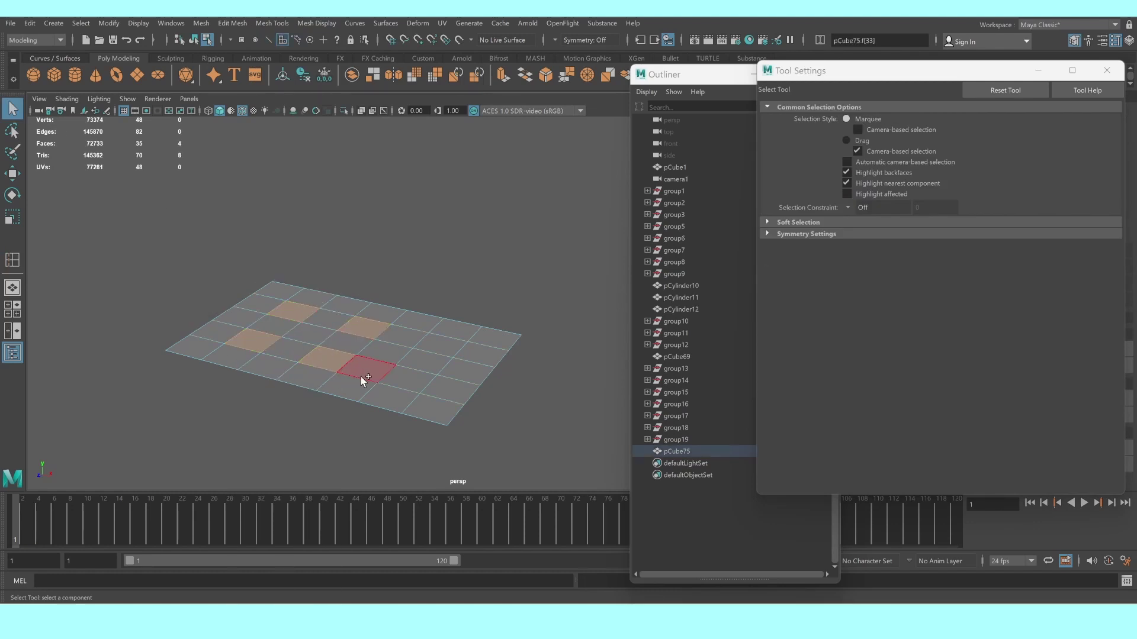
pyautogui.keyDown('shift'); pyautogui.click(402, 380); pyautogui.keyUp('shift')
pyautogui.keyDown('shift'); pyautogui.click(443, 348); pyautogui.keyUp('shift')
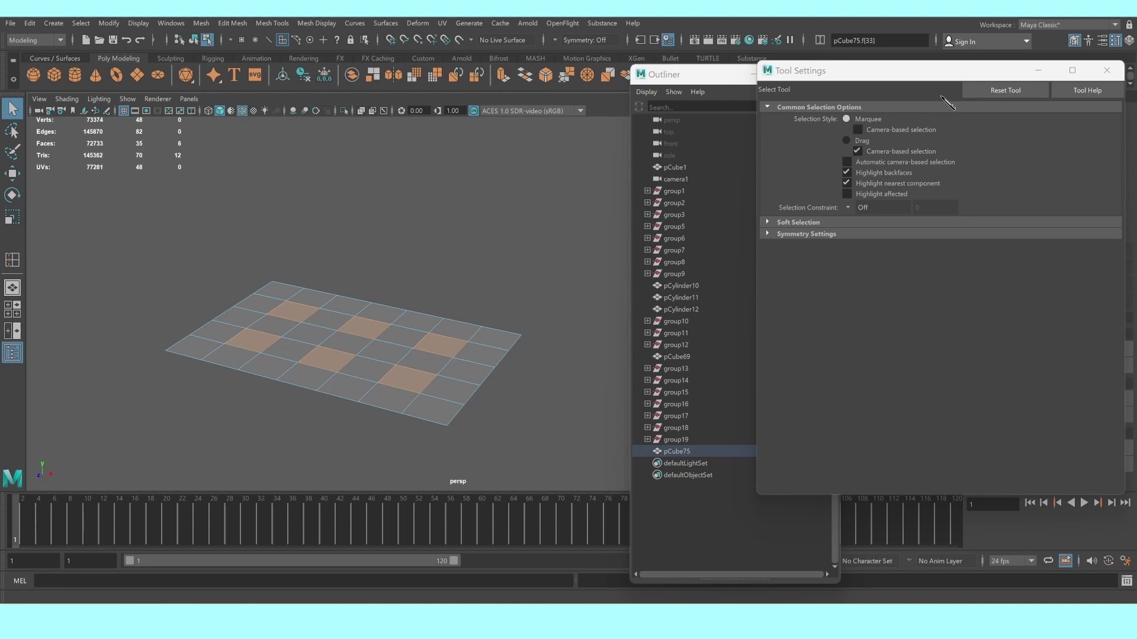
pyautogui.click(1039, 71)
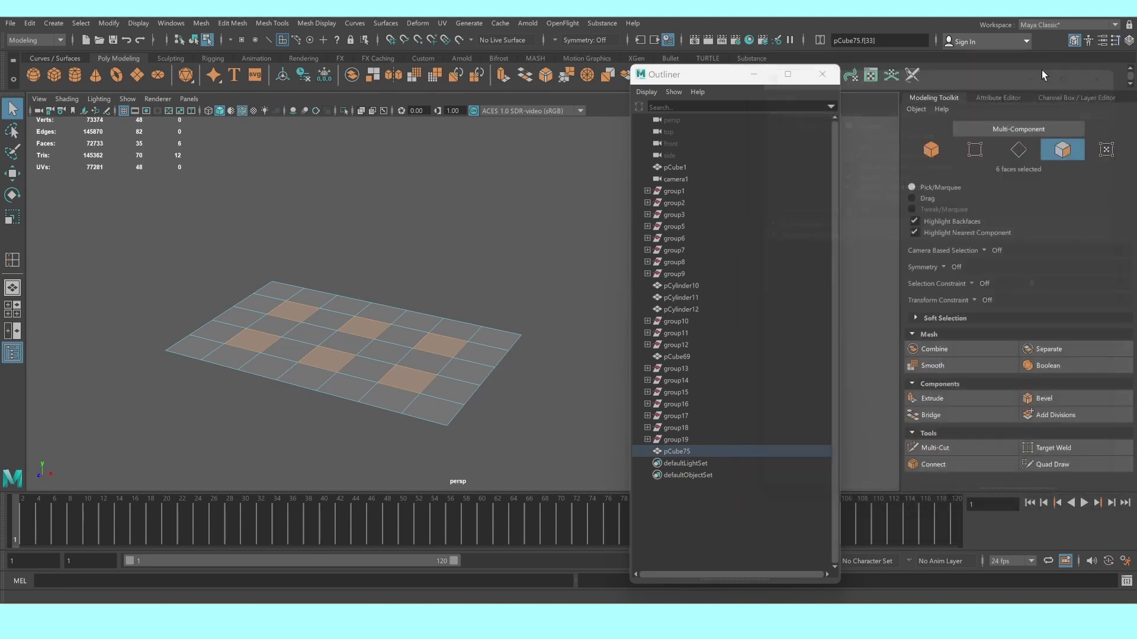
pyautogui.click(753, 76)
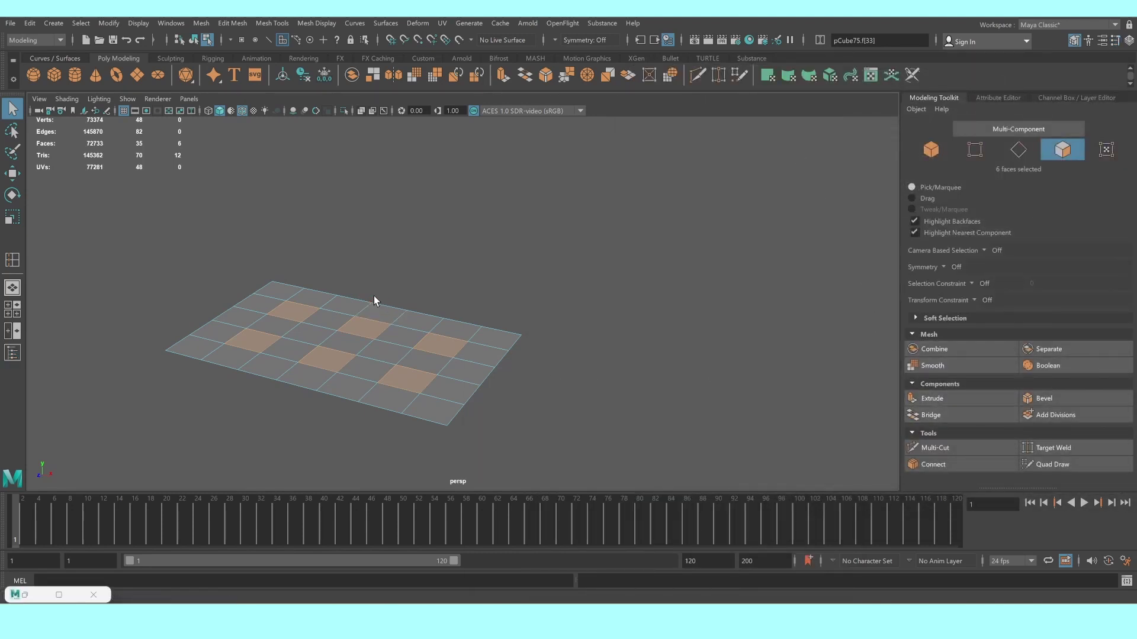
# Extrude the six selected faces and push them down into dimples
pyautogui.press('1')
pyautogui.press('w')
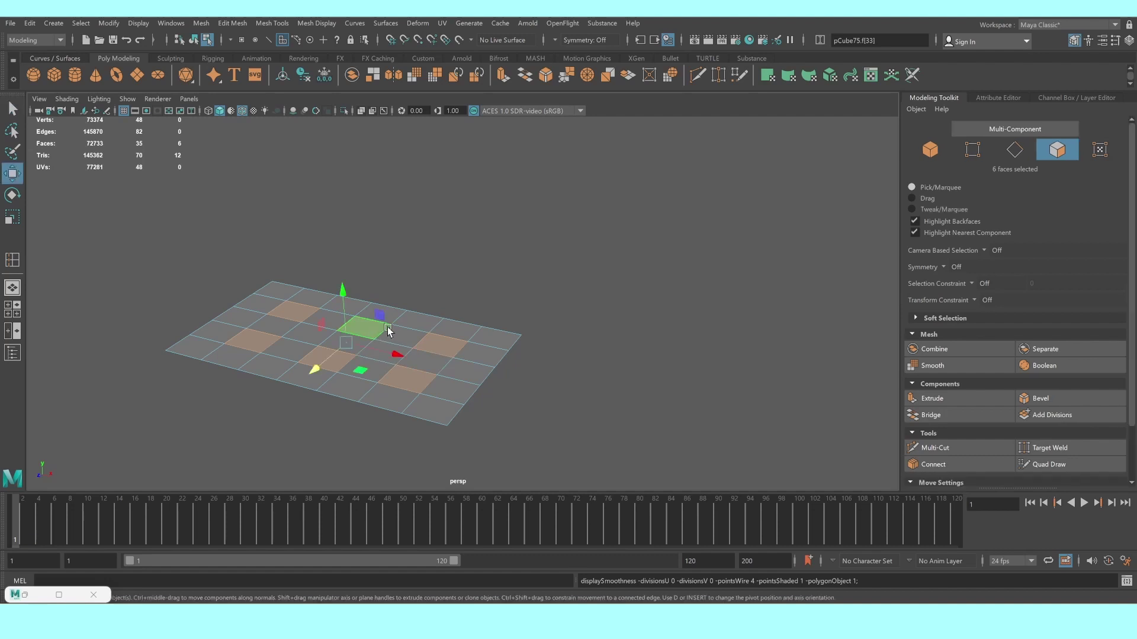
pyautogui.click(931, 398)
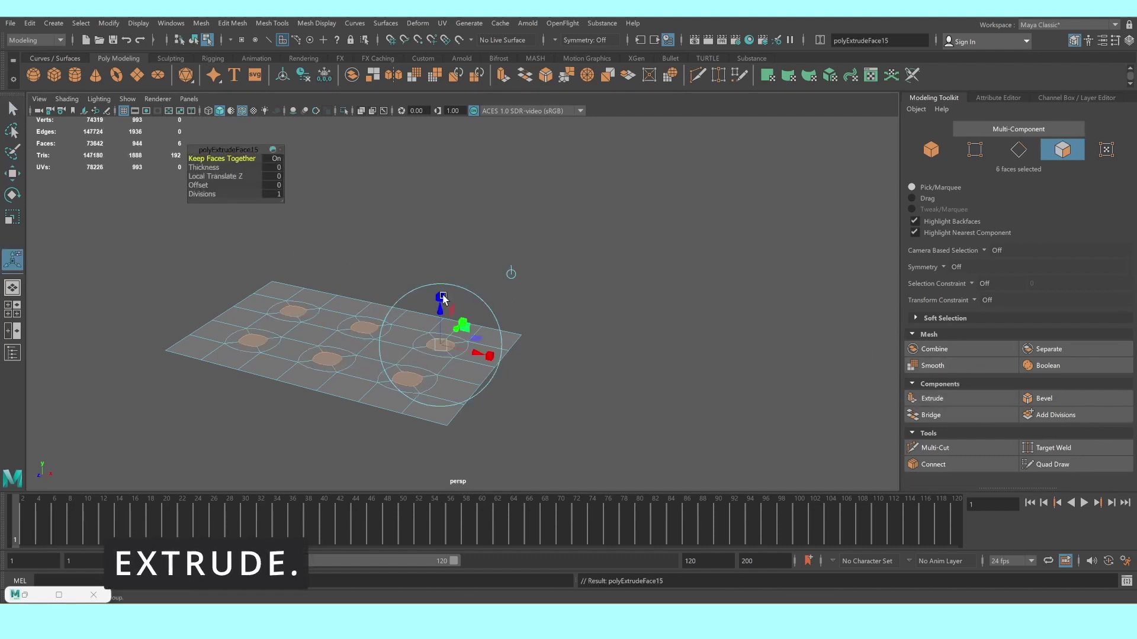
pyautogui.moveTo(442, 313); pyautogui.dragTo(445, 337)
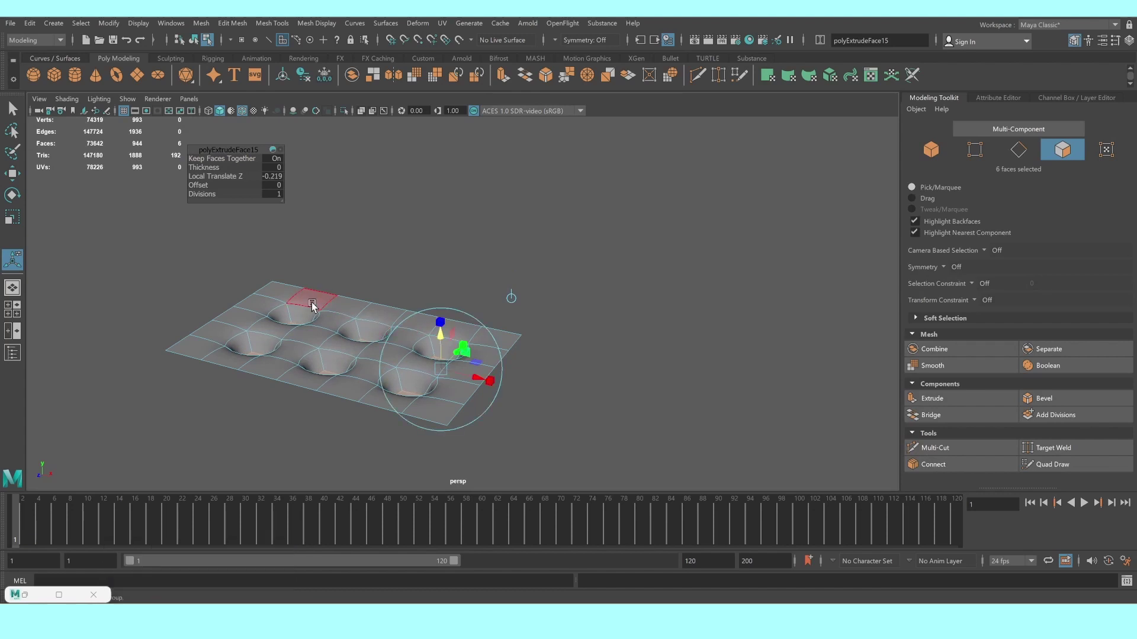
pyautogui.press('1')
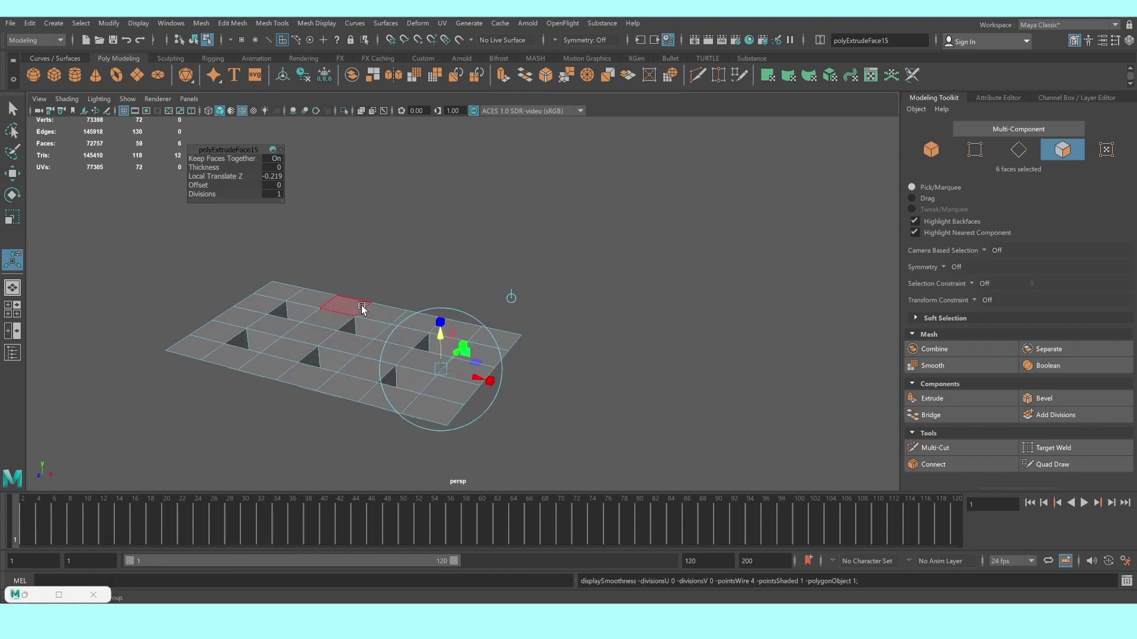
pyautogui.press('3')
# Extrude the plane's border edges downward to give the plate thickness
pyautogui.keyDown('alt'); pyautogui.moveTo(367, 316); pyautogui.dragTo(344, 308); pyautogui.keyUp('alt')
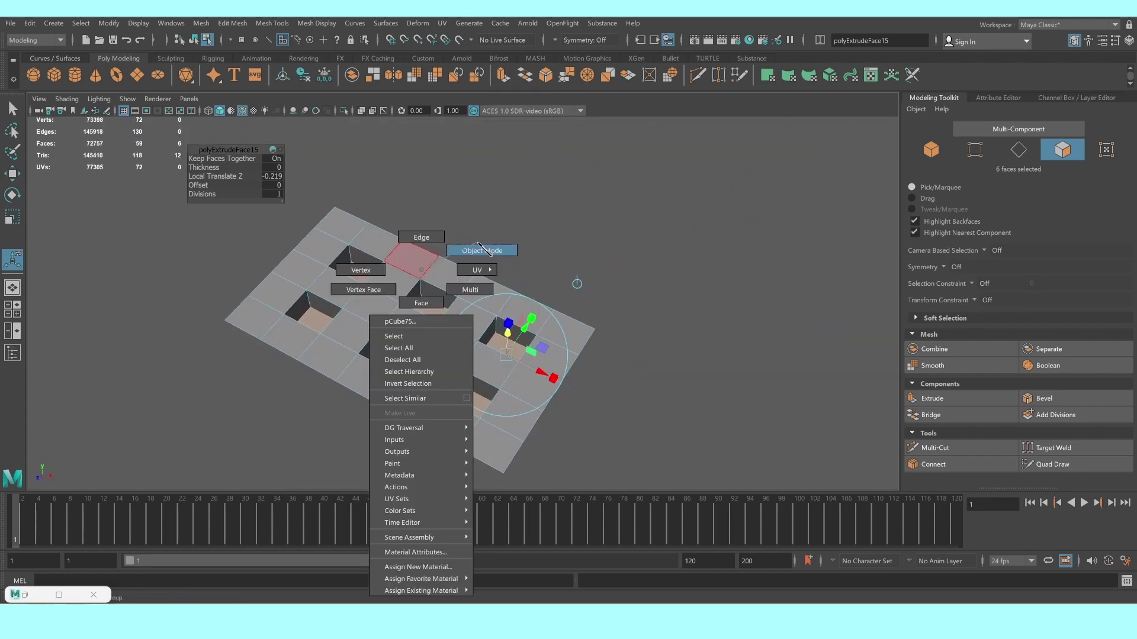
pyautogui.moveTo(482, 242); pyautogui.dragTo(470, 246, button='right')
pyautogui.click(424, 290)
pyautogui.press('3')
pyautogui.keyDown('alt'); pyautogui.moveTo(541, 273); pyautogui.dragTo(421, 237); pyautogui.keyUp('alt')
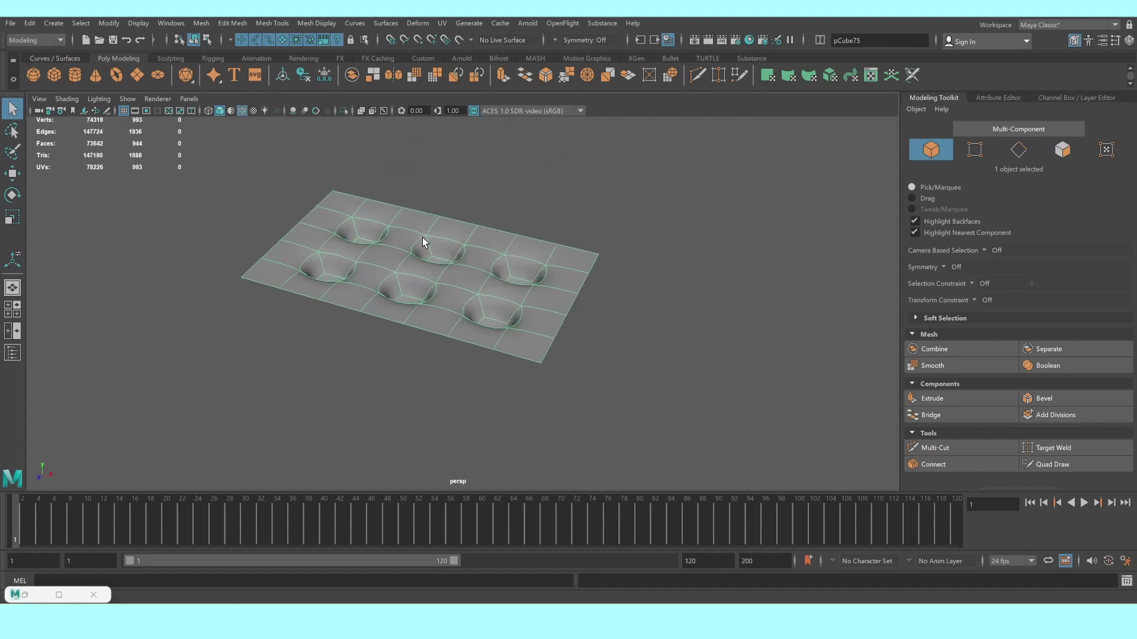
pyautogui.moveTo(422, 237); pyautogui.dragTo(418, 204, button='right')
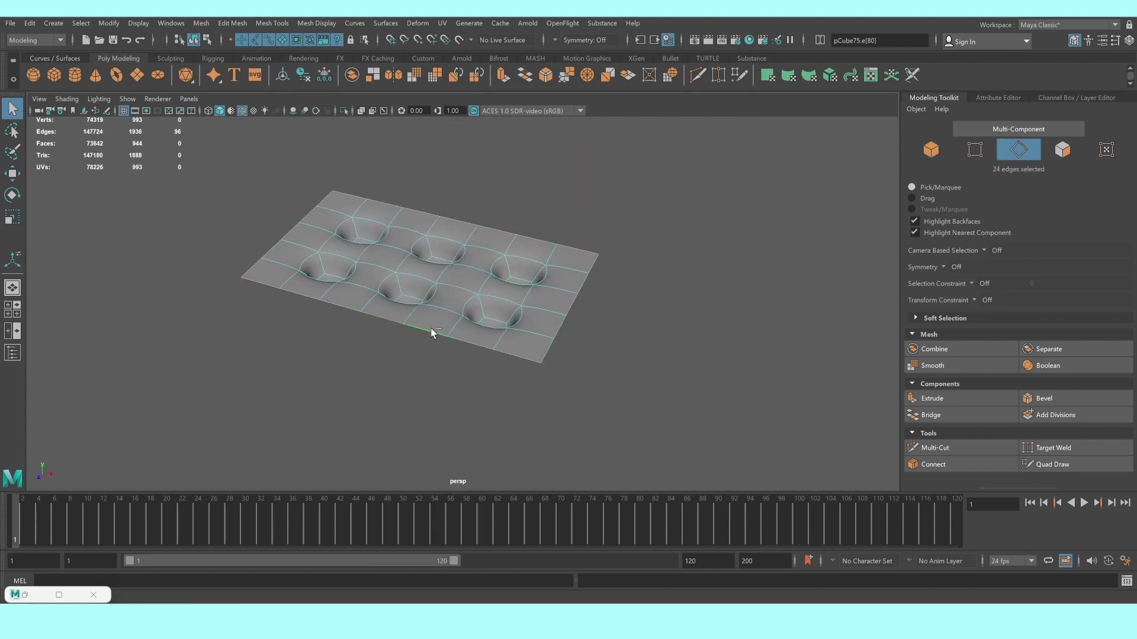
pyautogui.click(928, 398)
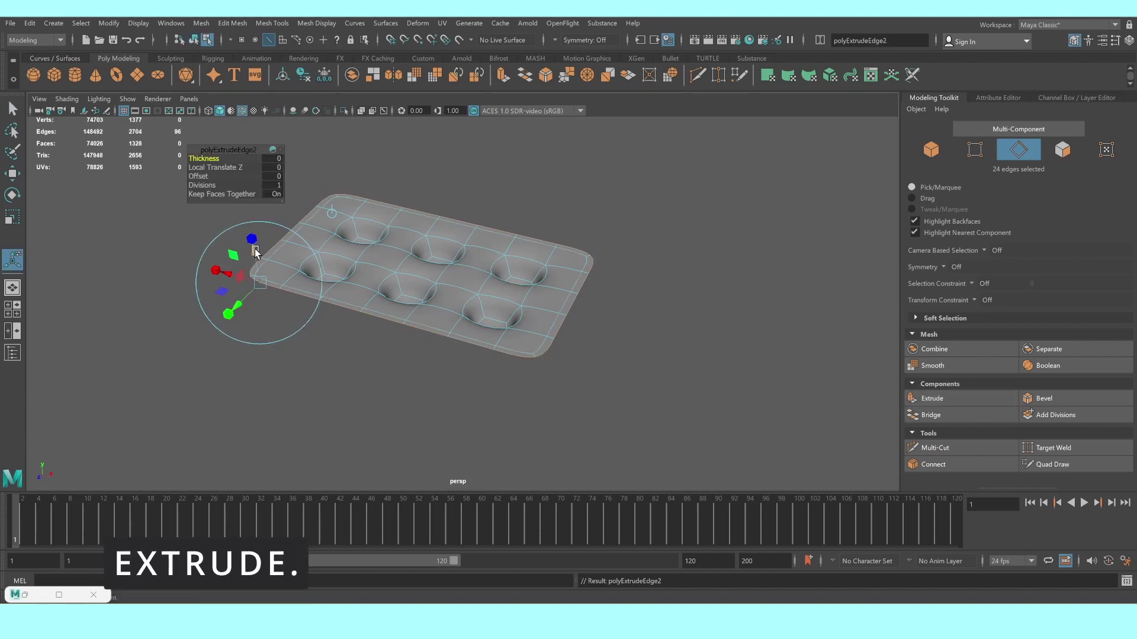
pyautogui.moveTo(255, 251); pyautogui.dragTo(257, 257)
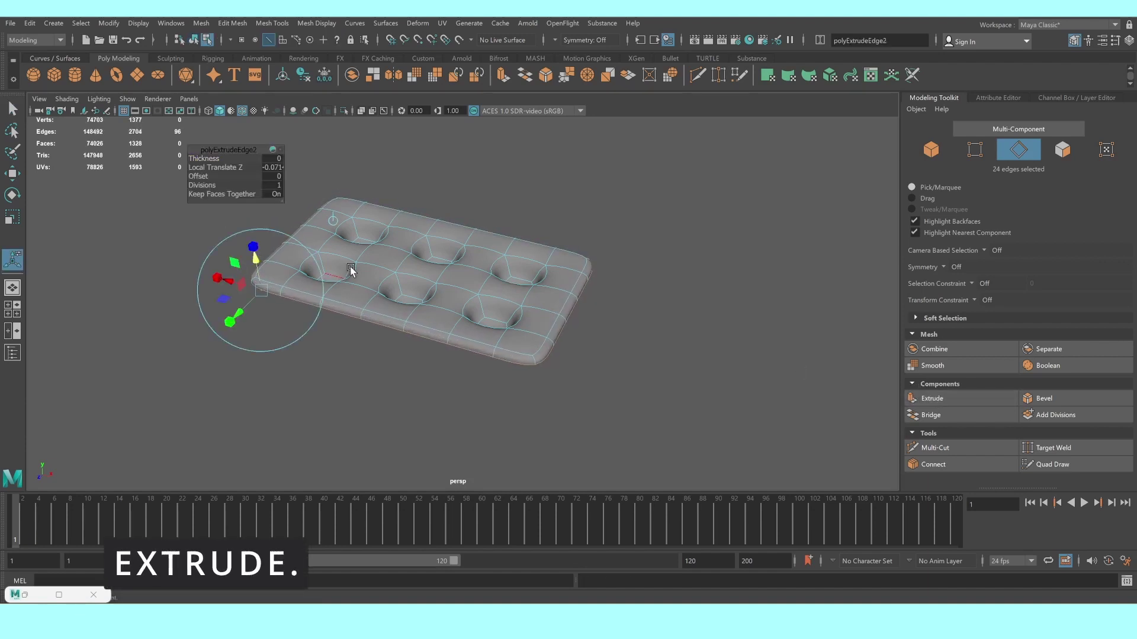
# Return to object selection with the unsmoothed display and activate Multi-Cut
pyautogui.moveTo(351, 270); pyautogui.dragTo(574, 243, button='right')
pyautogui.press('1')
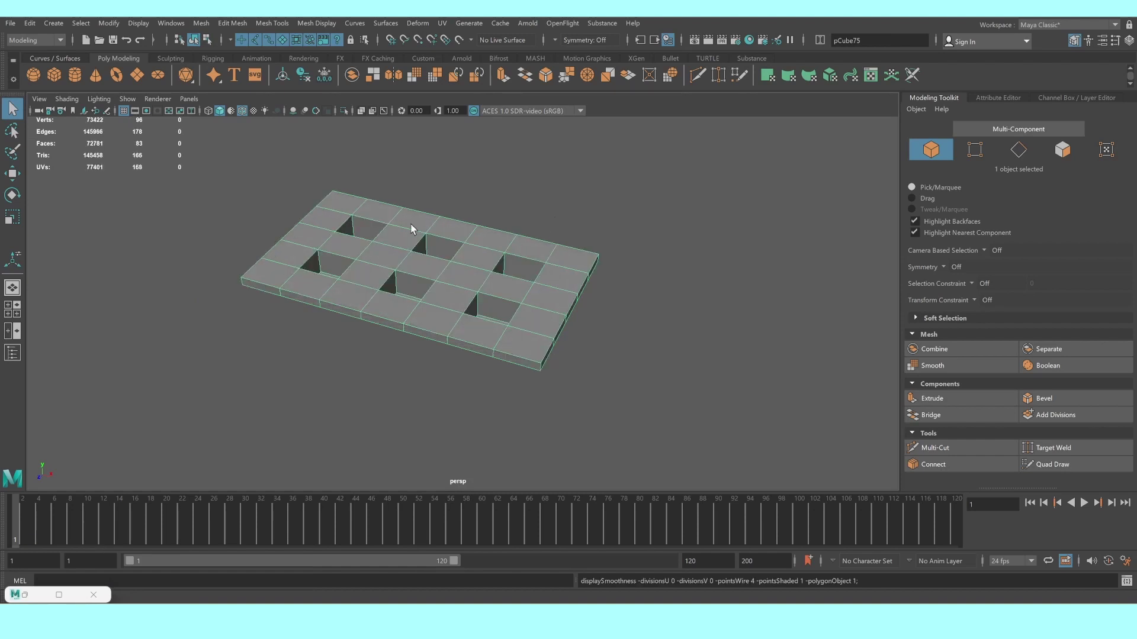
pyautogui.click(932, 447)
pyautogui.scroll(3, 611, 367)
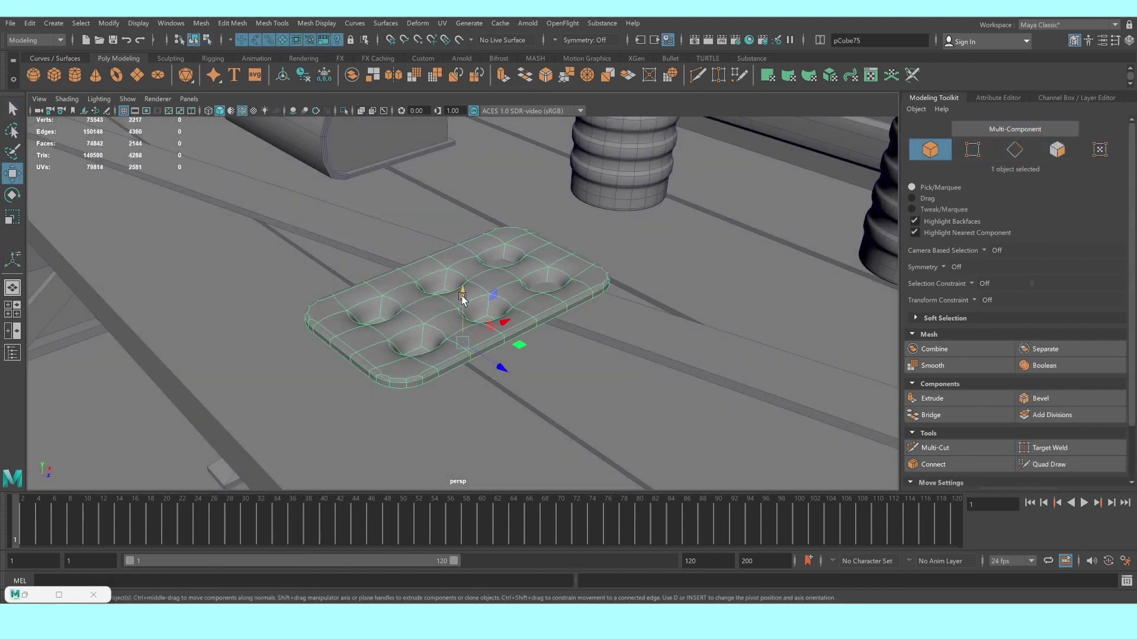
# Raise the tray plate and tilt it around its X axis into place
pyautogui.moveTo(462, 297); pyautogui.dragTo(466, 299)
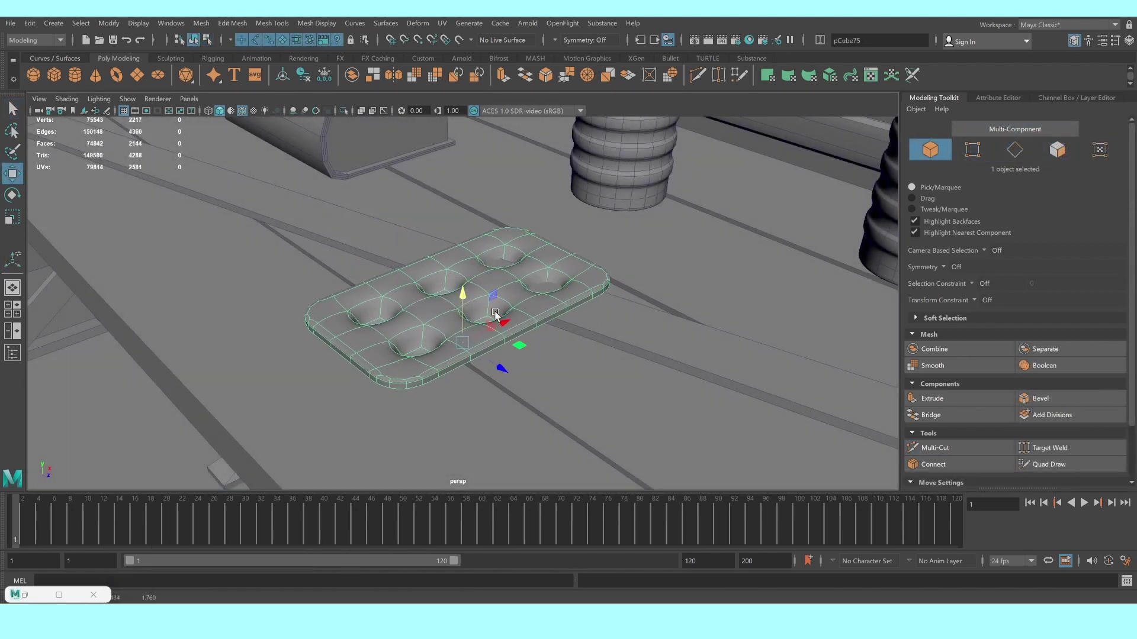
pyautogui.press('e')
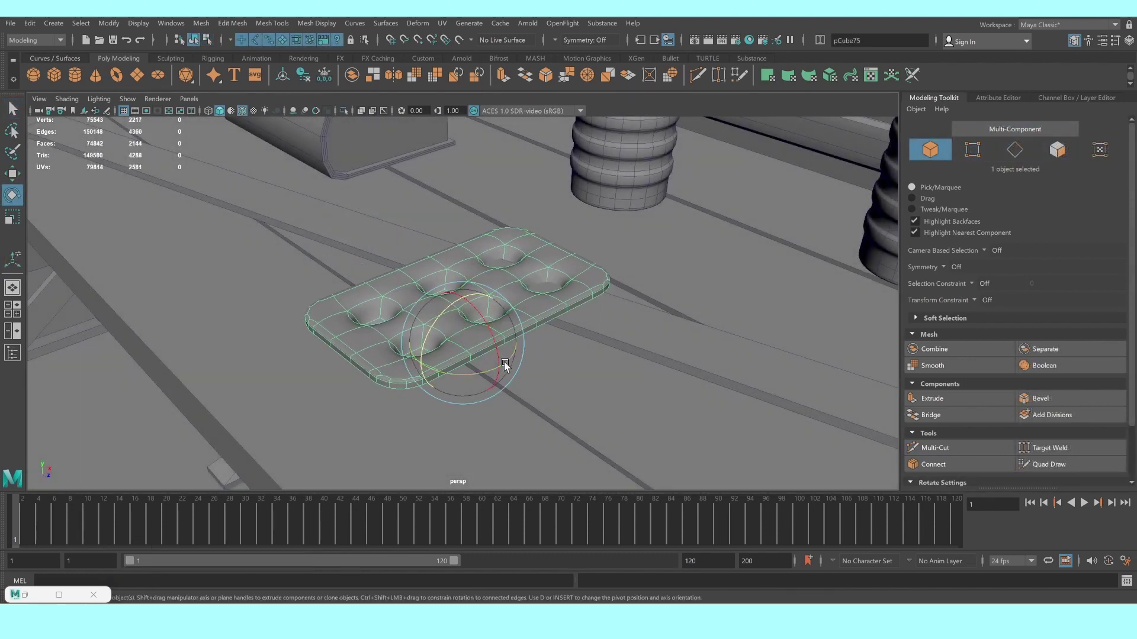
pyautogui.moveTo(504, 364)
pyautogui.mouseDown()
pyautogui.moveTo(488, 368)
pyautogui.moveTo(529, 289)
pyautogui.moveTo(398, 366)
pyautogui.moveTo(403, 374)
pyautogui.mouseUp()
pyautogui.press('w')
# Locate group16, a single pencil, in the Outliner and duplicate it as group20
pyautogui.click(649, 308)
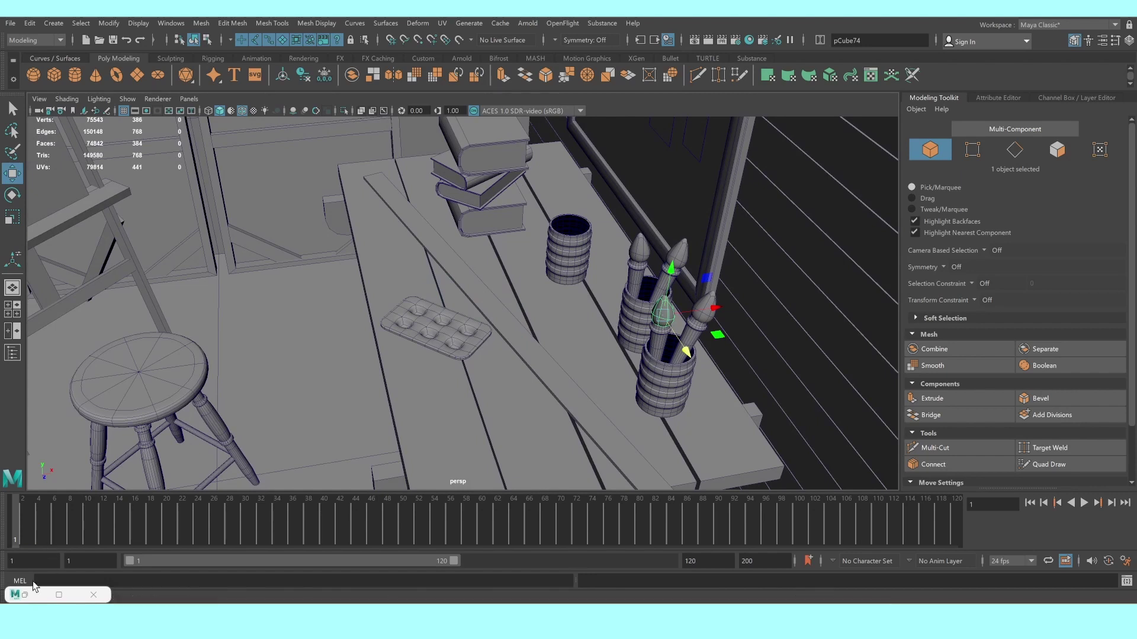
pyautogui.click(13, 353)
pyautogui.click(675, 415)
pyautogui.press('f')
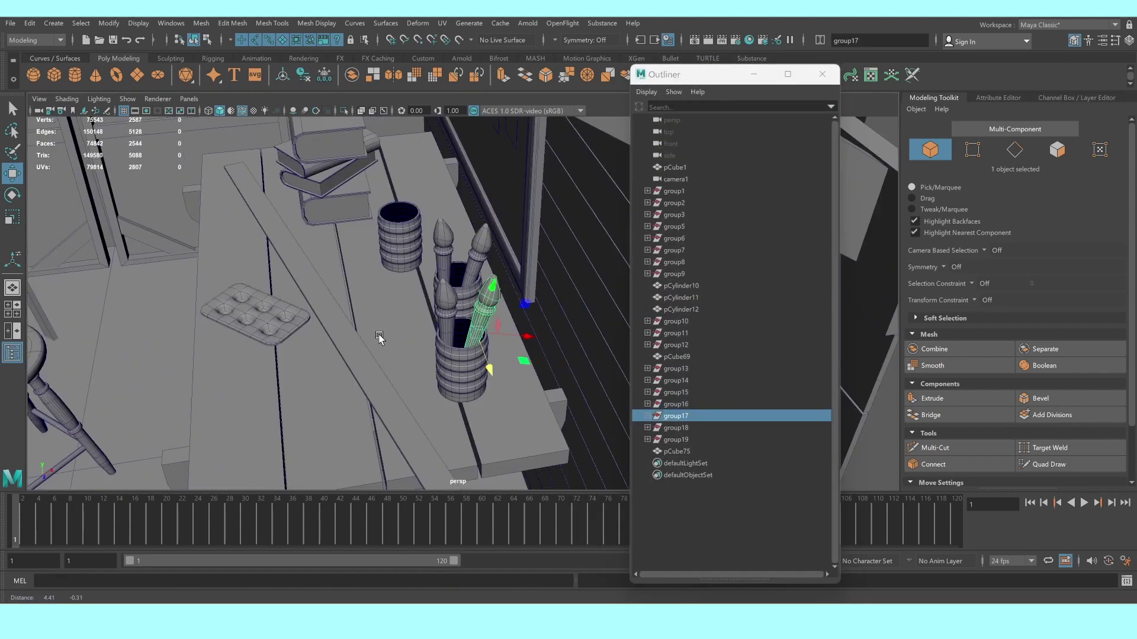
pyautogui.click(447, 301)
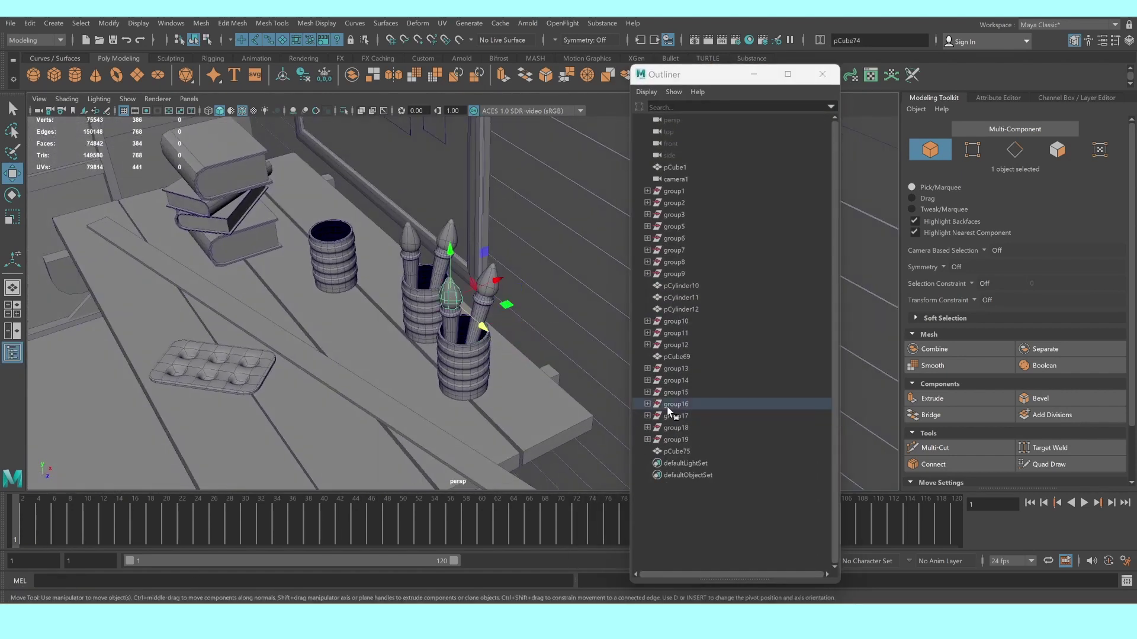
pyautogui.hotkey('ctrl', 'd')
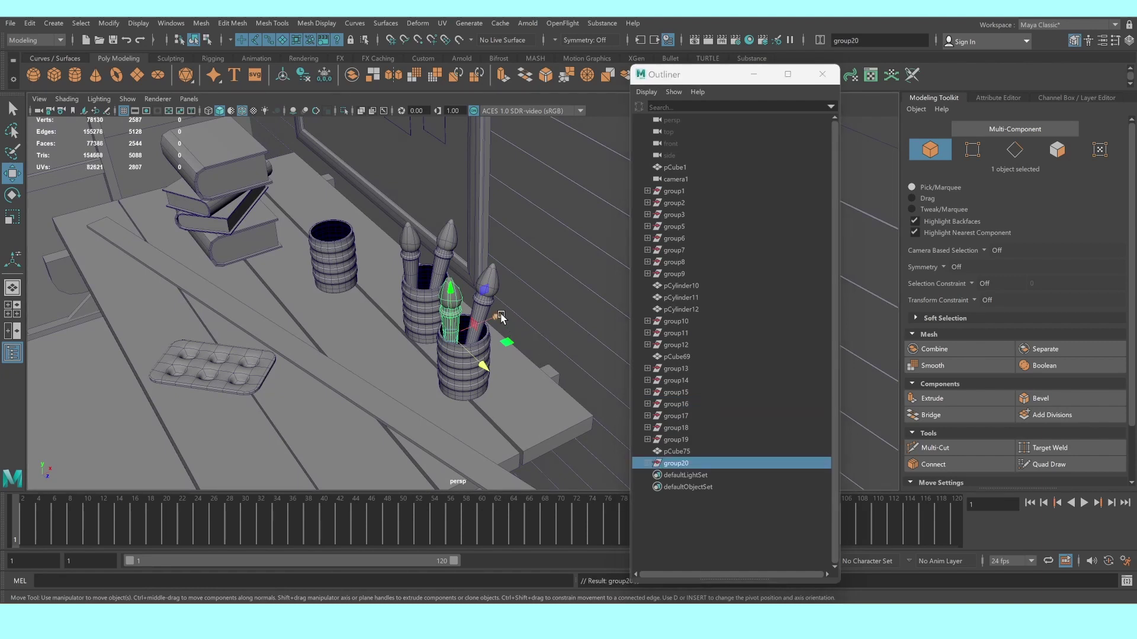
# Move the copied pencil toward the paint tray and rotate it to lie flat
pyautogui.moveTo(501, 318)
pyautogui.mouseDown()
pyautogui.moveTo(311, 346)
pyautogui.moveTo(236, 388)
pyautogui.moveTo(271, 376)
pyautogui.mouseUp()
pyautogui.press('e')
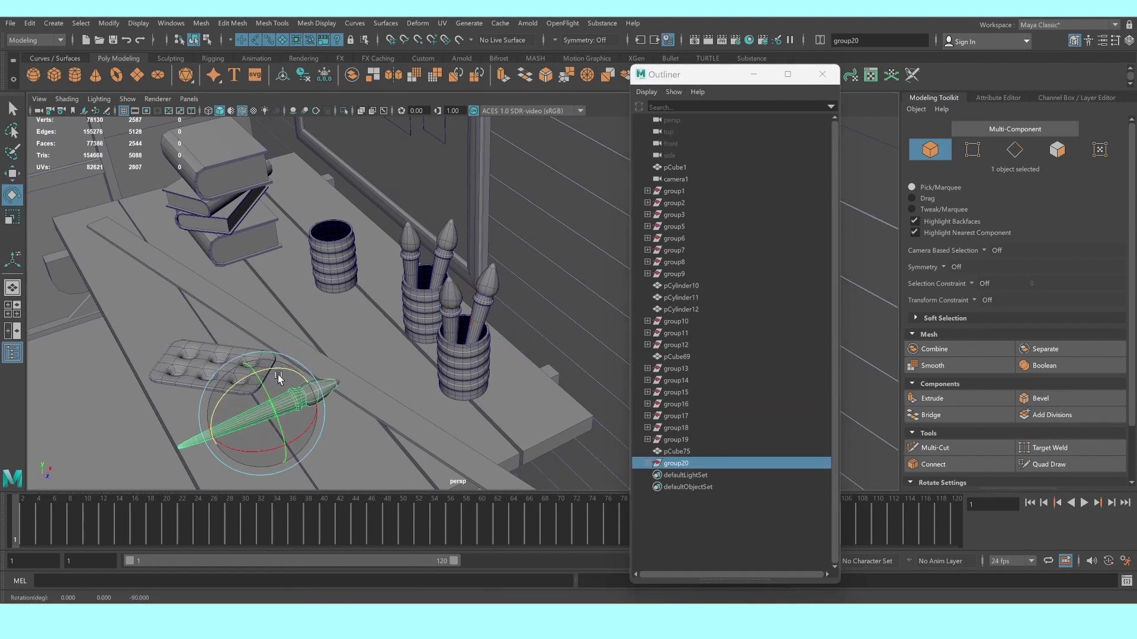
pyautogui.keyDown('alt'); pyautogui.moveTo(278, 374); pyautogui.dragTo(327, 289, button='middle'); pyautogui.keyUp('alt')
pyautogui.press('w')
pyautogui.click(307, 292)
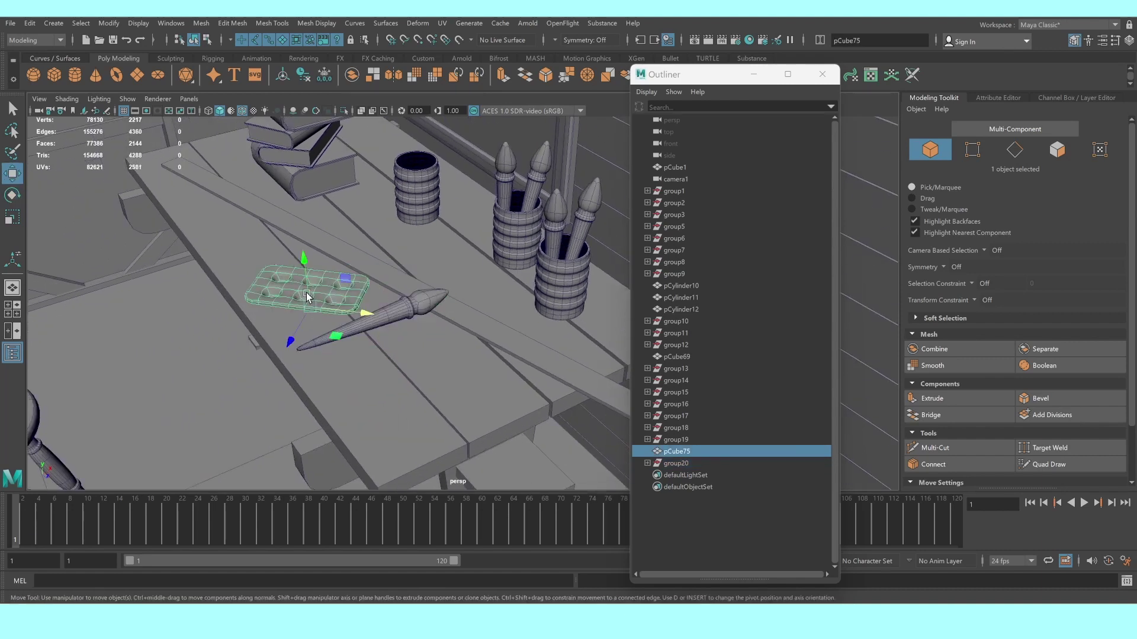
pyautogui.click(380, 314)
# Turn the copied pencil to a new angle and lower it onto the tabletop
pyautogui.moveTo(379, 317)
pyautogui.keyDown('alt'); pyautogui.mouseDown()
pyautogui.moveTo(342, 330)
pyautogui.moveTo(376, 388)
pyautogui.moveTo(358, 354)
pyautogui.moveTo(399, 343)
pyautogui.mouseUp(); pyautogui.keyUp('alt')
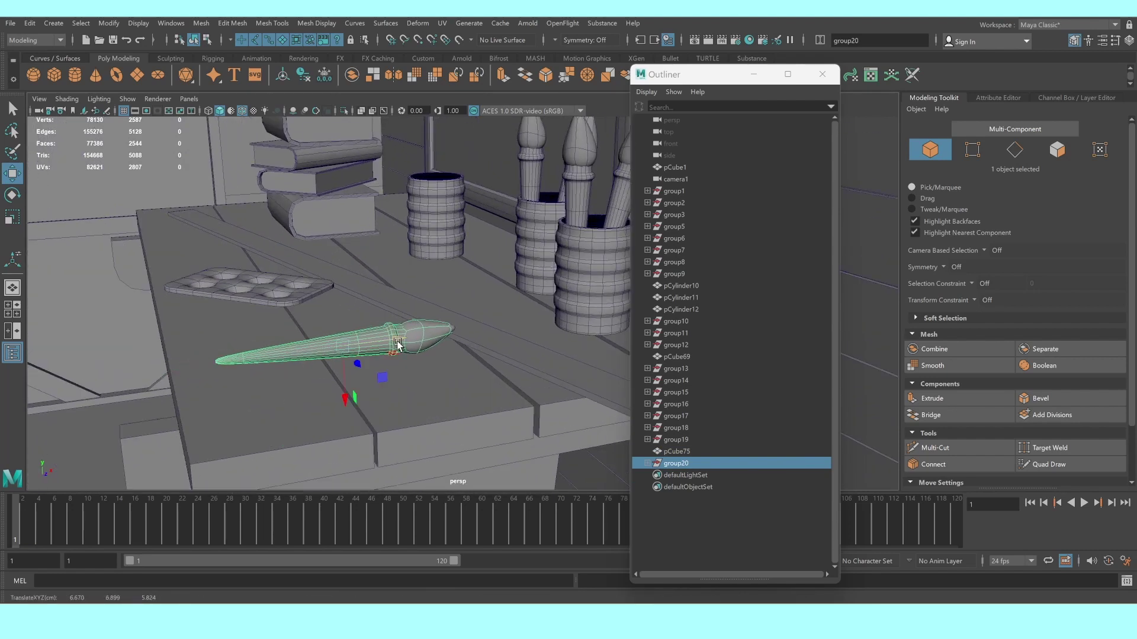
pyautogui.press('e')
pyautogui.moveTo(325, 303); pyautogui.dragTo(320, 301)
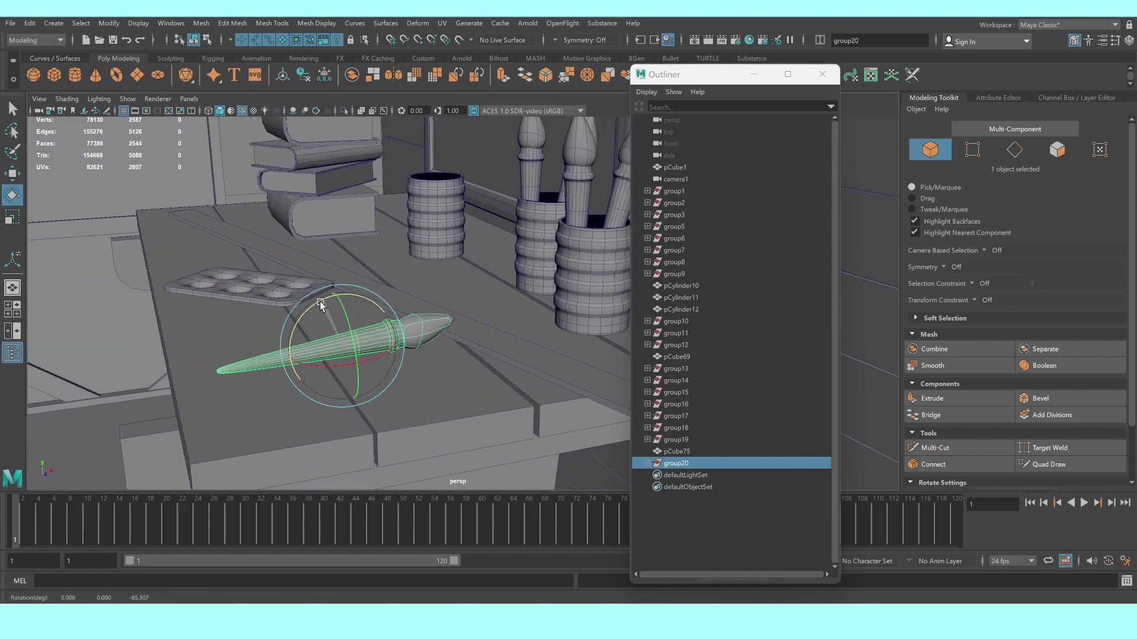
pyautogui.press('w')
pyautogui.moveTo(351, 388); pyautogui.dragTo(358, 401)
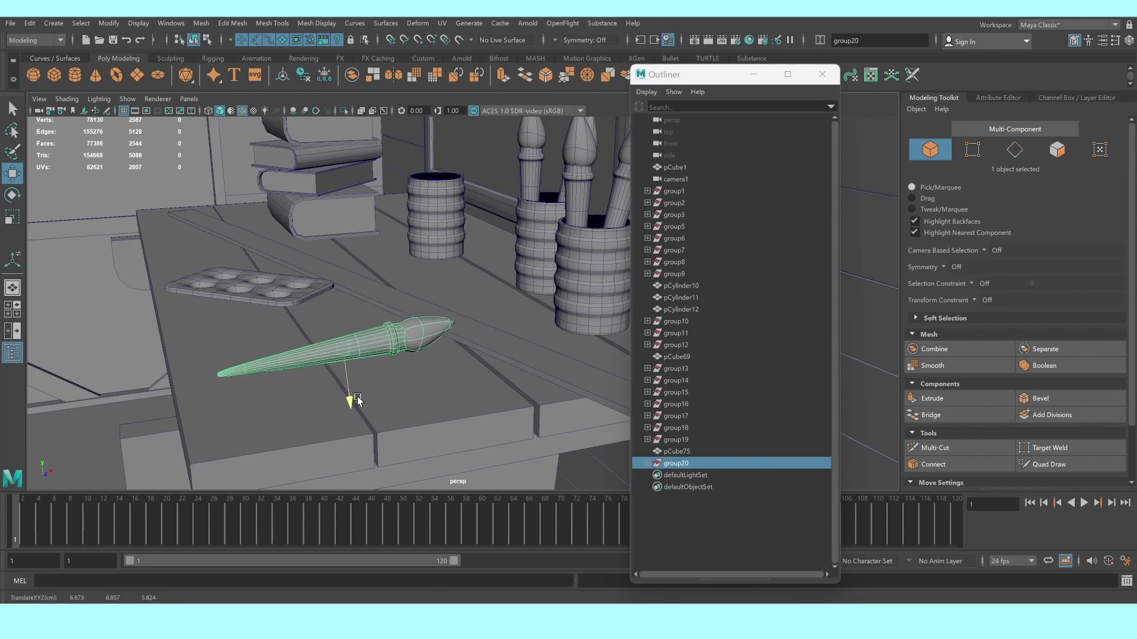
pyautogui.scroll(-5, 361, 394)
pyautogui.scroll(-5, 378, 361)
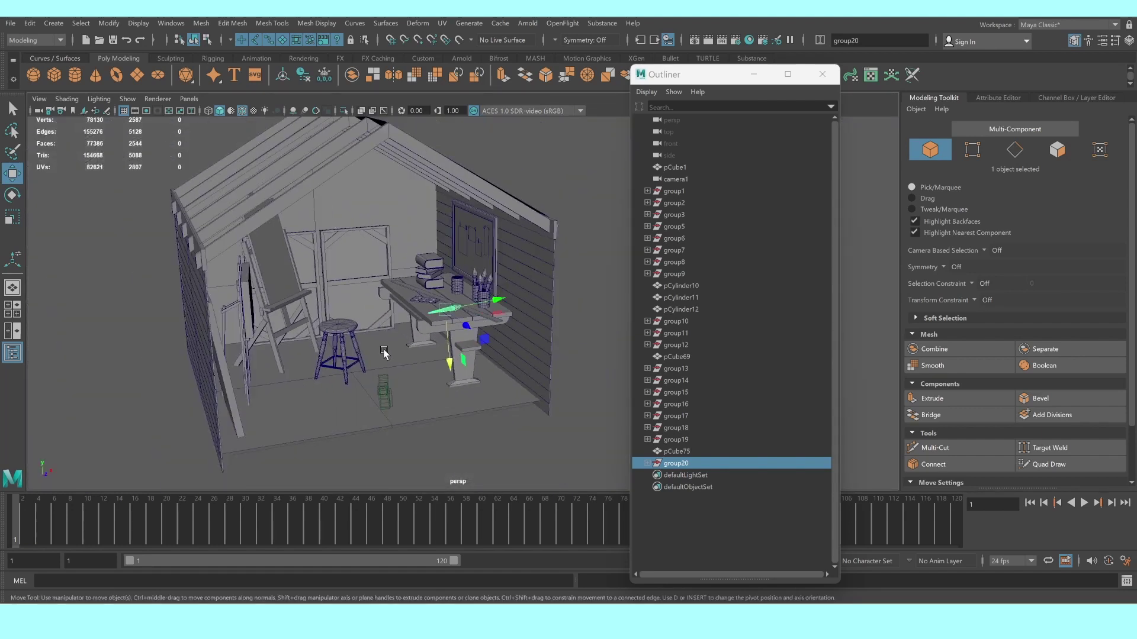
# Slide the frame panel left along the back wall and lower its top edge
pyautogui.click(553, 298)
pyautogui.moveTo(542, 300)
pyautogui.keyDown('alt'); pyautogui.mouseDown()
pyautogui.moveTo(418, 326)
pyautogui.moveTo(441, 327)
pyautogui.mouseUp(); pyautogui.keyUp('alt')
pyautogui.click(455, 216)
pyautogui.moveTo(455, 216)
pyautogui.keyDown('alt'); pyautogui.mouseDown()
pyautogui.moveTo(437, 251)
pyautogui.moveTo(348, 270)
pyautogui.mouseUp(); pyautogui.keyUp('alt')
pyautogui.moveTo(406, 208); pyautogui.dragTo(344, 218, button='right')
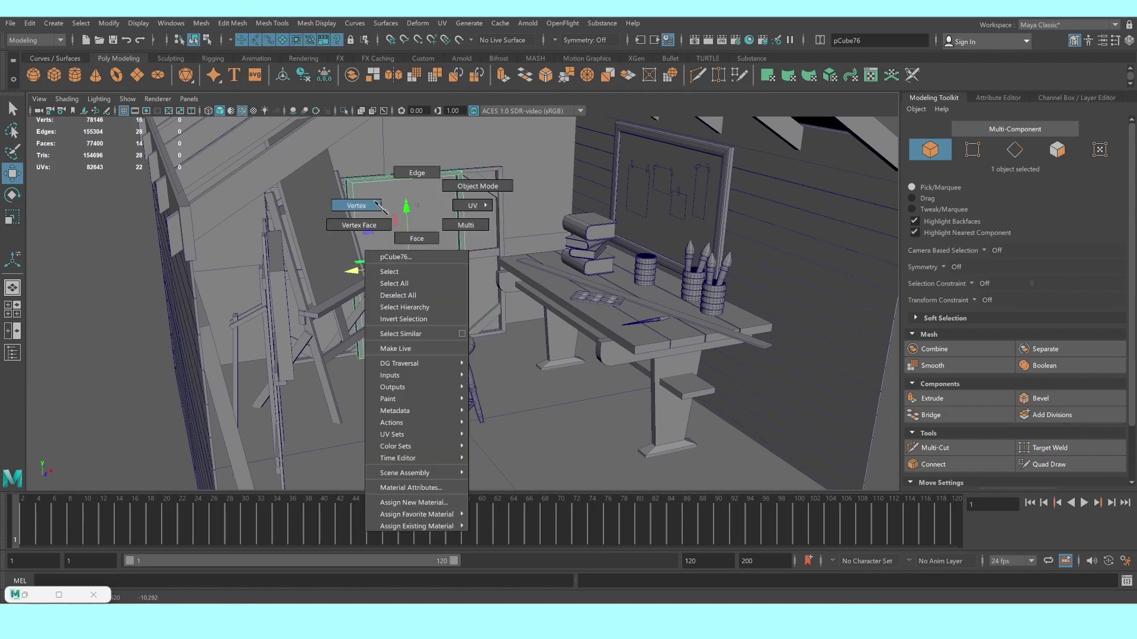
pyautogui.moveTo(303, 153); pyautogui.dragTo(472, 188)
pyautogui.moveTo(400, 126)
pyautogui.mouseDown()
pyautogui.moveTo(407, 188)
pyautogui.moveTo(496, 346)
pyautogui.mouseUp()
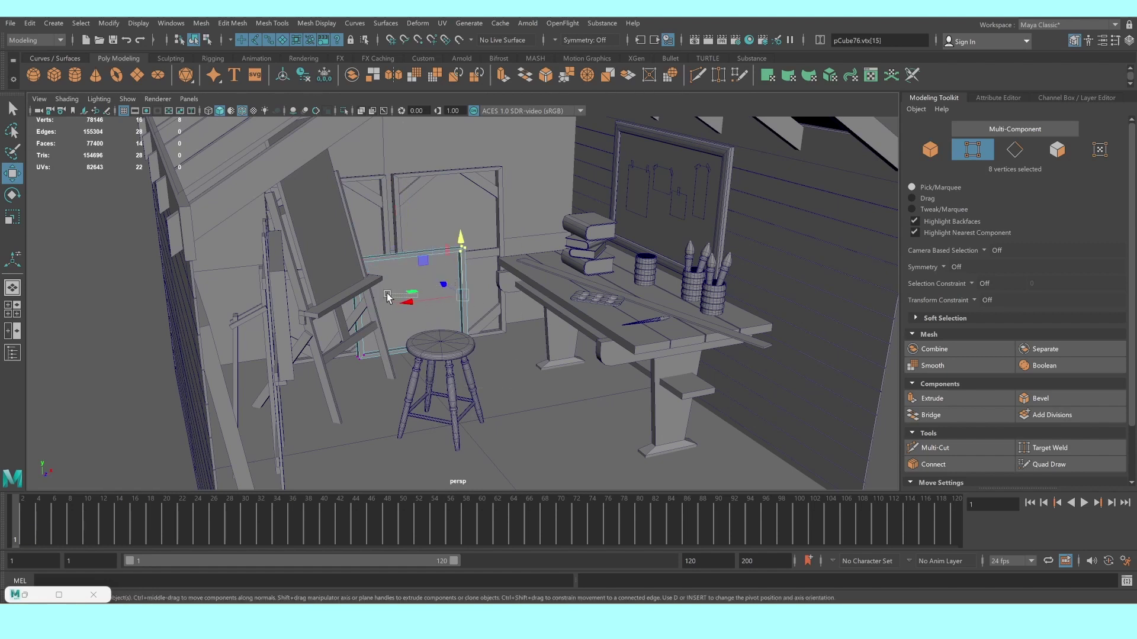
# Adjust the frame's width by moving its side vertices in and back out
pyautogui.scroll(3, 388, 296)
pyautogui.scroll(3, 402, 296)
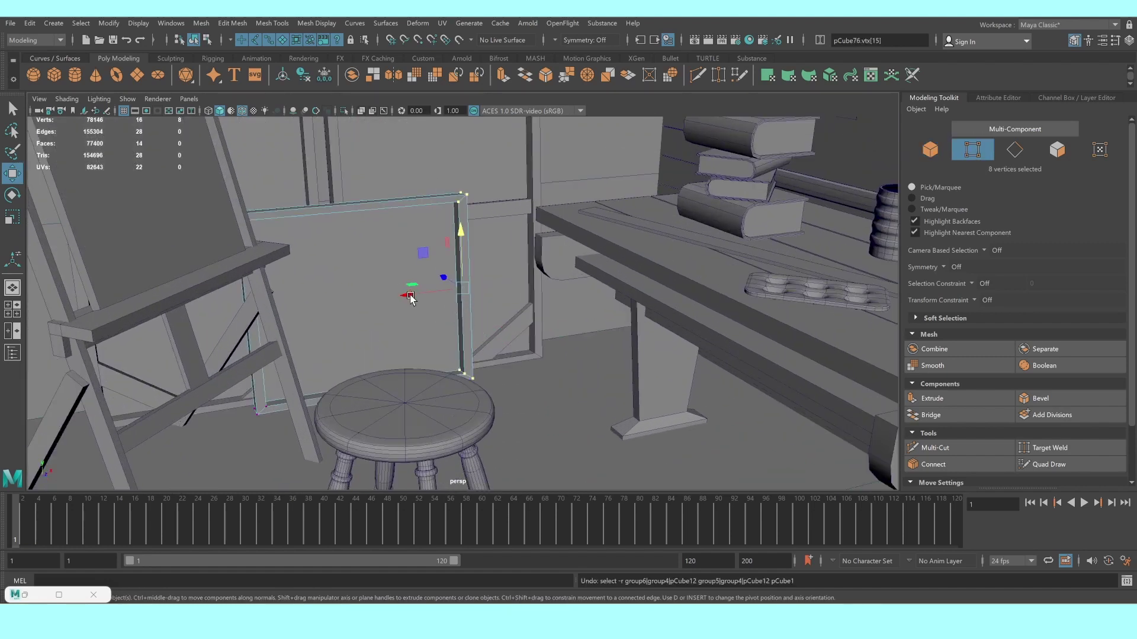
pyautogui.moveTo(410, 298); pyautogui.dragTo(357, 296)
pyautogui.moveTo(333, 255)
pyautogui.keyDown('alt'); pyautogui.mouseDown()
pyautogui.moveTo(639, 235)
pyautogui.moveTo(601, 243)
pyautogui.mouseUp(); pyautogui.keyUp('alt')
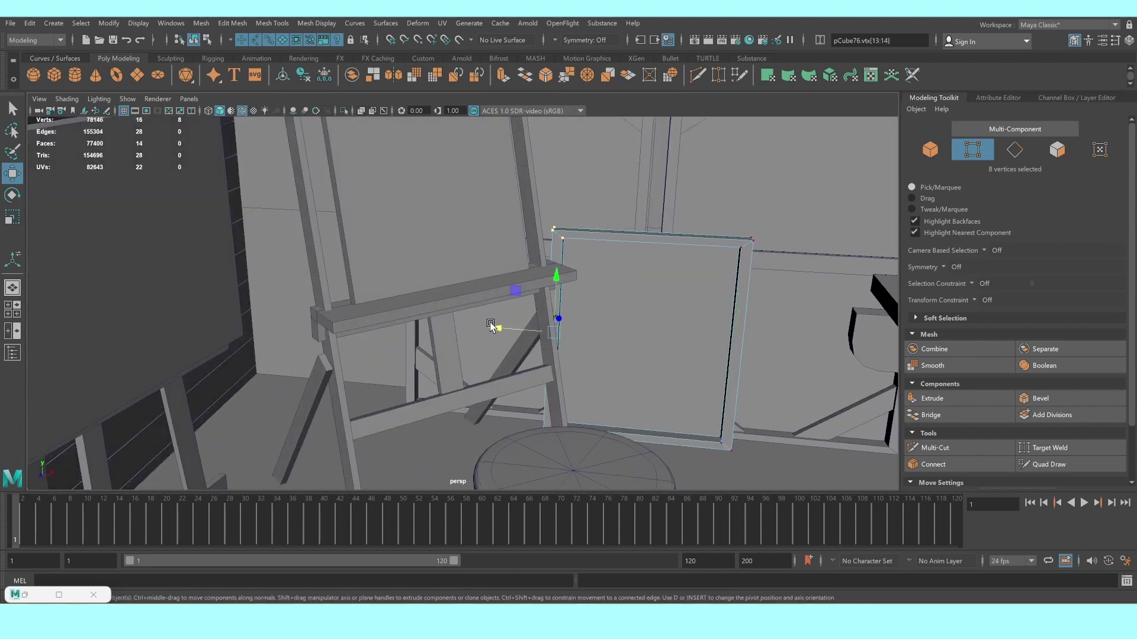
pyautogui.moveTo(500, 330); pyautogui.dragTo(578, 335)
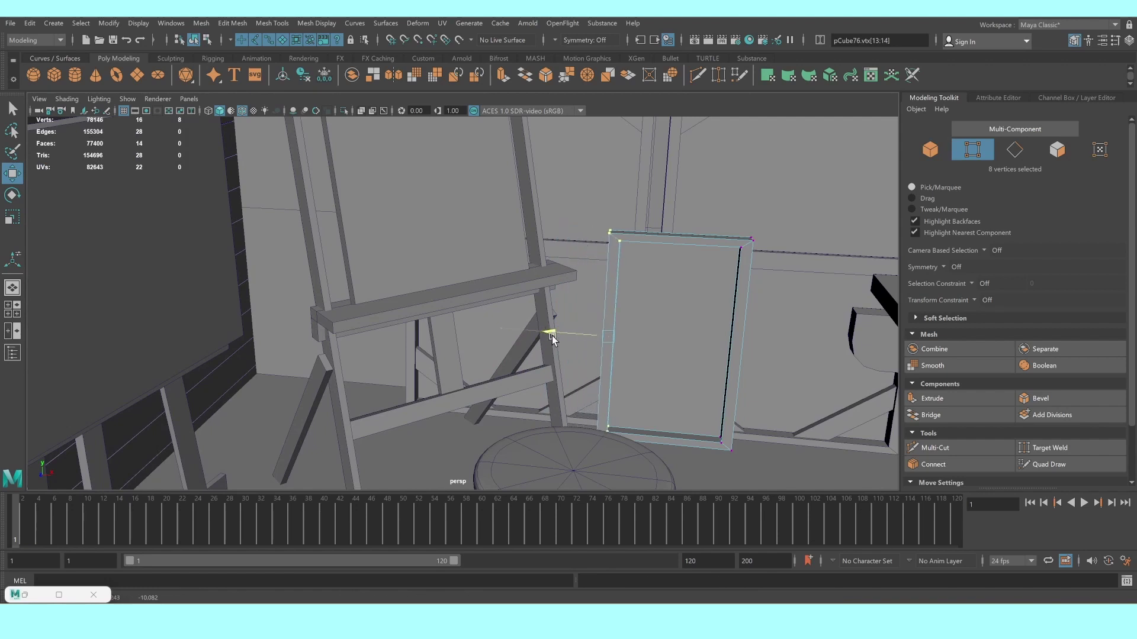
# Slide the frame toward the table, right and forward against the wall
pyautogui.moveTo(715, 276); pyautogui.dragTo(770, 254, button='right')
pyautogui.keyDown('alt'); pyautogui.moveTo(708, 274); pyautogui.dragTo(652, 320); pyautogui.keyUp('alt')
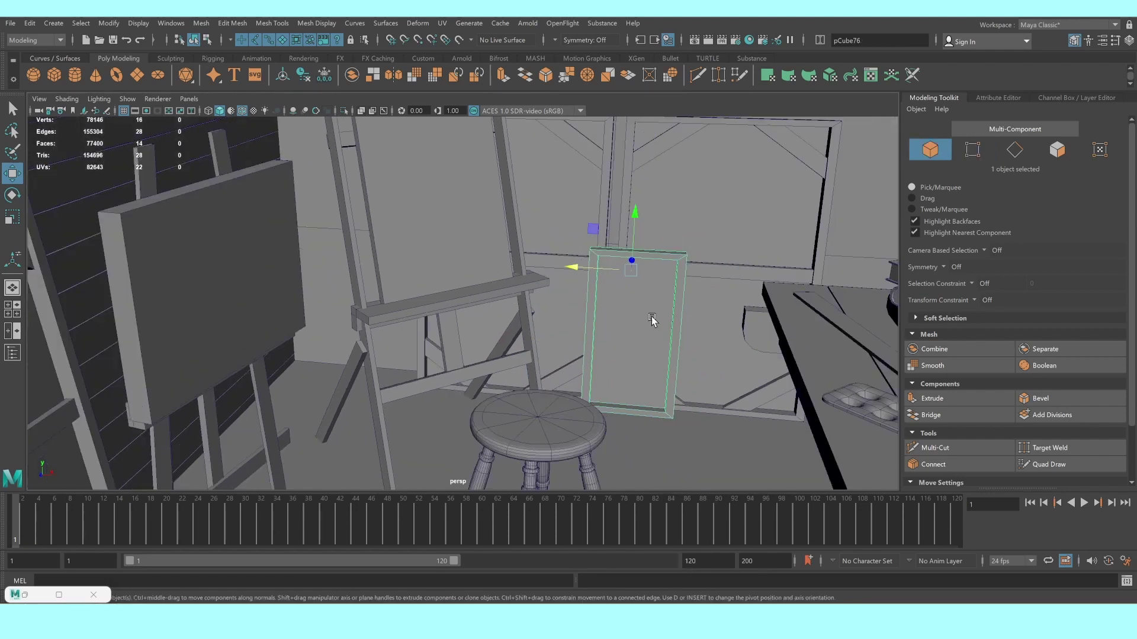
pyautogui.moveTo(562, 264)
pyautogui.mouseDown()
pyautogui.moveTo(779, 274)
pyautogui.moveTo(714, 306)
pyautogui.moveTo(684, 299)
pyautogui.moveTo(642, 325)
pyautogui.mouseUp()
pyautogui.scroll(5, 651, 267)
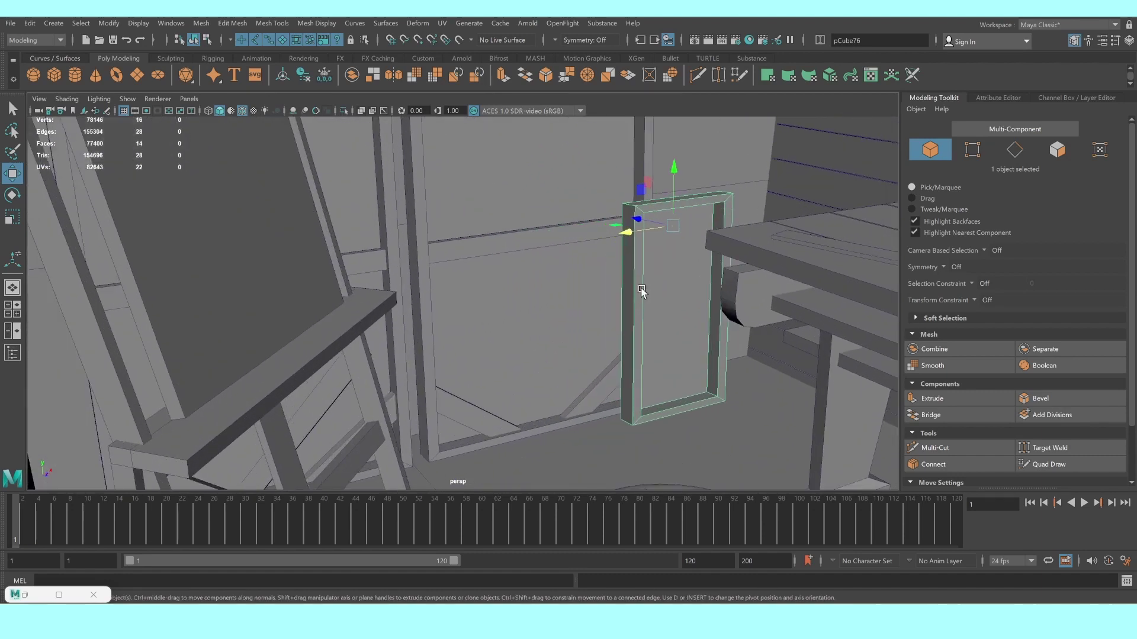
pyautogui.scroll(2, 655, 240)
pyautogui.moveTo(658, 210)
pyautogui.mouseDown()
pyautogui.moveTo(673, 231)
pyautogui.moveTo(620, 230)
pyautogui.mouseUp()
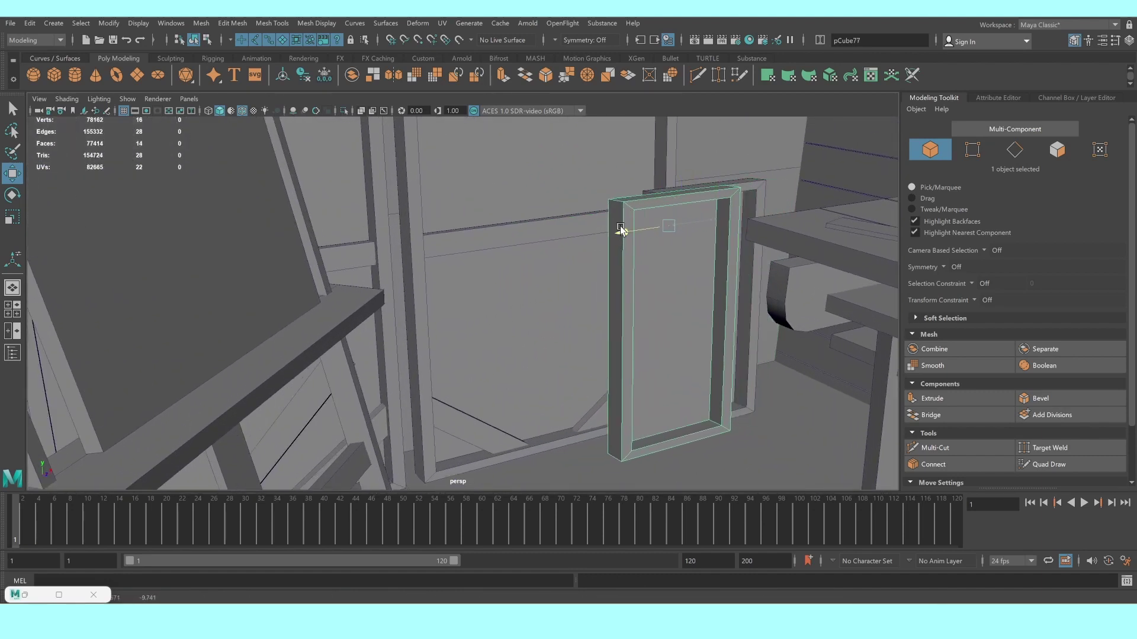
# Shorten the second frame by lowering its top vertices, then return to object mode
pyautogui.moveTo(655, 213); pyautogui.dragTo(622, 236, button='right')
pyautogui.moveTo(645, 474); pyautogui.dragTo(584, 156)
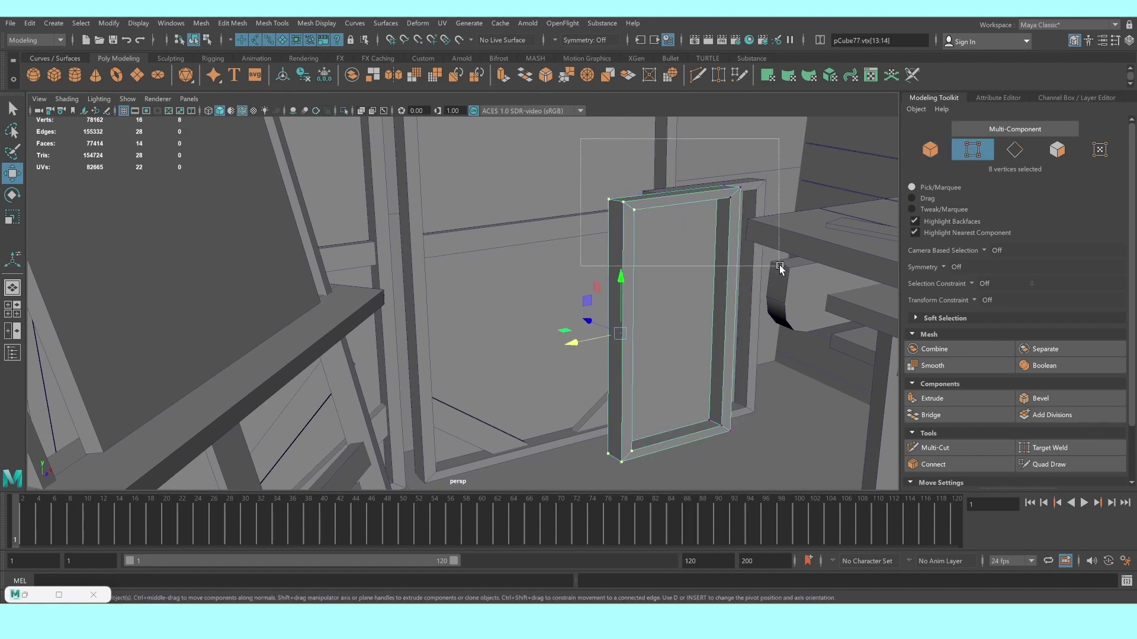
pyautogui.moveTo(779, 268); pyautogui.dragTo(779, 266)
pyautogui.moveTo(678, 141)
pyautogui.mouseDown()
pyautogui.moveTo(686, 284)
pyautogui.moveTo(682, 269)
pyautogui.mouseUp()
pyautogui.rightClick(729, 362)
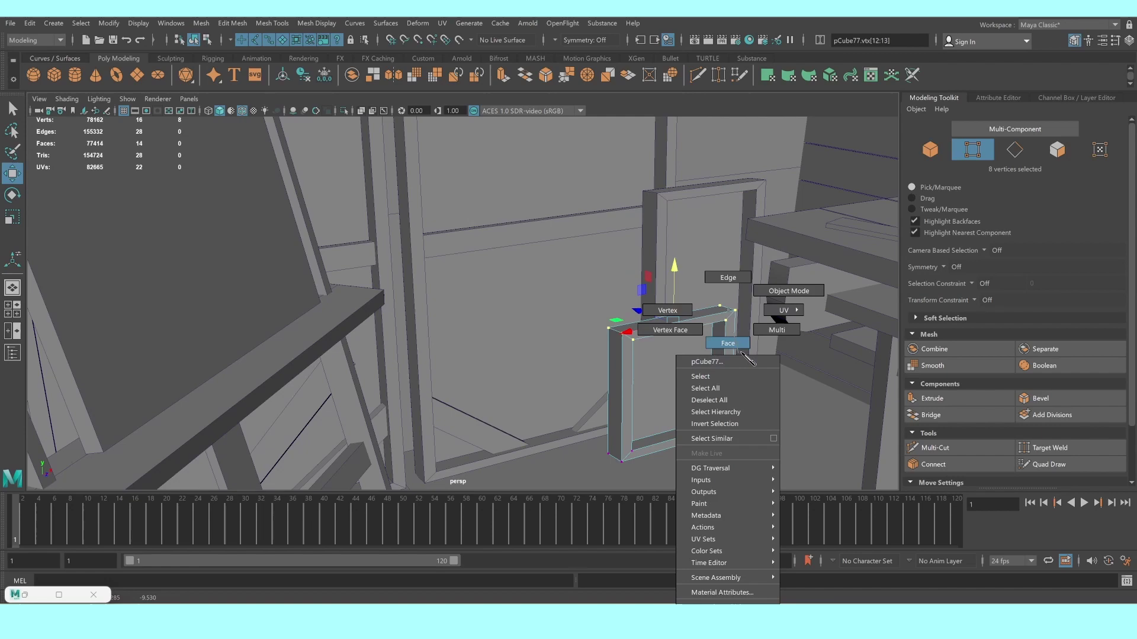
pyautogui.click(776, 295)
# Create a cylinder on the floor and scale it into a small thin disc
pyautogui.press('a')
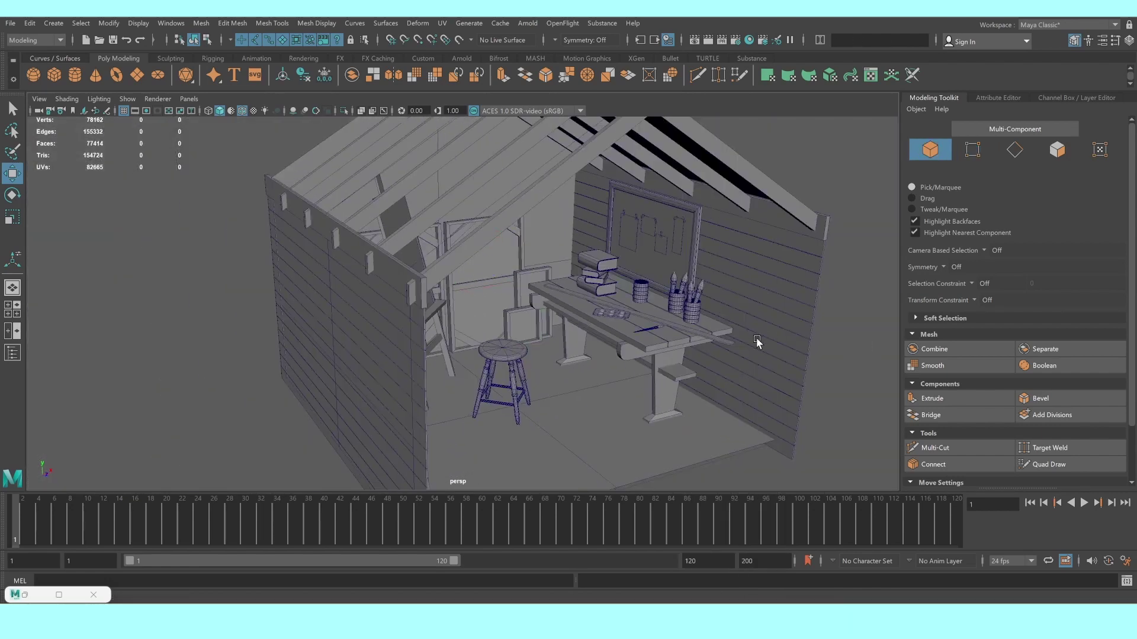
pyautogui.moveTo(757, 341)
pyautogui.keyDown('alt'); pyautogui.mouseDown()
pyautogui.moveTo(623, 359)
pyautogui.moveTo(532, 296)
pyautogui.moveTo(463, 408)
pyautogui.moveTo(482, 450)
pyautogui.mouseUp(); pyautogui.keyUp('alt')
pyautogui.click(75, 75)
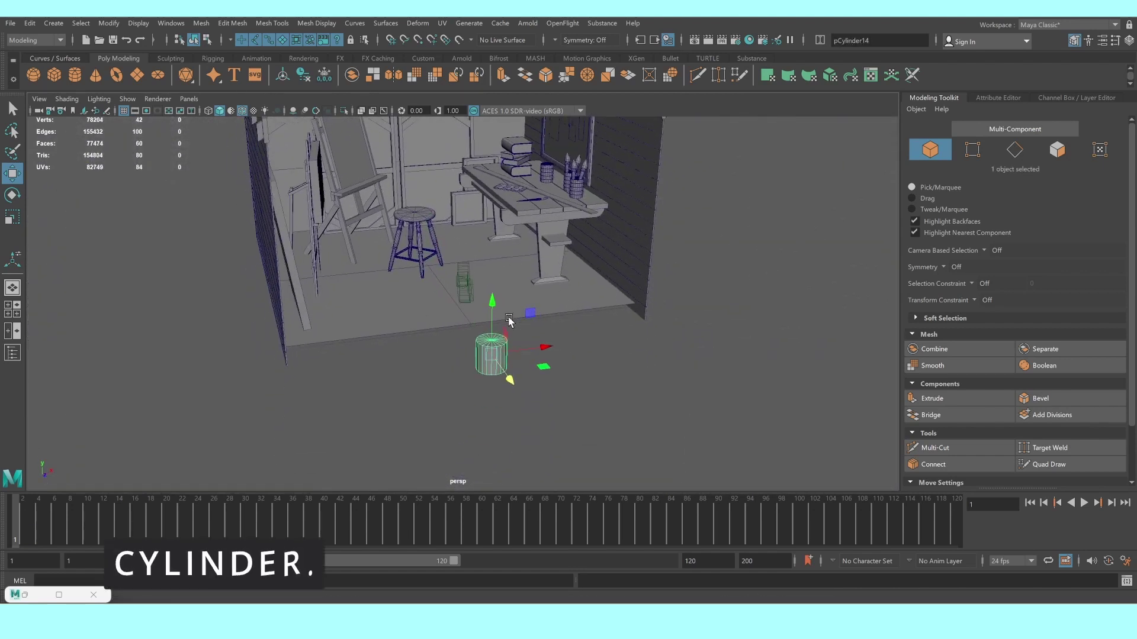
pyautogui.scroll(5, 507, 355)
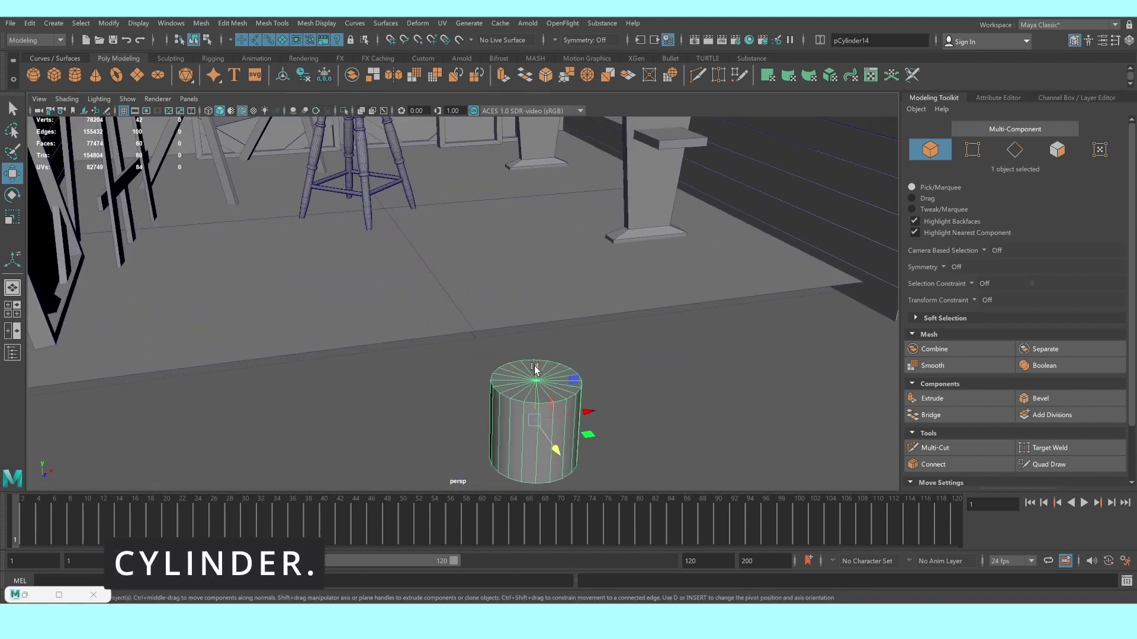
pyautogui.moveTo(534, 368)
pyautogui.mouseDown()
pyautogui.moveTo(545, 421)
pyautogui.moveTo(568, 421)
pyautogui.mouseUp()
pyautogui.hotkey('ctrl', 'z')
pyautogui.press('r')
pyautogui.scroll(-3, 516, 380)
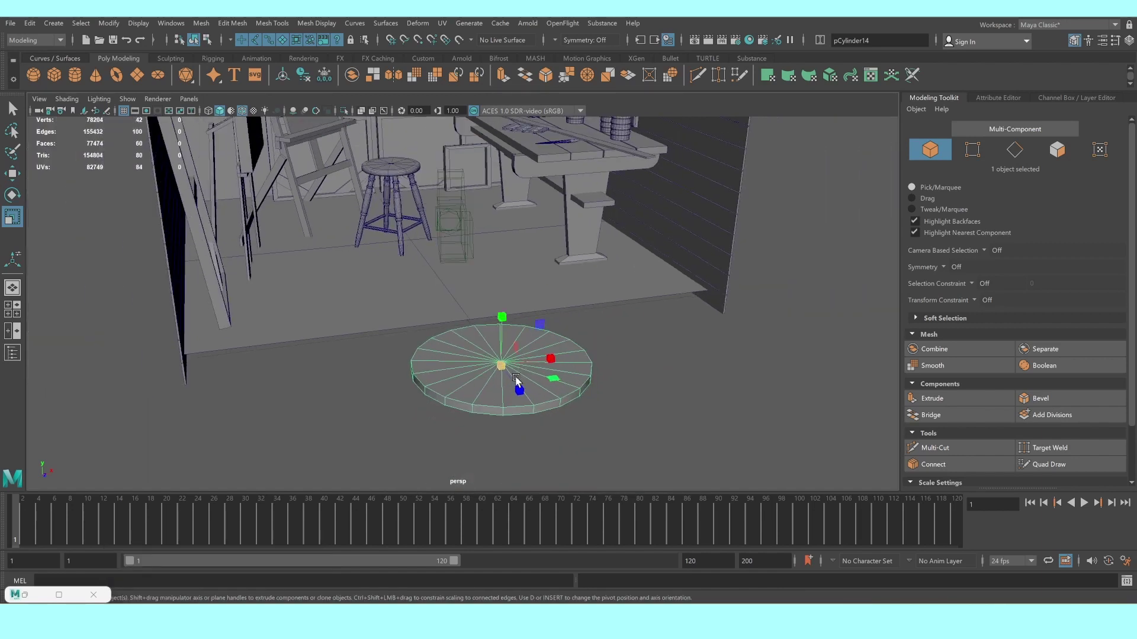
pyautogui.moveTo(501, 366); pyautogui.dragTo(493, 350)
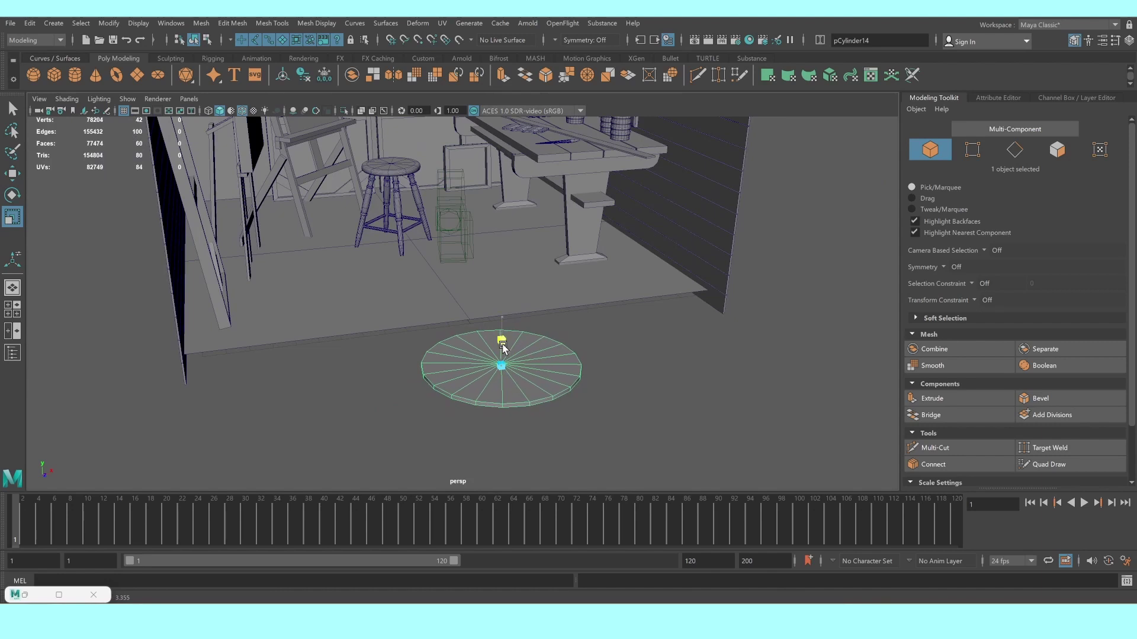
pyautogui.scroll(3, 473, 317)
# Bevel the disc's 20 rim edges and increase the bevel segments
pyautogui.rightClick(469, 309)
pyautogui.click(481, 288)
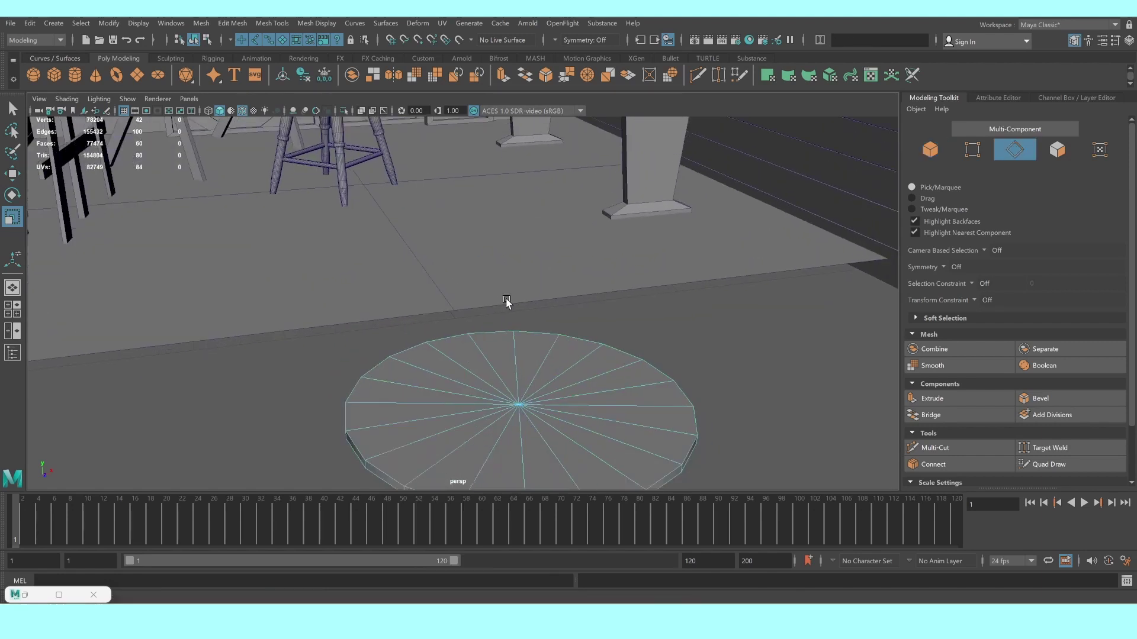
pyautogui.scroll(5, 473, 320)
pyautogui.click(455, 407)
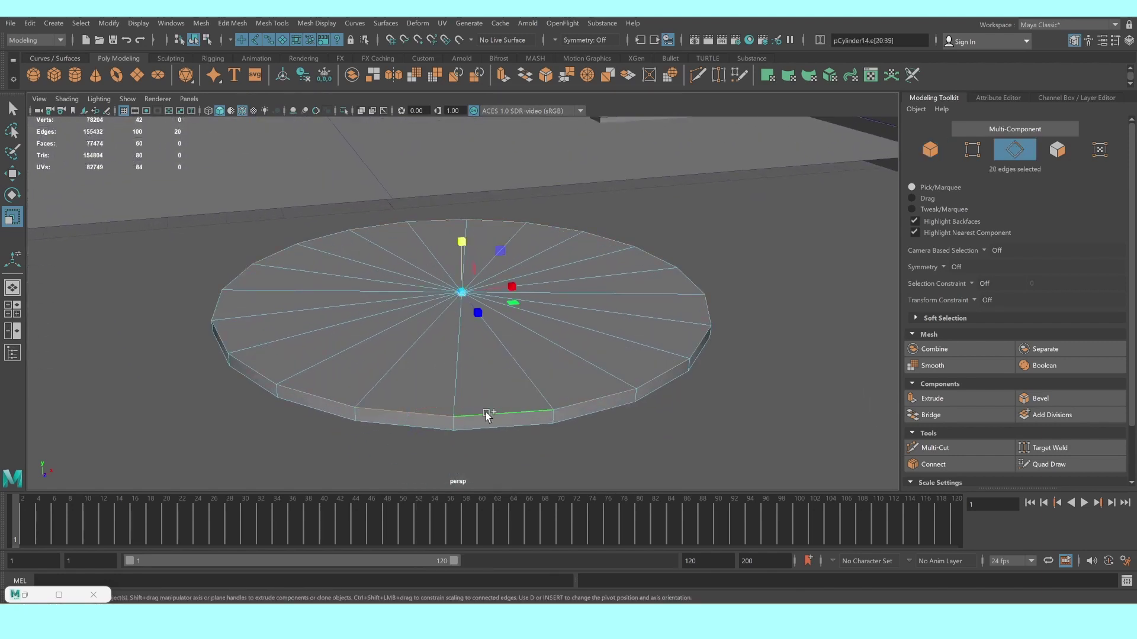
pyautogui.click(1043, 397)
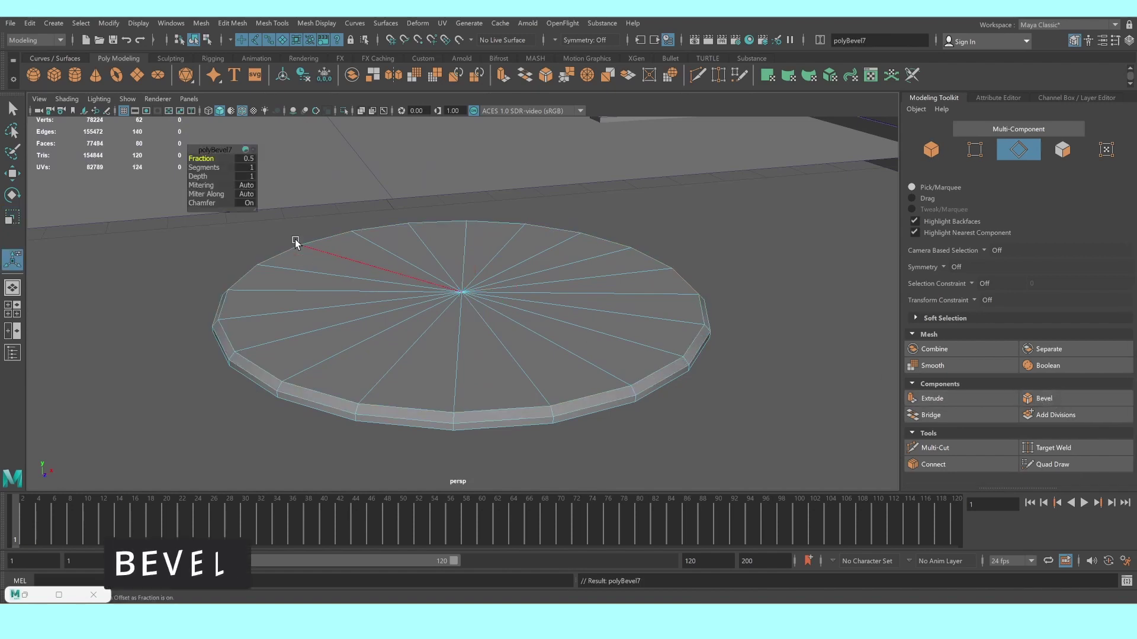
pyautogui.moveTo(206, 167); pyautogui.dragTo(220, 167)
# Paint-select and delete the disc's top faces, then return to object mode
pyautogui.rightClick(403, 315)
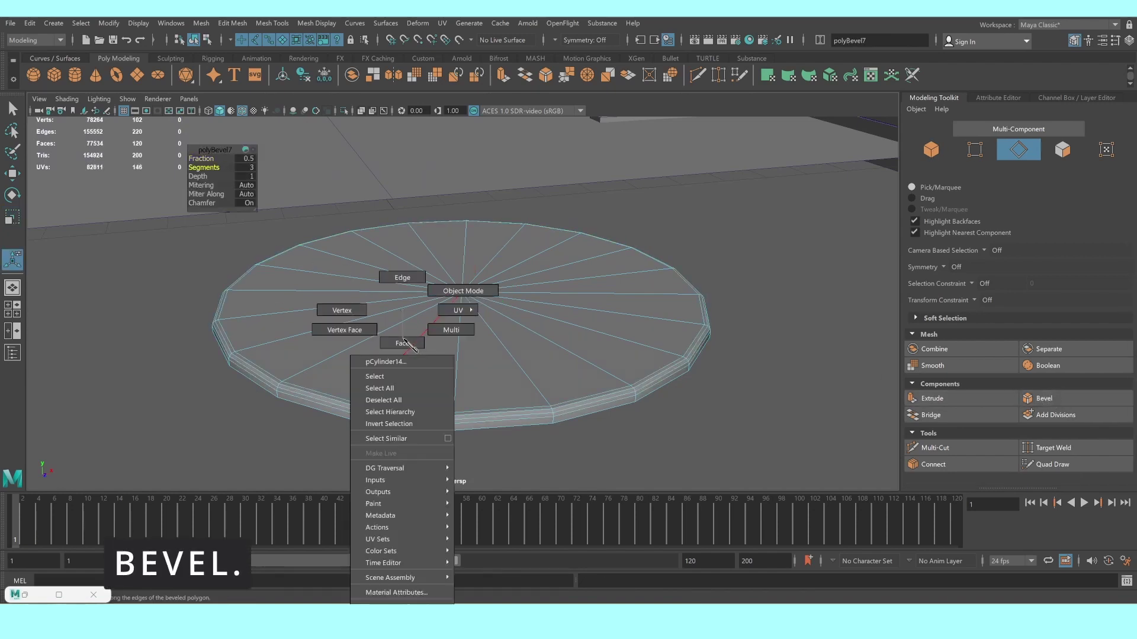
pyautogui.click(402, 345)
pyautogui.click(504, 358)
pyautogui.keyDown('alt'); pyautogui.moveTo(505, 358); pyautogui.dragTo(448, 335, button='middle'); pyautogui.keyUp('alt')
pyautogui.press('Tab')
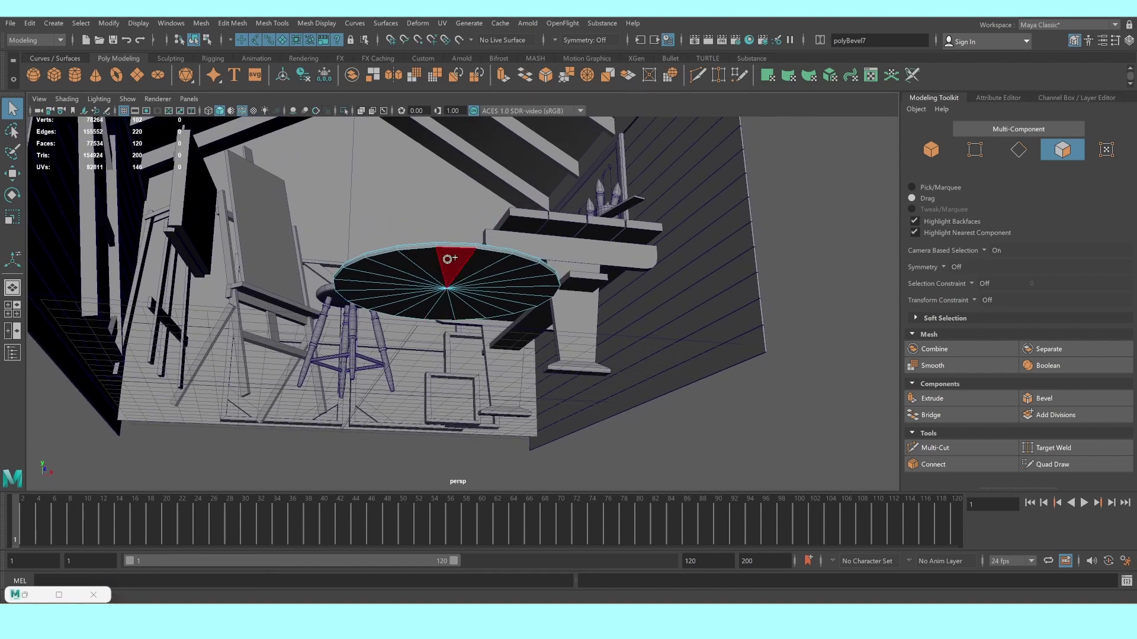
pyautogui.moveTo(447, 258); pyautogui.dragTo(451, 255)
pyautogui.press('Delete')
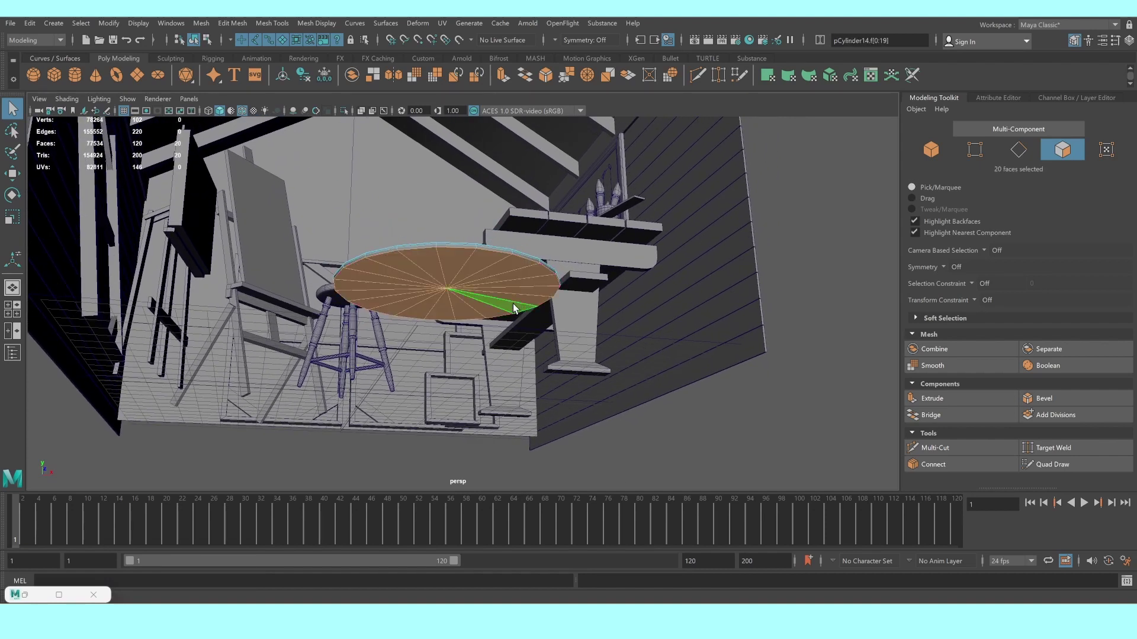
pyautogui.moveTo(491, 278); pyautogui.dragTo(545, 240, button='right')
pyautogui.press('F8')
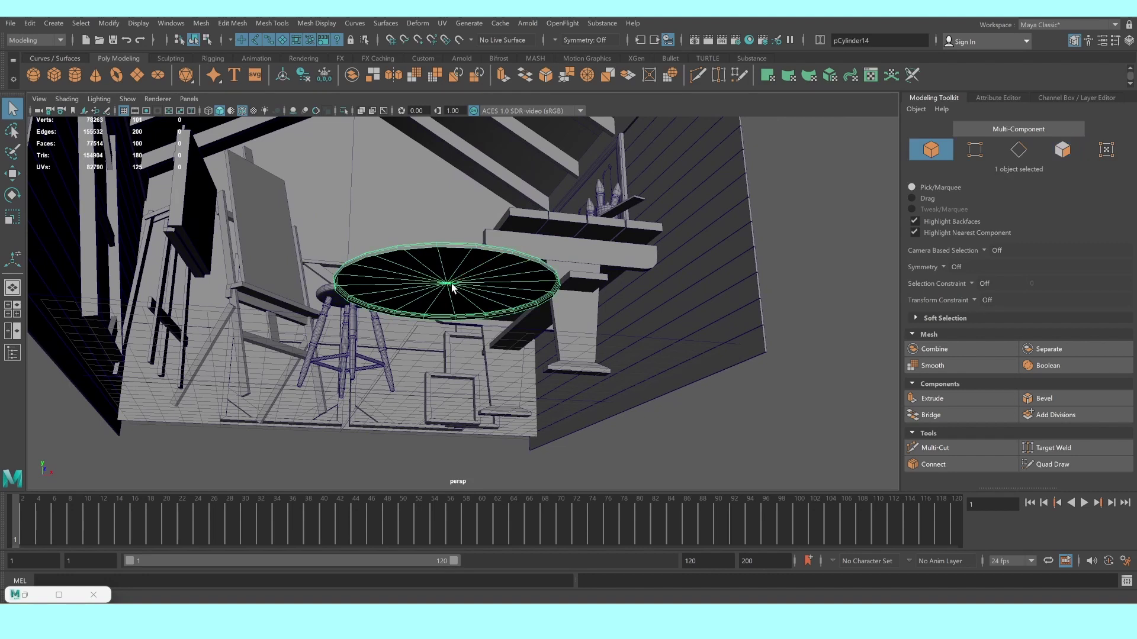
# Move the disc into the room from the top view and set it on the floor
pyautogui.keyDown('alt'); pyautogui.moveTo(444, 321); pyautogui.dragTo(485, 405); pyautogui.keyUp('alt')
pyautogui.press('space')
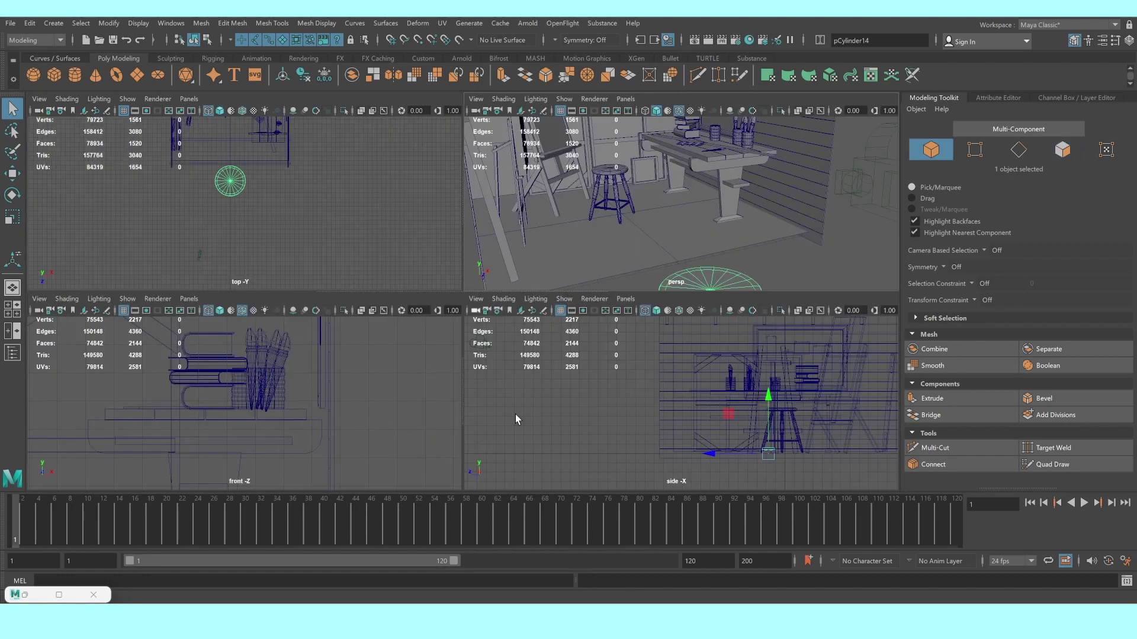
pyautogui.press('space')
pyautogui.press('w')
pyautogui.moveTo(434, 265)
pyautogui.keyDown('alt'); pyautogui.mouseDown(button='middle')
pyautogui.moveTo(414, 408)
pyautogui.moveTo(482, 238)
pyautogui.mouseUp(button='middle'); pyautogui.keyUp('alt')
pyautogui.press('space')
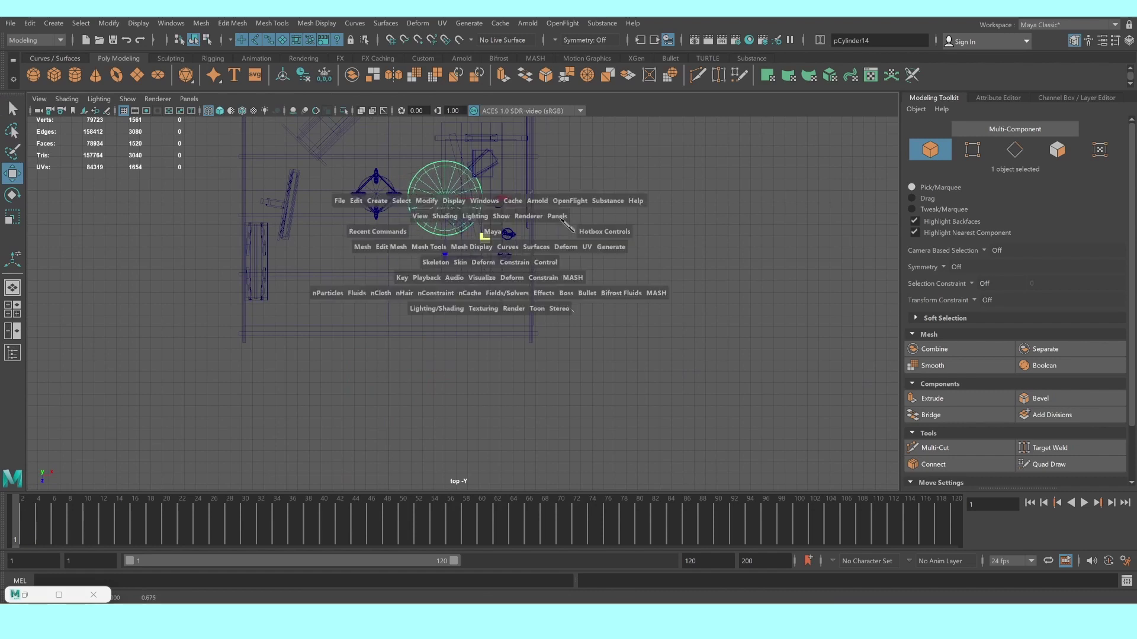
pyautogui.press('space')
pyautogui.moveTo(436, 259); pyautogui.dragTo(450, 263)
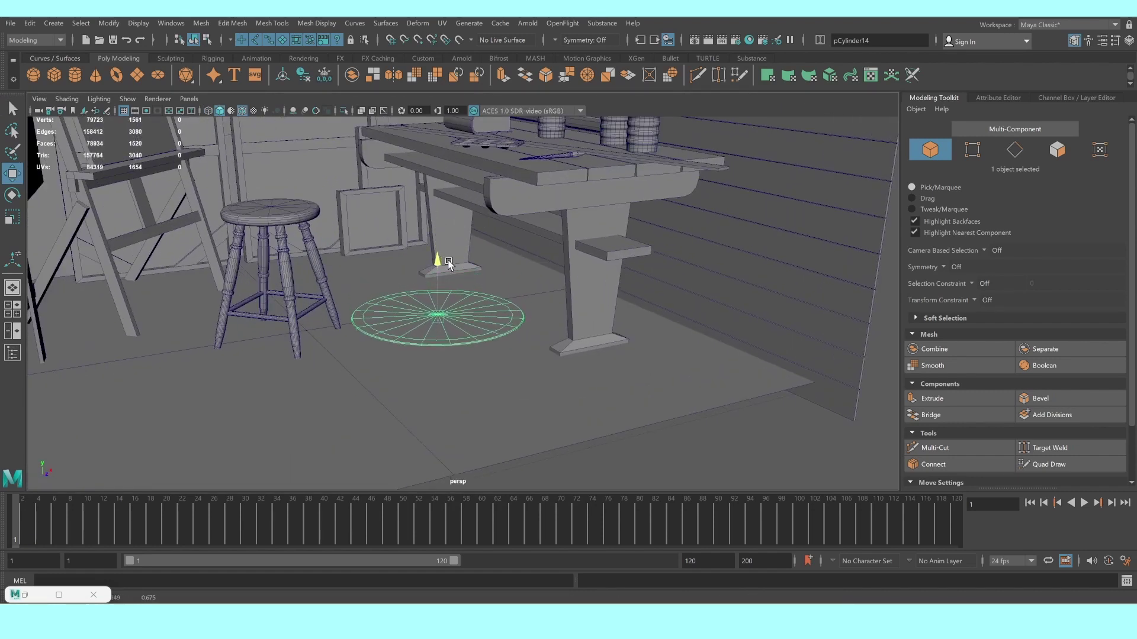
pyautogui.moveTo(465, 332)
pyautogui.mouseDown(button='middle')
pyautogui.moveTo(468, 340)
pyautogui.moveTo(510, 304)
pyautogui.mouseUp(button='middle')
pyautogui.click(804, 396)
pyautogui.moveTo(804, 395)
pyautogui.keyDown('alt'); pyautogui.mouseDown()
pyautogui.moveTo(555, 422)
pyautogui.moveTo(530, 398)
pyautogui.mouseUp(); pyautogui.keyUp('alt')
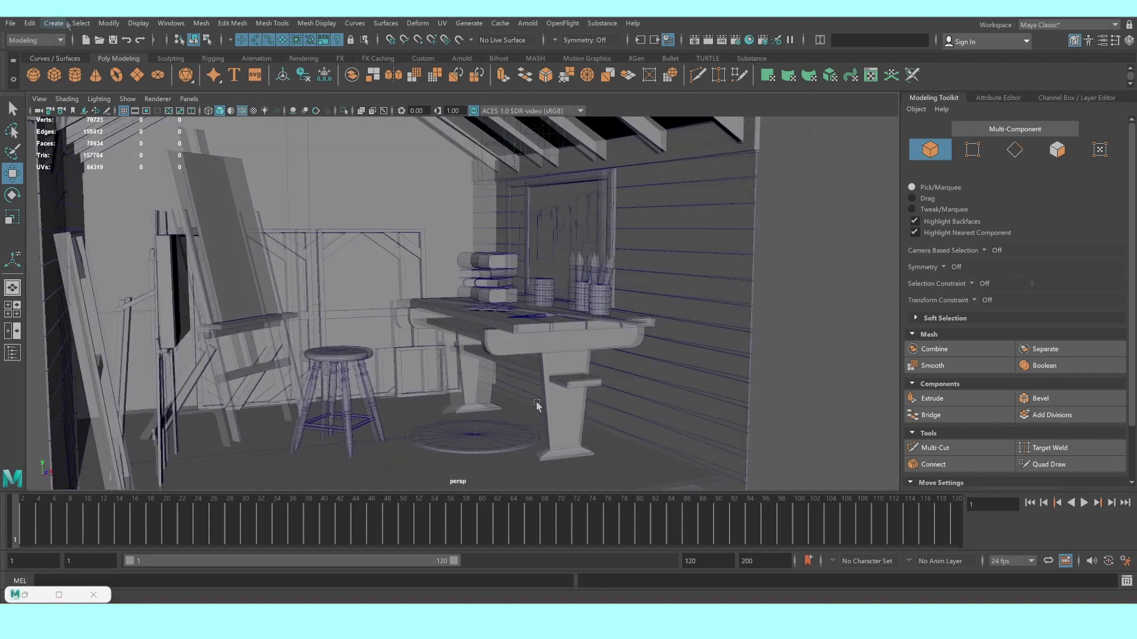
# Draw curve1 with the CV Curve Tool across the room in front view, then check it in perspective
pyautogui.click(54, 23)
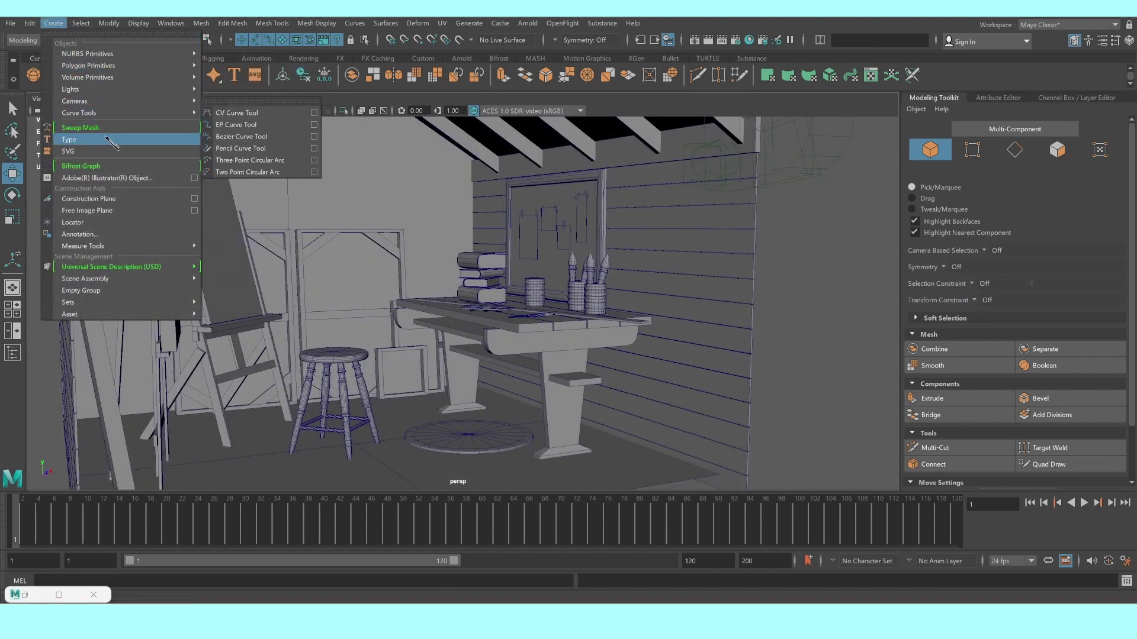
pyautogui.moveTo(80, 112)
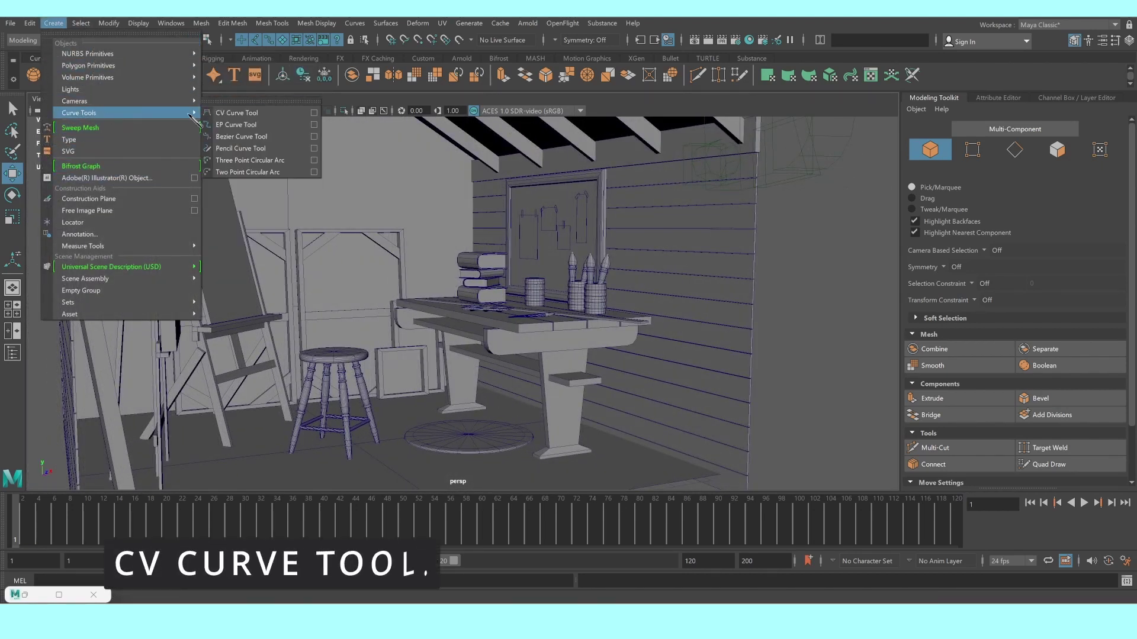
pyautogui.click(236, 112)
pyautogui.press('space')
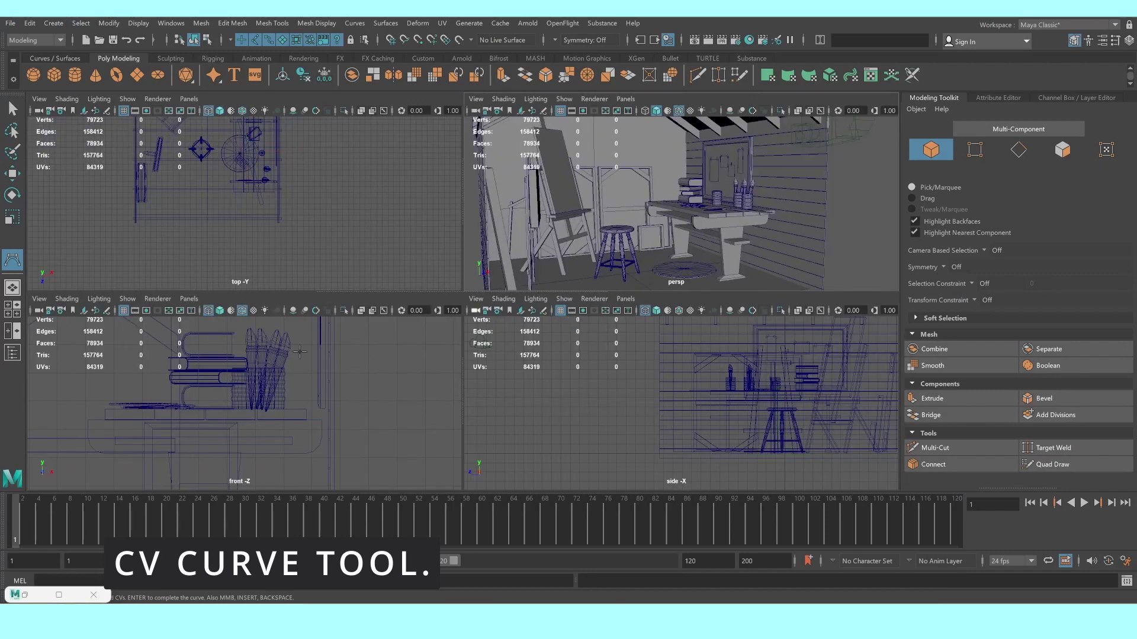
pyautogui.press('space')
pyautogui.scroll(-3, 408, 290)
pyautogui.scroll(-3, 408, 291)
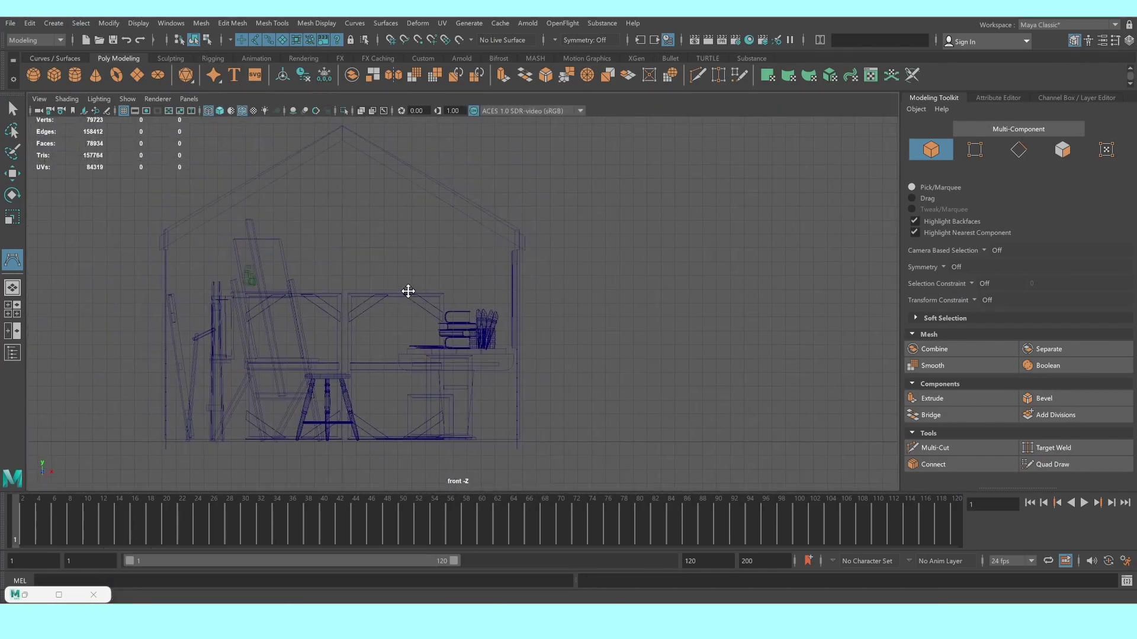
pyautogui.moveTo(408, 291)
pyautogui.keyDown('alt'); pyautogui.mouseDown(button='middle')
pyautogui.moveTo(420, 304)
pyautogui.moveTo(381, 296)
pyautogui.mouseUp(button='middle'); pyautogui.keyUp('alt')
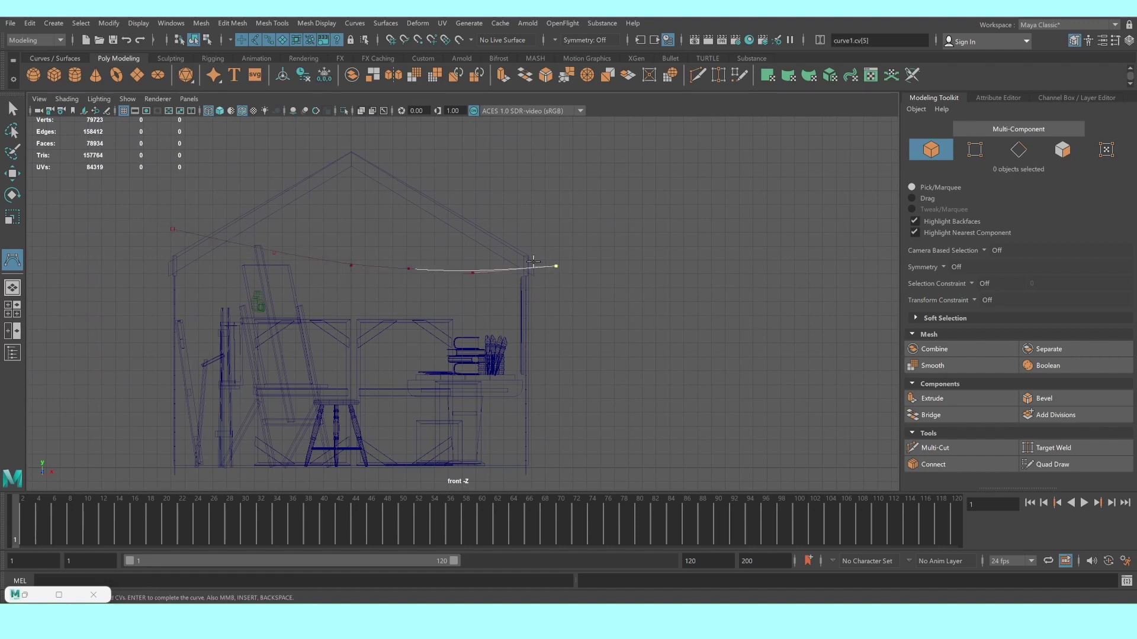
pyautogui.press('space')
pyautogui.press('space')
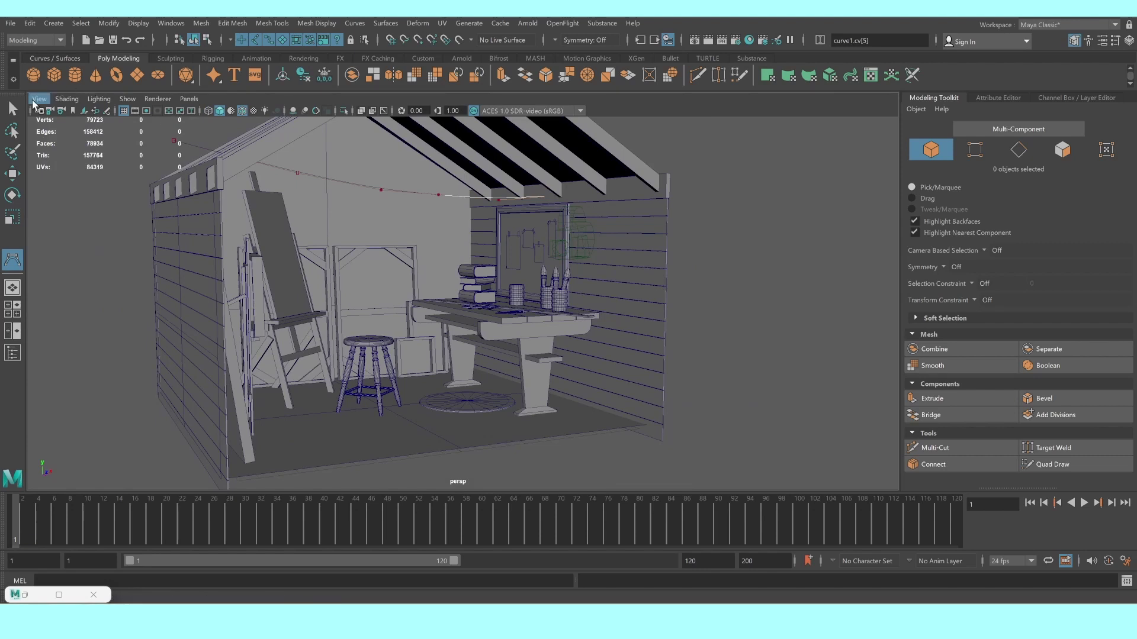
pyautogui.moveTo(424, 197)
pyautogui.keyDown('alt'); pyautogui.mouseDown()
pyautogui.moveTo(379, 191)
pyautogui.moveTo(436, 203)
pyautogui.moveTo(414, 203)
pyautogui.mouseUp(); pyautogui.keyUp('alt')
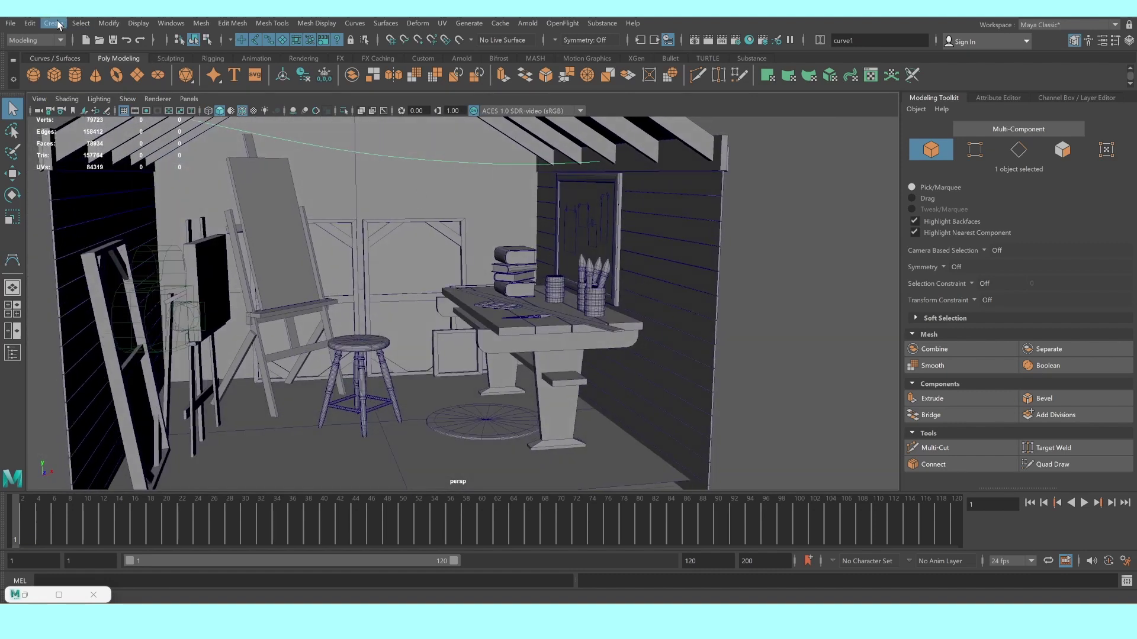
# Sweep a mesh along the curve and reduce its Scale Profile to about 0.038
pyautogui.click(53, 23)
pyautogui.click(71, 161)
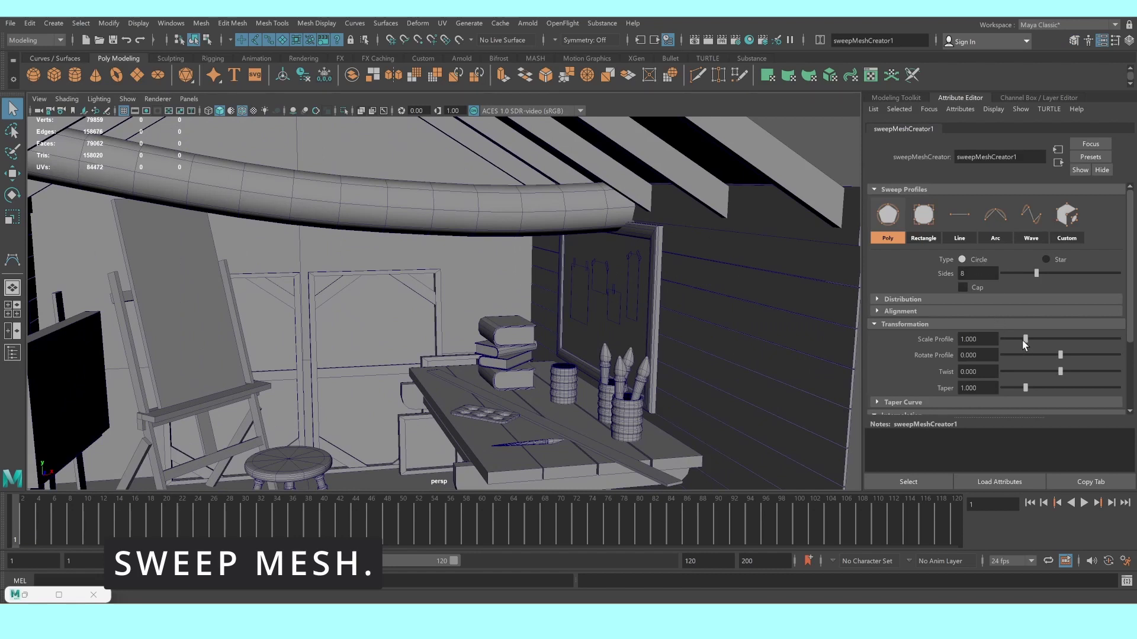
pyautogui.moveTo(1025, 339); pyautogui.dragTo(1003, 335)
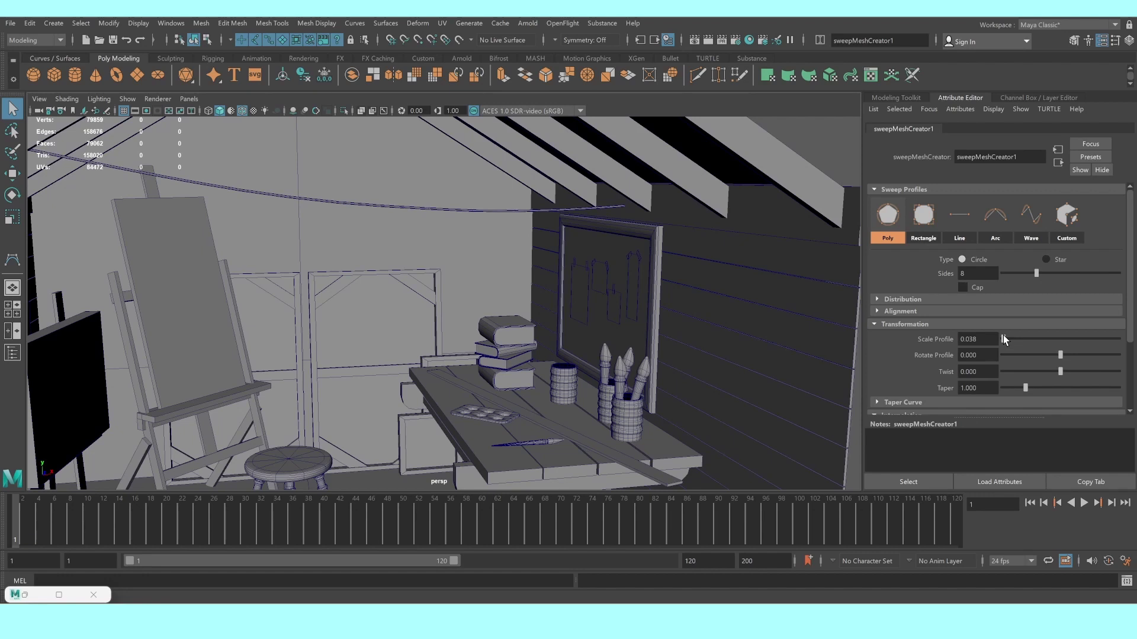
# Check the sweep1 tube and curve selections, then deselect and orbit toward the pinboard wall
pyautogui.click(492, 211)
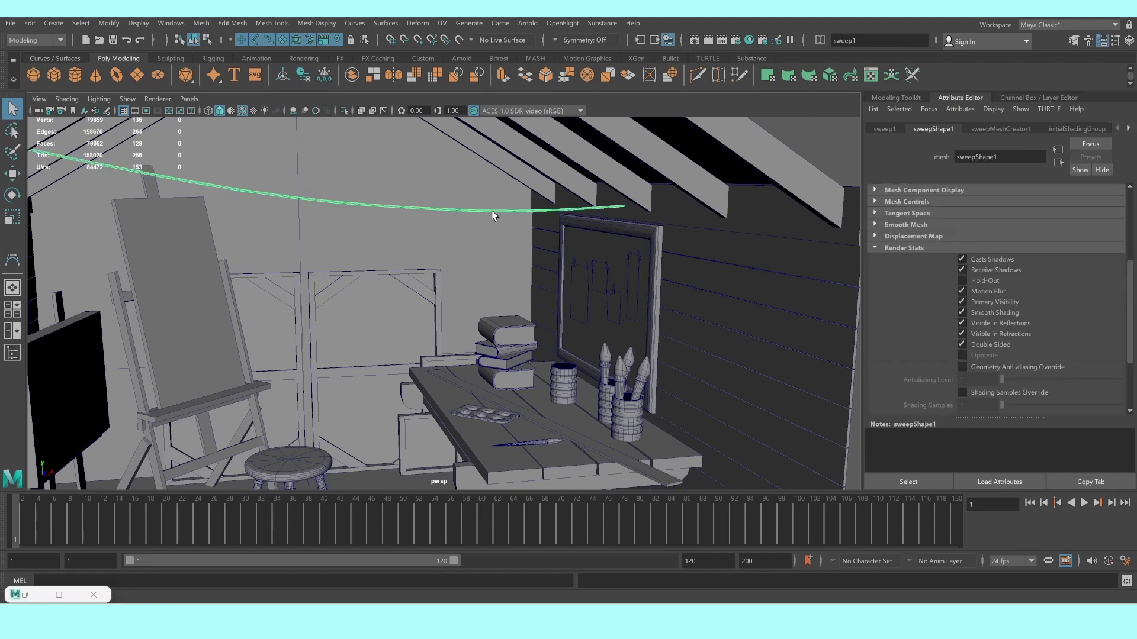
pyautogui.rightClick(492, 214)
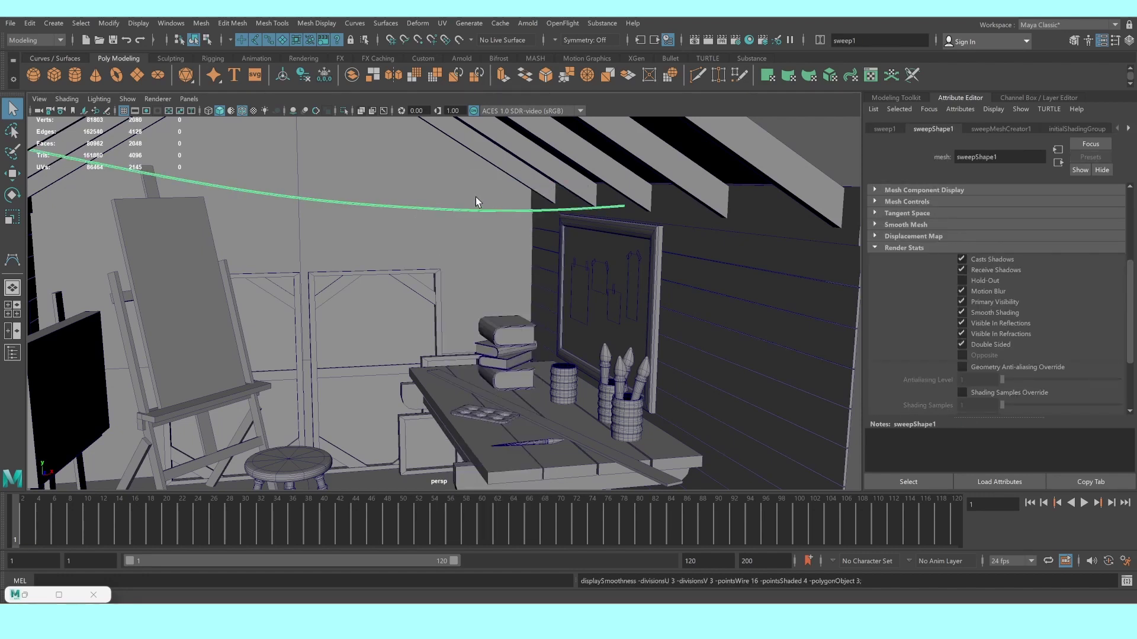
pyautogui.keyDown('shift'); pyautogui.click(478, 223); pyautogui.keyUp('shift')
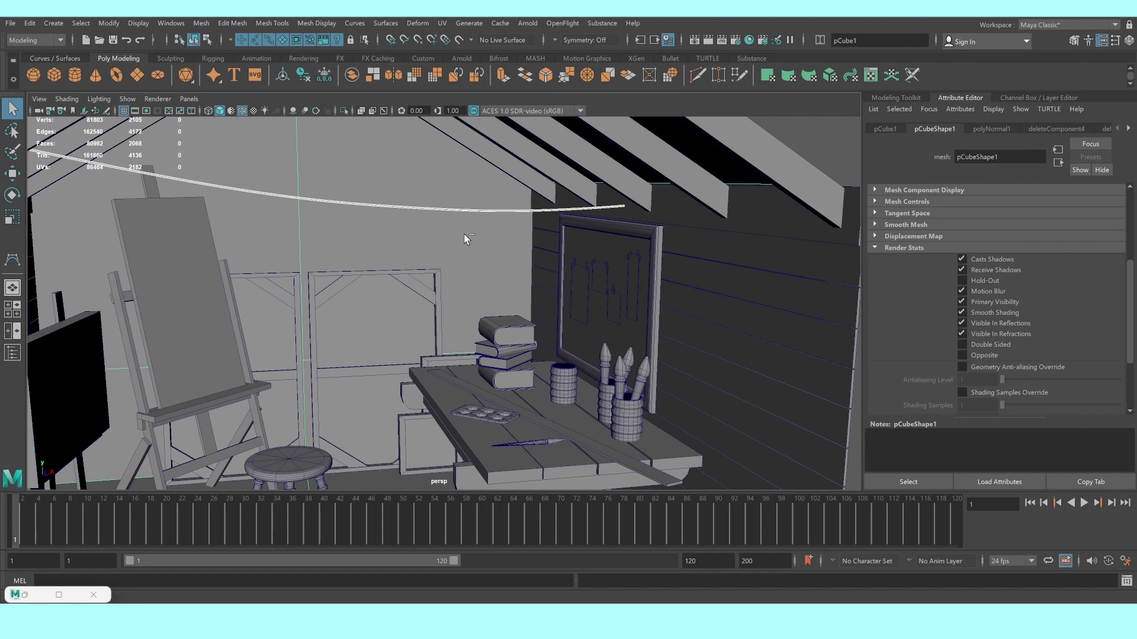
pyautogui.click(412, 208)
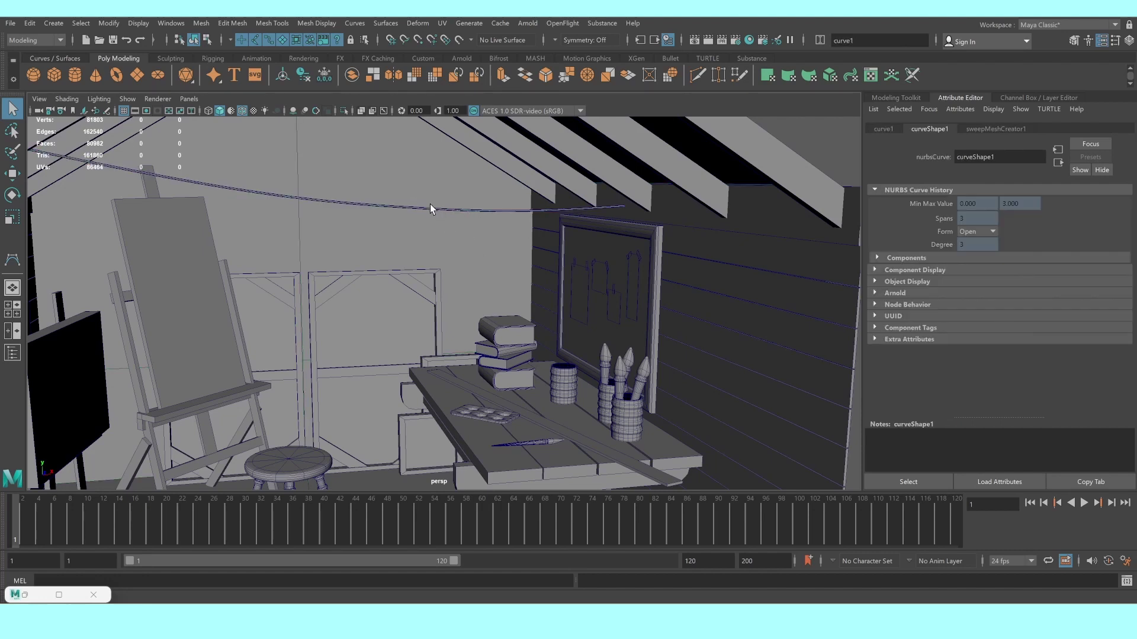
pyautogui.keyDown('shift'); pyautogui.click(430, 203); pyautogui.keyUp('shift')
pyautogui.click(430, 204)
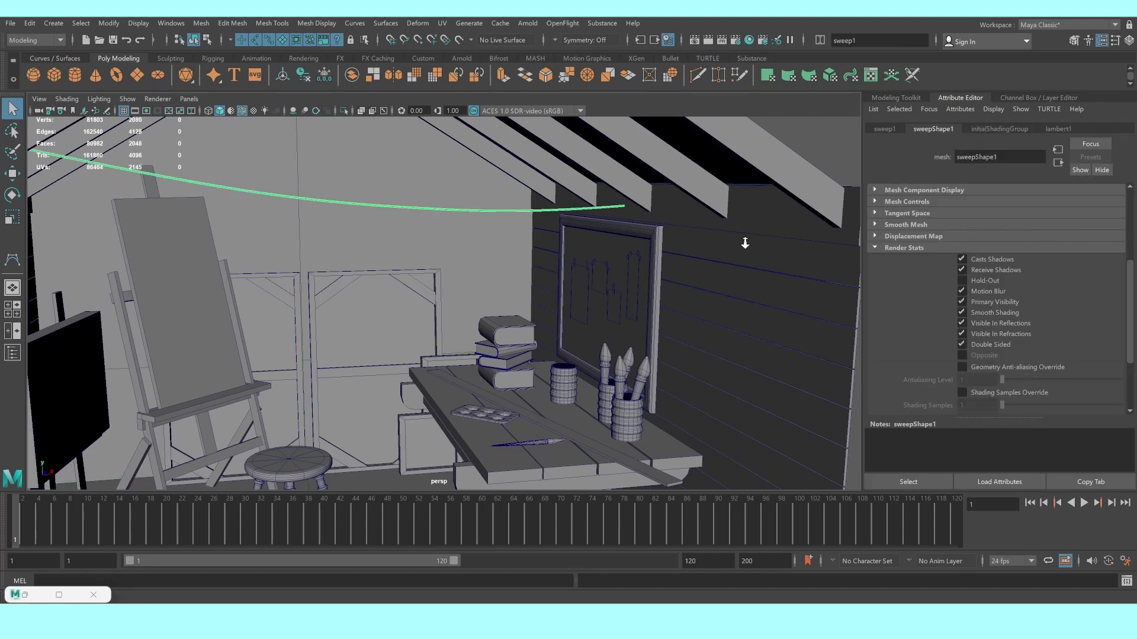
pyautogui.scroll(-5, 740, 241)
pyautogui.click(724, 247)
pyautogui.scroll(5, 421, 232)
pyautogui.moveTo(420, 232)
pyautogui.keyDown('alt'); pyautogui.mouseDown()
pyautogui.moveTo(355, 190)
pyautogui.moveTo(384, 349)
pyautogui.mouseUp(); pyautogui.keyUp('alt')
# Create a cube and flatten it into a thin paper slab hanging on the clothesline
pyautogui.click(49, 80)
pyautogui.press('w')
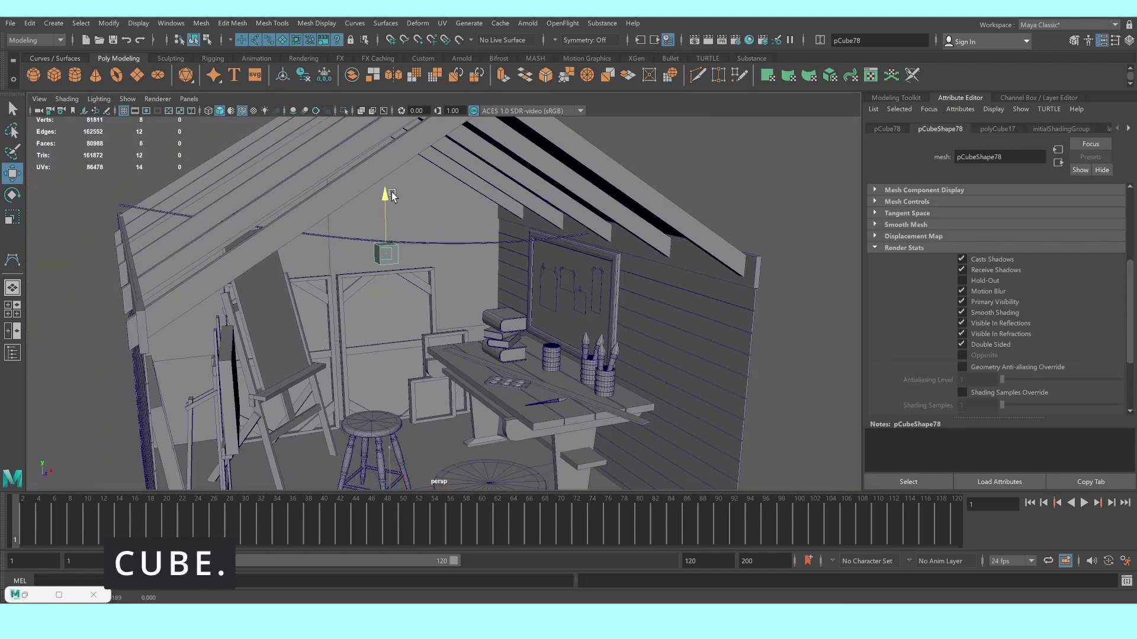
pyautogui.scroll(4, 388, 195)
pyautogui.scroll(2, 373, 184)
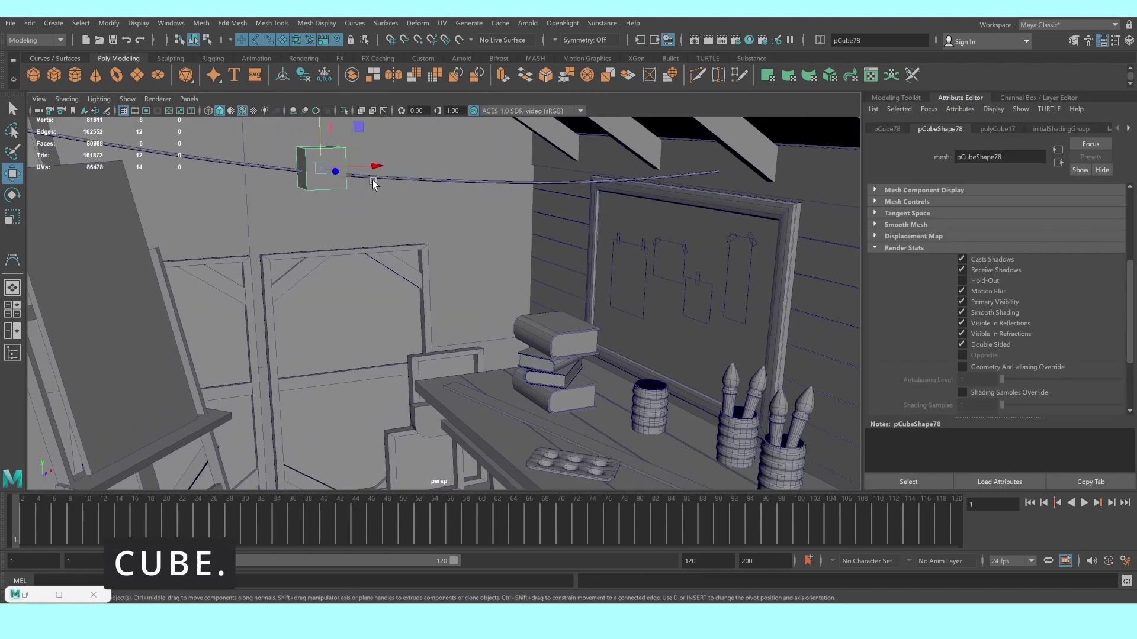
pyautogui.press('f')
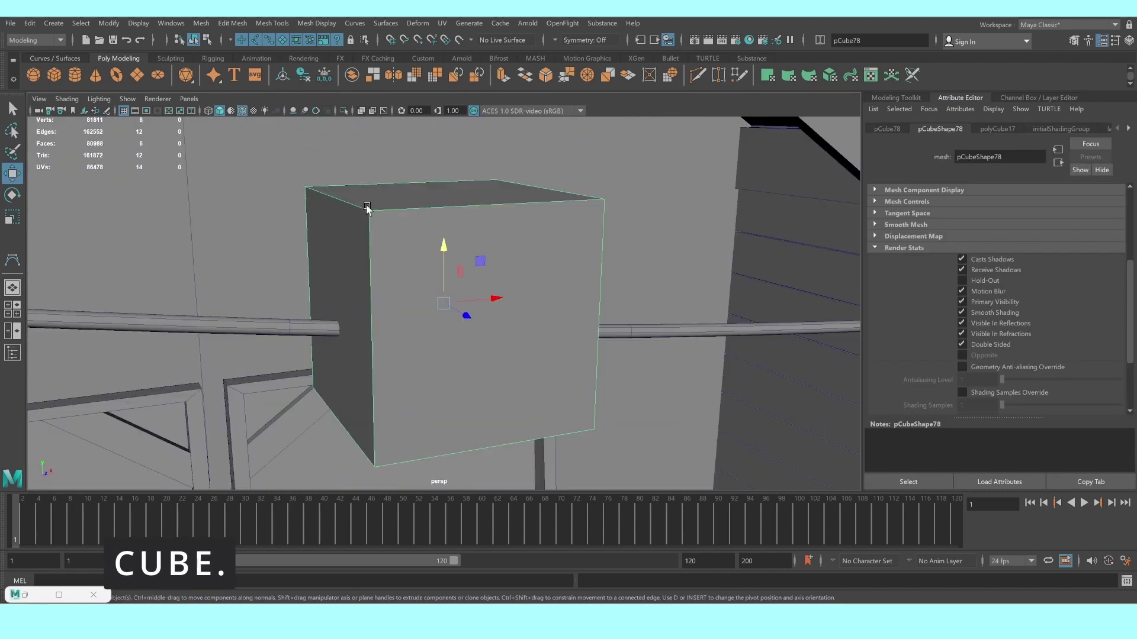
pyautogui.keyDown('alt'); pyautogui.moveTo(368, 207); pyautogui.dragTo(421, 218); pyautogui.keyUp('alt')
pyautogui.press('r')
pyautogui.moveTo(494, 314); pyautogui.dragTo(443, 301)
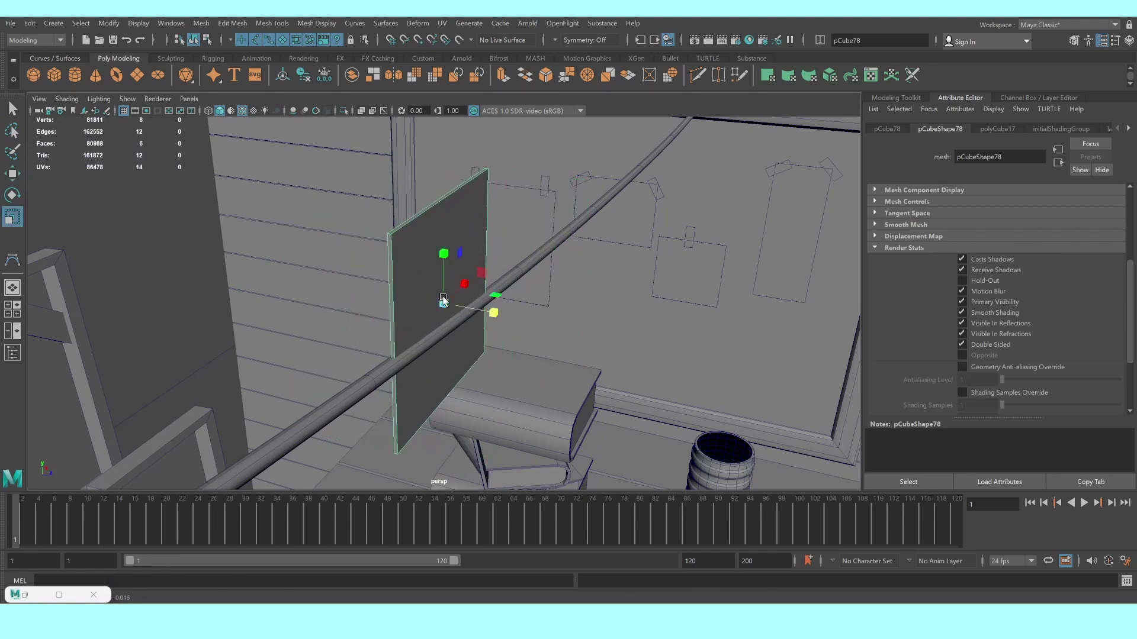
pyautogui.press('w')
pyautogui.moveTo(444, 260); pyautogui.dragTo(462, 377)
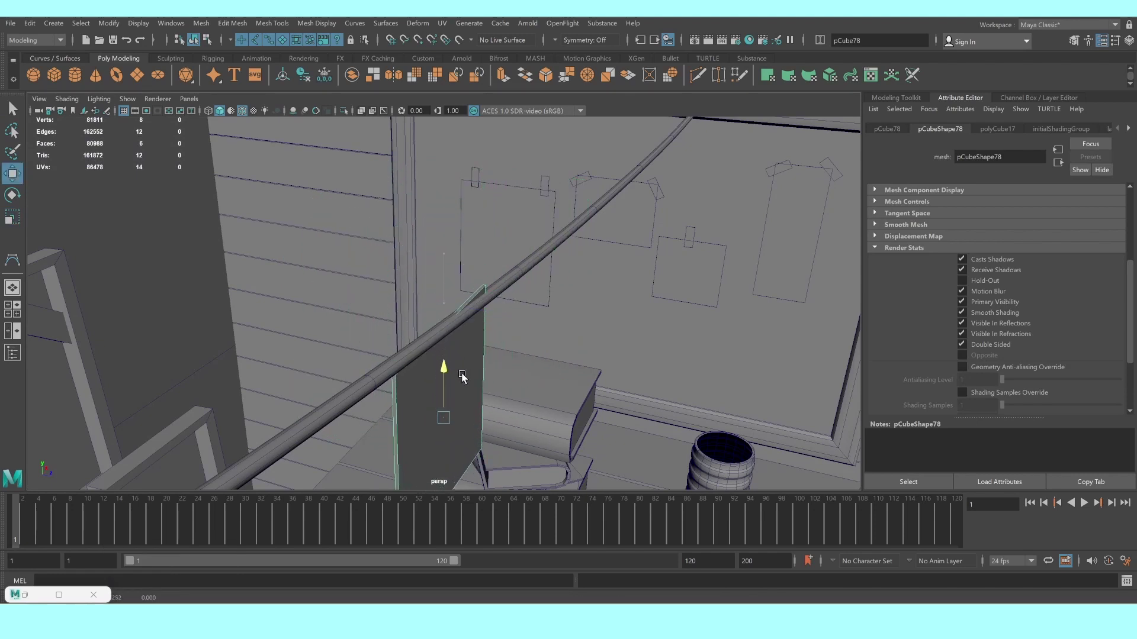
pyautogui.moveTo(479, 434); pyautogui.dragTo(490, 428)
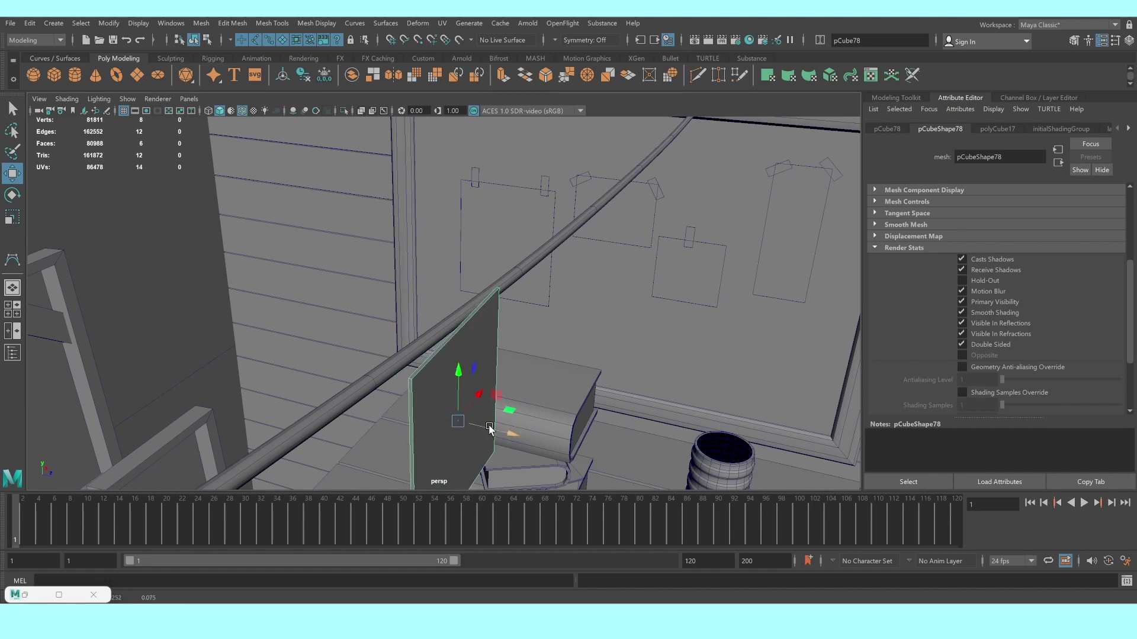
# Raise the paper slab slightly, then duplicate it and scale the copy into a small clip
pyautogui.moveTo(472, 367)
pyautogui.keyDown('alt'); pyautogui.mouseDown()
pyautogui.moveTo(451, 380)
pyautogui.moveTo(424, 375)
pyautogui.moveTo(452, 368)
pyautogui.mouseUp(); pyautogui.keyUp('alt')
pyautogui.scroll(3, 452, 367)
pyautogui.scroll(3, 447, 363)
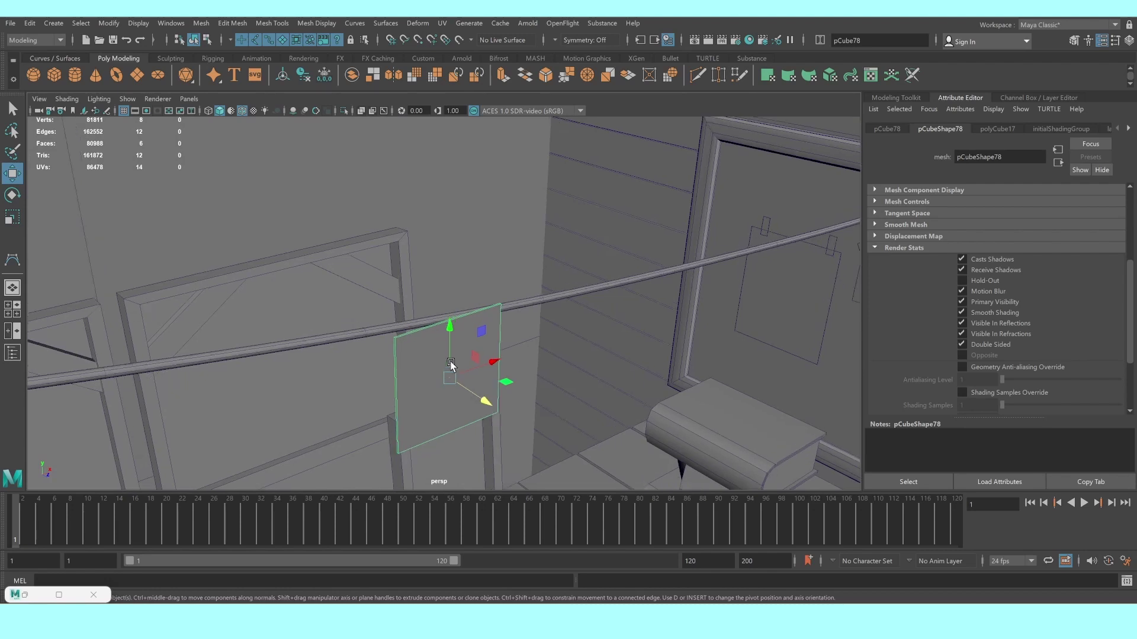
pyautogui.scroll(1, 447, 362)
pyautogui.scroll(2, 450, 363)
pyautogui.moveTo(455, 387)
pyautogui.mouseDown()
pyautogui.moveTo(448, 305)
pyautogui.moveTo(469, 312)
pyautogui.moveTo(453, 262)
pyautogui.moveTo(474, 291)
pyautogui.moveTo(409, 319)
pyautogui.moveTo(365, 321)
pyautogui.moveTo(558, 337)
pyautogui.moveTo(641, 368)
pyautogui.mouseUp()
pyautogui.hotkey('ctrl', 'd')
pyautogui.press('r')
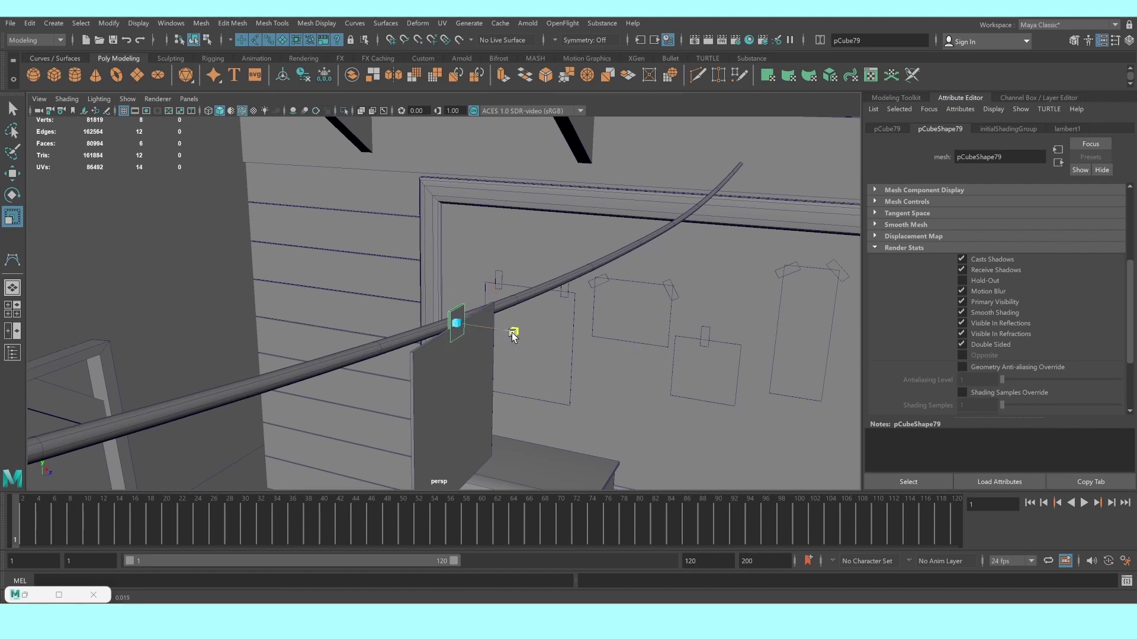
pyautogui.moveTo(515, 332); pyautogui.dragTo(642, 377)
pyautogui.press('w')
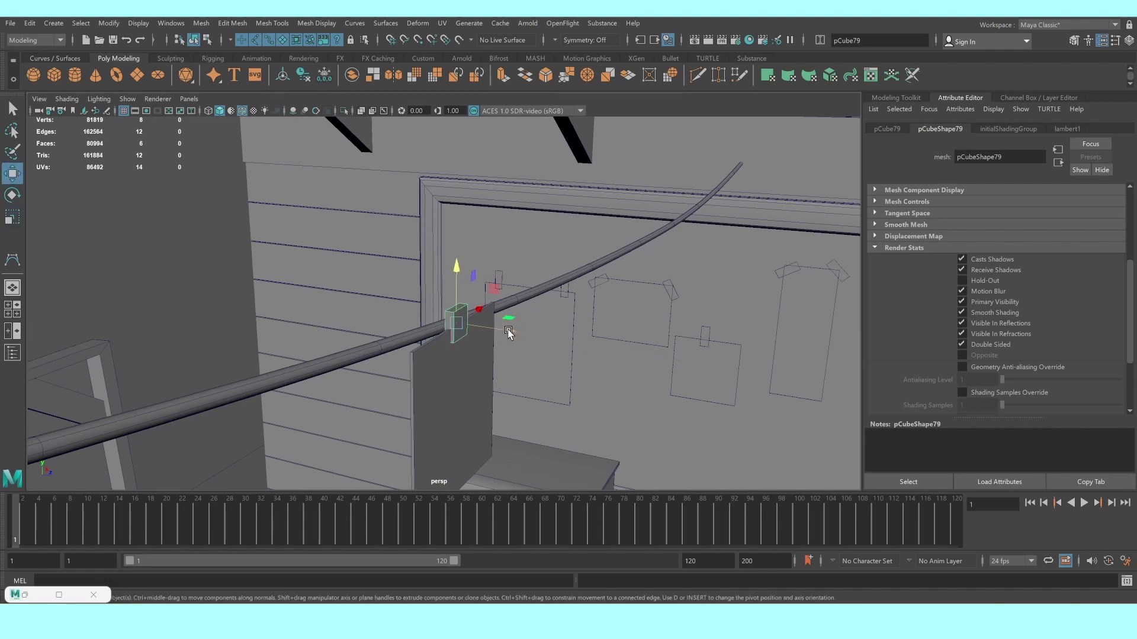
pyautogui.moveTo(508, 332); pyautogui.dragTo(413, 351)
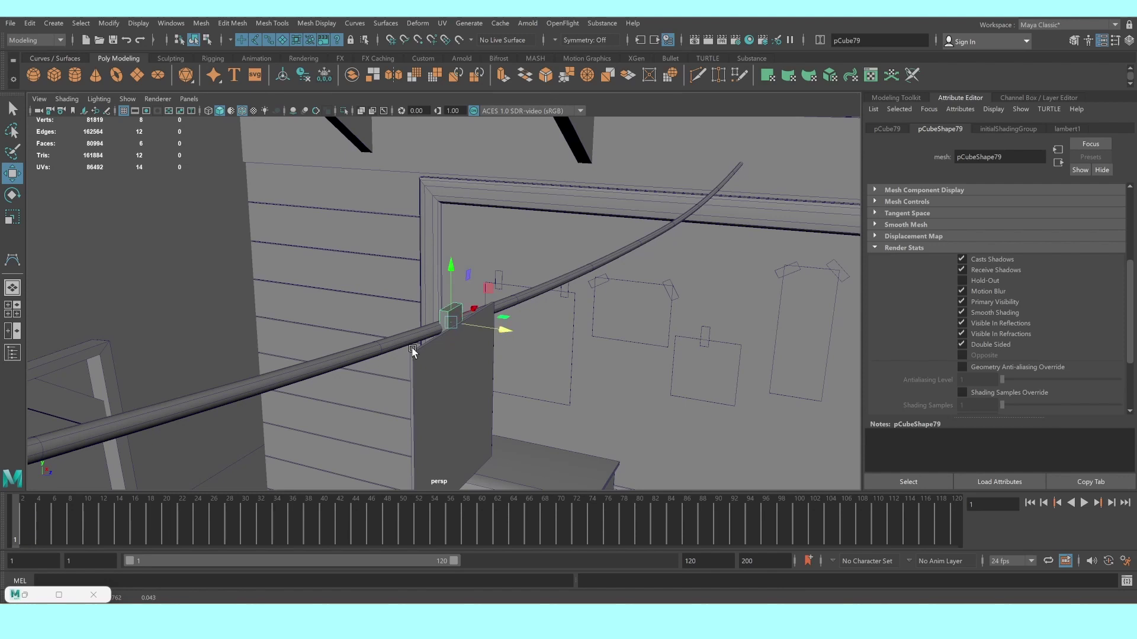
# Nudge the paper sheet left and group it with the clip using Ctrl+G
pyautogui.click(452, 364)
pyautogui.moveTo(508, 422); pyautogui.dragTo(503, 421)
pyautogui.click(459, 324)
pyautogui.keyDown('shift'); pyautogui.click(457, 374); pyautogui.keyUp('shift')
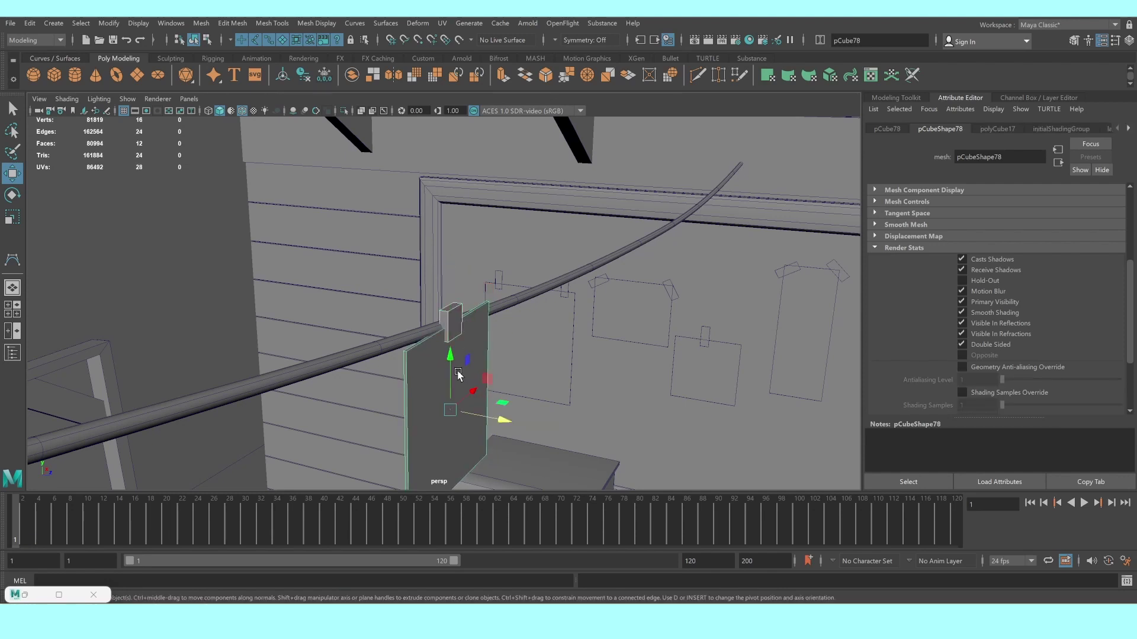
pyautogui.hotkey('ctrl', 'g')
# Duplicate the clip-and-paper group, slide it along X, lower it and rotate Y -6.8
pyautogui.scroll(-2, 450, 331)
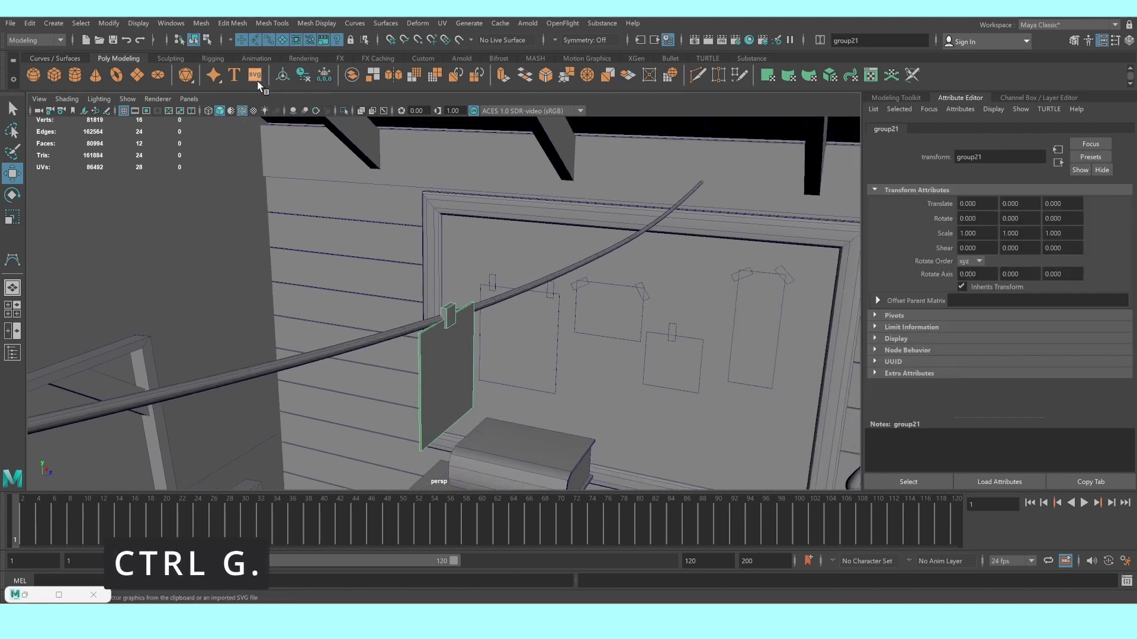
pyautogui.keyDown('alt'); pyautogui.moveTo(482, 343); pyautogui.dragTo(447, 363); pyautogui.keyUp('alt')
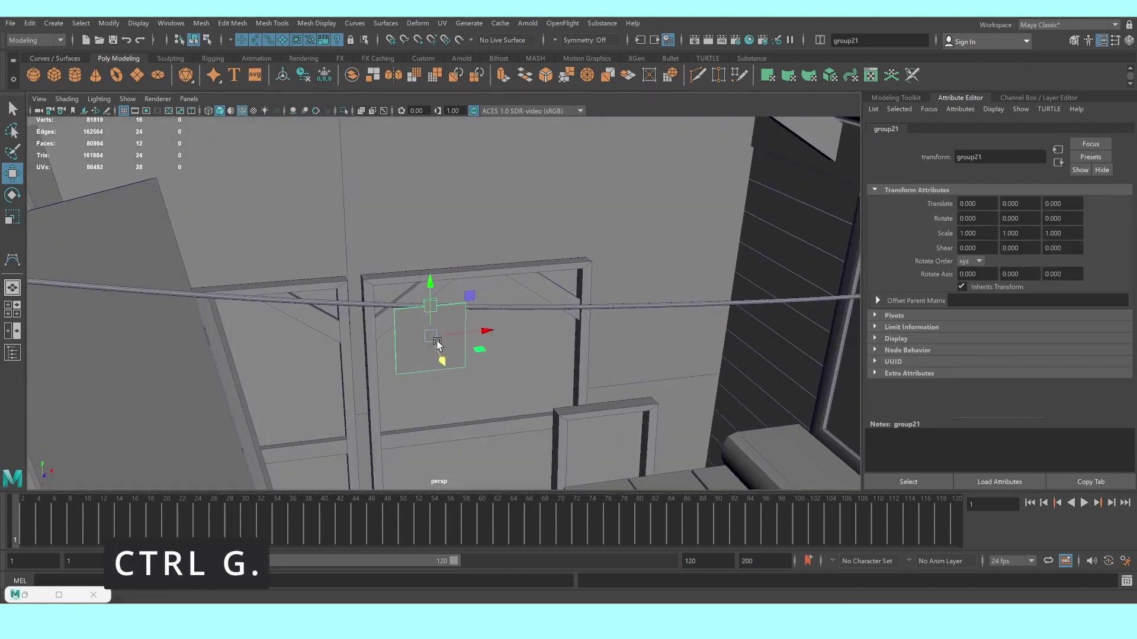
pyautogui.keyDown('alt'); pyautogui.moveTo(444, 351); pyautogui.dragTo(320, 329, button='middle'); pyautogui.keyUp('alt')
pyautogui.hotkey('ctrl', 'd')
pyautogui.moveTo(347, 322)
pyautogui.mouseDown()
pyautogui.moveTo(534, 308)
pyautogui.moveTo(521, 311)
pyautogui.mouseUp()
pyautogui.press('f')
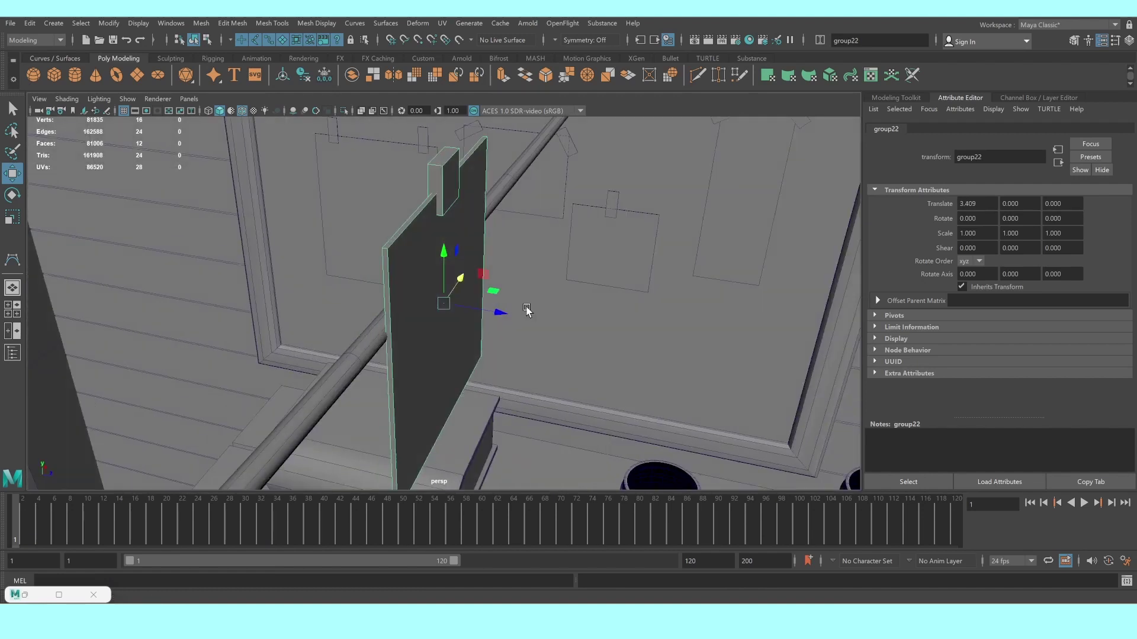
pyautogui.moveTo(444, 260); pyautogui.dragTo(457, 338)
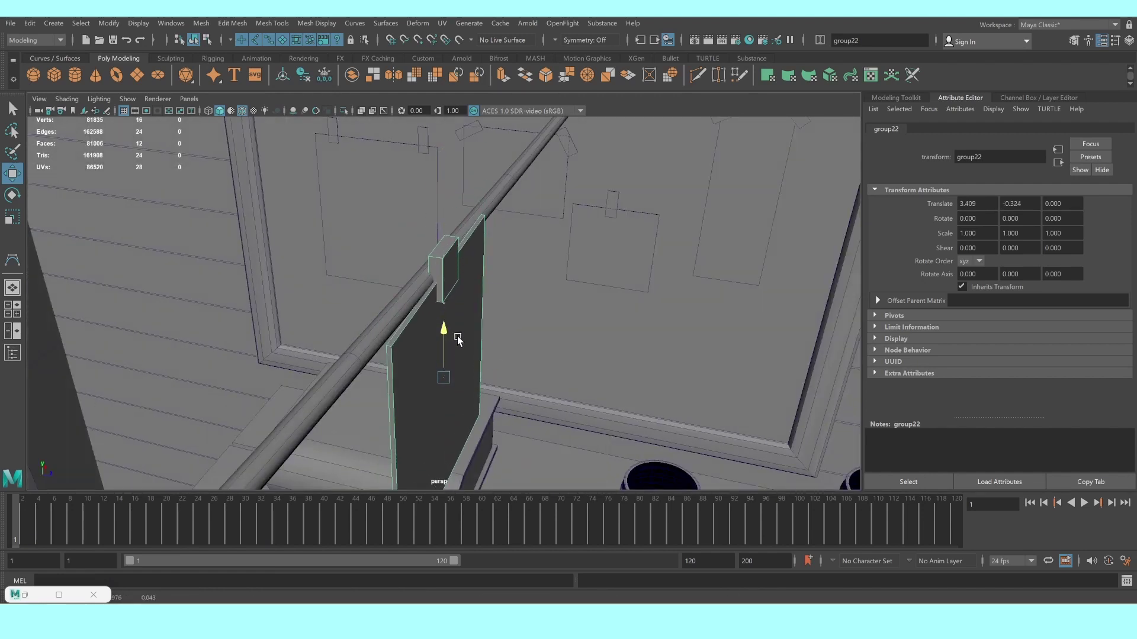
pyautogui.press('e')
pyautogui.moveTo(460, 408); pyautogui.dragTo(439, 320)
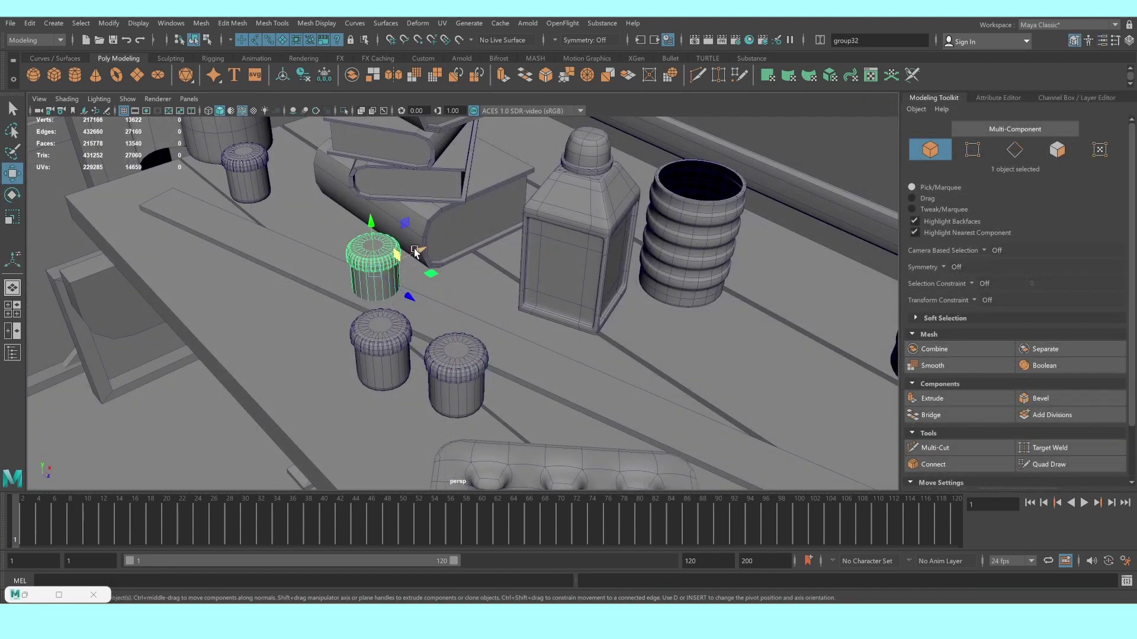
# Move the jar left and raise its top vertex ring to make it taller
pyautogui.moveTo(414, 252)
pyautogui.mouseDown()
pyautogui.moveTo(308, 299)
pyautogui.moveTo(266, 286)
pyautogui.moveTo(391, 176)
pyautogui.mouseUp()
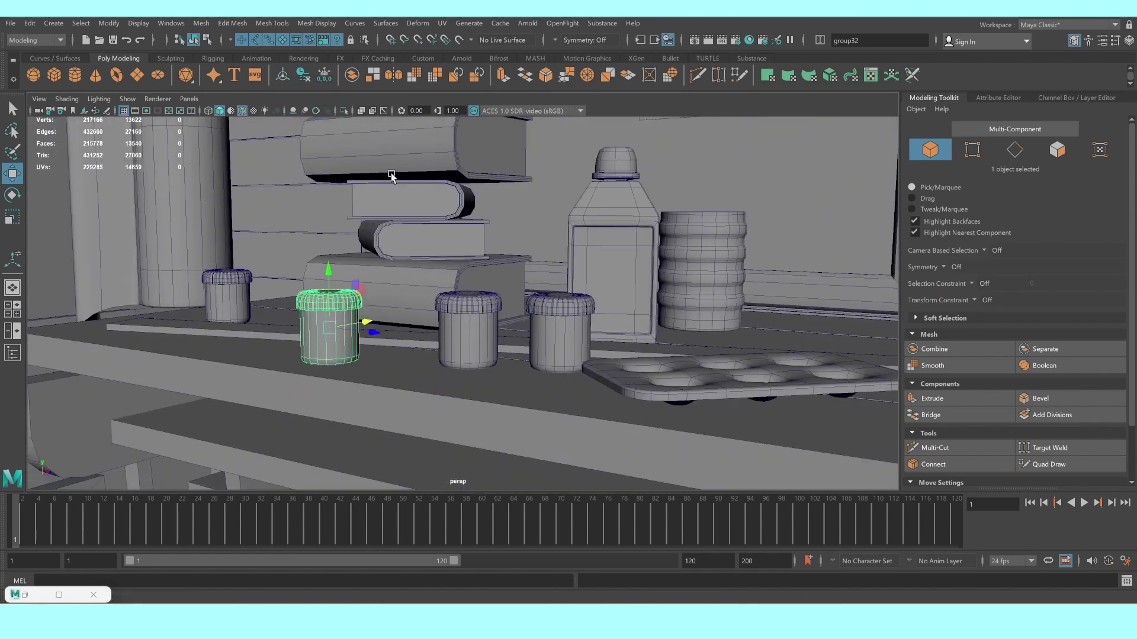
pyautogui.scroll(3, 393, 173)
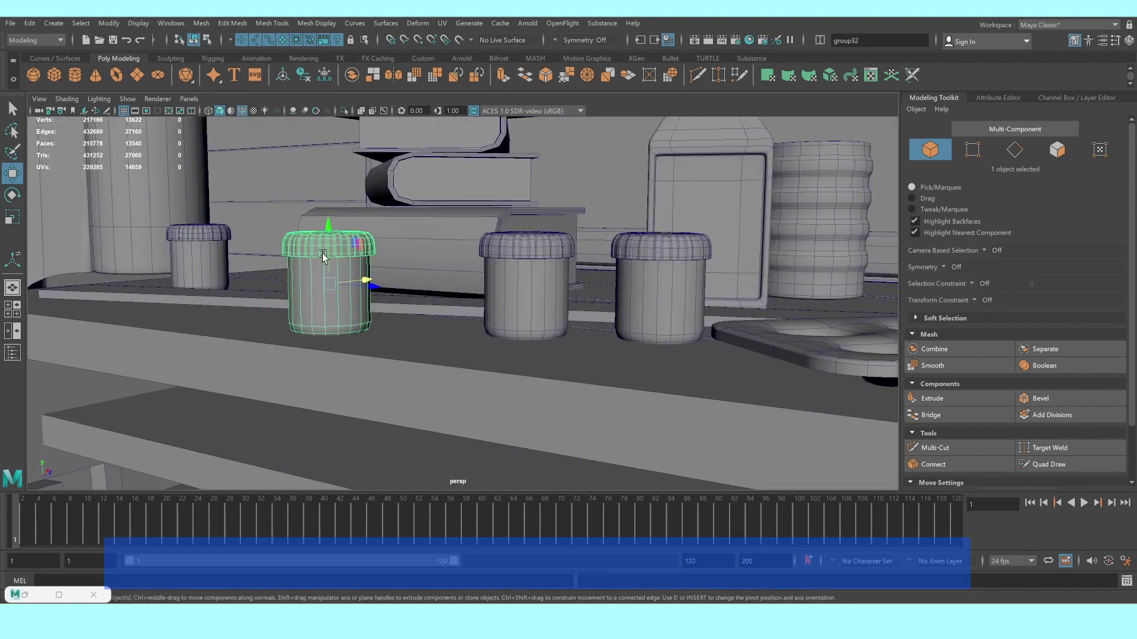
pyautogui.click(308, 285)
pyautogui.click(326, 286)
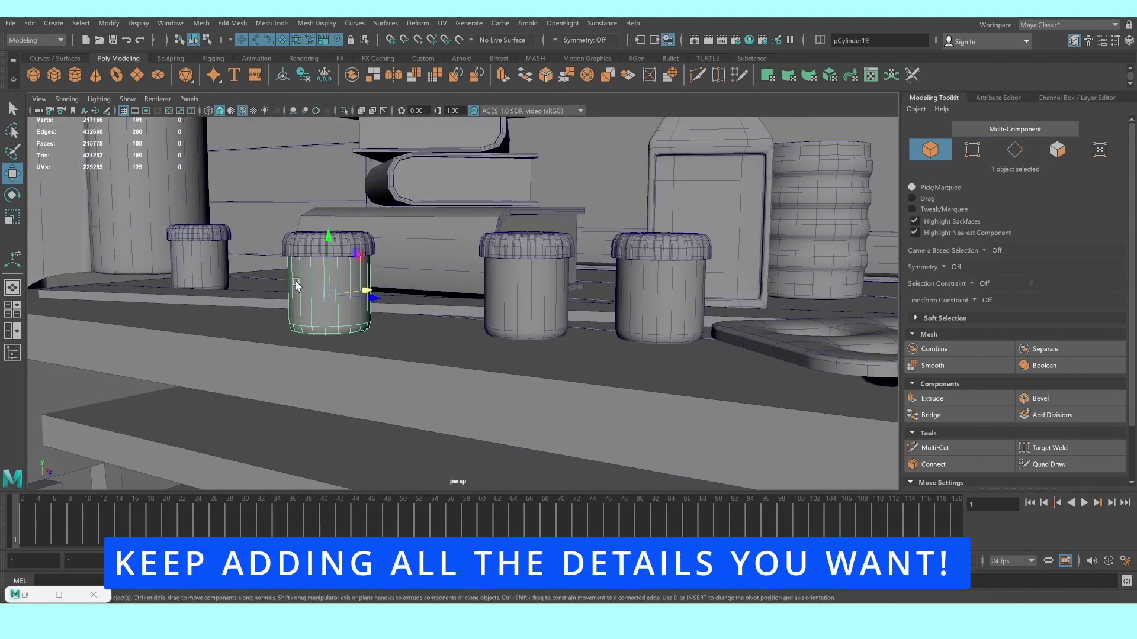
pyautogui.moveTo(317, 283); pyautogui.dragTo(296, 279, button='right')
pyautogui.moveTo(279, 346); pyautogui.dragTo(368, 260)
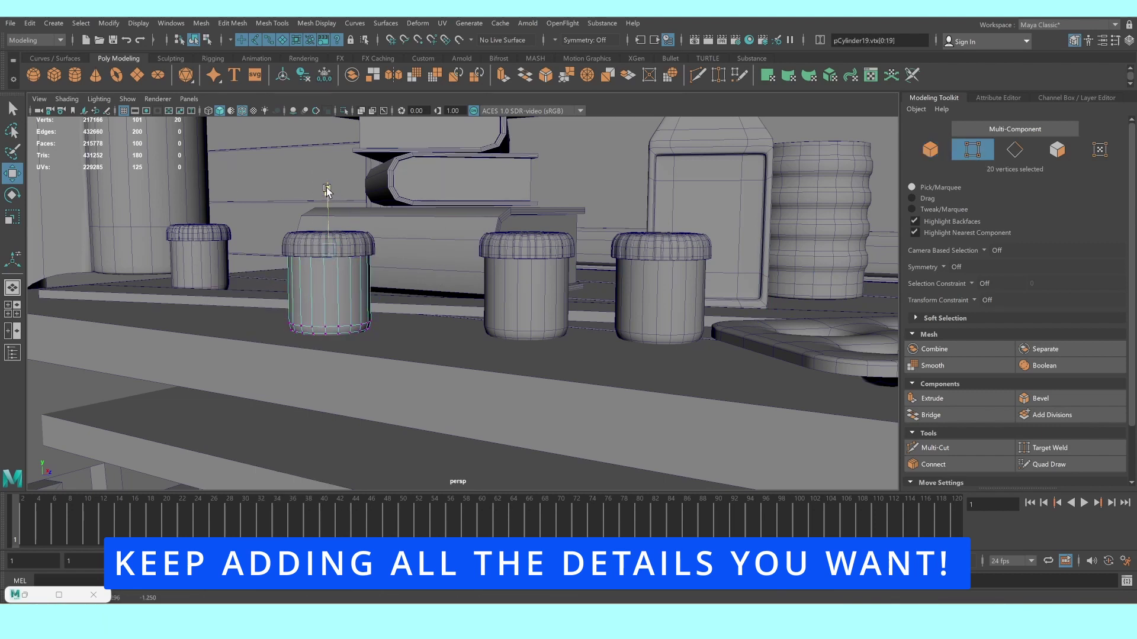
pyautogui.moveTo(337, 196); pyautogui.dragTo(329, 156)
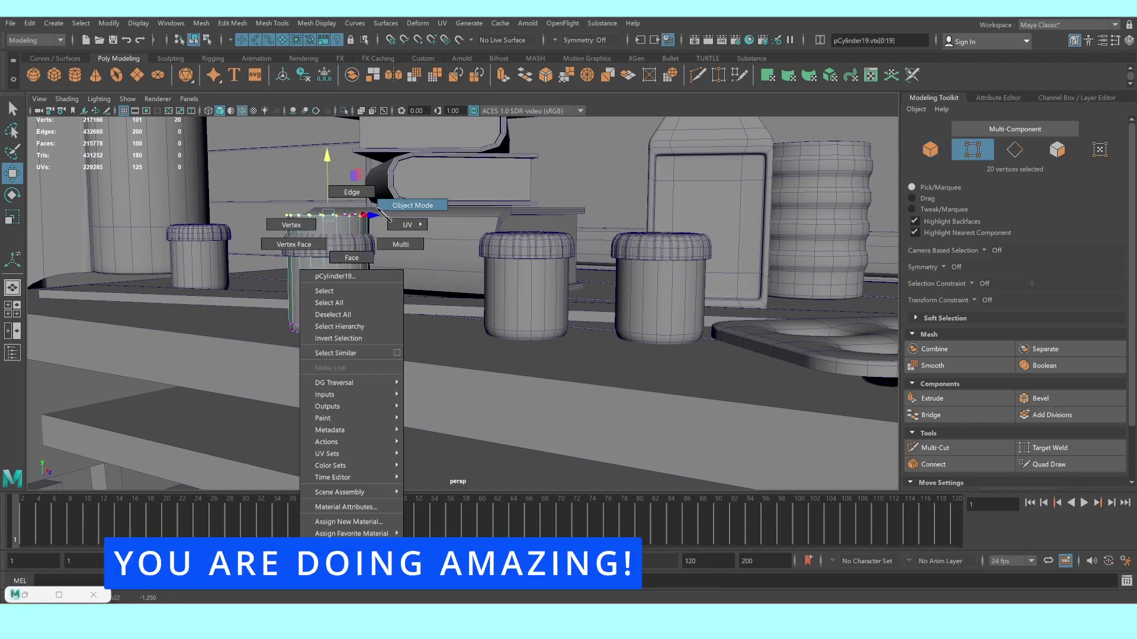
# Scale the jar body and its cap ring up together
pyautogui.moveTo(355, 227); pyautogui.dragTo(385, 210, button='right')
pyautogui.keyDown('shift'); pyautogui.click(306, 246); pyautogui.keyUp('shift')
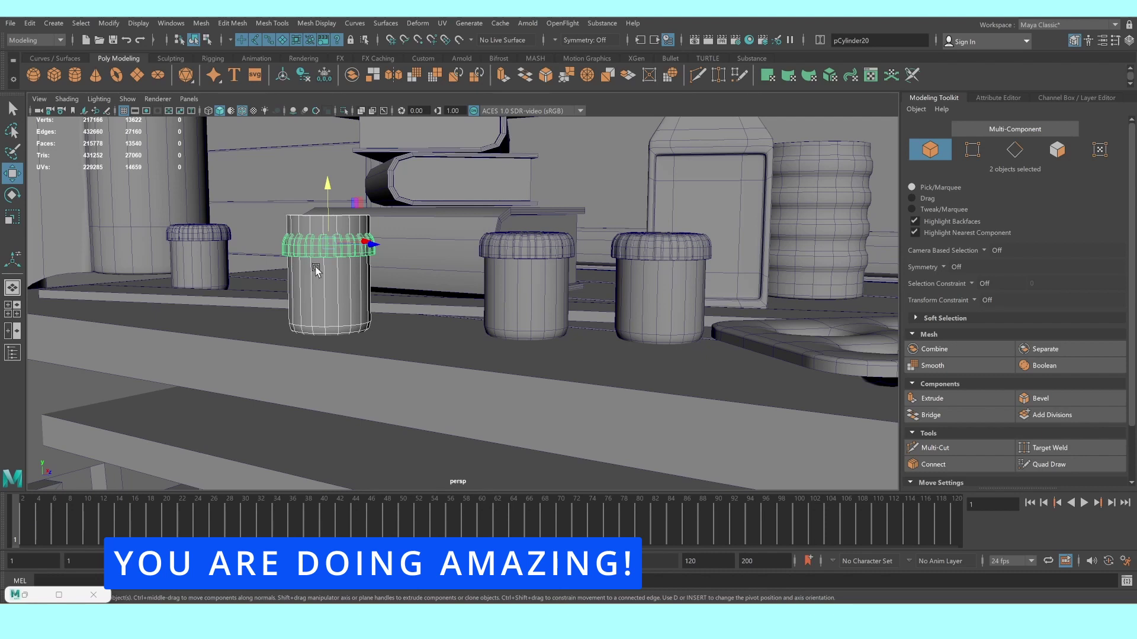
pyautogui.press('r')
pyautogui.moveTo(335, 241)
pyautogui.mouseDown()
pyautogui.moveTo(355, 240)
pyautogui.moveTo(333, 228)
pyautogui.mouseUp()
# Move the cap ring up to sit on the jar's new top
pyautogui.click(329, 248)
pyautogui.press('w')
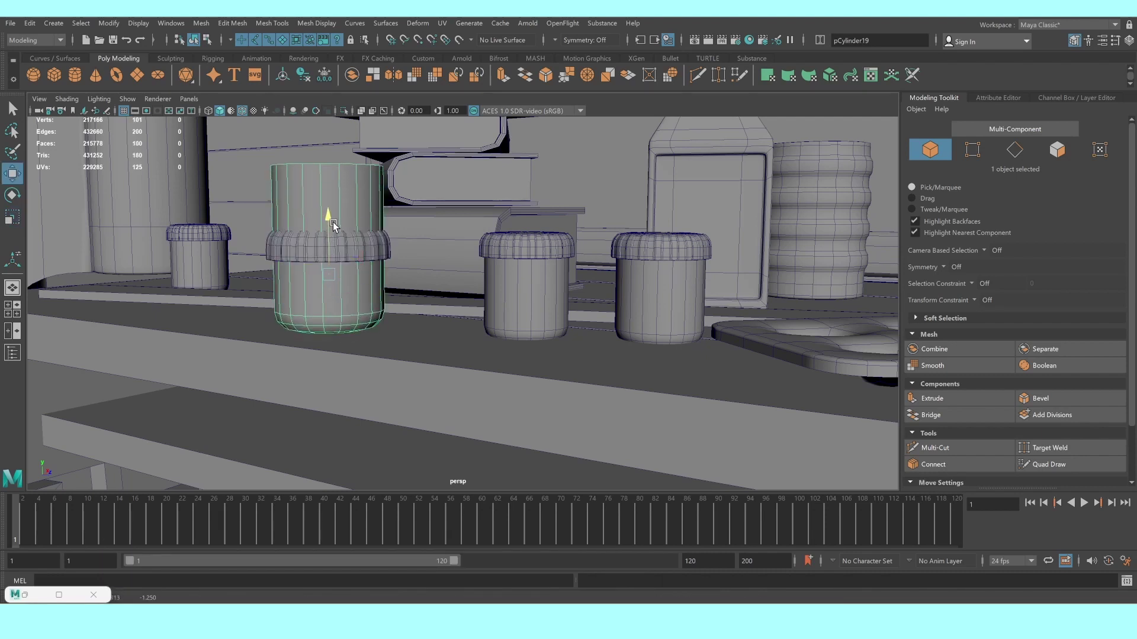
pyautogui.click(390, 247)
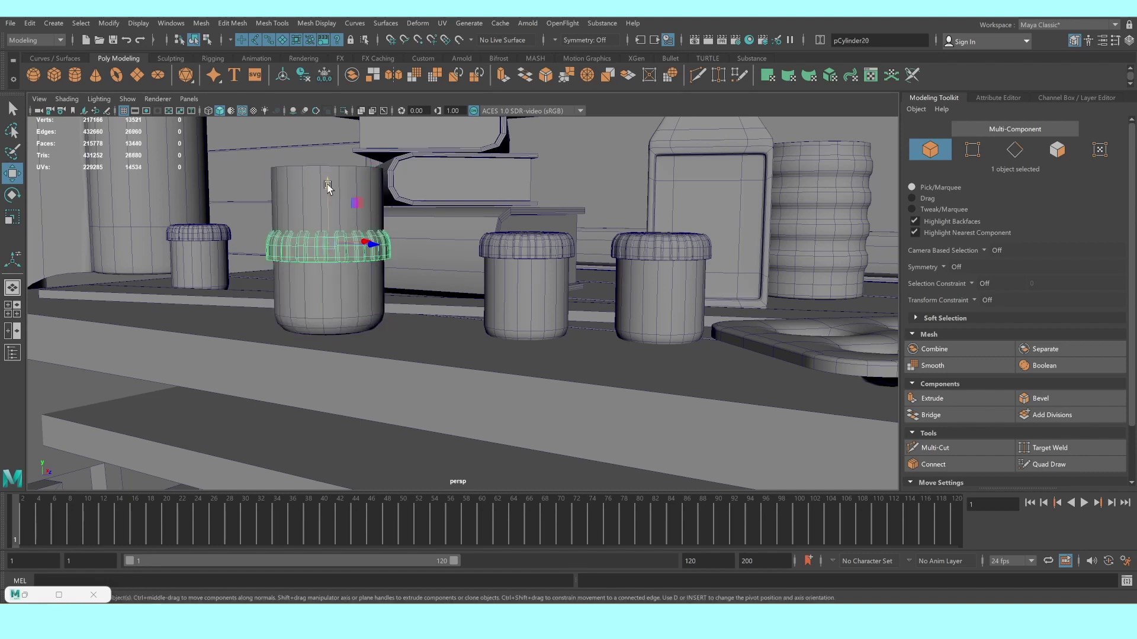
pyautogui.moveTo(327, 187); pyautogui.dragTo(325, 116)
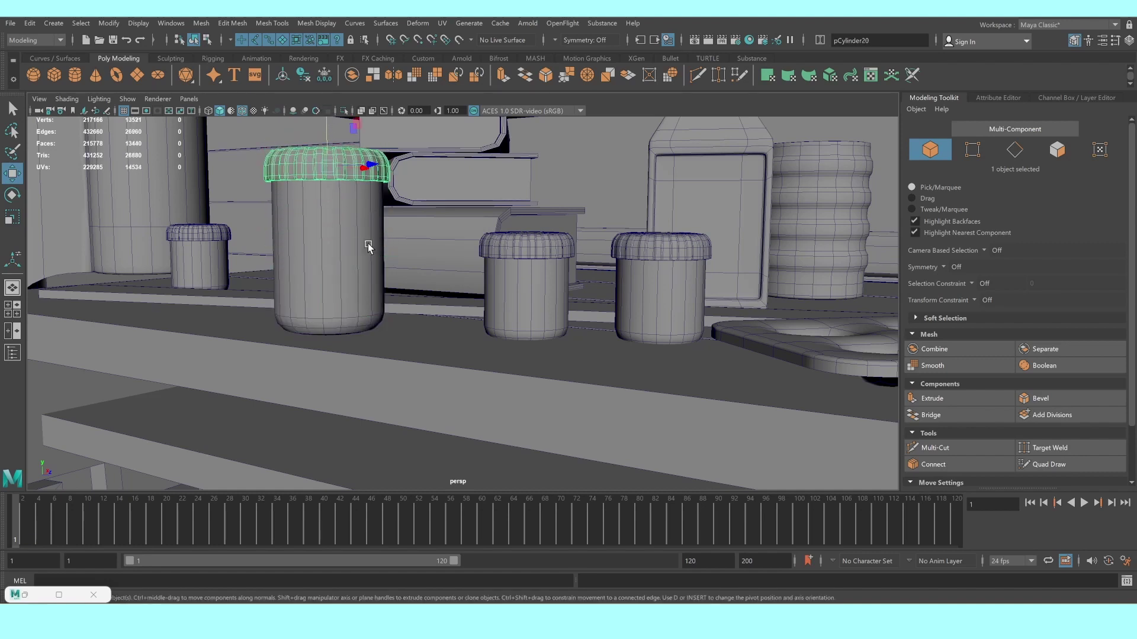
pyautogui.scroll(-10, 368, 247)
pyautogui.scroll(10, 487, 325)
pyautogui.keyDown('alt'); pyautogui.moveTo(487, 325); pyautogui.dragTo(754, 333); pyautogui.keyUp('alt')
# Turn off Wireframe on Shaded and orbit to face the table, stool and easel
pyautogui.click(810, 321)
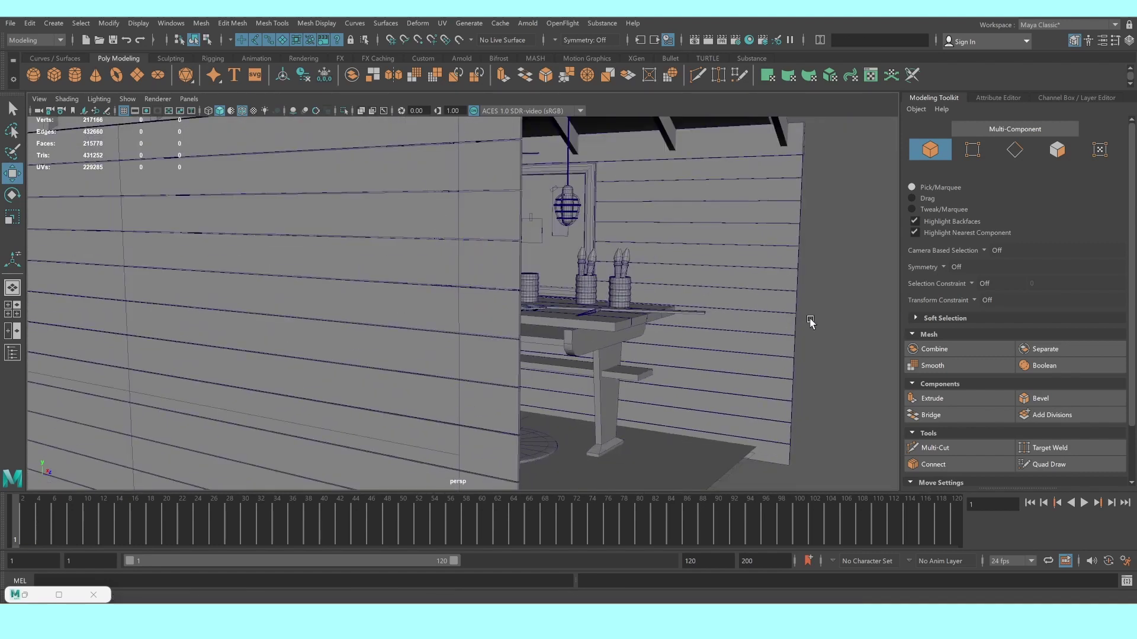
pyautogui.scroll(5, 810, 321)
pyautogui.scroll(3, 419, 230)
pyautogui.scroll(2, 419, 229)
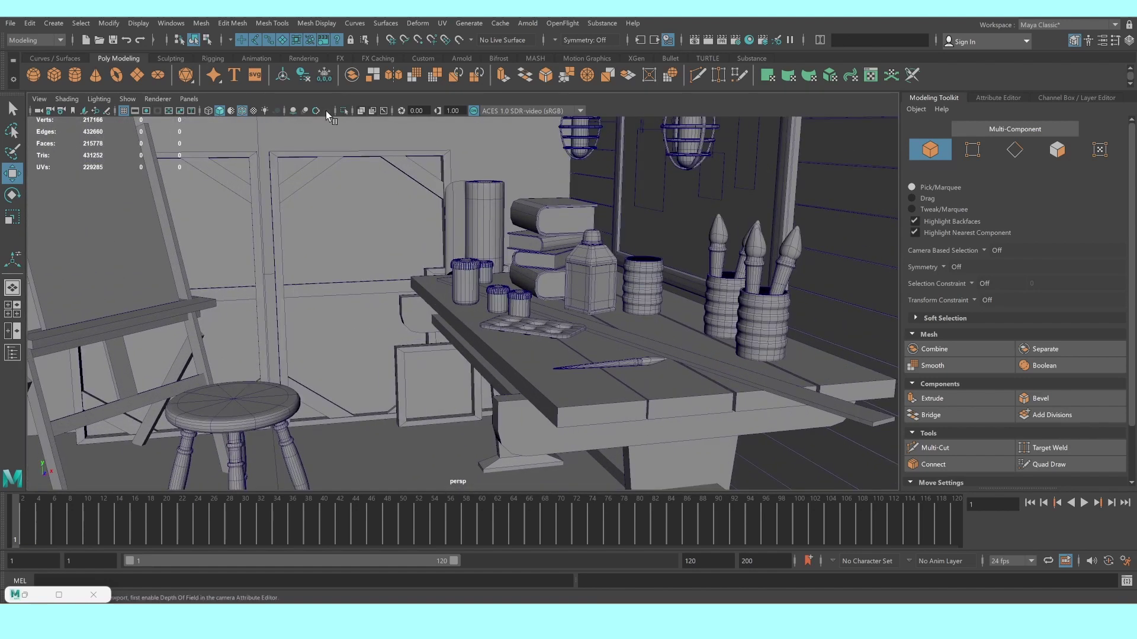
pyautogui.click(242, 111)
pyautogui.moveTo(514, 317)
pyautogui.keyDown('alt'); pyautogui.mouseDown()
pyautogui.moveTo(619, 325)
pyautogui.moveTo(579, 327)
pyautogui.mouseUp(); pyautogui.keyUp('alt')
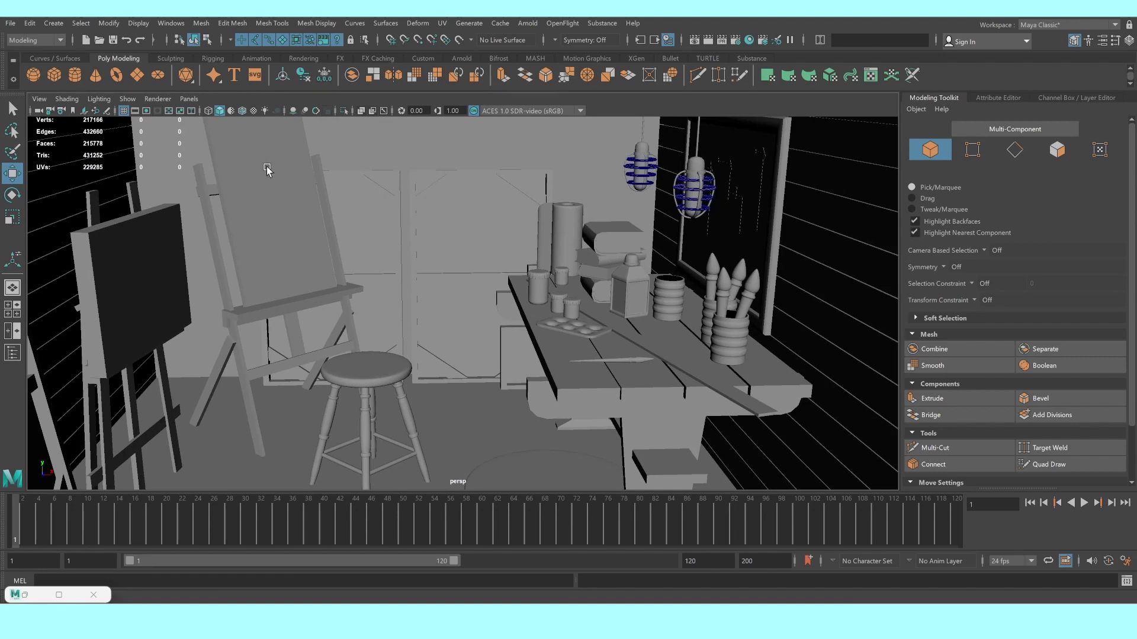
pyautogui.scroll(-2, 453, 345)
pyautogui.scroll(-3, 453, 349)
pyautogui.scroll(-3, 454, 359)
pyautogui.moveTo(486, 379)
pyautogui.keyDown('alt'); pyautogui.mouseDown()
pyautogui.moveTo(514, 369)
pyautogui.moveTo(479, 373)
pyautogui.mouseUp(); pyautogui.keyUp('alt')
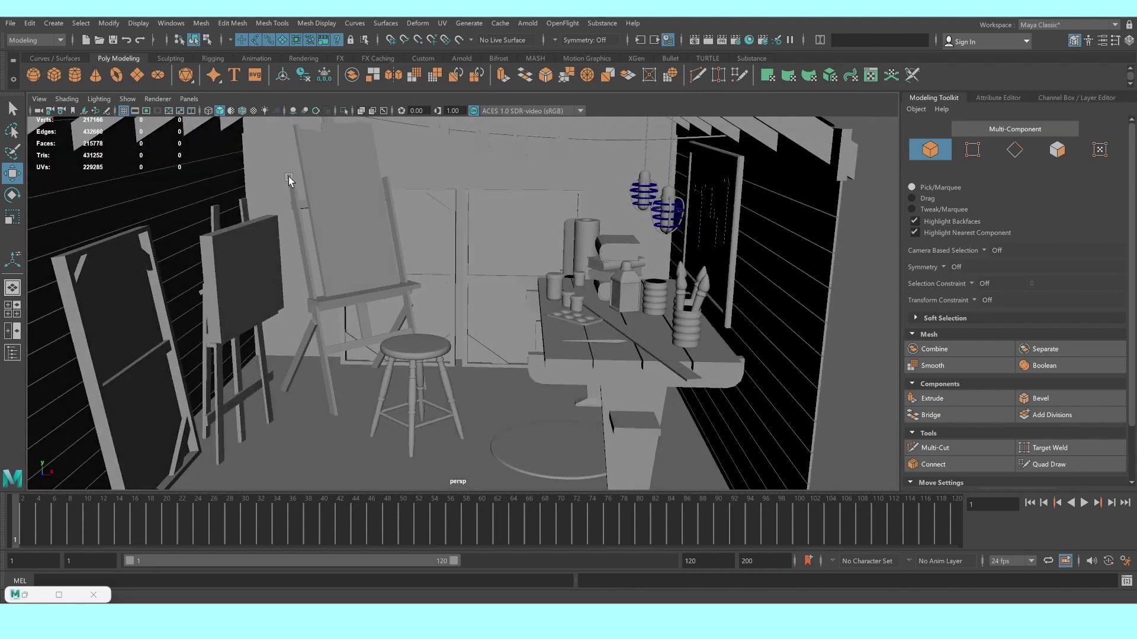
# Select camera1 and look through it via Panels > Look Through Selected
pyautogui.click(189, 98)
pyautogui.moveTo(200, 161)
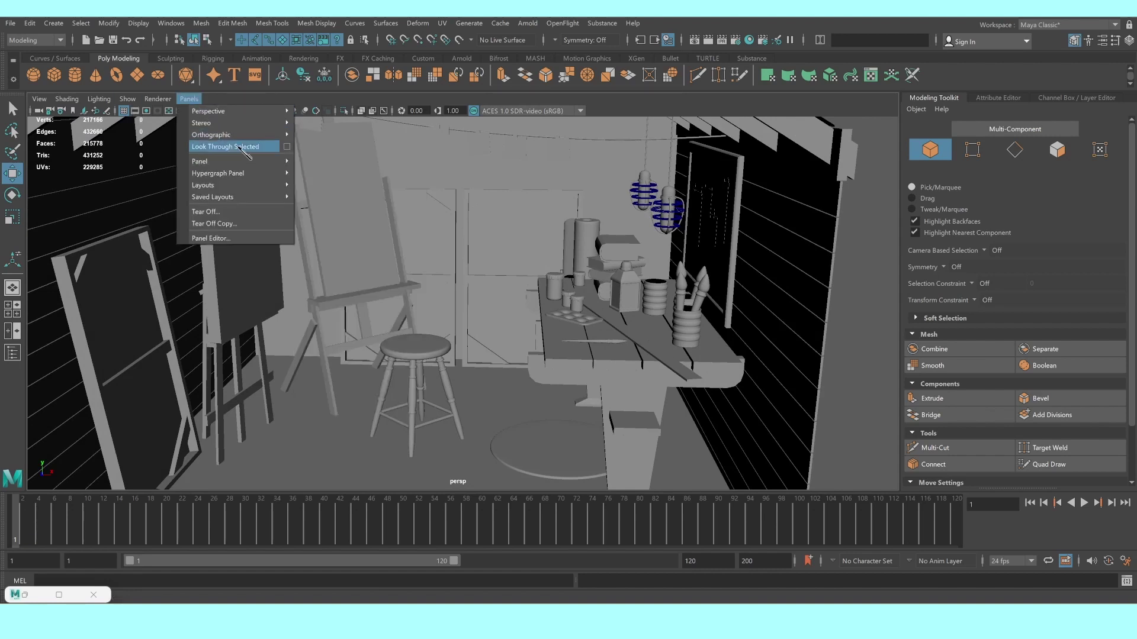
pyautogui.click(390, 418)
pyautogui.press('f')
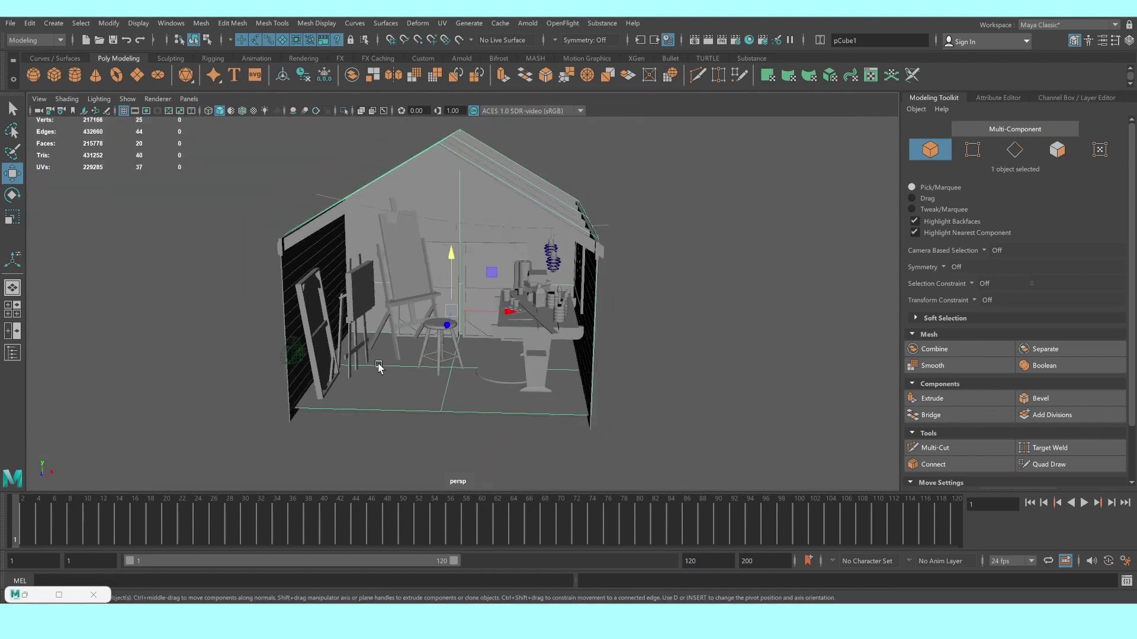
pyautogui.scroll(-3, 355, 373)
pyautogui.click(240, 295)
pyautogui.click(189, 99)
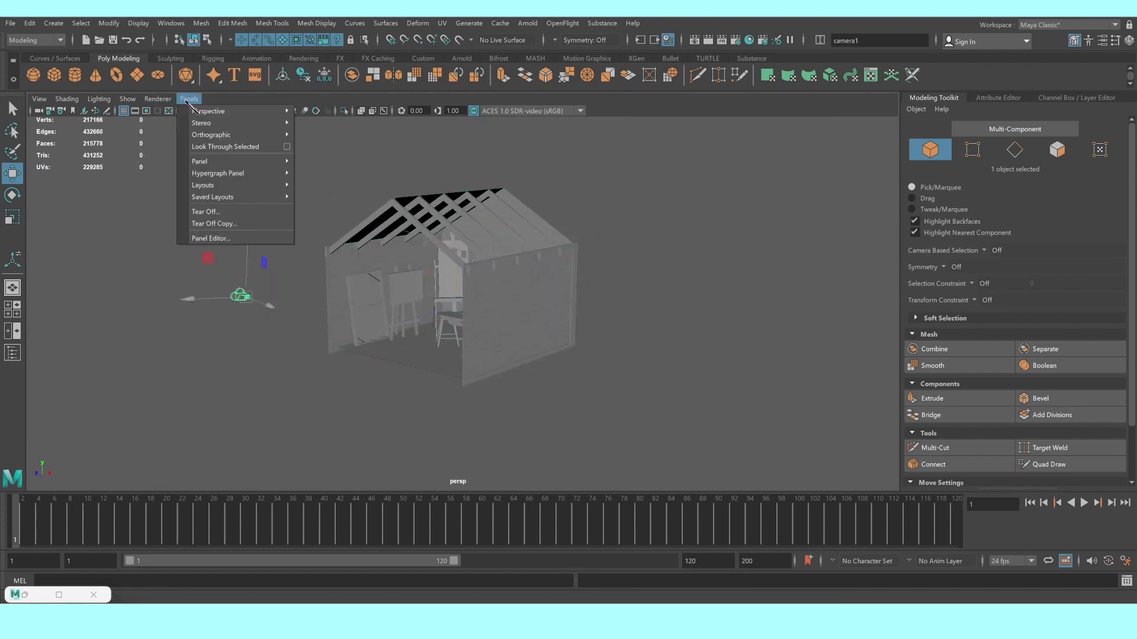
pyautogui.click(228, 146)
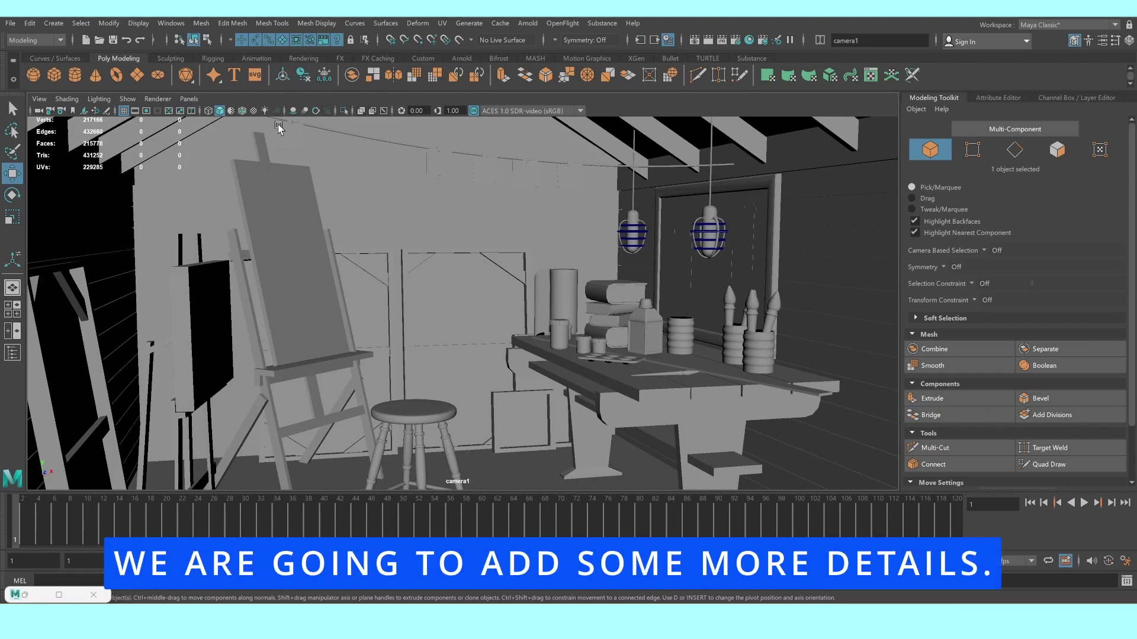
# Turn the wireframe overlay back on, select the group5 frame, duplicate it and rotate the copy
pyautogui.click(242, 111)
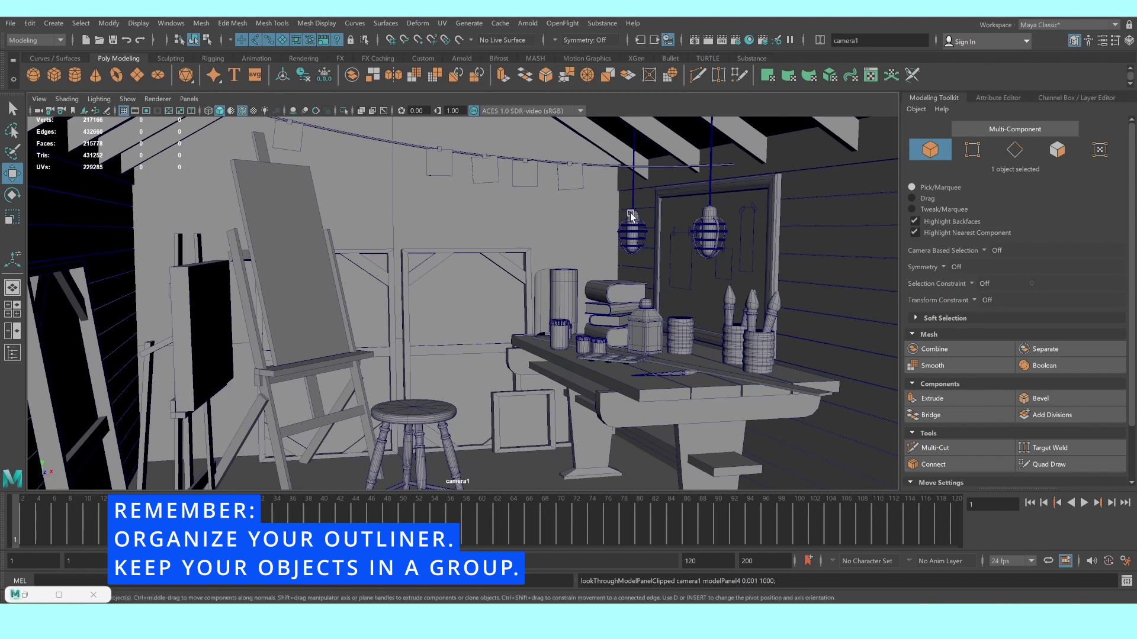
pyautogui.click(434, 300)
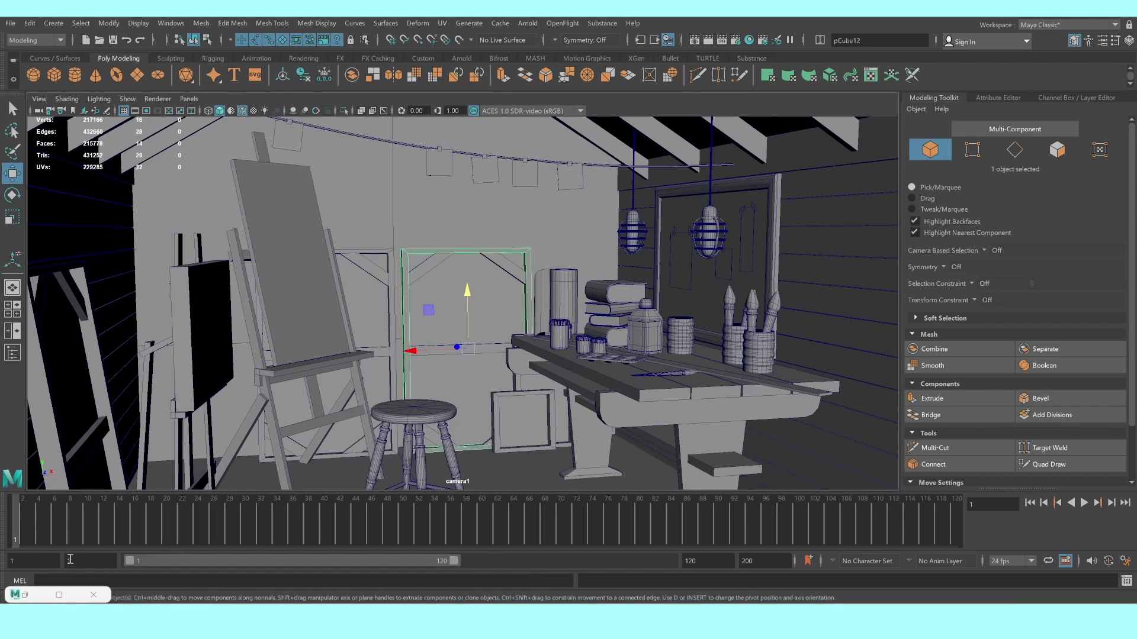
pyautogui.click(25, 595)
pyautogui.click(692, 239)
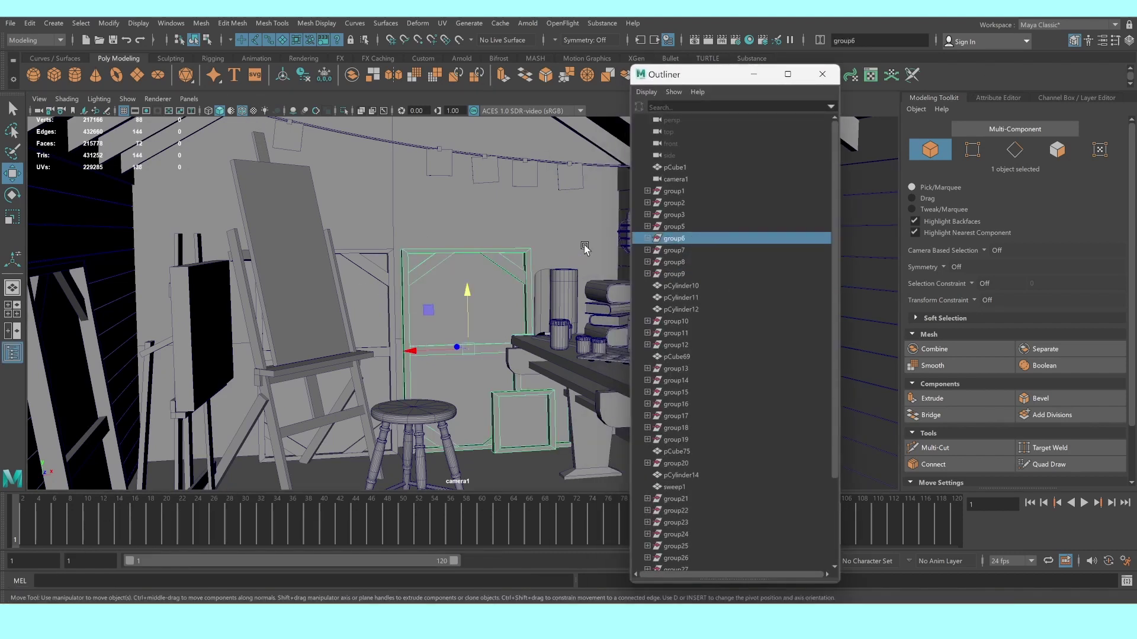
pyautogui.click(332, 280)
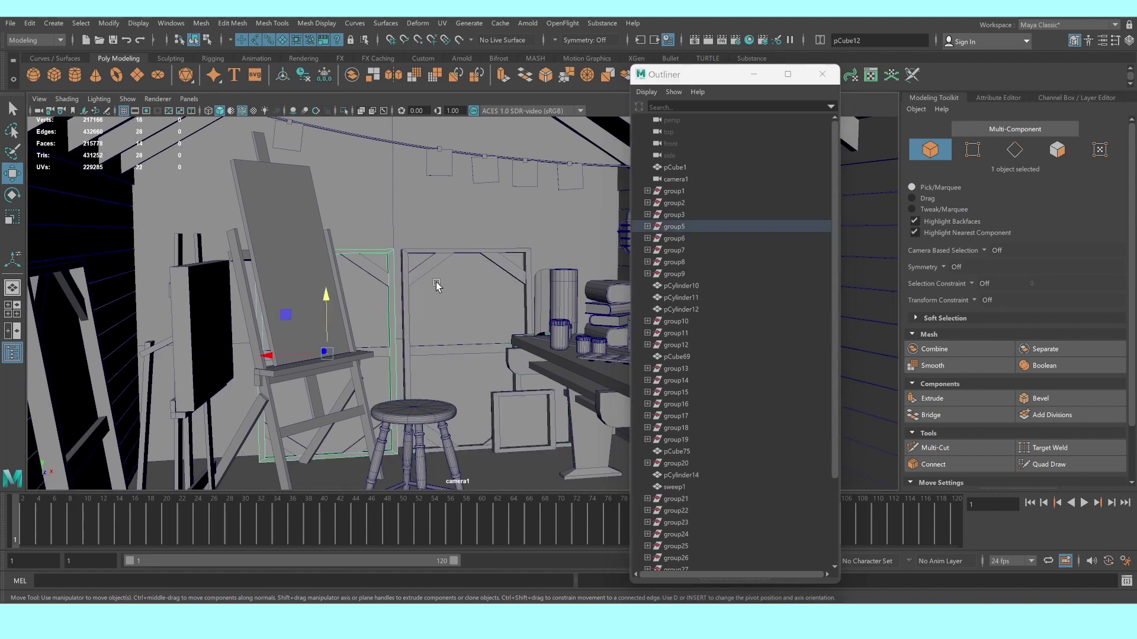
pyautogui.click(682, 227)
pyautogui.click(754, 74)
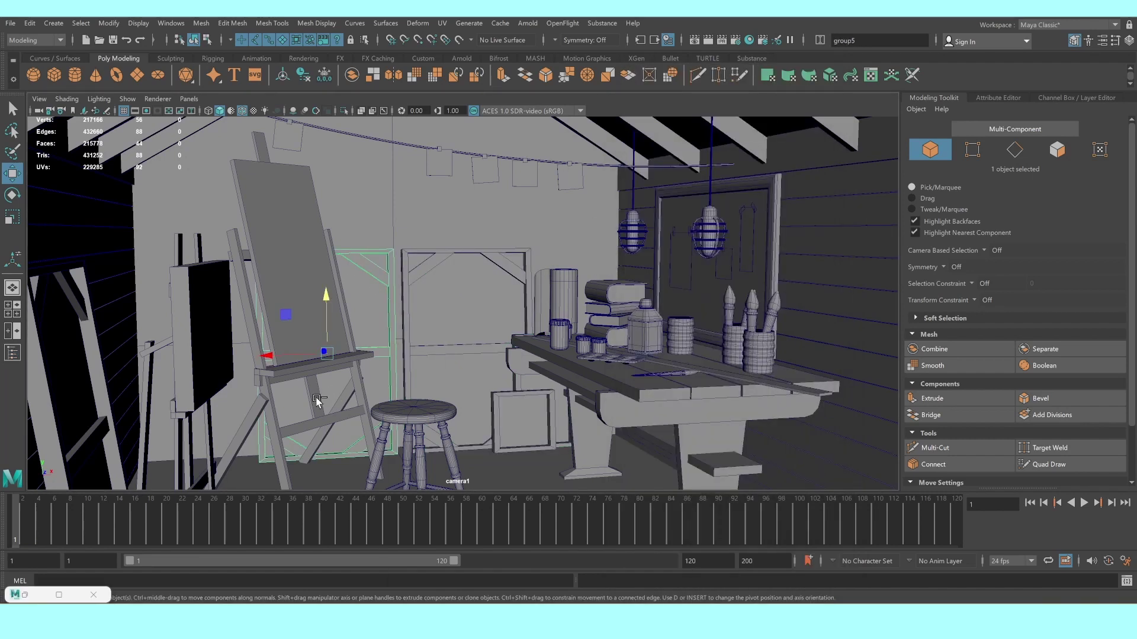
pyautogui.press('e')
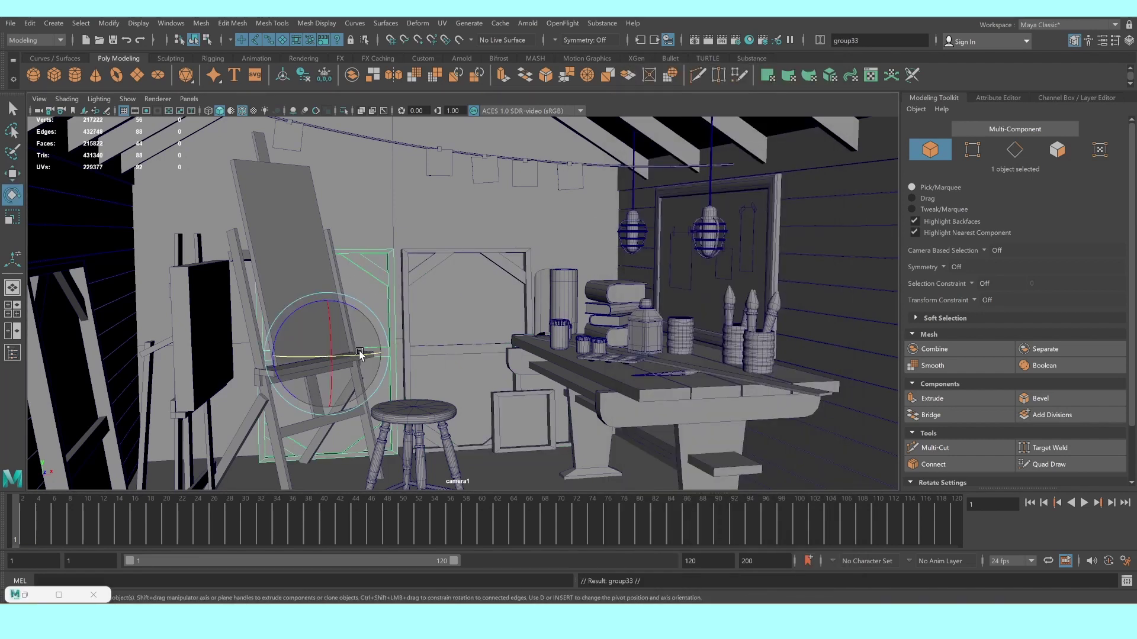
pyautogui.moveTo(363, 358)
pyautogui.mouseDown()
pyautogui.moveTo(284, 362)
pyautogui.moveTo(314, 367)
pyautogui.moveTo(300, 360)
pyautogui.mouseUp()
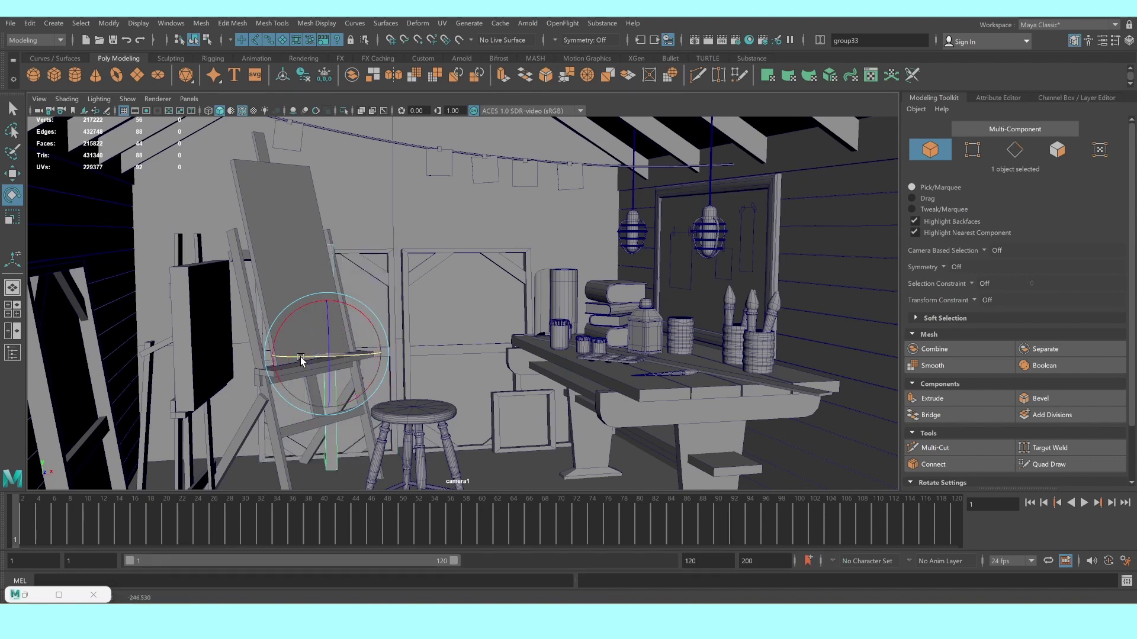
# Set group33's Rotate X, Y and Z to 0 in the Channel Box and reopen the Outliner
pyautogui.click(1054, 98)
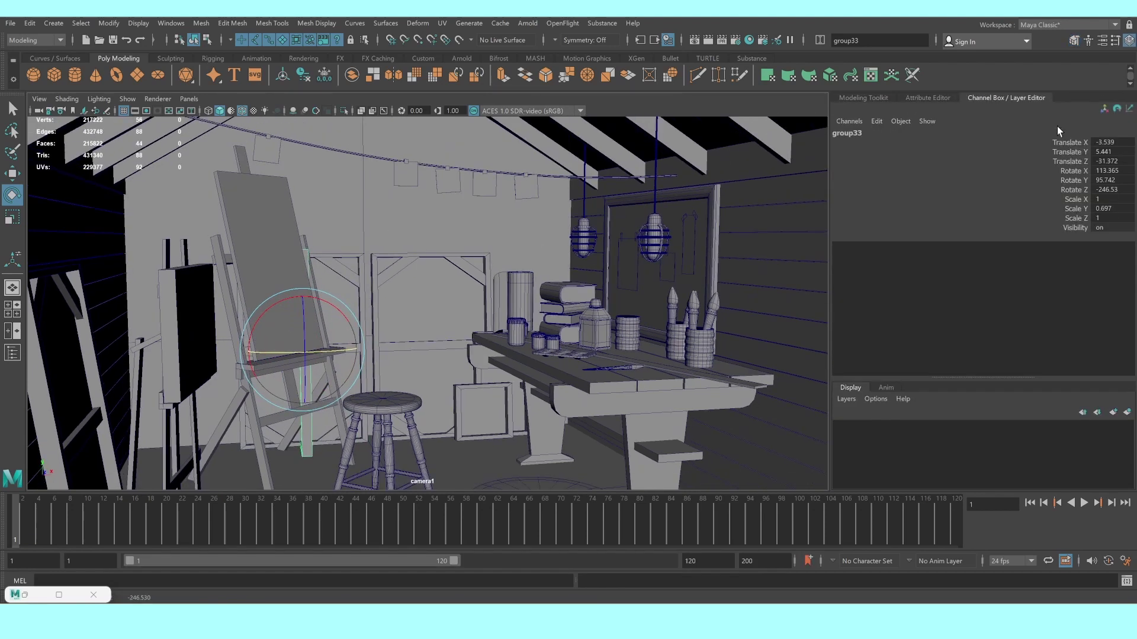
pyautogui.doubleClick(1107, 170)
pyautogui.write('0')
pyautogui.press('Return')
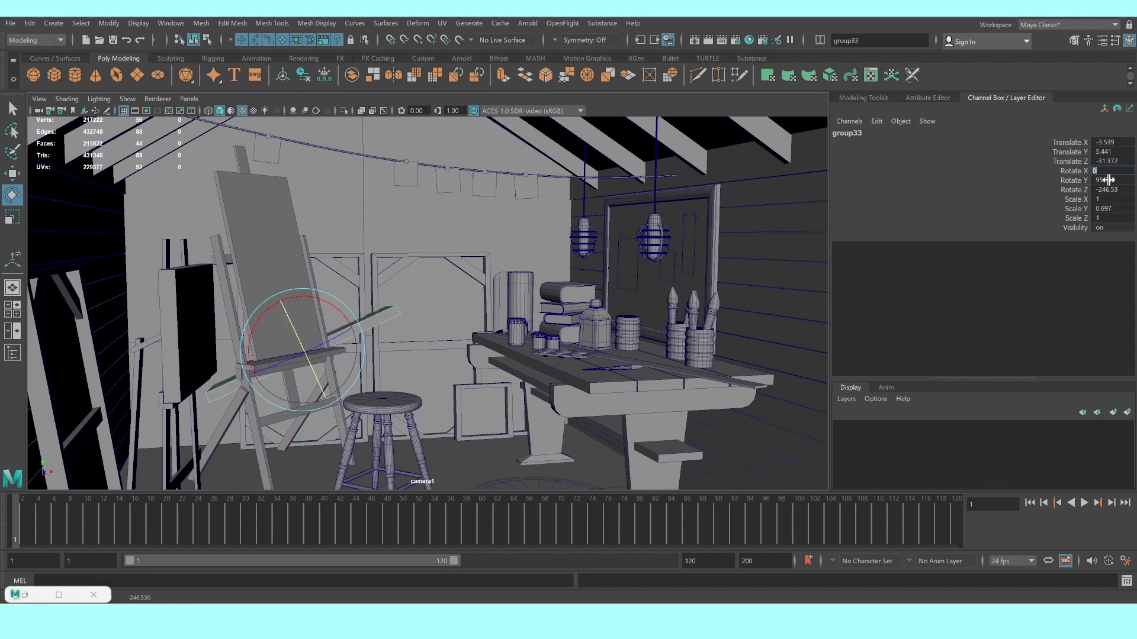
pyautogui.doubleClick(1113, 180)
pyautogui.write('0')
pyautogui.press('Return')
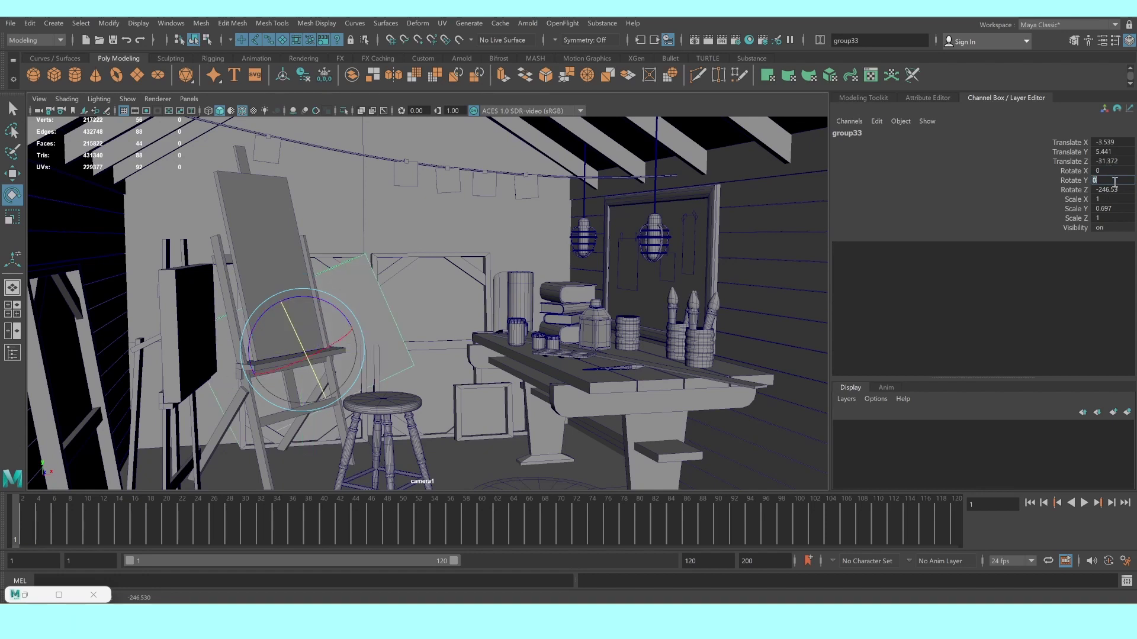
pyautogui.doubleClick(1113, 187)
pyautogui.write('0')
pyautogui.press('Return')
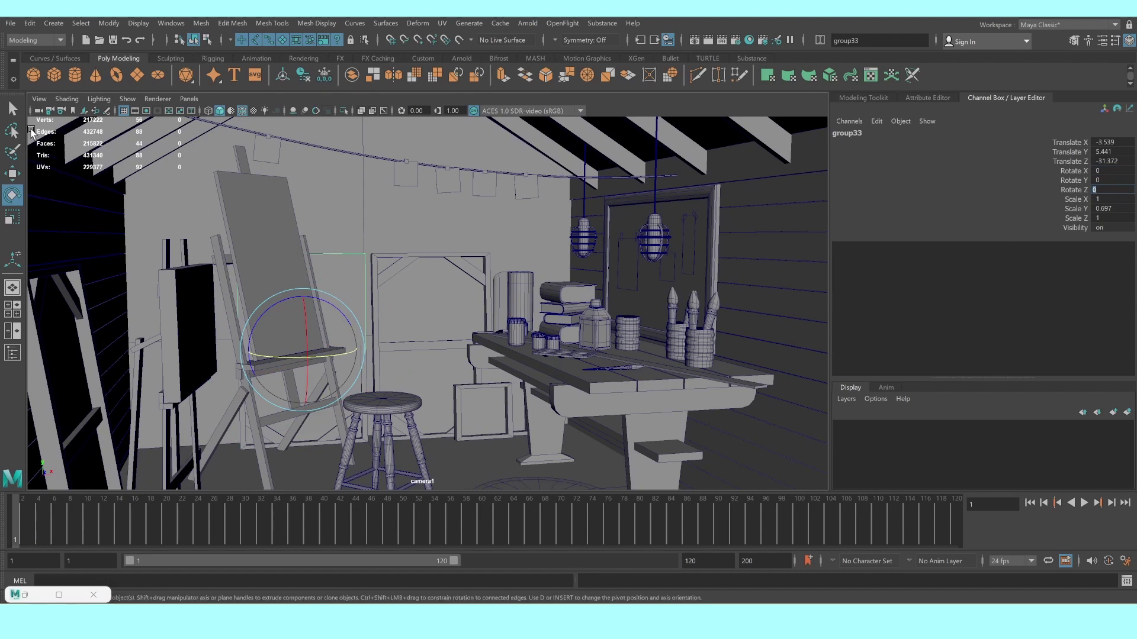
pyautogui.press('q')
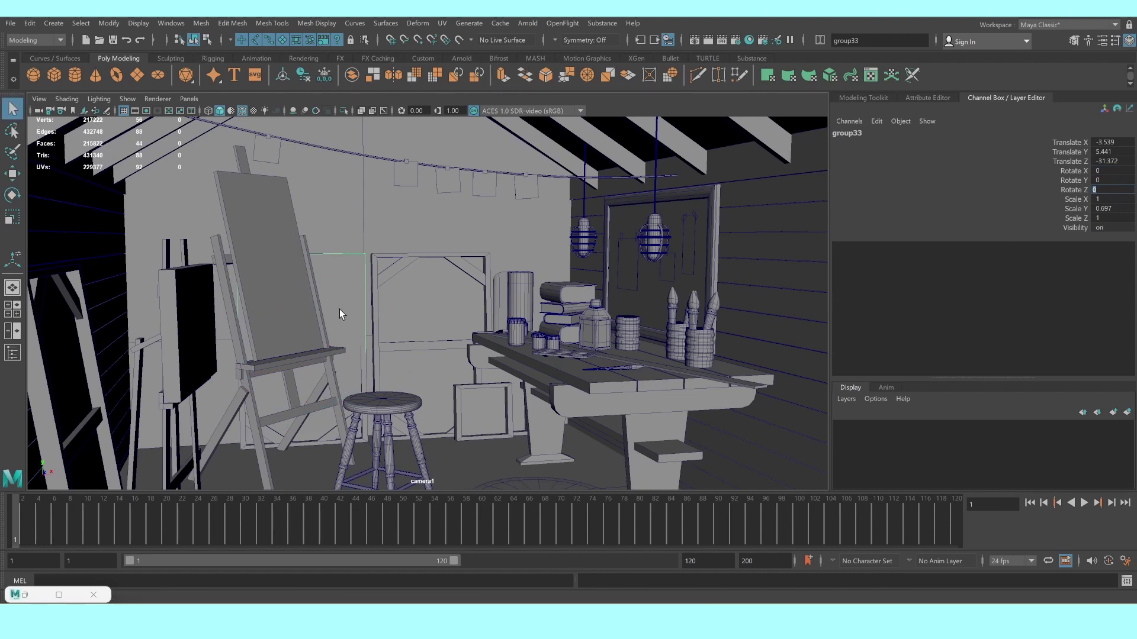
pyautogui.write('we')
pyautogui.click(24, 594)
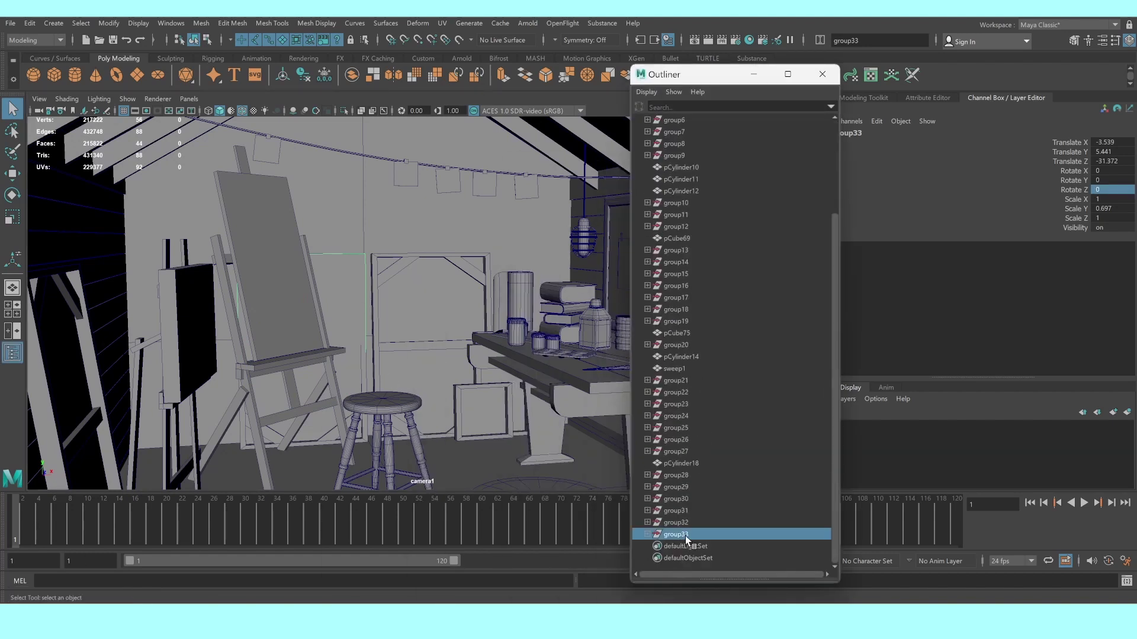
# Rotate group33 on Y and move it out from behind the easel
pyautogui.press('e')
pyautogui.moveTo(368, 320)
pyautogui.mouseDown(button='middle')
pyautogui.moveTo(392, 358)
pyautogui.moveTo(477, 358)
pyautogui.mouseUp(button='middle')
pyautogui.press('w')
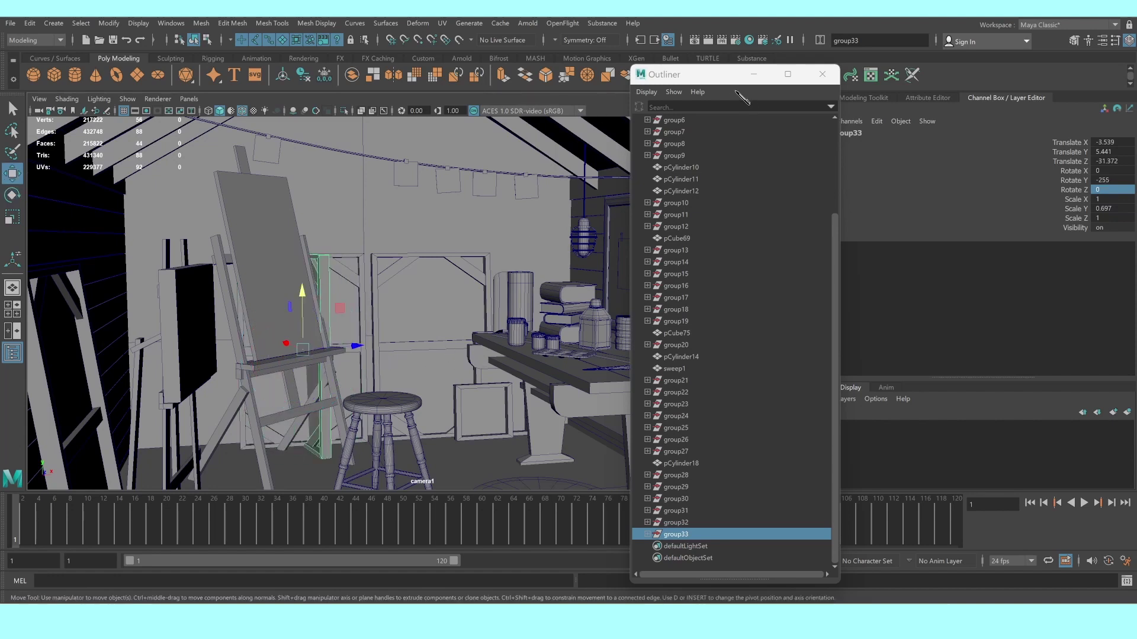
pyautogui.click(753, 74)
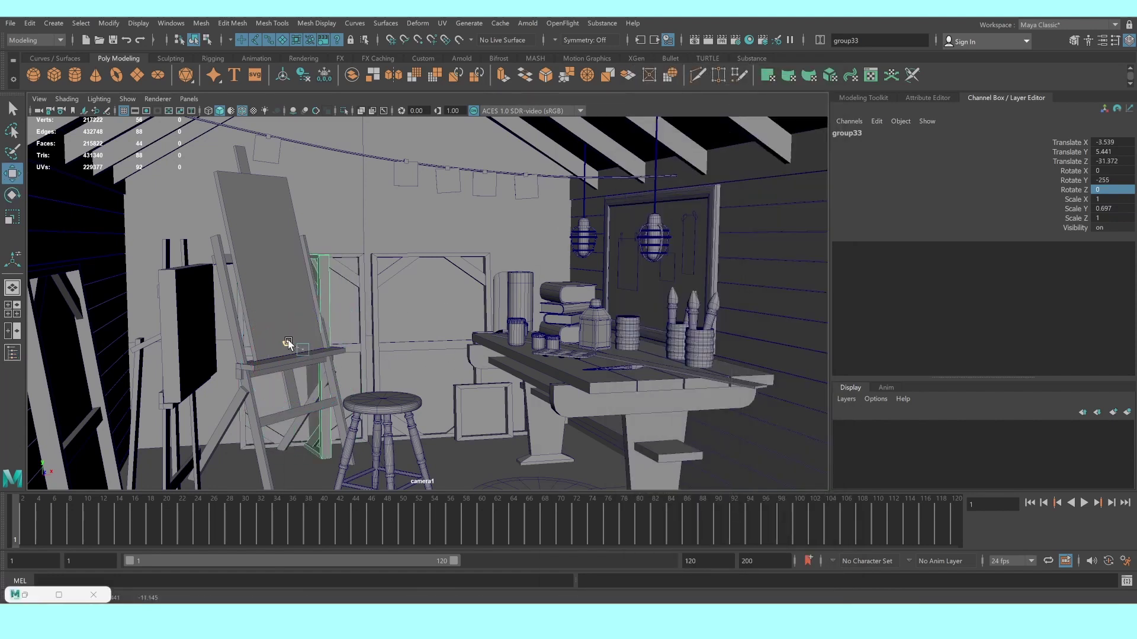
pyautogui.moveTo(297, 346)
pyautogui.mouseDown()
pyautogui.moveTo(453, 414)
pyautogui.moveTo(681, 338)
pyautogui.mouseUp()
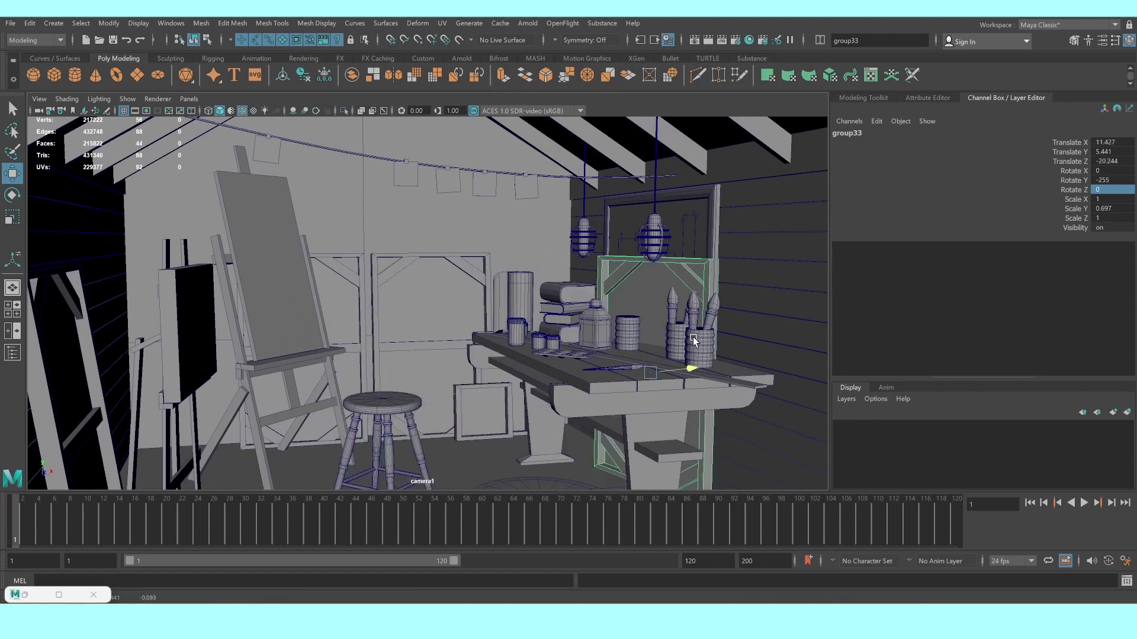
pyautogui.click(670, 346)
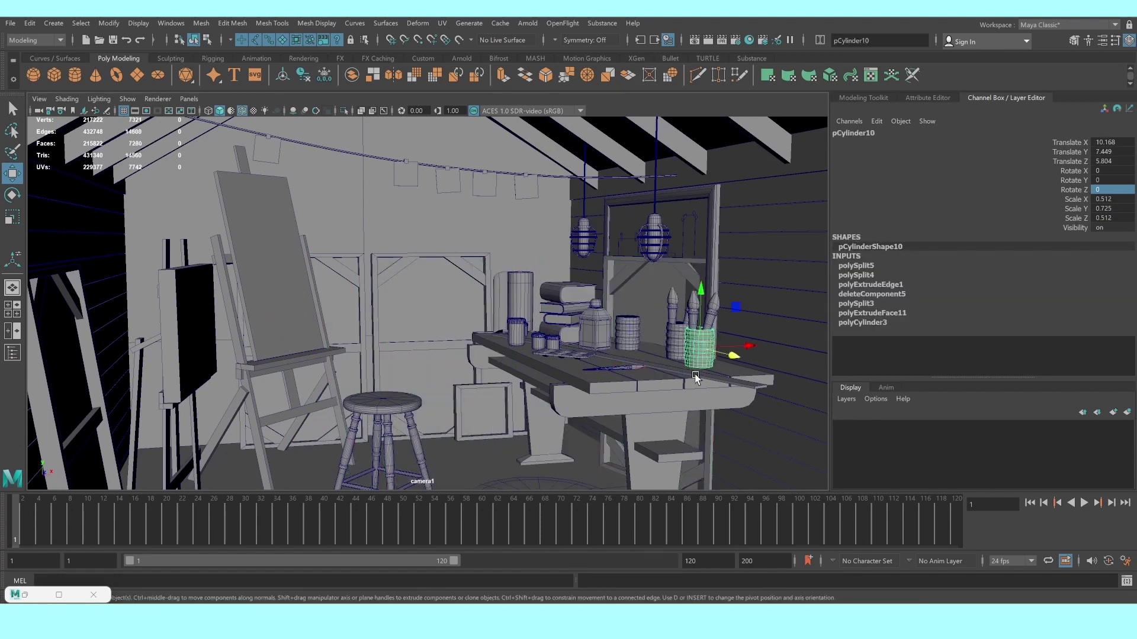
pyautogui.hotkey('ctrl', 'z')
# Turn group33 to -270 on Y and slide it toward the camera beside the table
pyautogui.press('e')
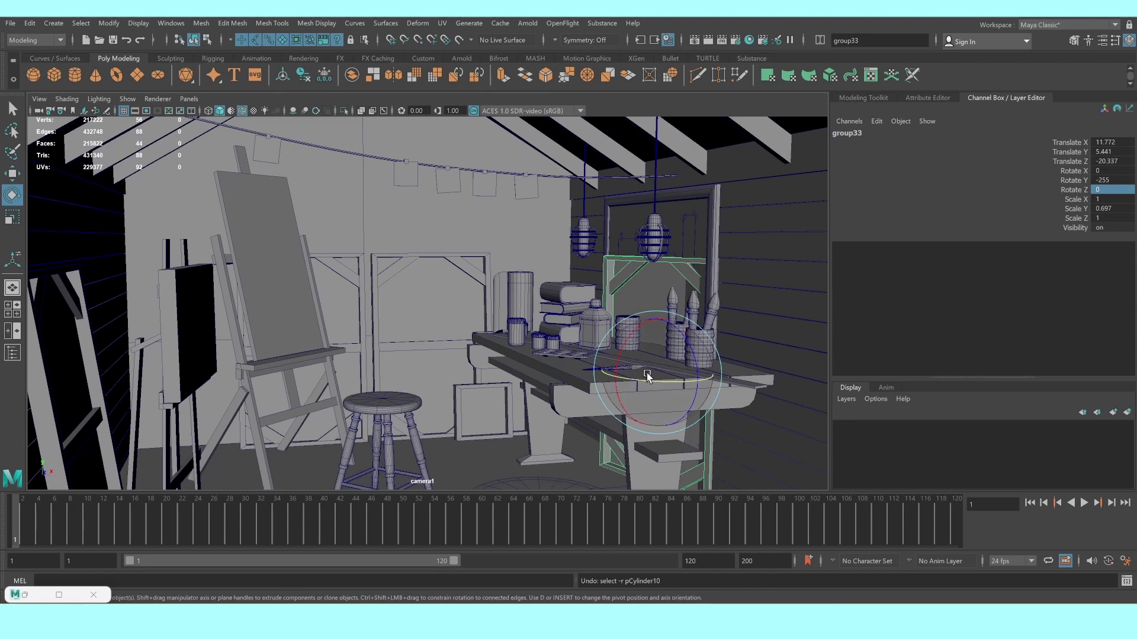
pyautogui.moveTo(679, 380); pyautogui.dragTo(686, 380)
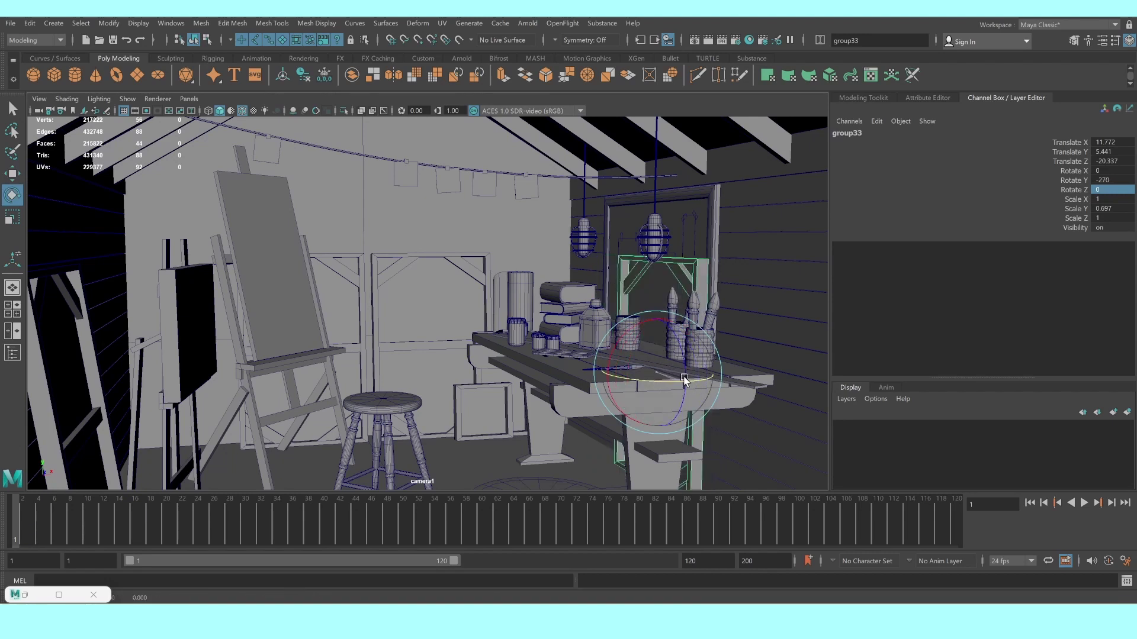
pyautogui.press('w')
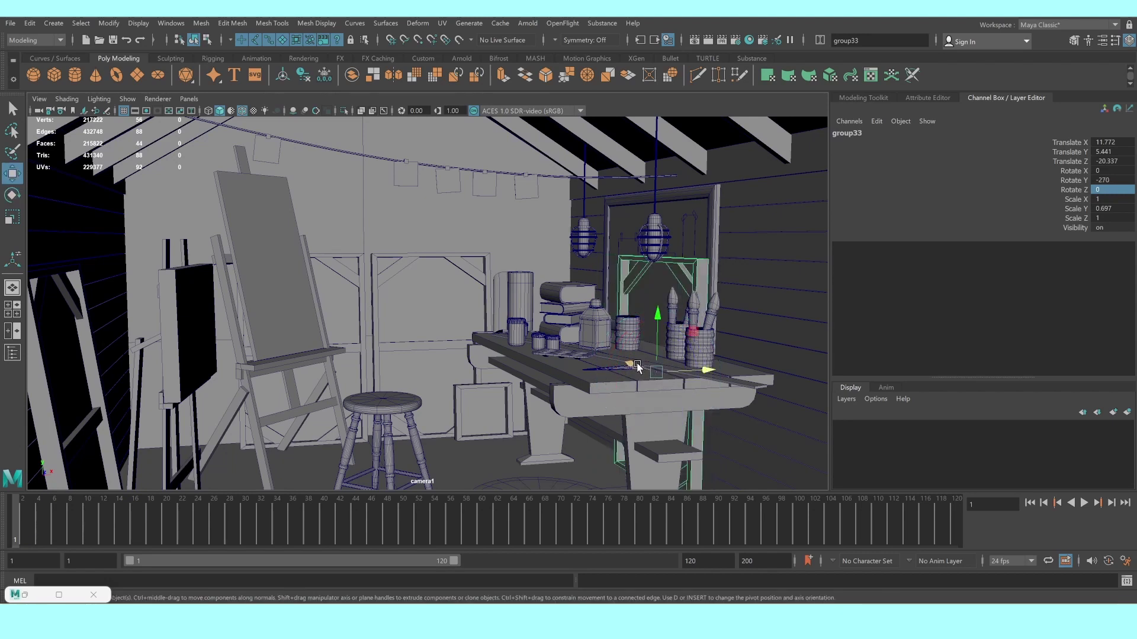
pyautogui.moveTo(637, 366)
pyautogui.mouseDown()
pyautogui.moveTo(740, 418)
pyautogui.moveTo(823, 405)
pyautogui.moveTo(812, 407)
pyautogui.mouseUp()
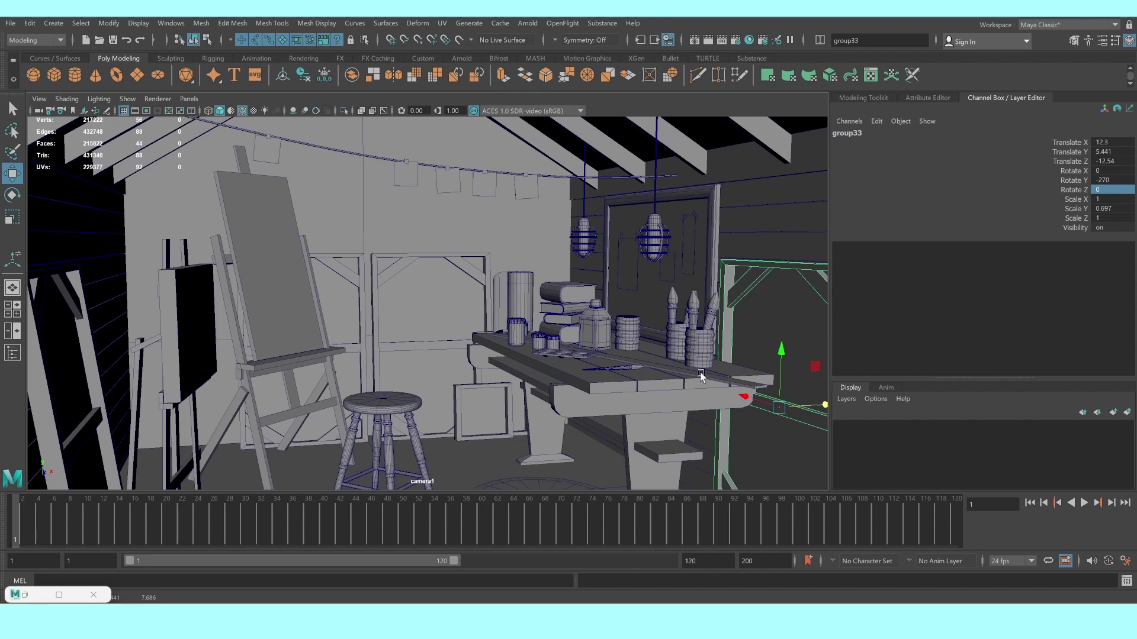
pyautogui.click(11, 109)
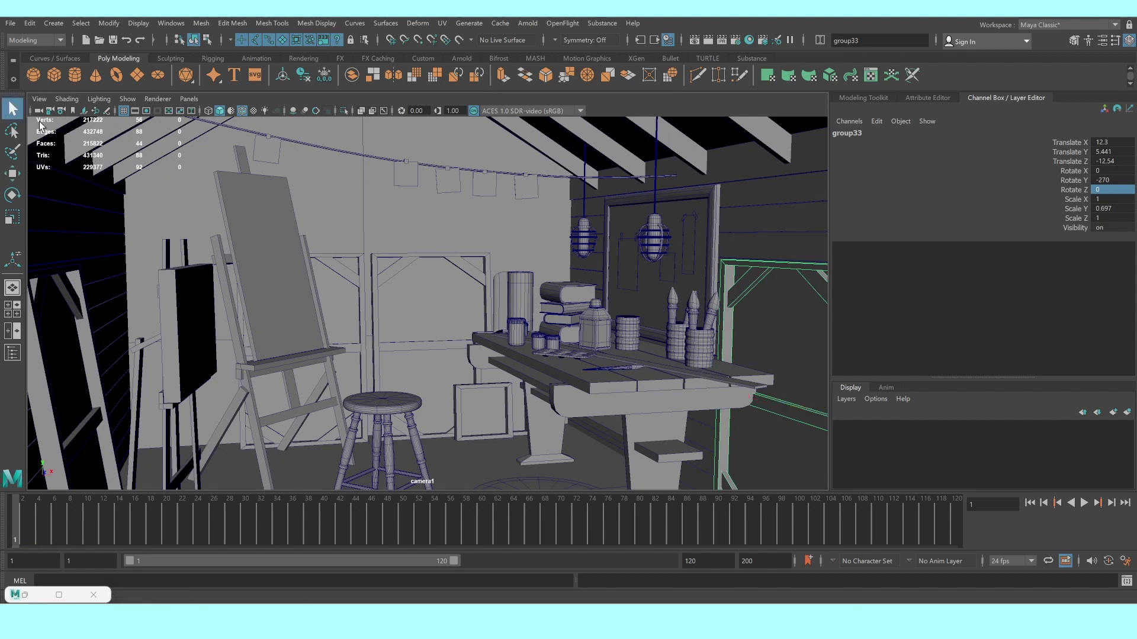
pyautogui.click(269, 236)
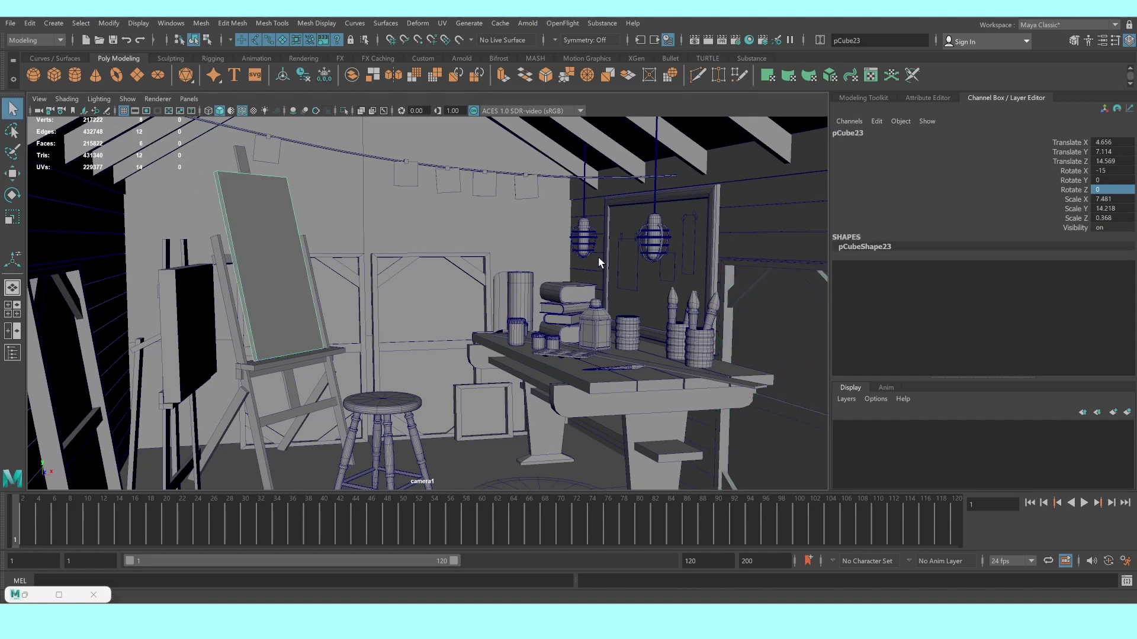
# Switch the viewport back to the persp camera and tumble into the shed interior
pyautogui.click(194, 99)
pyautogui.moveTo(222, 111)
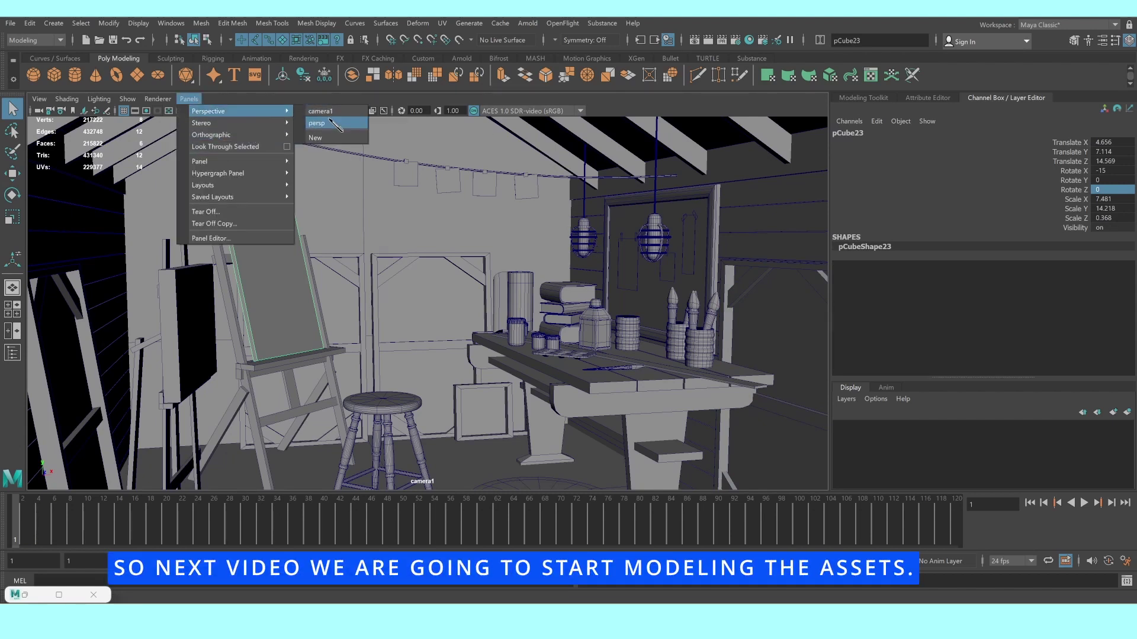
pyautogui.click(316, 123)
pyautogui.click(542, 305)
pyautogui.scroll(5, 467, 297)
pyautogui.moveTo(467, 303)
pyautogui.keyDown('alt'); pyautogui.mouseDown()
pyautogui.moveTo(502, 298)
pyautogui.moveTo(502, 245)
pyautogui.moveTo(406, 274)
pyautogui.moveTo(438, 271)
pyautogui.moveTo(396, 288)
pyautogui.mouseUp(); pyautogui.keyUp('alt')
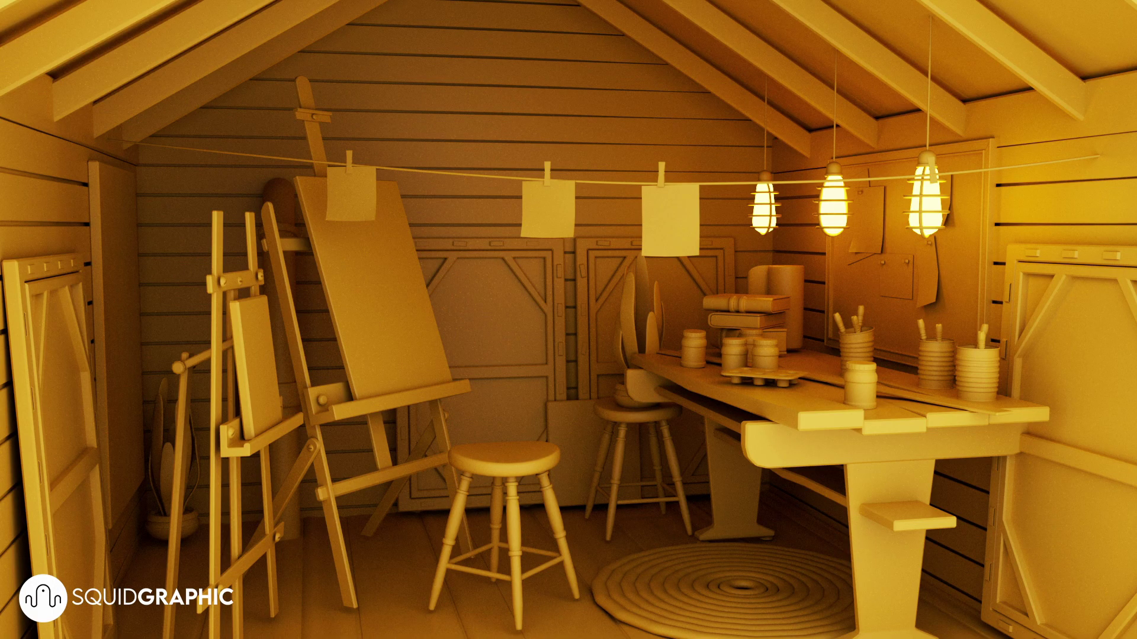